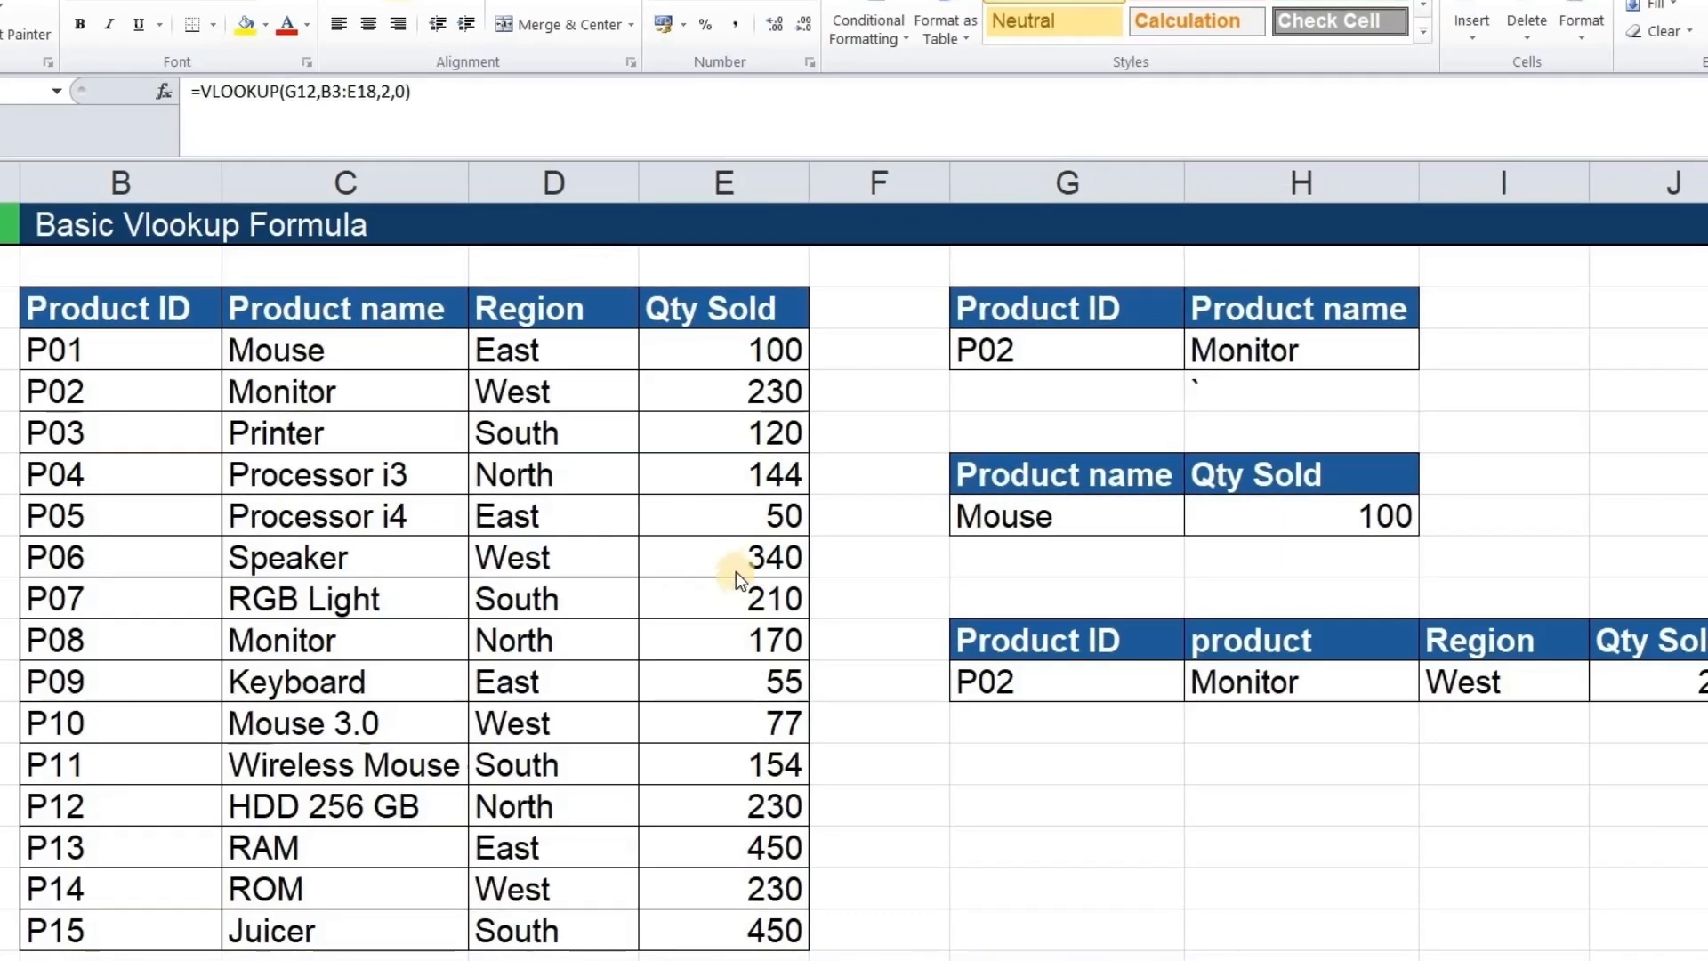
Change the lookup Product ID in cell G4 to P03.
left_click(335, 597)
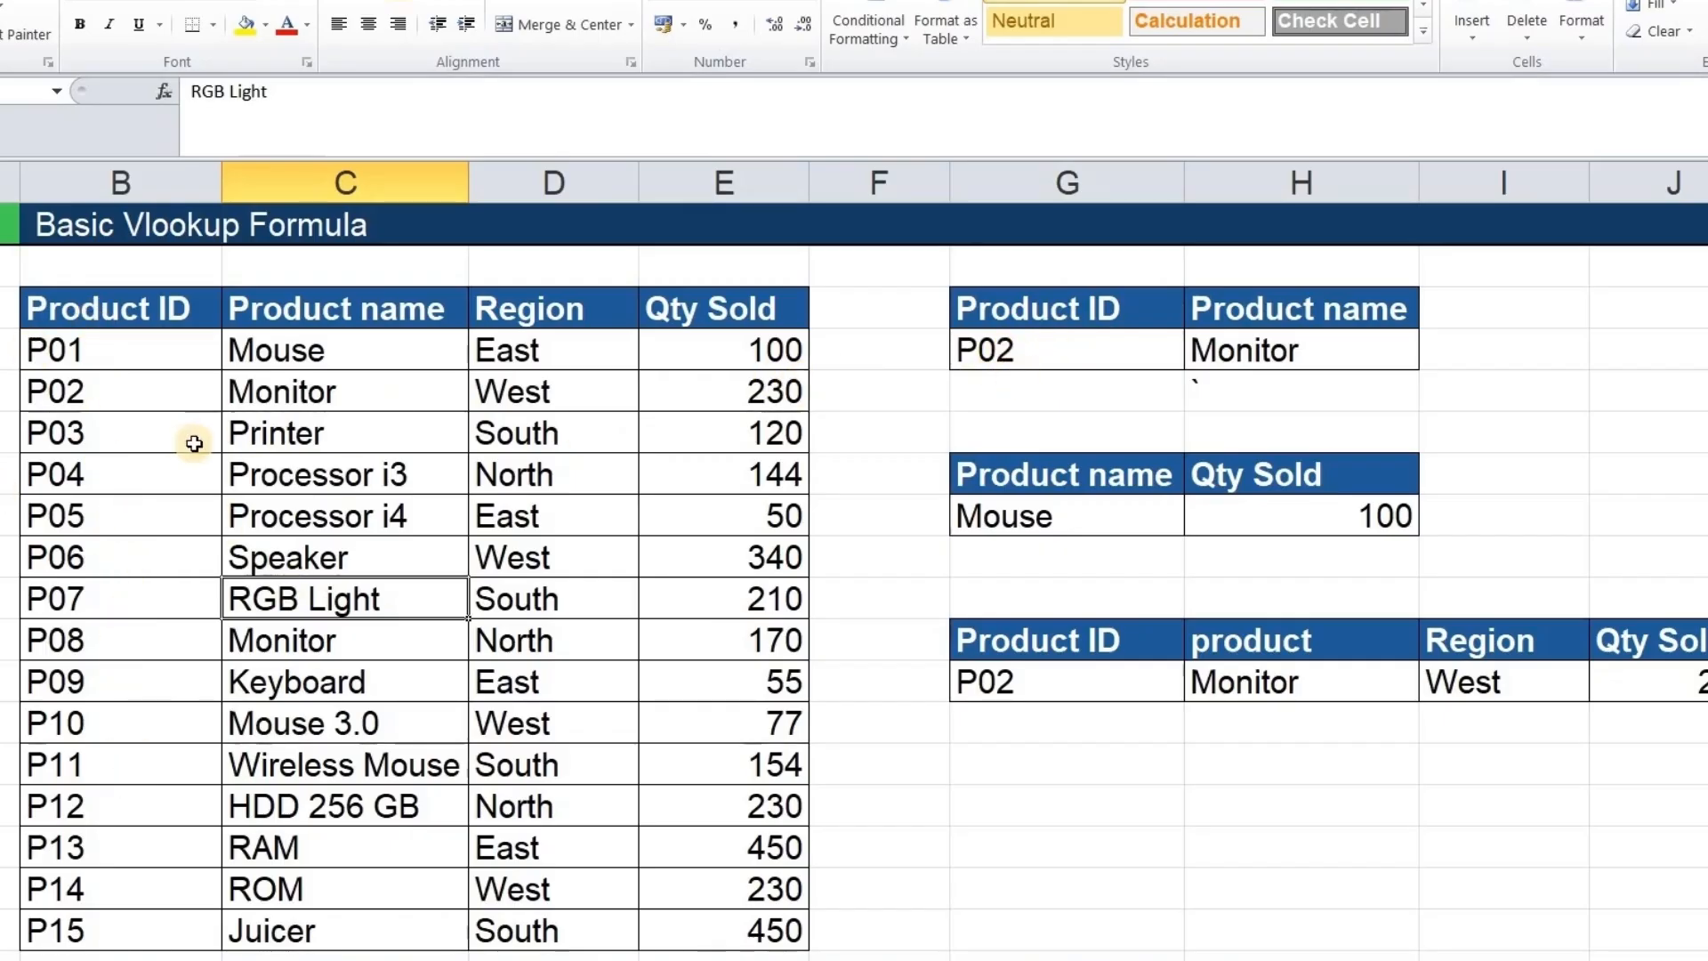
left_click(1043, 357)
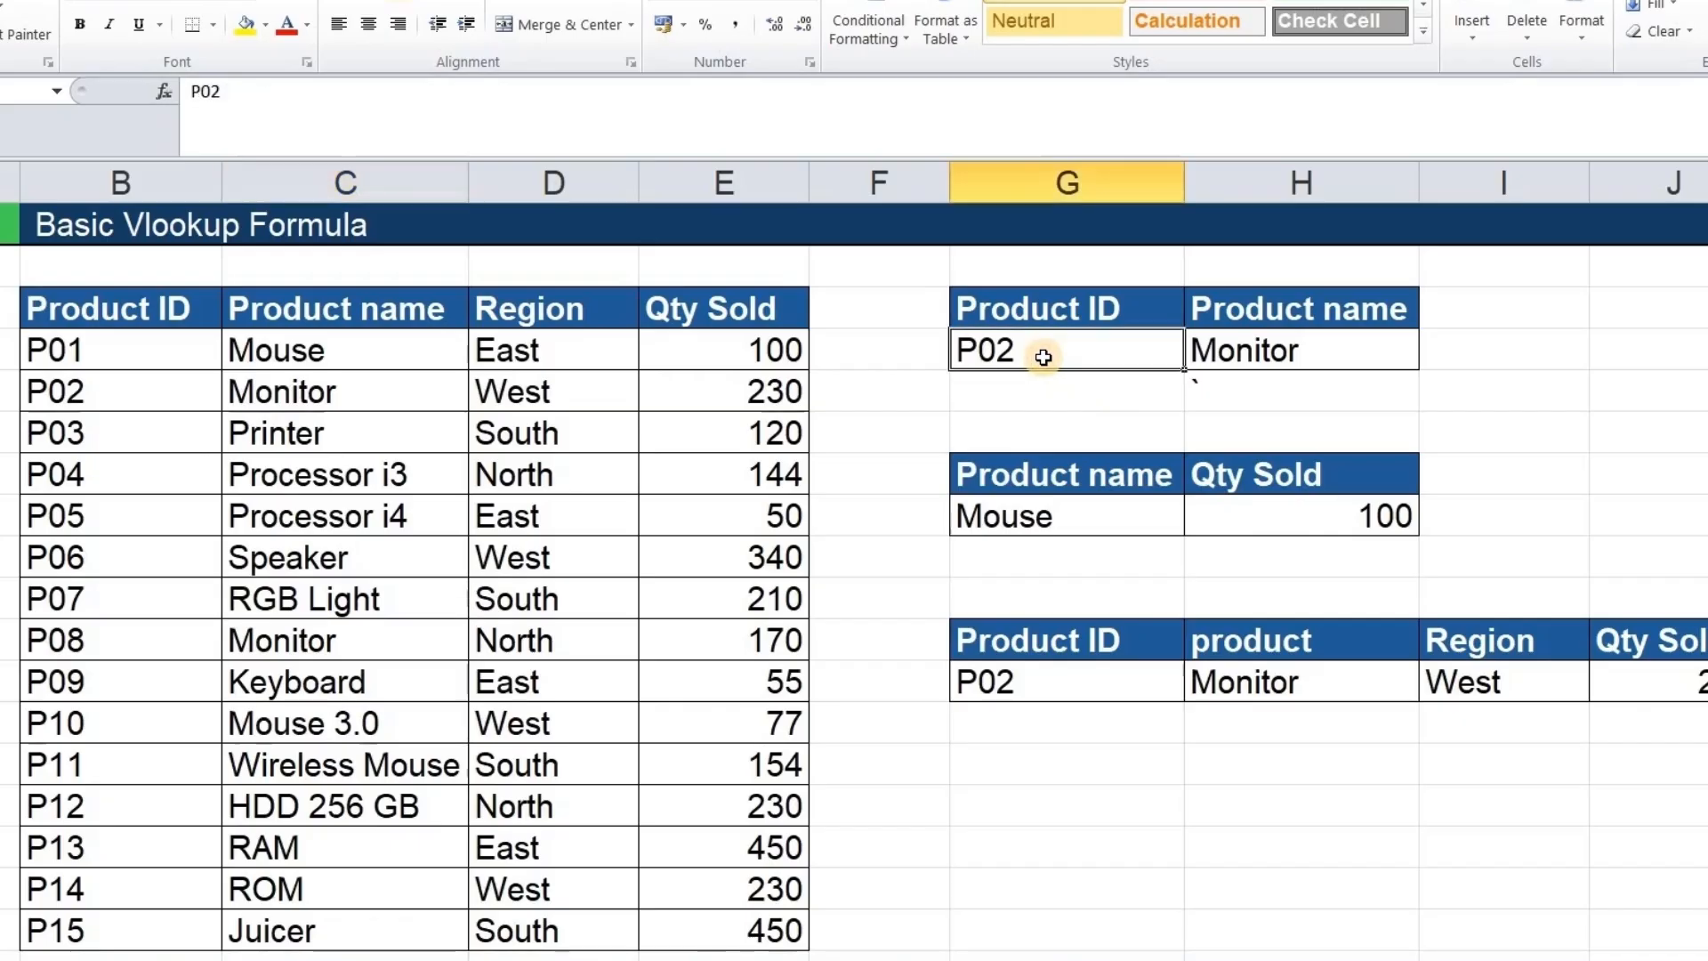
double_click(1044, 356)
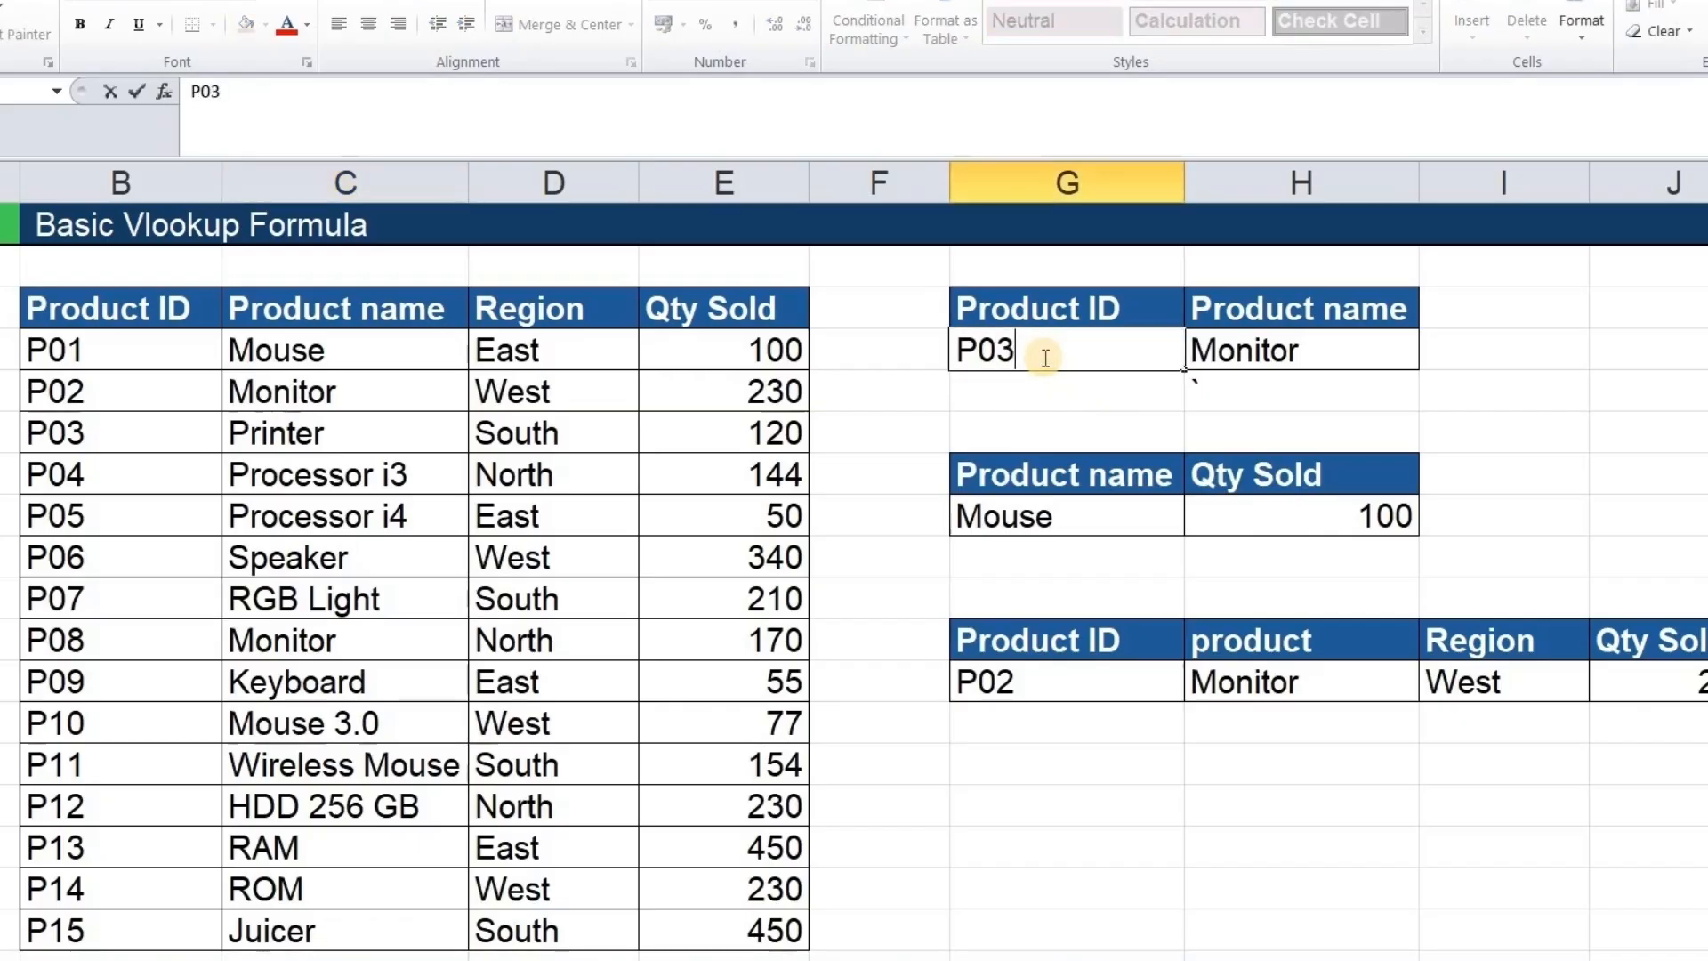
type("3")
key("Return")
Clear the Product name result in H4 and begin a new VLOOKUP formula there with G4 as the lookup value.
left_click(1292, 341)
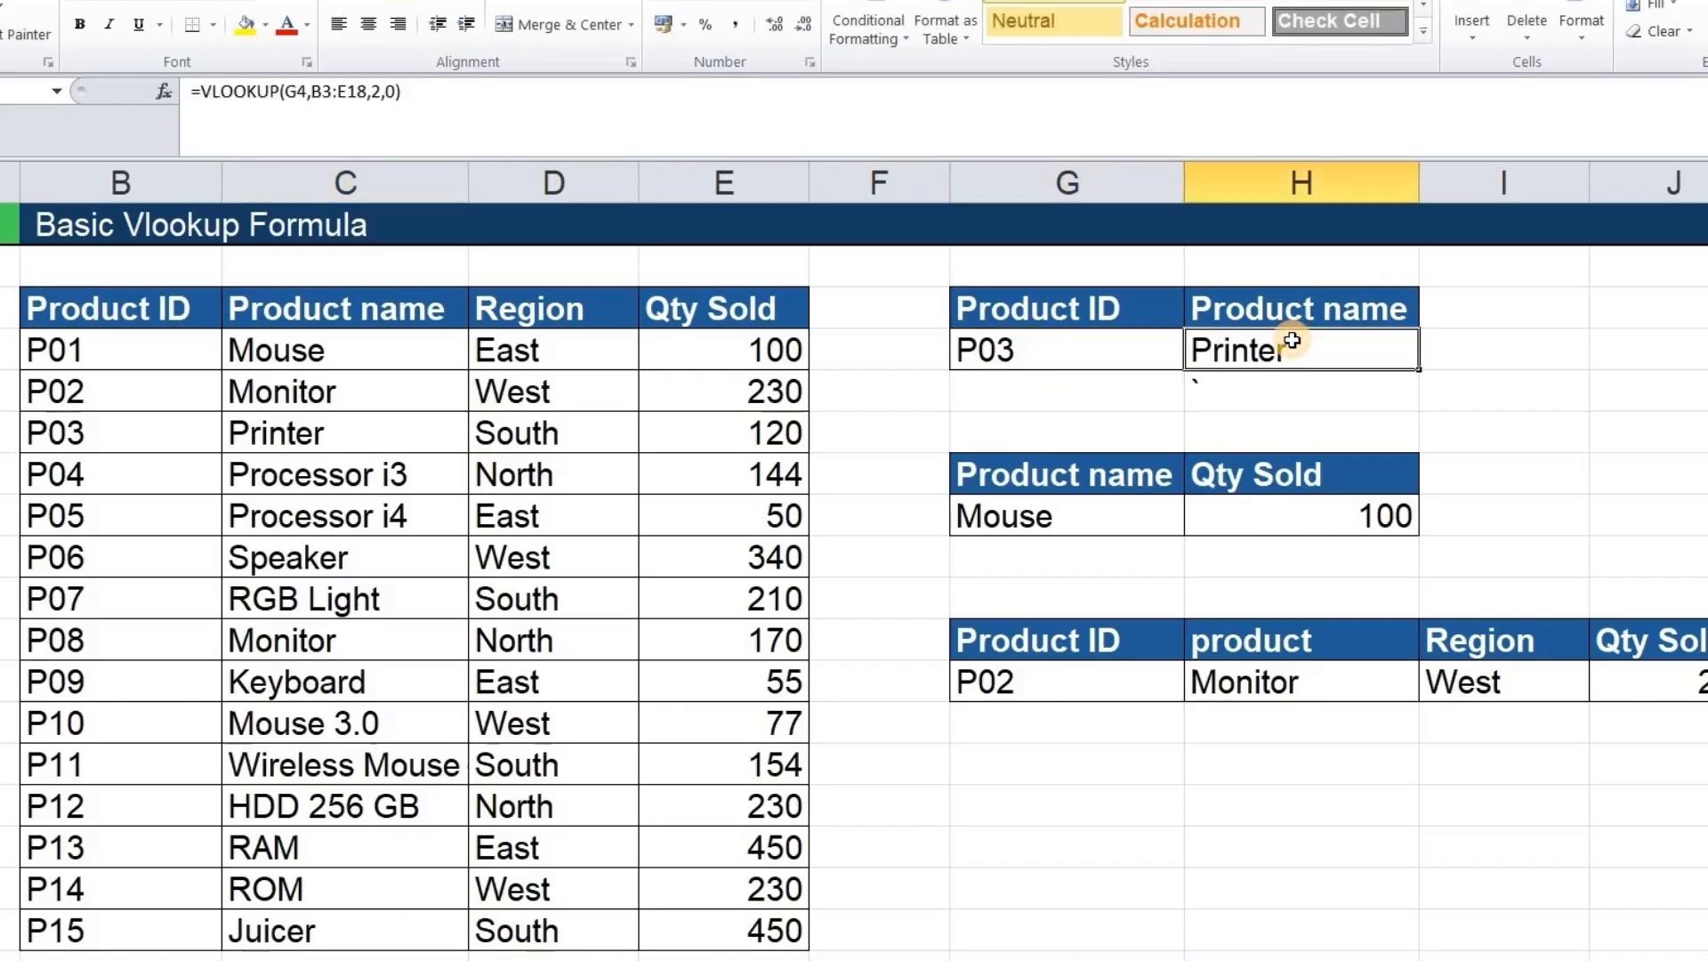
key("Delete")
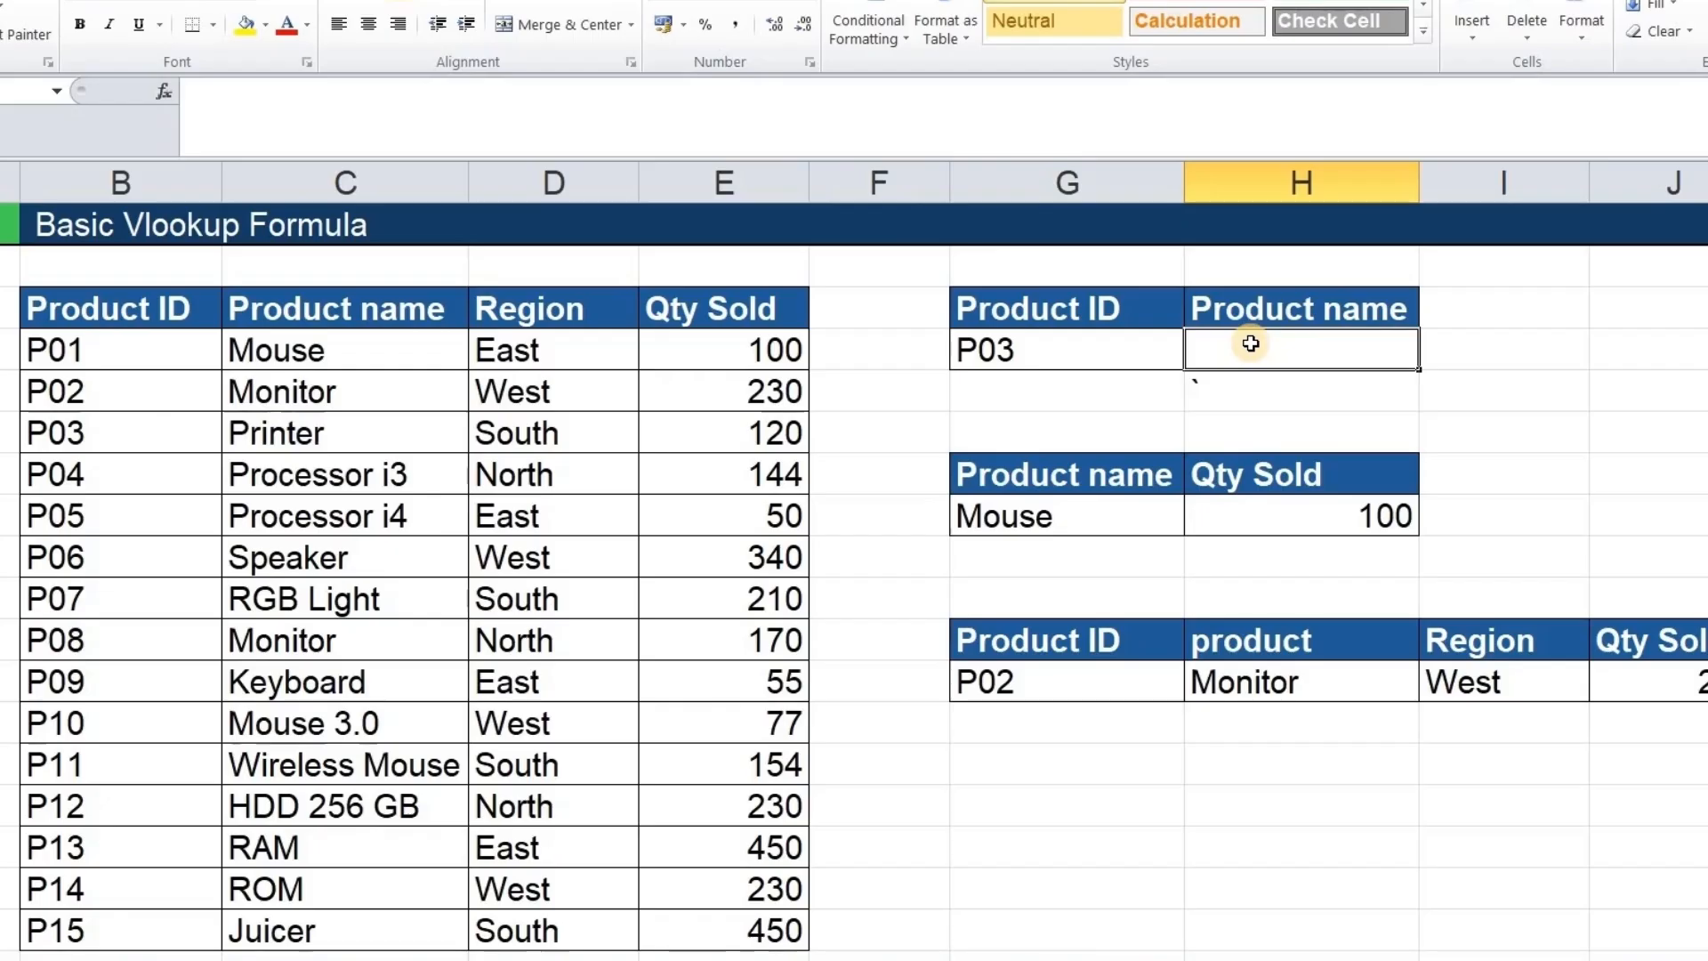
type("=")
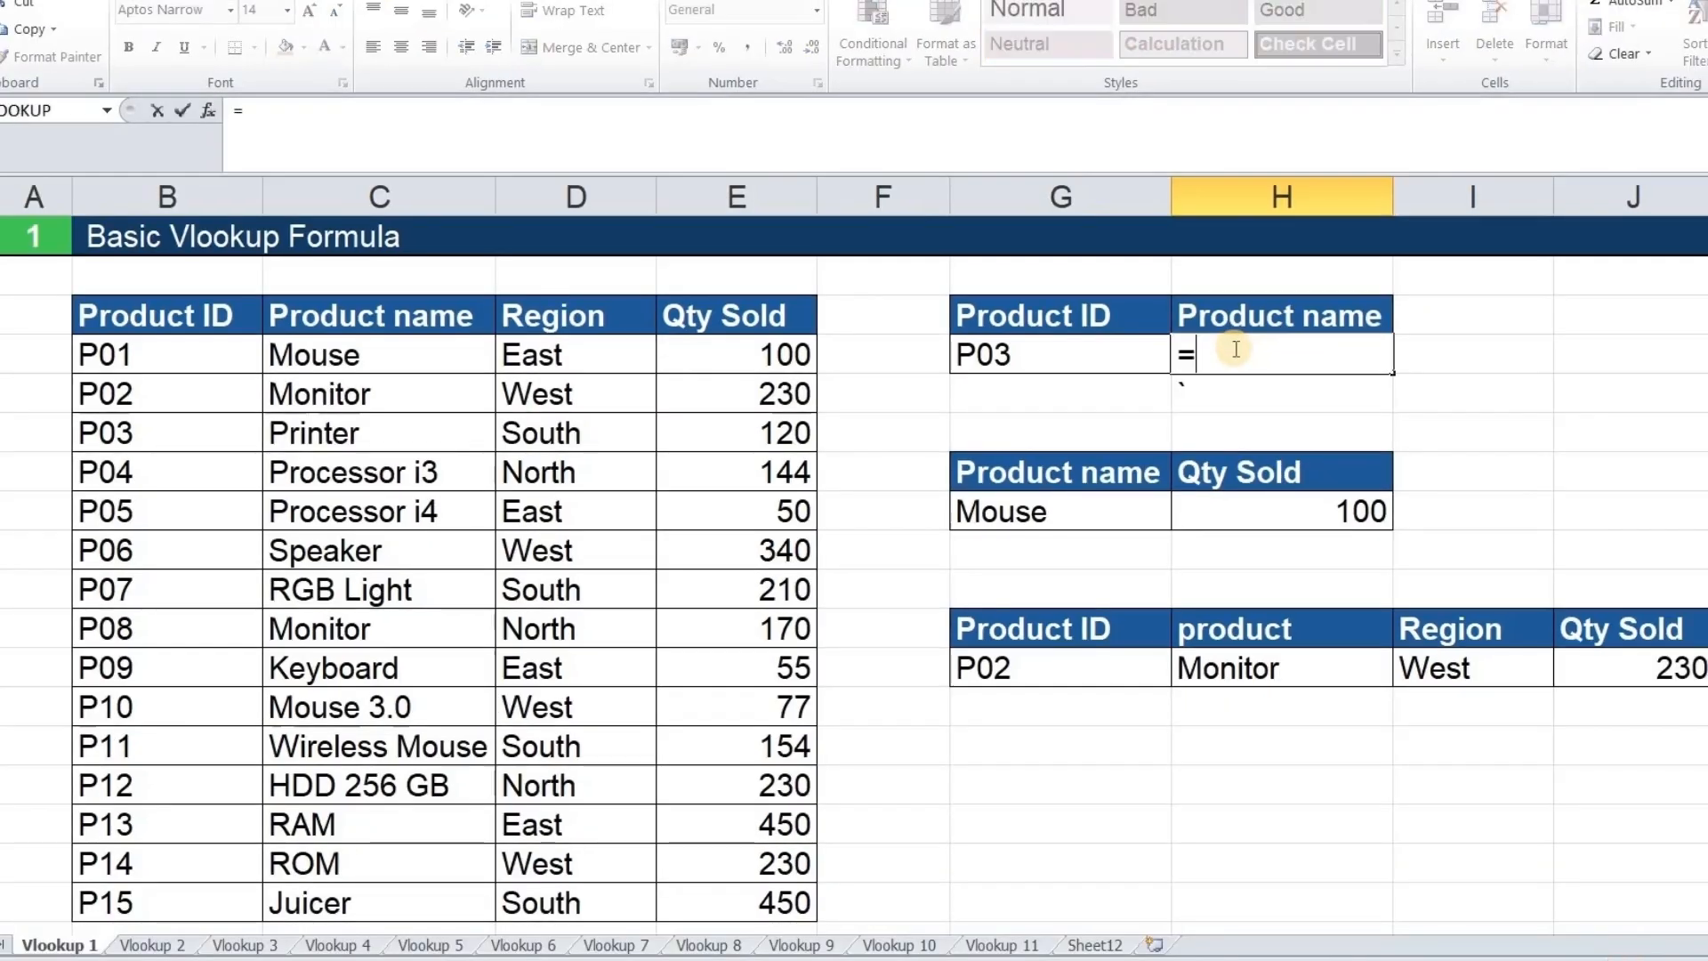
type("vl")
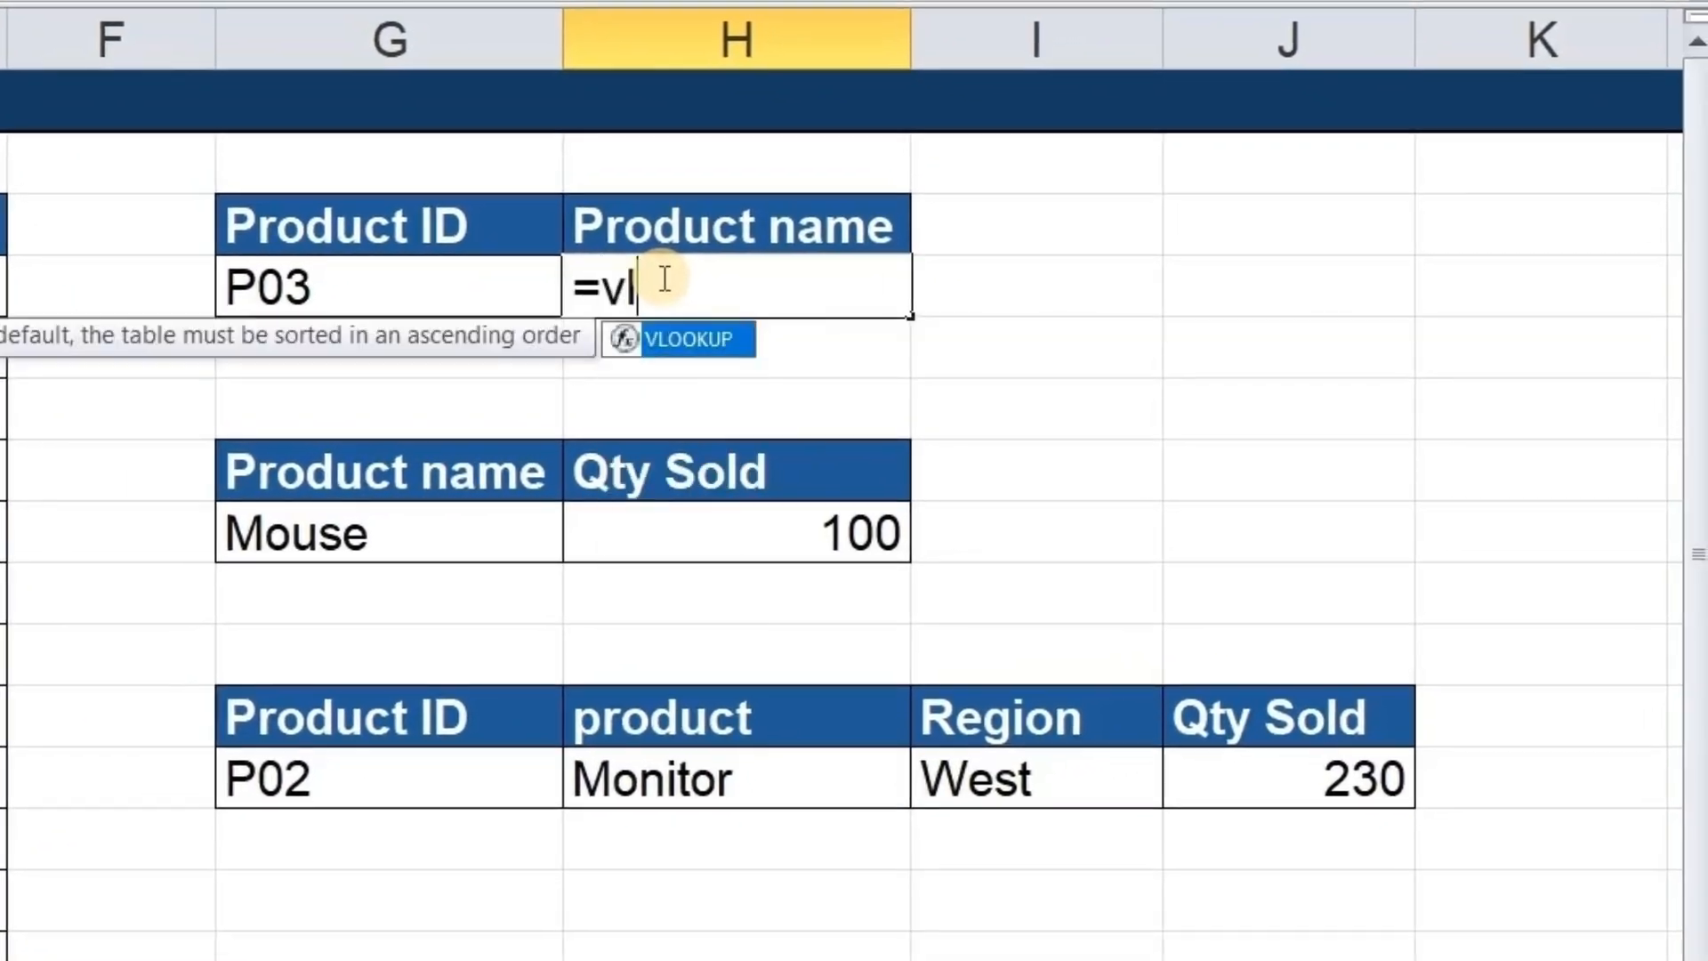
type("o")
key("Tab")
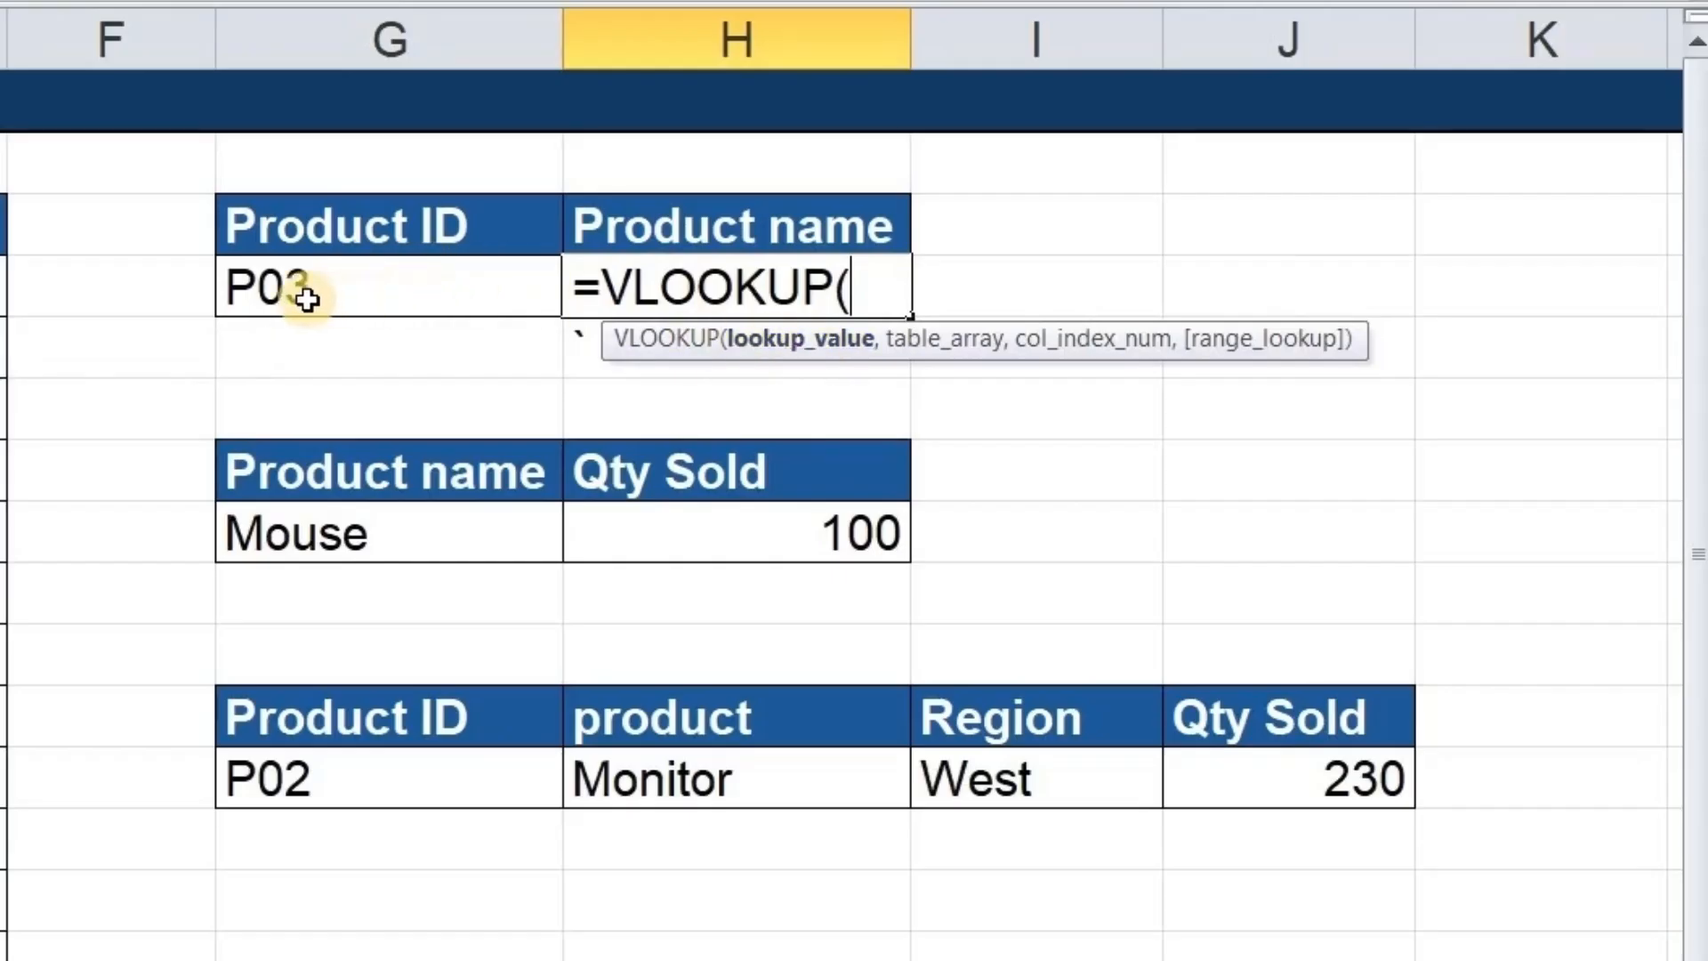
left_click(355, 302)
type(",")
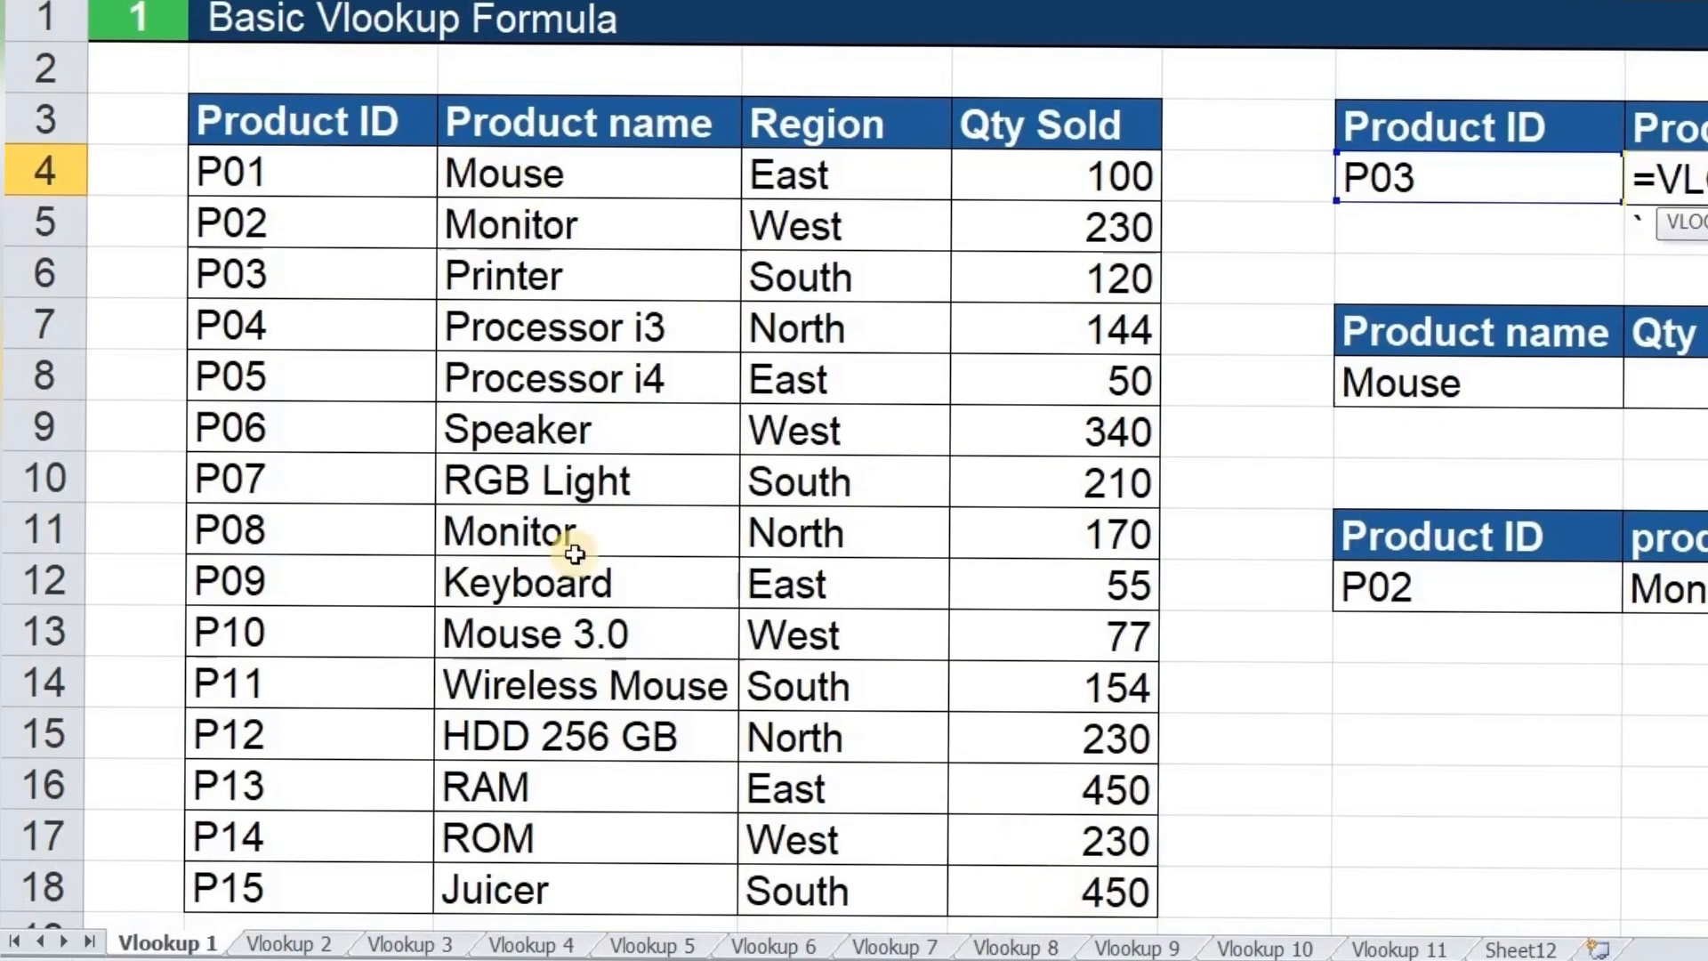
Complete the H4 formula with table range B3:E18, column index 2 and exact match 0.
left_click(285, 132)
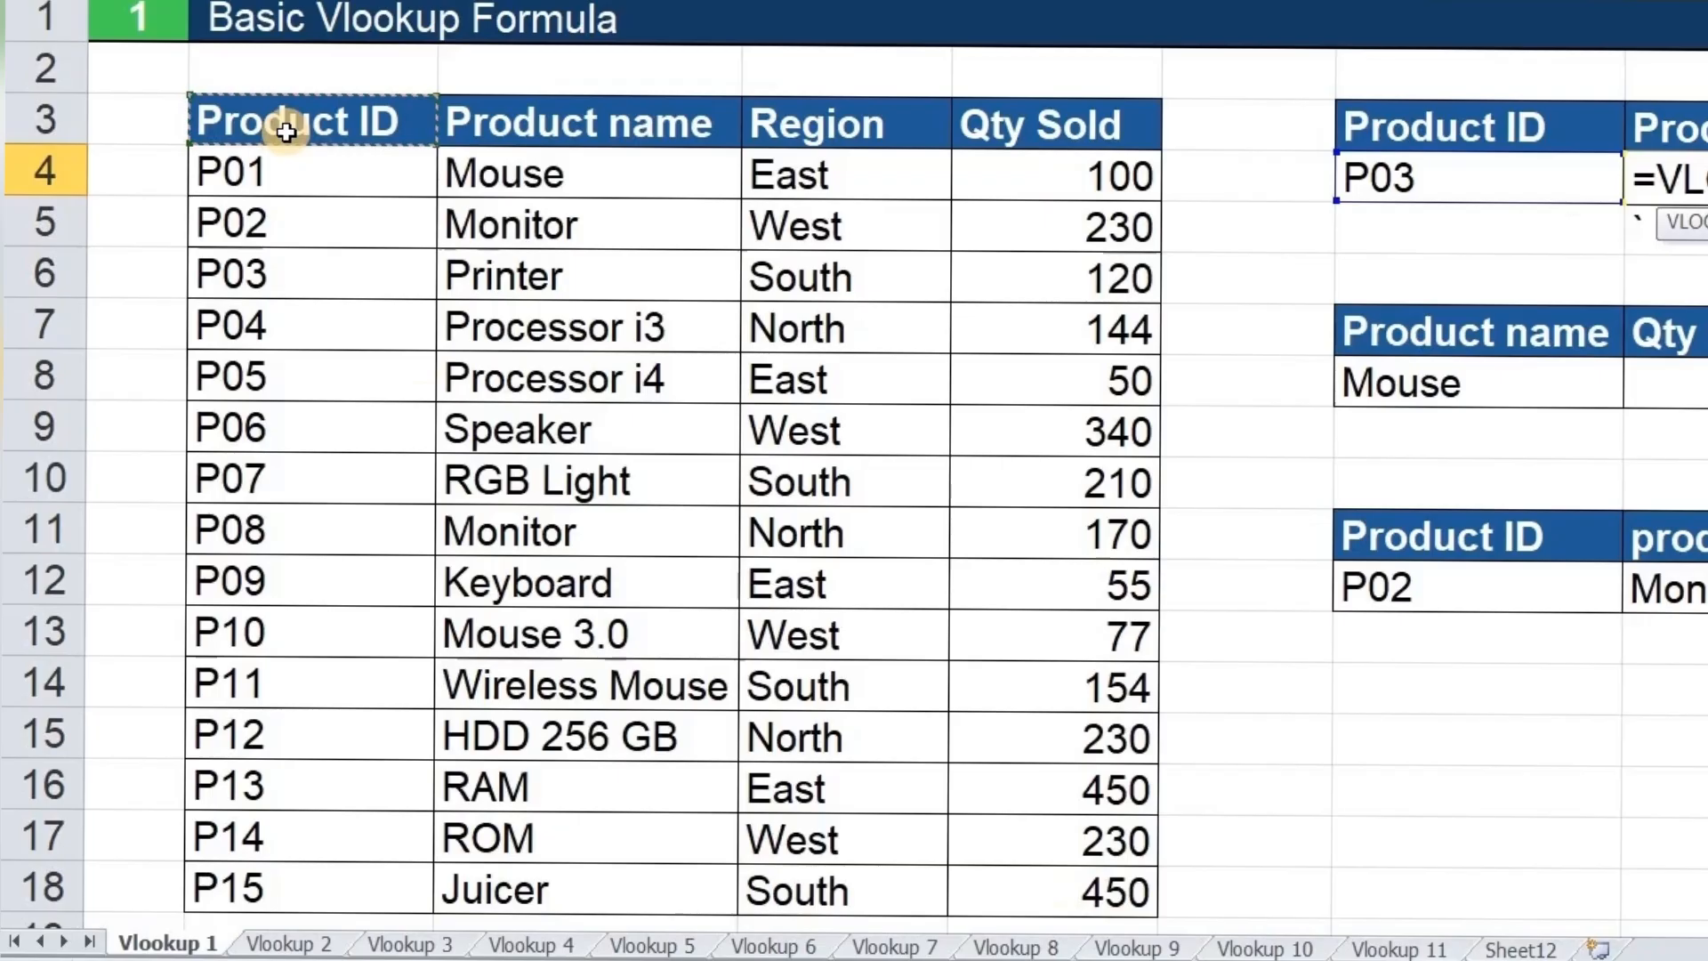
key("ctrl+shift+Down")
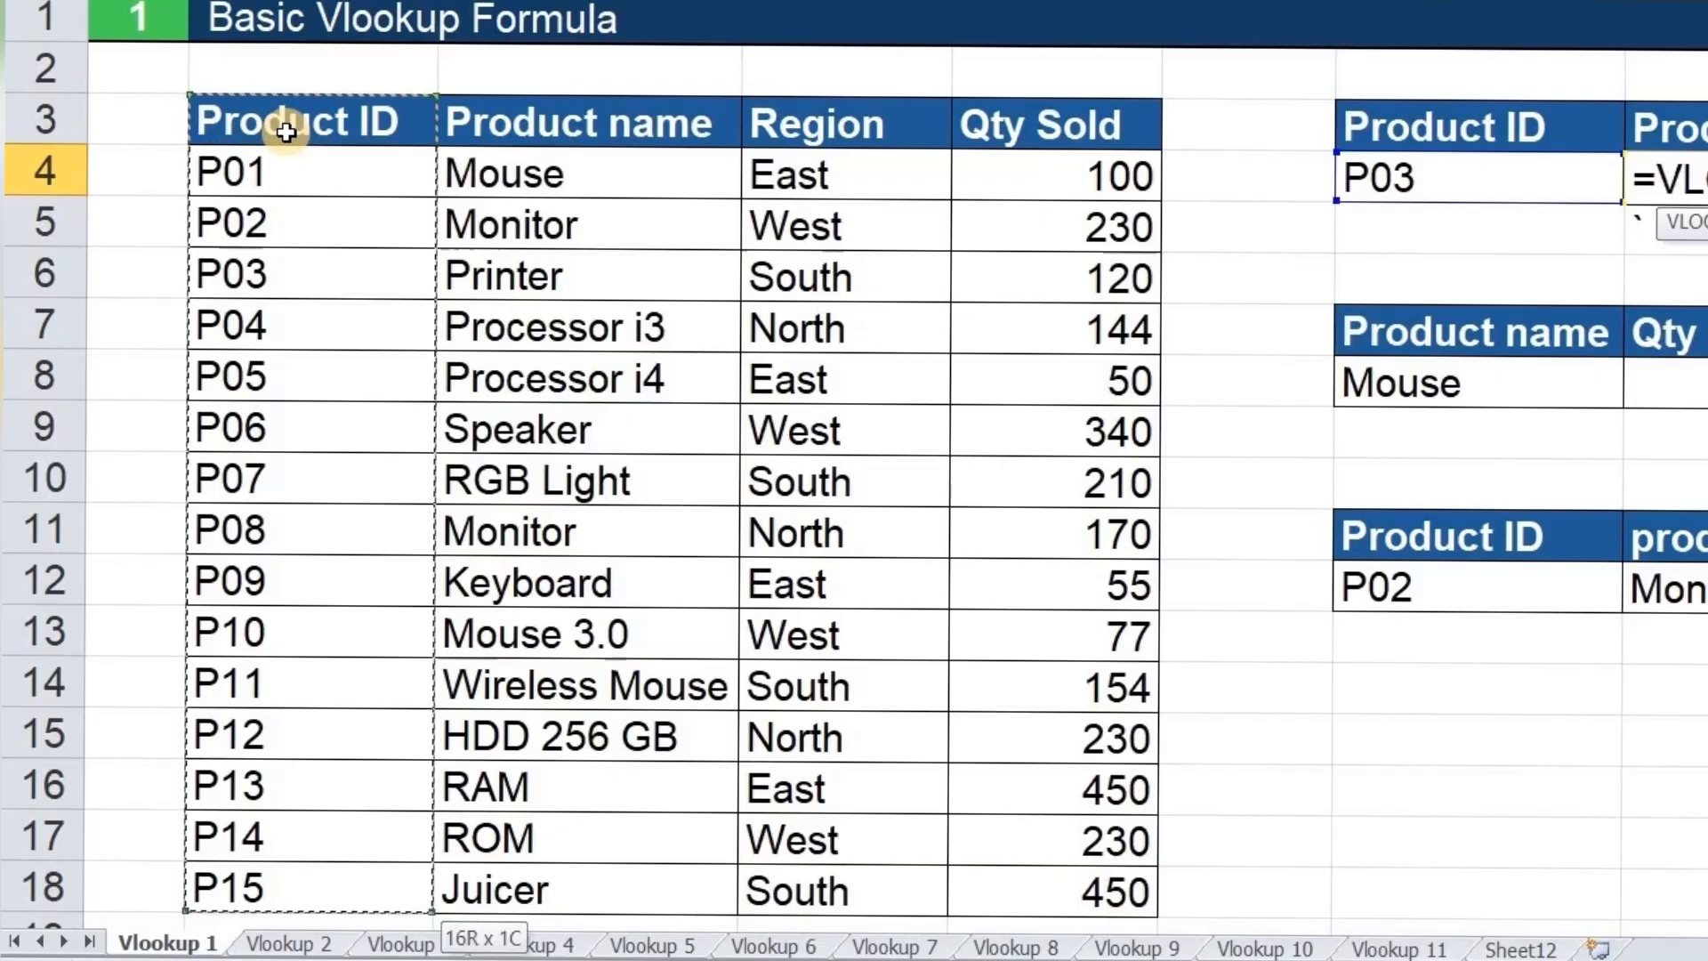
key("ctrl+shift+Right")
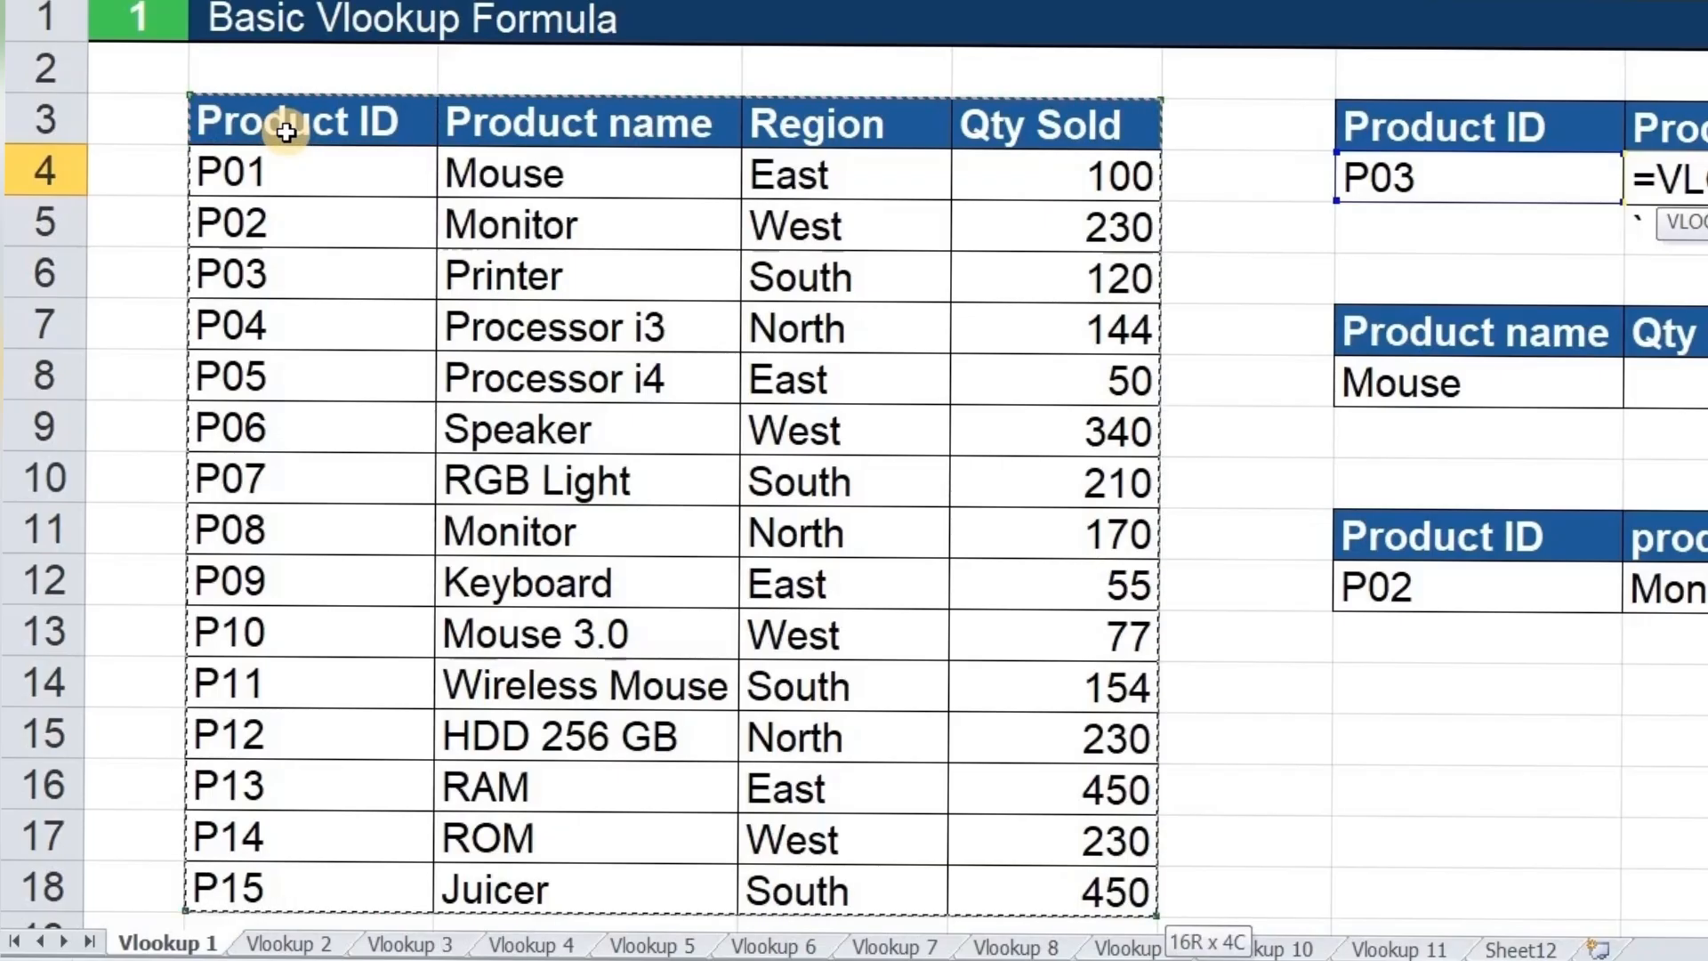
type(",")
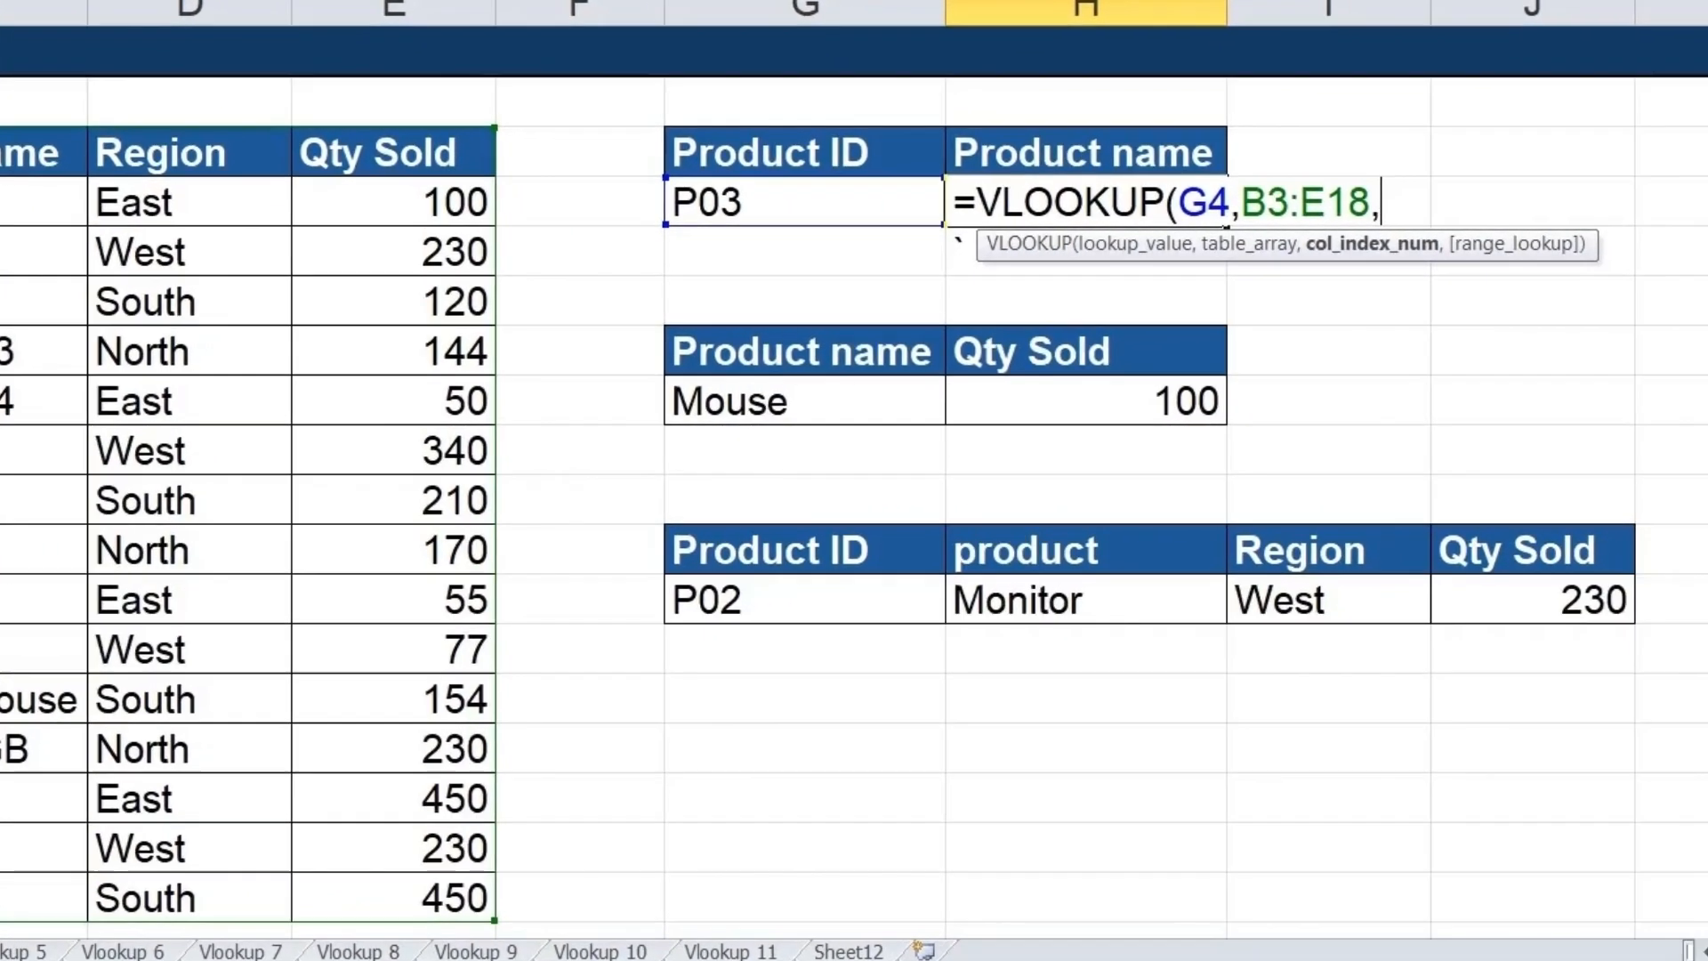
type("2")
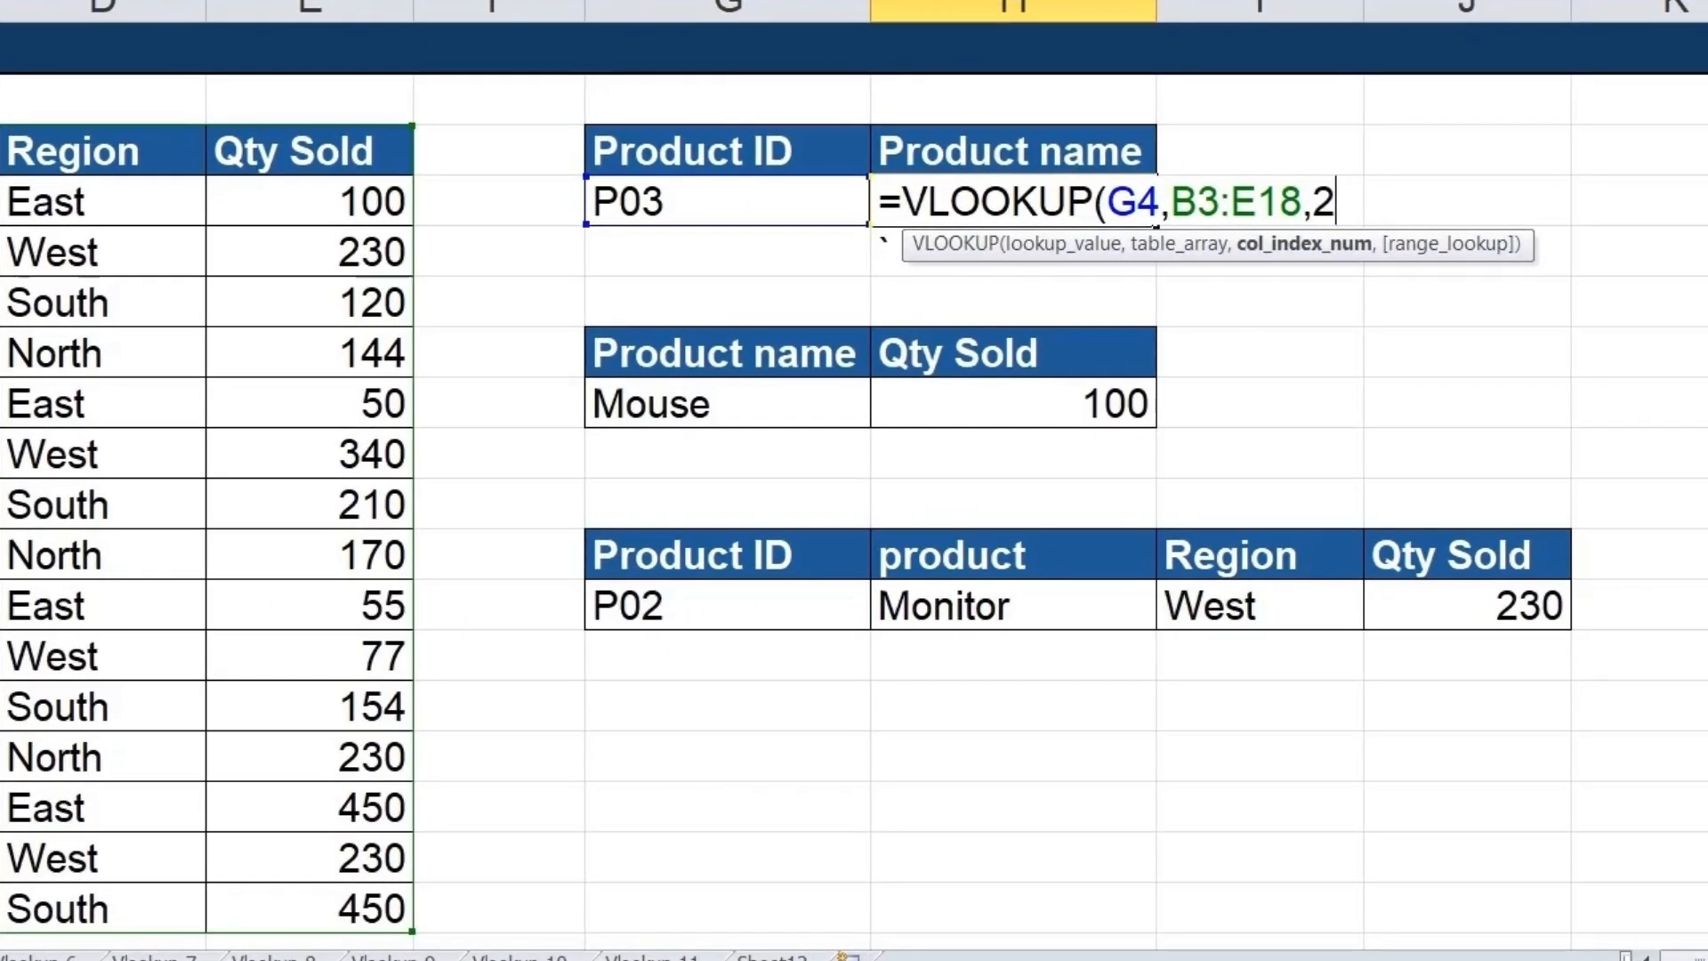
type(",")
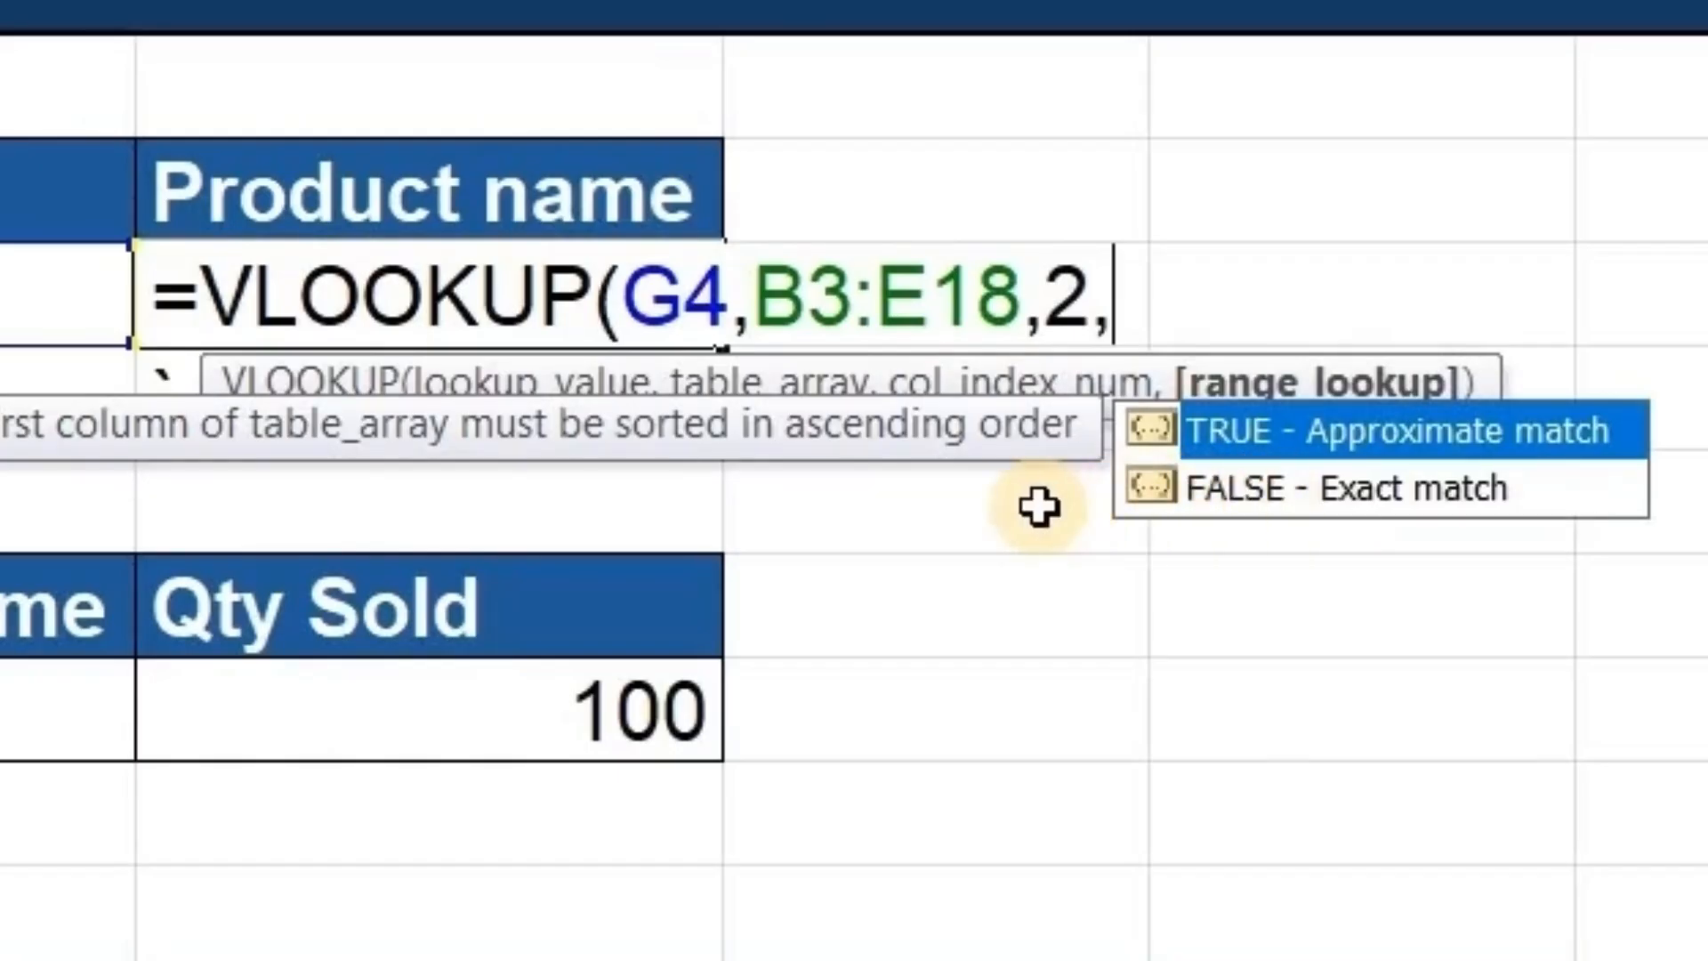
type("0")
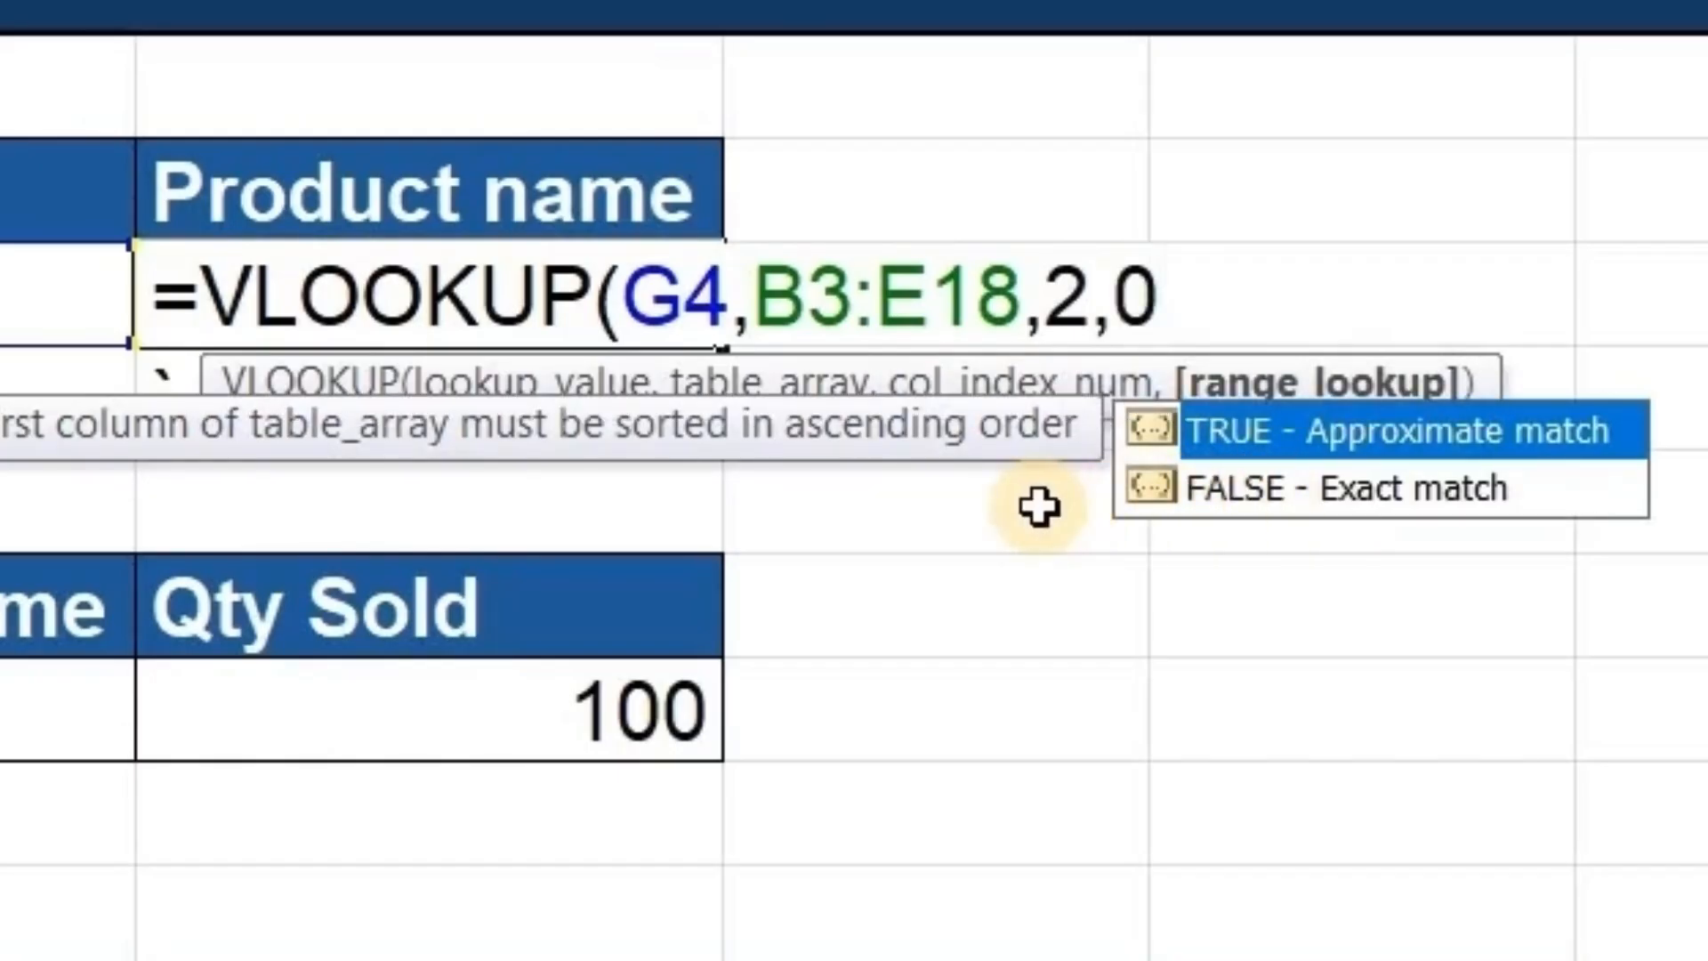
type(")")
key("Return")
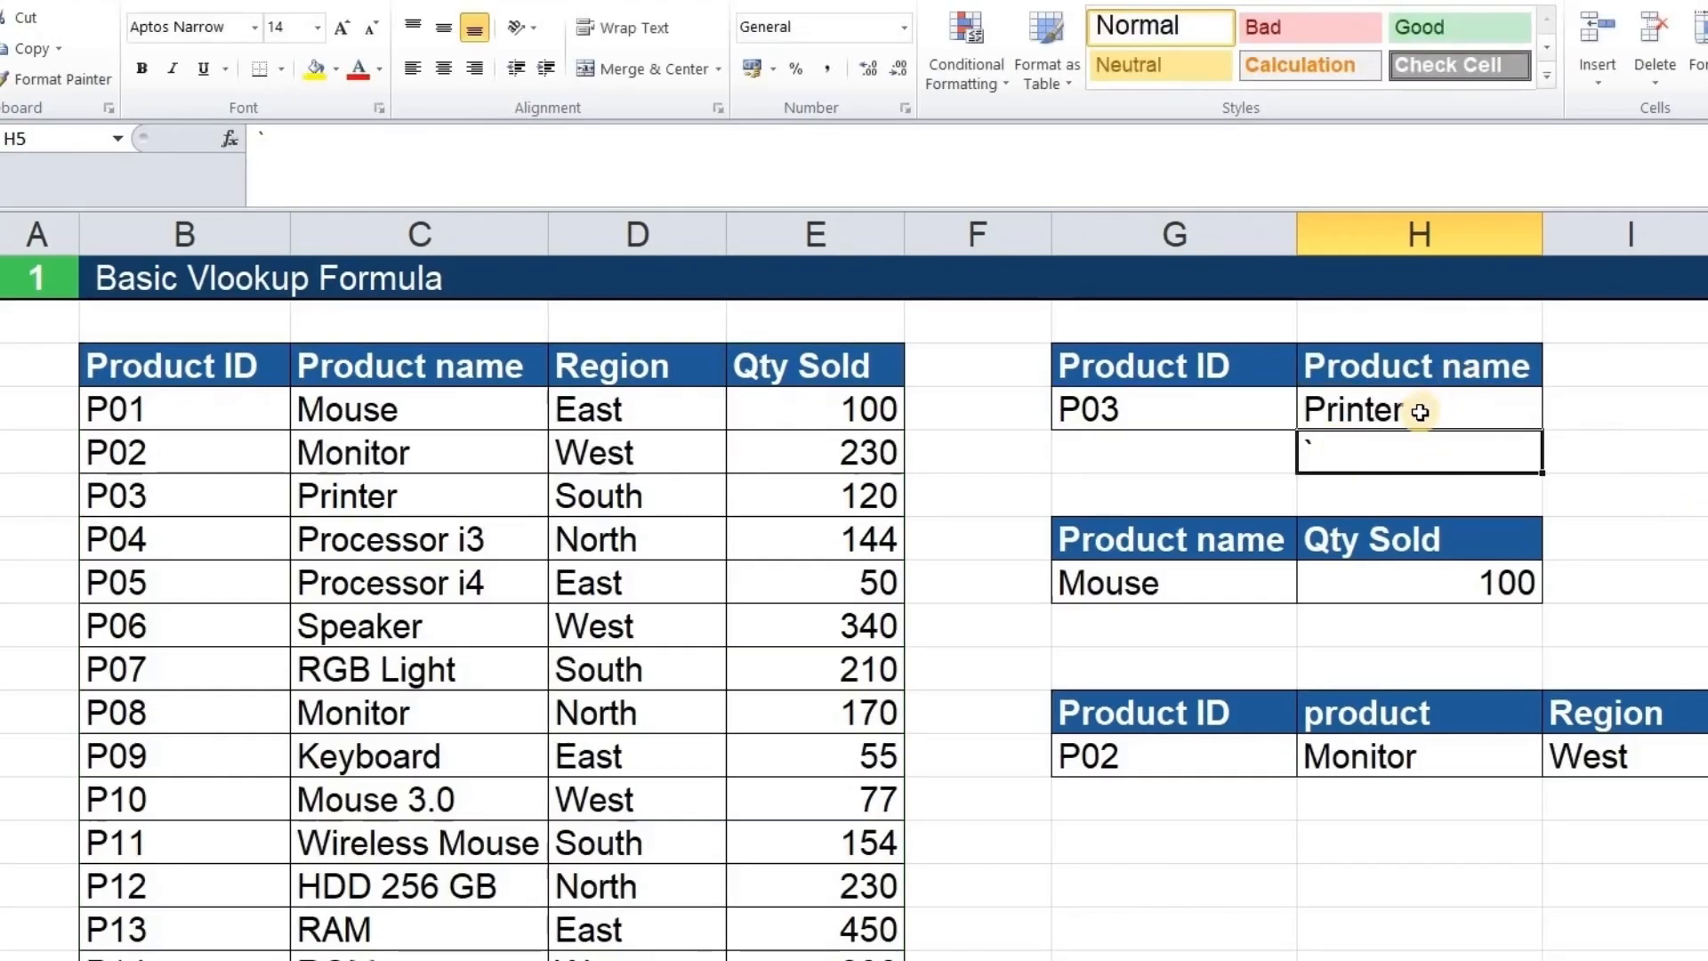
Set the lookup Product ID in cell G4 to p07.
left_click(1204, 413)
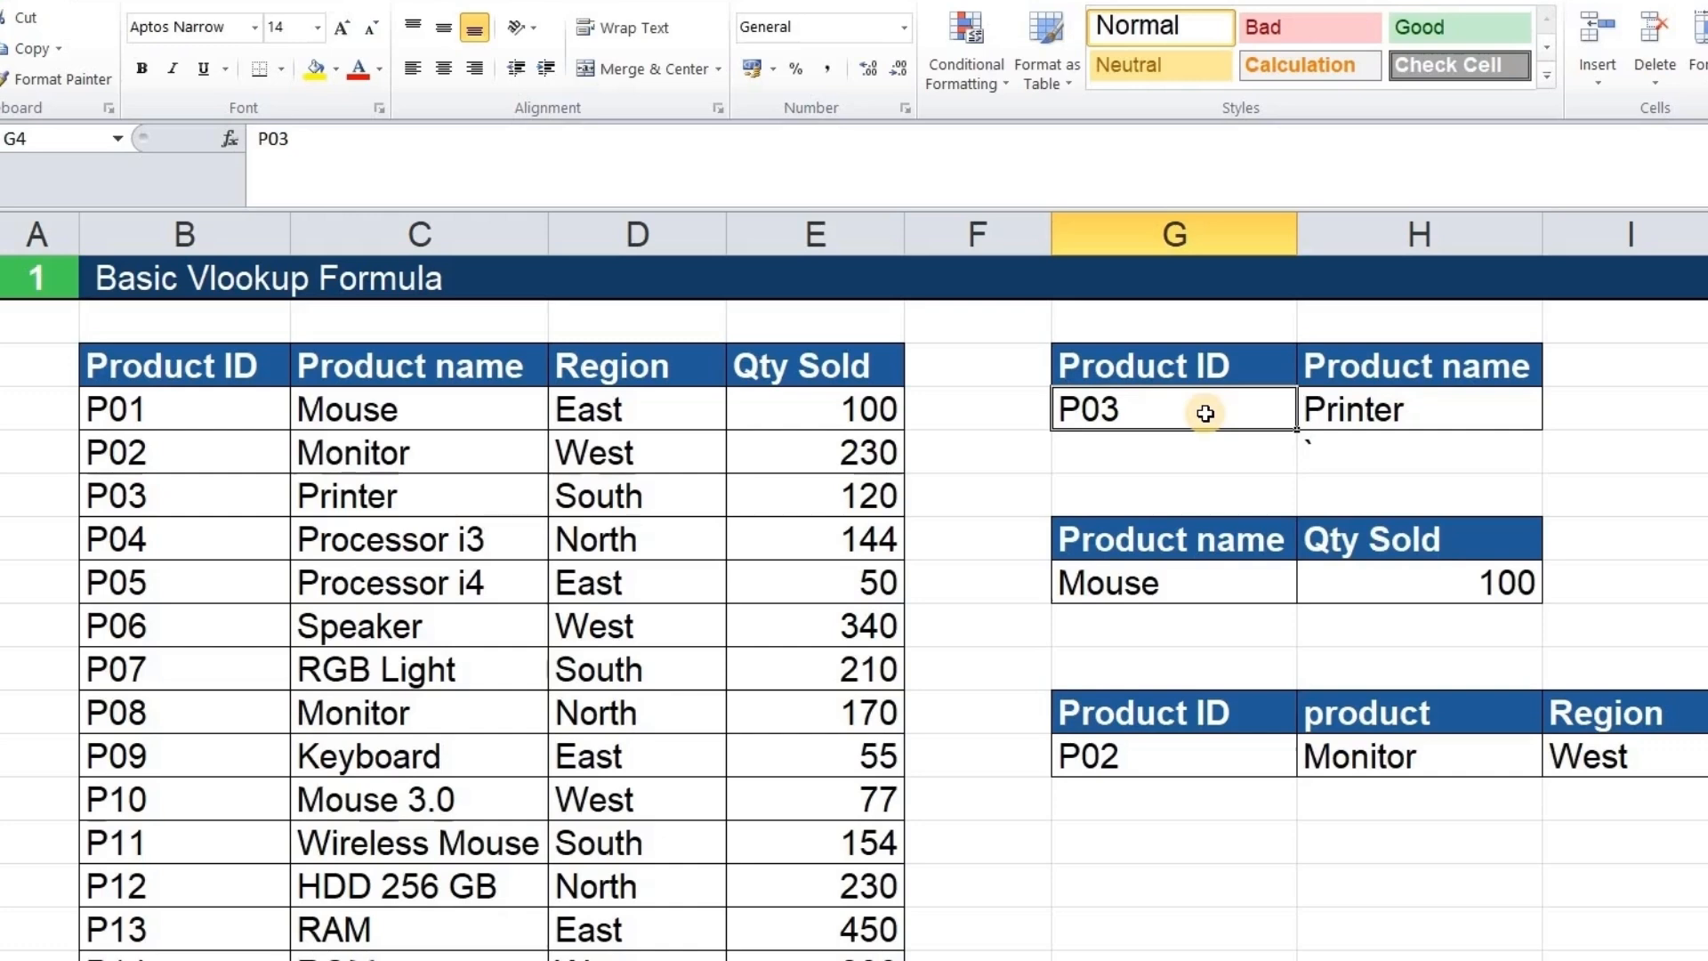
type("p07")
key("Return")
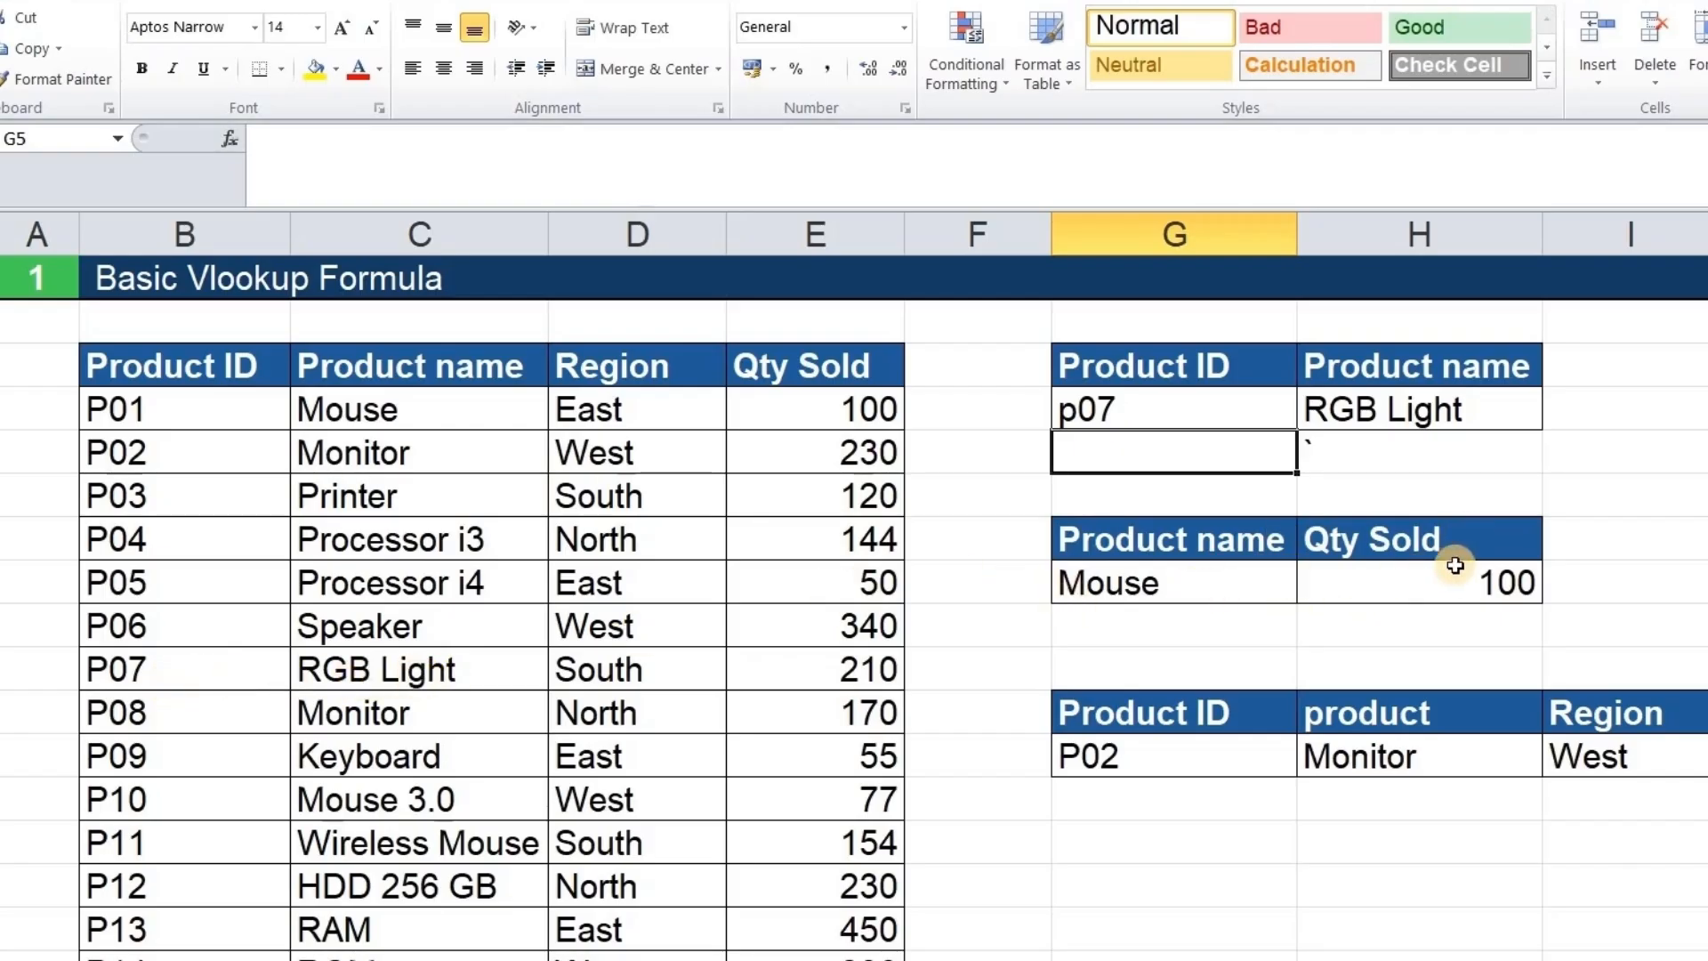
Clear the Qty Sold result in H8 and begin a VLOOKUP formula with G8 as the lookup value.
left_click(1430, 576)
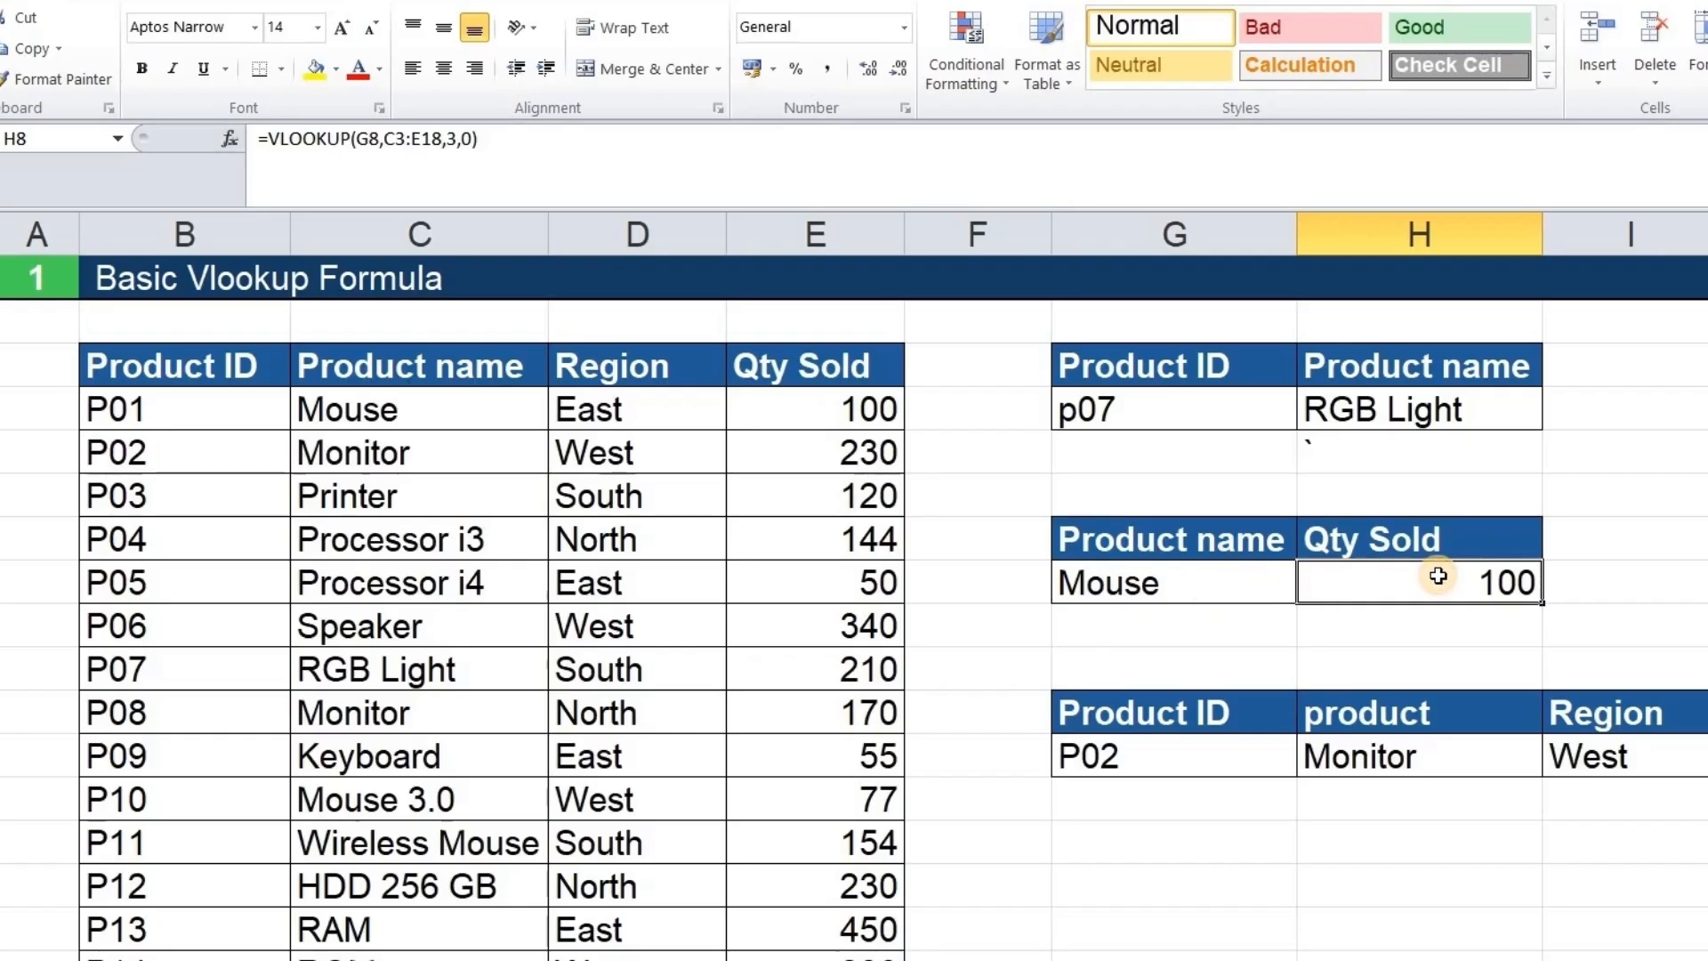
key("Delete")
type("=")
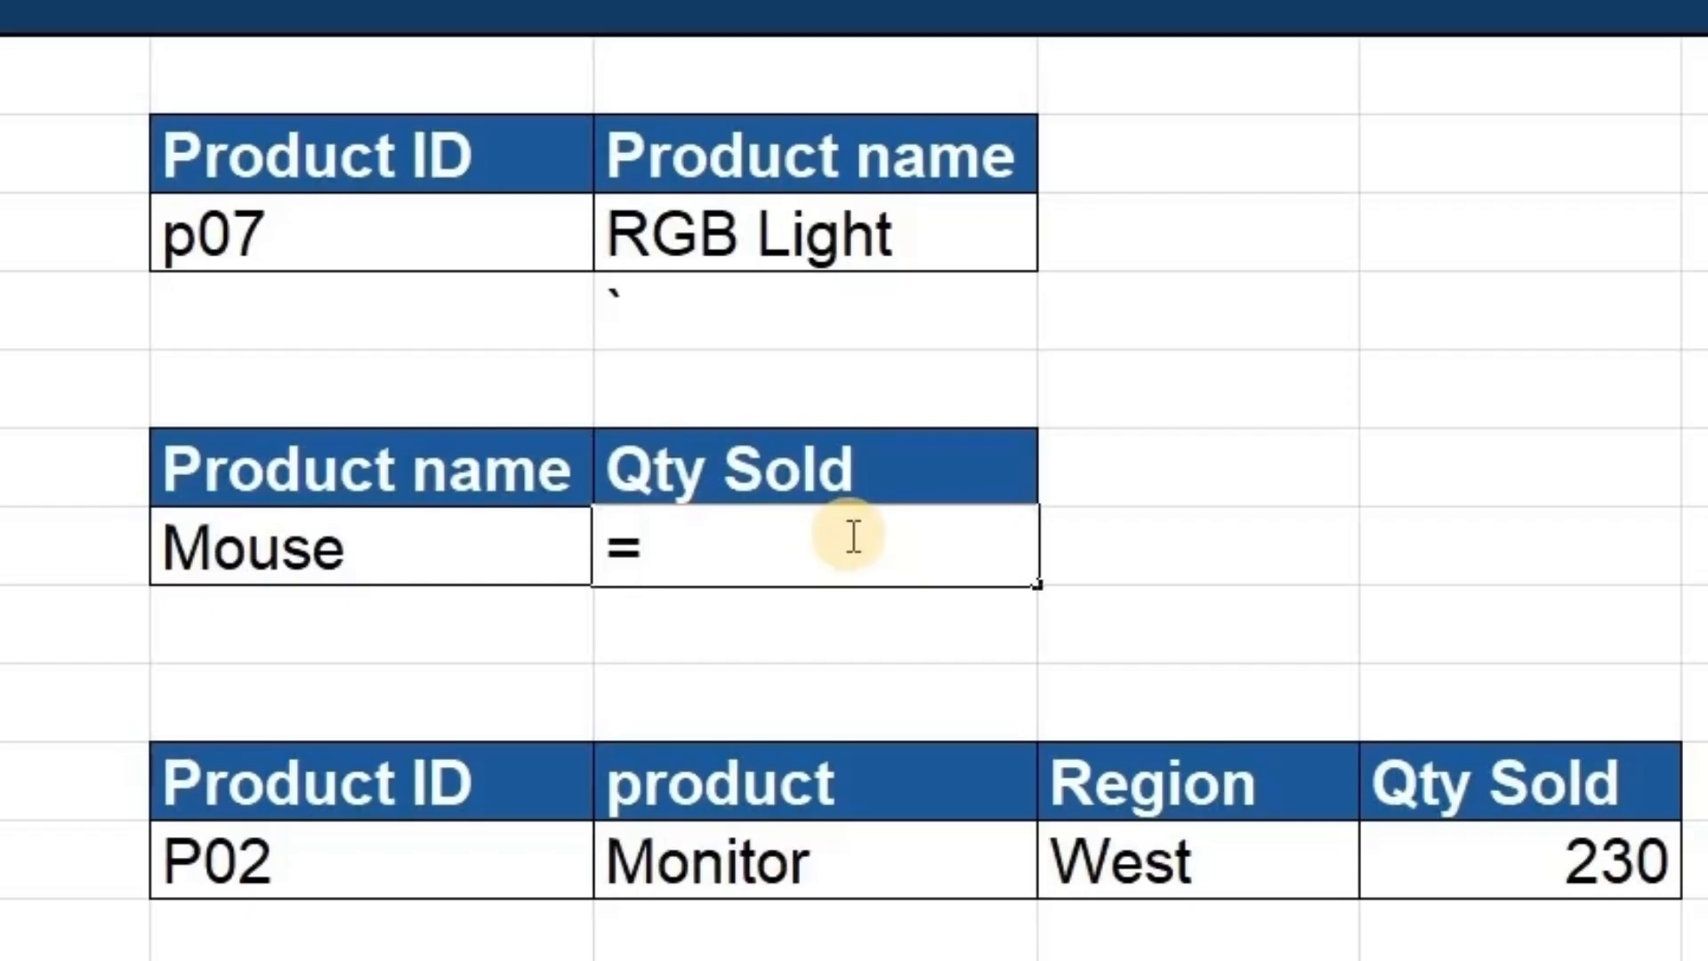
key("Left")
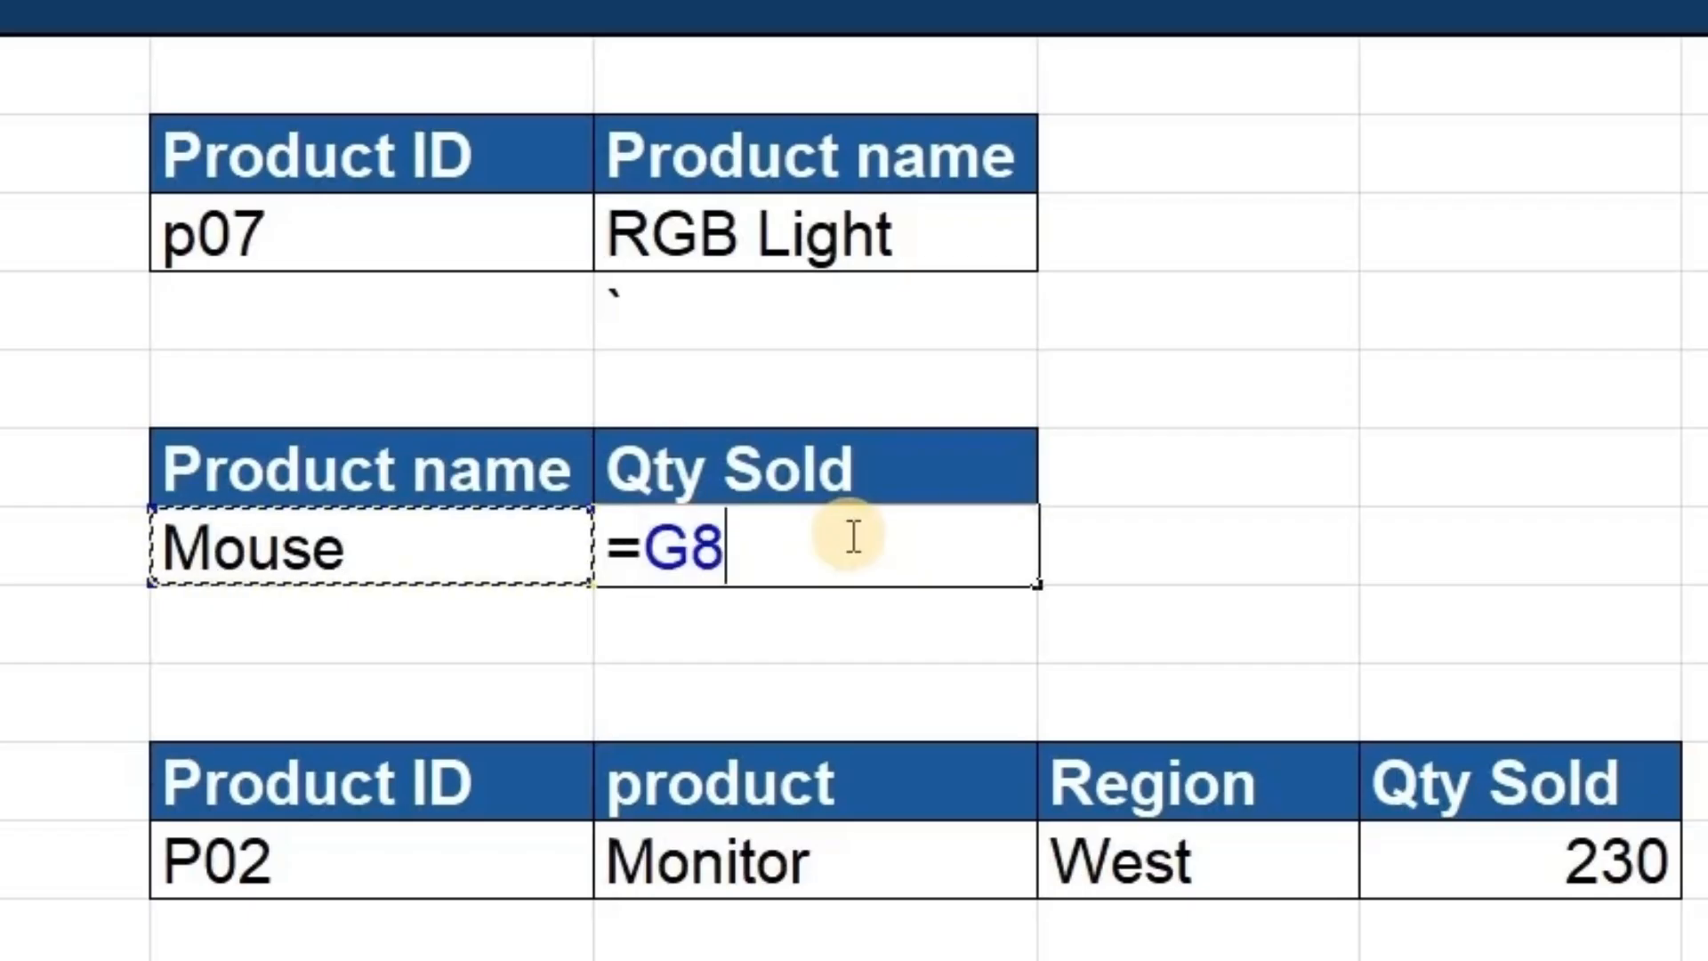
key("Right")
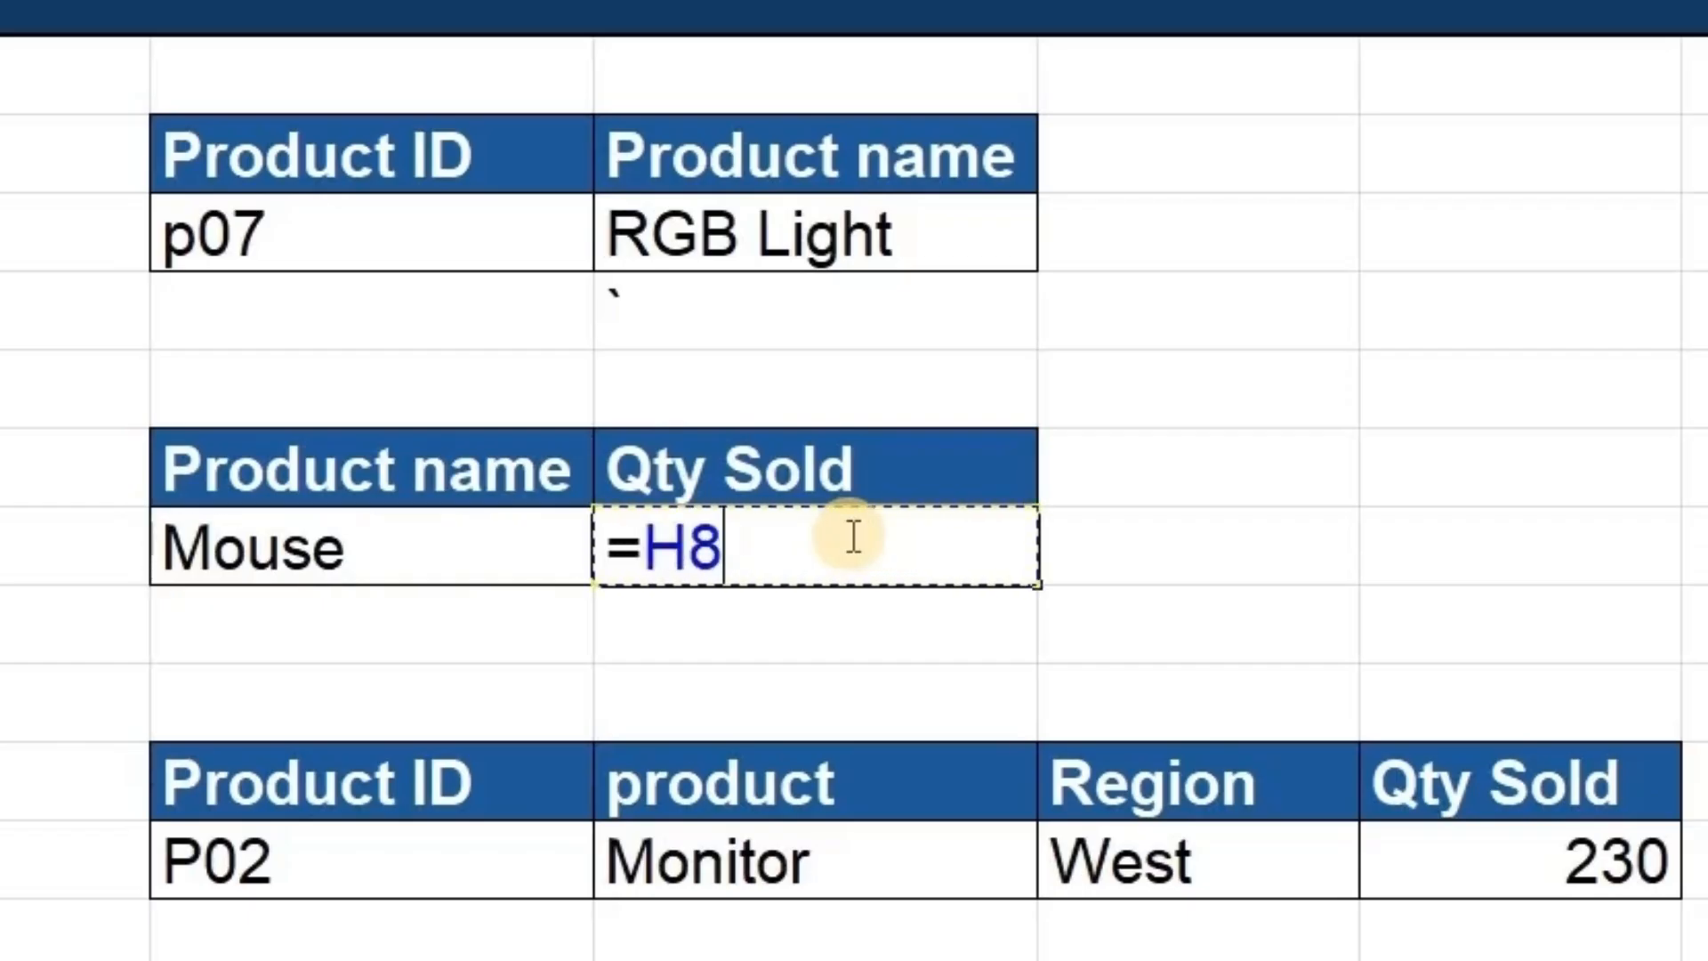
key("BackSpace")
key("BackSpace")
type("vl")
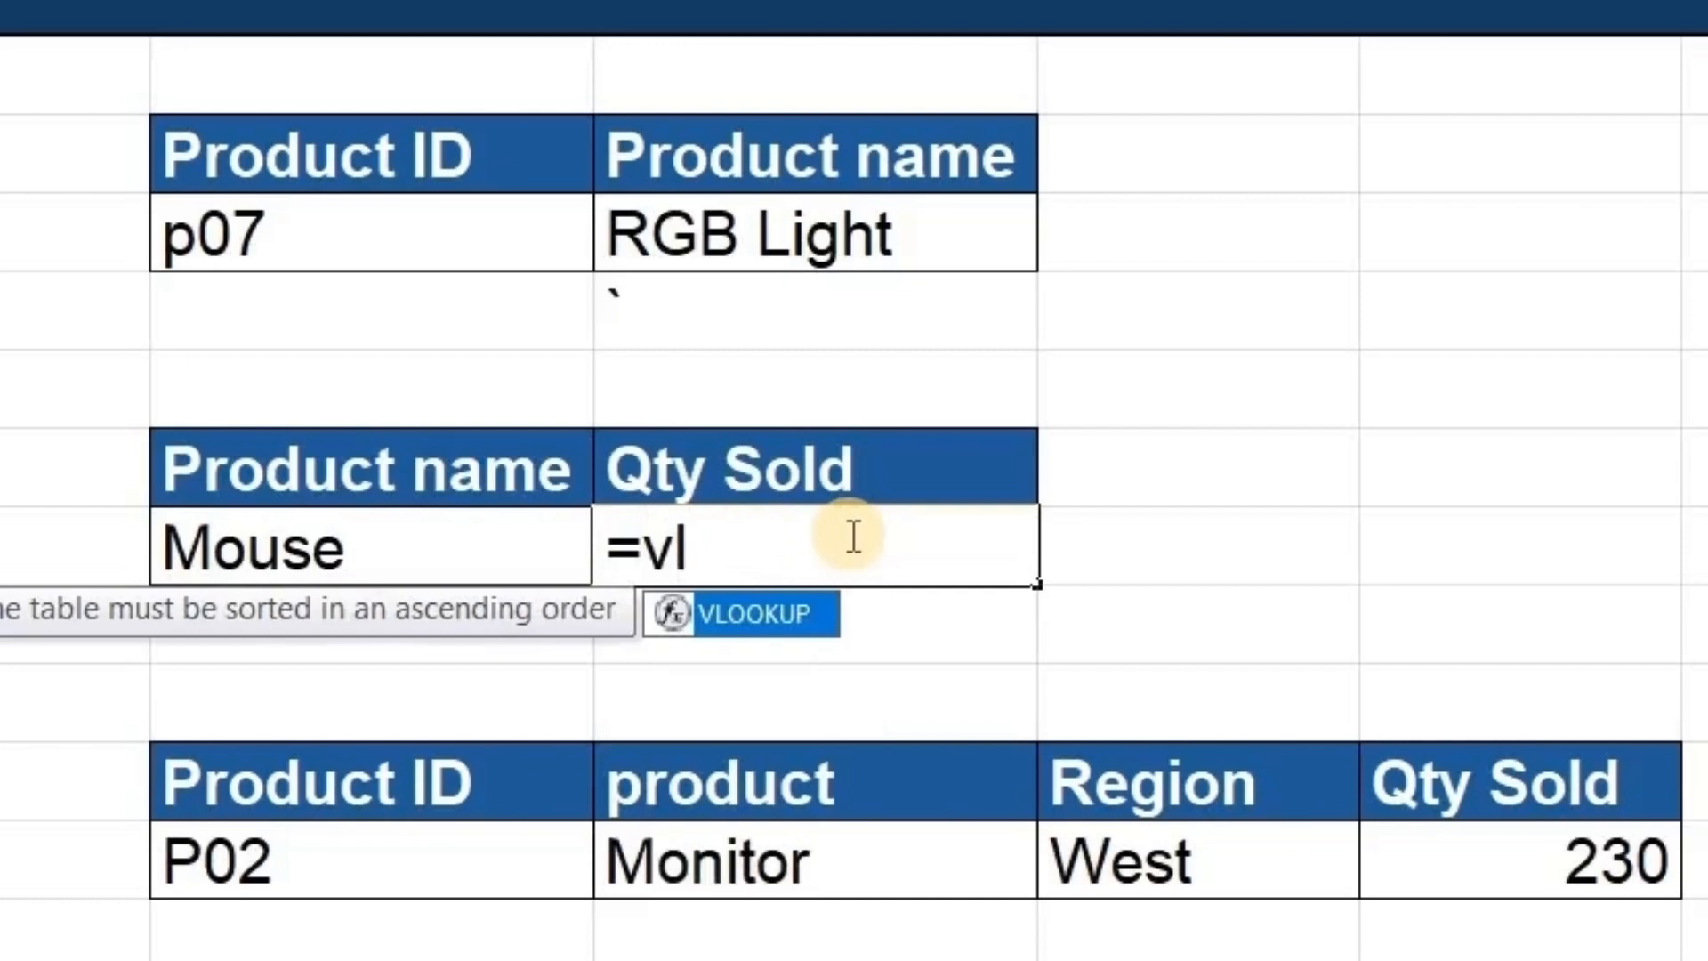
key("Tab")
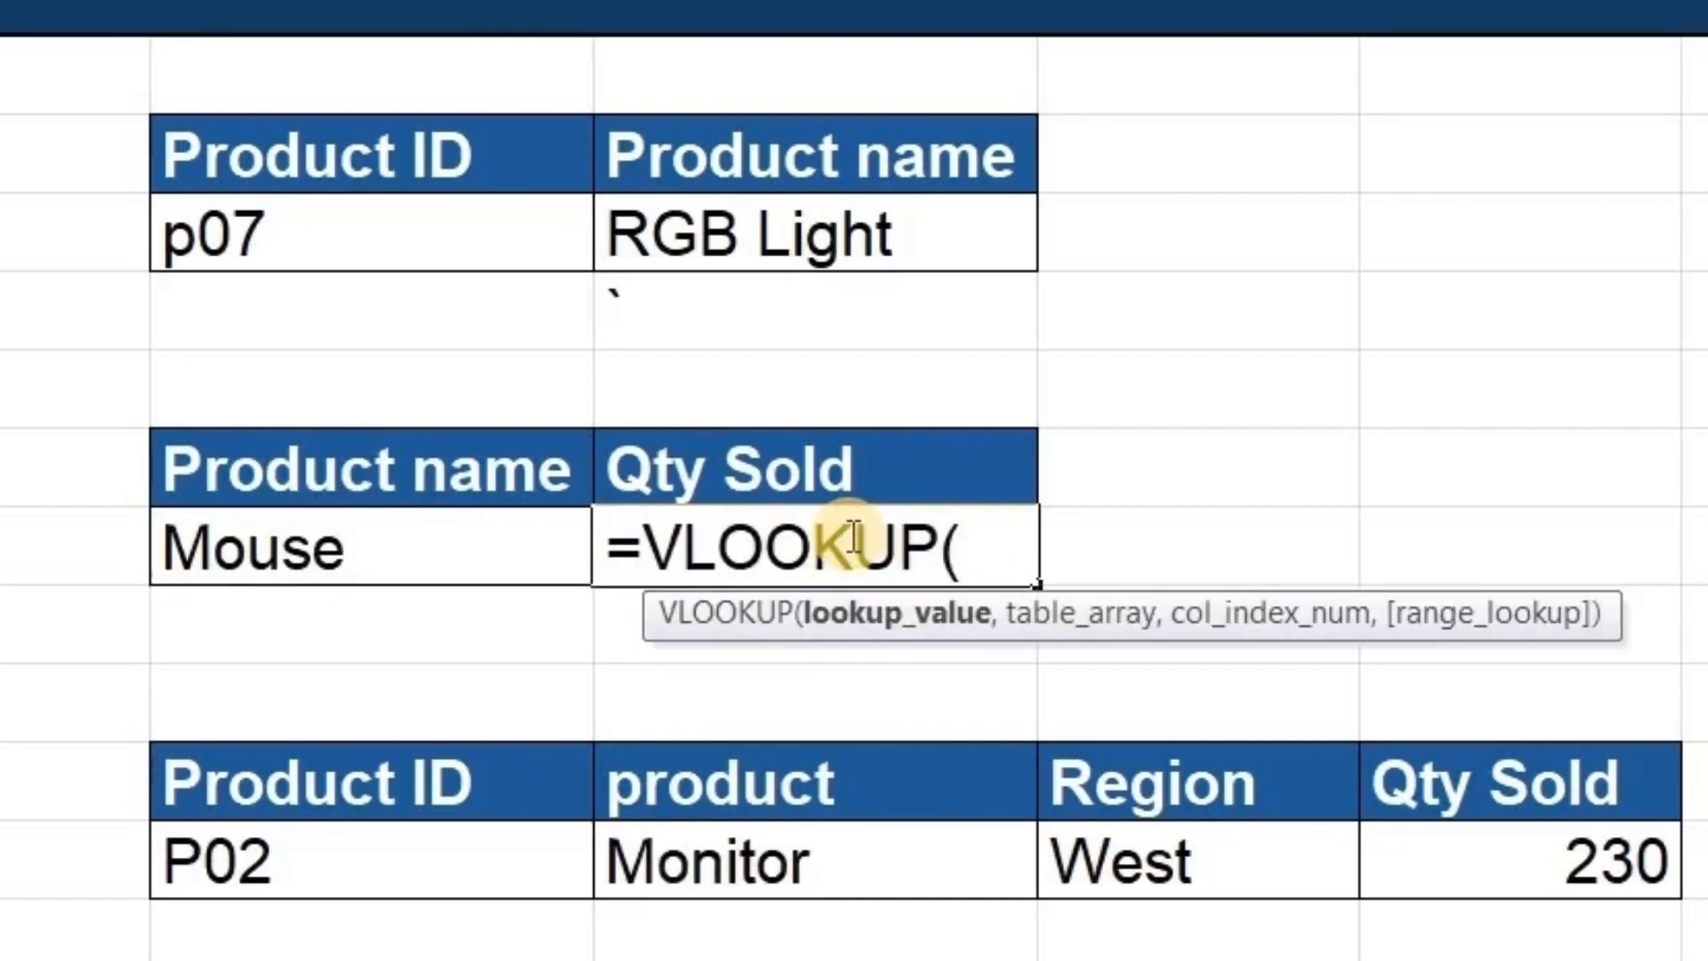
key("Left")
type(",")
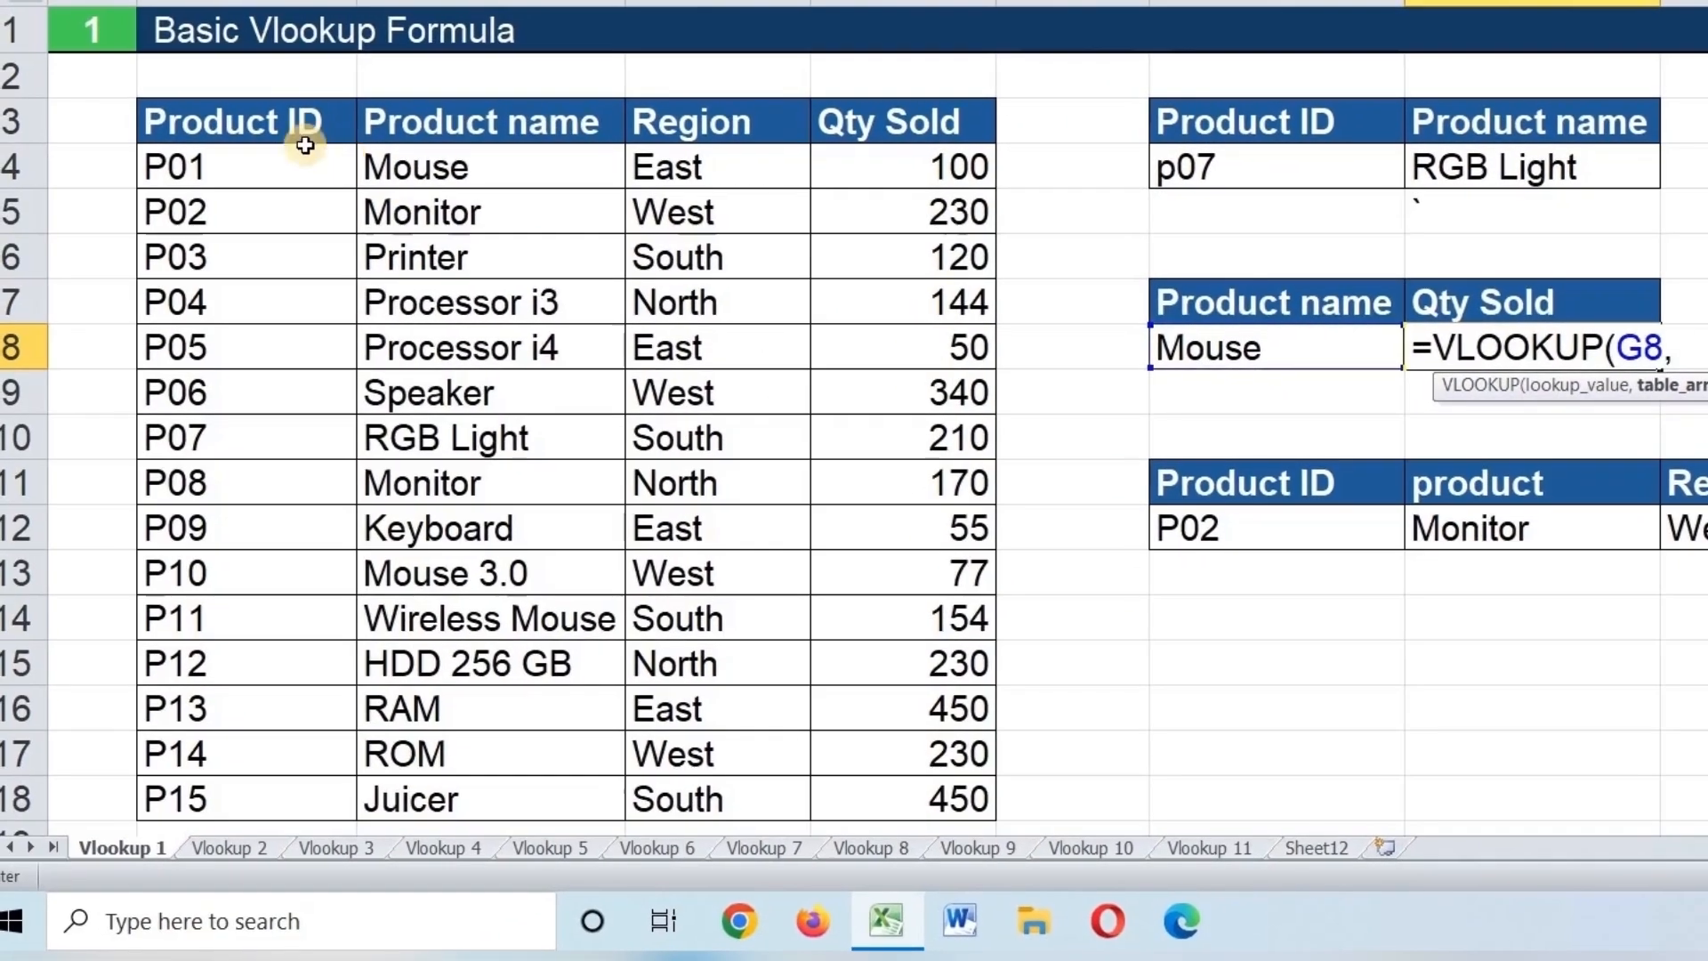
Try the H8 lookup with the full table B3:E18, column index 4 and exact match 0.
left_click(278, 123)
key("ctrl+shift+Down")
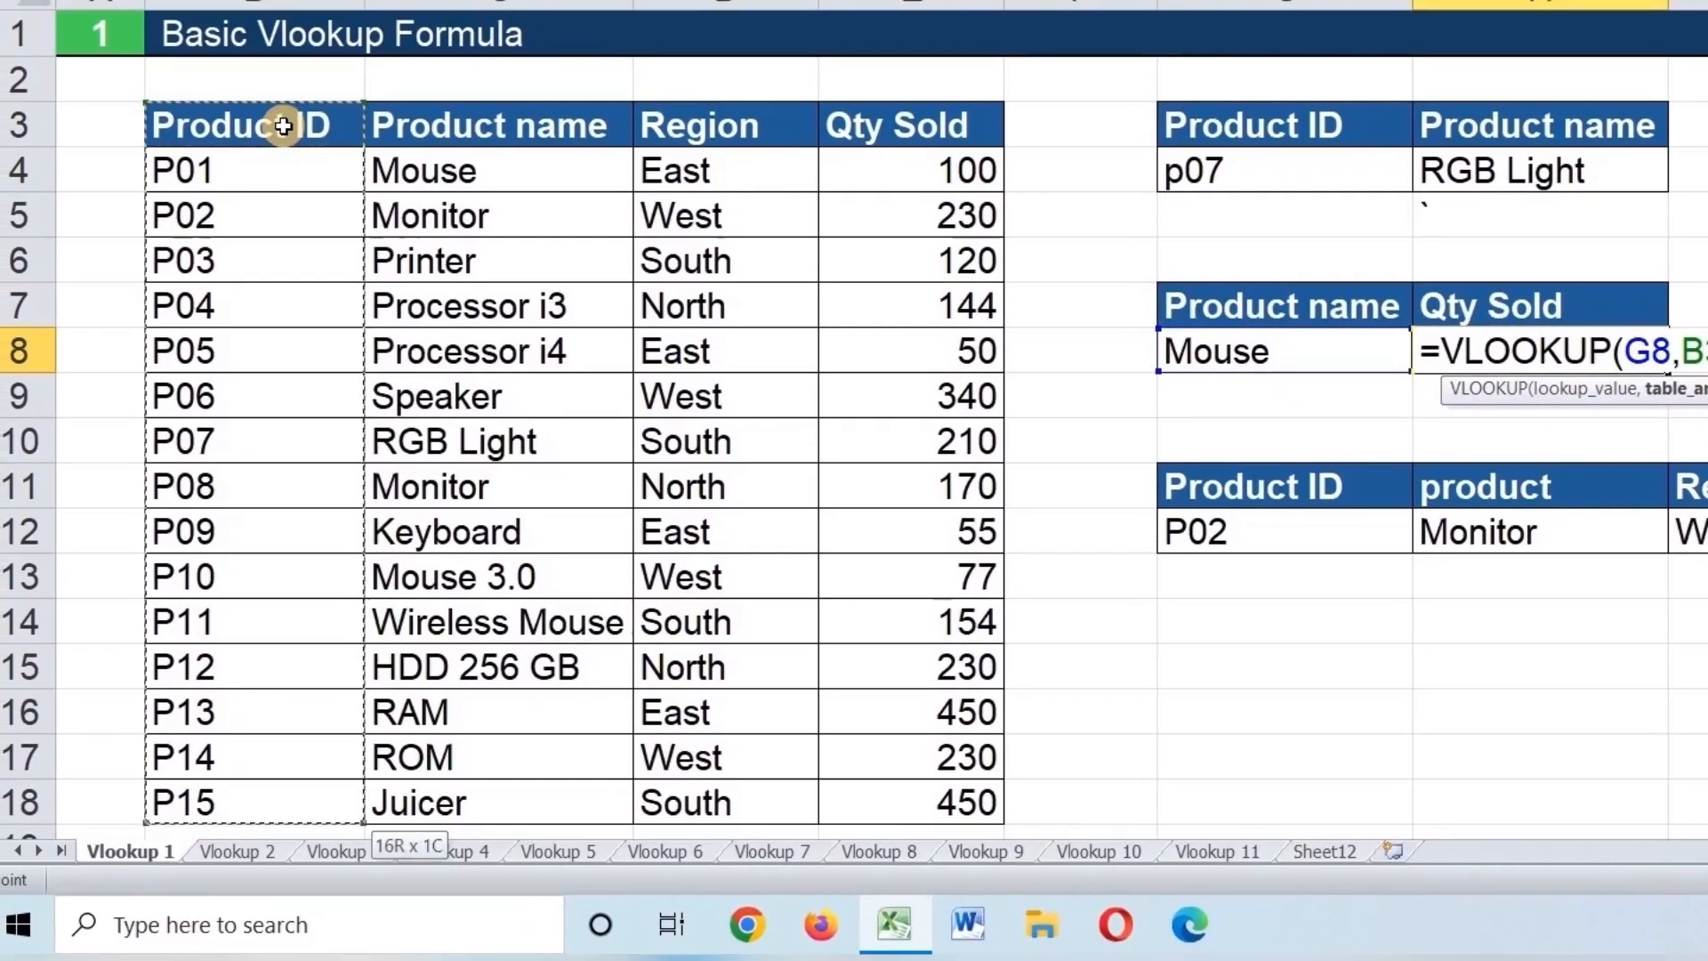
key("ctrl+shift+Right")
type(",")
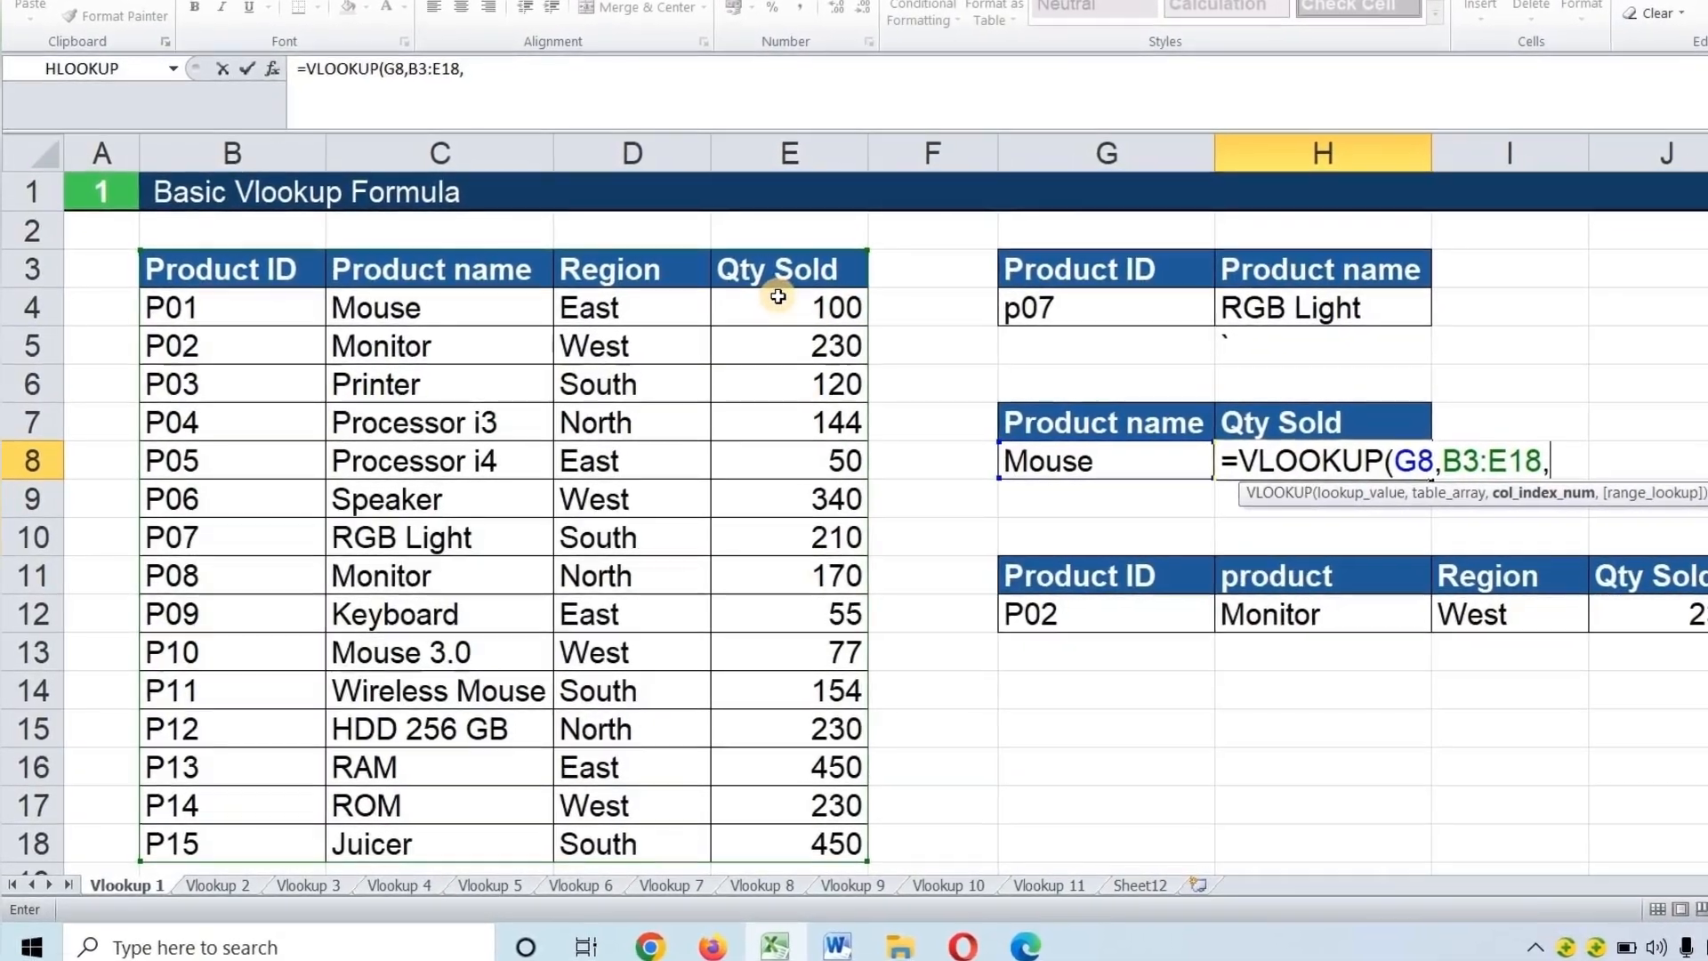
type("4")
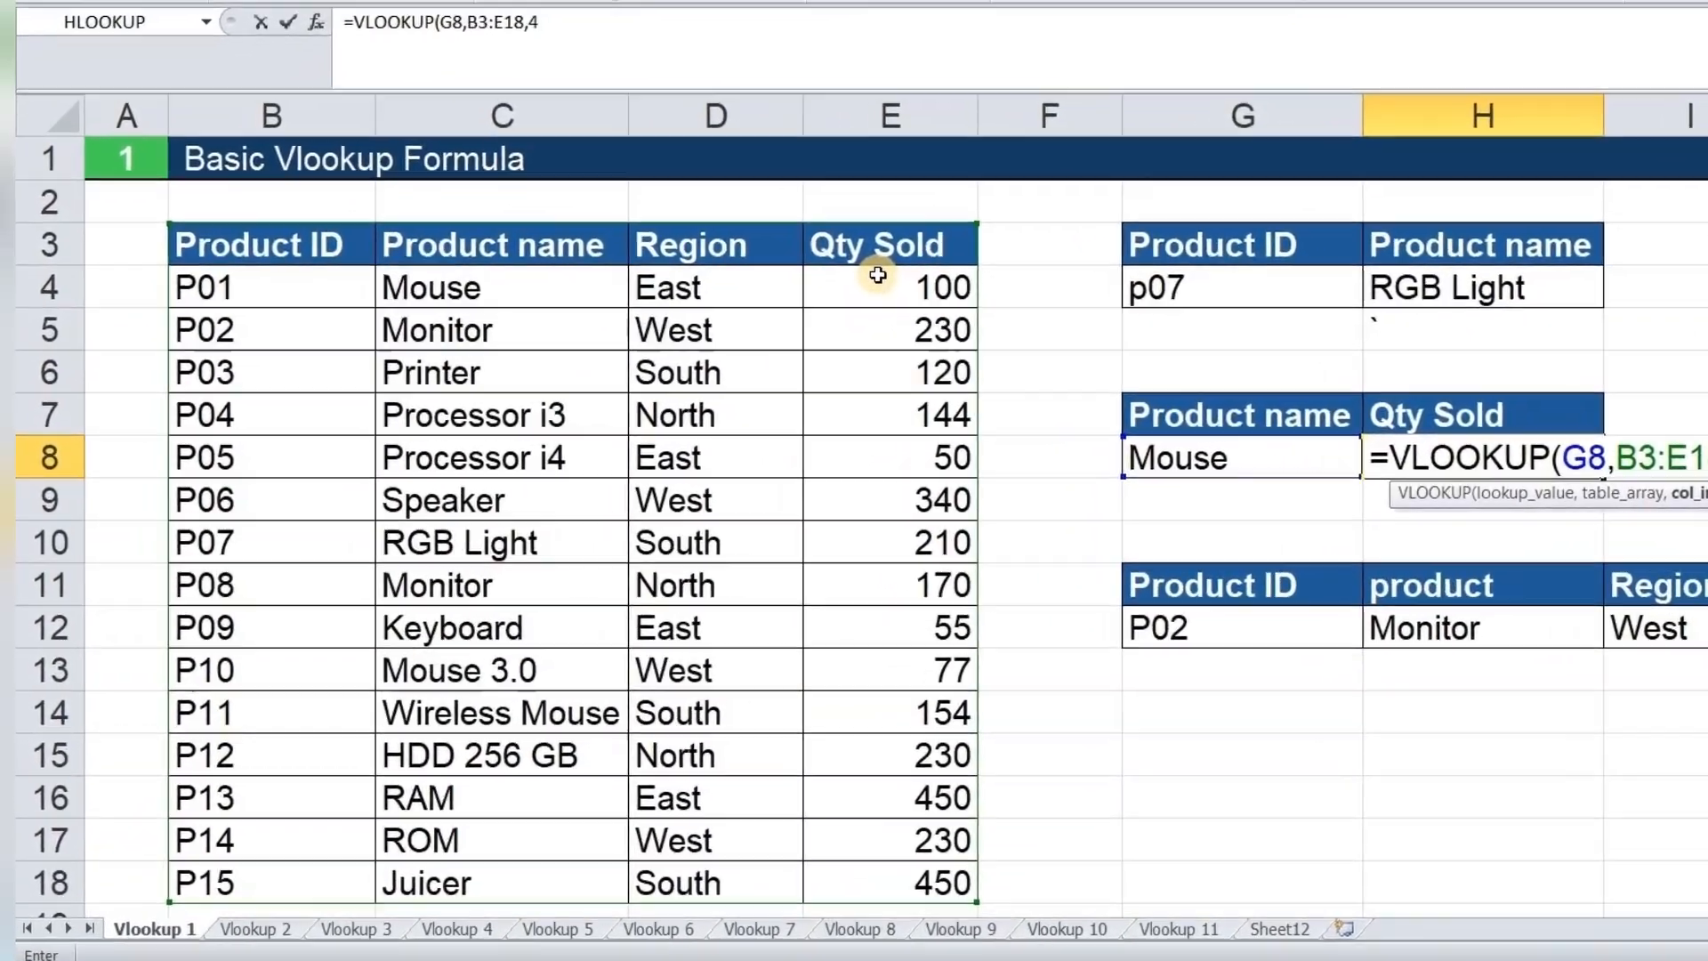
type(",0")
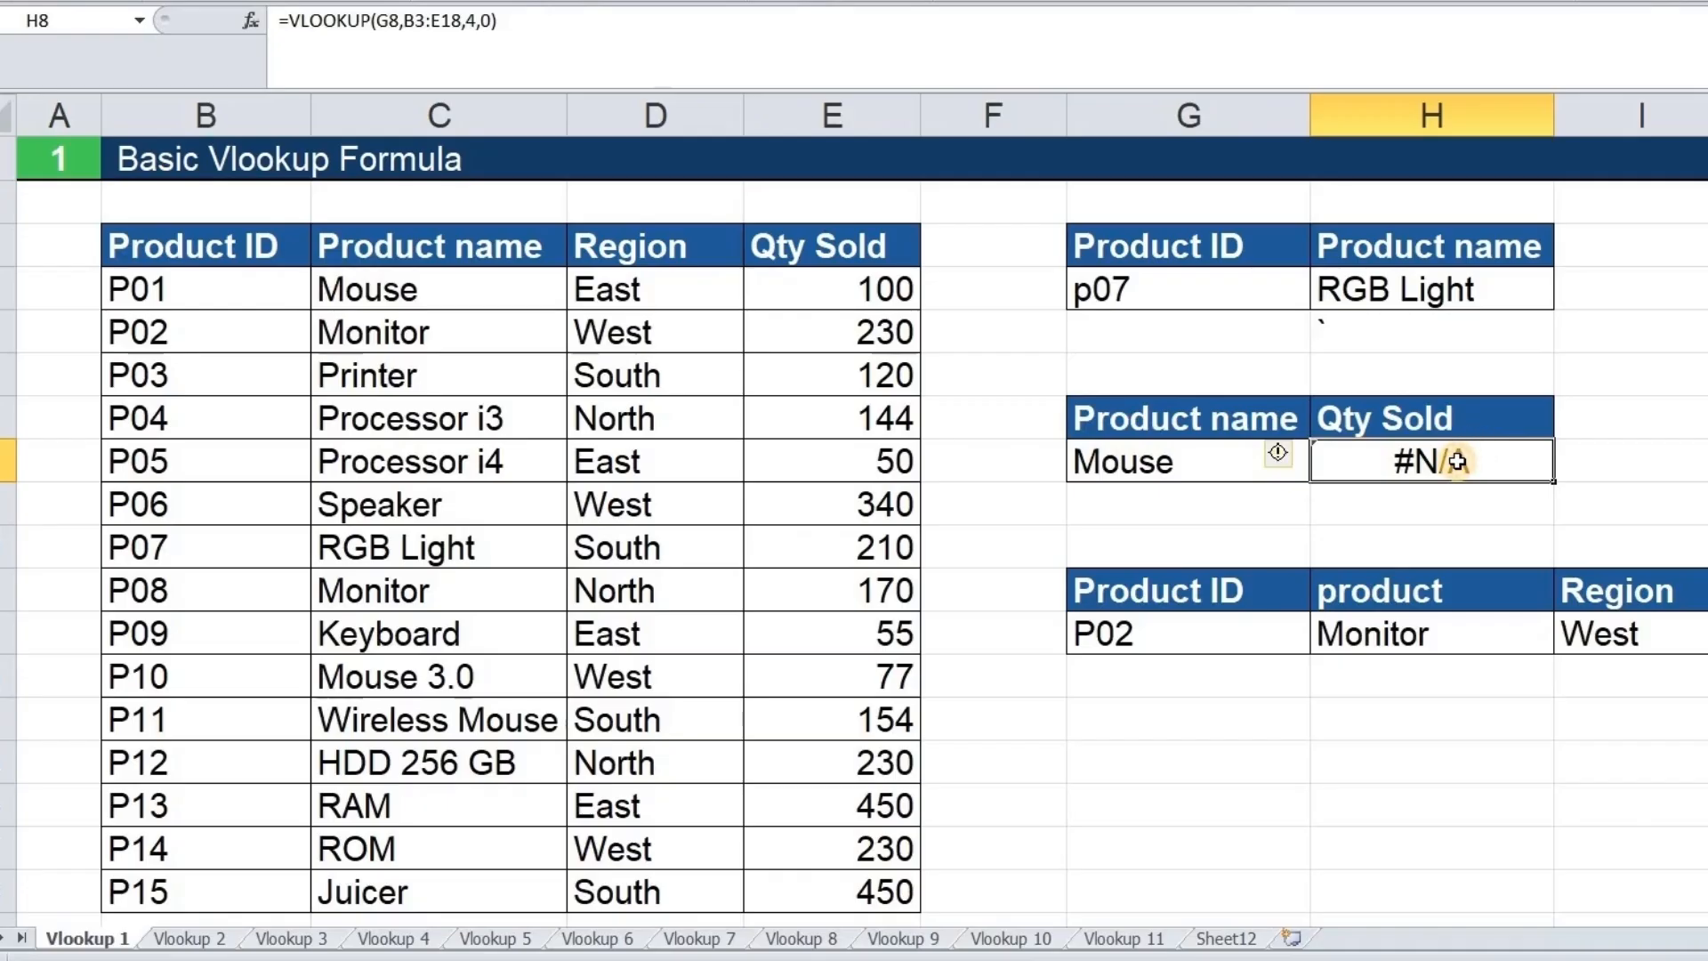
Delete the H8 formula and restart it as a VLOOKUP with G8 as the lookup value.
key("Delete")
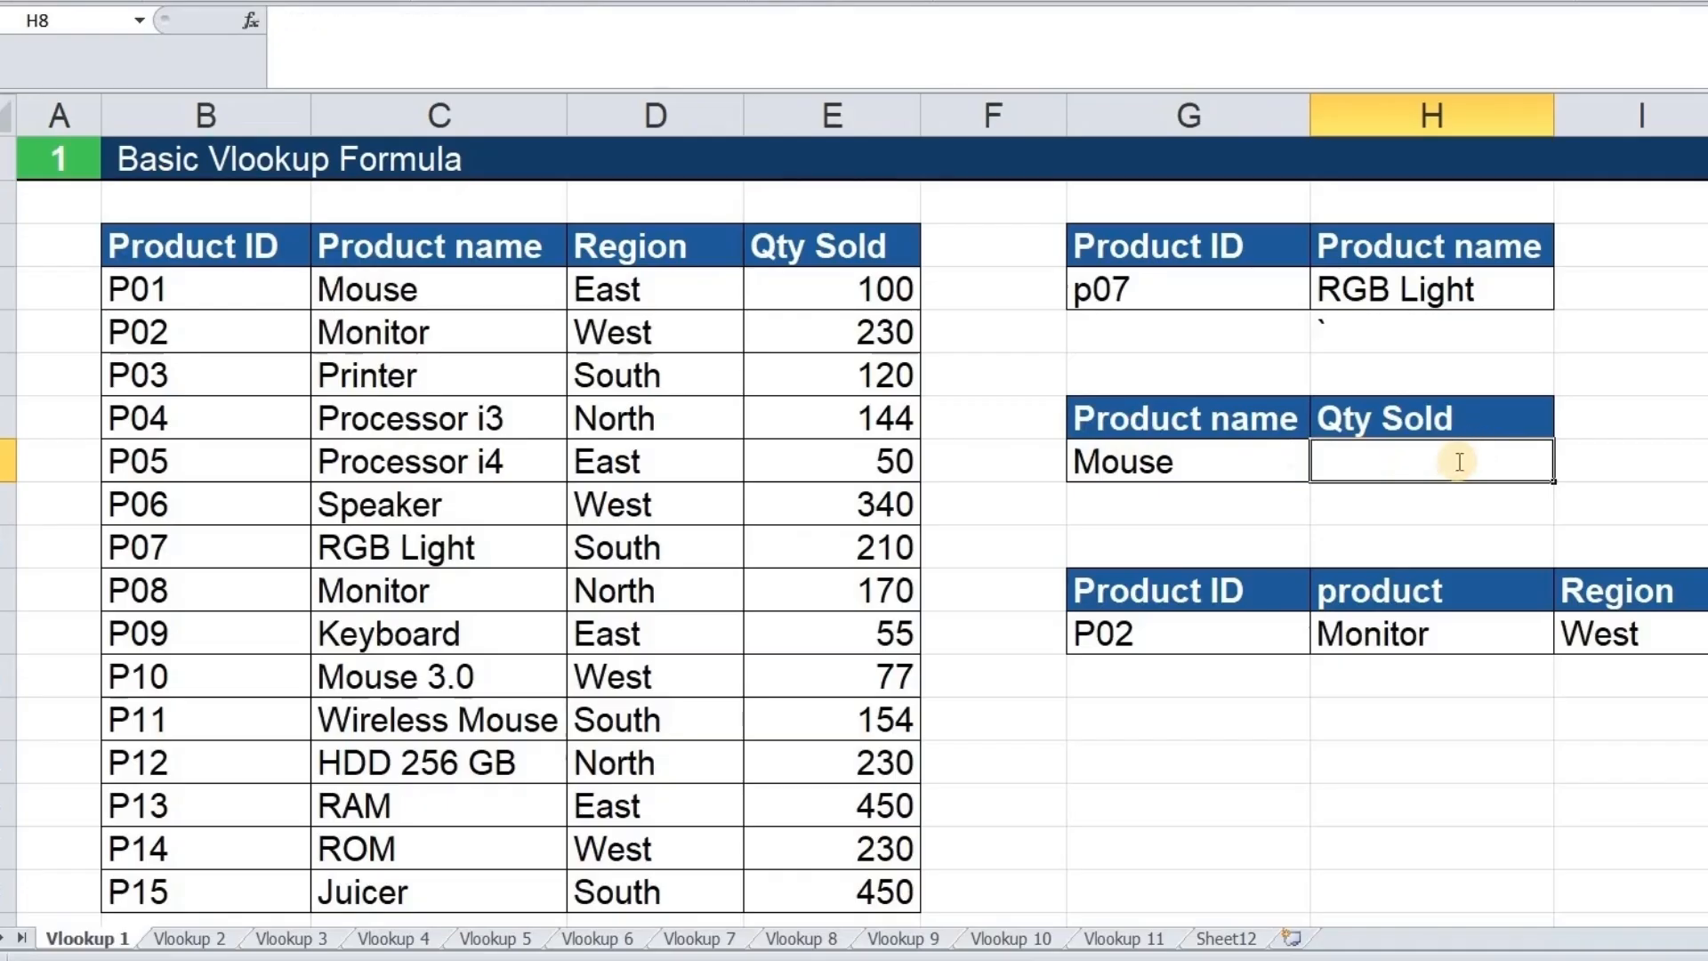
type("=vlo")
key("Tab")
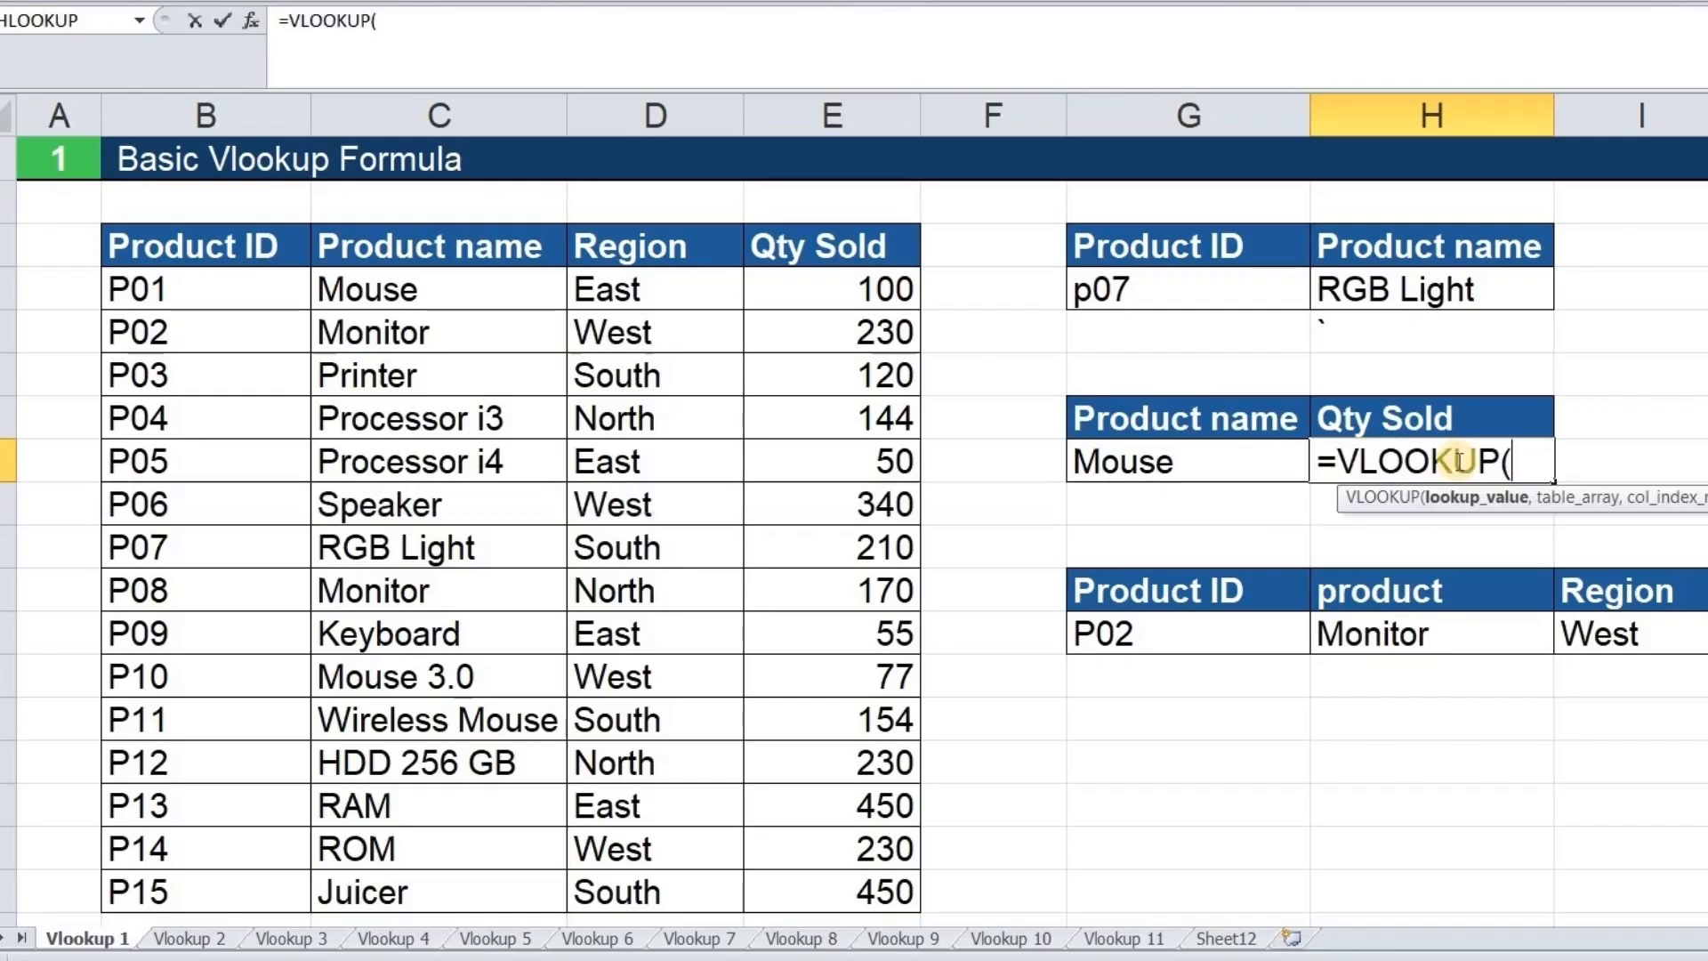
key("Left")
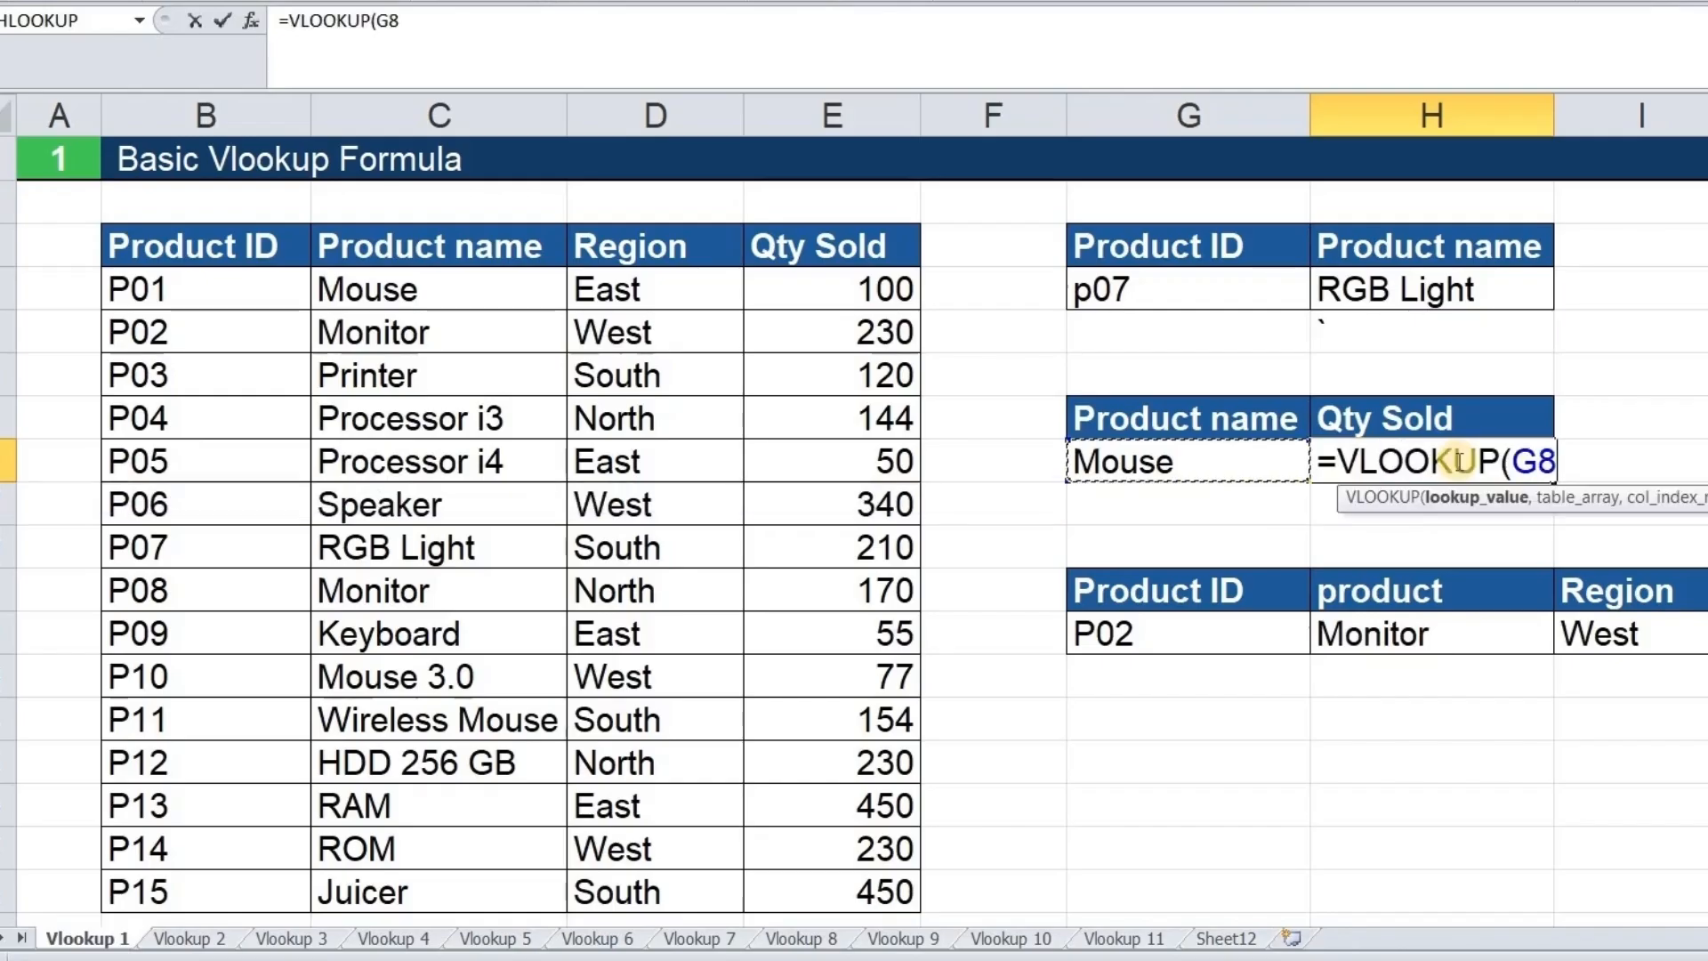
type(",")
Set the table array of the H8 VLOOKUP to C3:E18, starting at the Product name column.
key("Left")
key("Left")
key("Left")
key("Left")
key("Left")
key("Left")
key("Left")
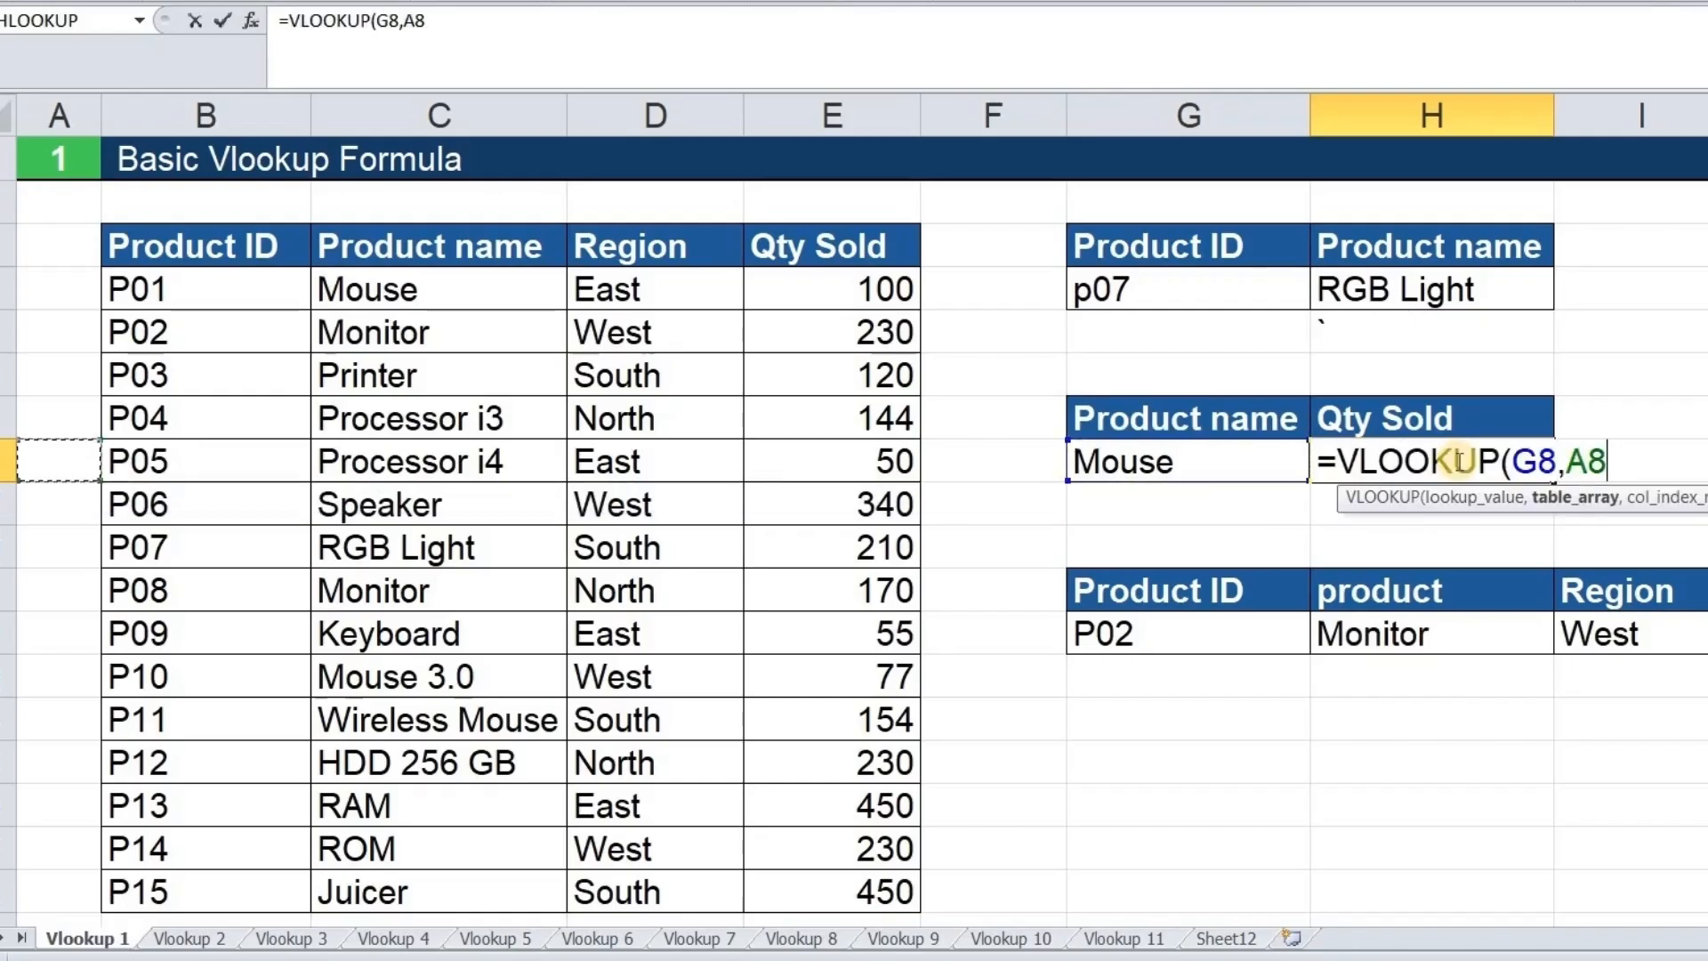
key("Up")
key("Up")
key("Up")
key("Up")
key("Right")
key("Right")
key("Up")
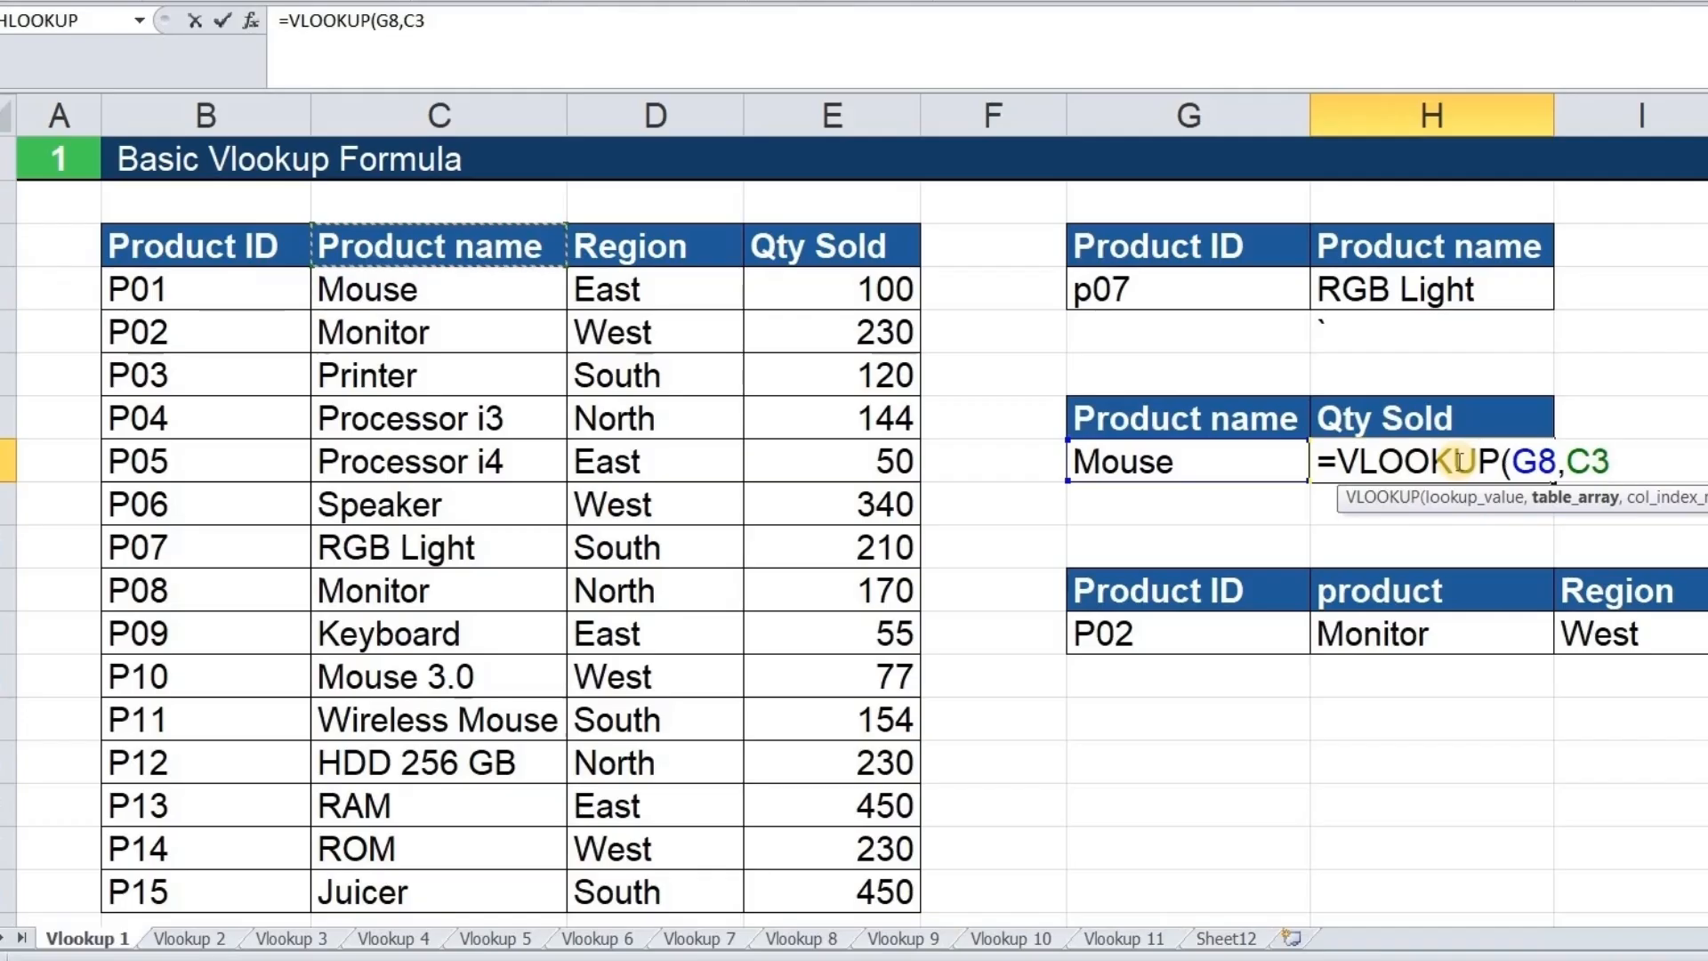
key("ctrl+shift+Down")
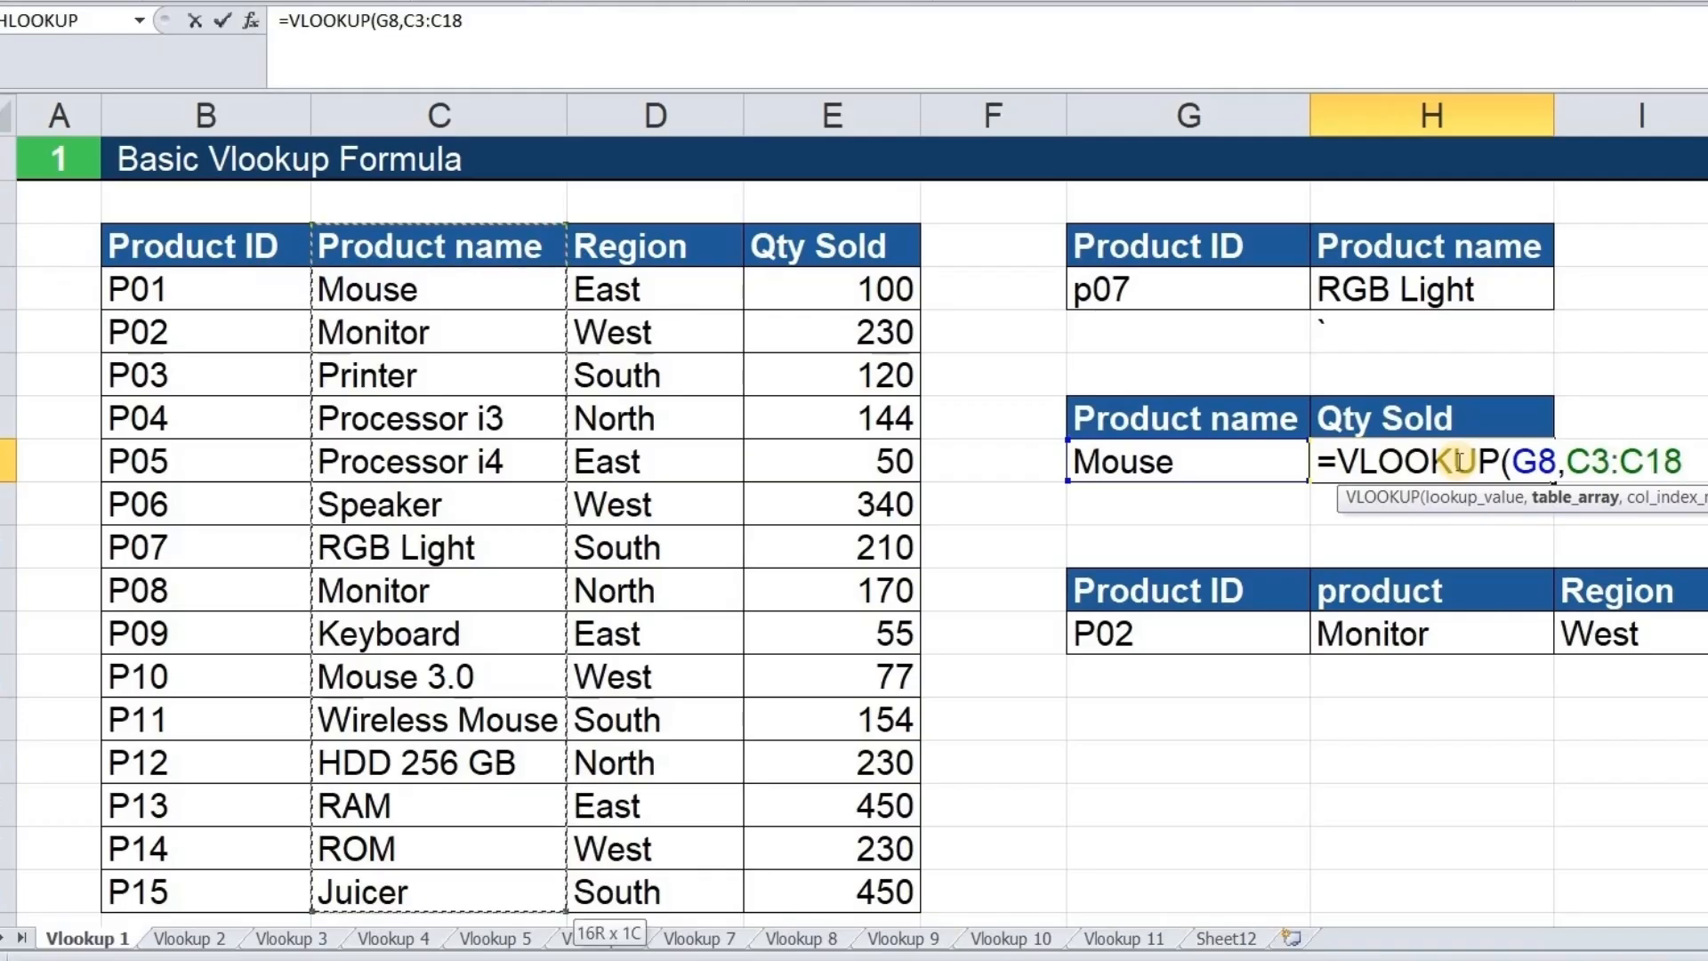
key("ctrl+shift+Right")
type(",")
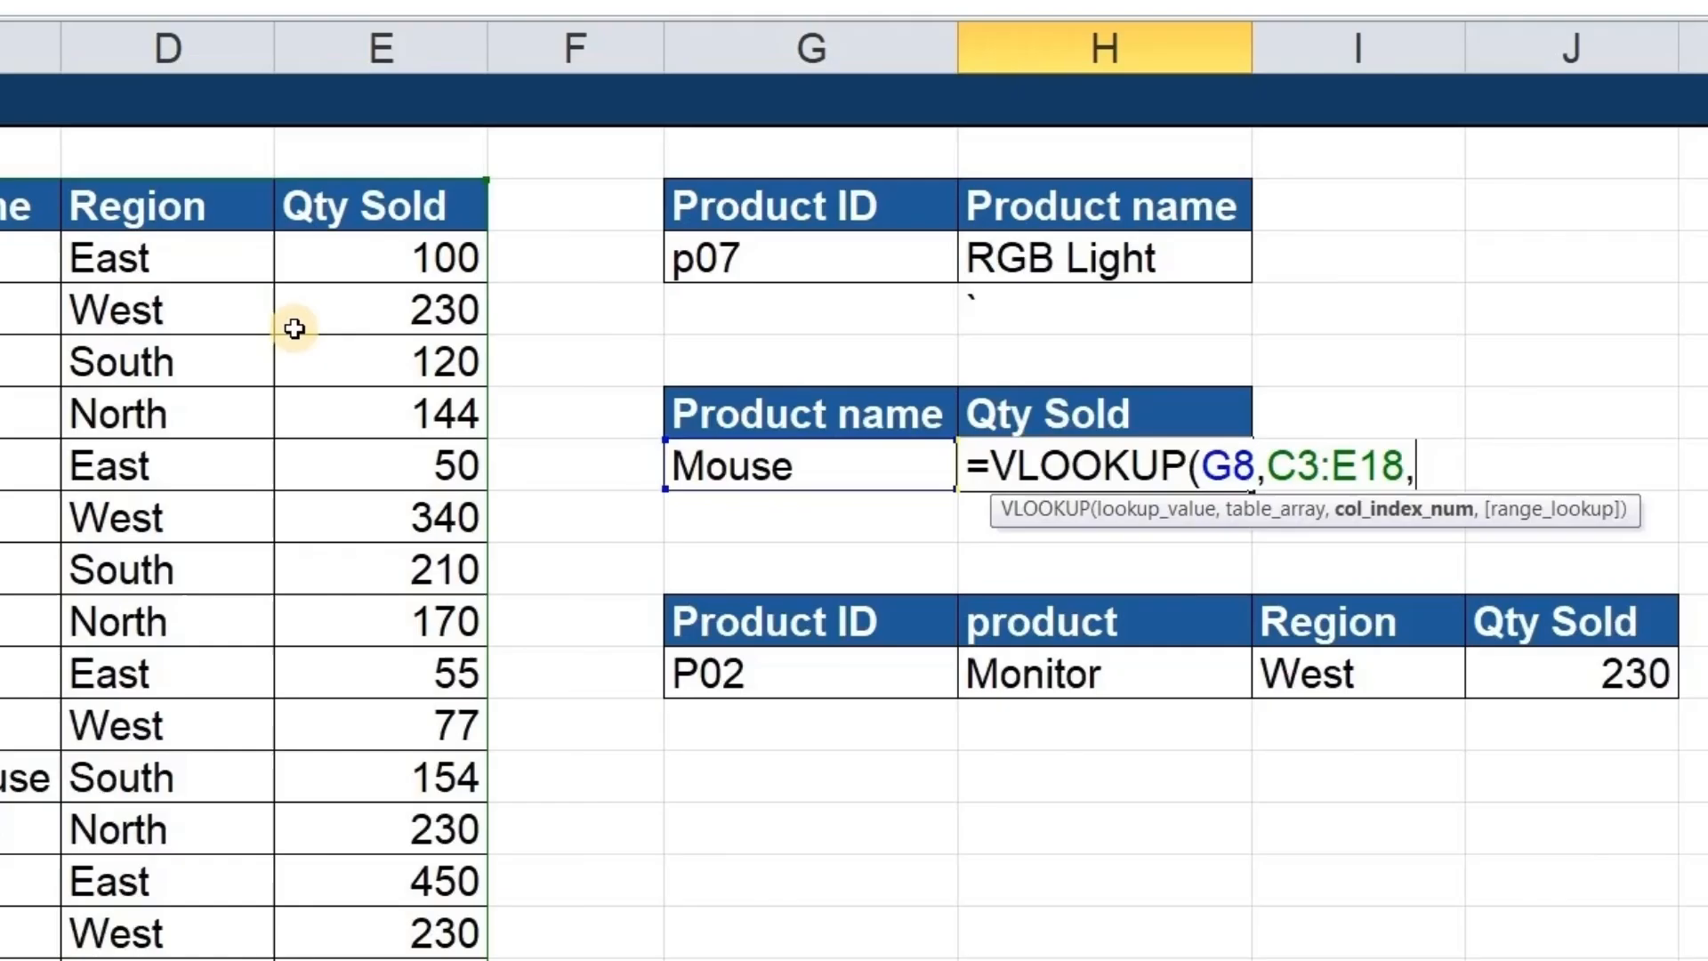
Complete the H8 VLOOKUP with column index 3 and exact match 0.
type("3")
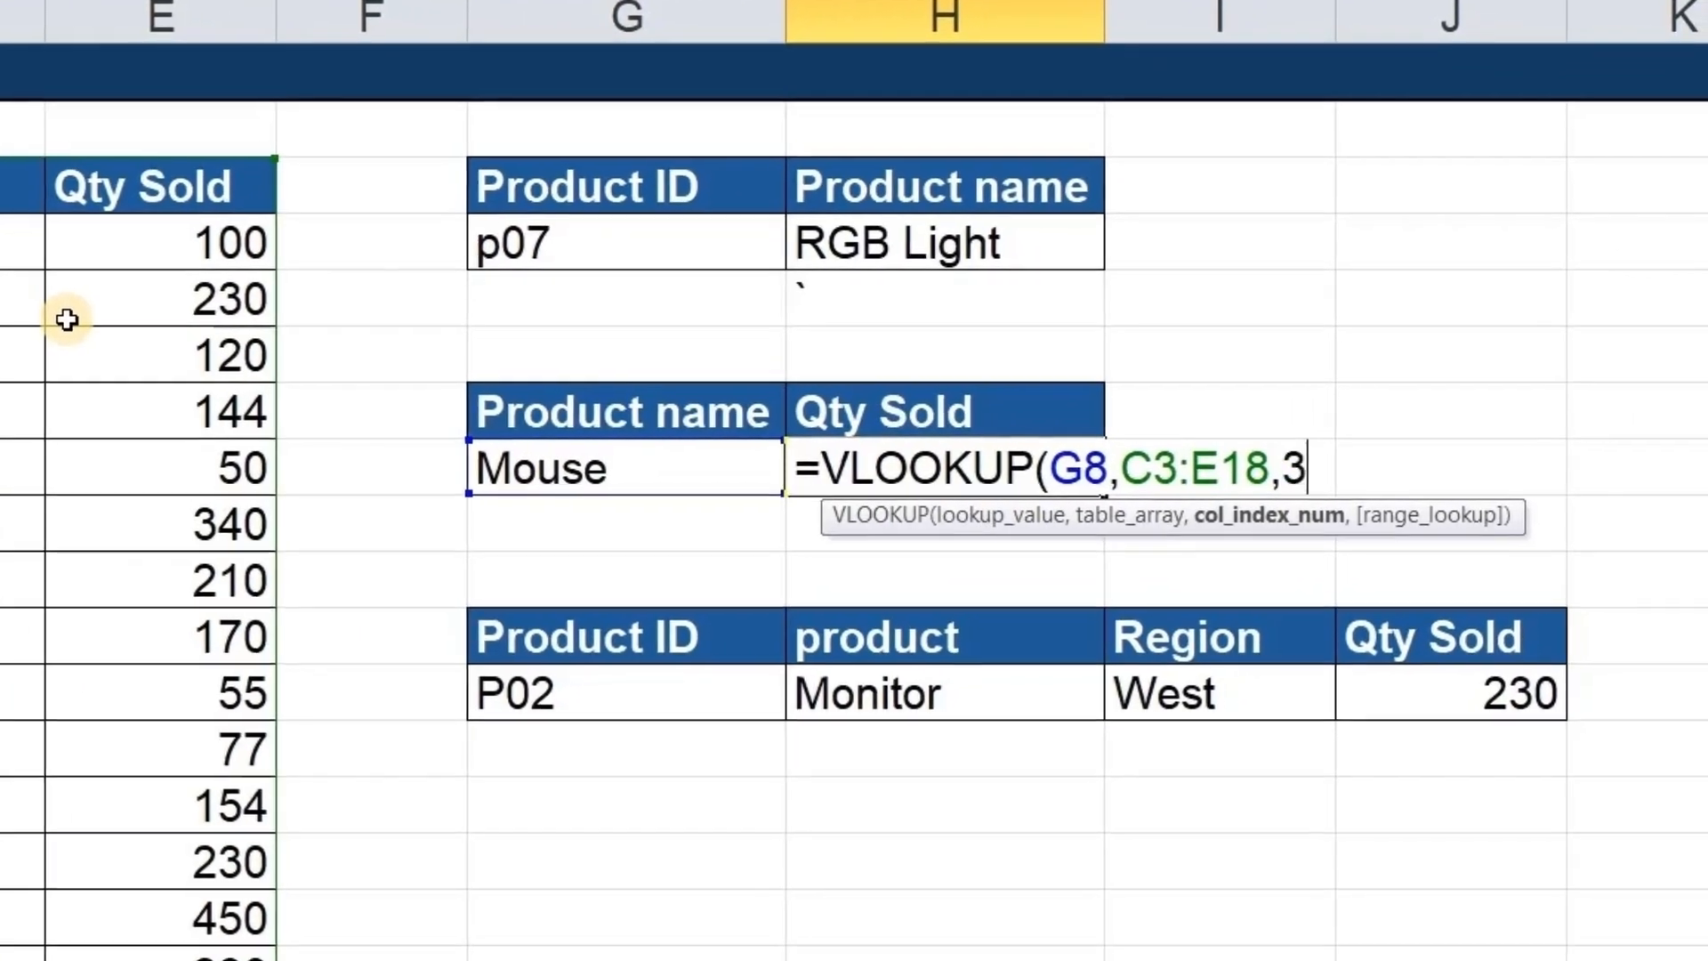
type(",")
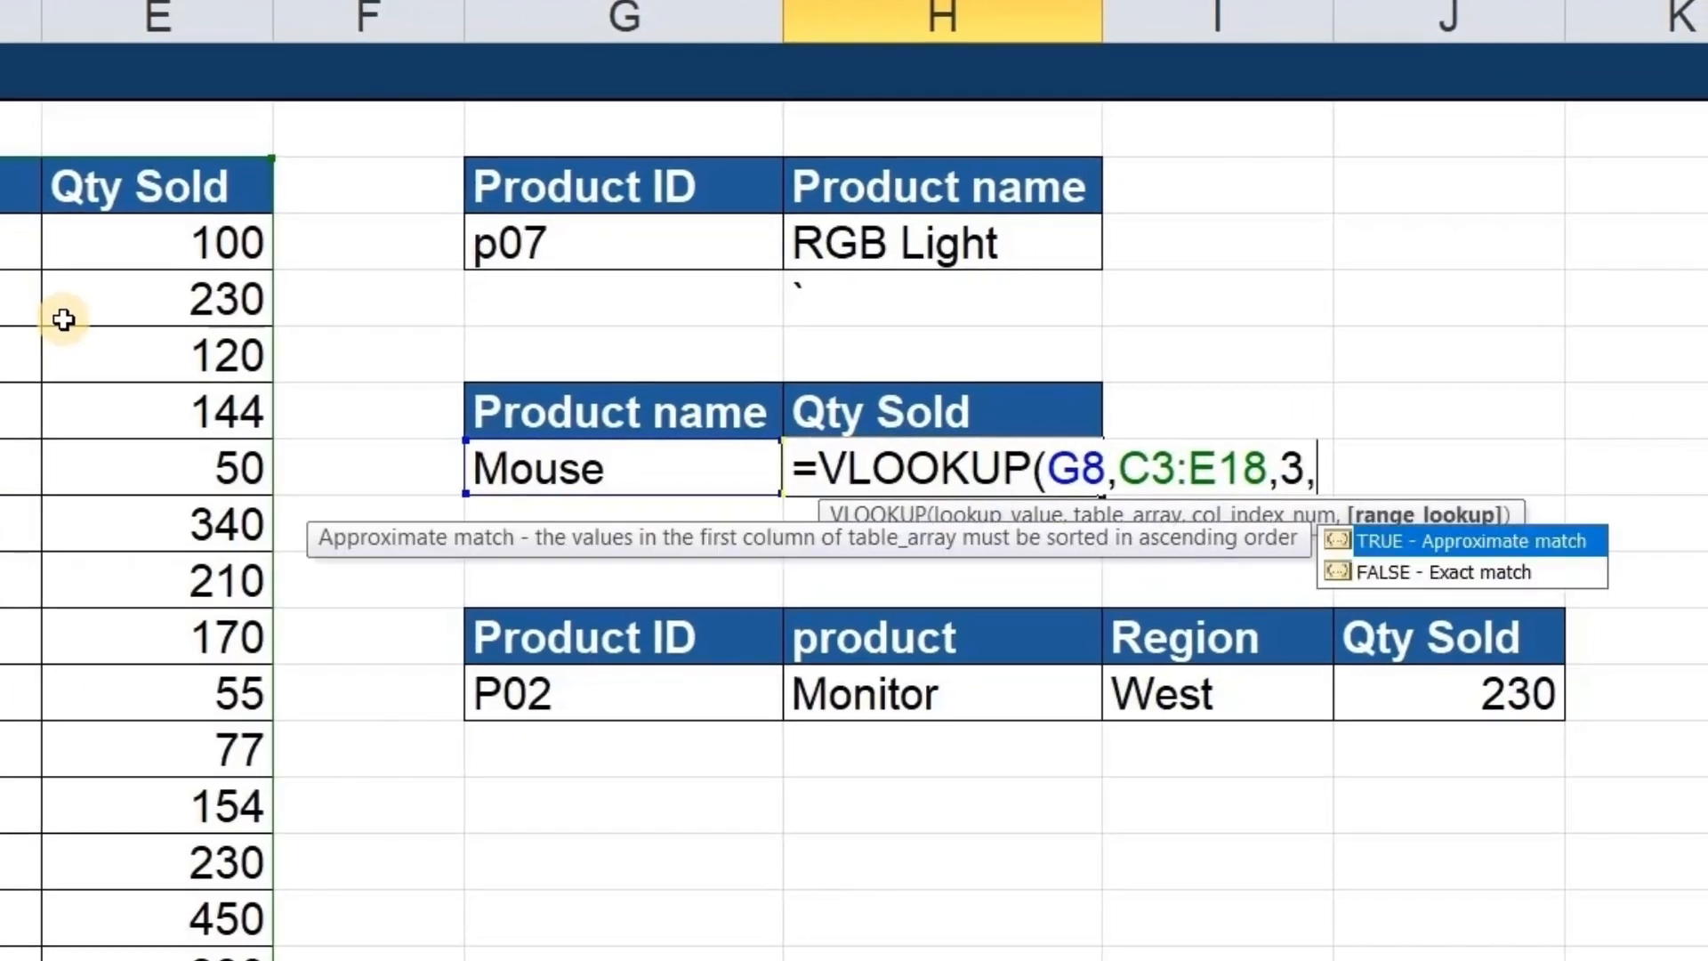
type("0)")
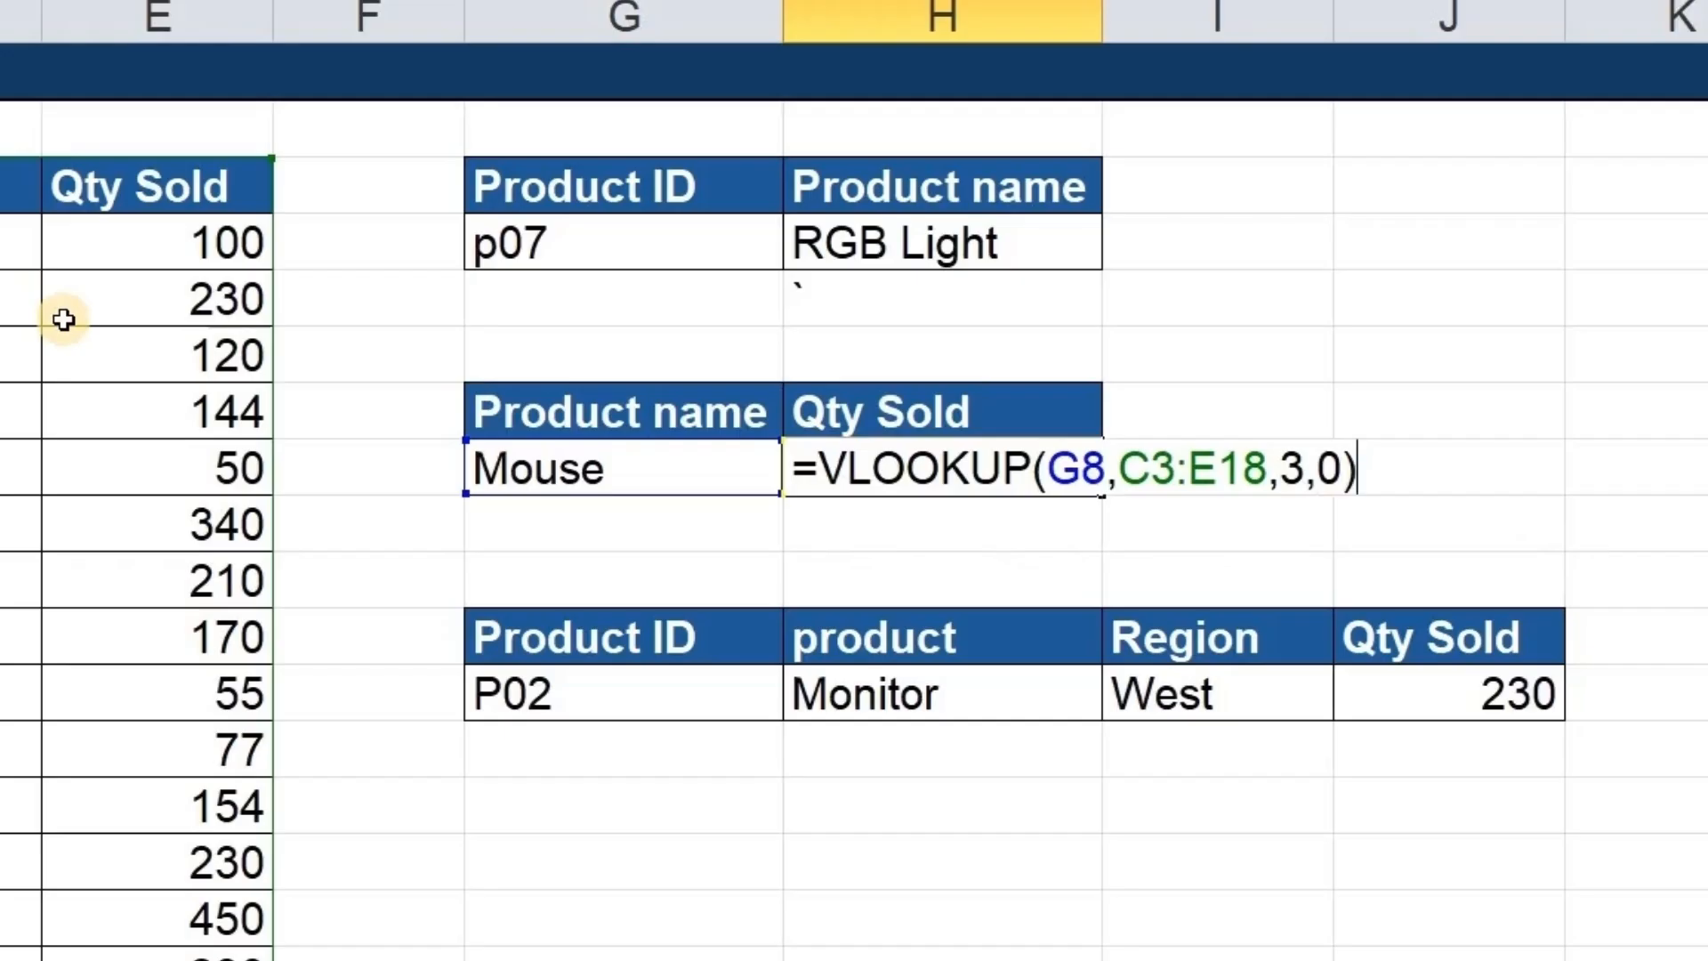
key("Return")
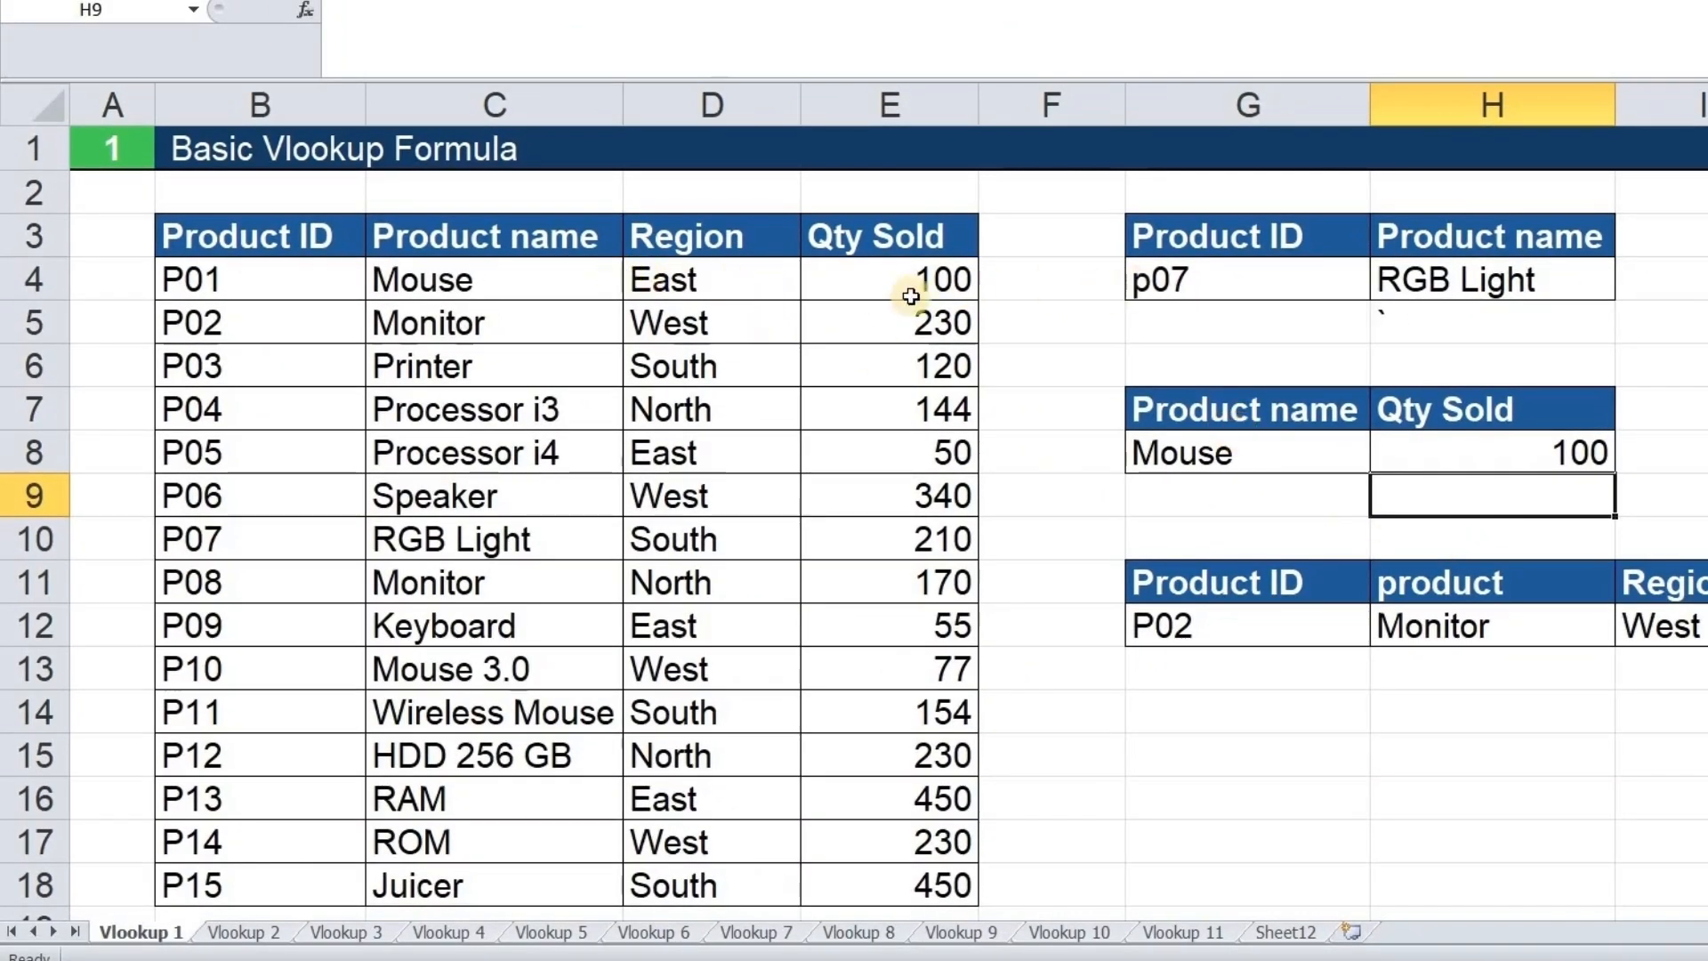
Set the lookup Product name in cell G8 to printer.
left_click(1204, 454)
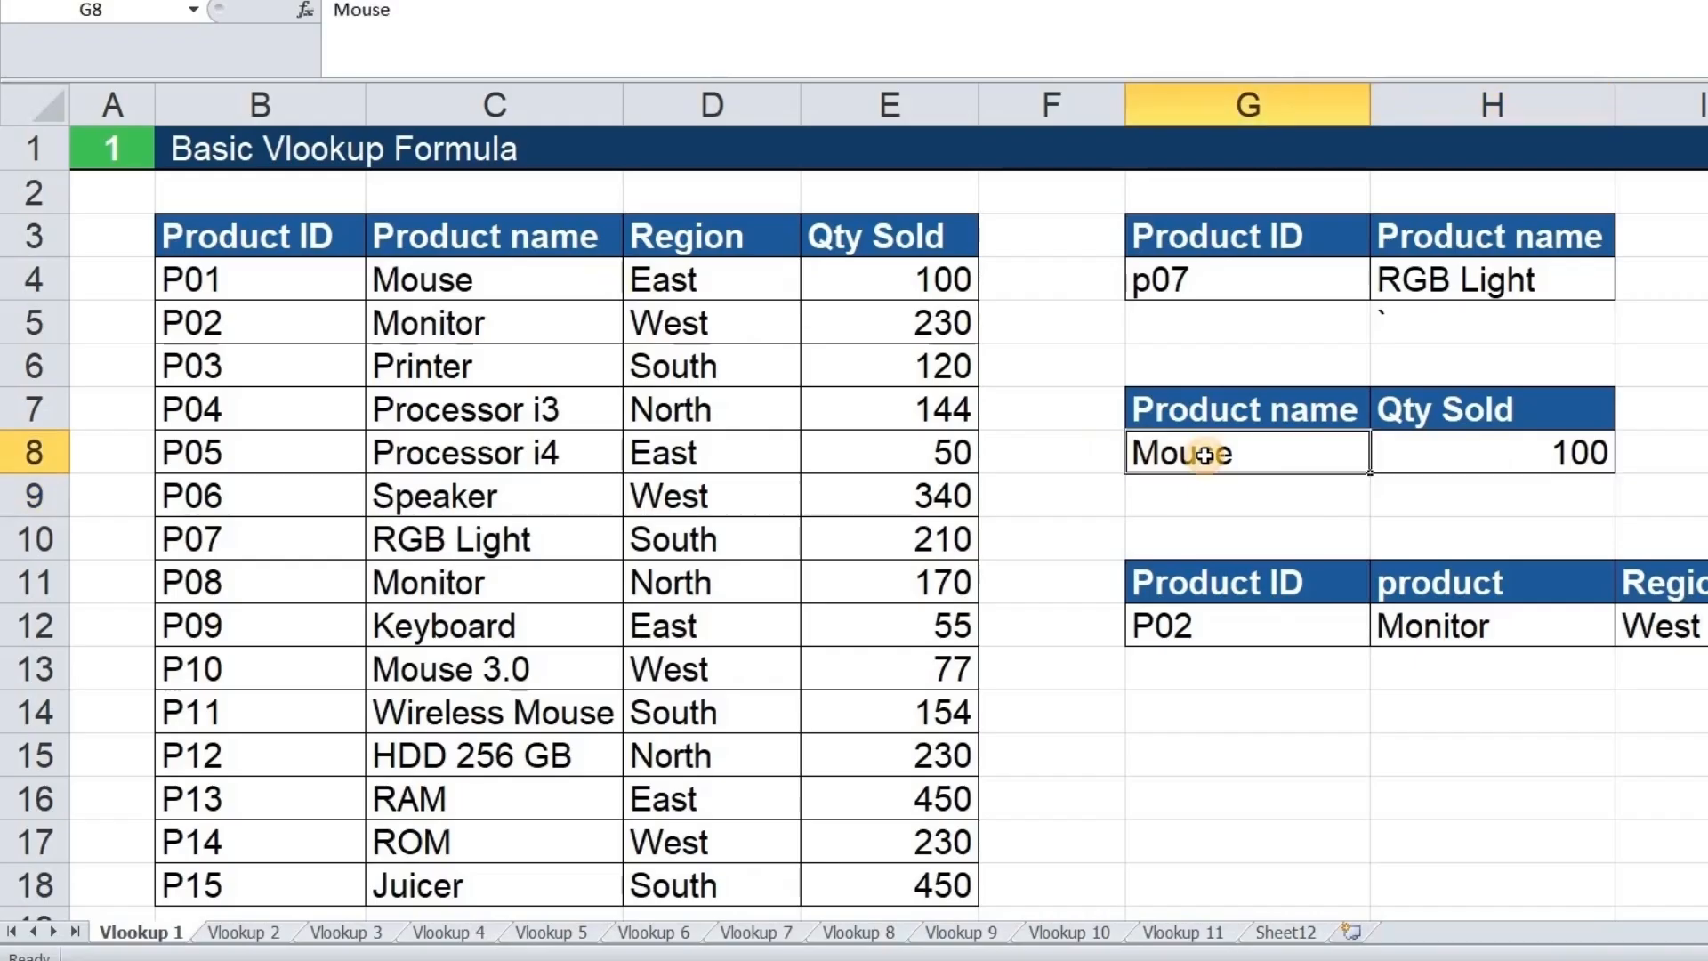
type("printer")
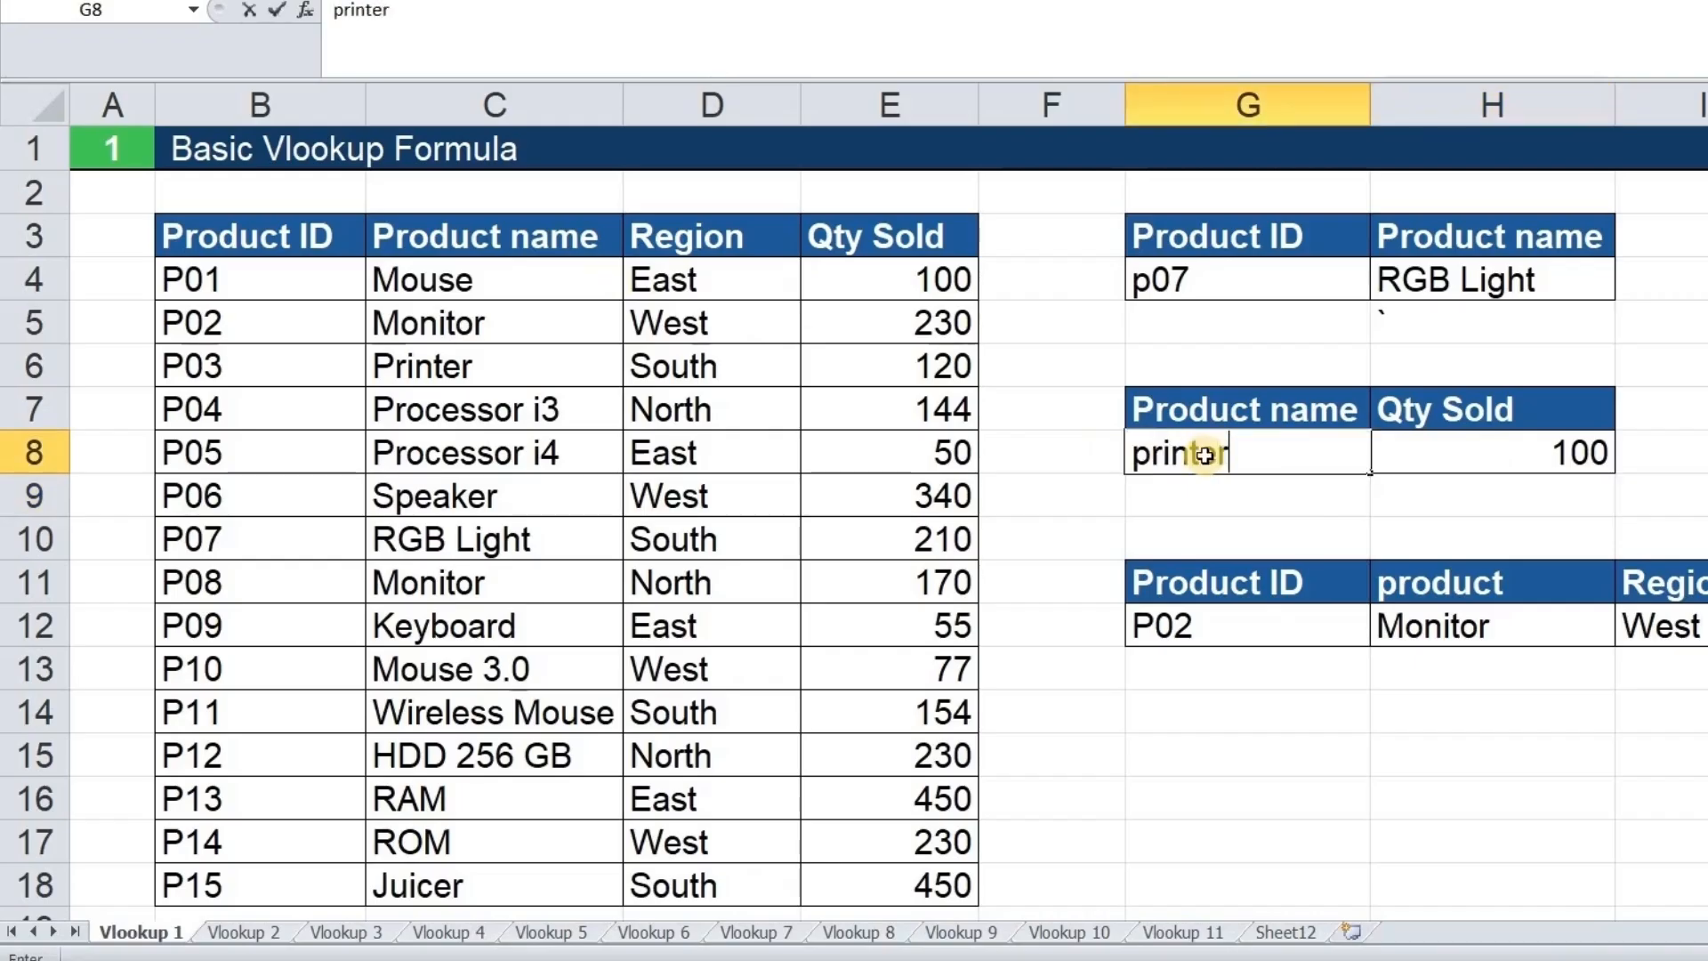
key("Return")
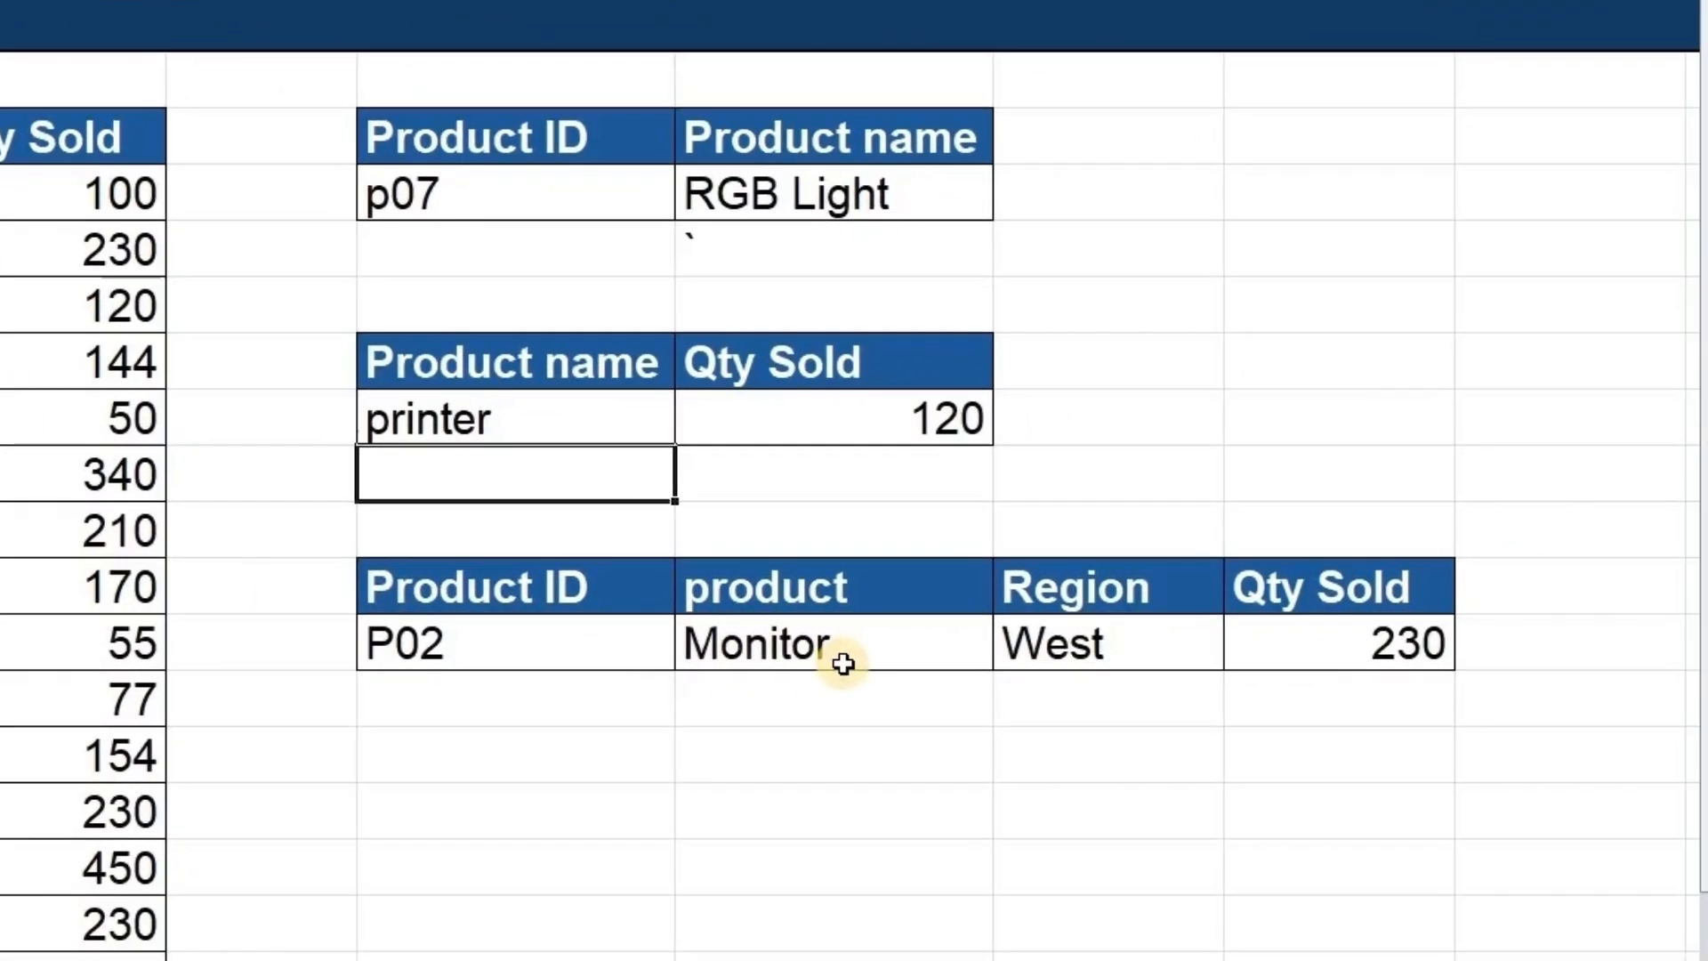
Clear the product, Region and Qty Sold results in H12:J12.
left_click(1049, 644)
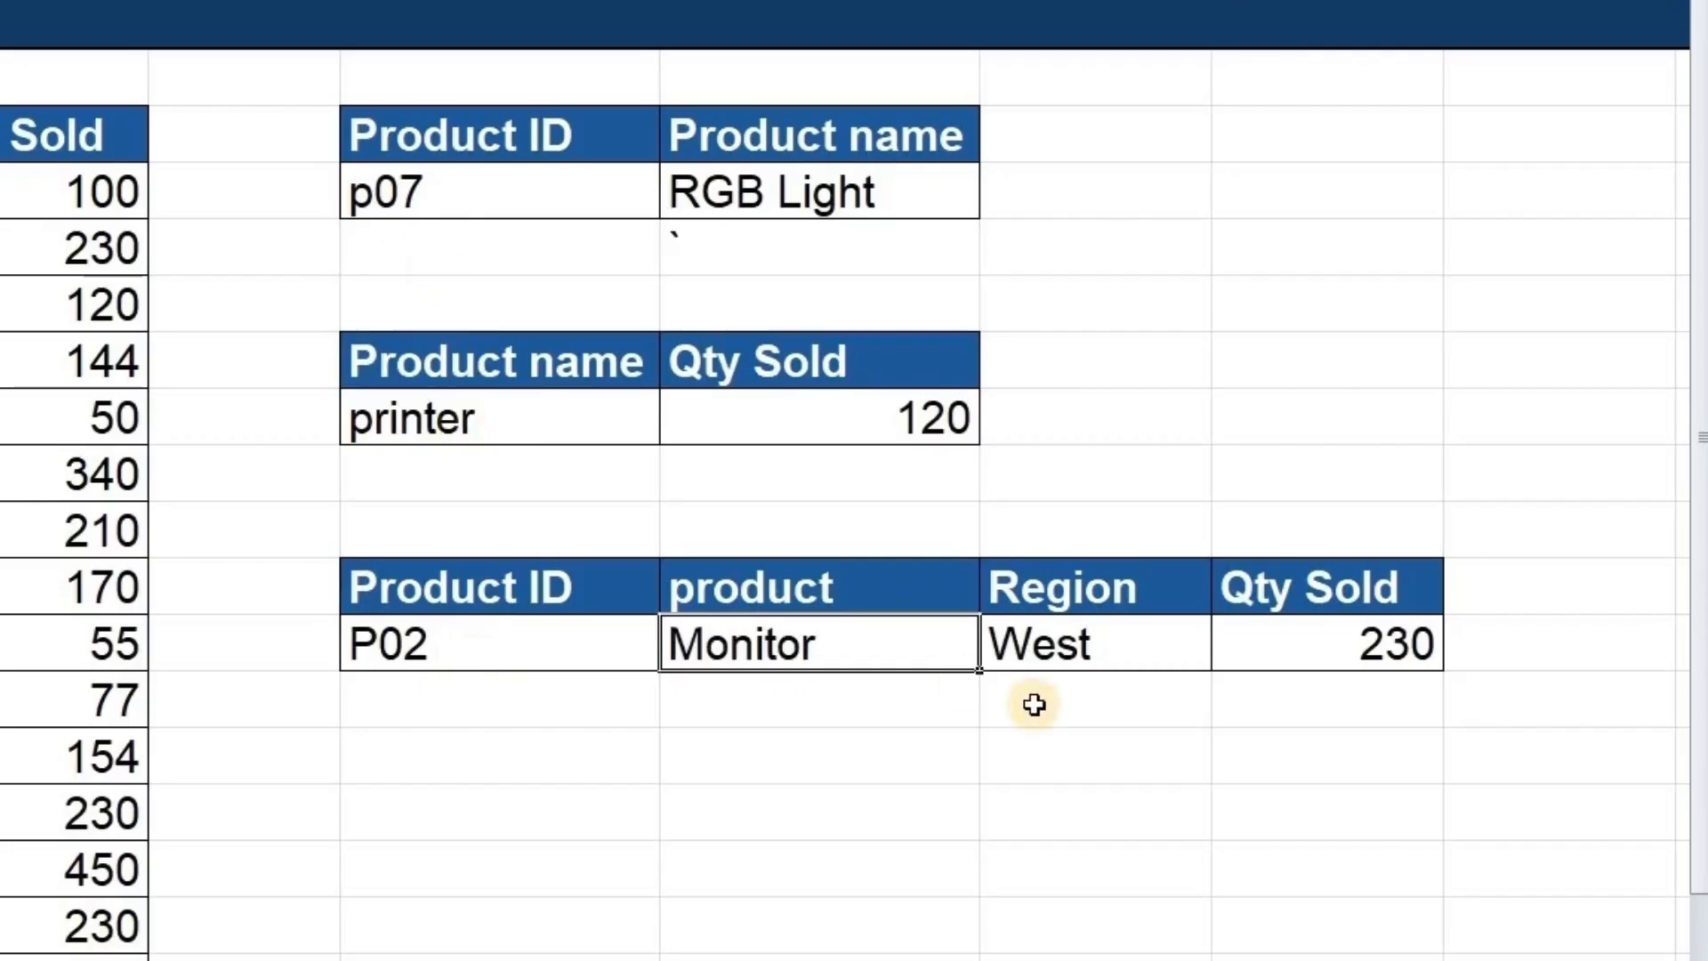
key("shift+Right")
key("shift+Right")
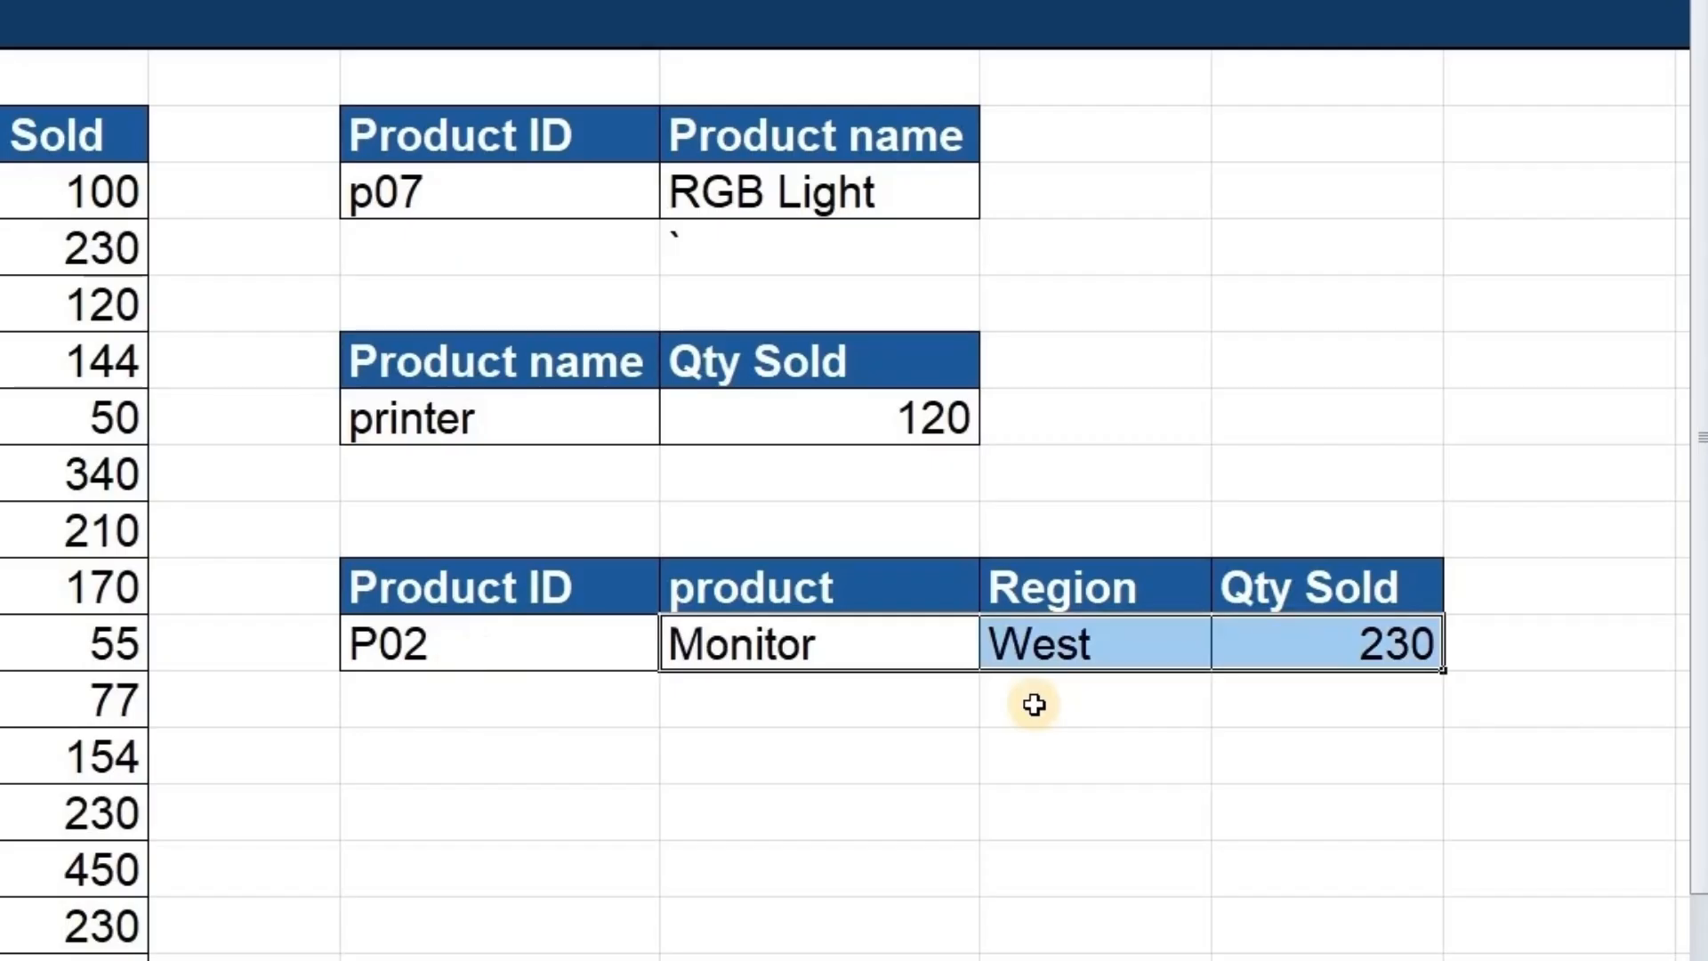
key("Delete")
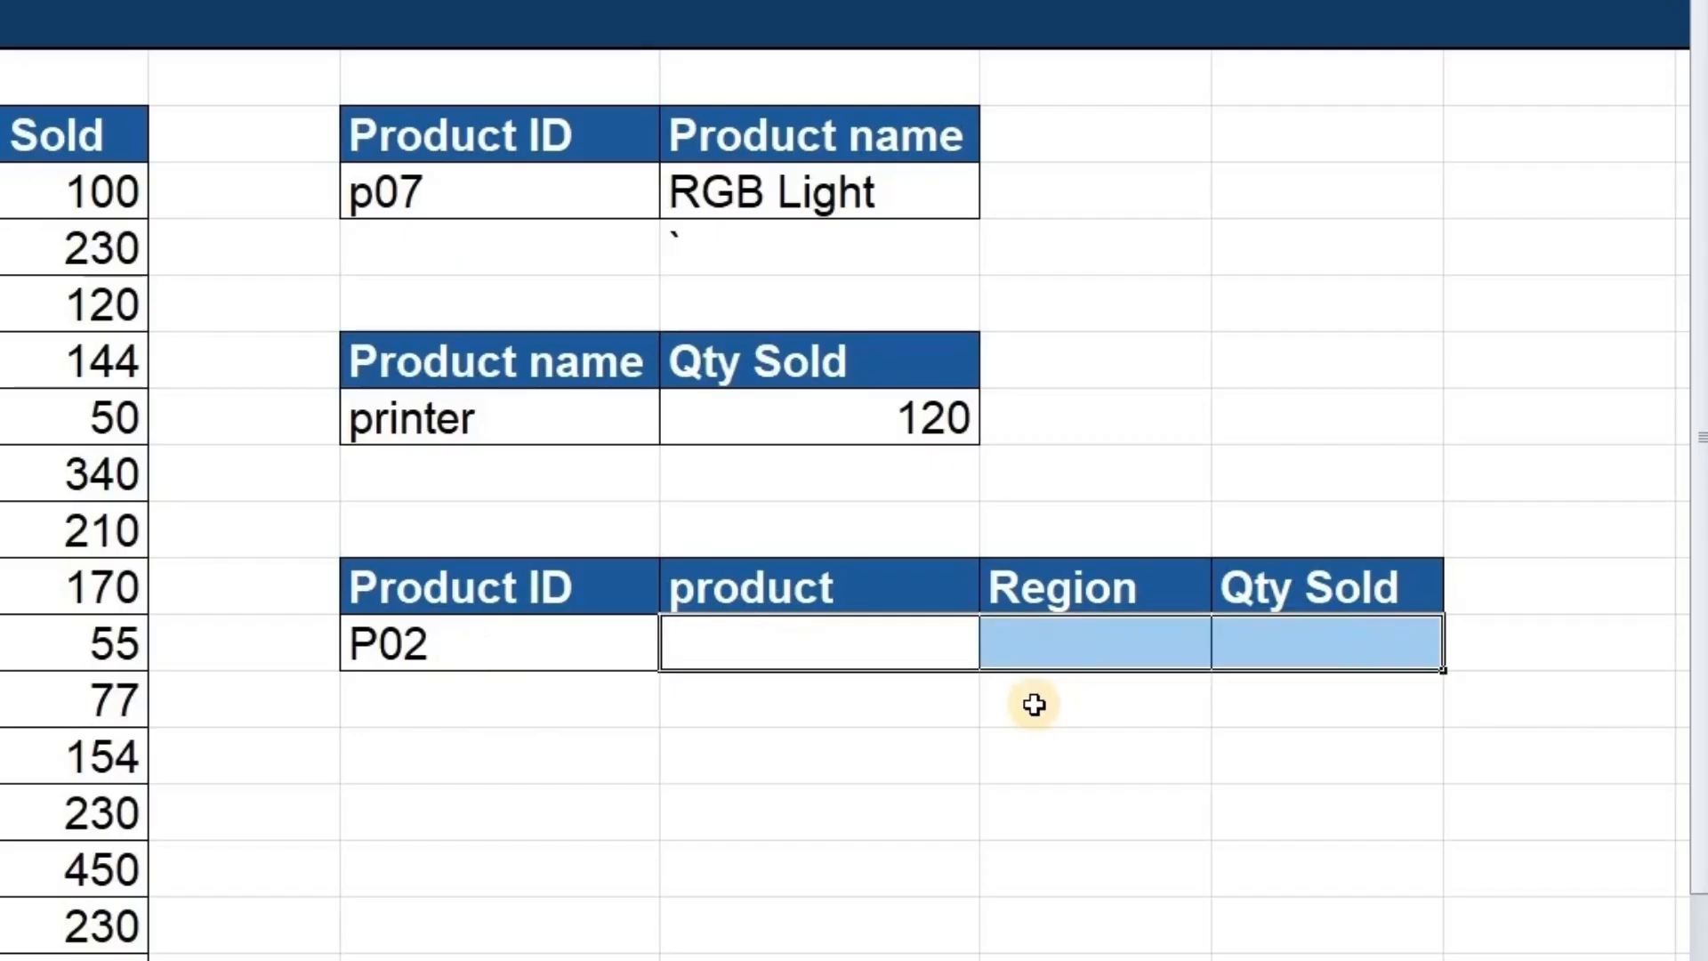
key("Down")
key("Up")
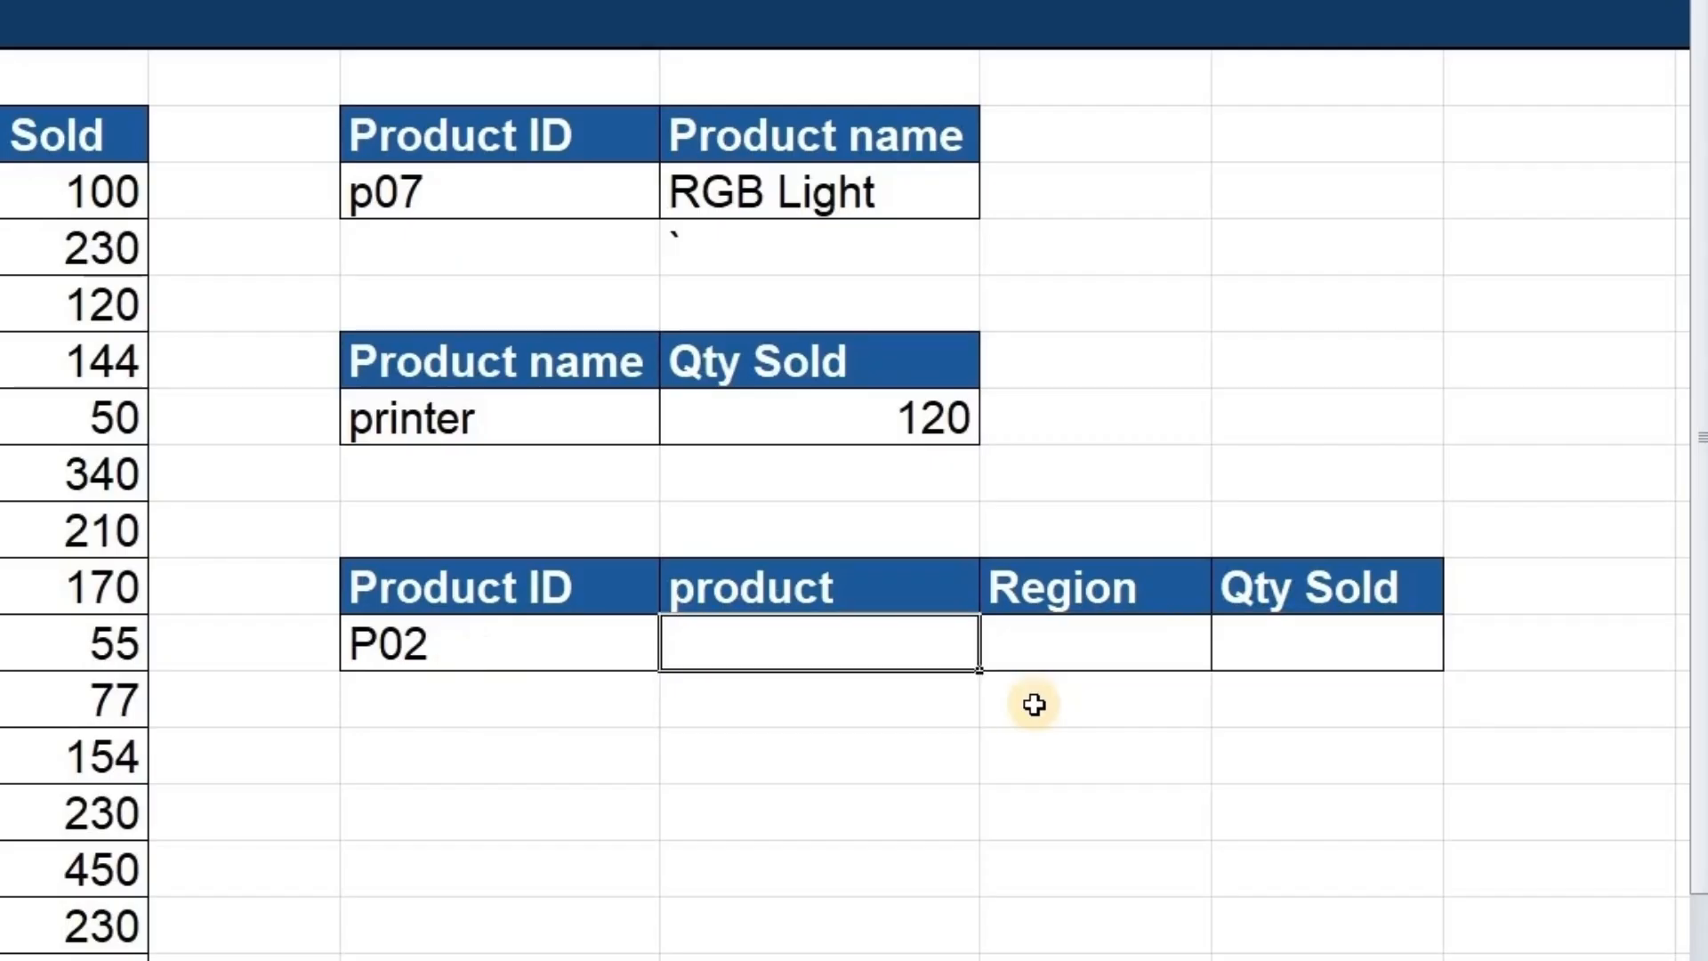
Begin a VLOOKUP formula across the range H12:J12 with G12 as the lookup value.
key("shift+Right")
key("shift+Right")
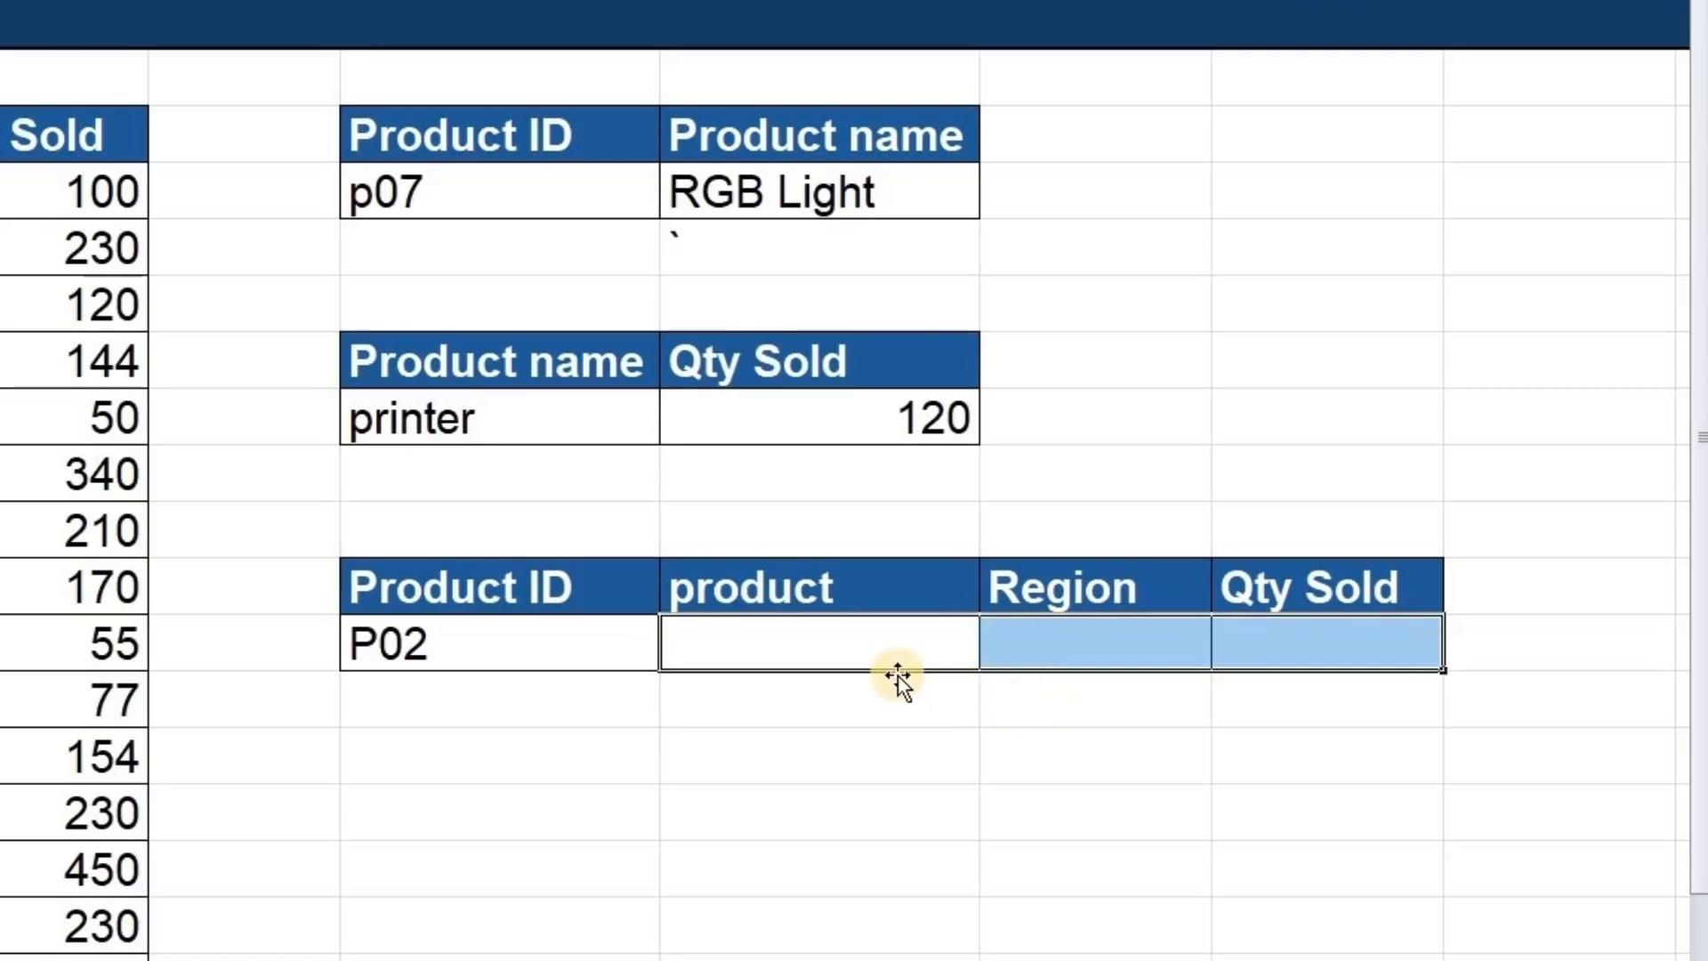
type("=")
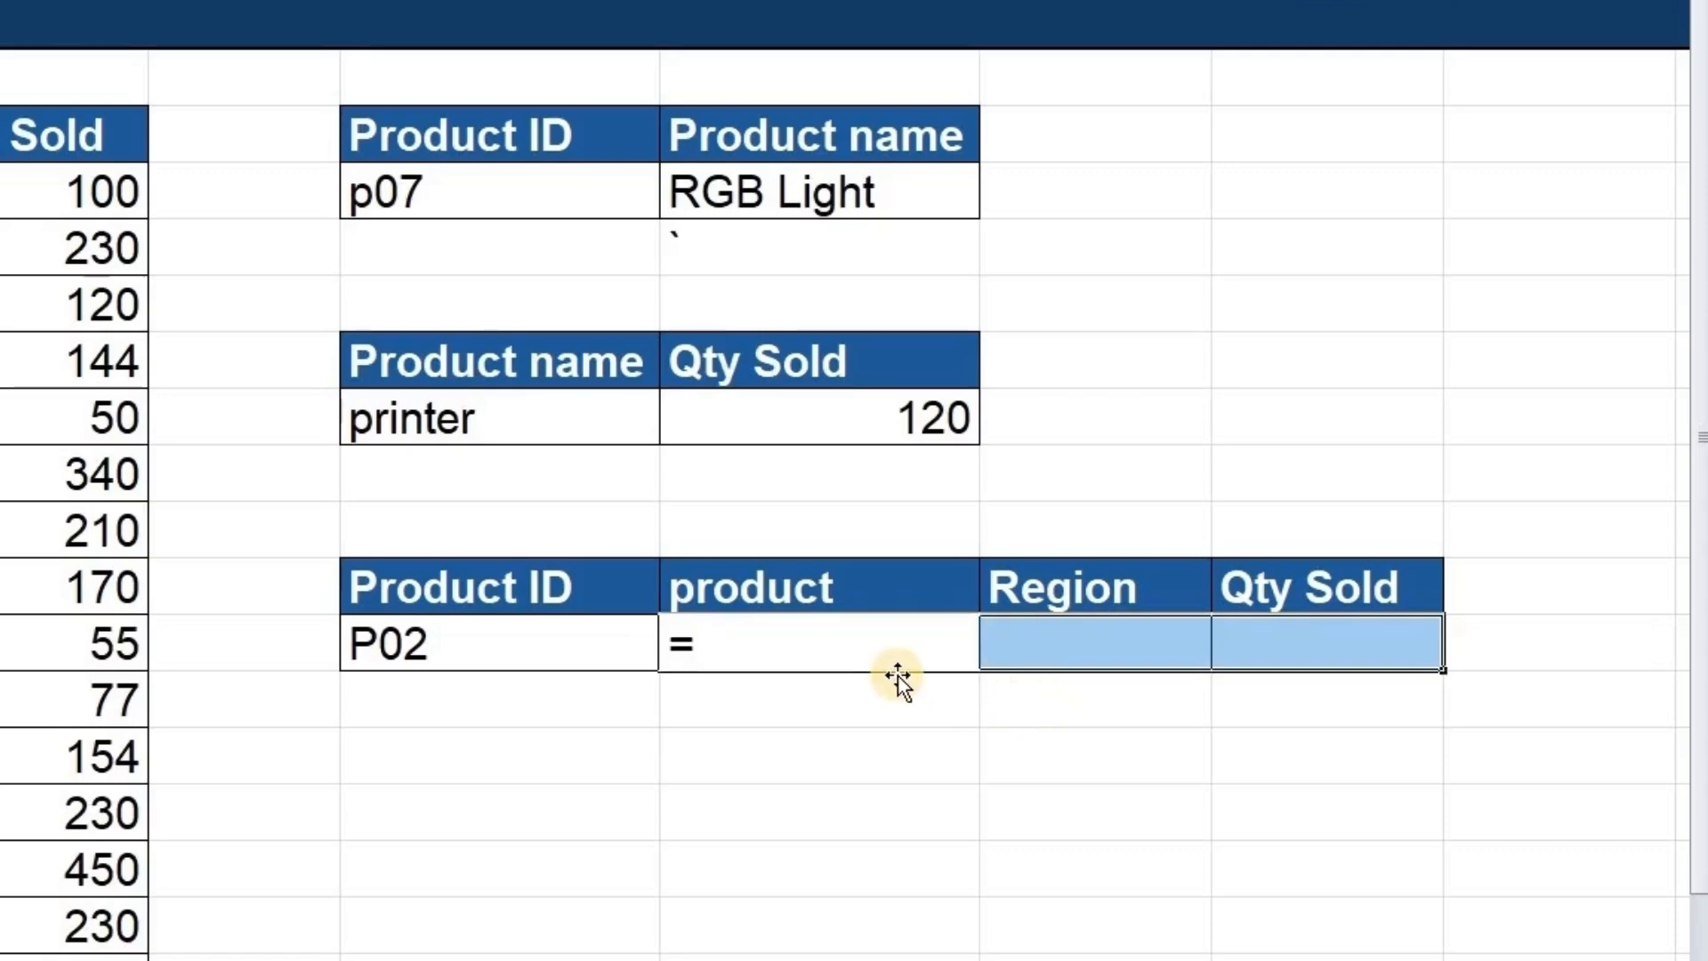
type("vloo")
key("Tab")
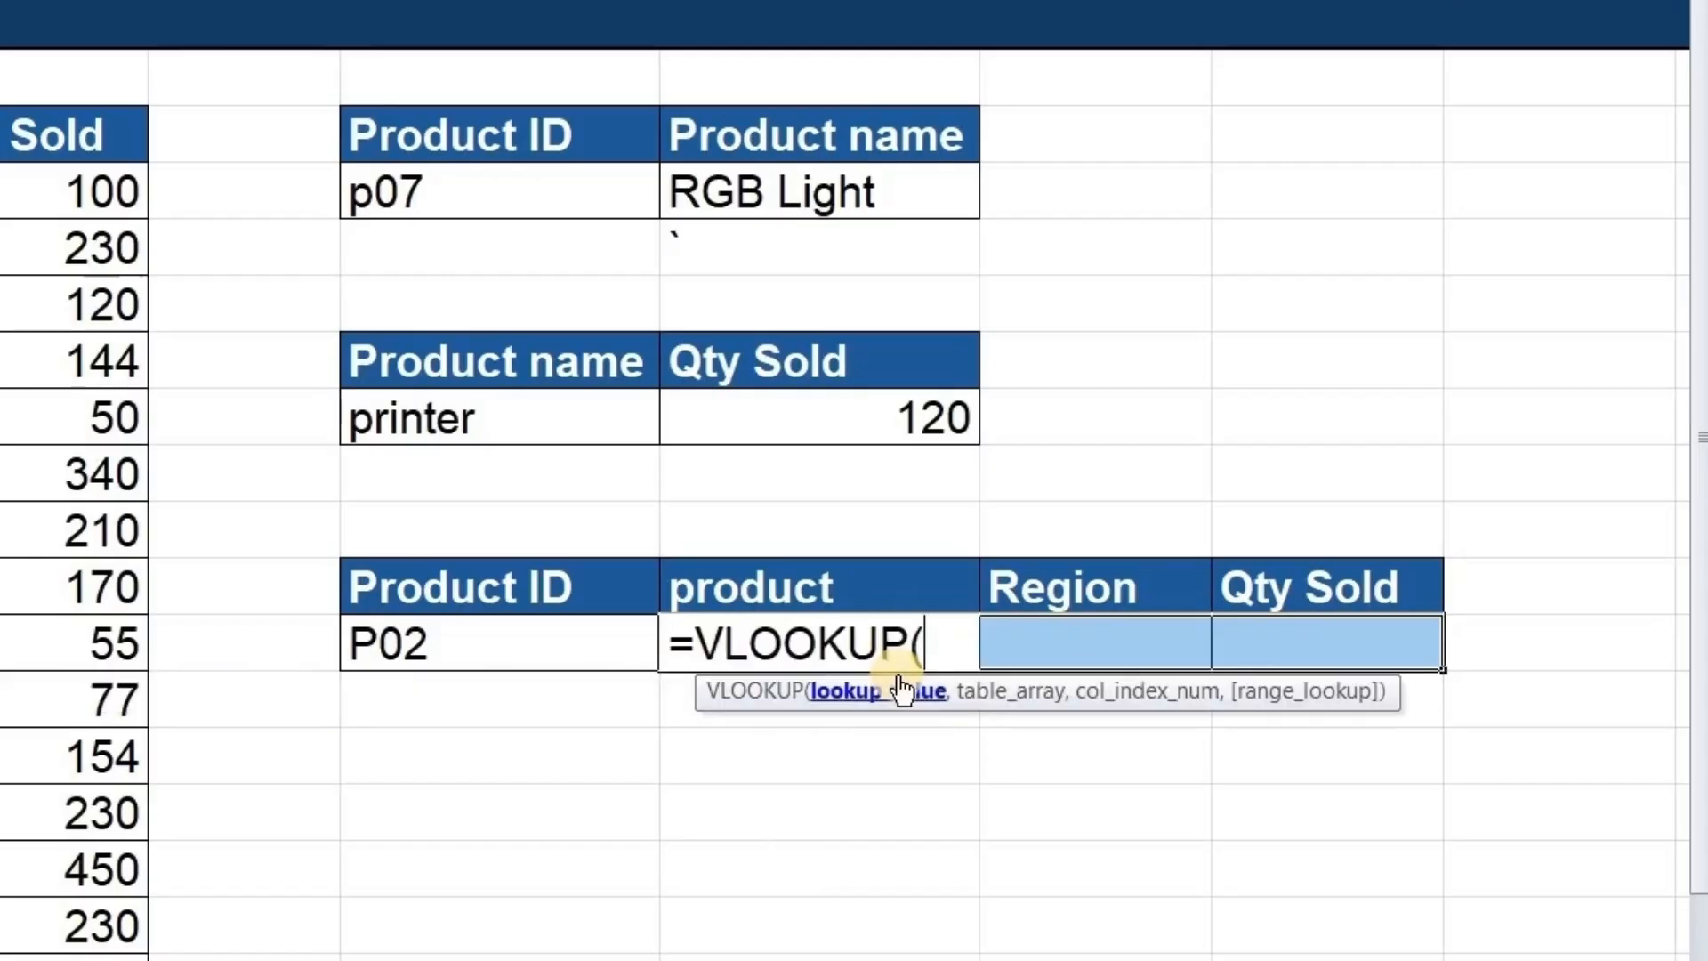
left_click(537, 650)
type(",")
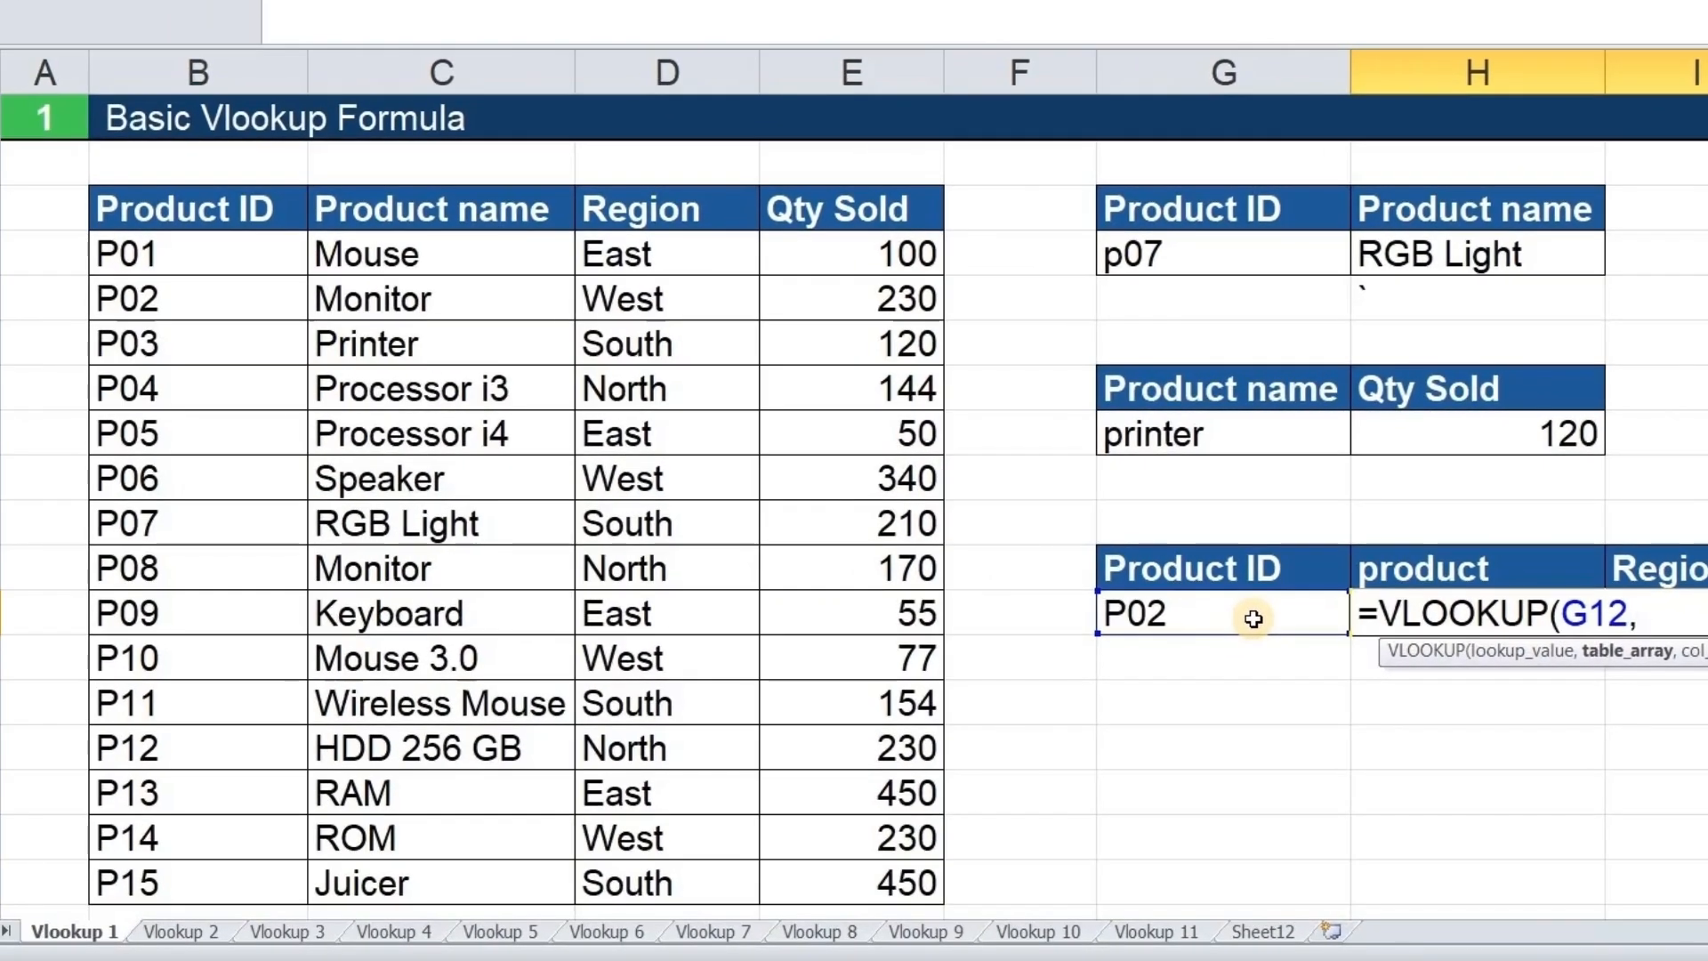
Set the table array of the H12:J12 VLOOKUP to the full product table B3:E18.
key("Left")
key("Left")
key("Left")
key("Left")
key("Left")
key("Left")
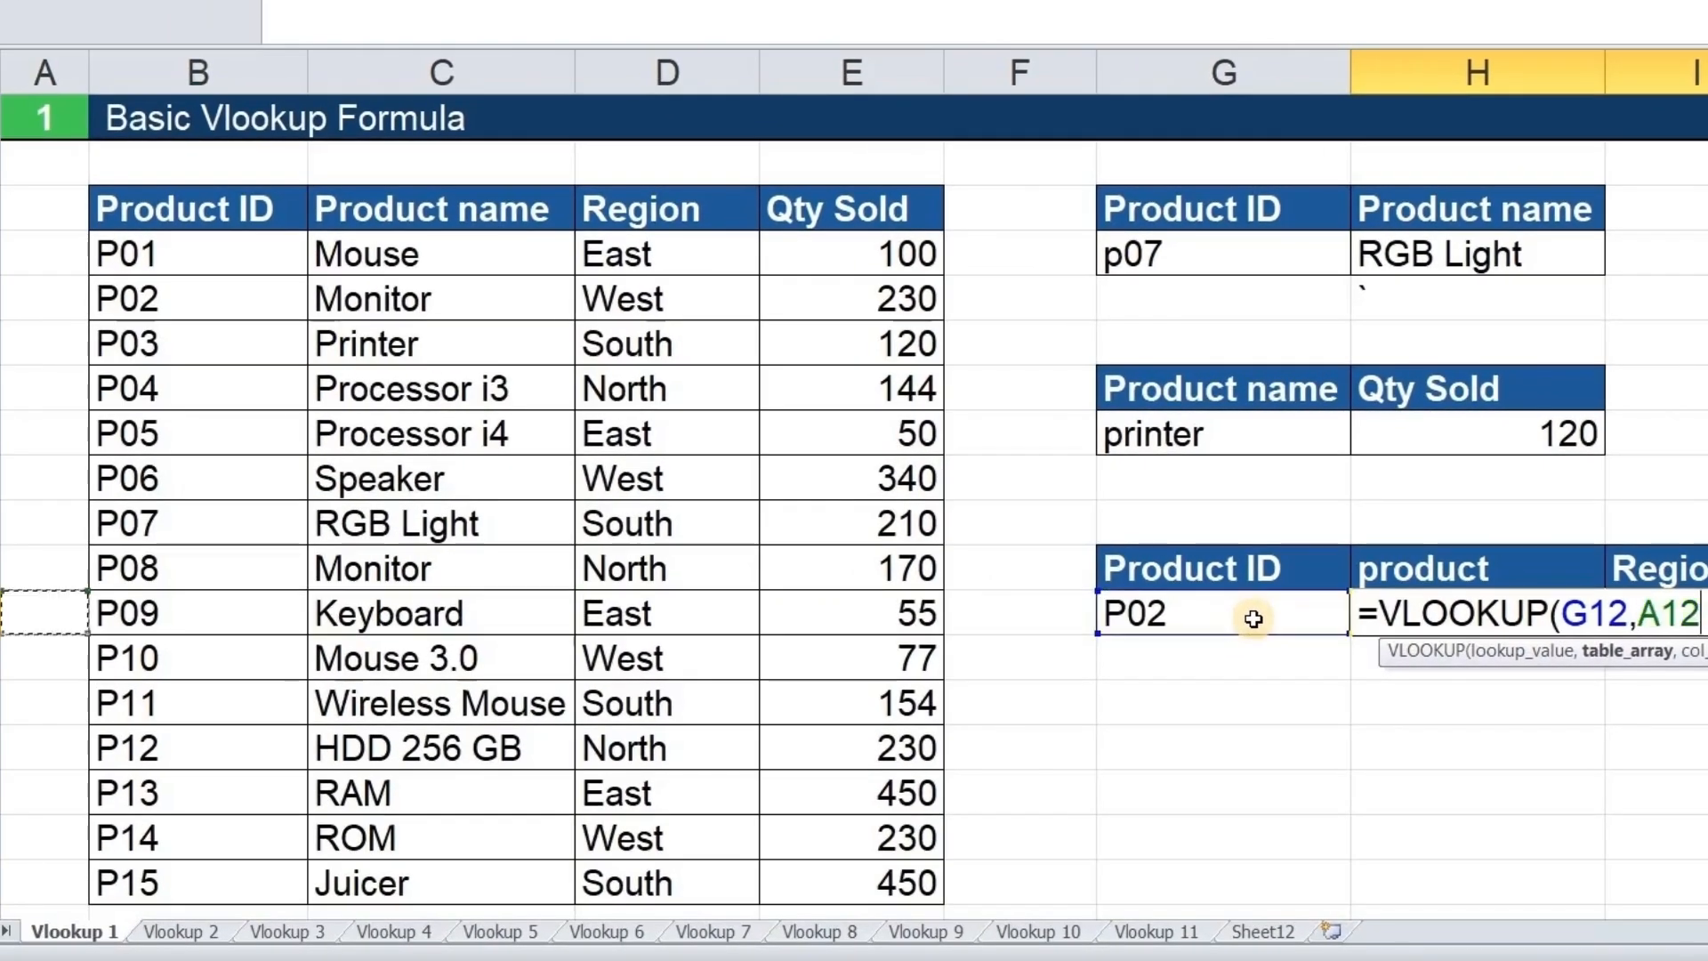
key("Up")
key("Up")
key("Up")
key("Up")
key("Up")
key("Up")
key("Up")
key("Up")
key("Right")
key("Up")
key("ctrl+shift+Down")
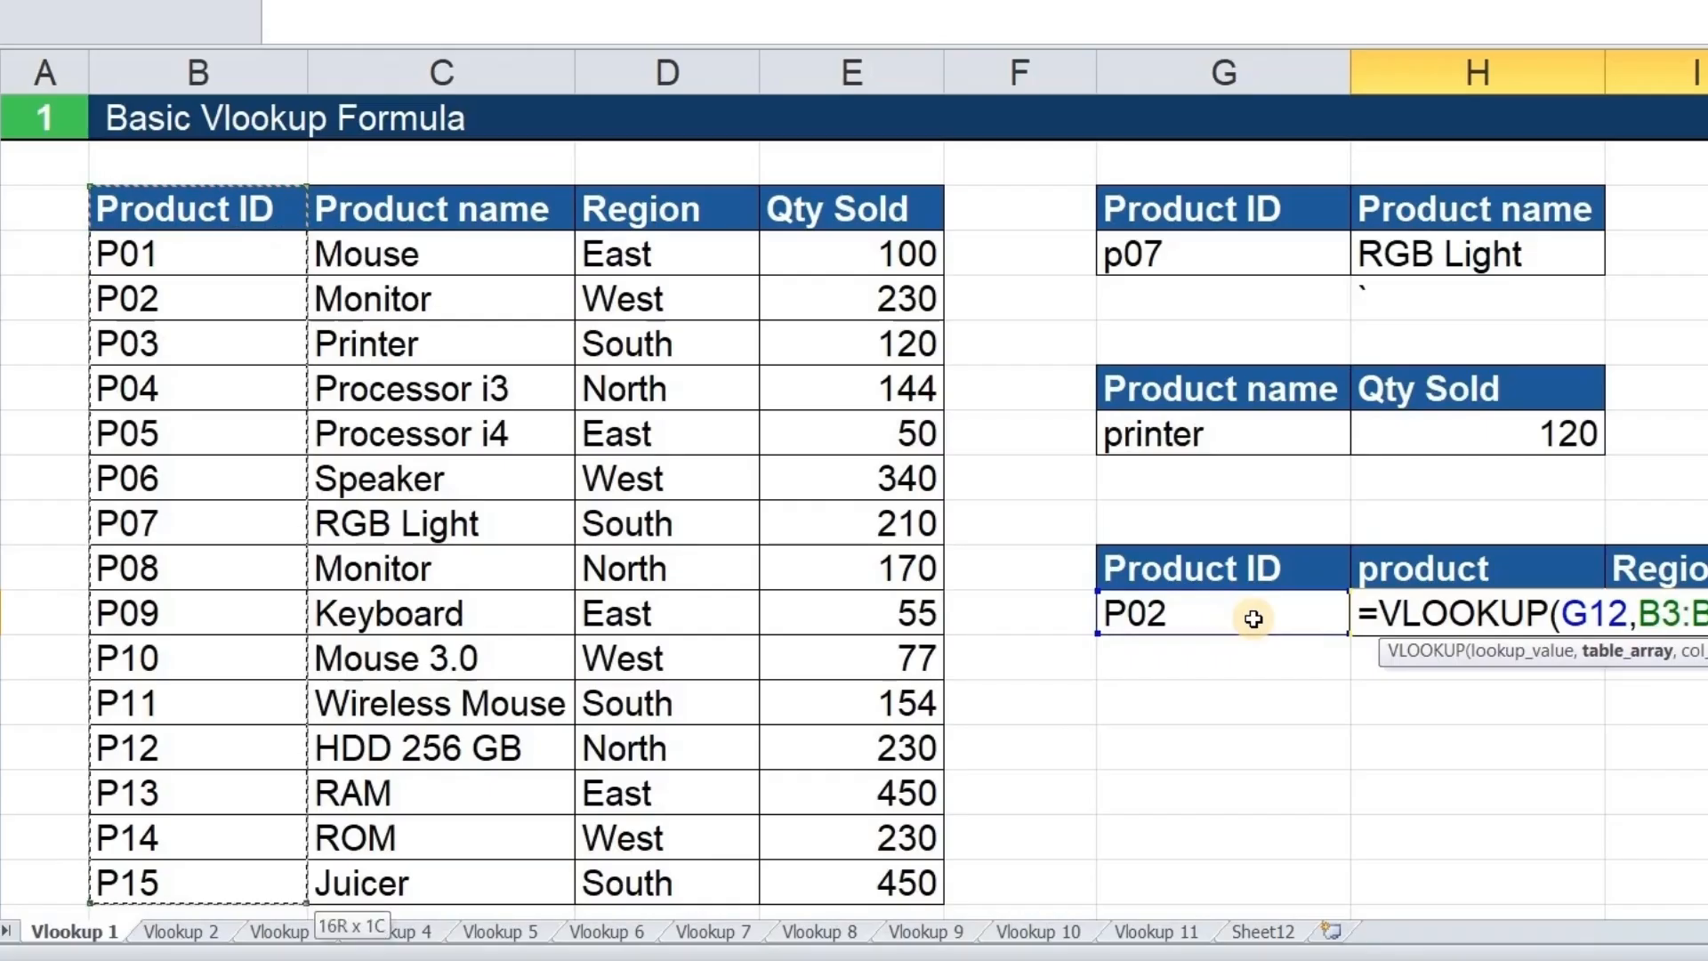
key("ctrl+shift+Right")
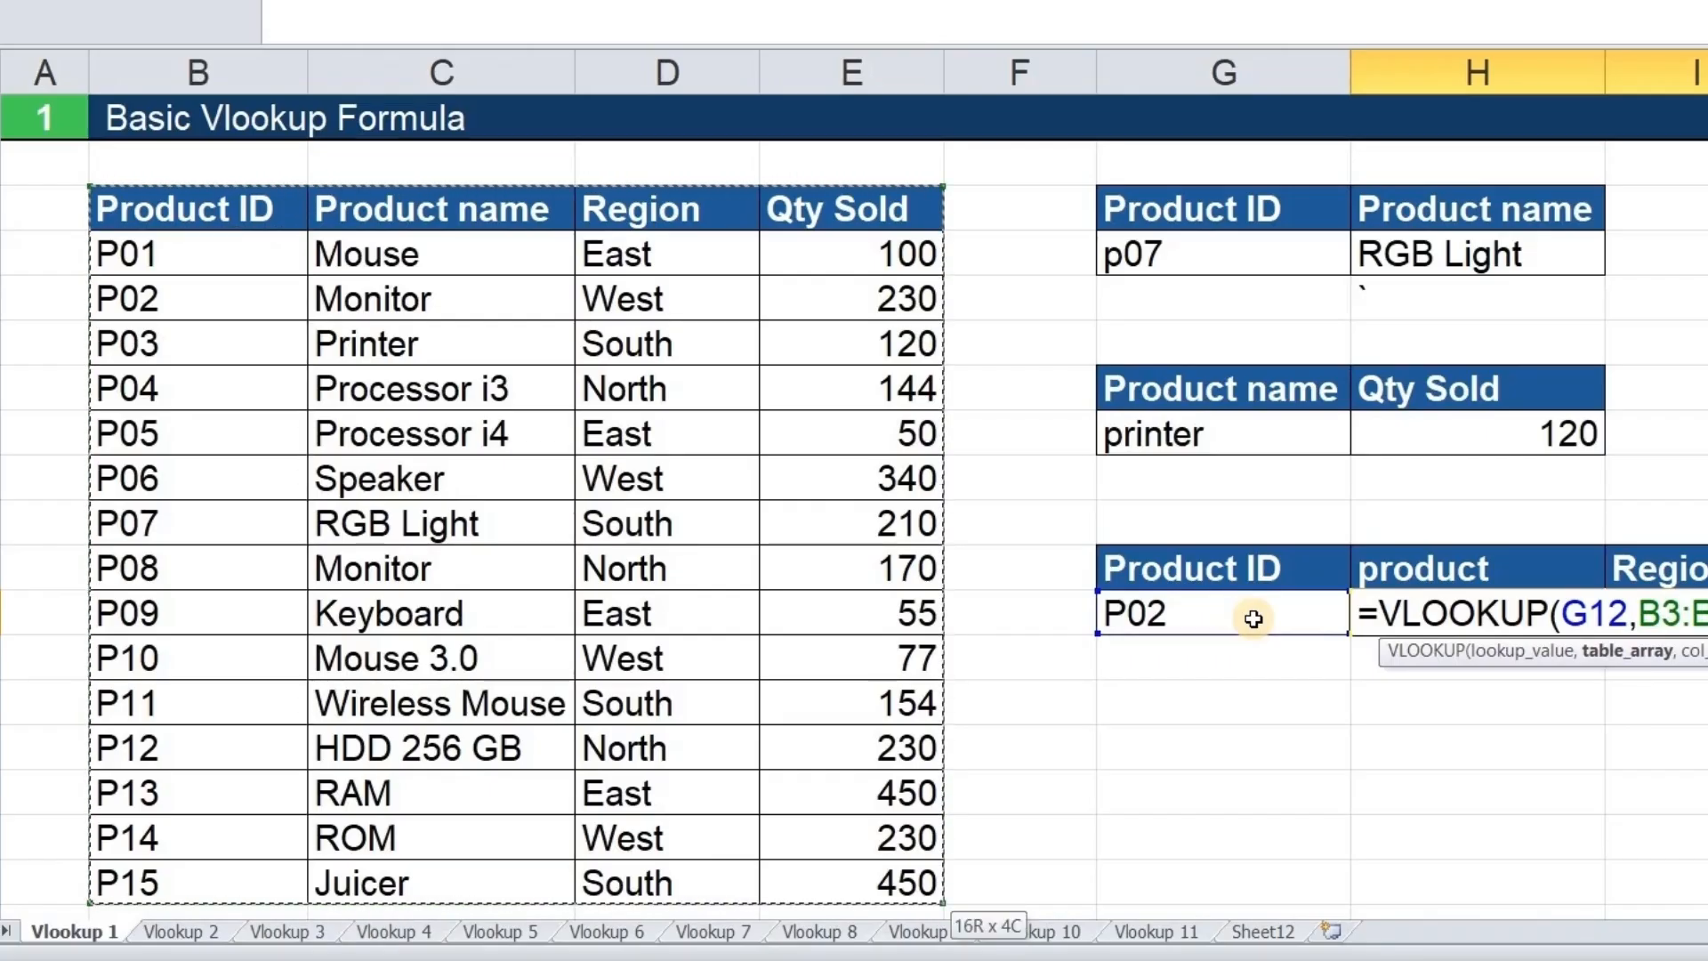
type(",")
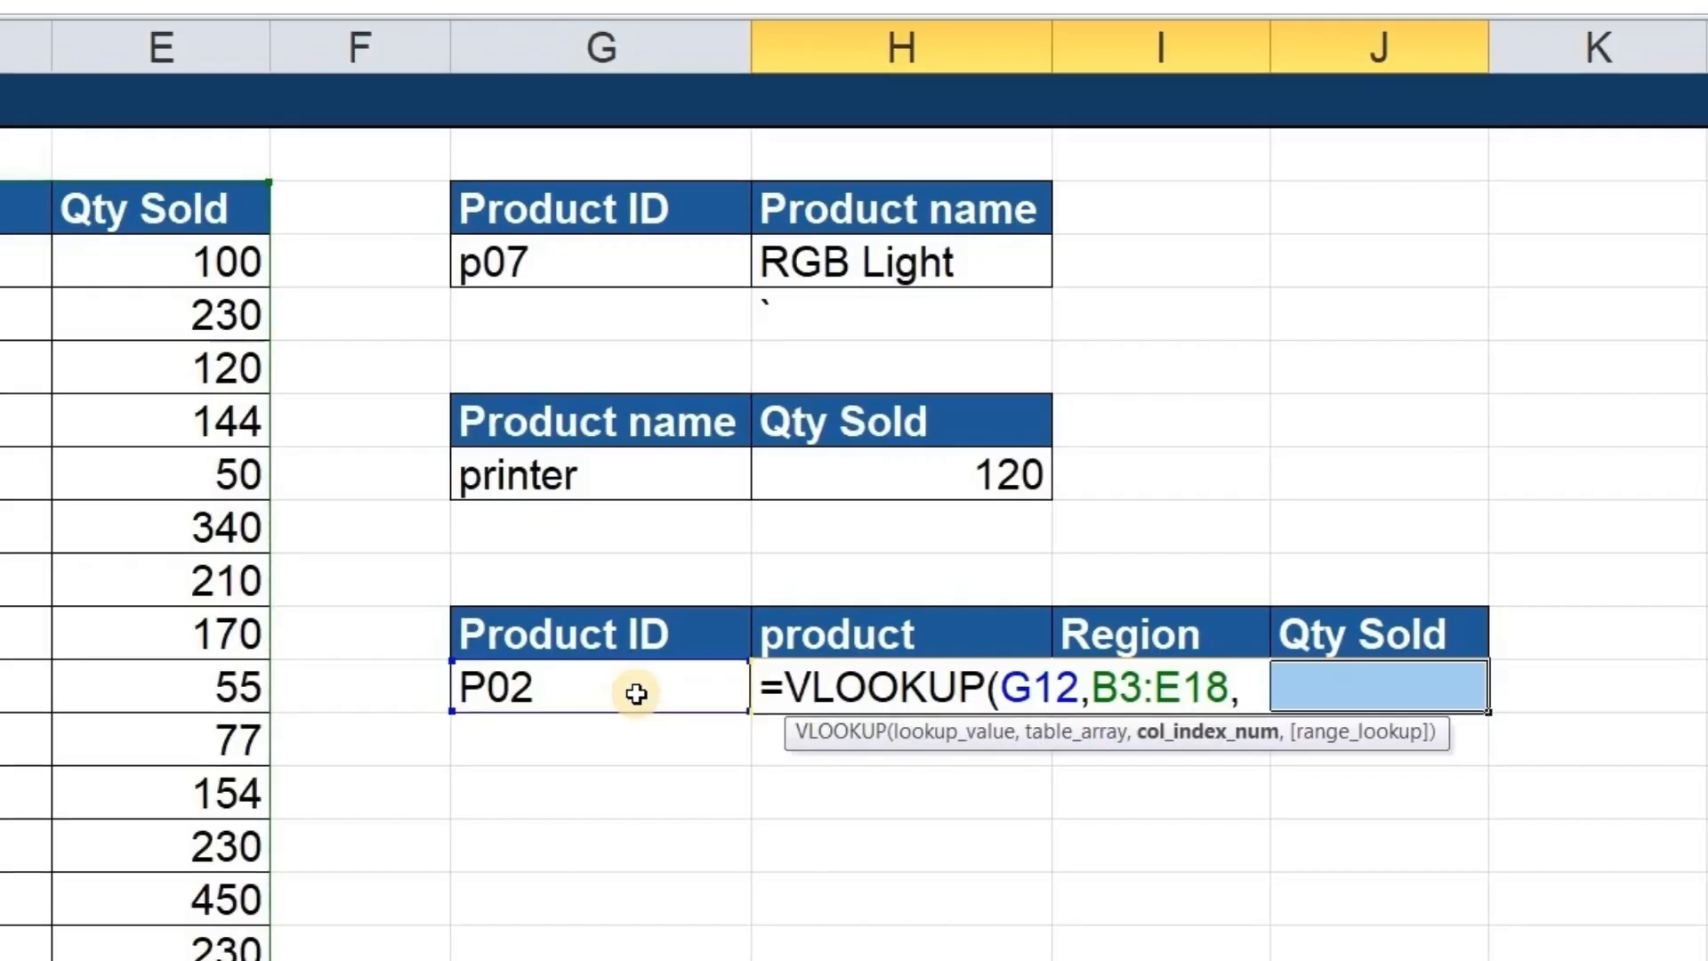
Complete the H12:J12 VLOOKUP with column indexes {2,3,4} and exact match 0, entering it as an array formula.
type("{2,3")
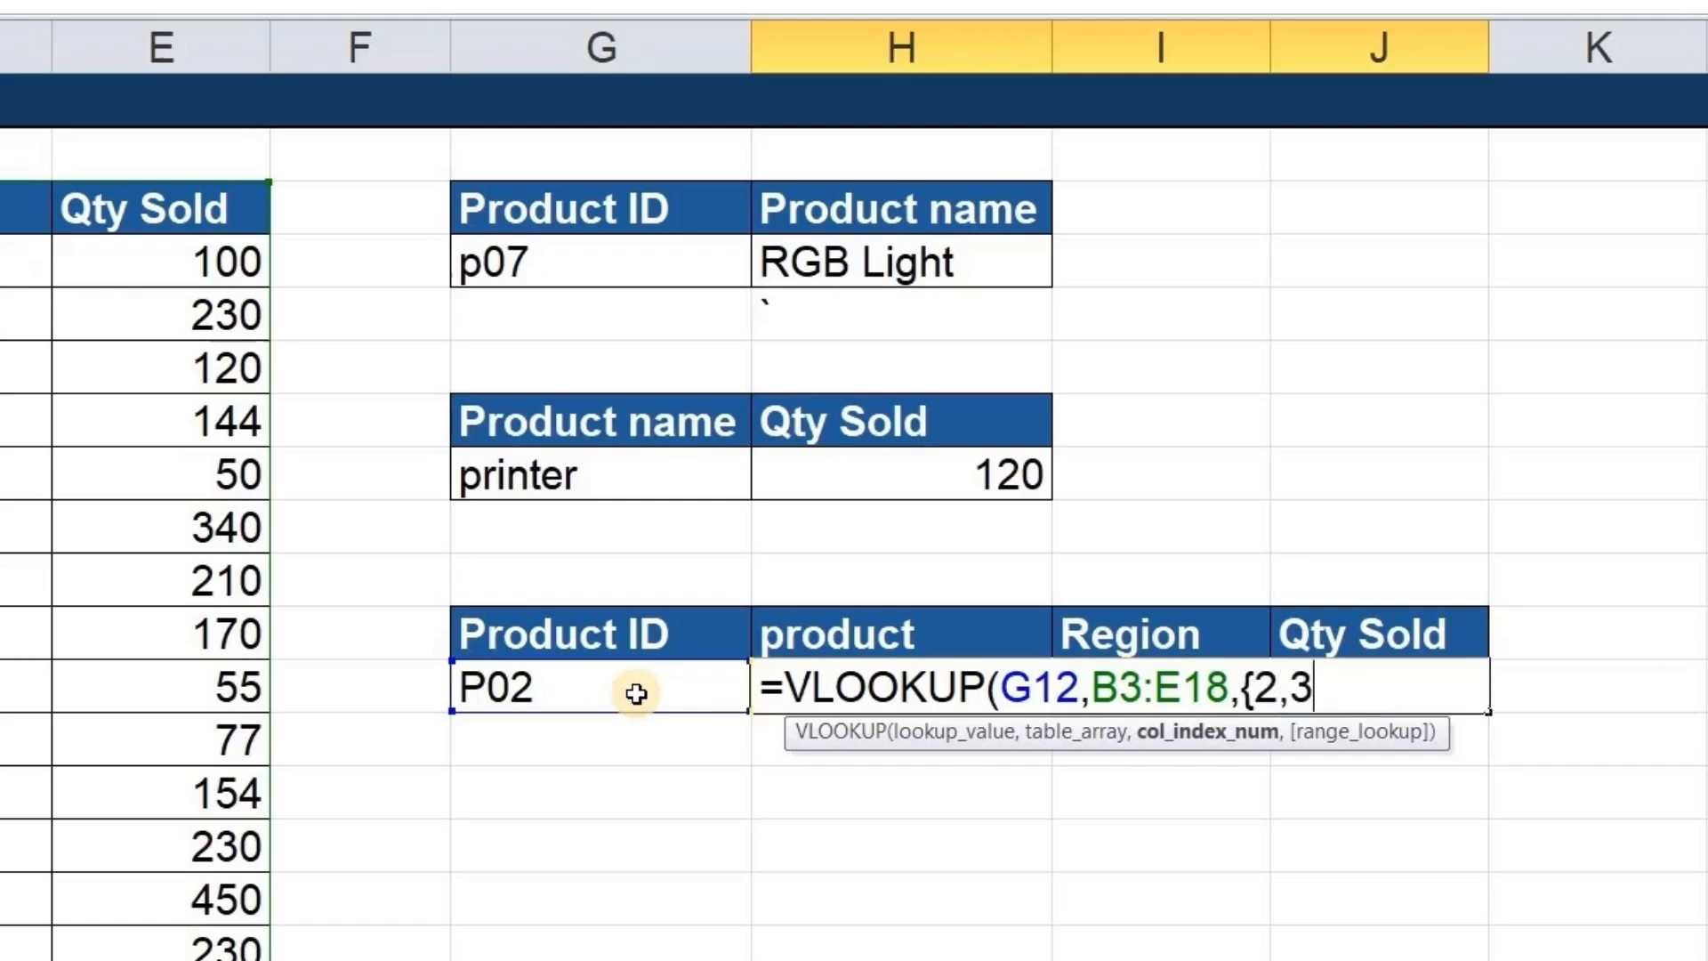
type(",4")
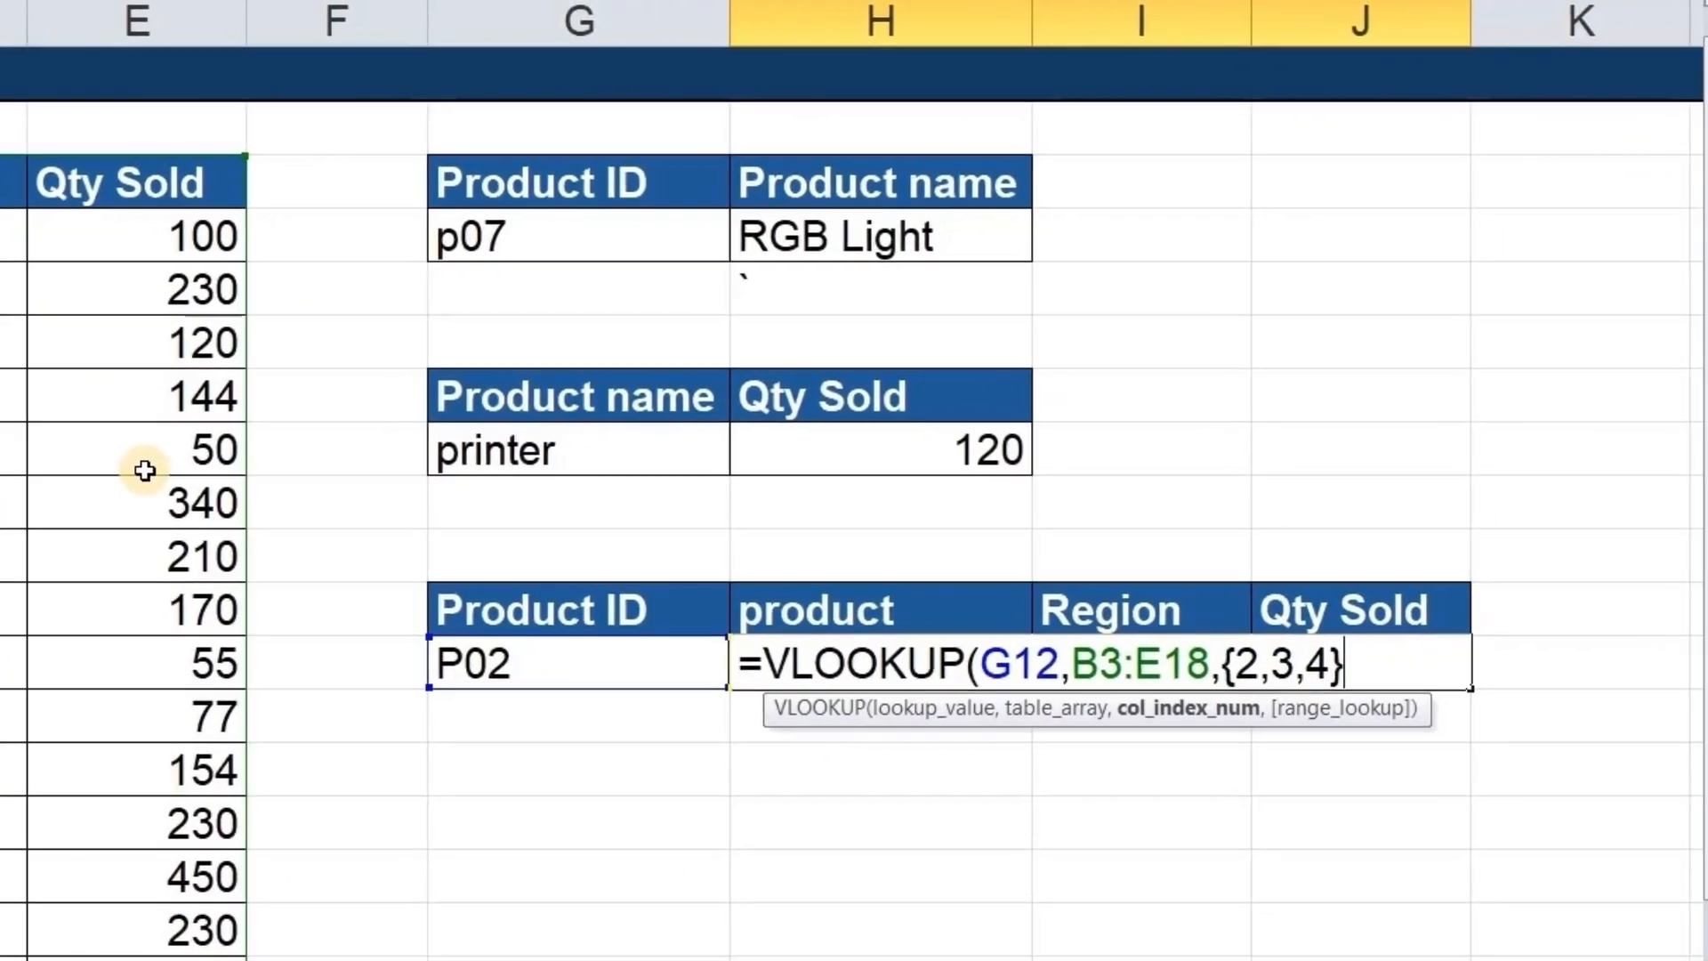
type(",")
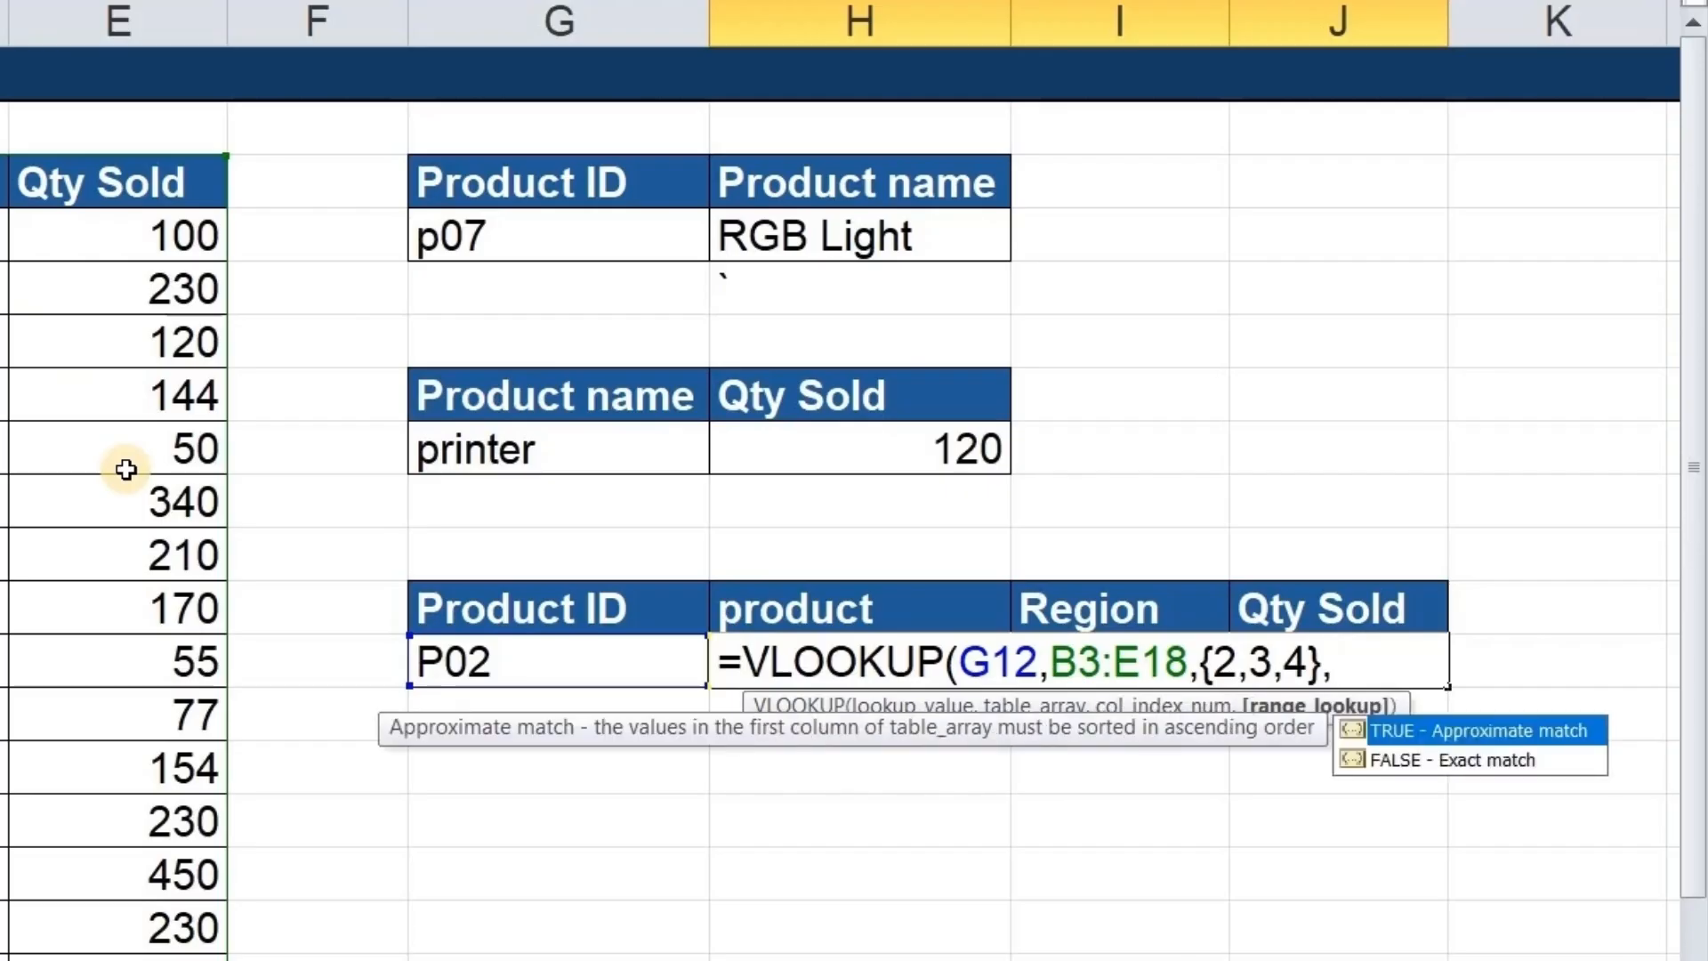
type("0)")
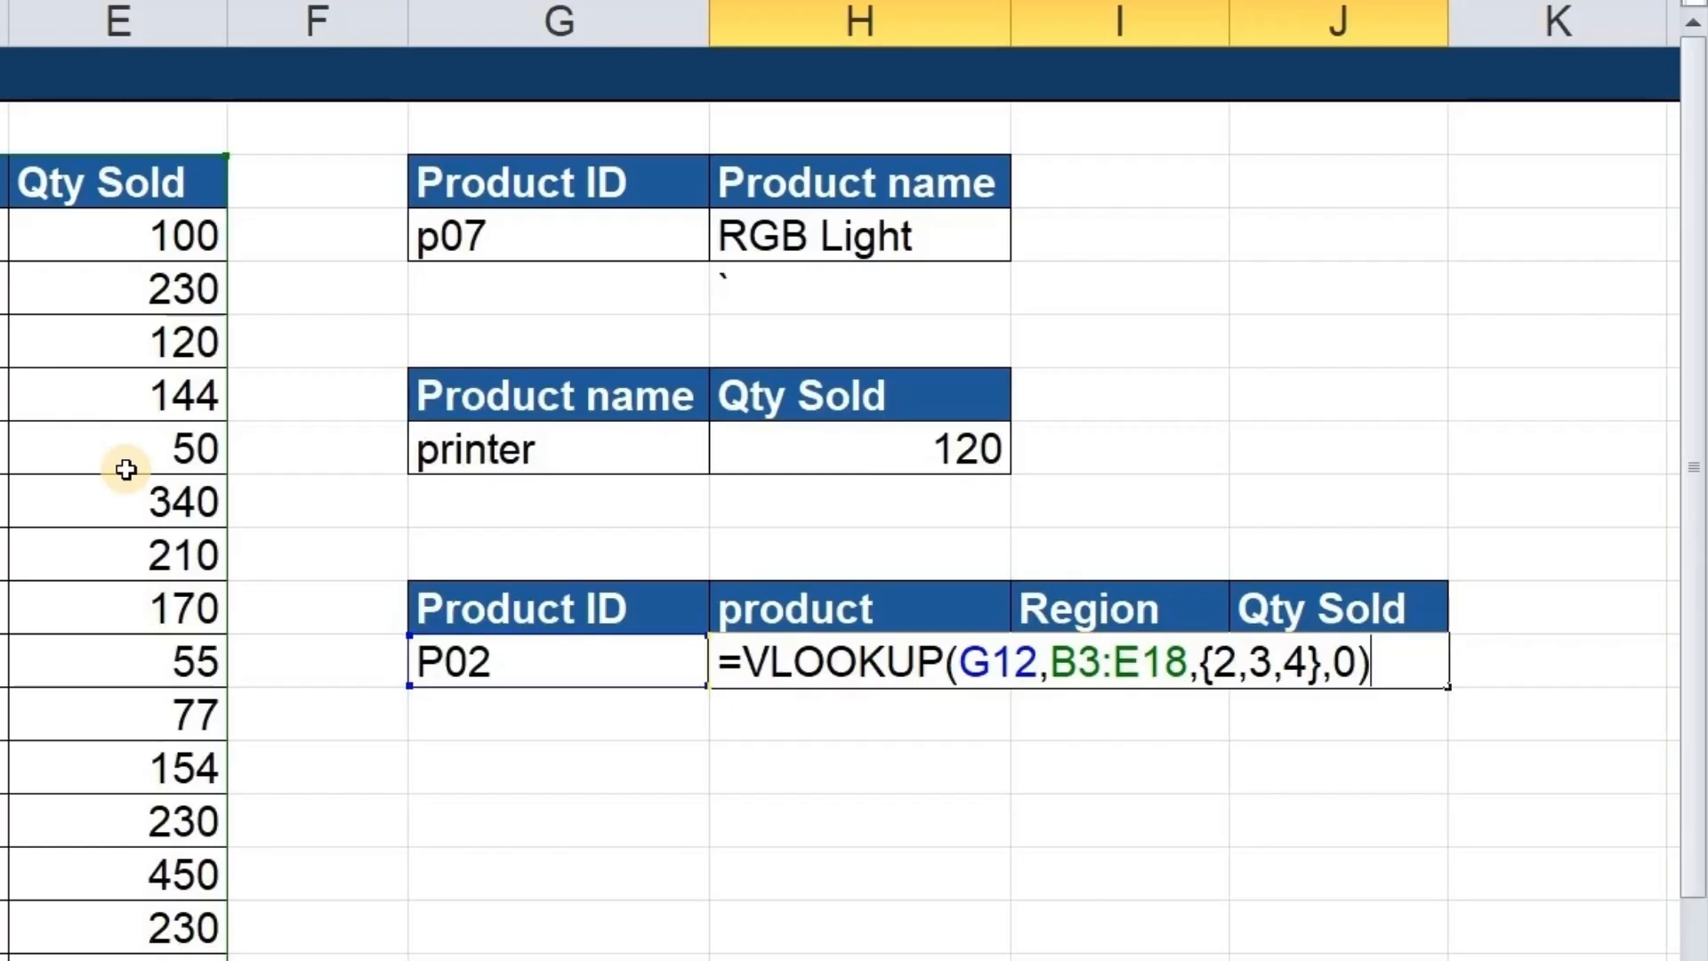
key("ctrl+shift+Return")
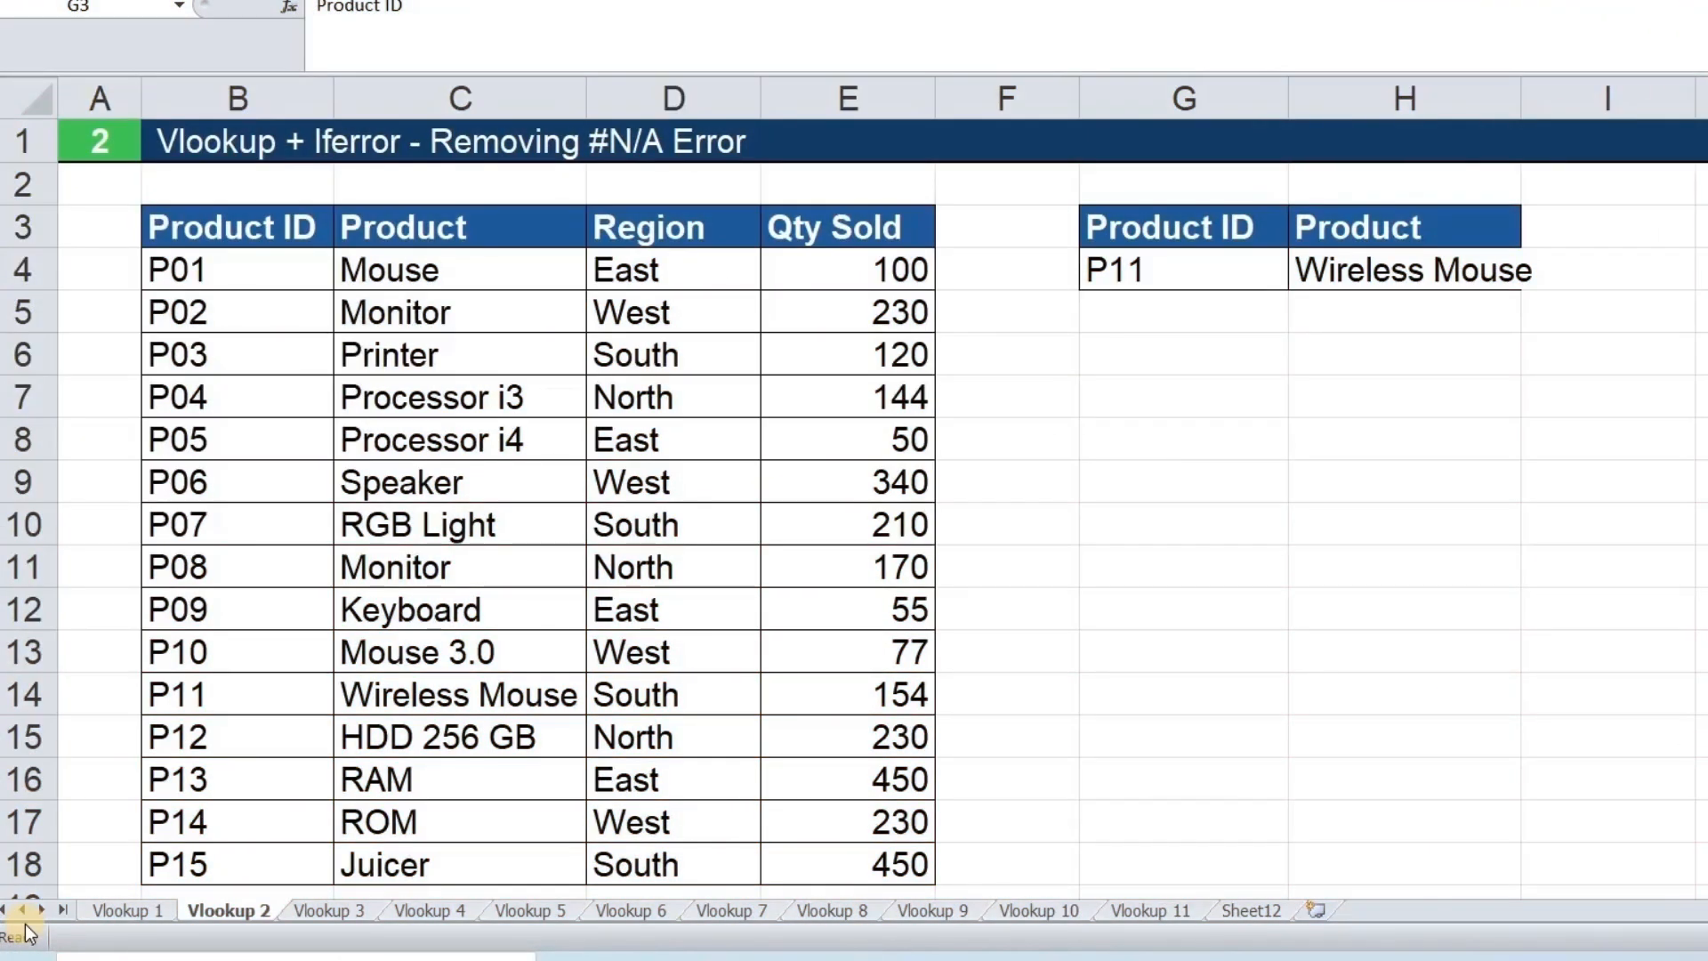
On the Vlookup 2 sheet, set the lookup Product ID in cell G4 to p16.
left_click(1448, 285)
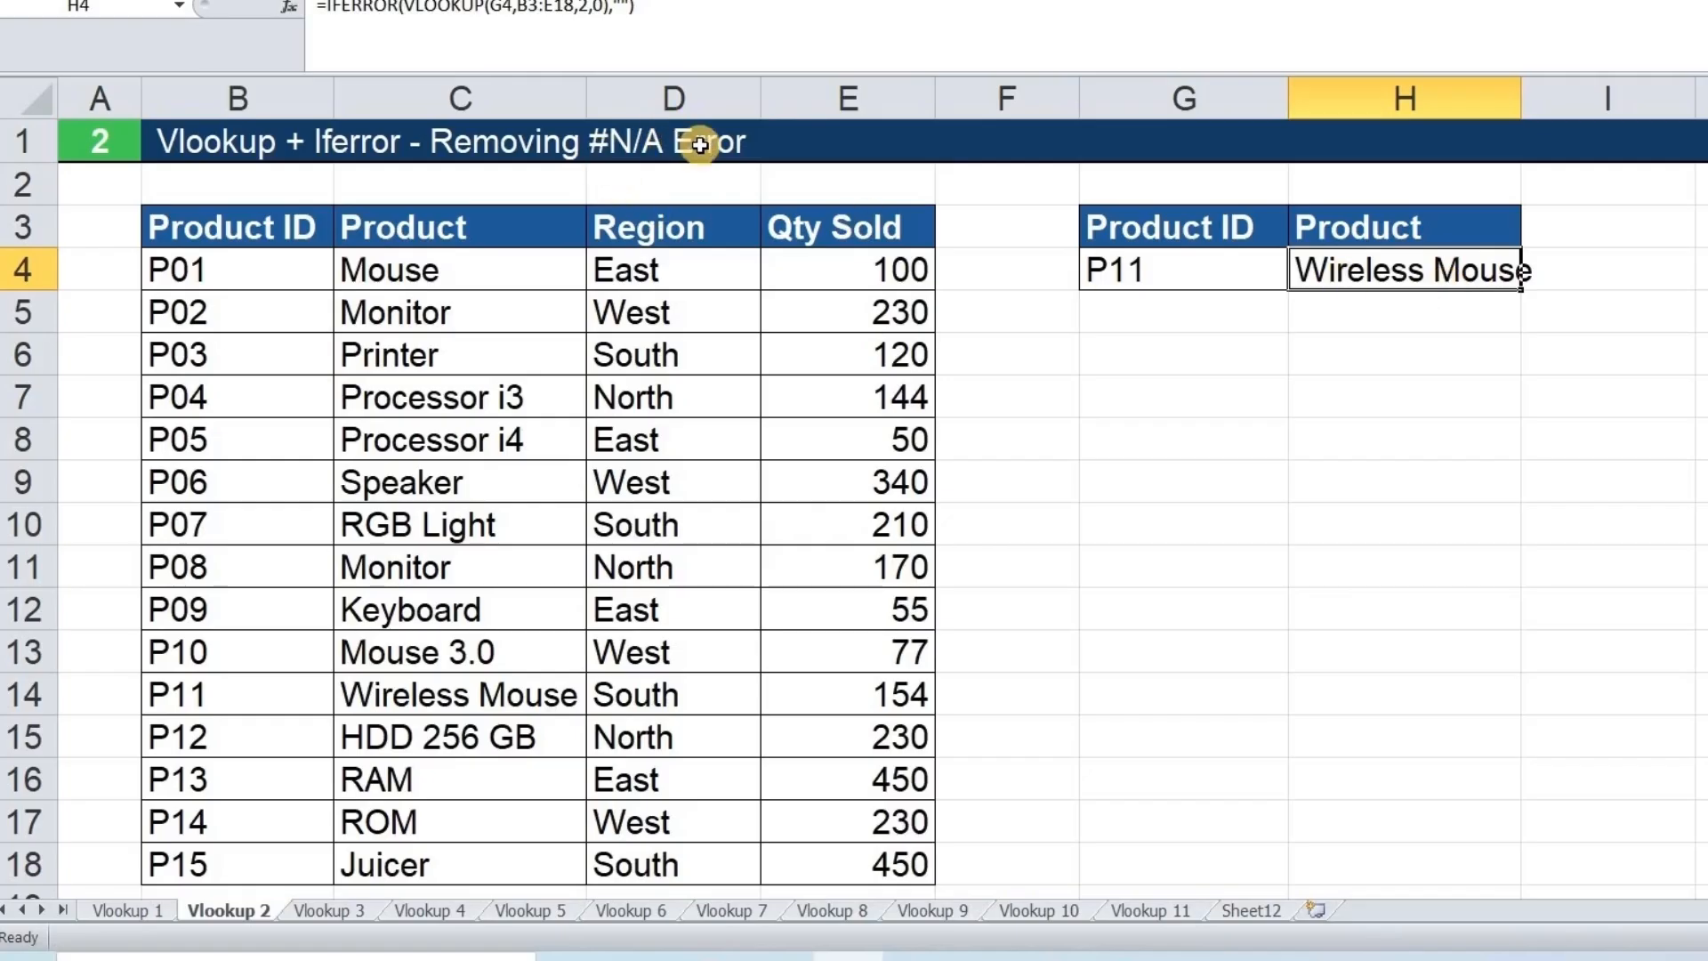
left_click(1167, 276)
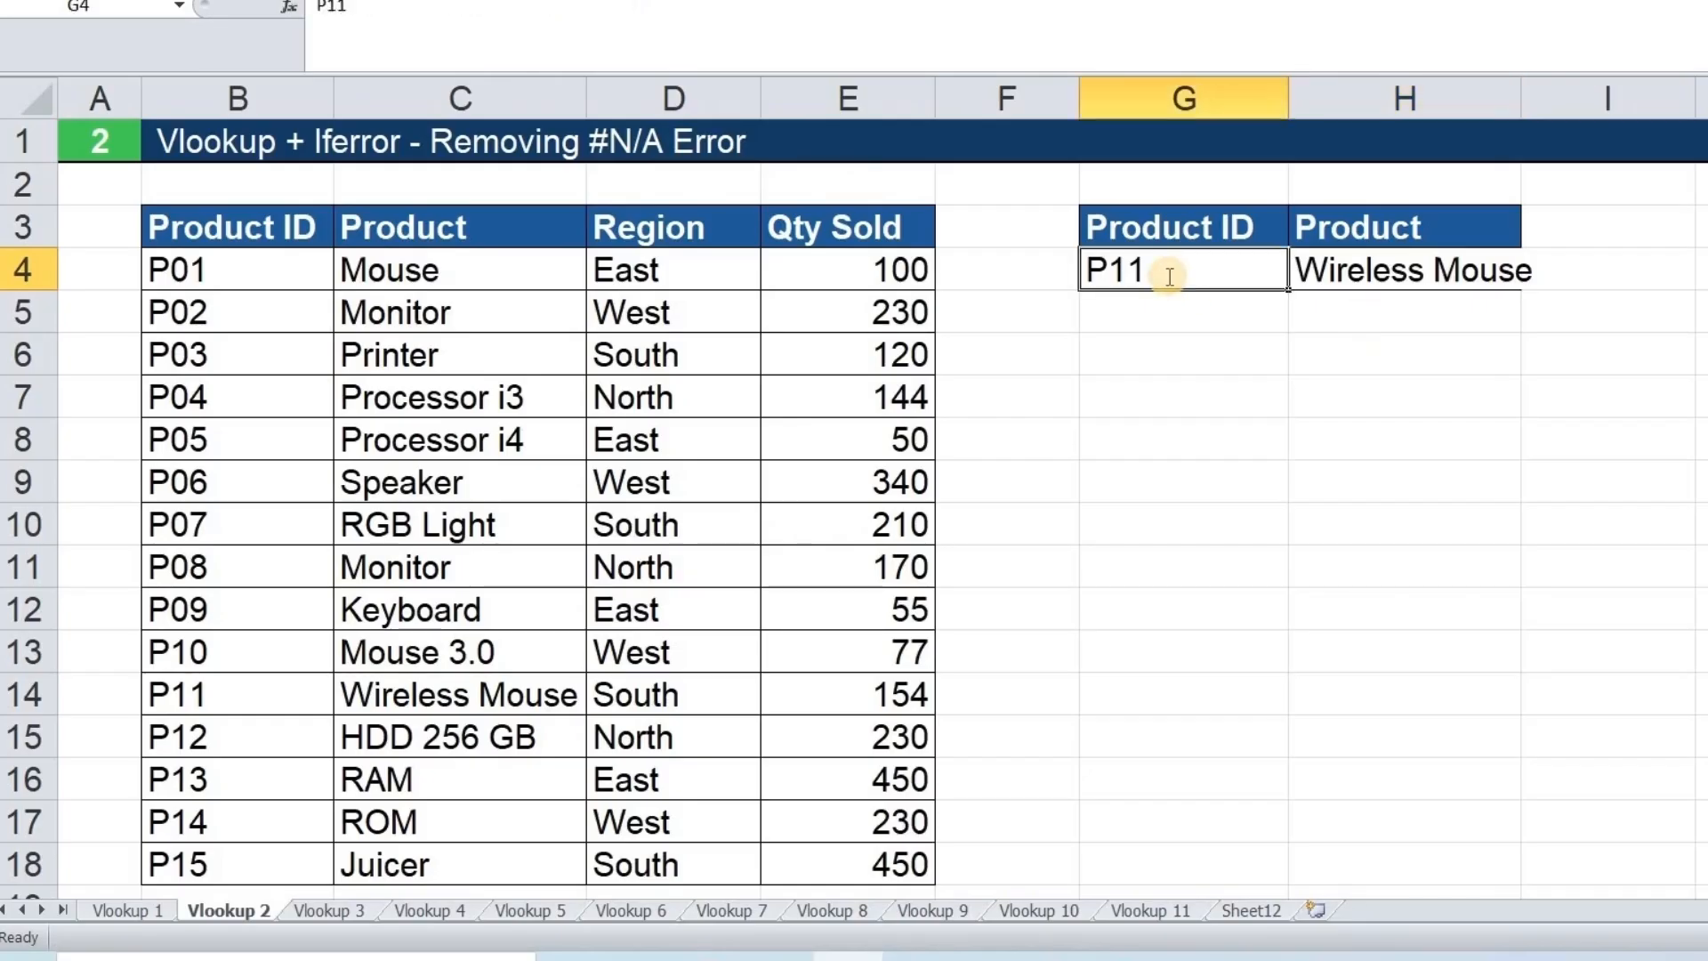
type("p16")
key("Return")
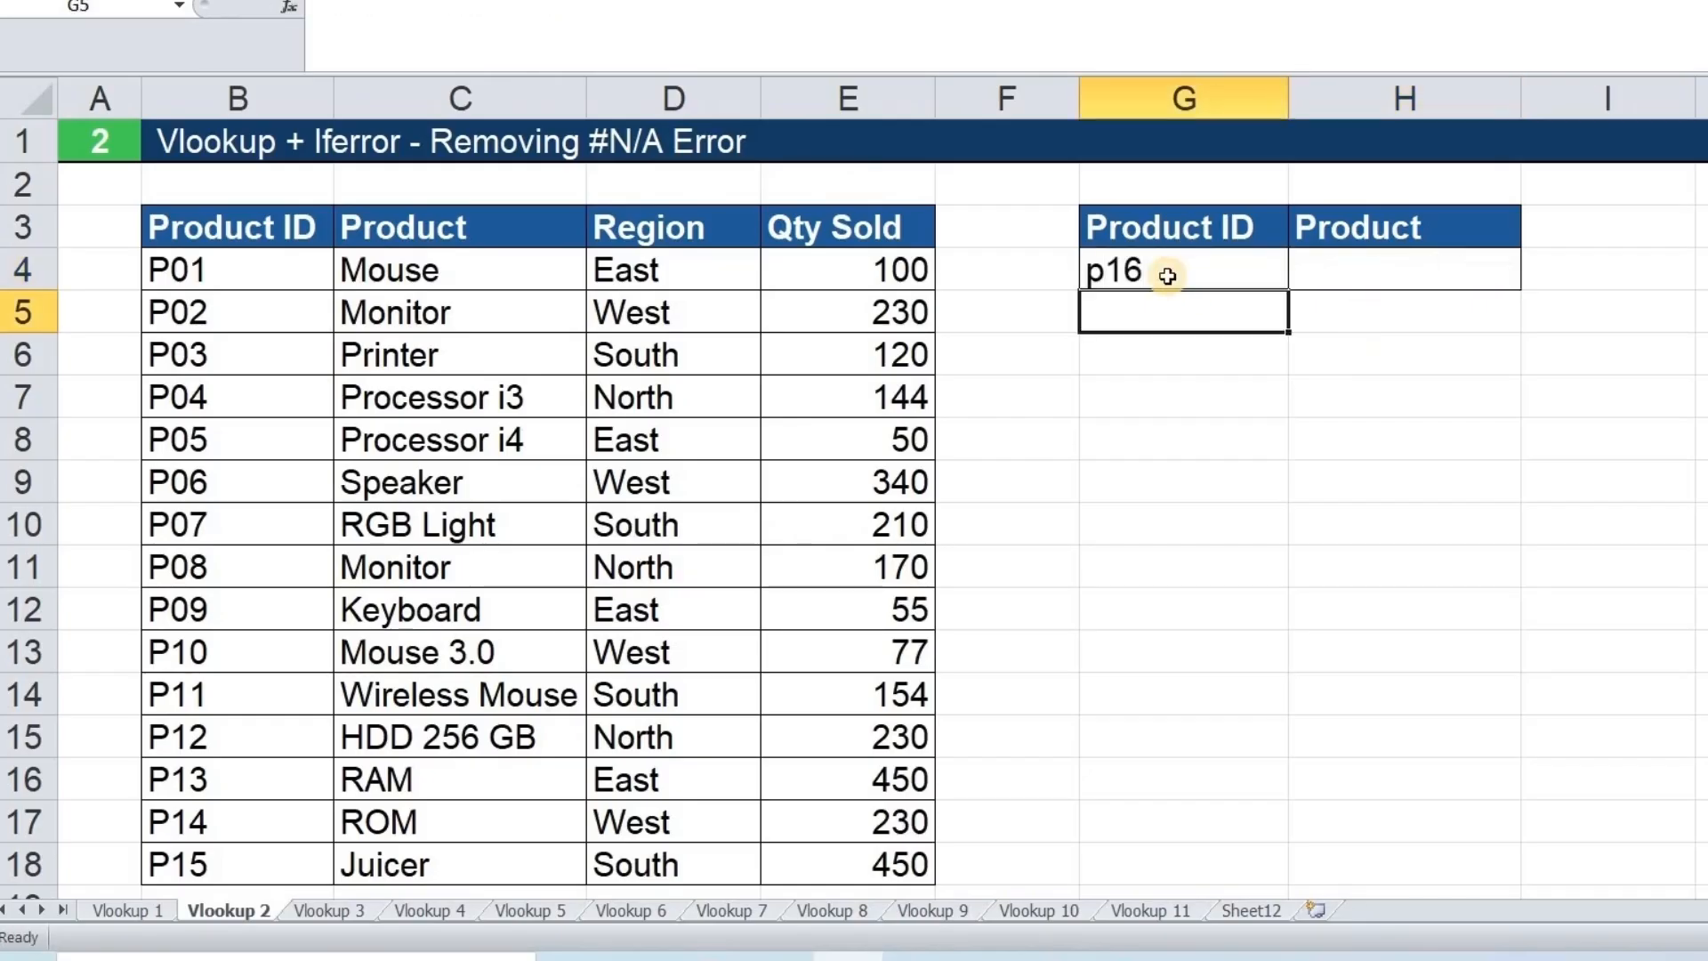
Begin a VLOOKUP formula in the Product cell H4 with G4 as the lookup value.
key("Up")
key("Right")
key("Delete")
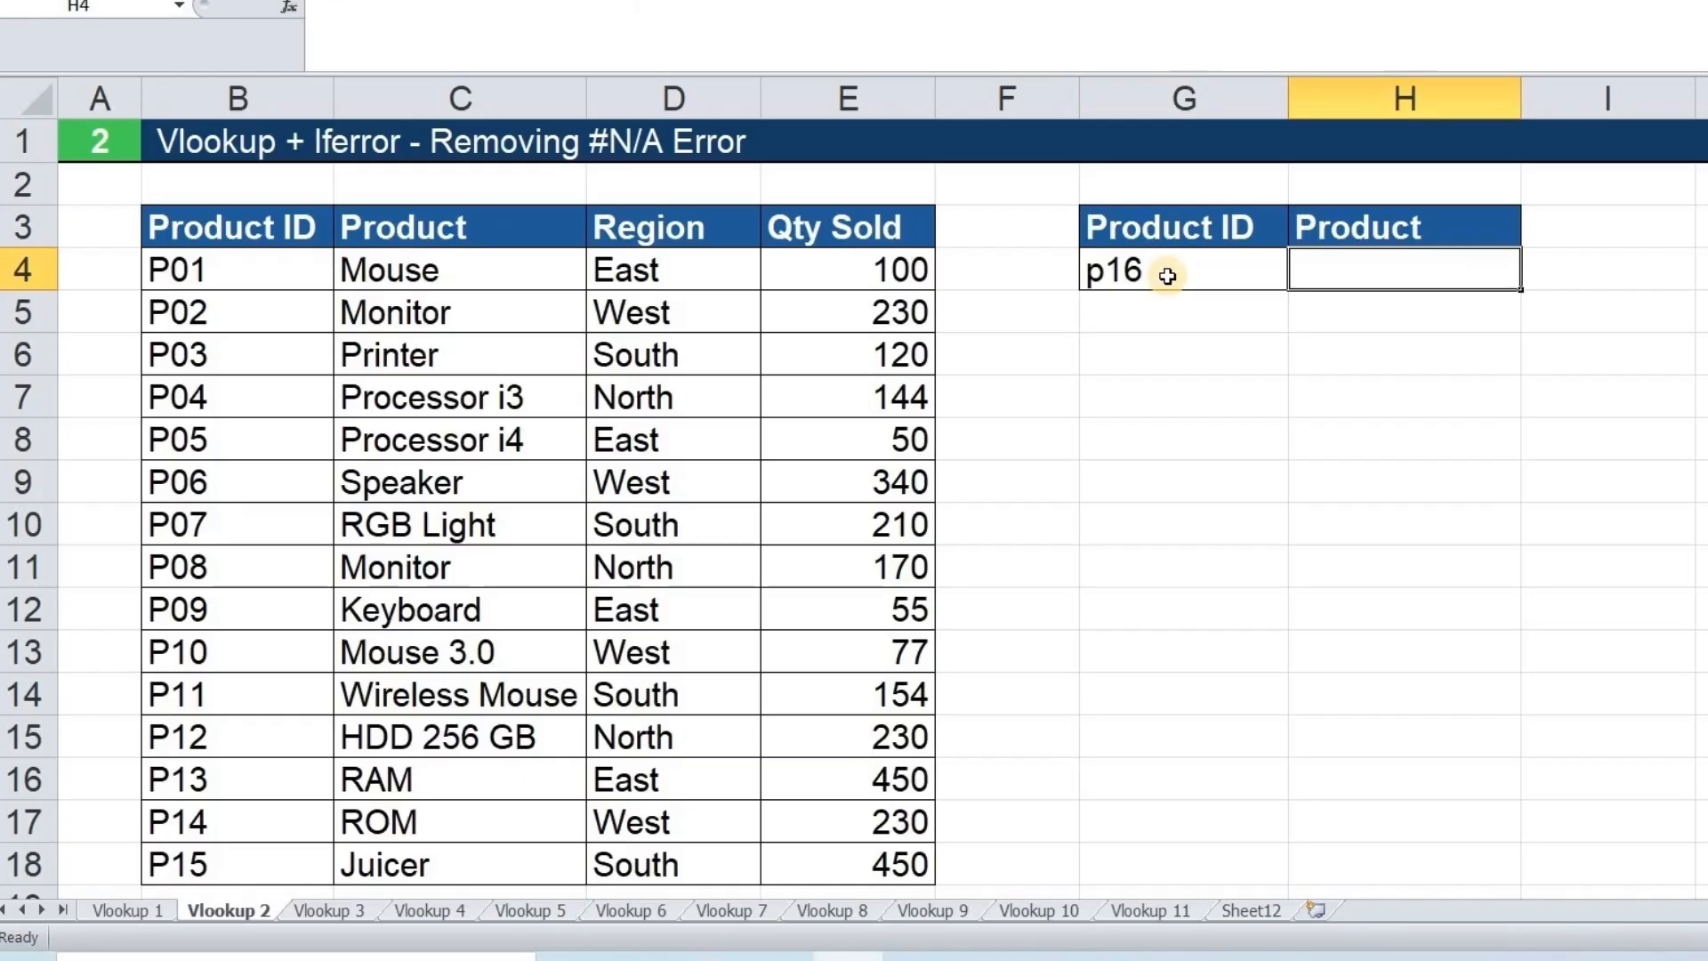
type("=")
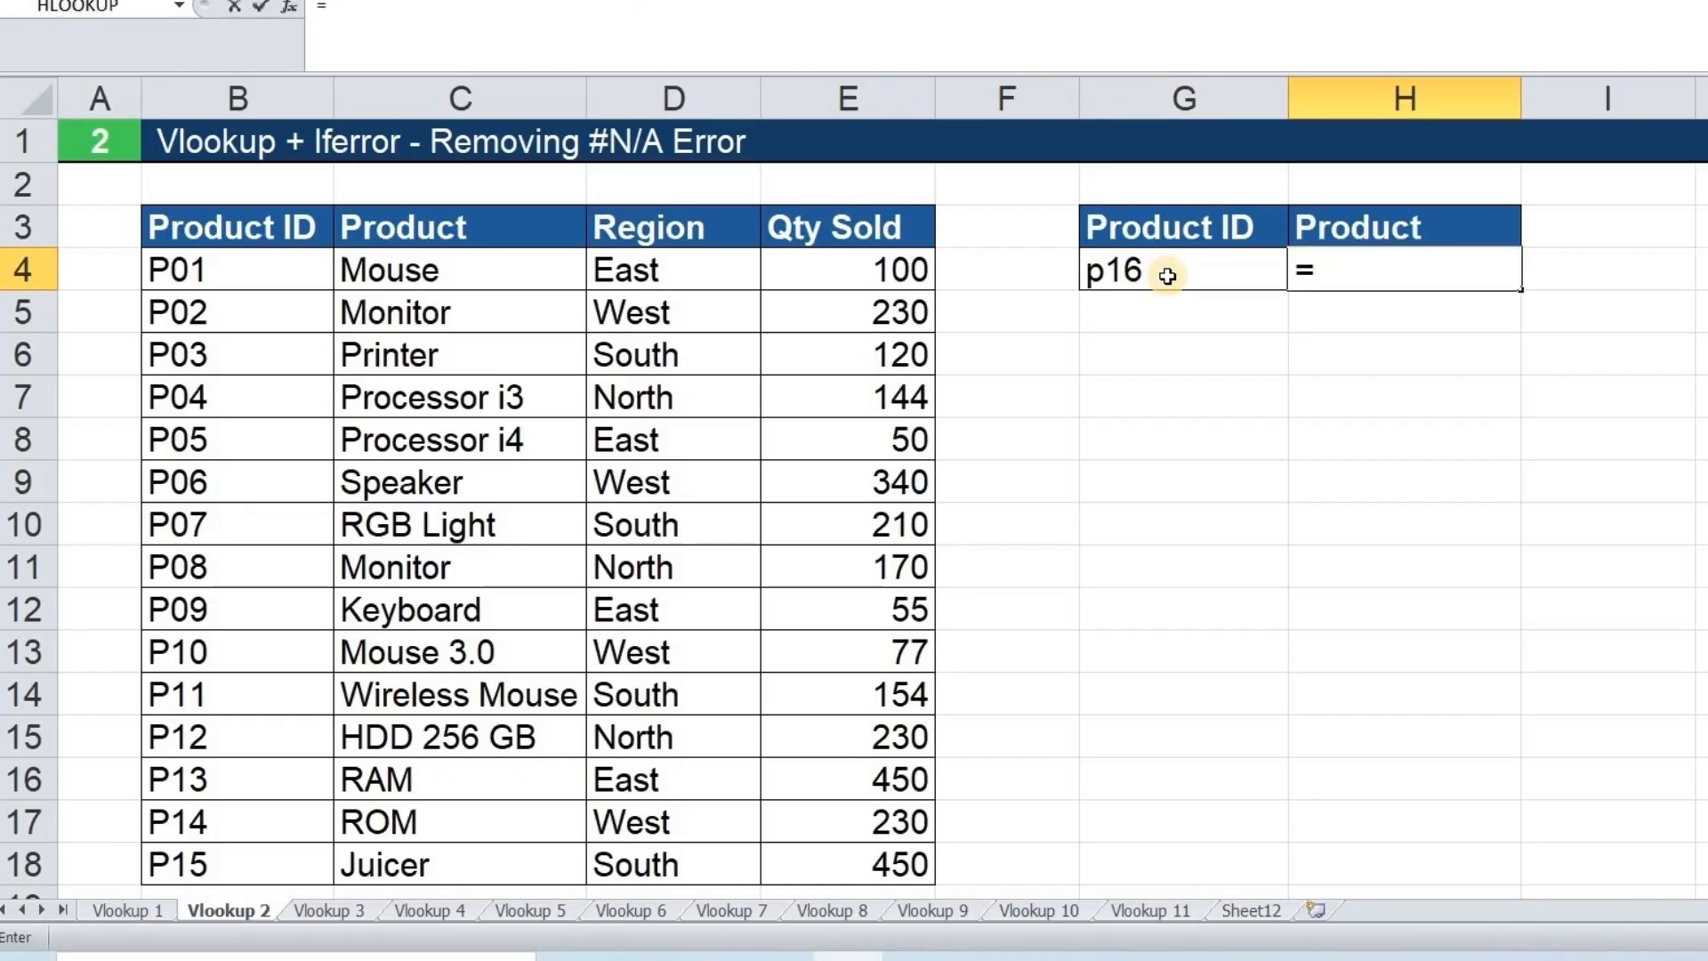
type("vloo")
key("Tab")
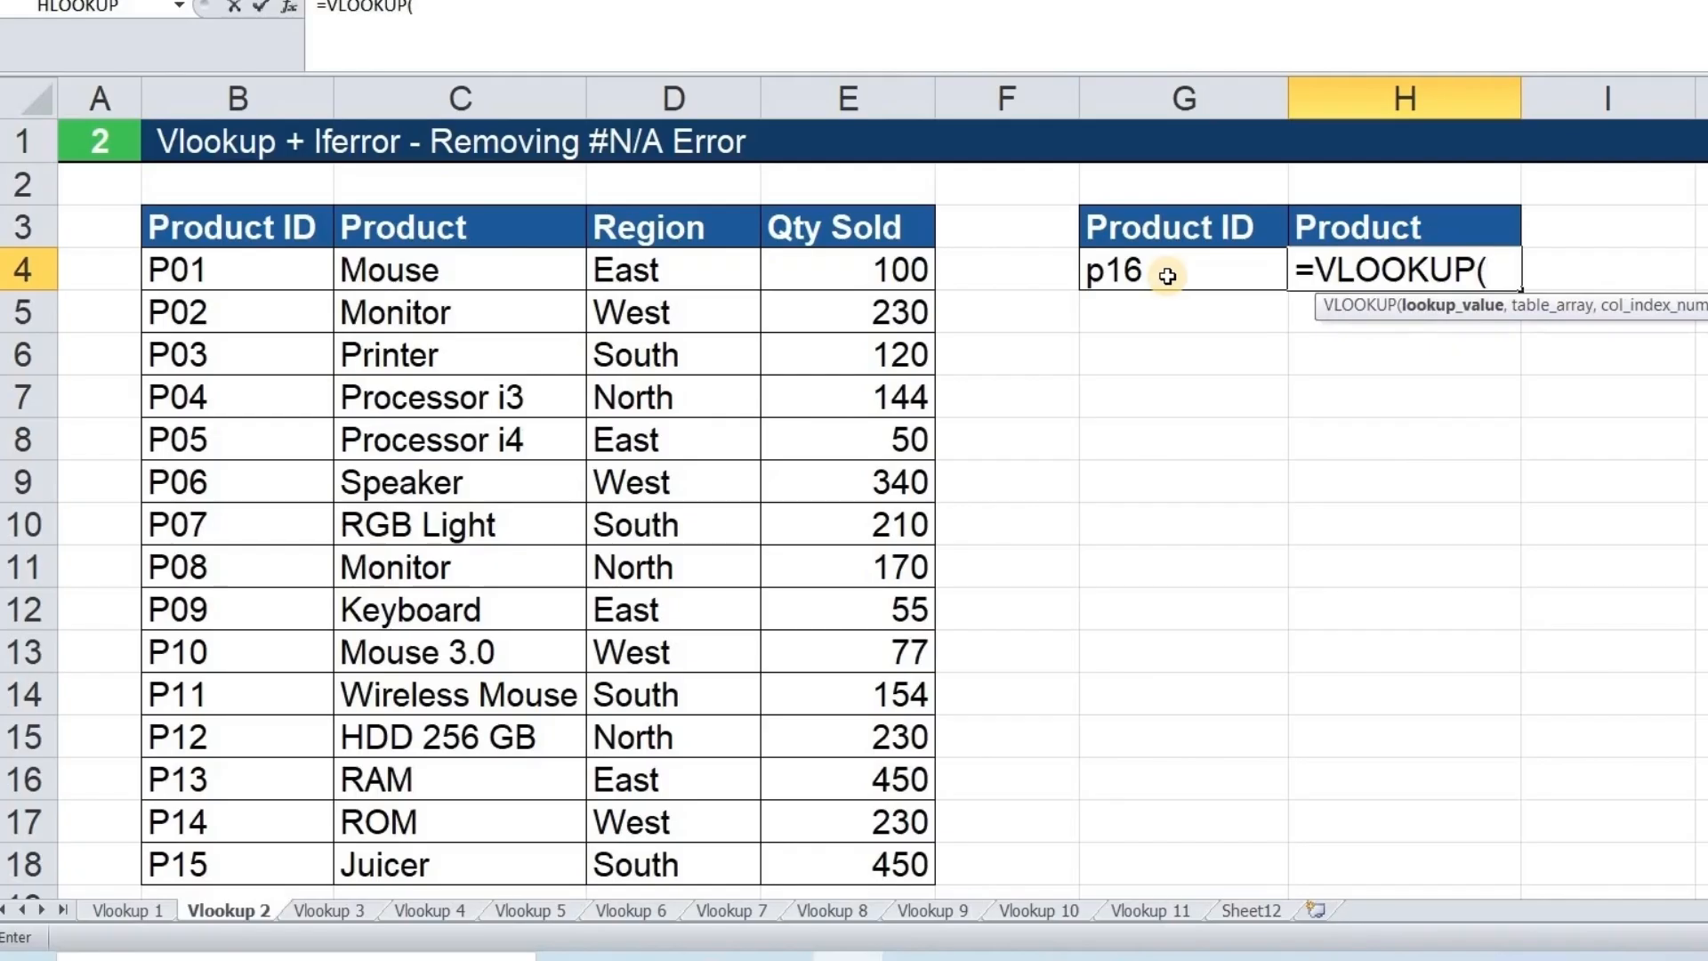
left_click(1167, 276)
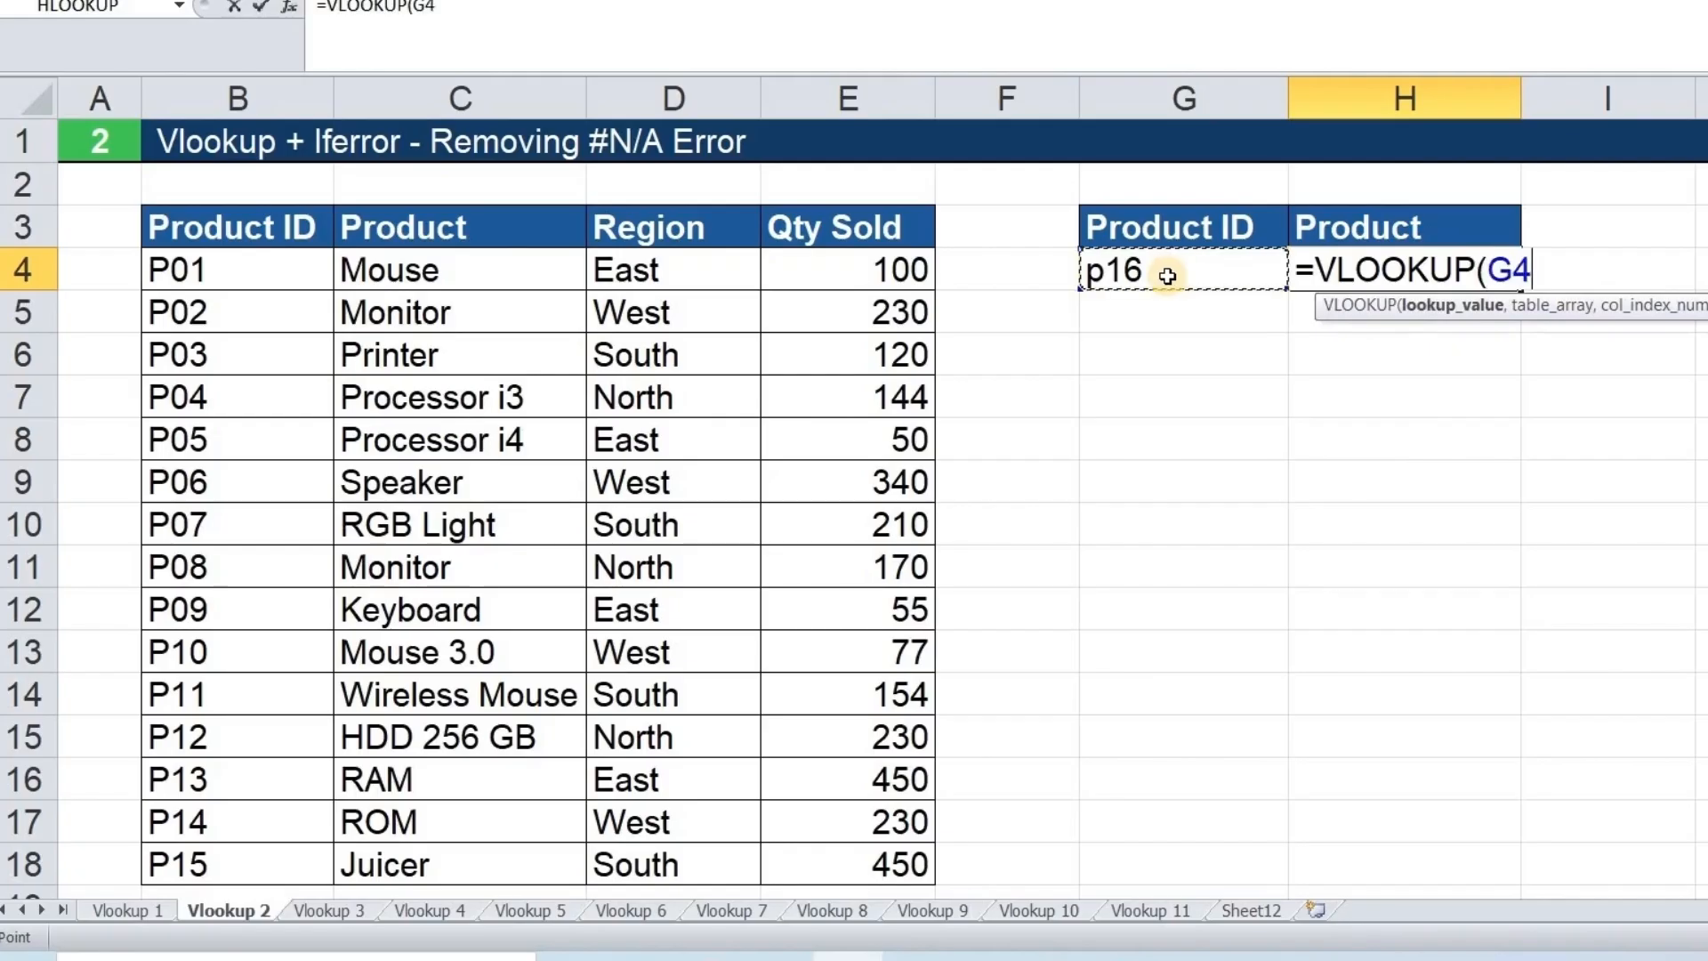
type(",")
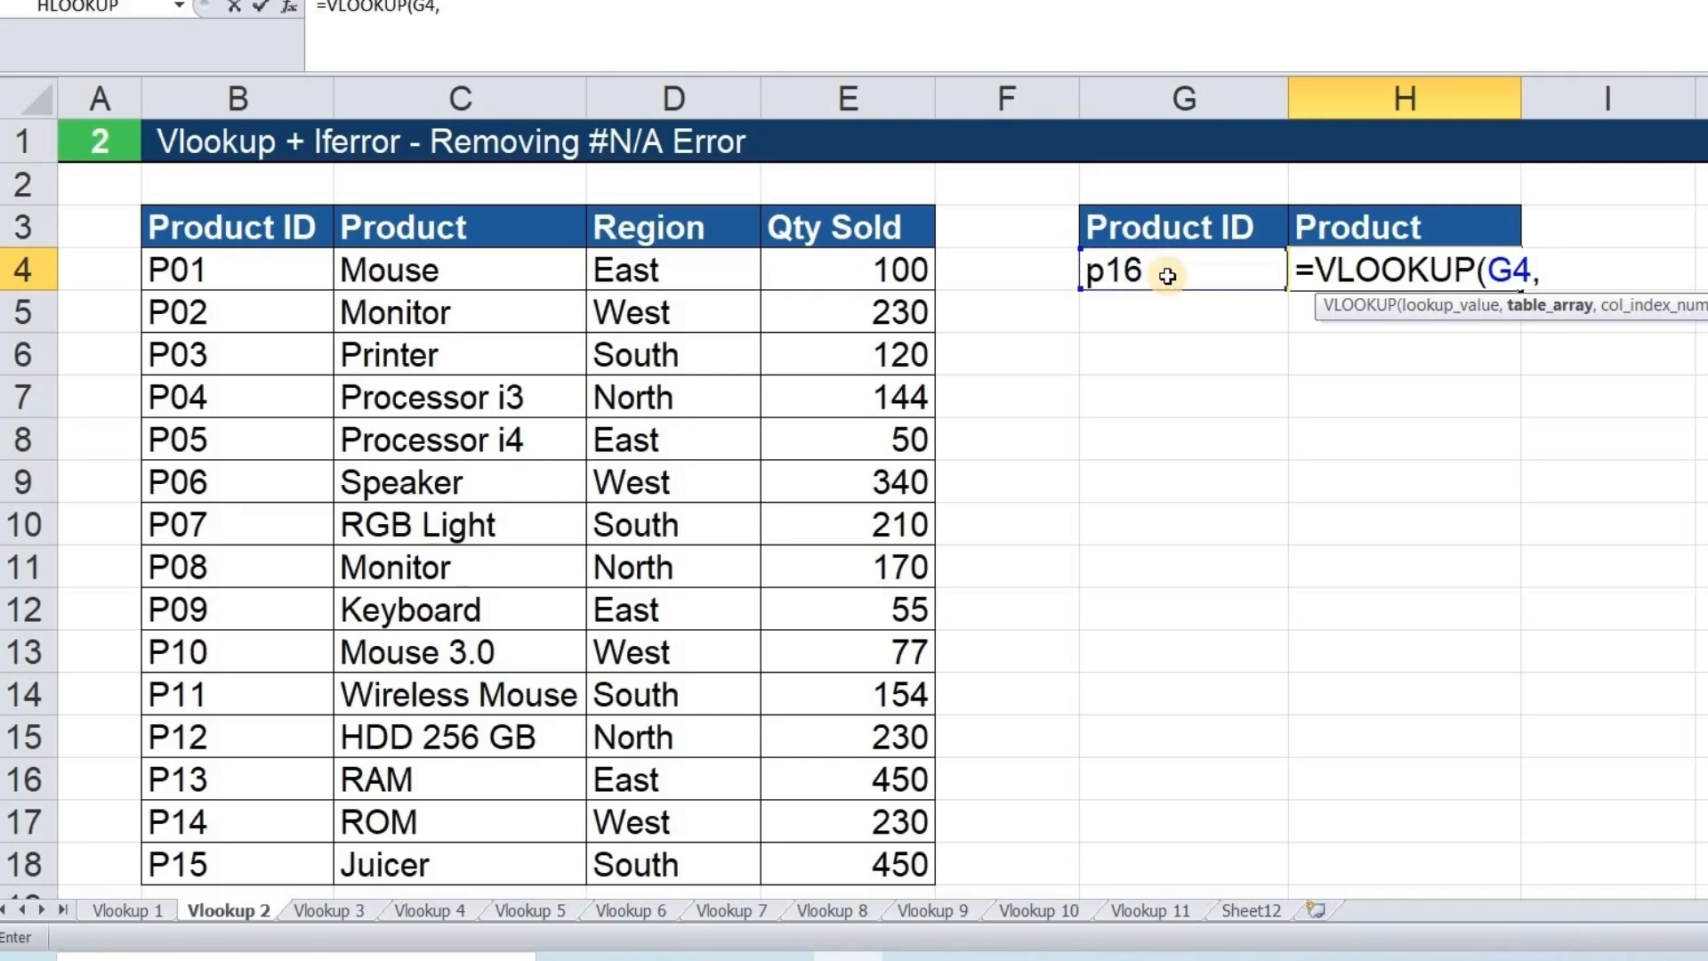
Set the table array of the H4 VLOOKUP to the full product table B3:E18.
key("Left")
key("Left")
key("Left")
key("Left")
key("Left")
key("Left")
key("Up")
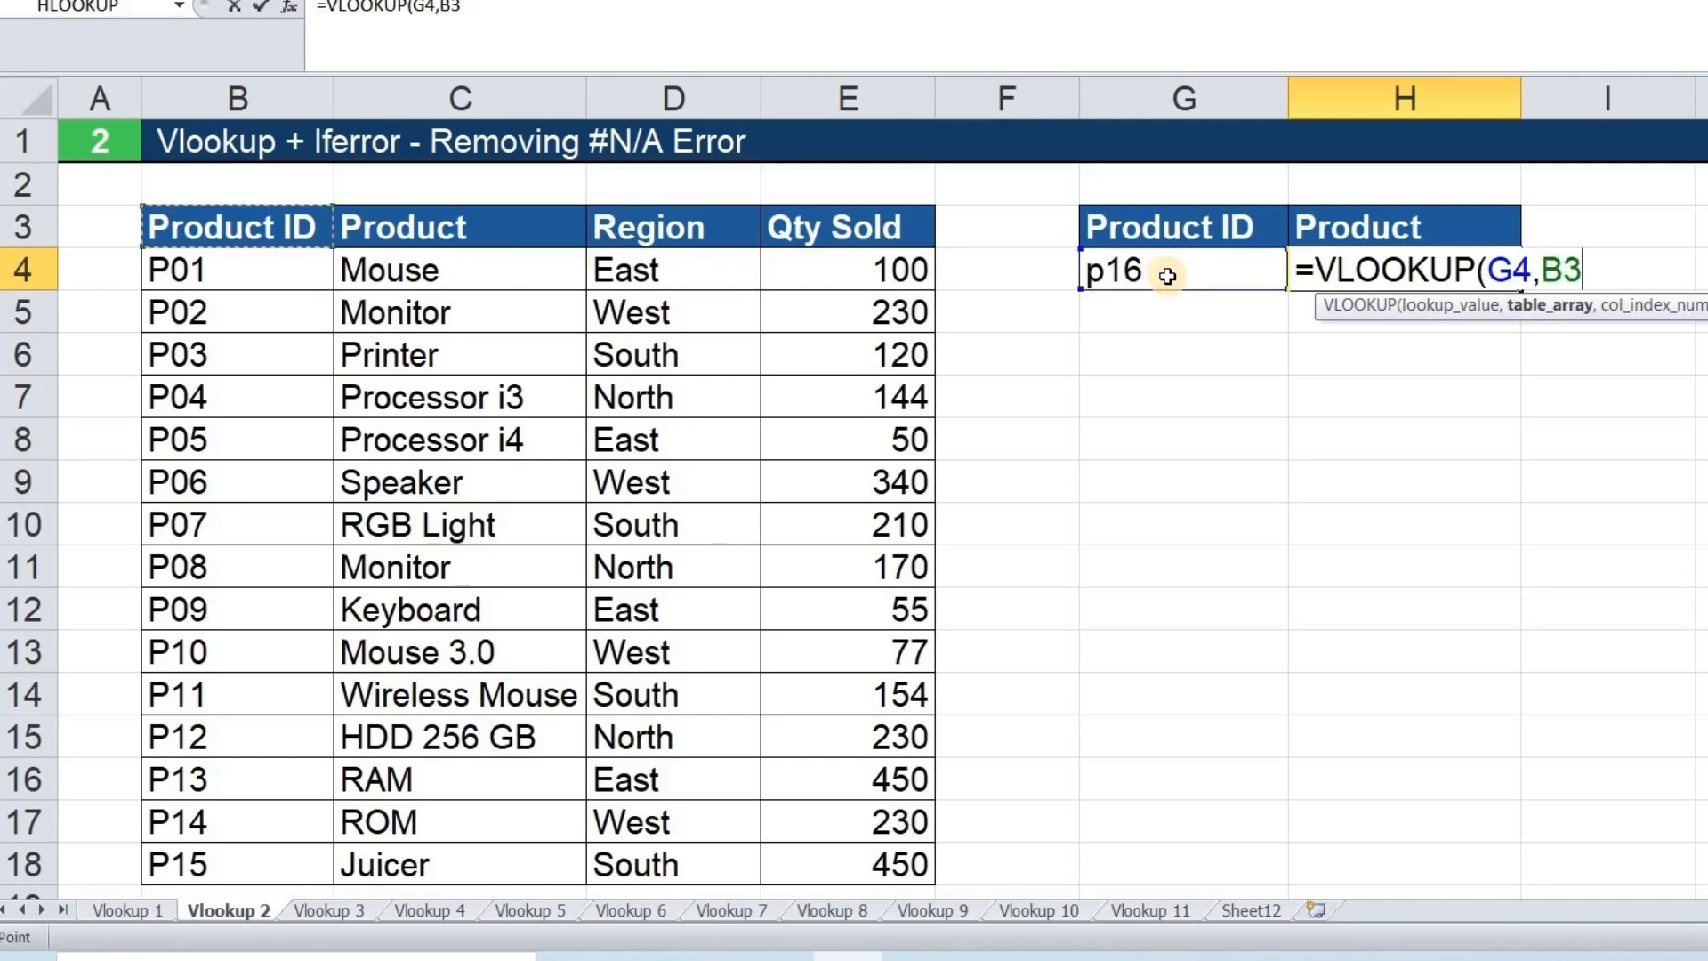
key("ctrl+shift+Down")
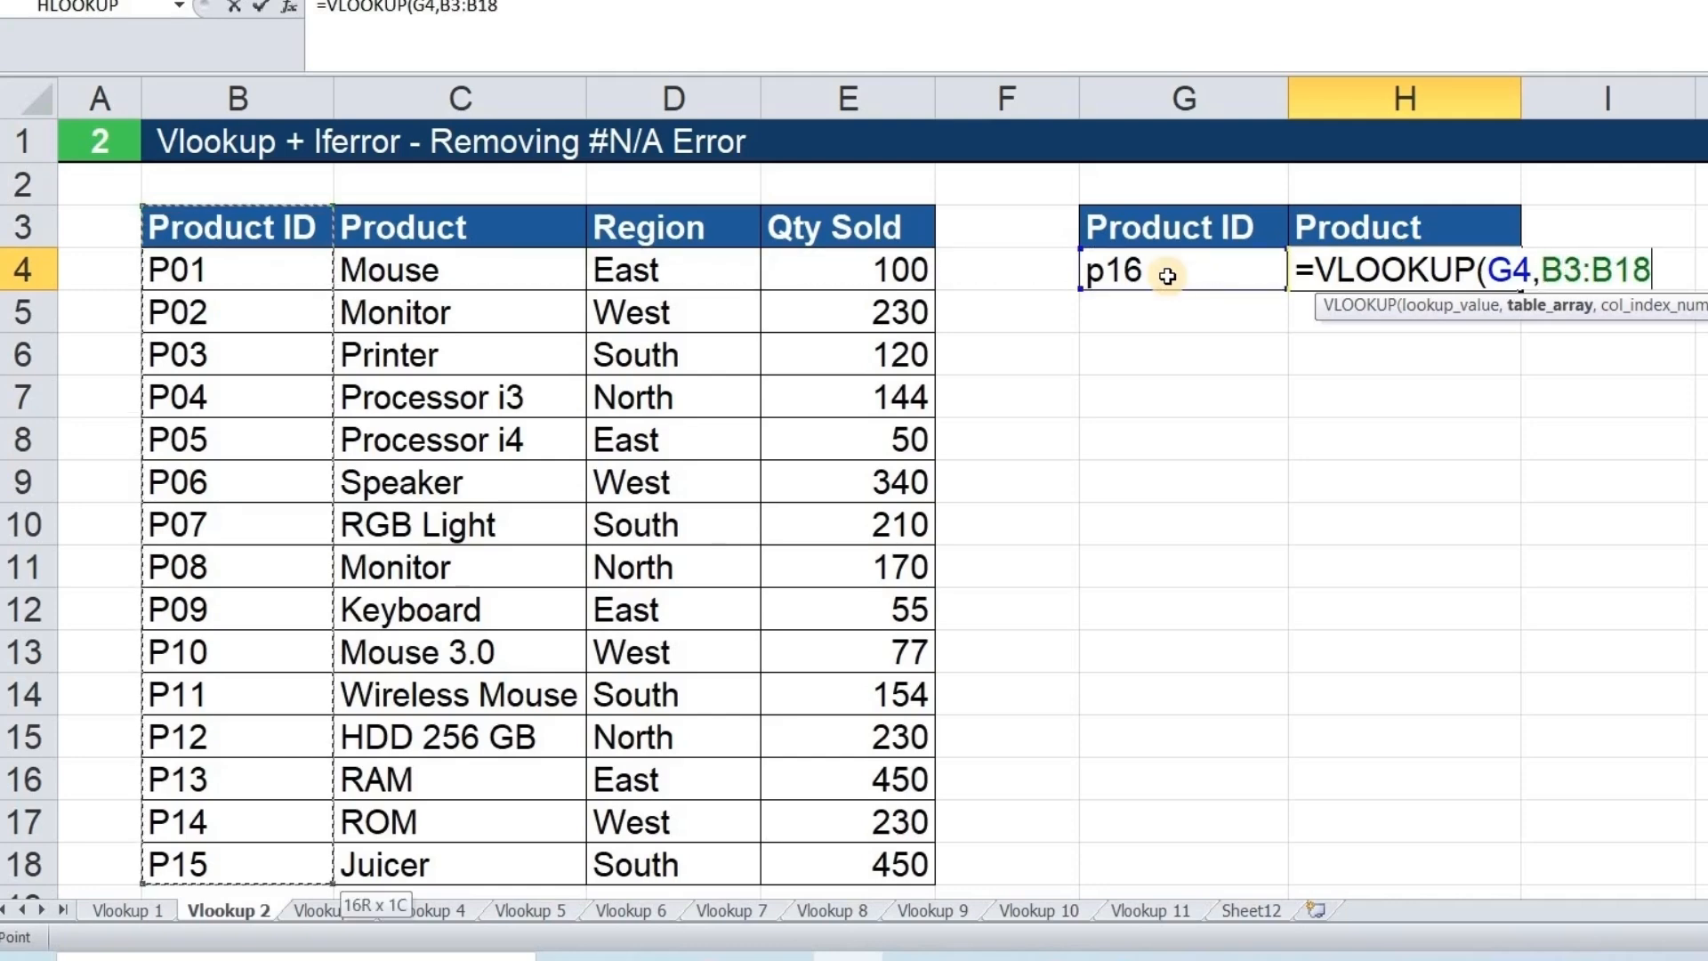
key("ctrl+shift+Right")
type(",")
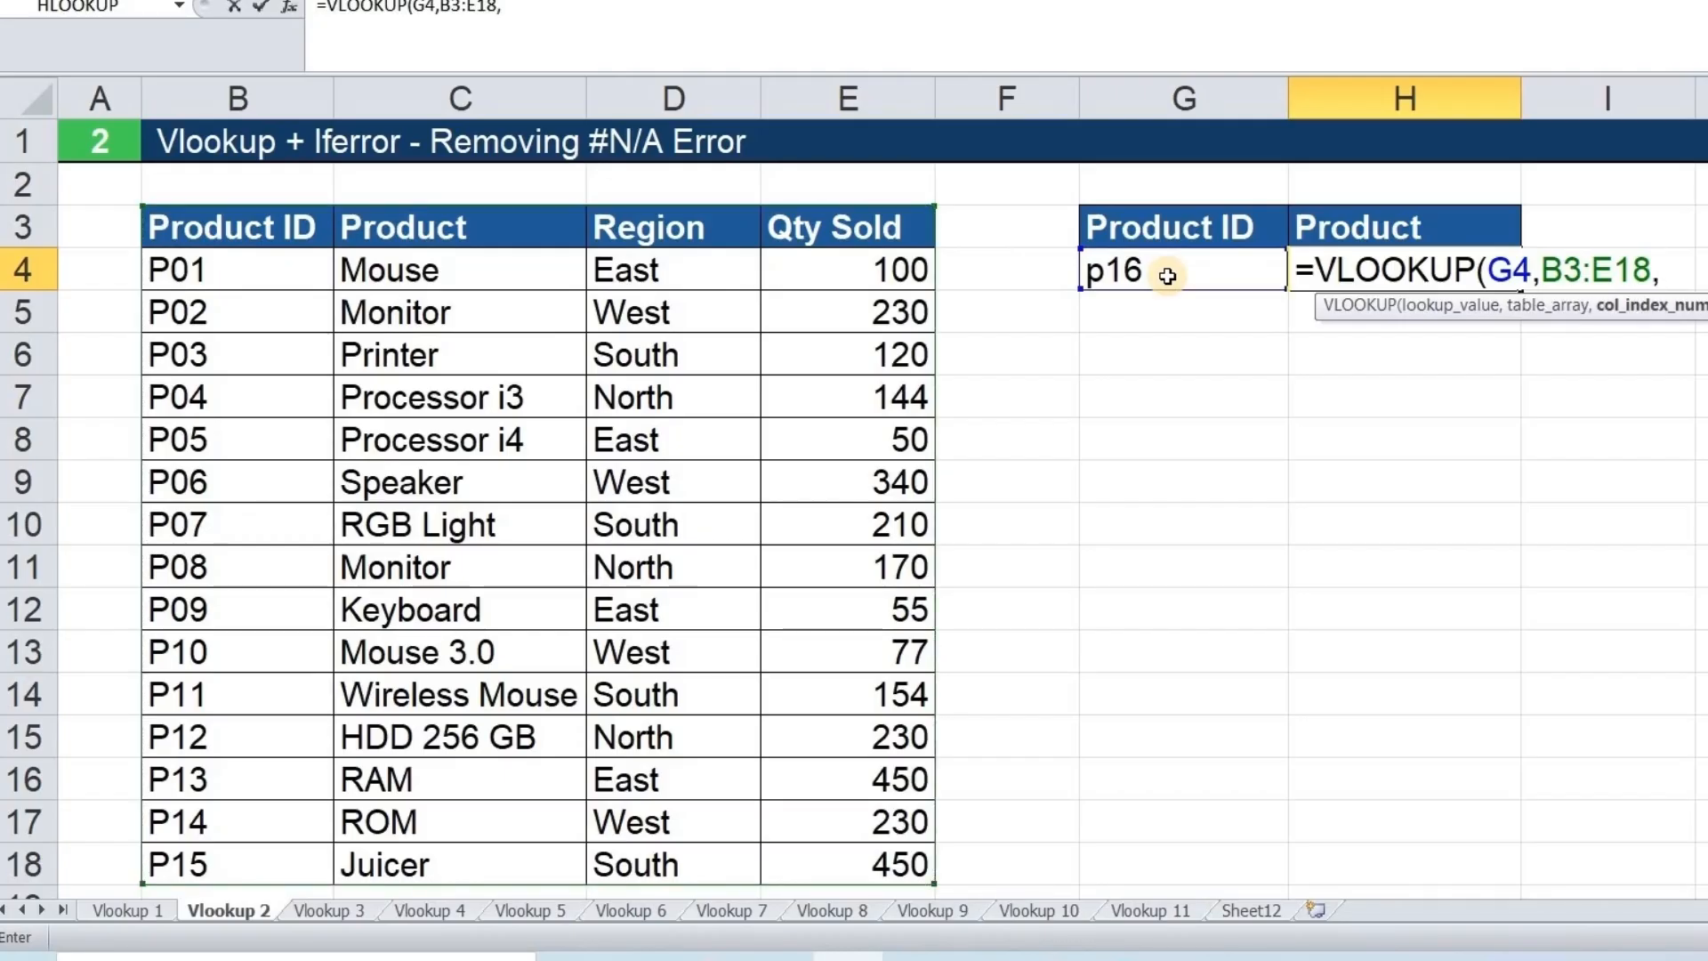
Complete the H4 VLOOKUP with column index 2 and exact match 0.
type("2")
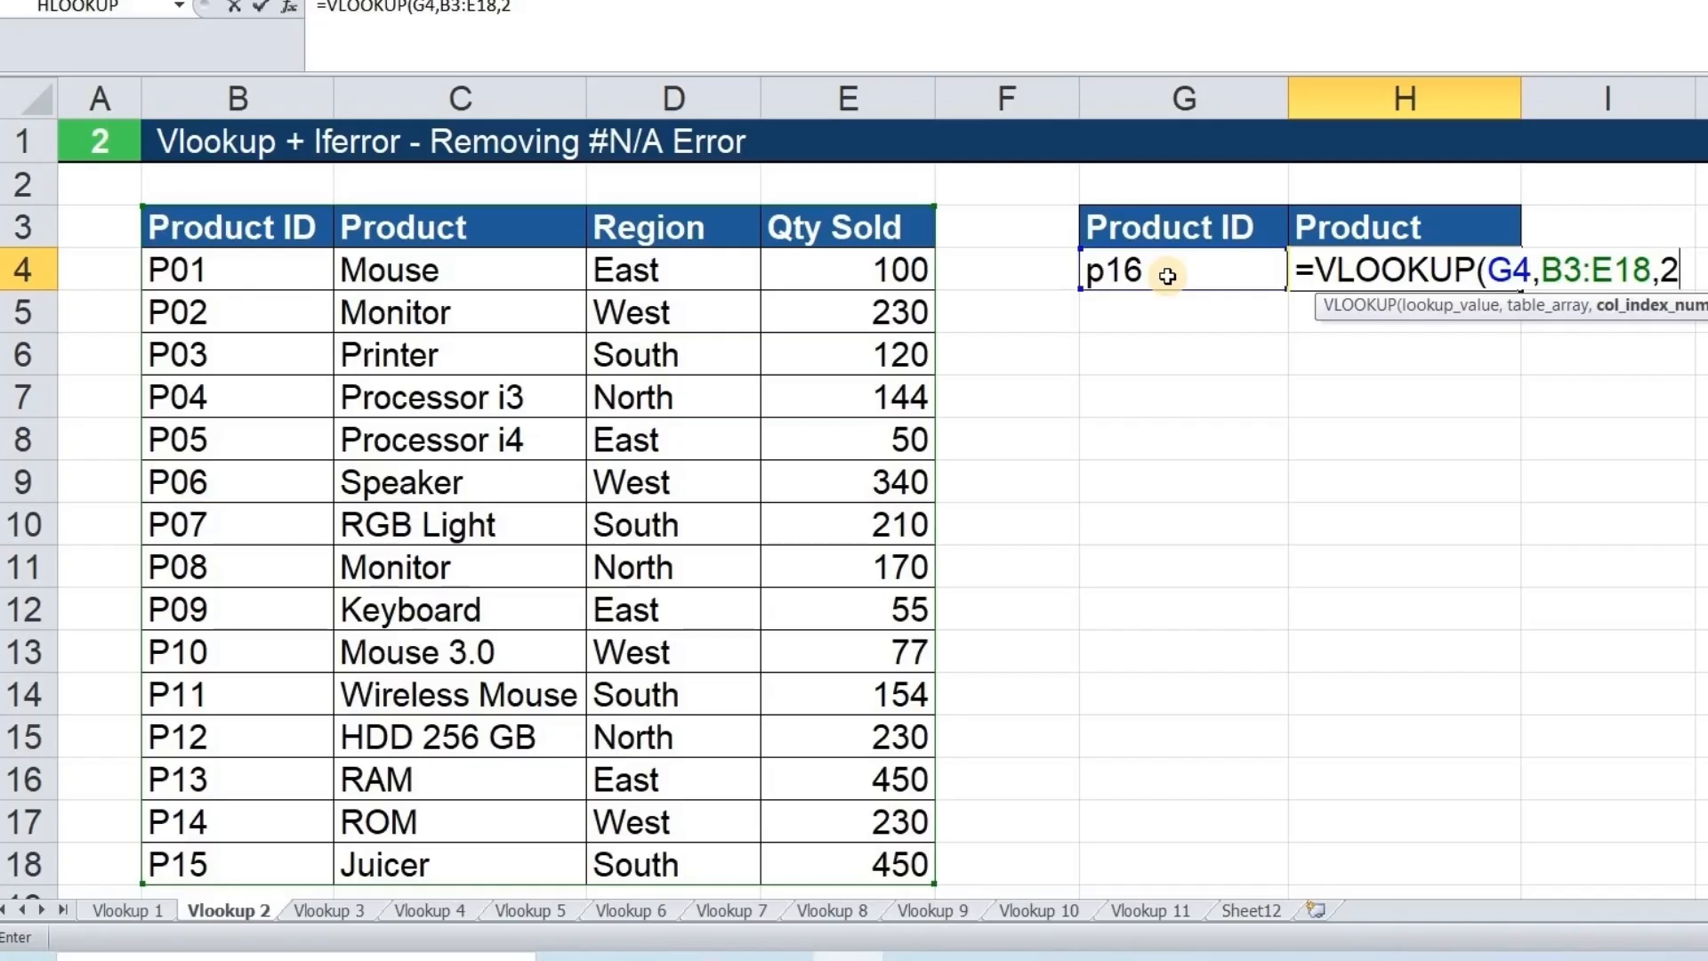
type(",0")
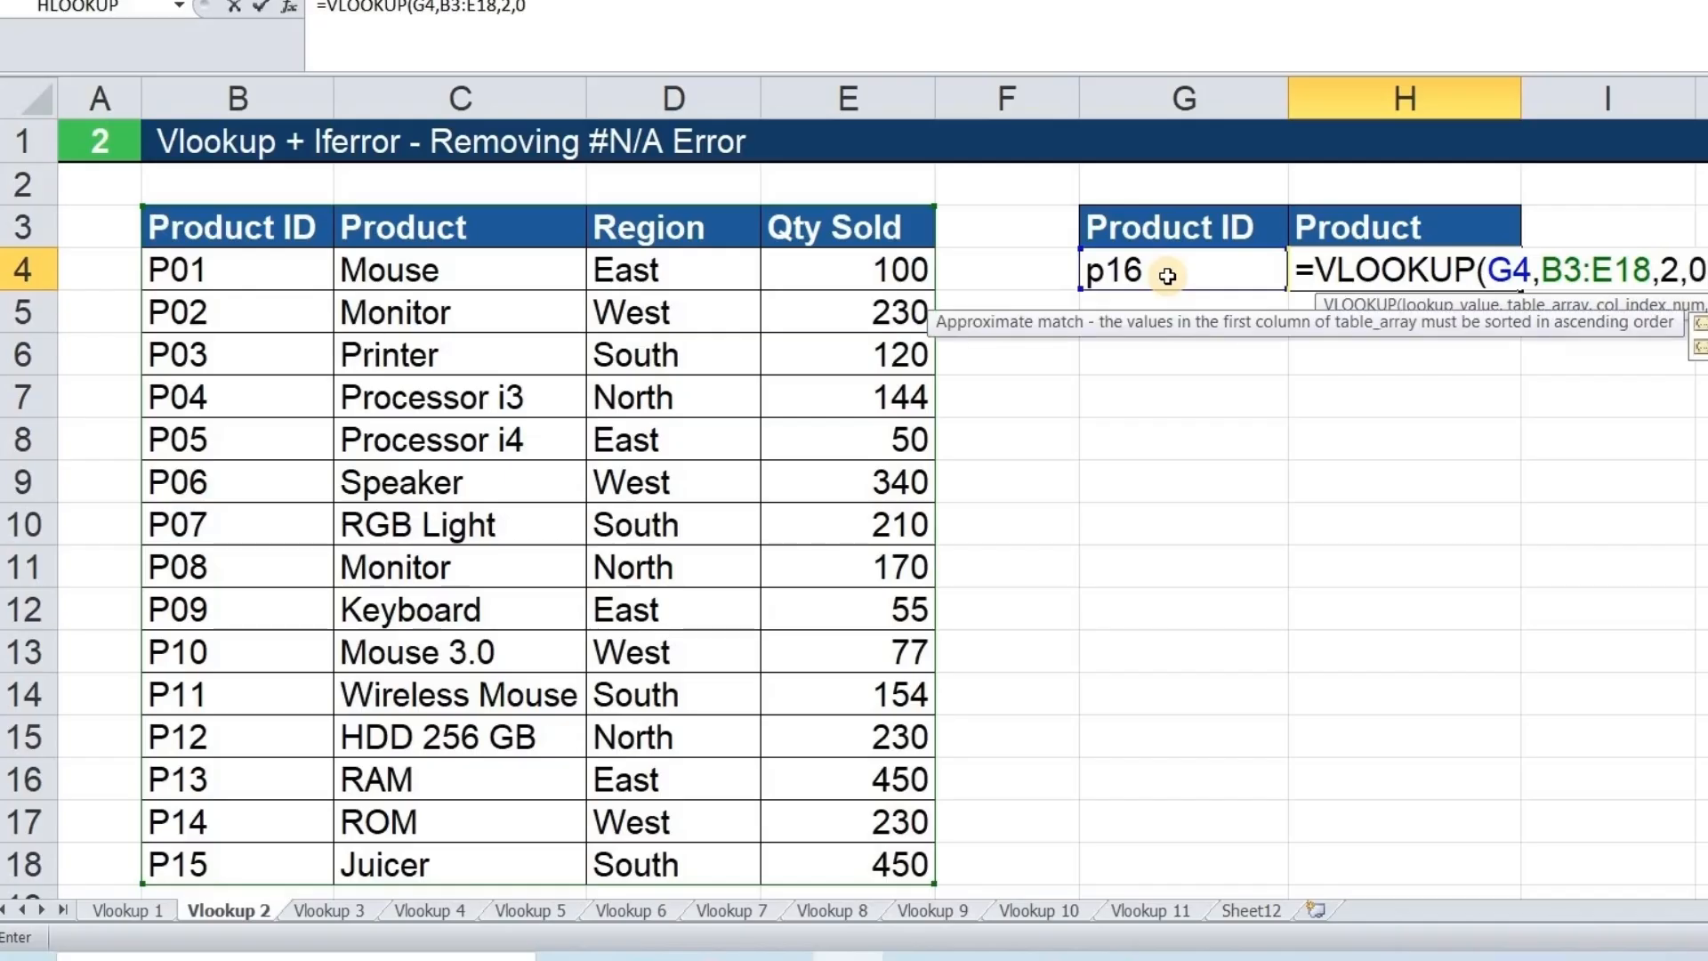
type(")")
key("Return")
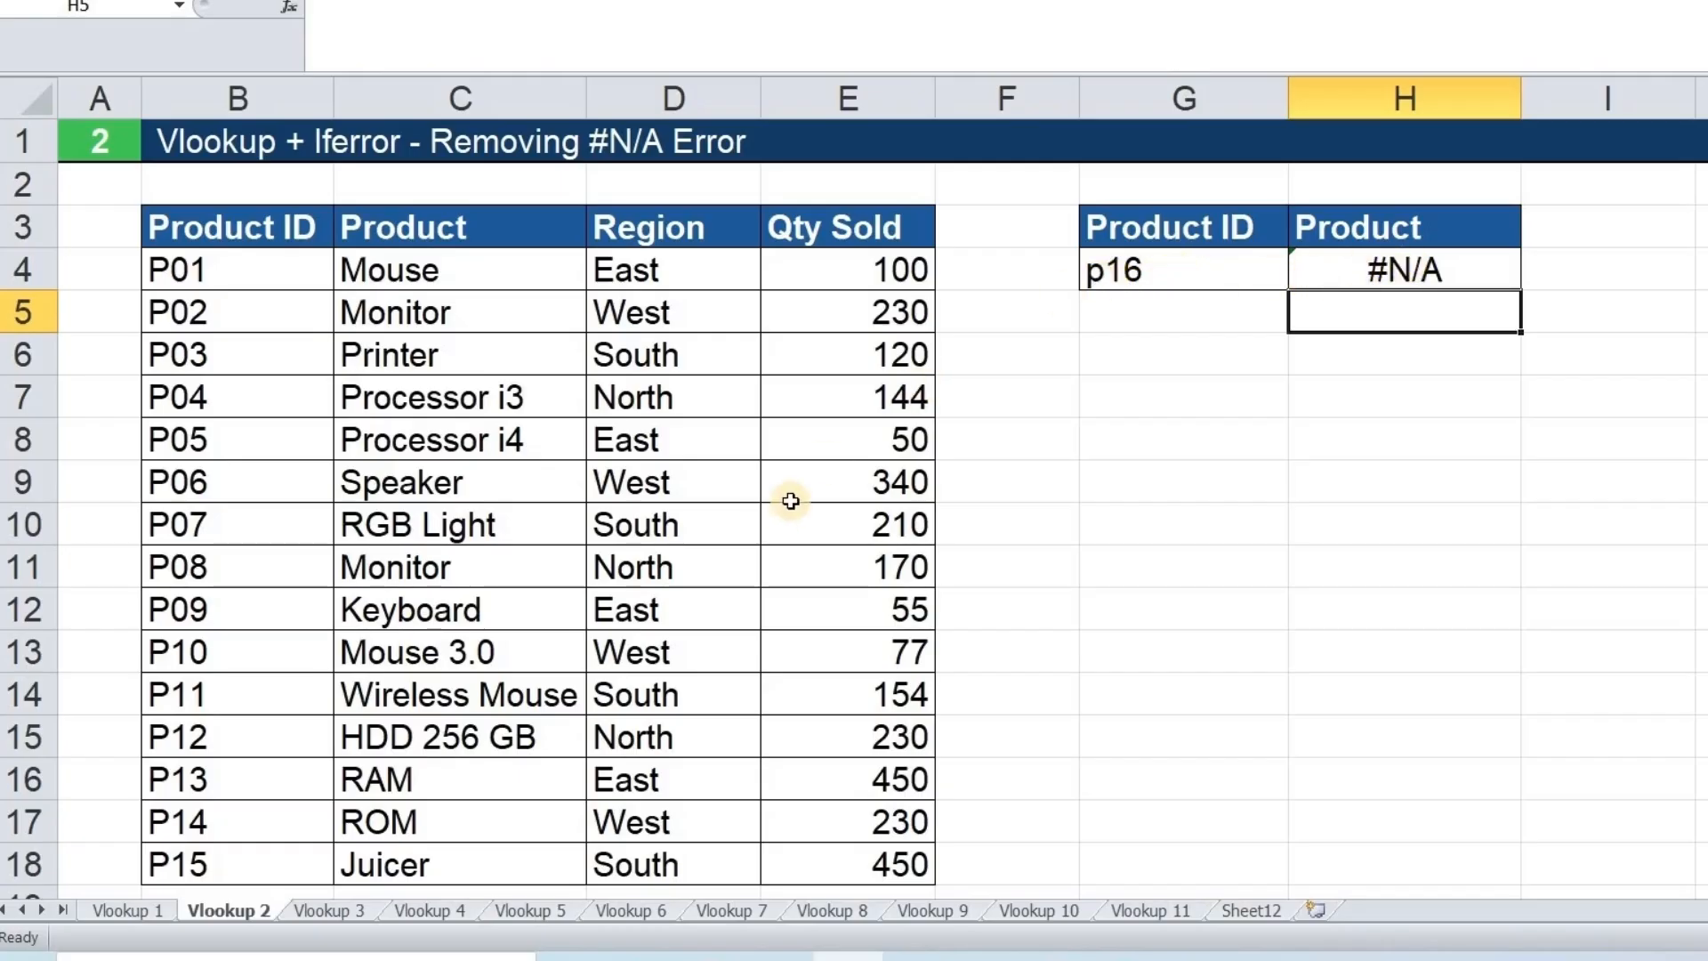
Set the lookup Product ID in cell G4 to p01 and check the Product lookup in H4.
left_click(1155, 276)
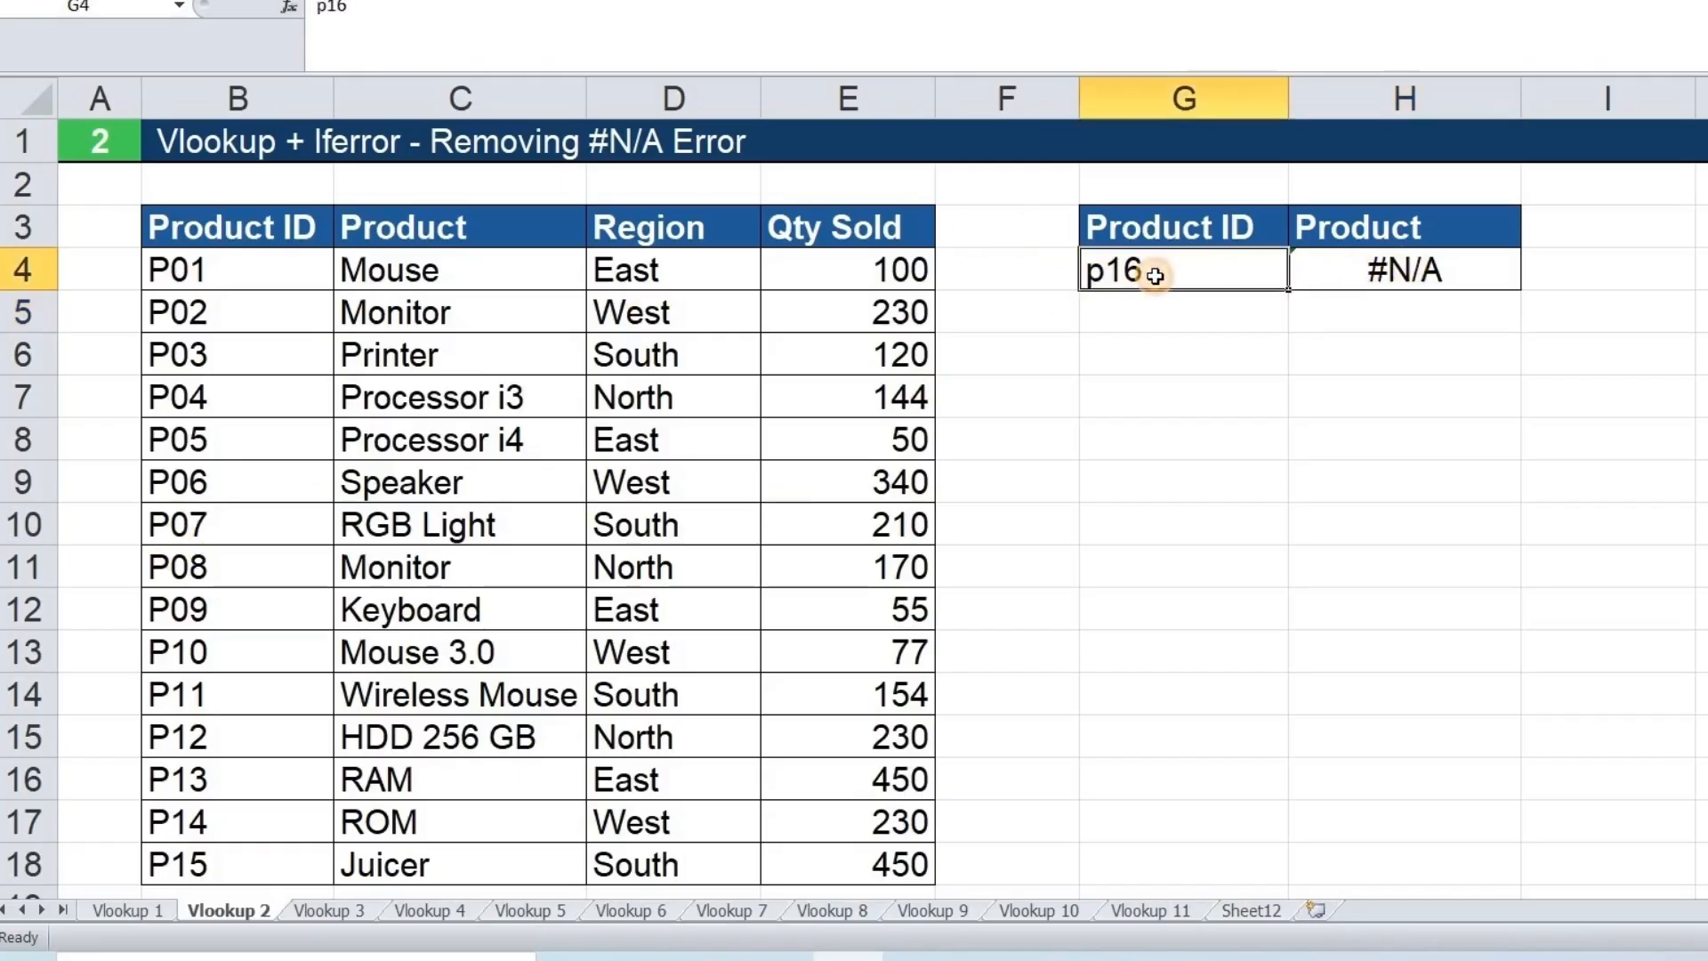
type("p01")
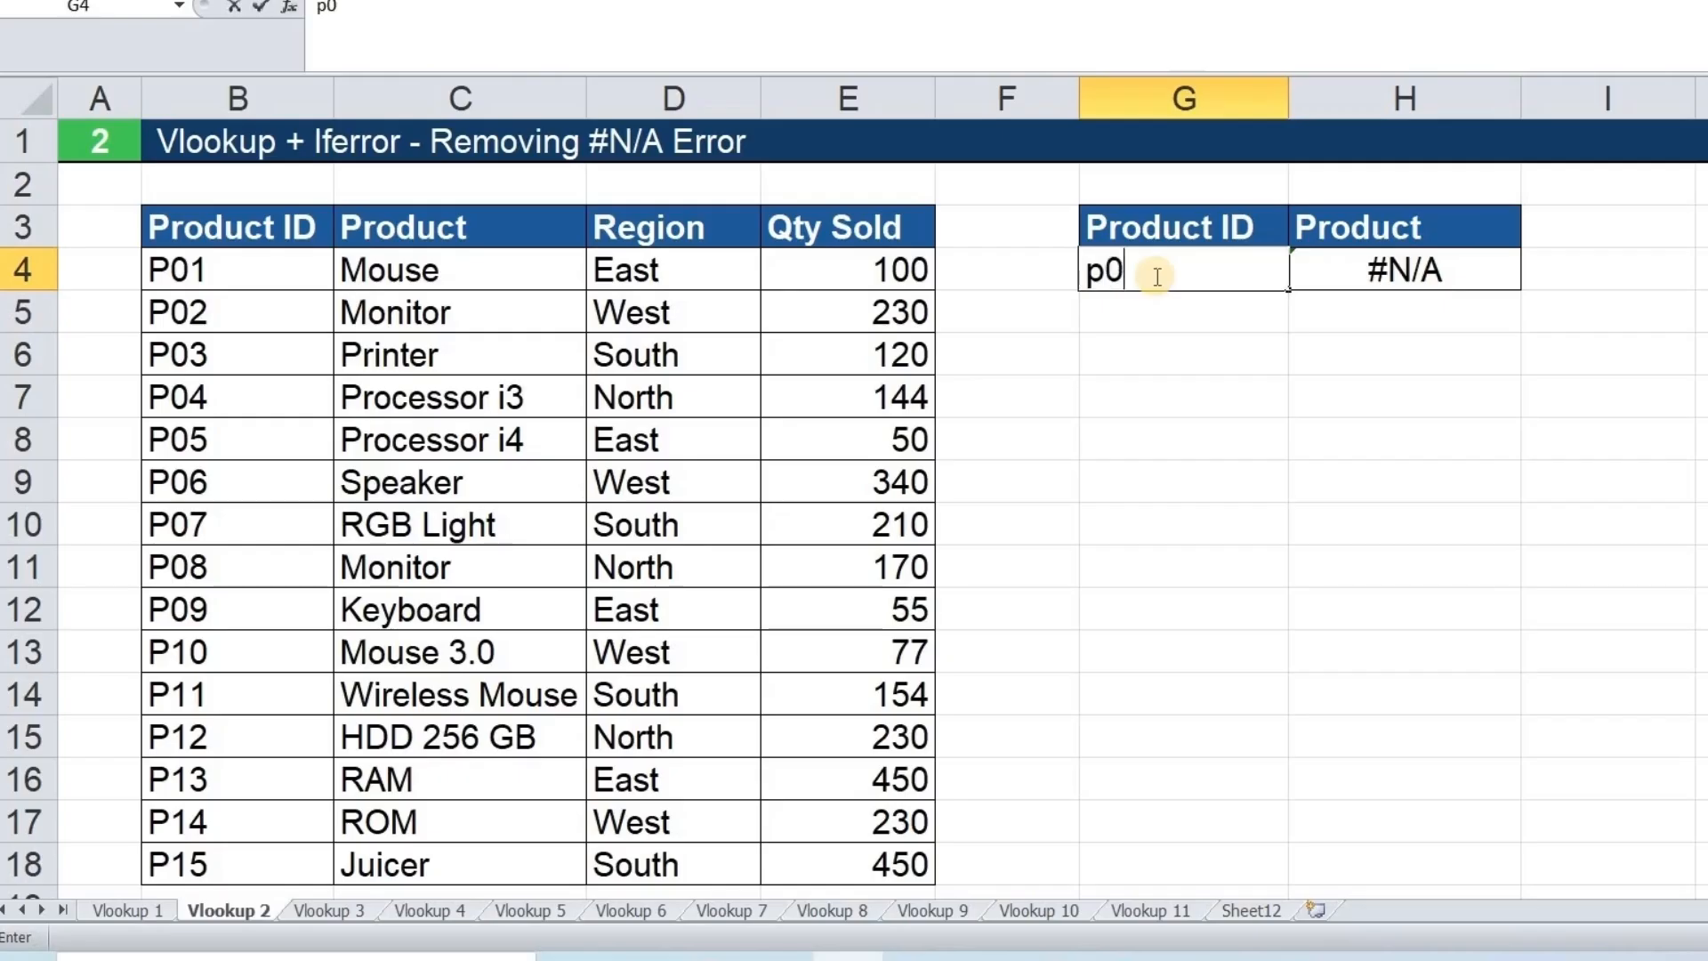
key("Return")
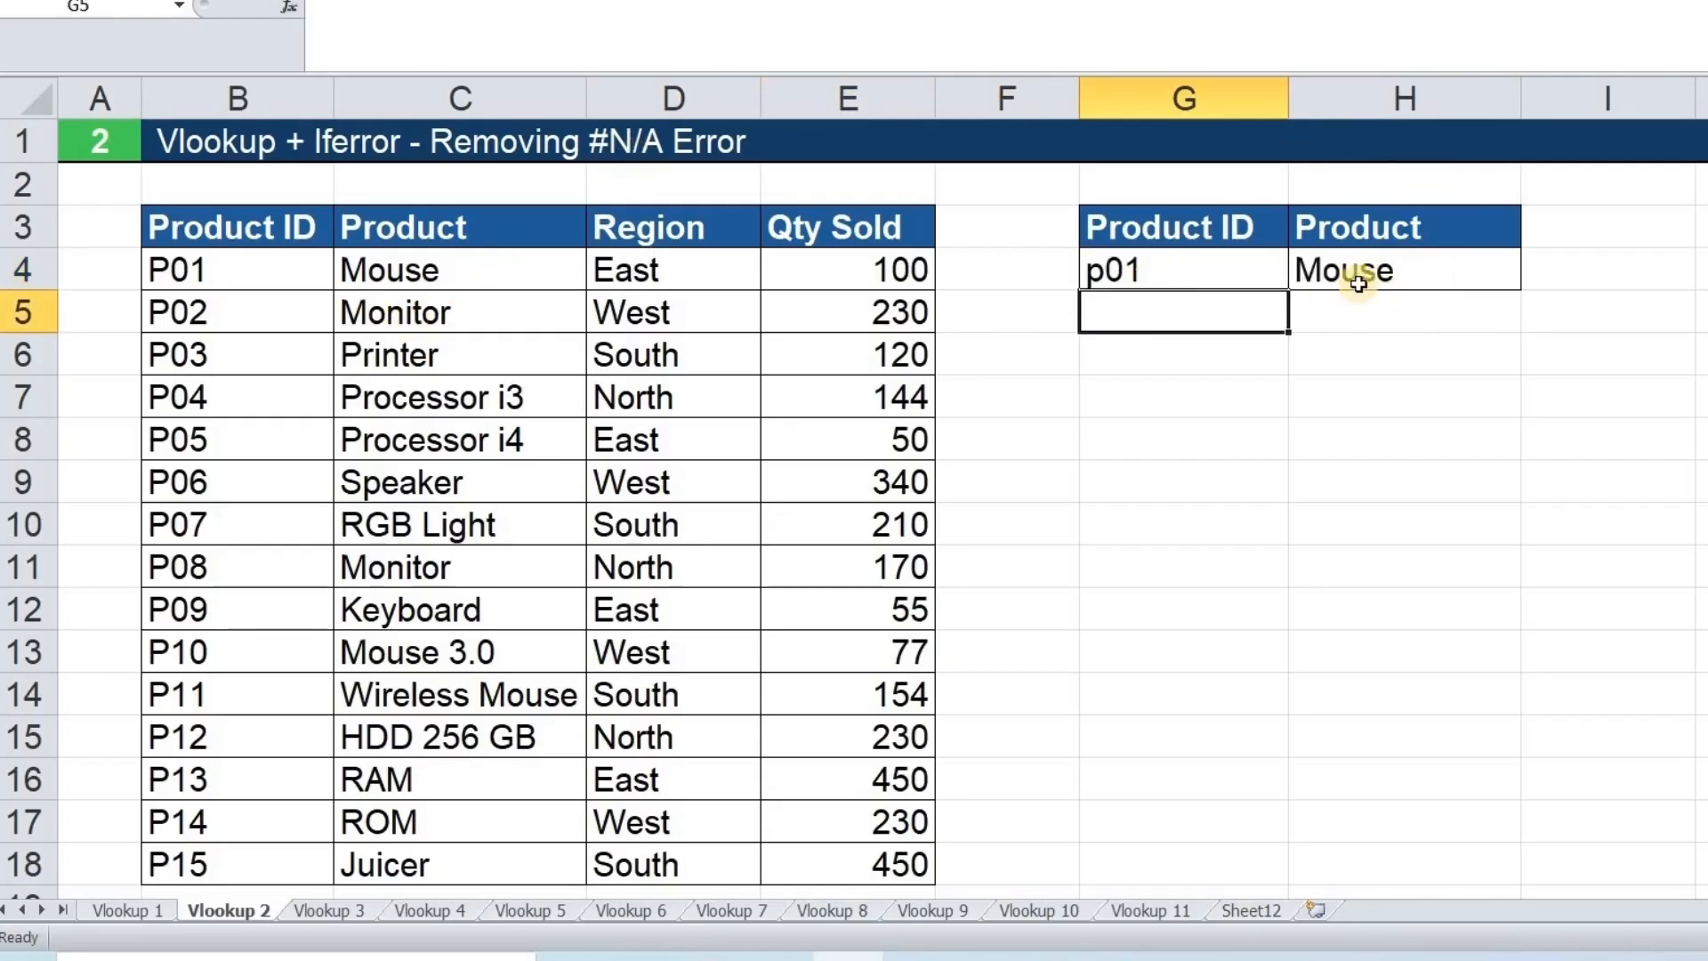
left_click(1379, 270)
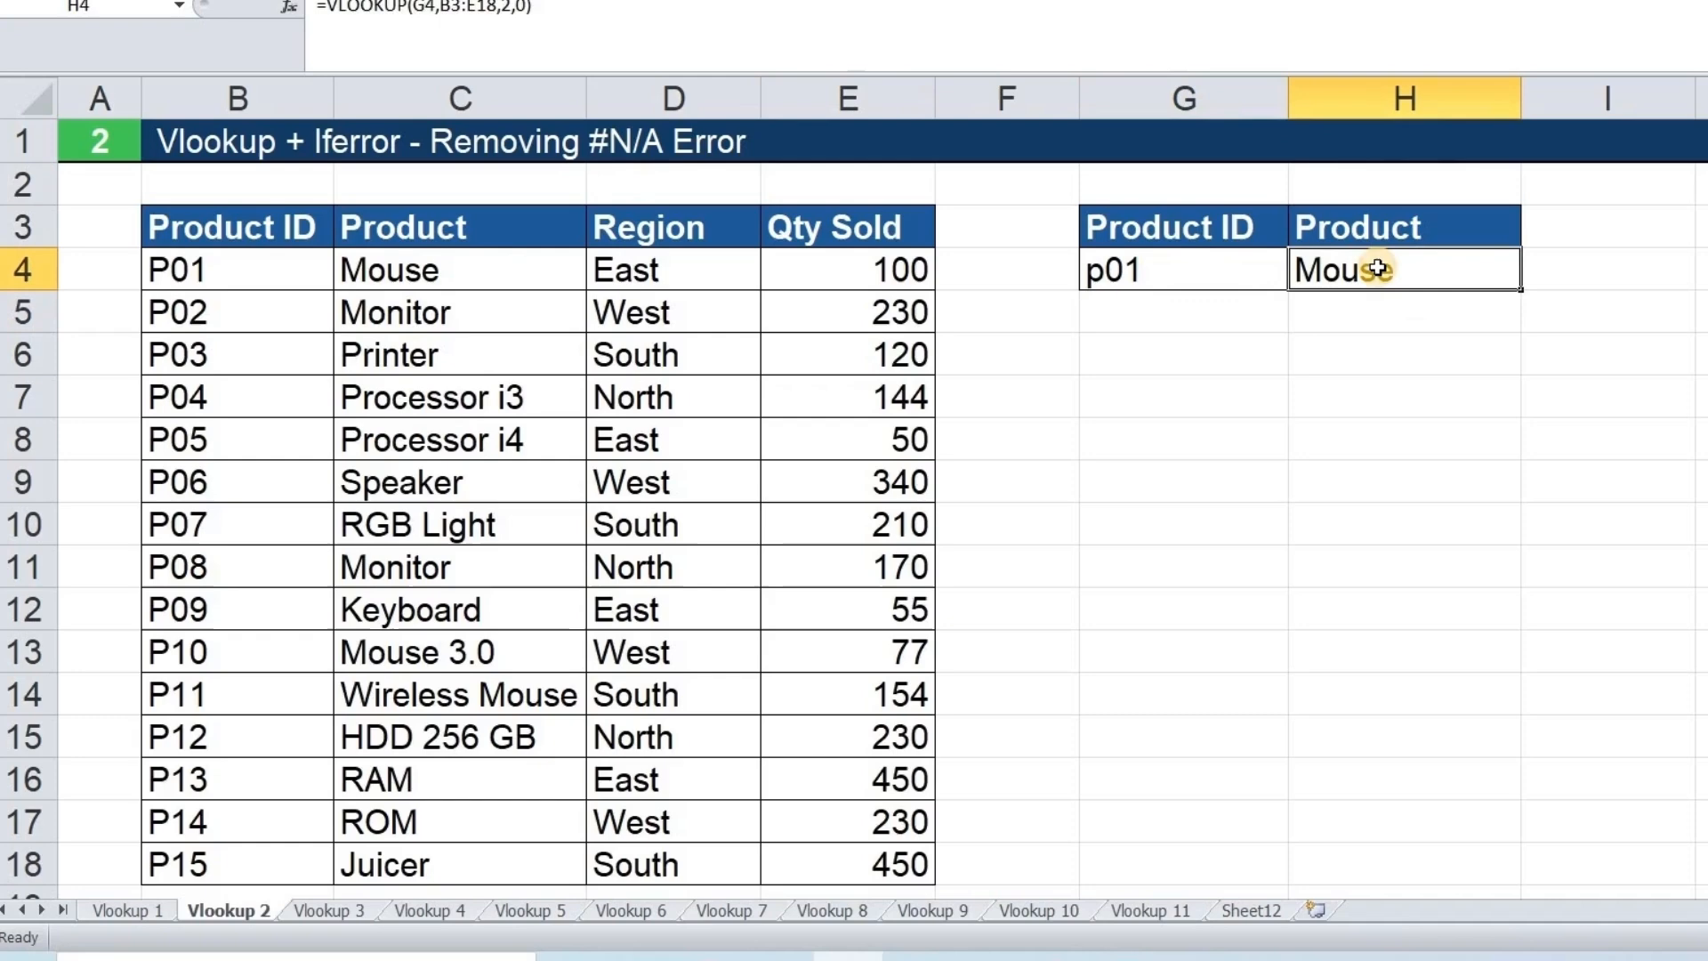
left_click(1223, 274)
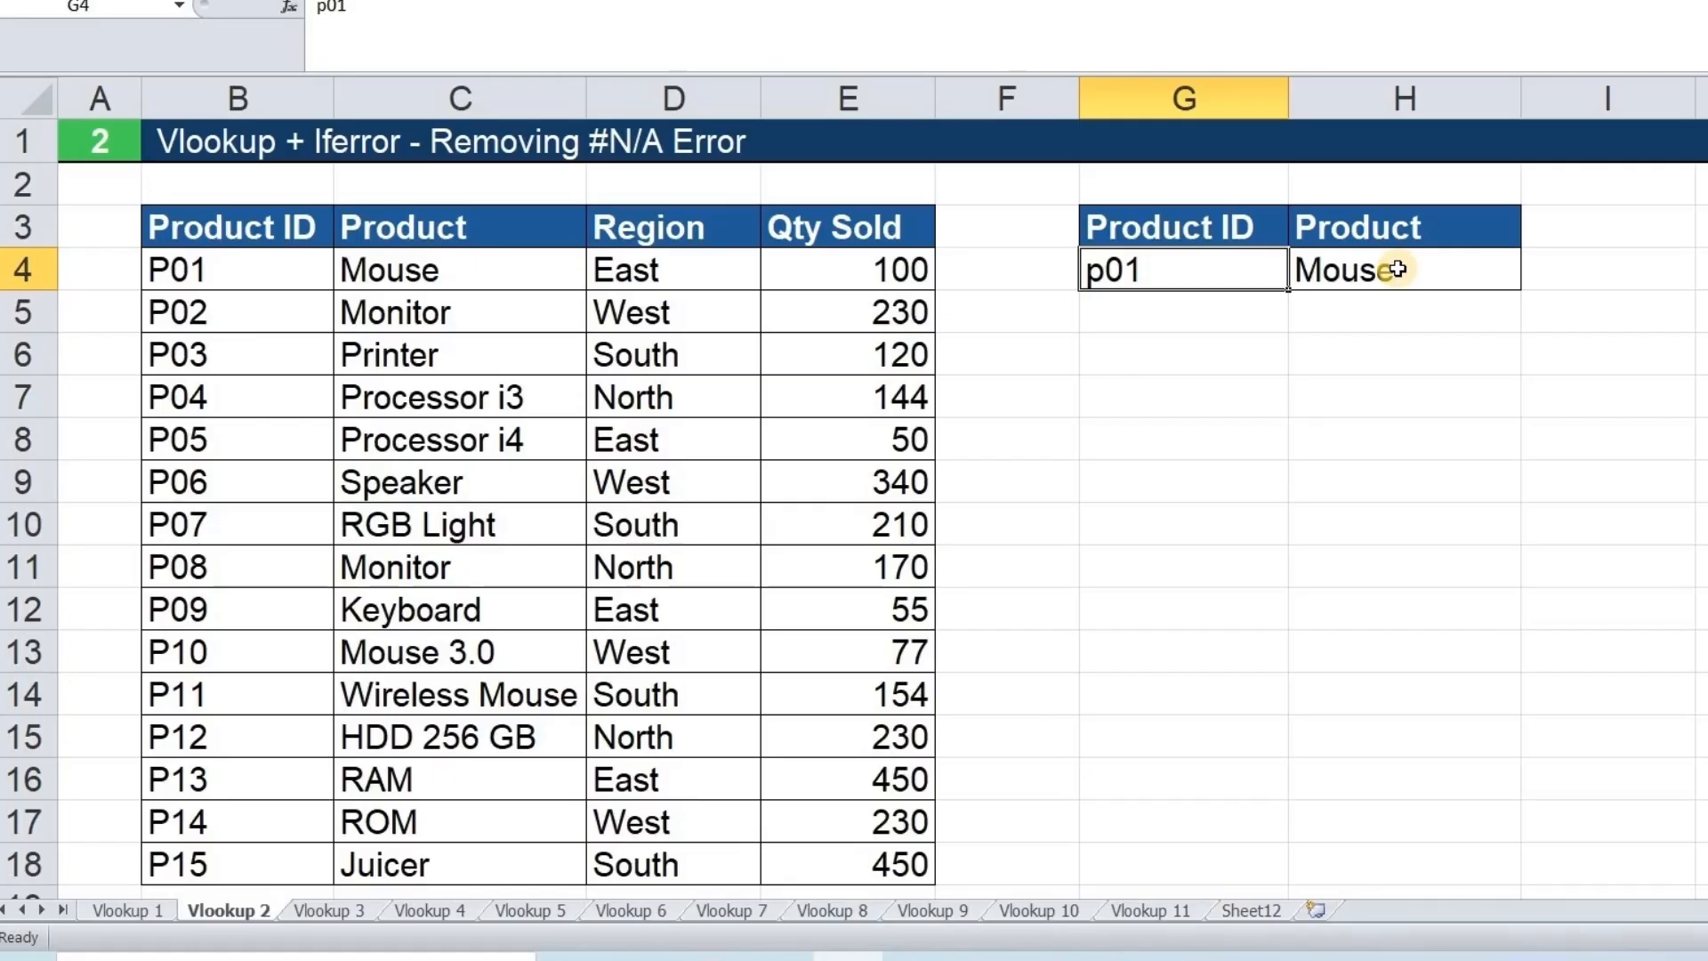
type("=")
key("BackSpace")
key("ctrl+z")
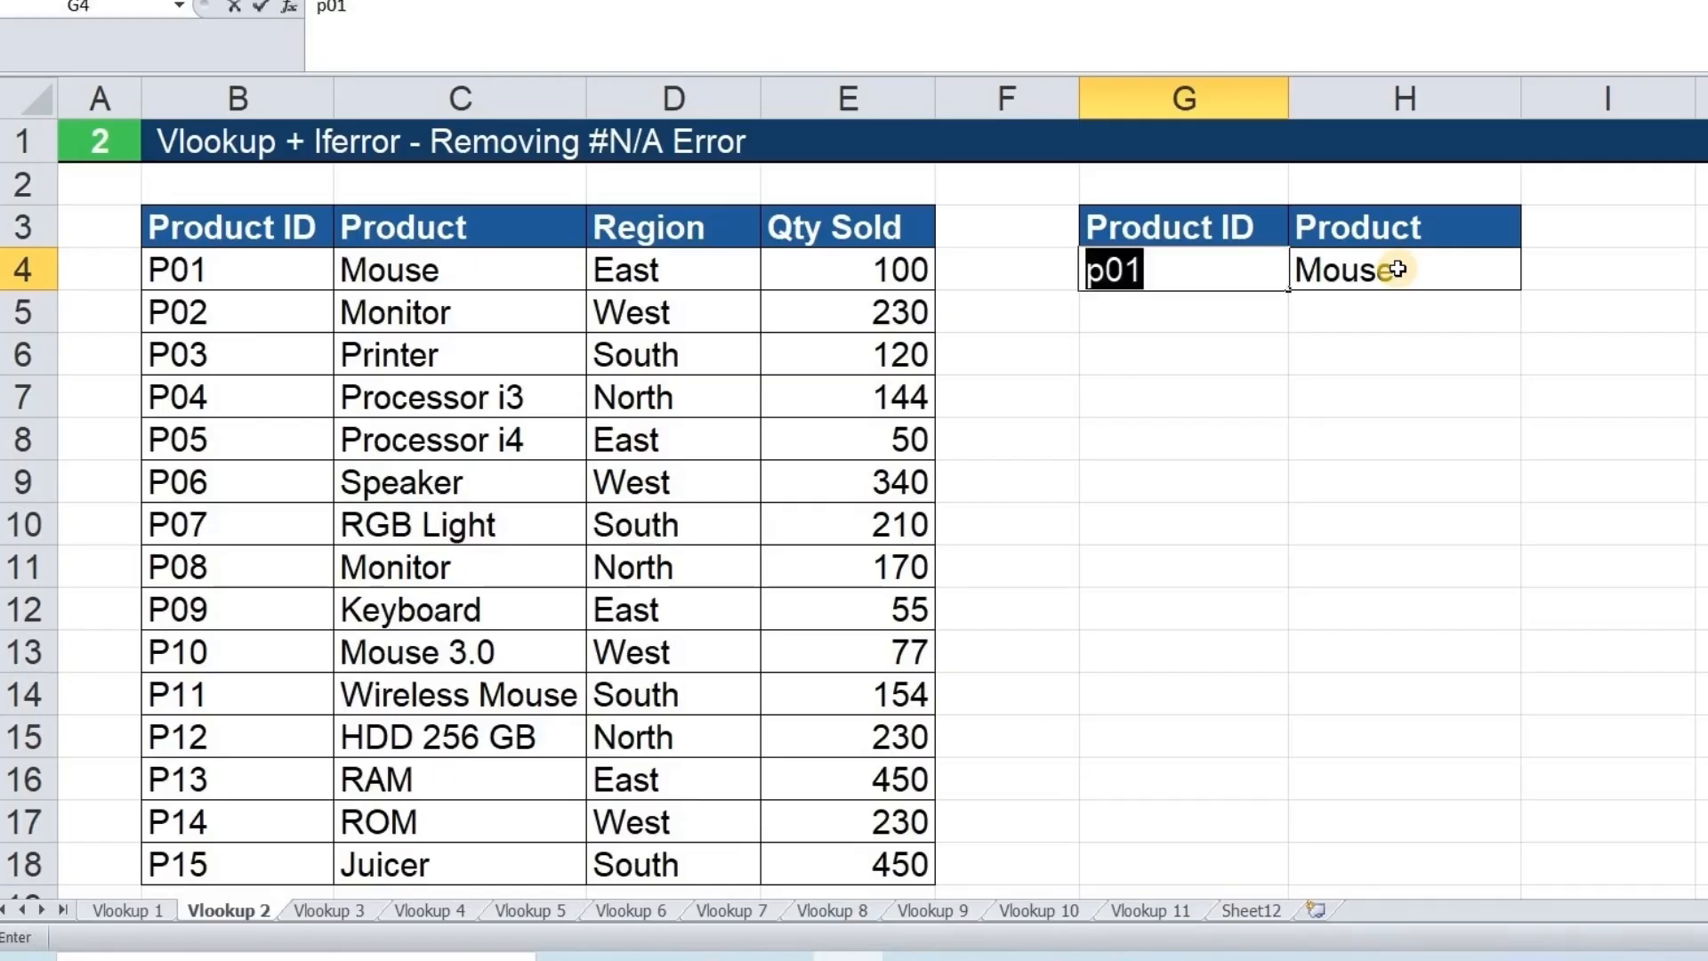
Replace the formula in H4 with a new VLOOKUP that uses G4 as the lookup value.
left_click(1397, 269)
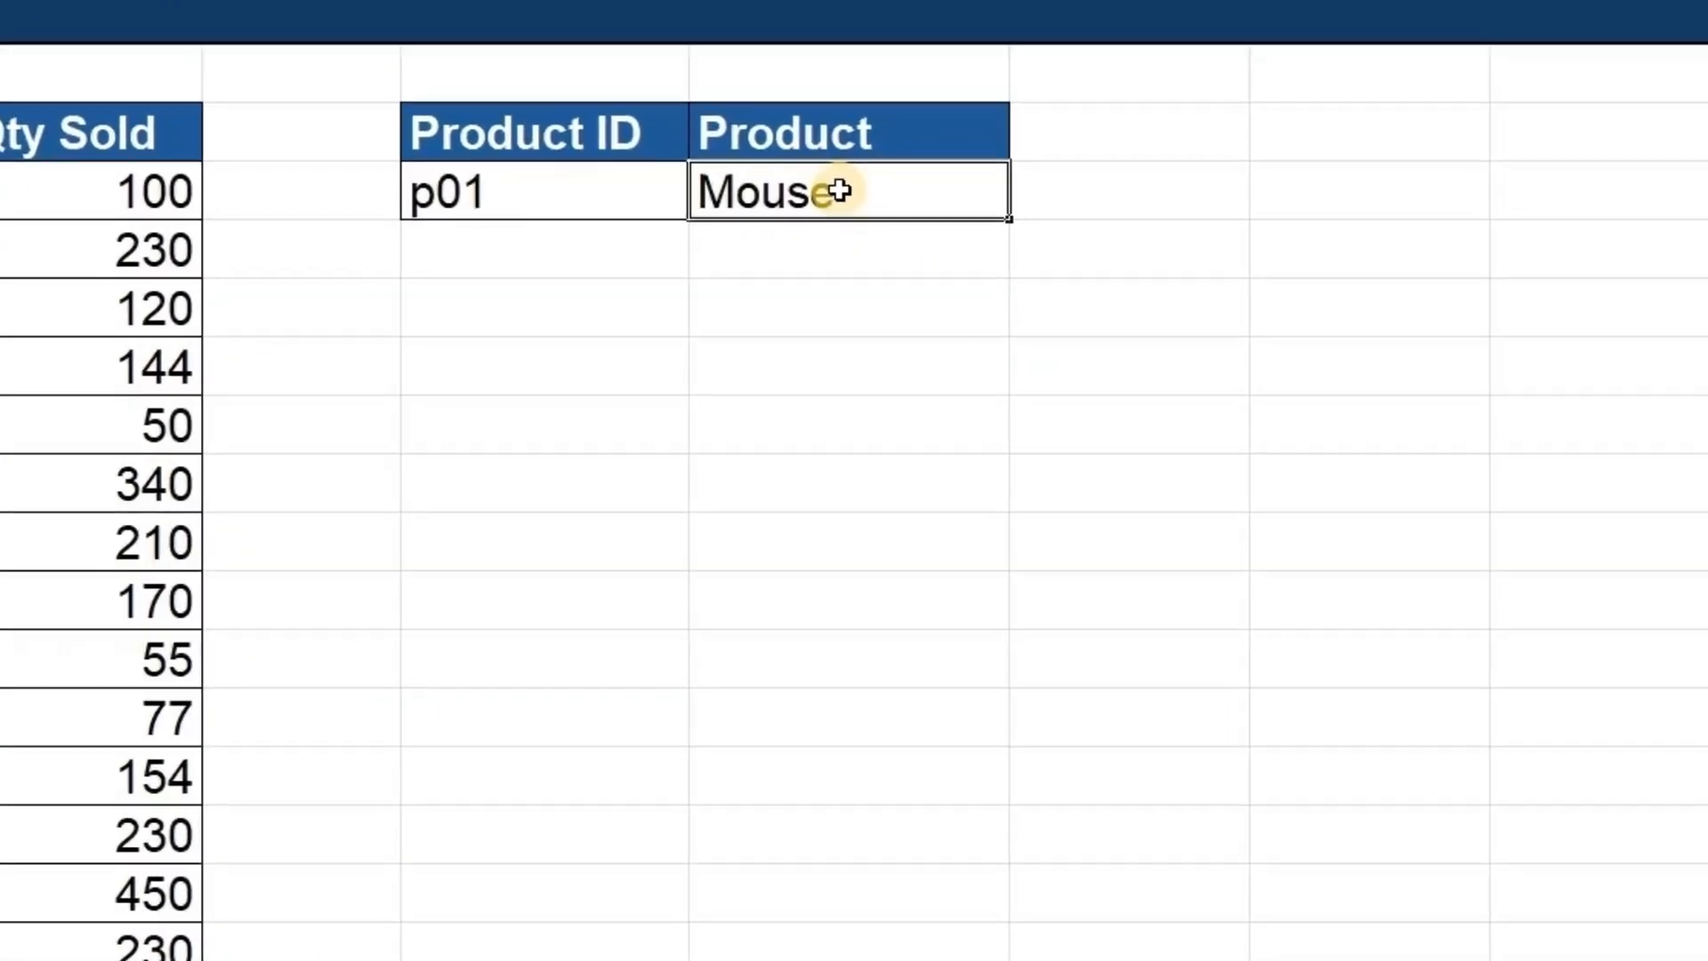
type("=")
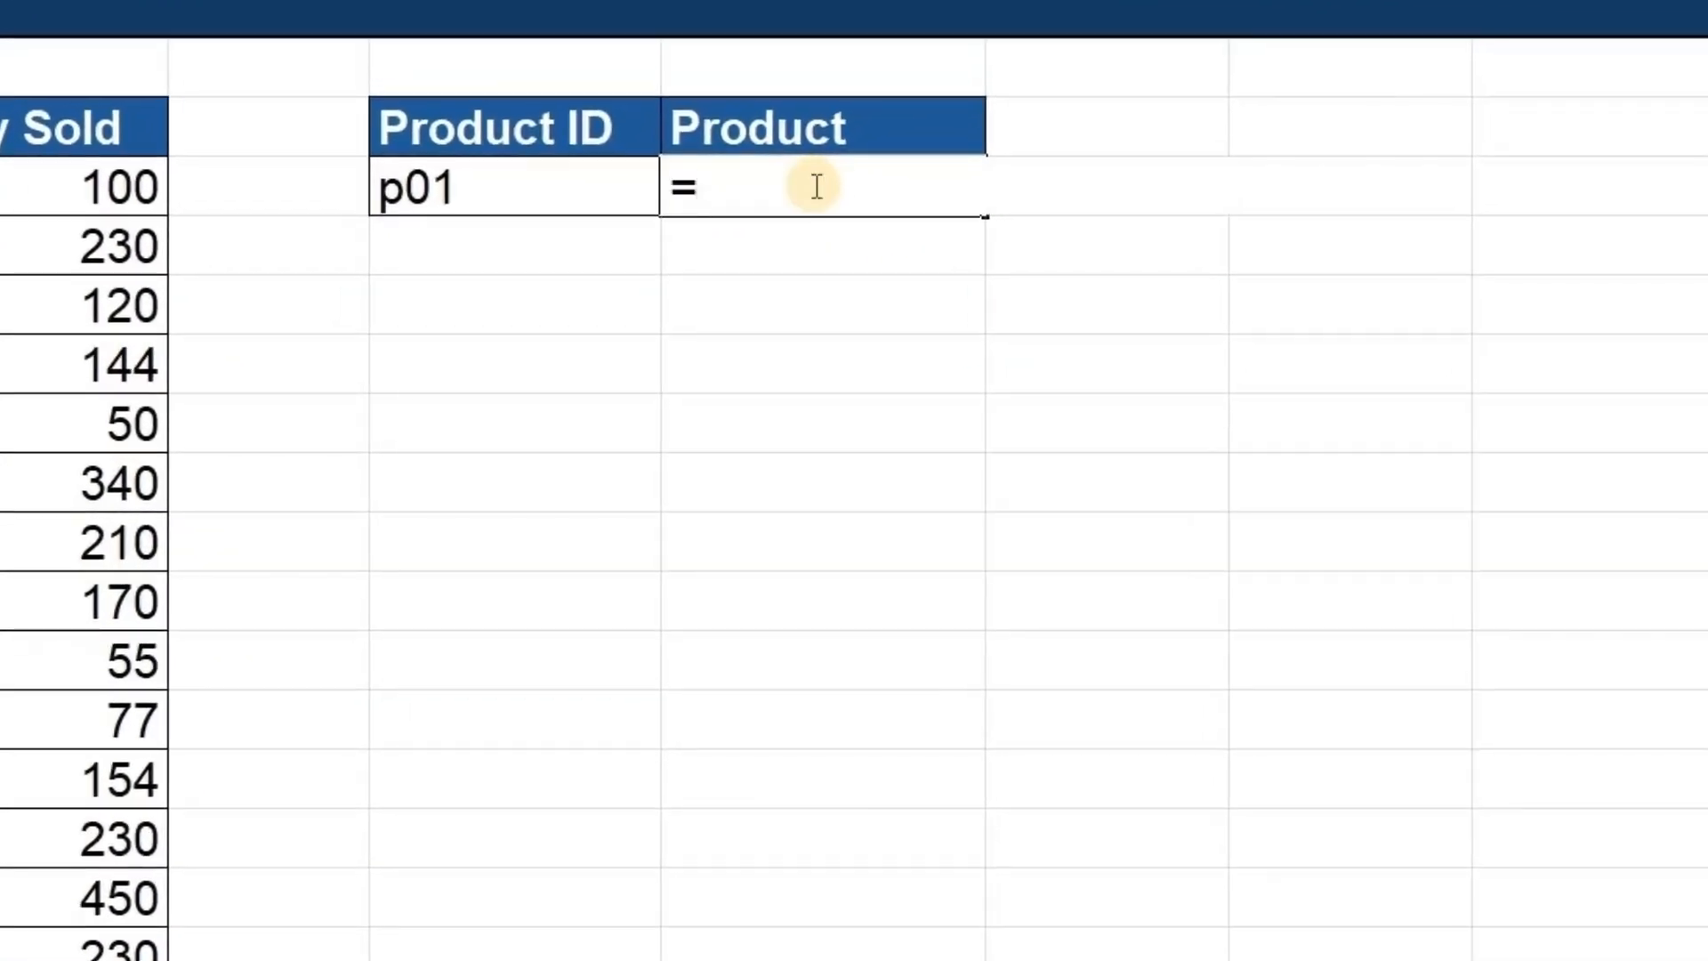
type("vloo")
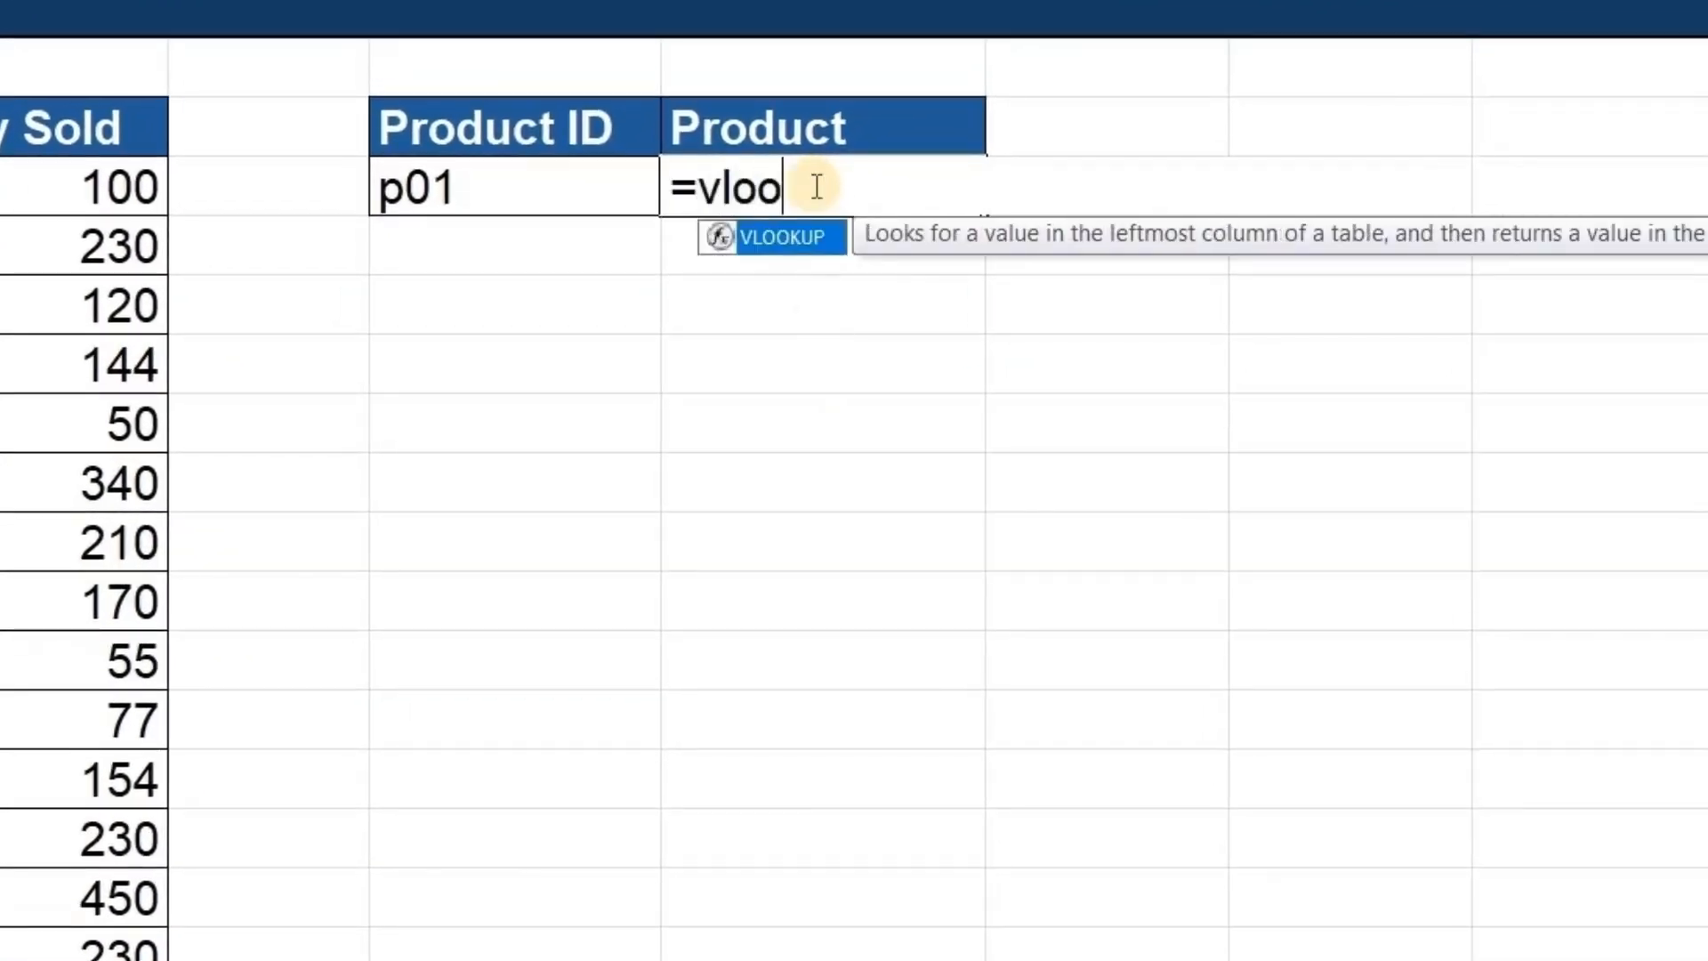
key("Tab")
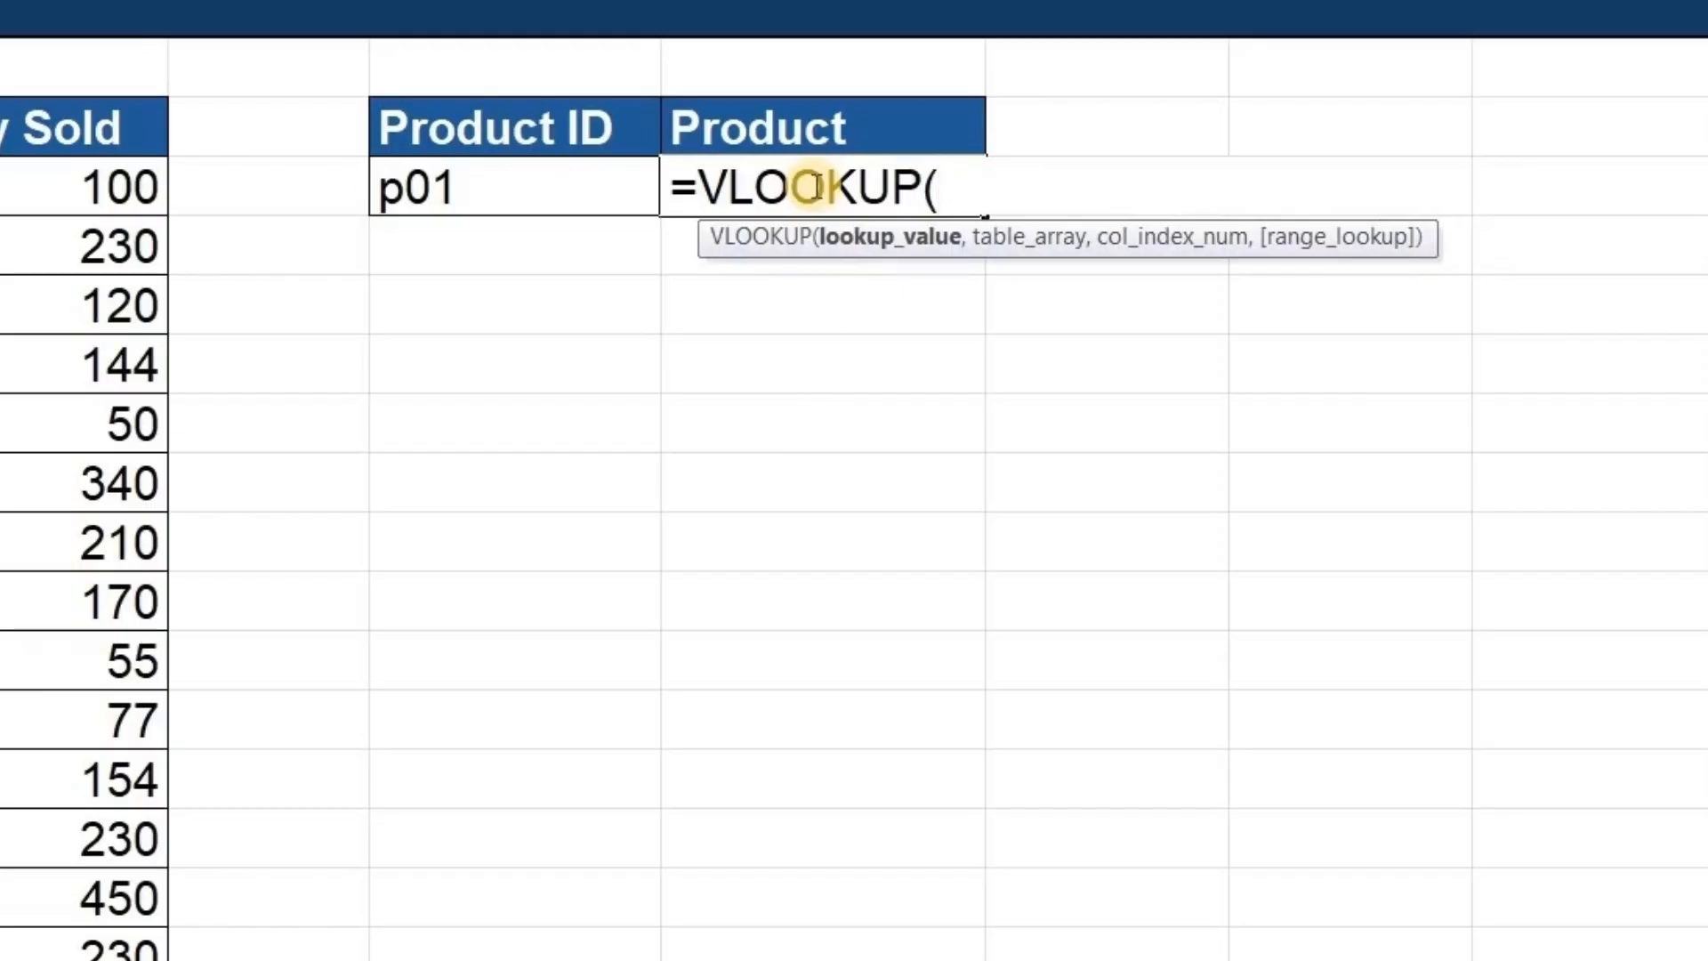
key("Left")
type(",")
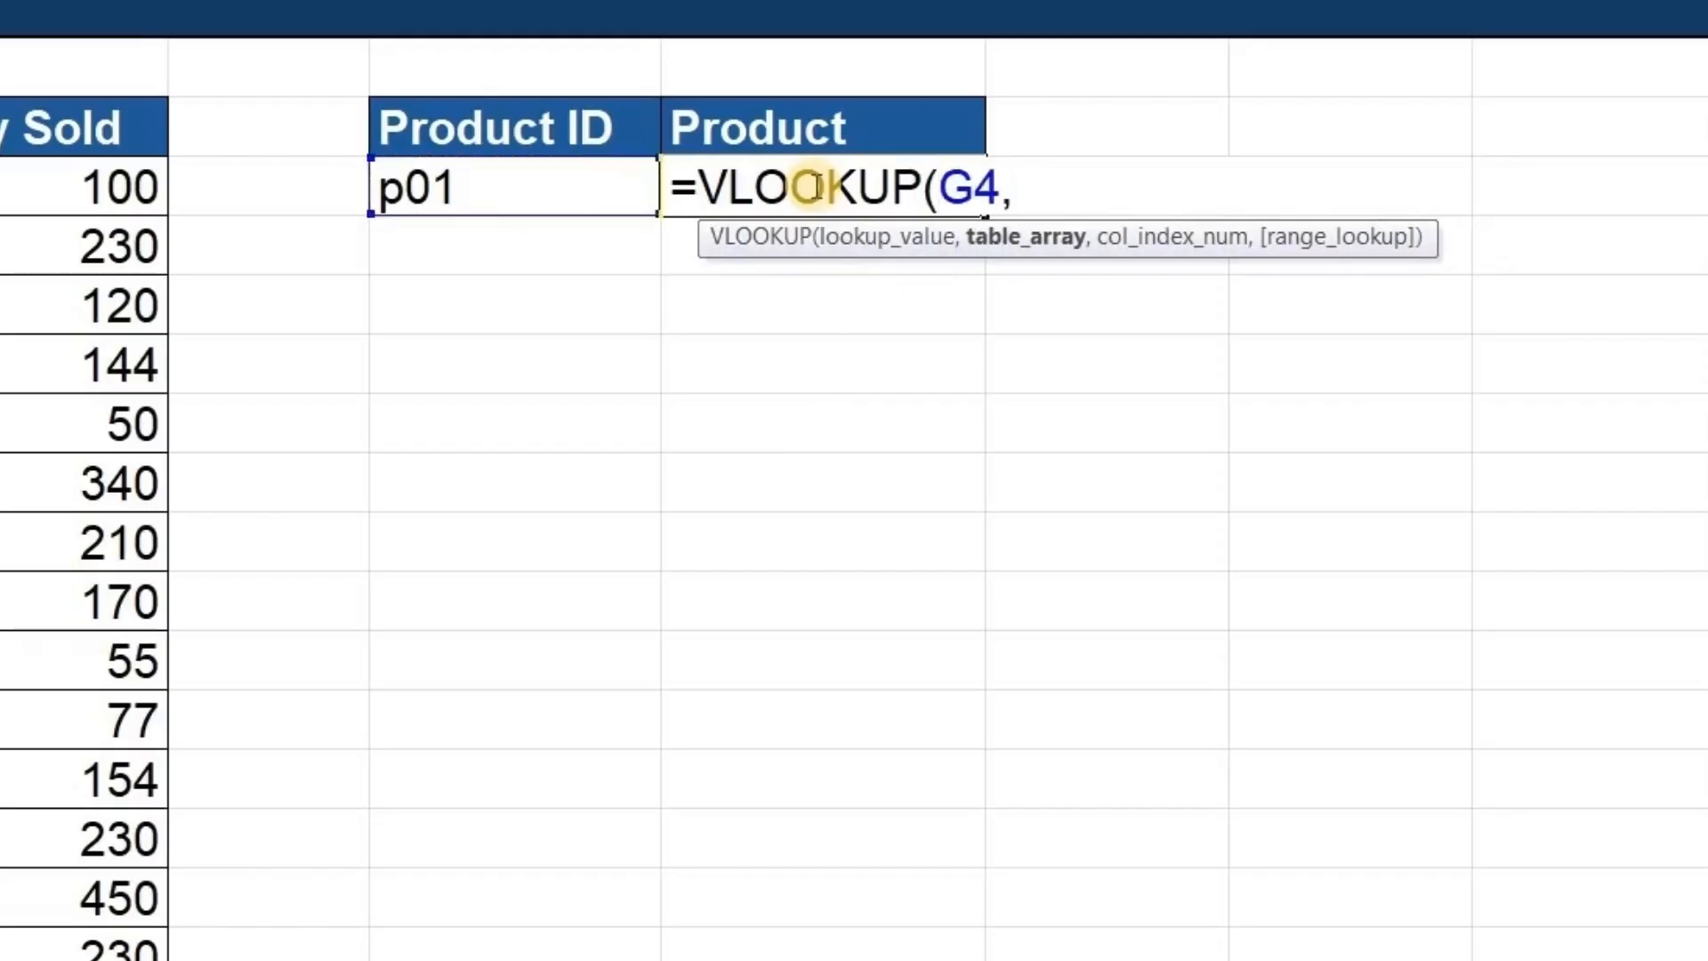
Select the product table B3:E18, including its headers, as the new H4 VLOOKUP's table array.
key("Left")
key("Left")
key("Left")
key("Left")
key("Left")
key("Left")
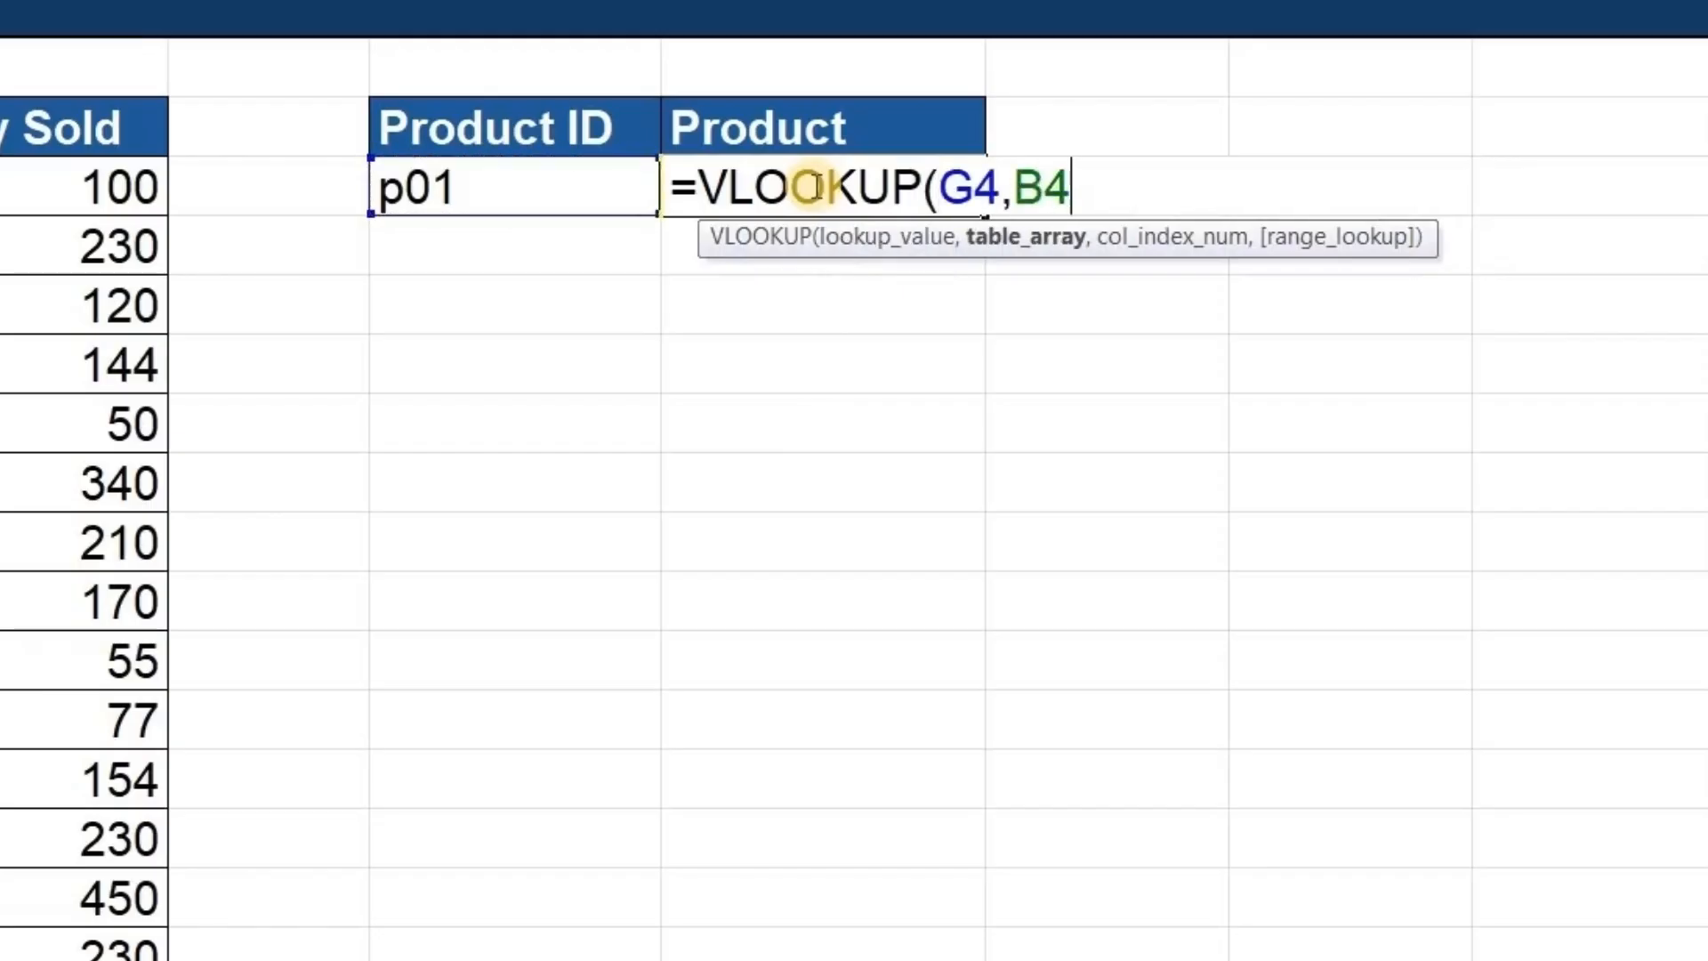
key("Up")
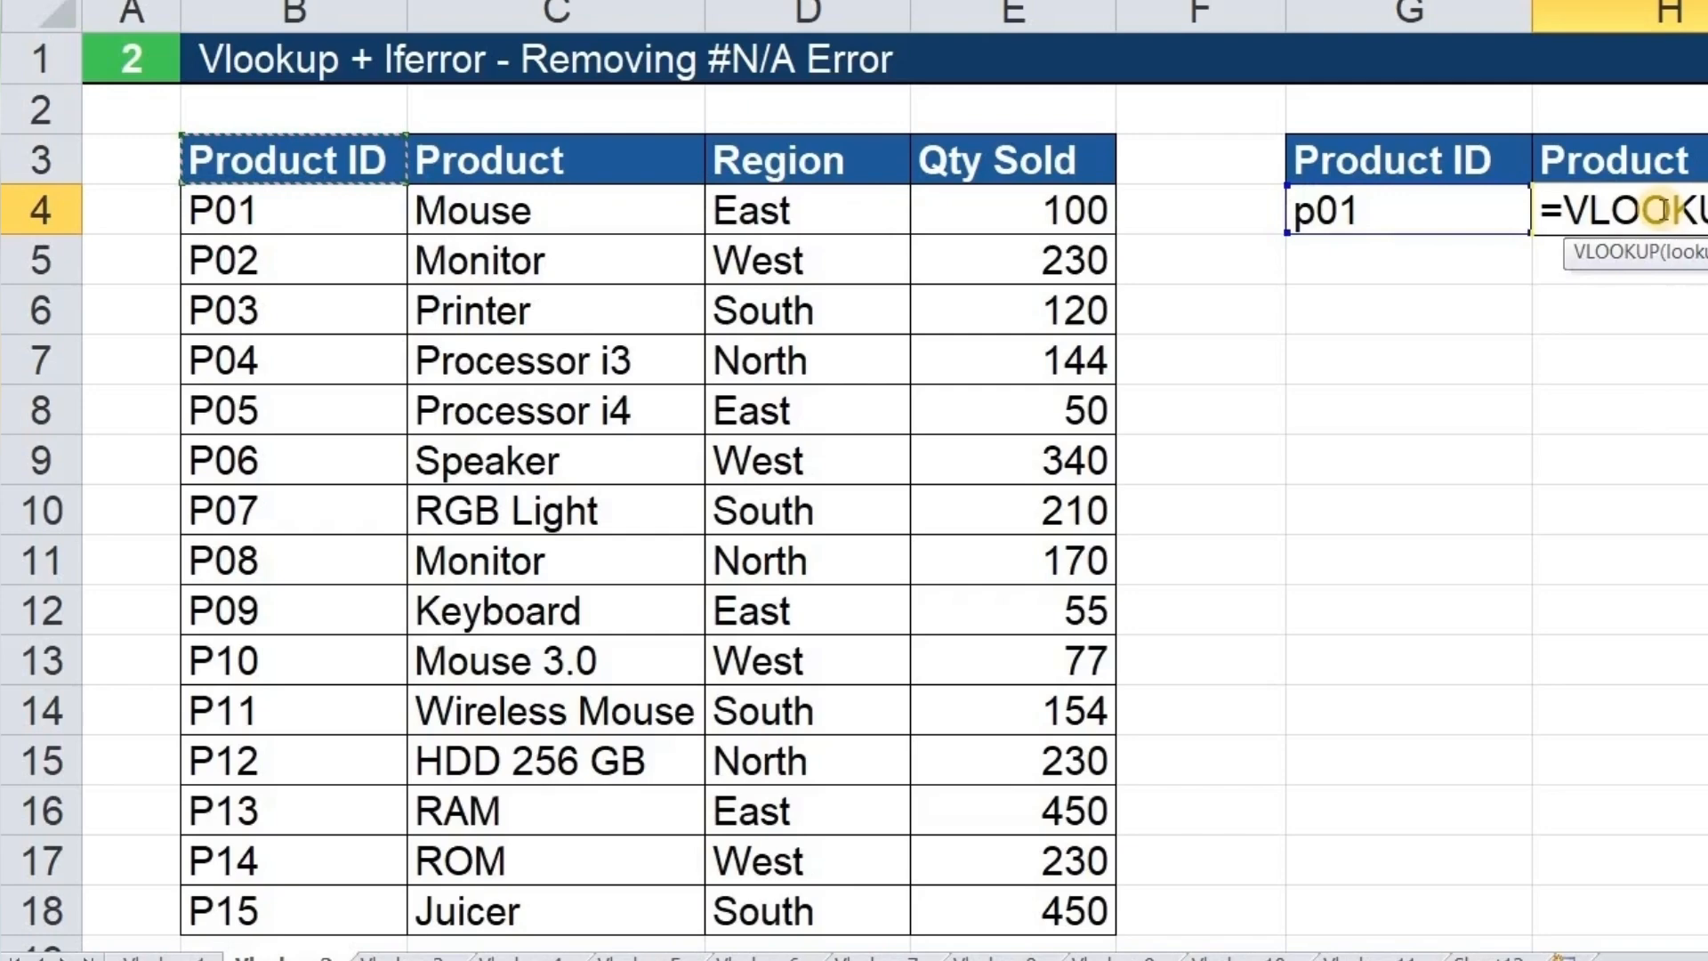
key("ctrl+shift+Down")
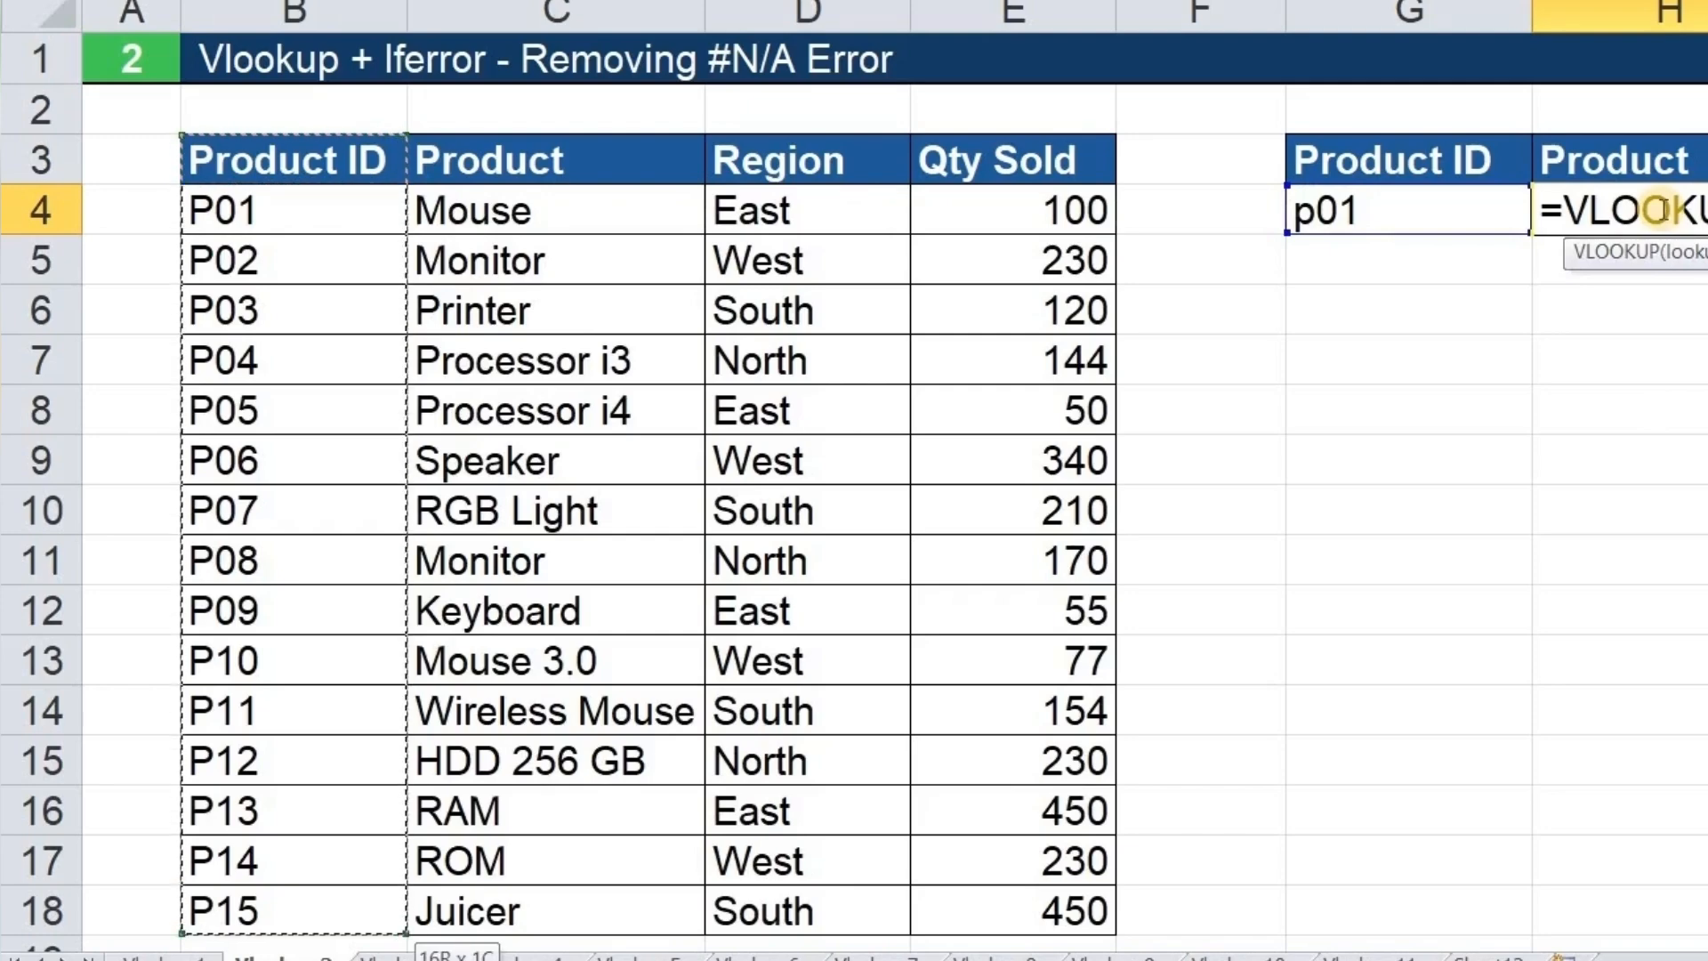
key("ctrl+shift+Right")
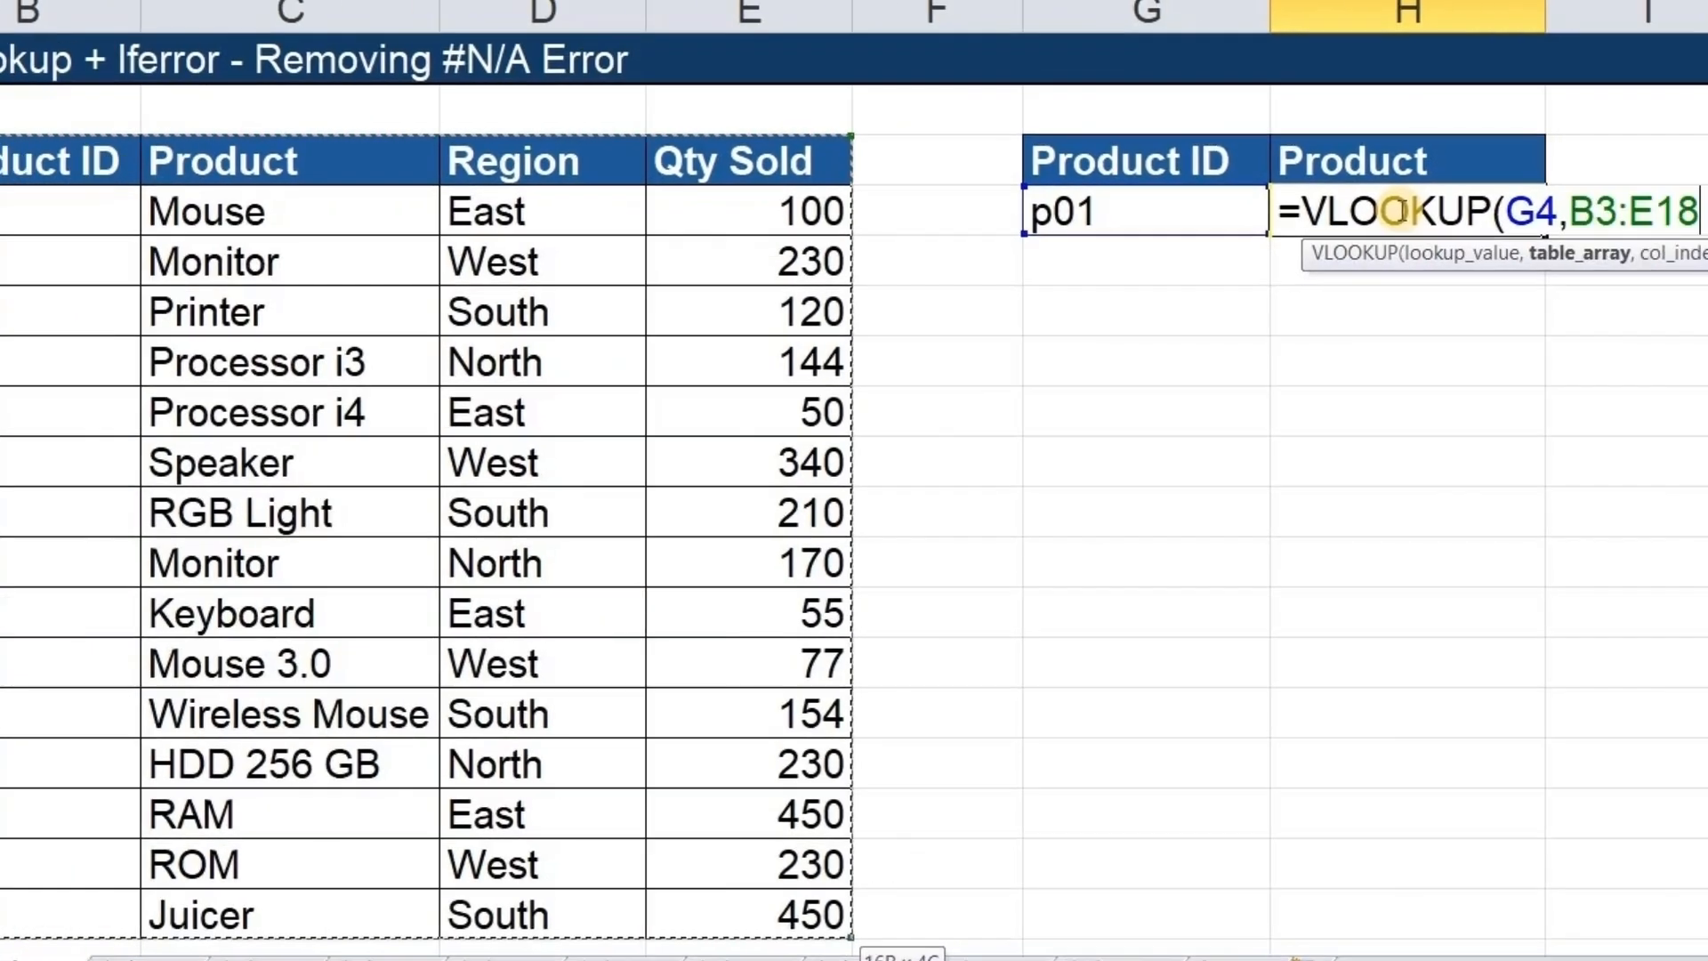
type(",")
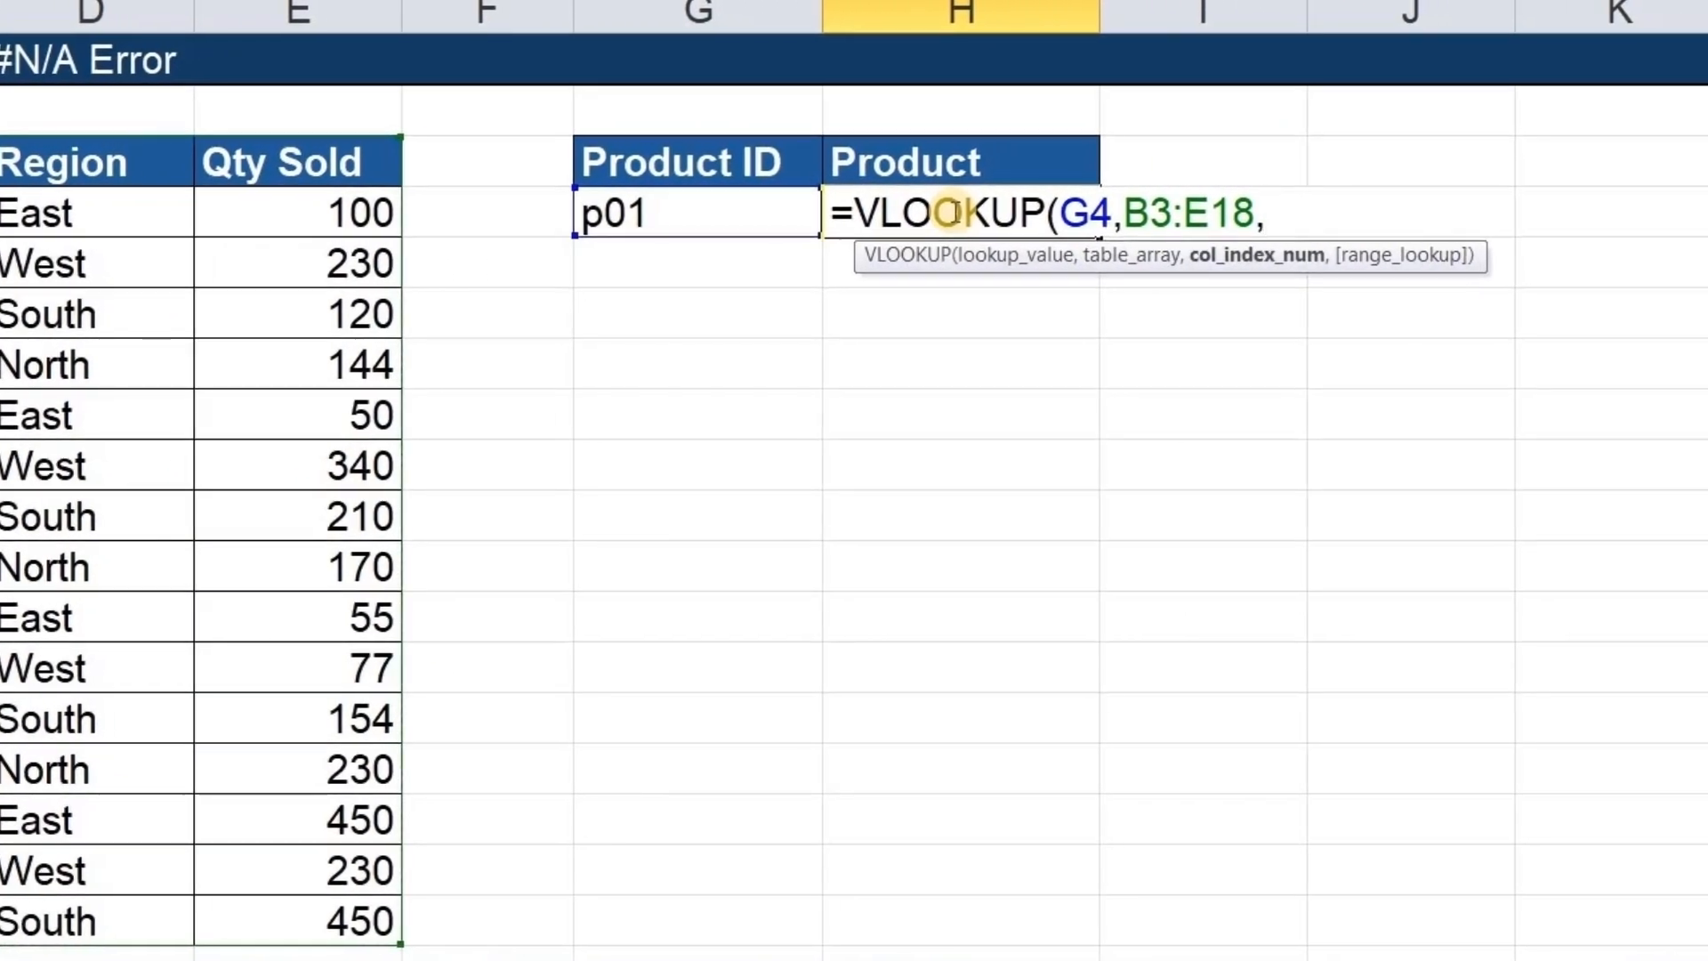
Finish the new H4 VLOOKUP by returning column 2 with exact match 0.
type("2,0")
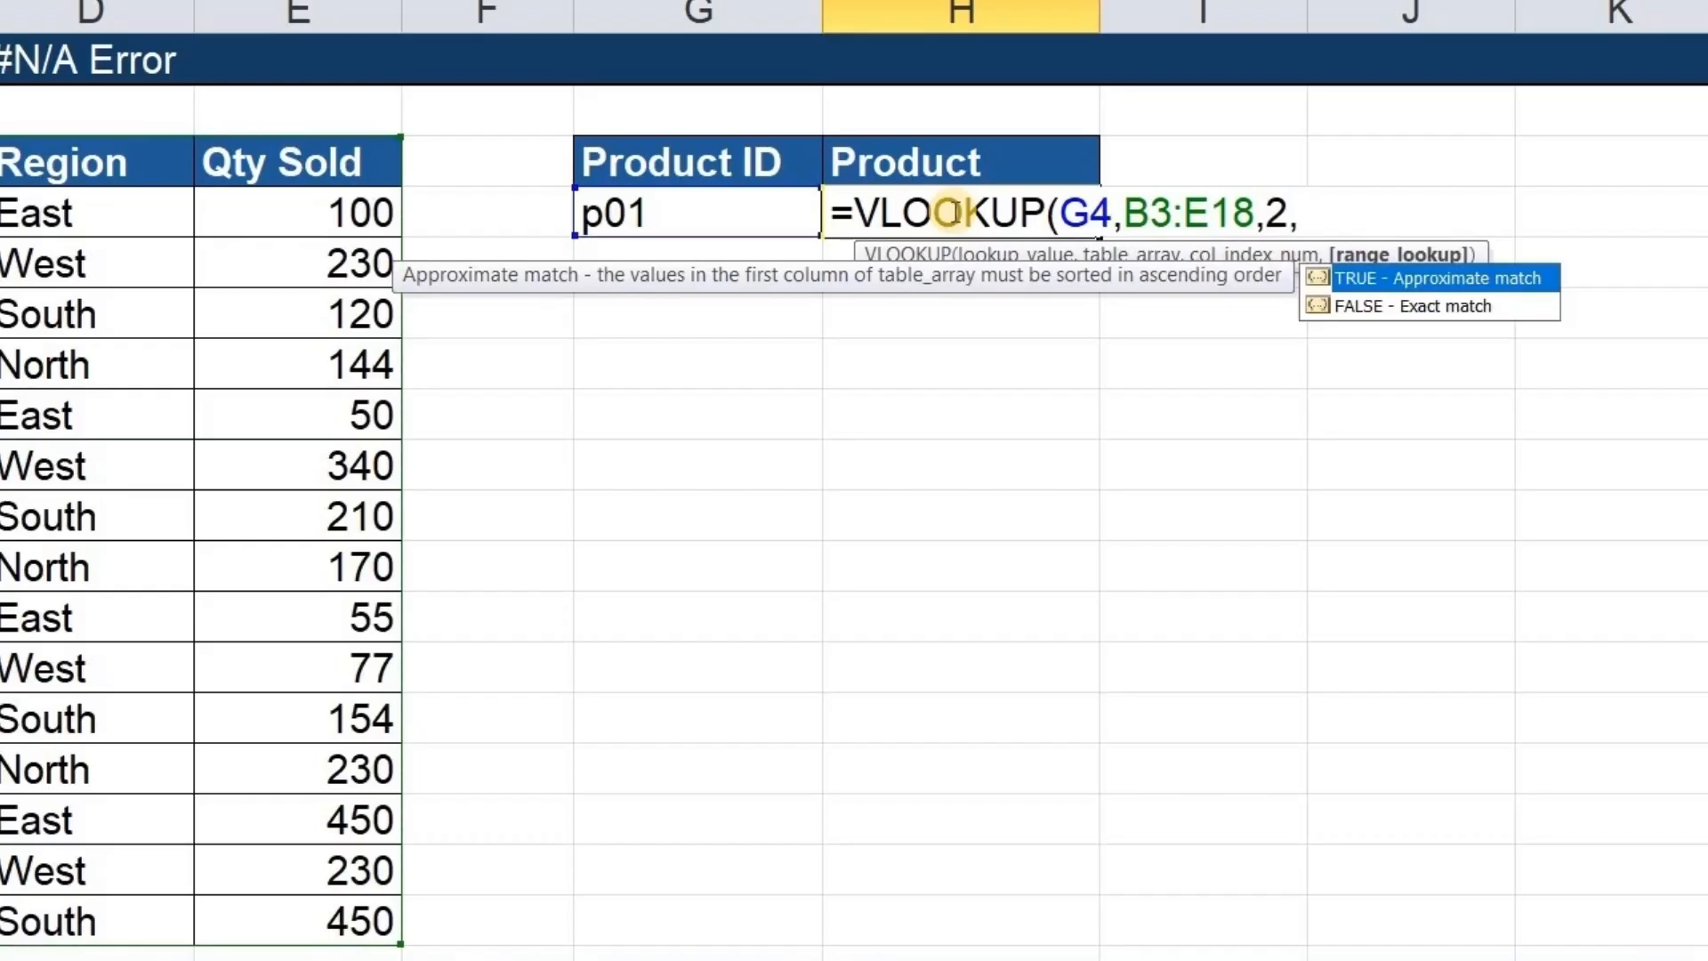
type(")")
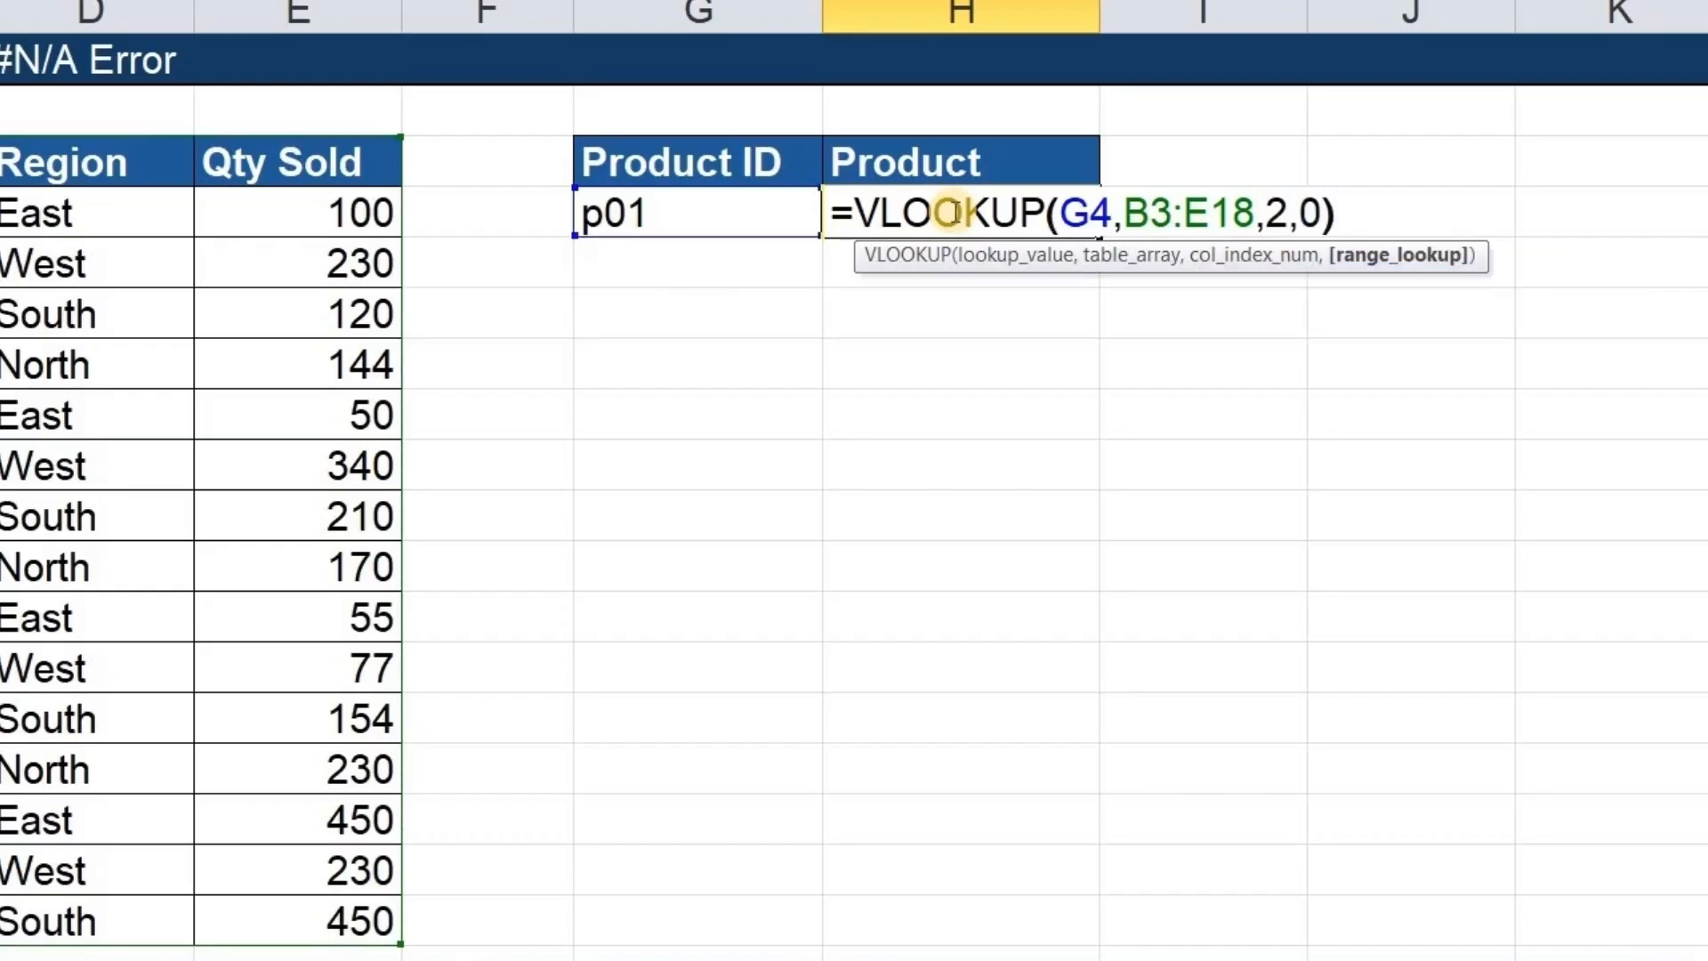
key("Return")
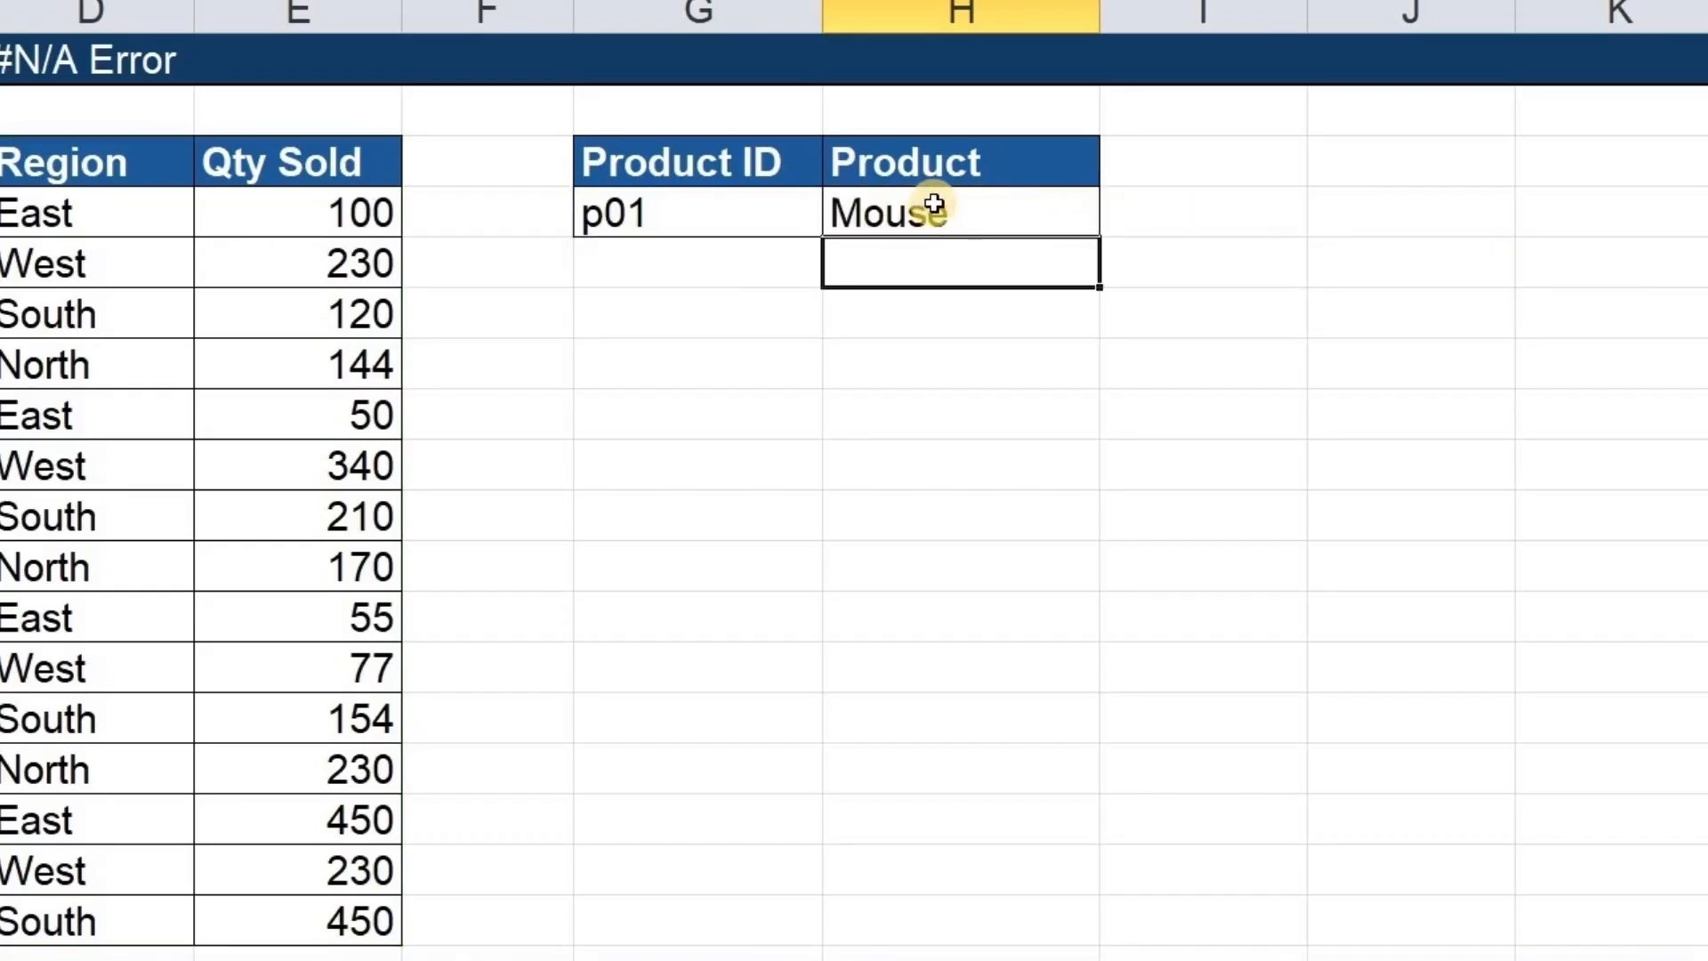
Wrap the existing VLOOKUP in H4 in an IFERROR function, up to the start of its value_if_error argument.
left_click(934, 204)
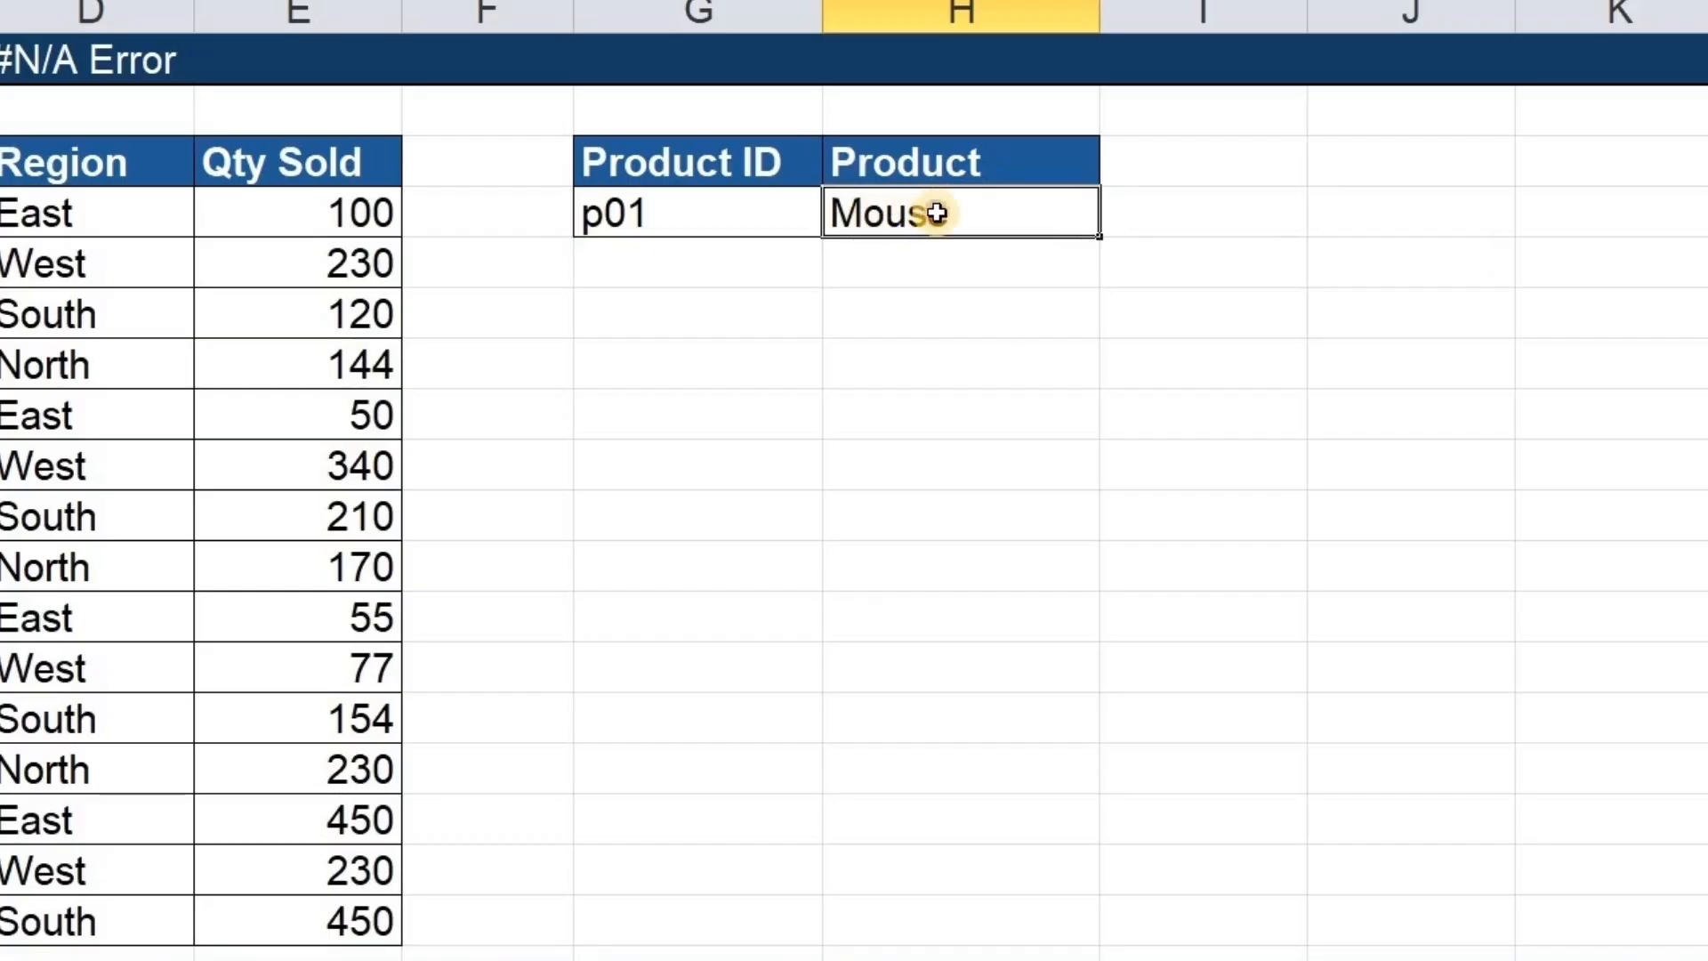
double_click(936, 218)
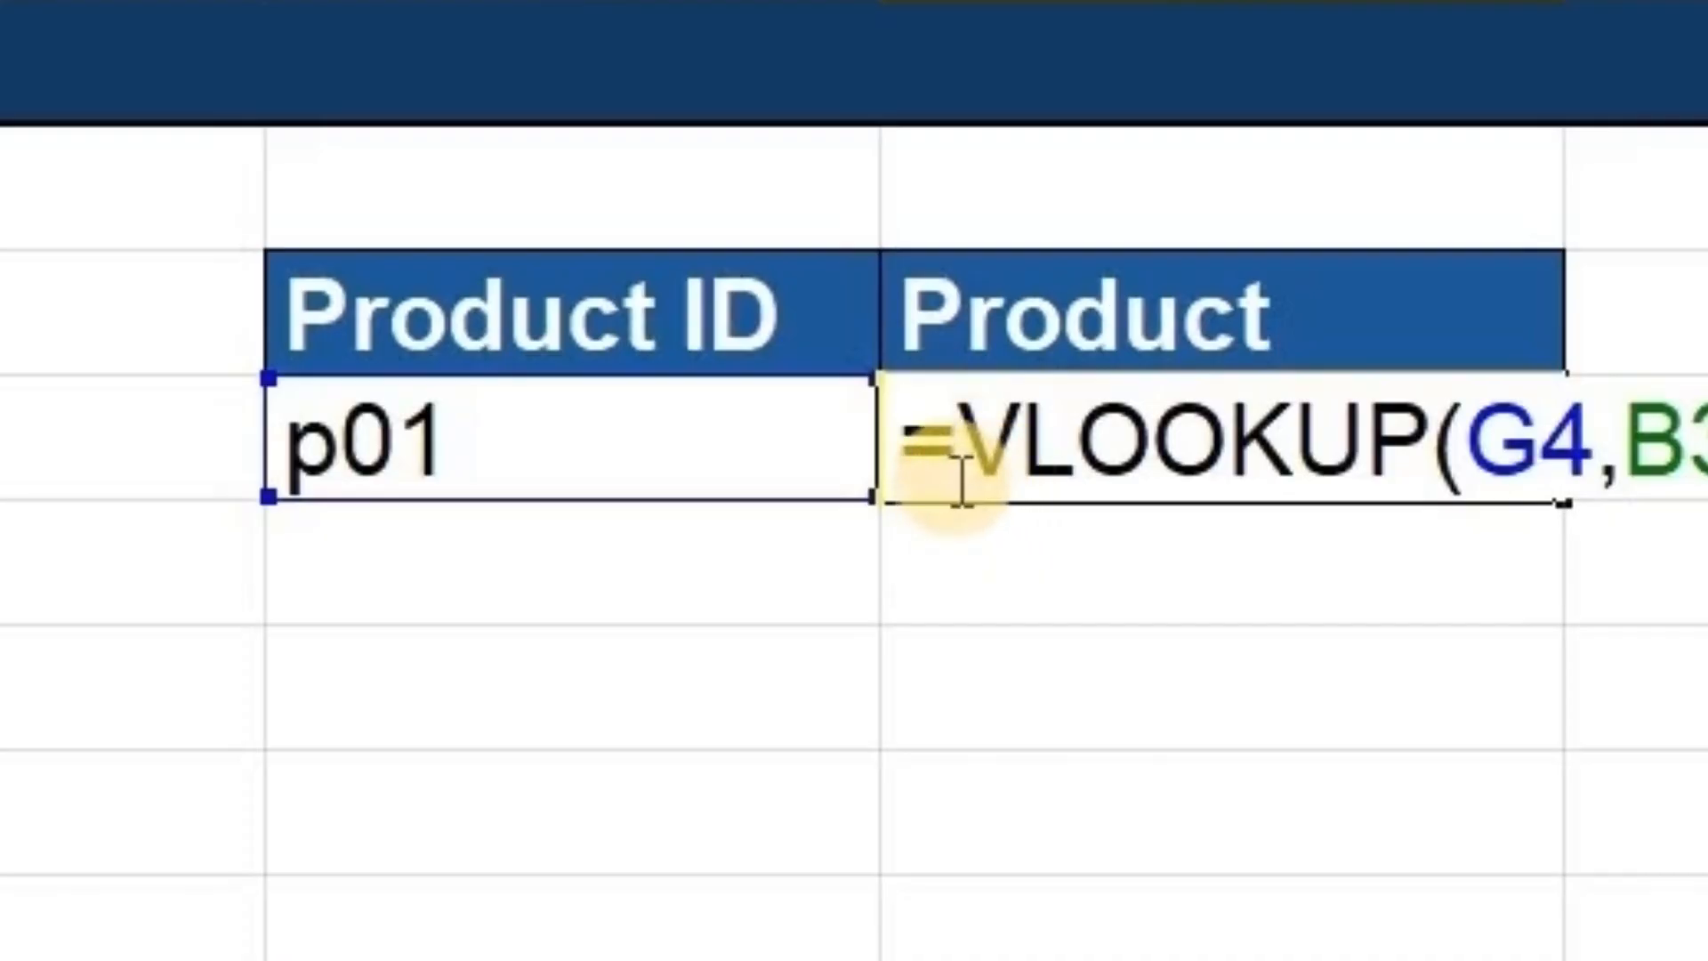
left_click(961, 442)
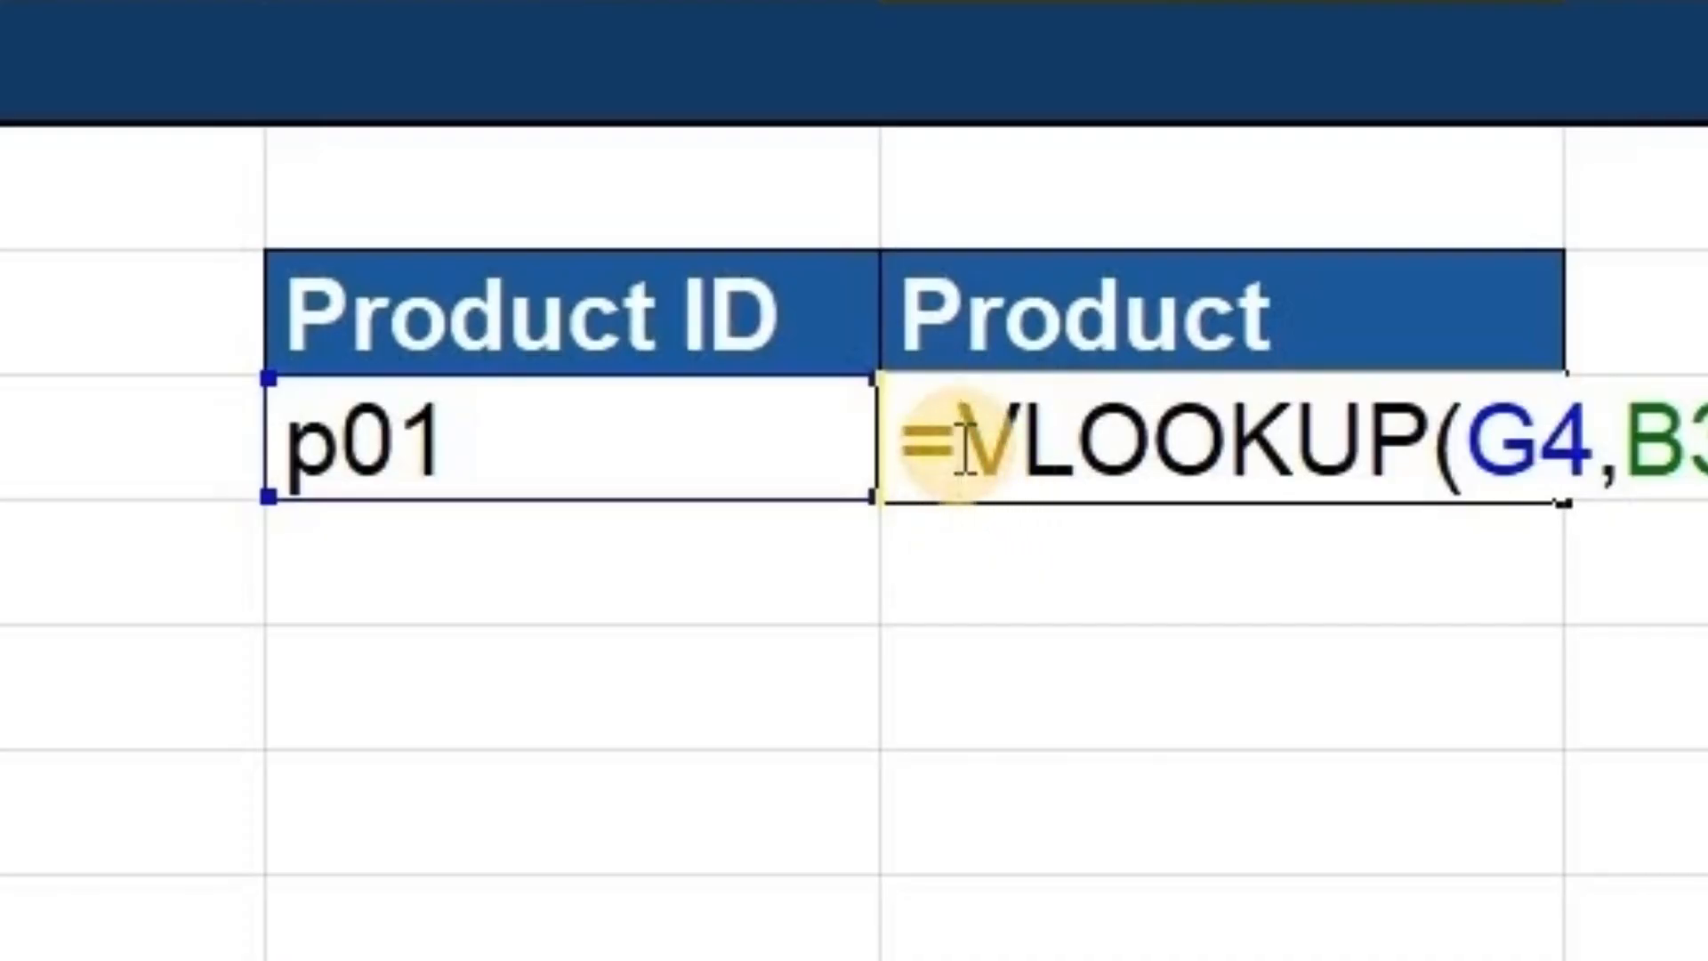
type("if")
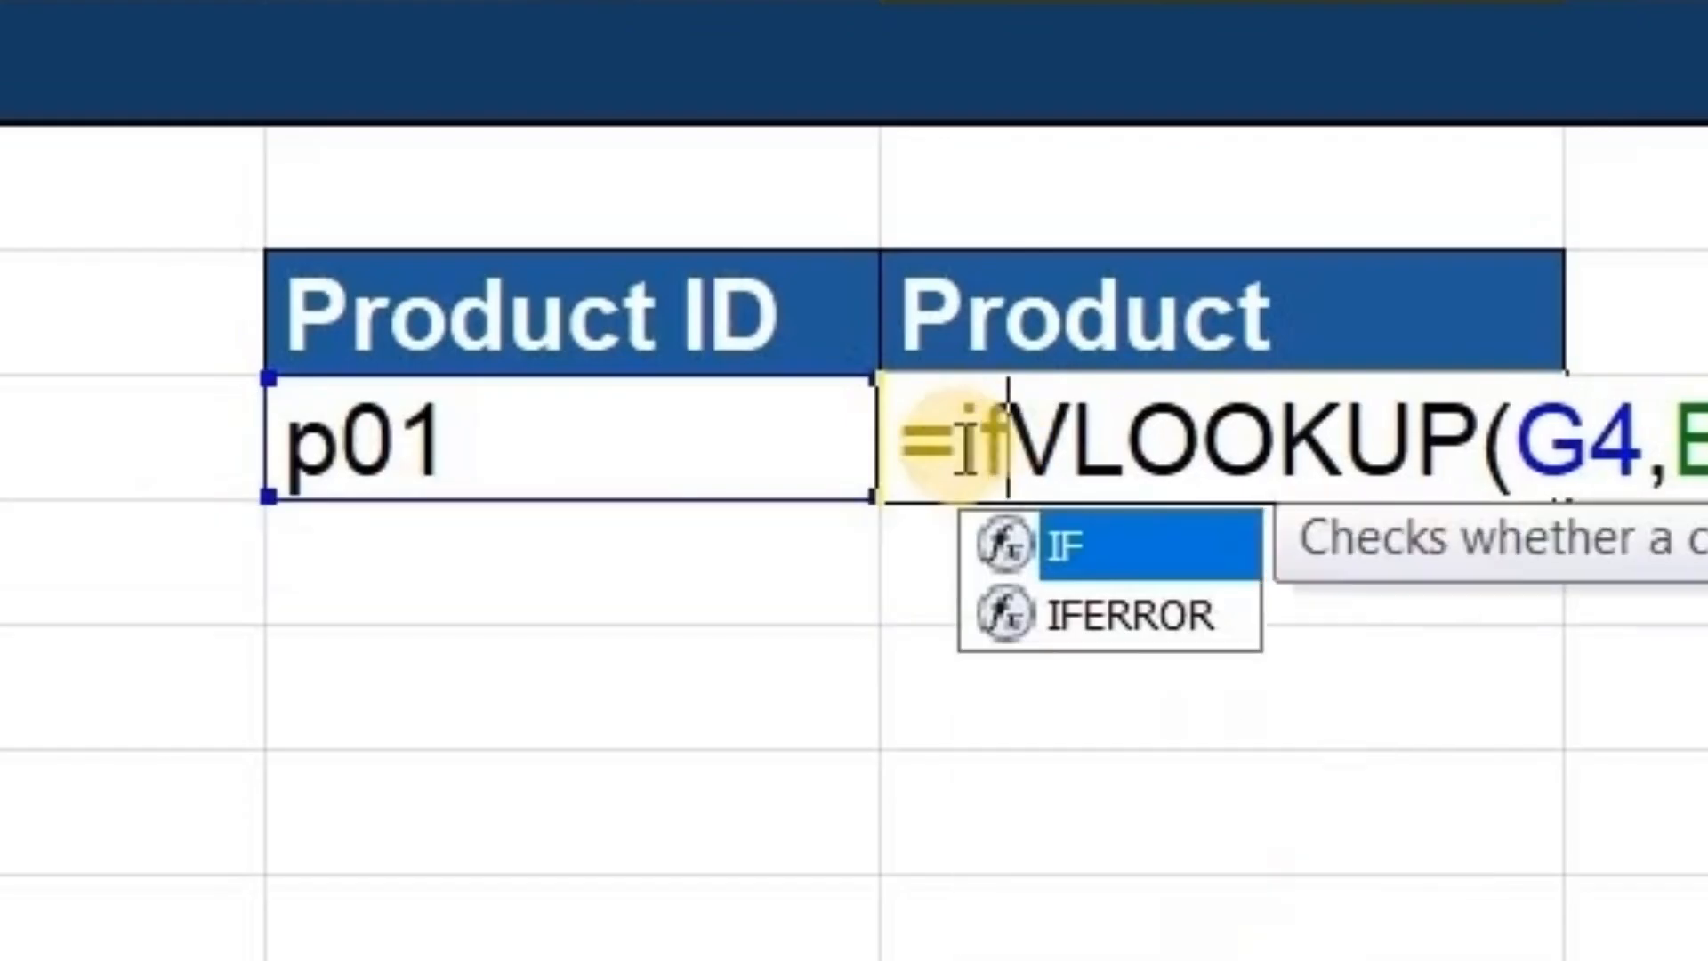
left_click(1148, 623)
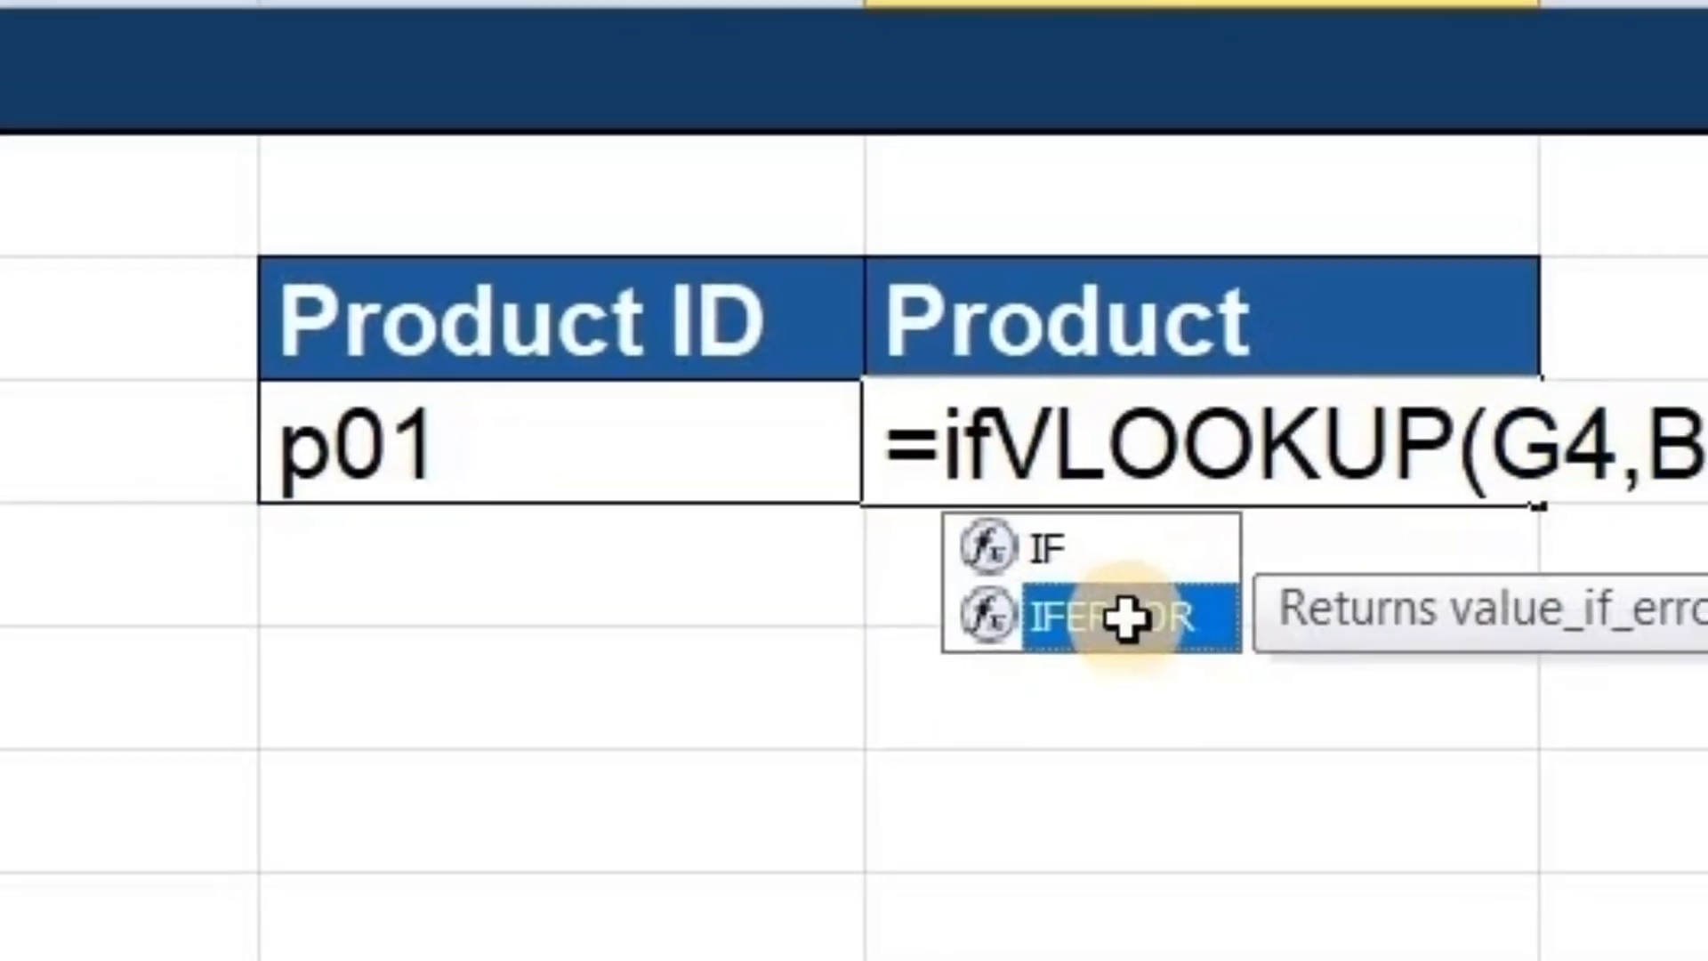
double_click(1148, 621)
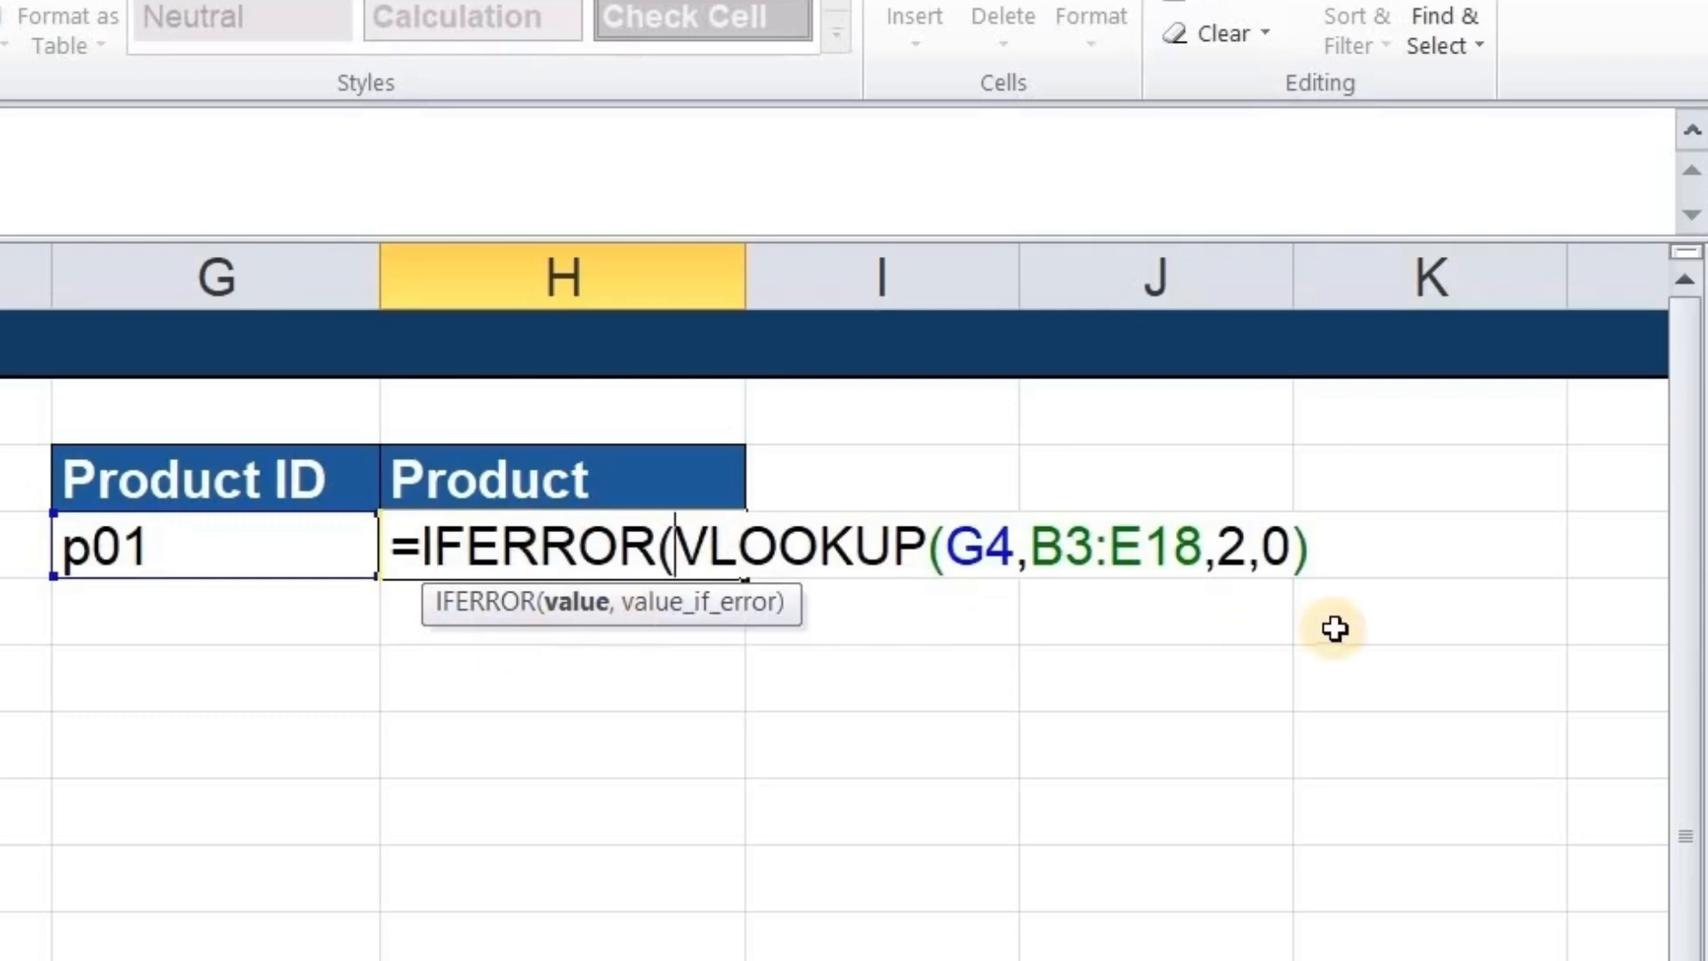
left_click(1319, 547)
type(",")
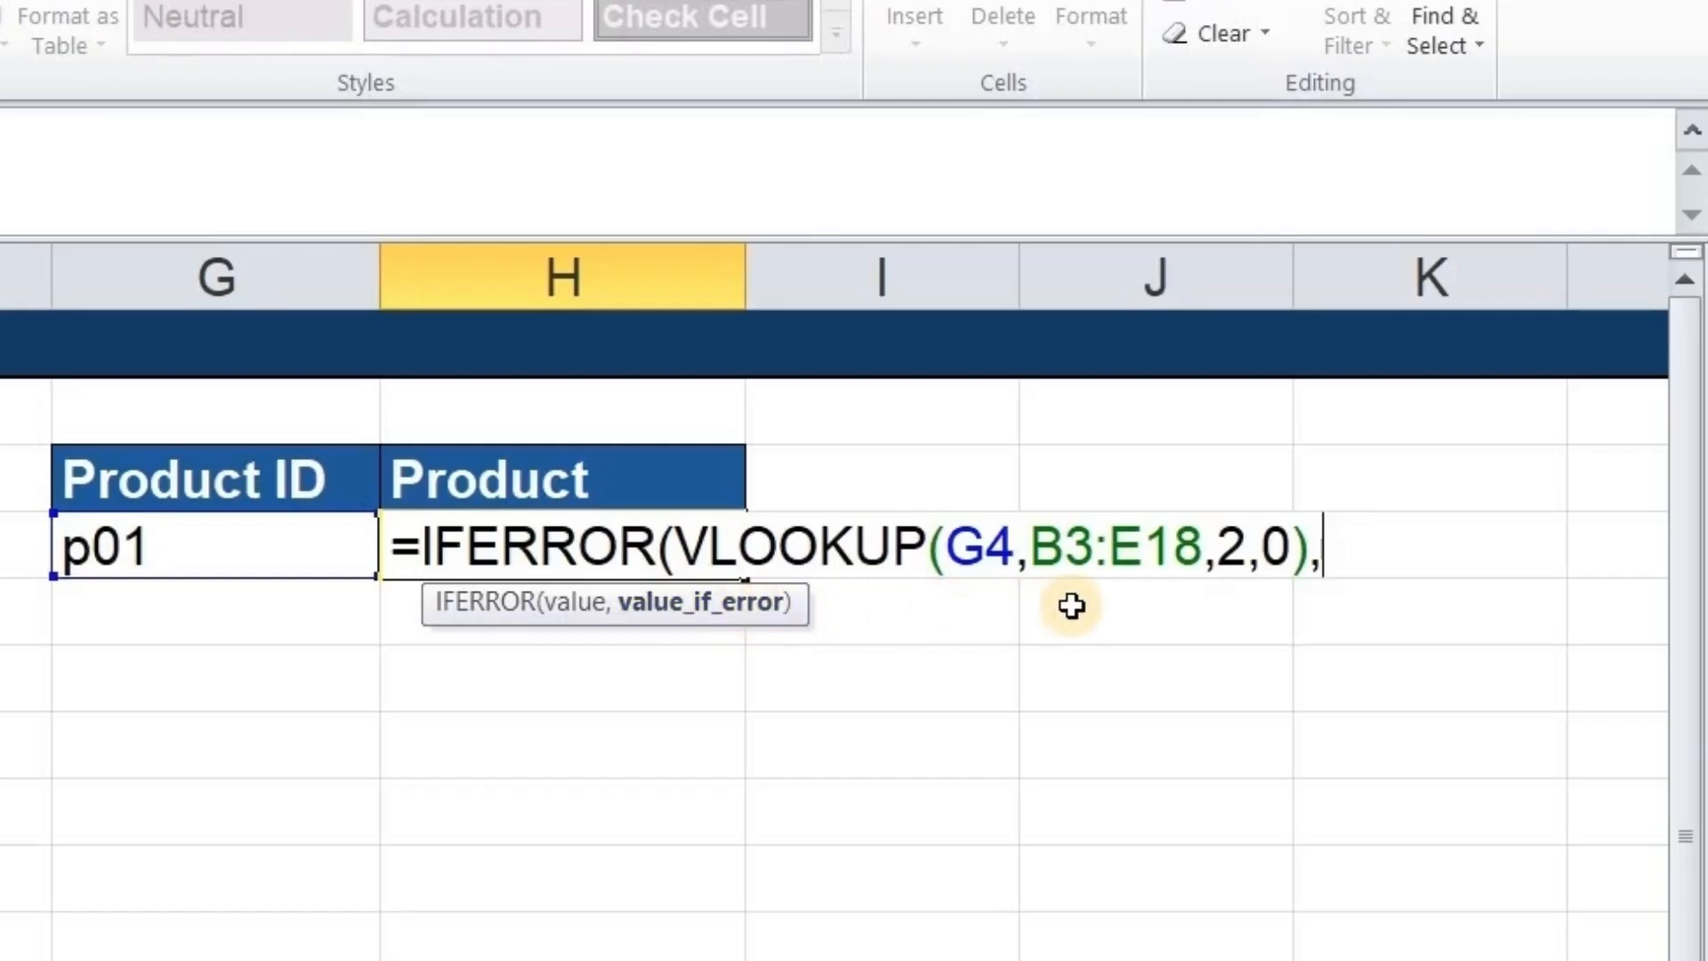
type("no")
key("BackSpace")
key("BackSpace")
type("No")
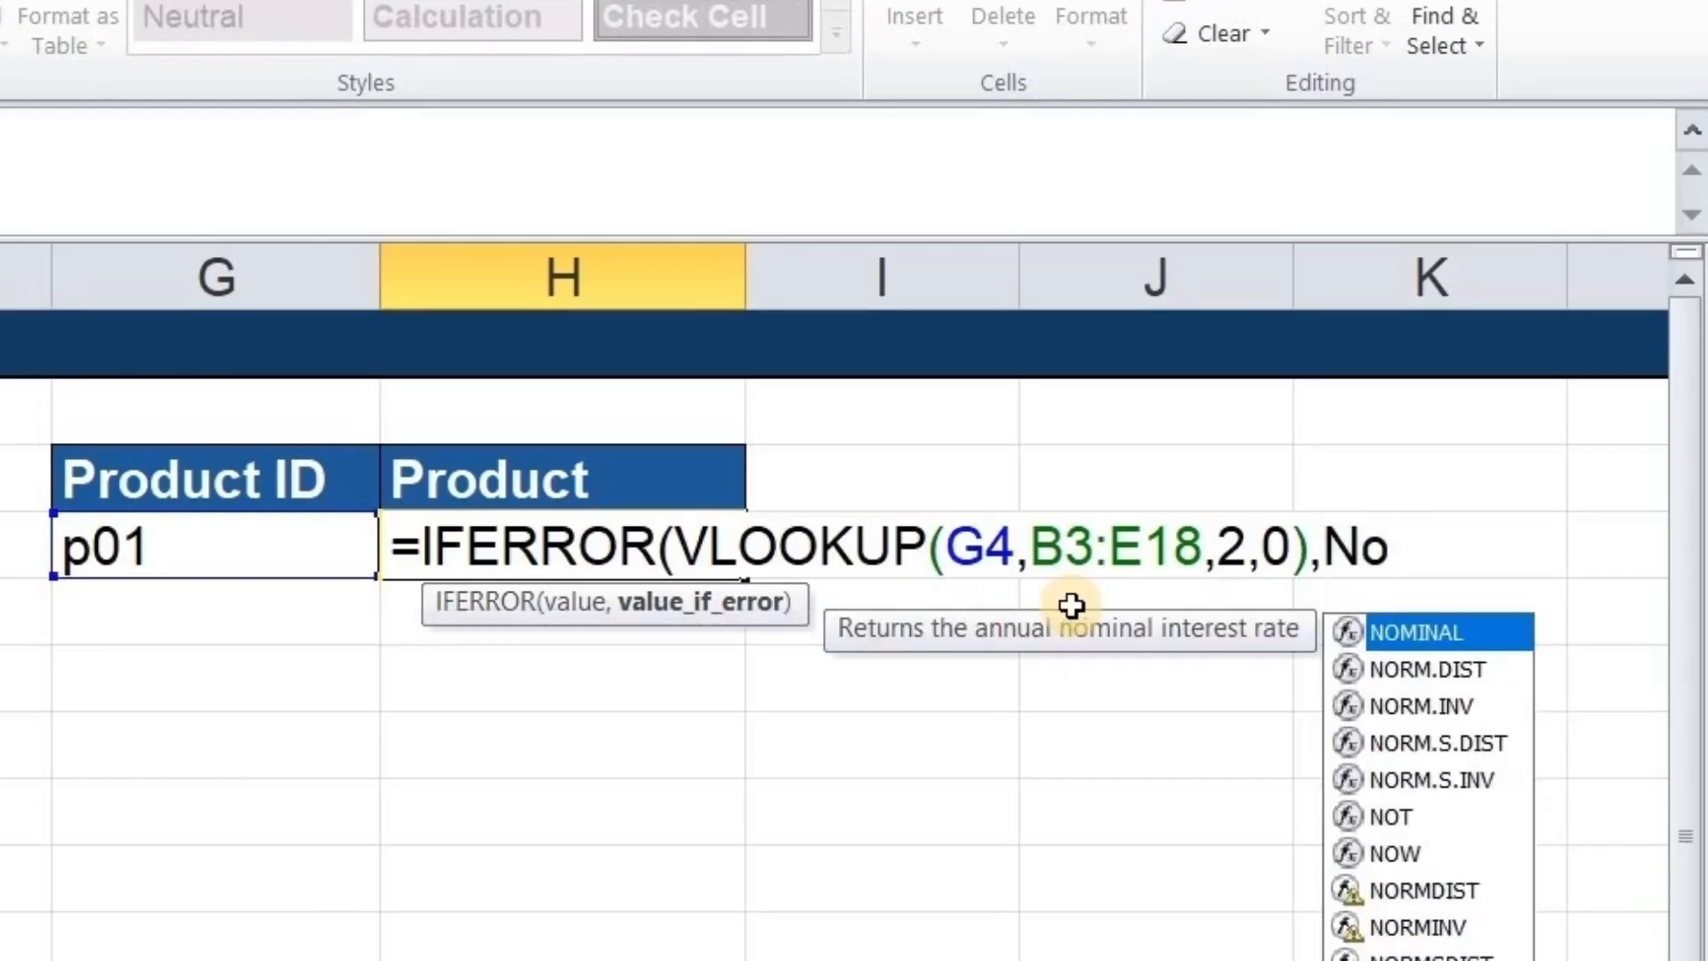
type("t fo")
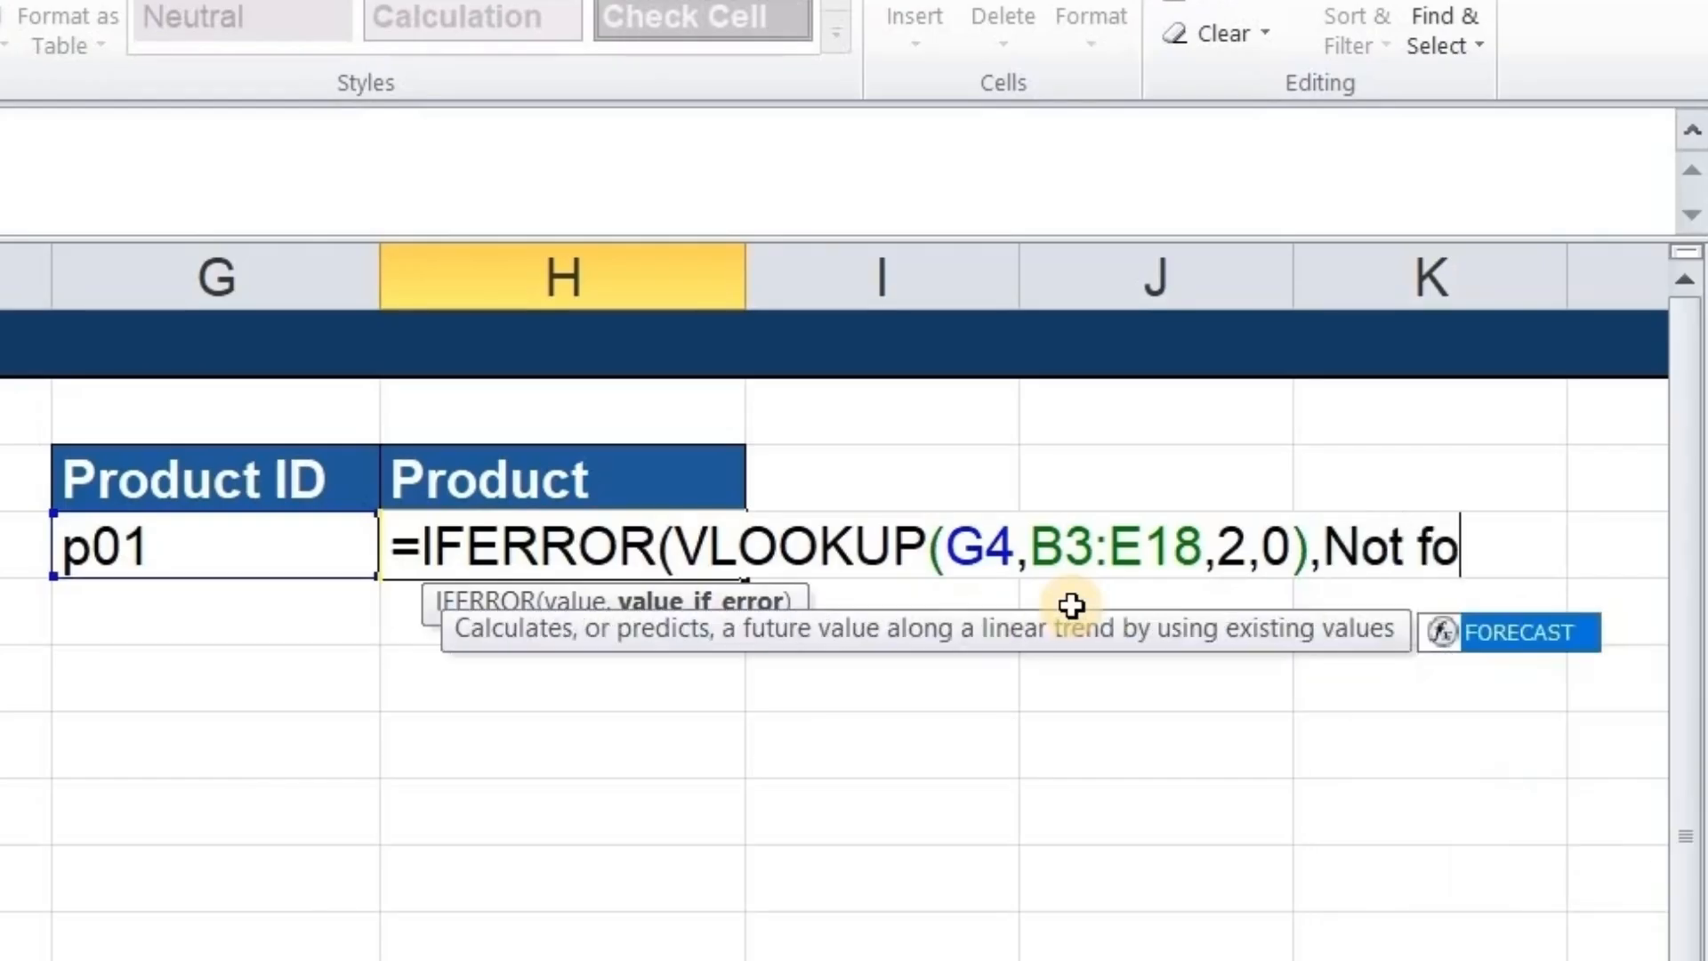
type("und")
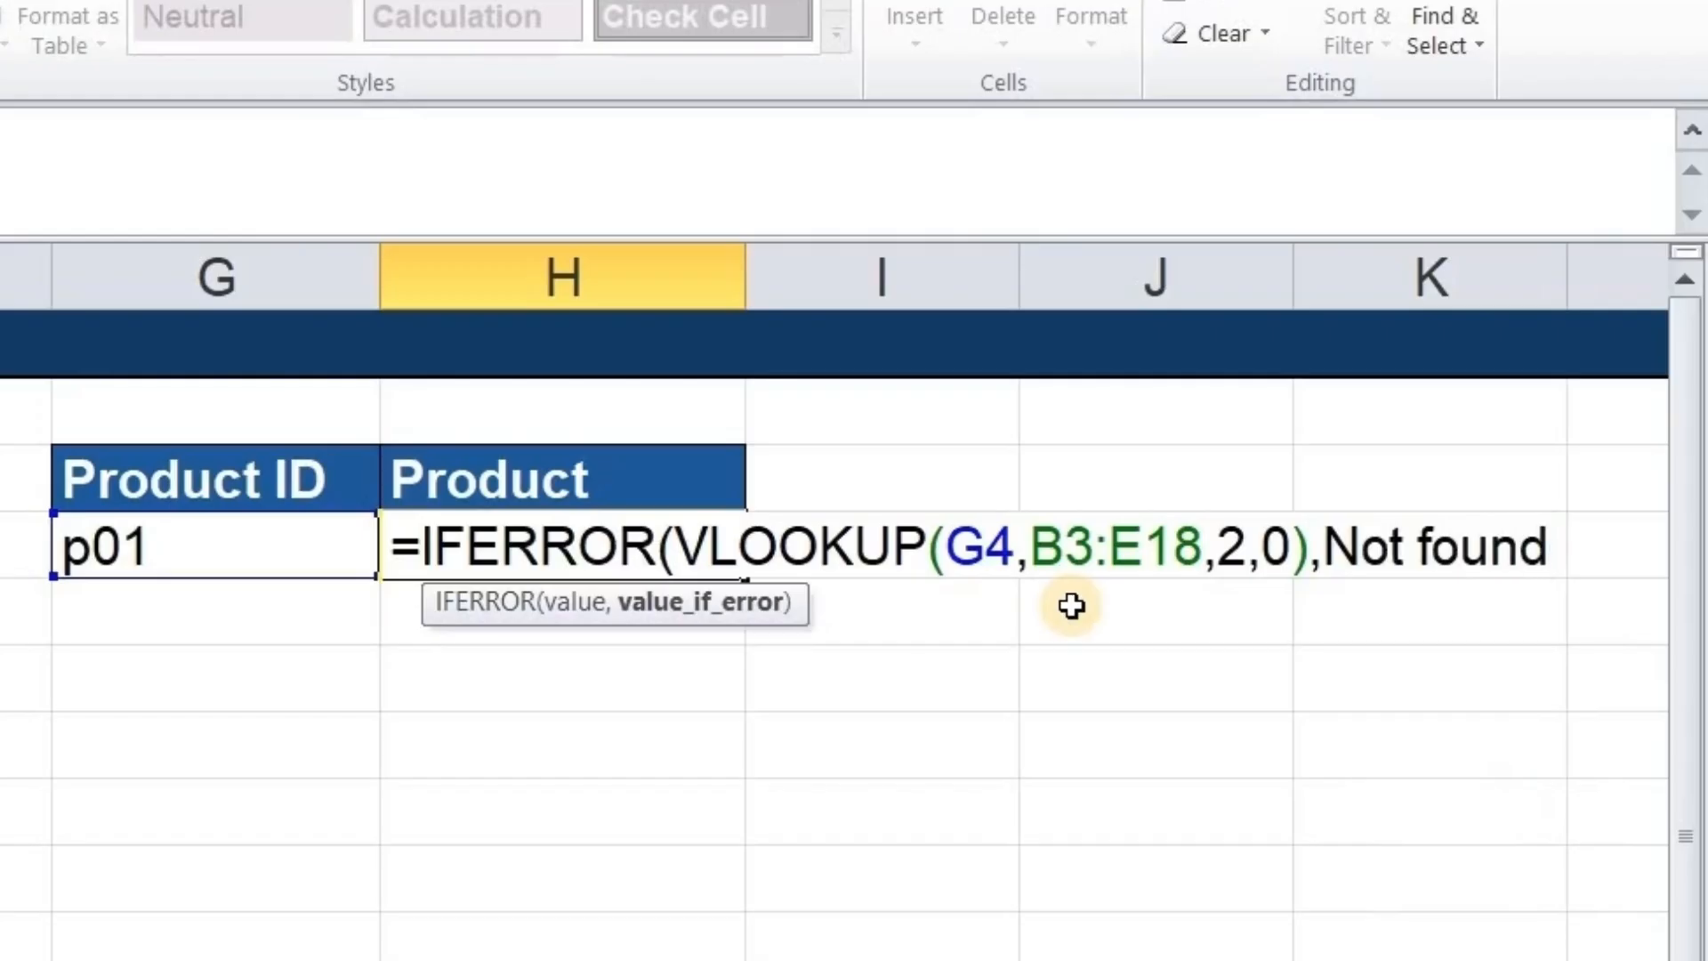
key("BackSpace")
key("BackSpace")
key("BackSpace")
key("BackSpace")
key("BackSpace")
key("BackSpace")
key("BackSpace")
key("BackSpace")
key("BackSpace")
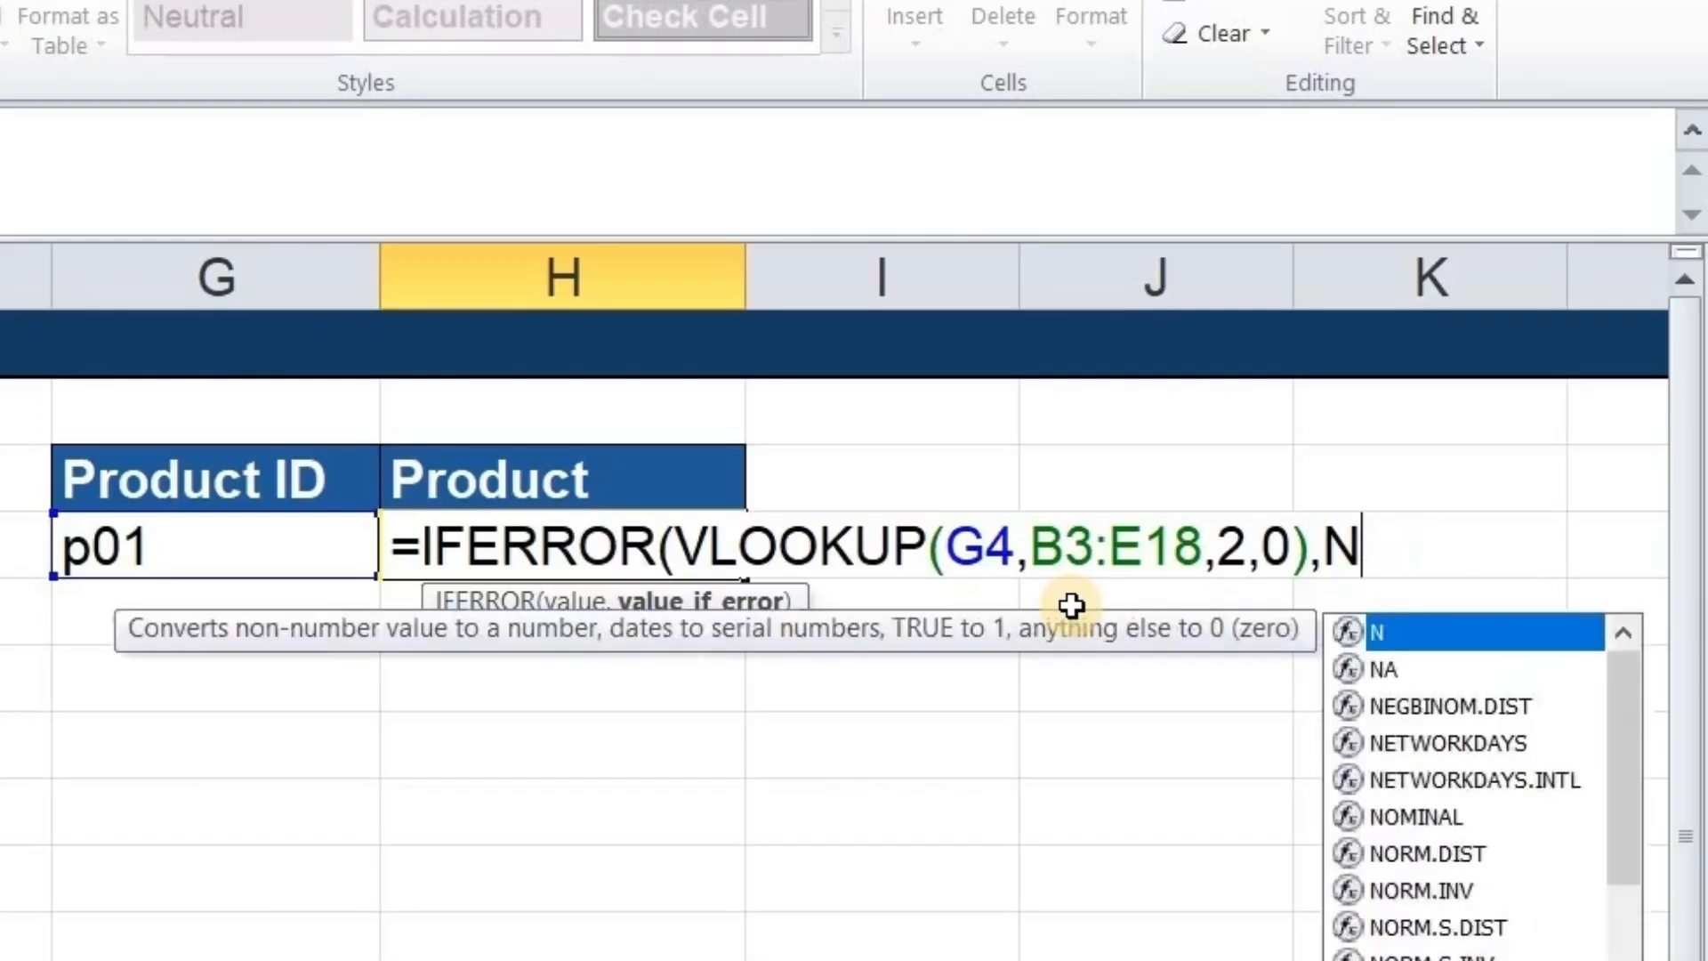
Finish the IFERROR formula in H4 with the quoted text "not found" as the value if error.
type("\"")
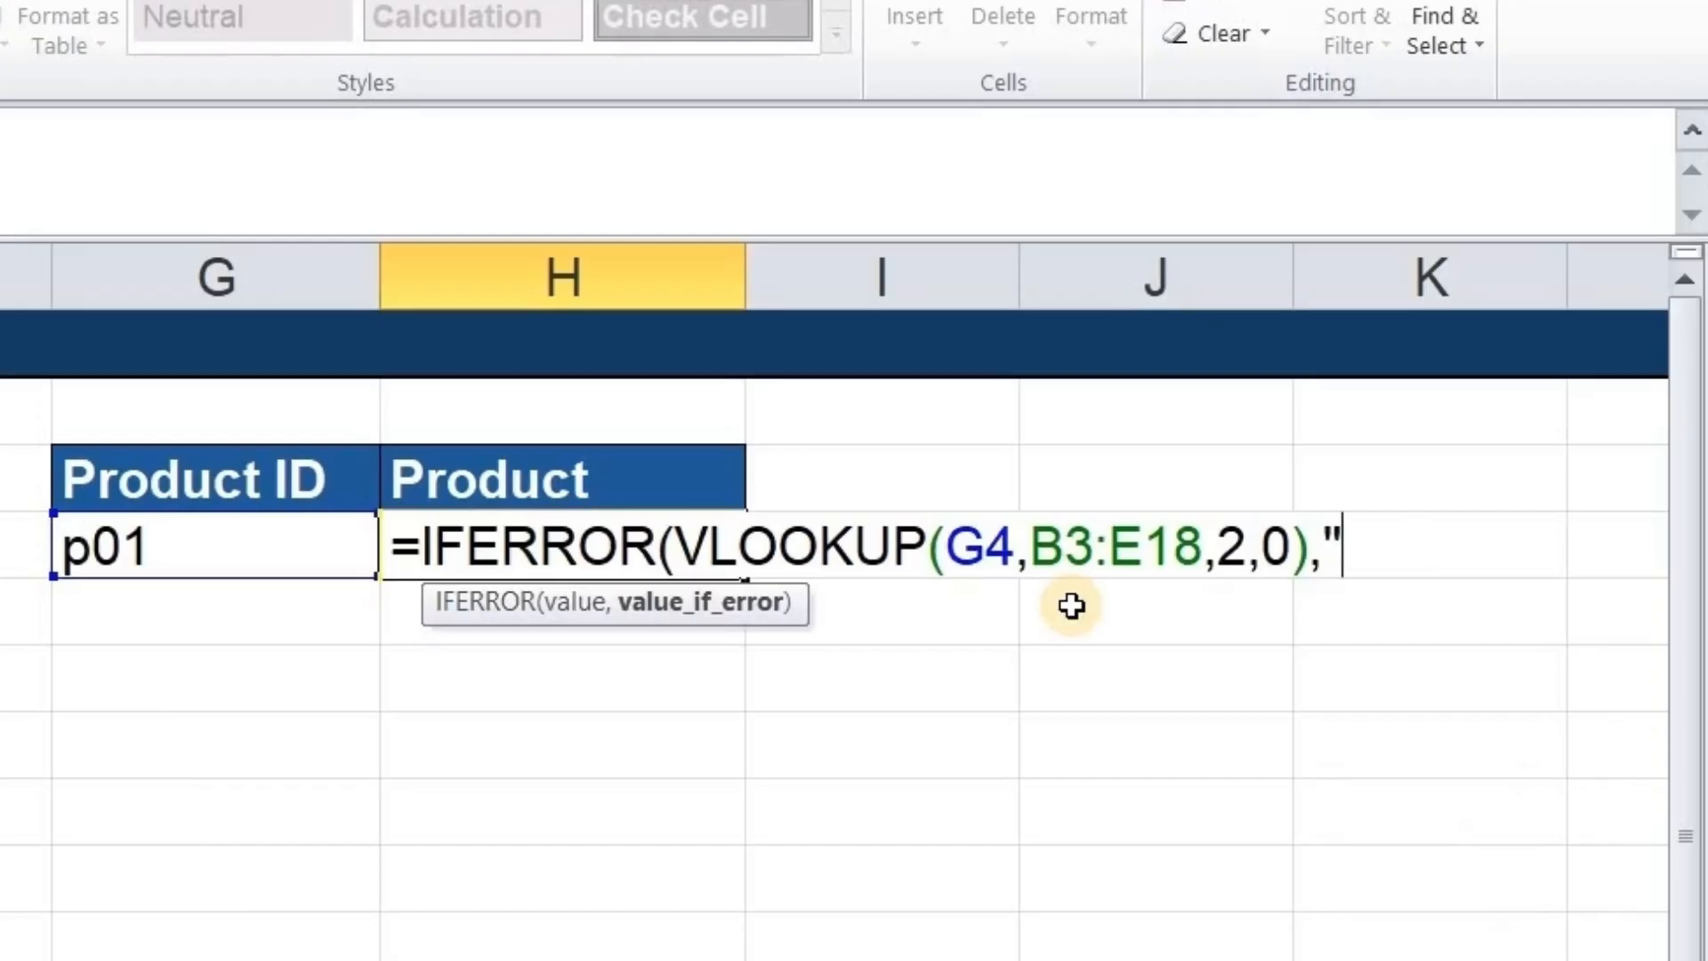
type("not fo")
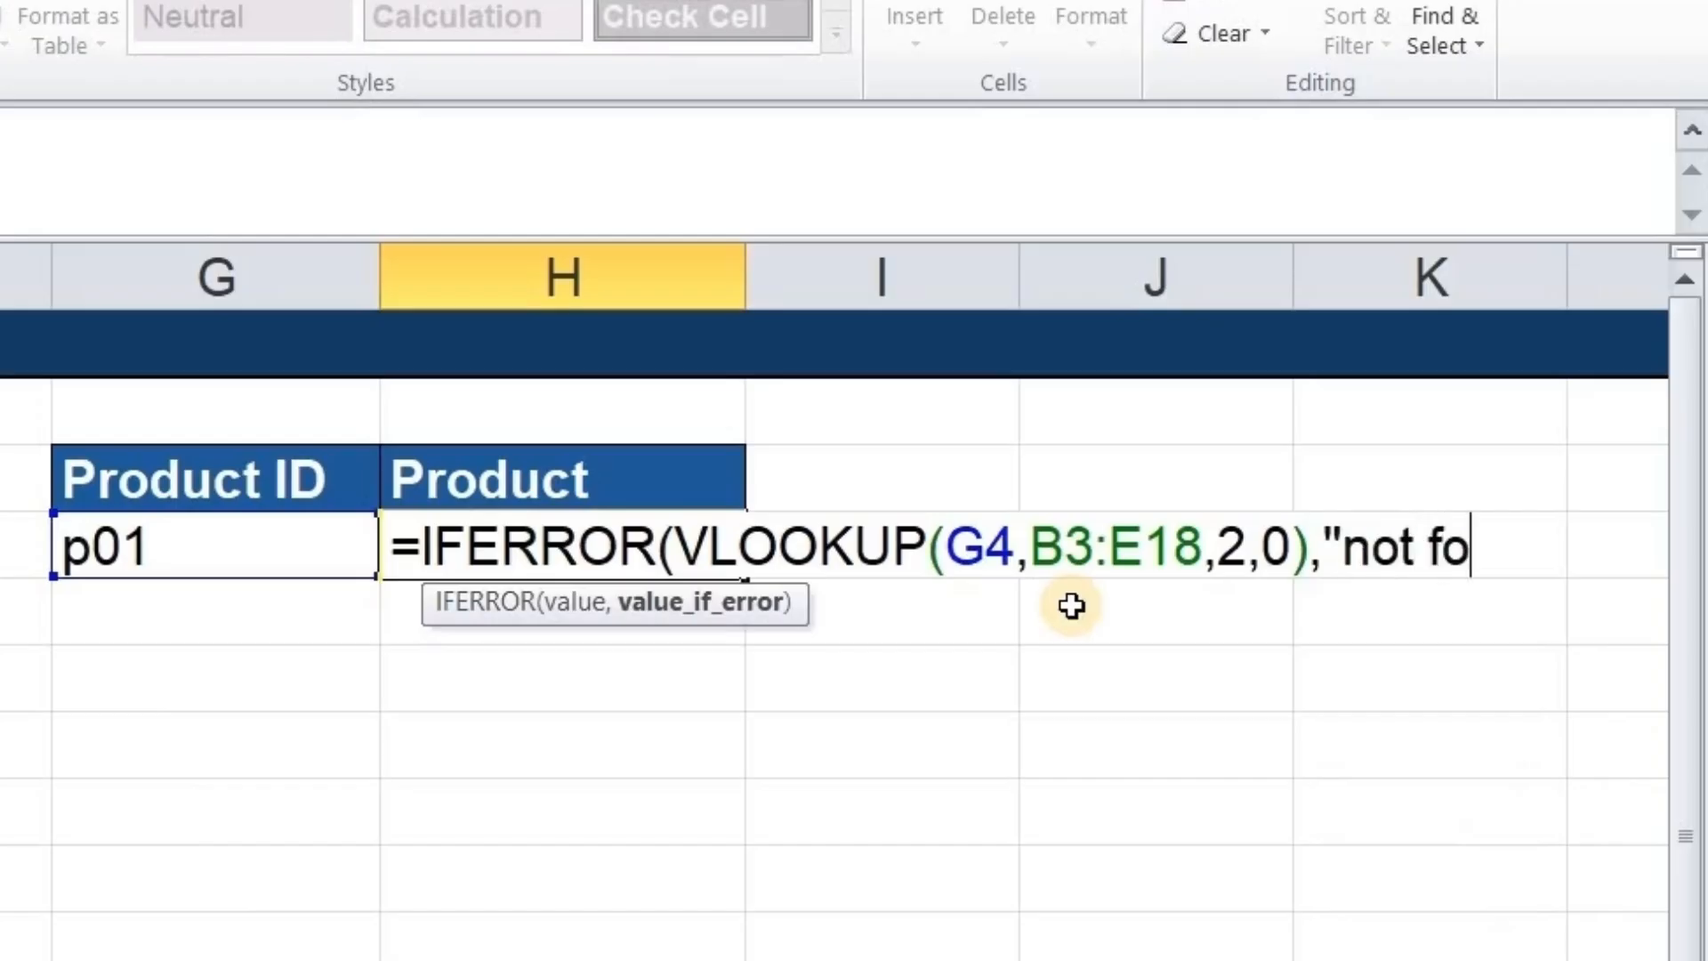
key("BackSpace")
type("ound")
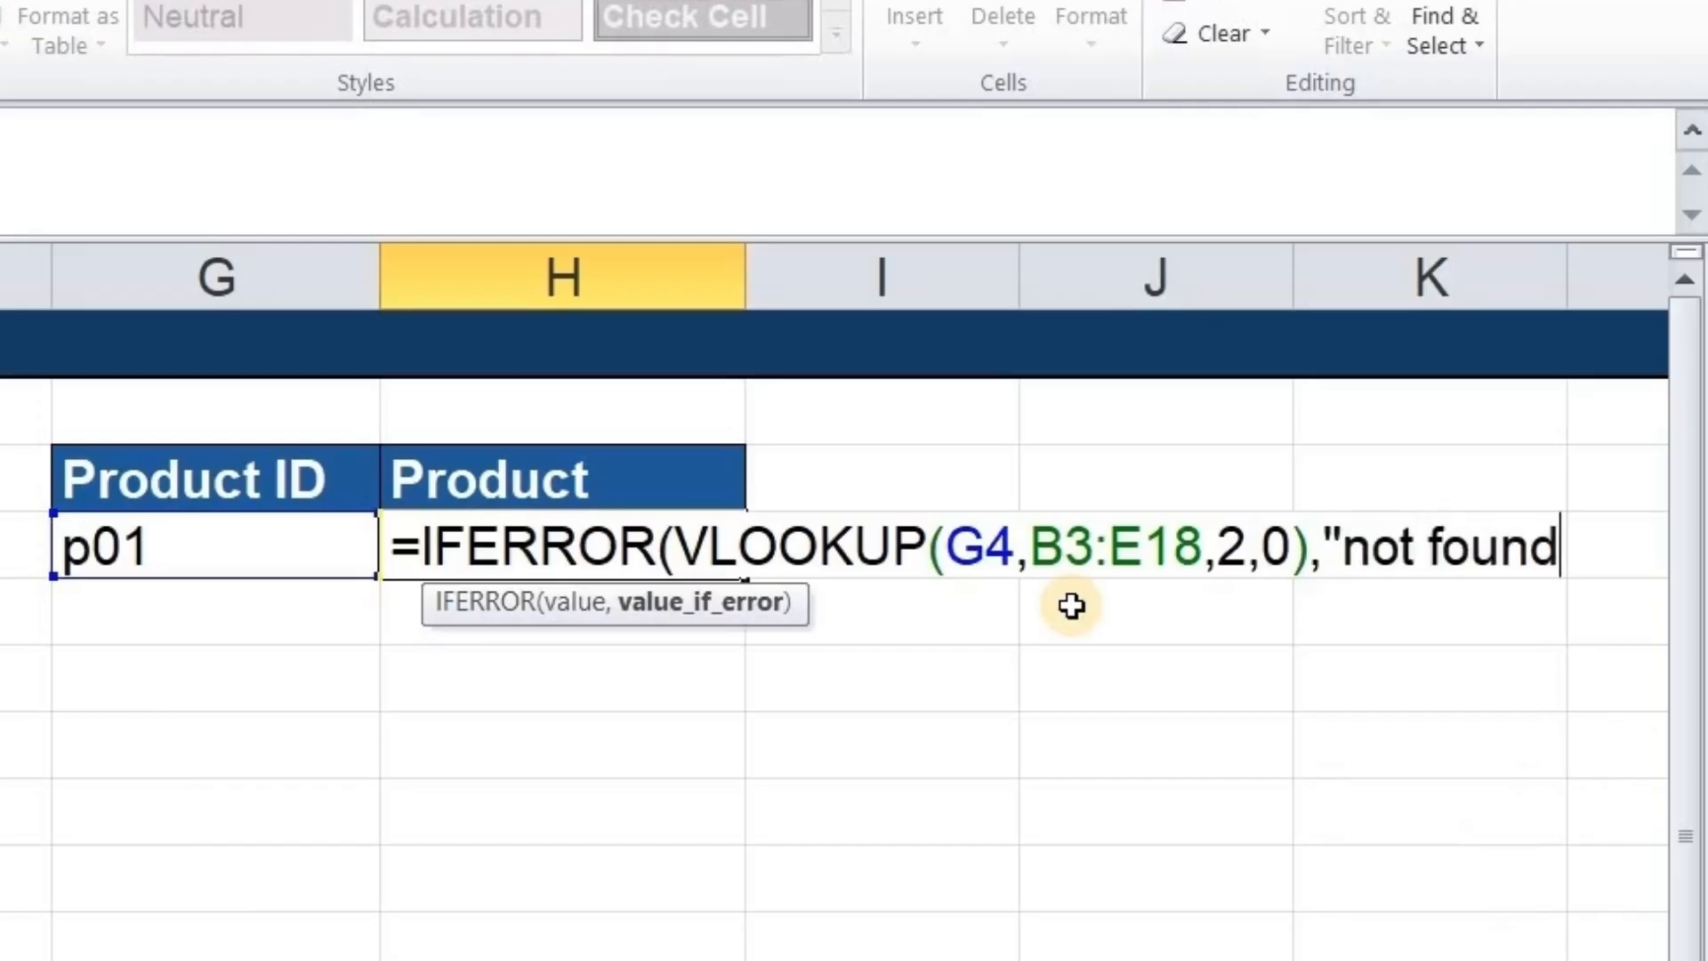
type("\")")
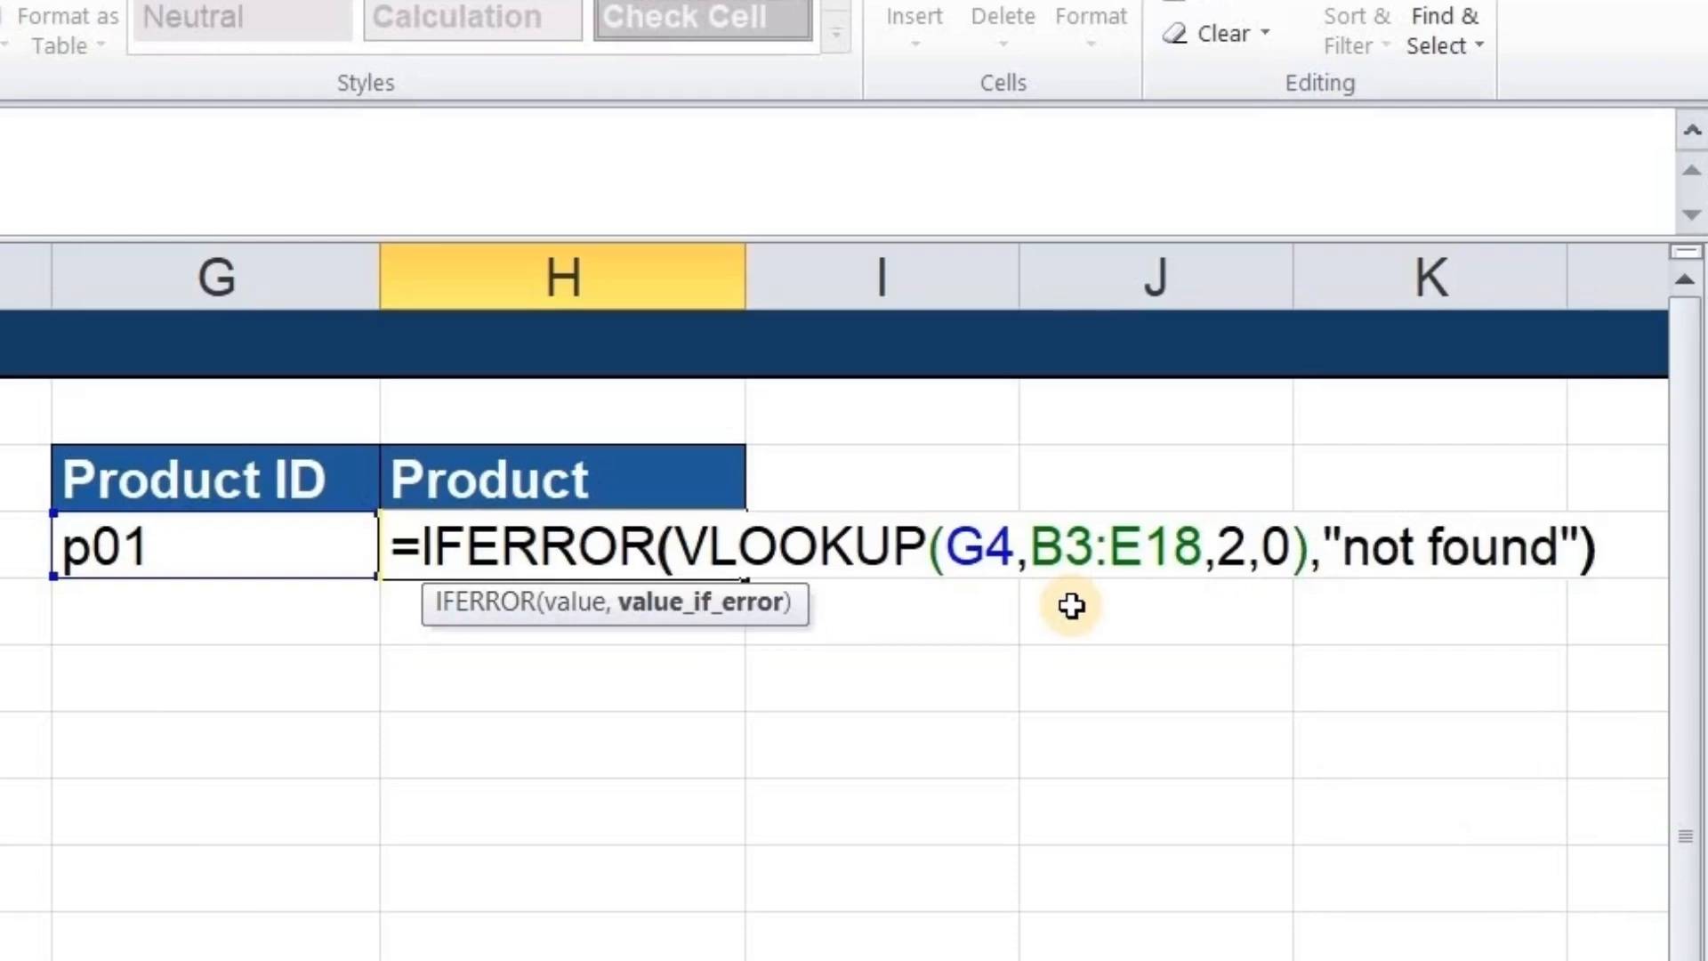
key("Return")
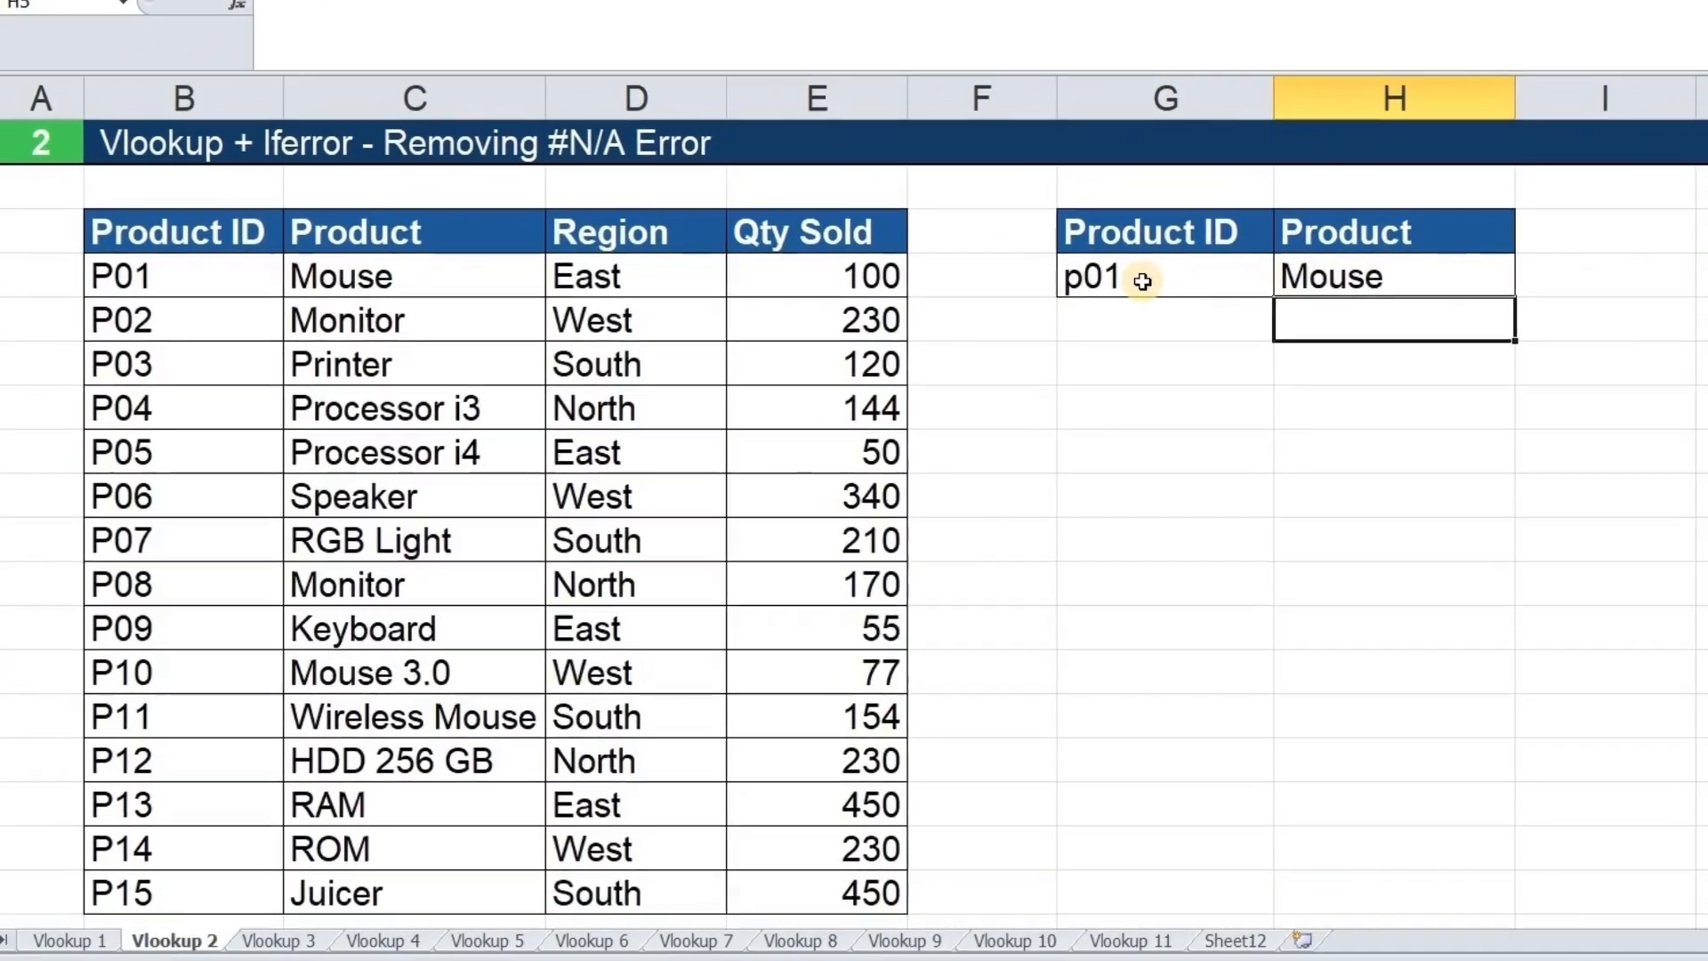
Set the lookup Product ID in G4 to p16 to test the IFERROR formula.
left_click(1142, 281)
type("p16")
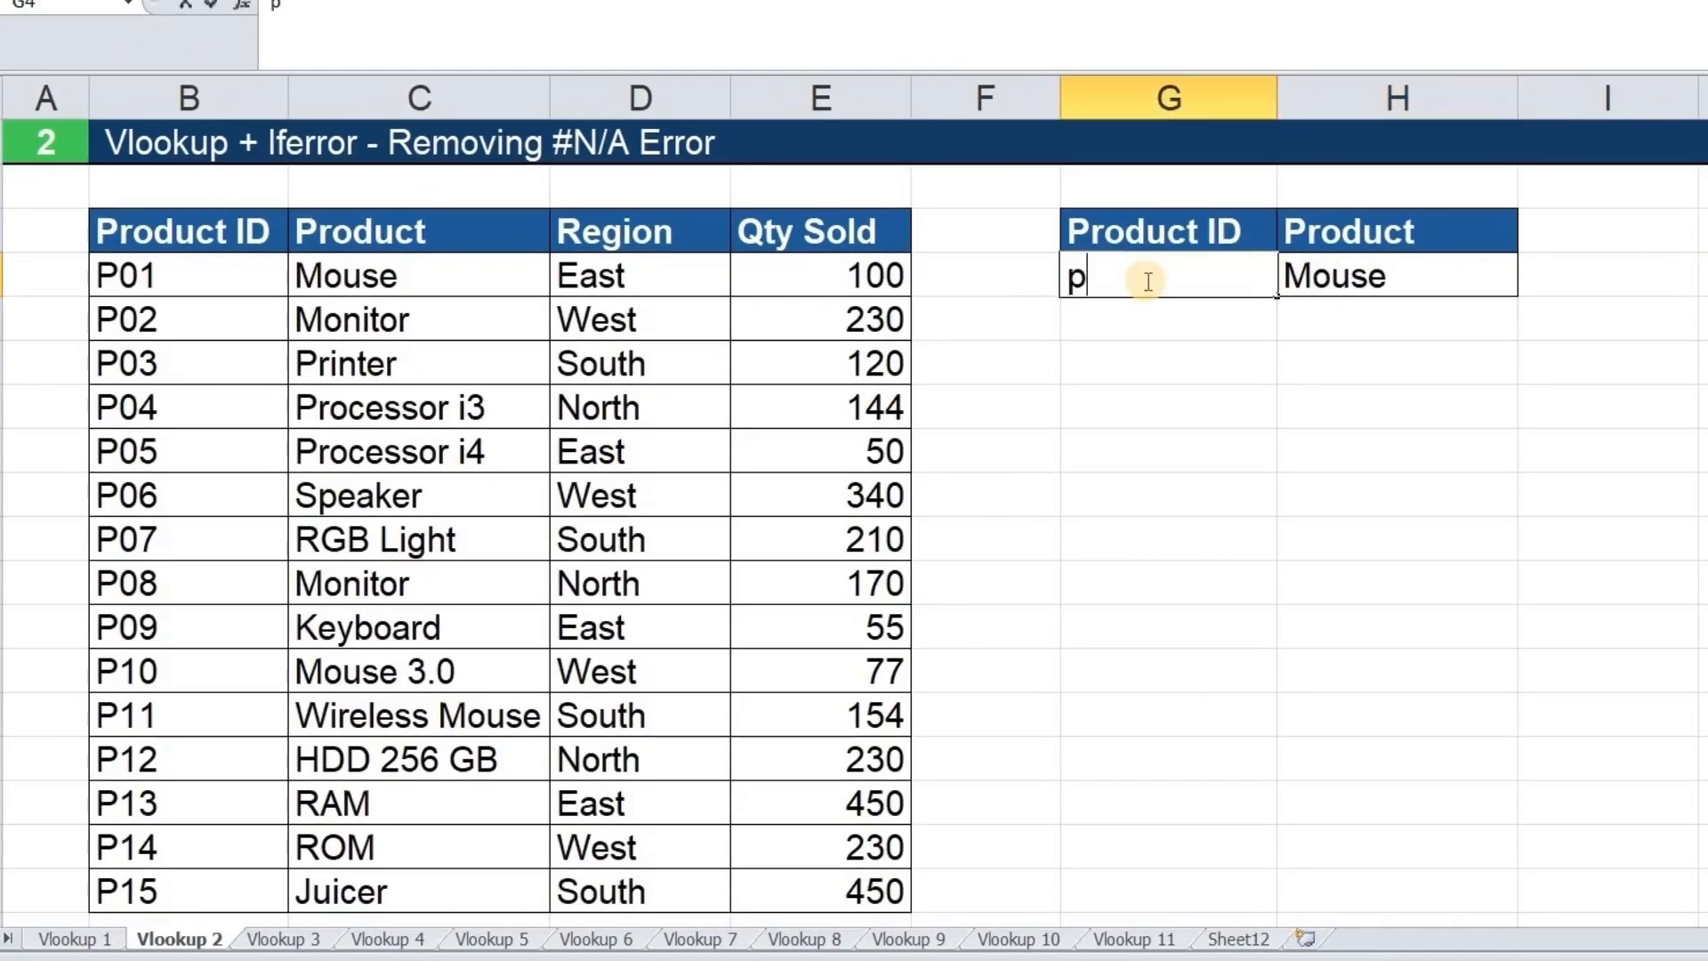
key("Return")
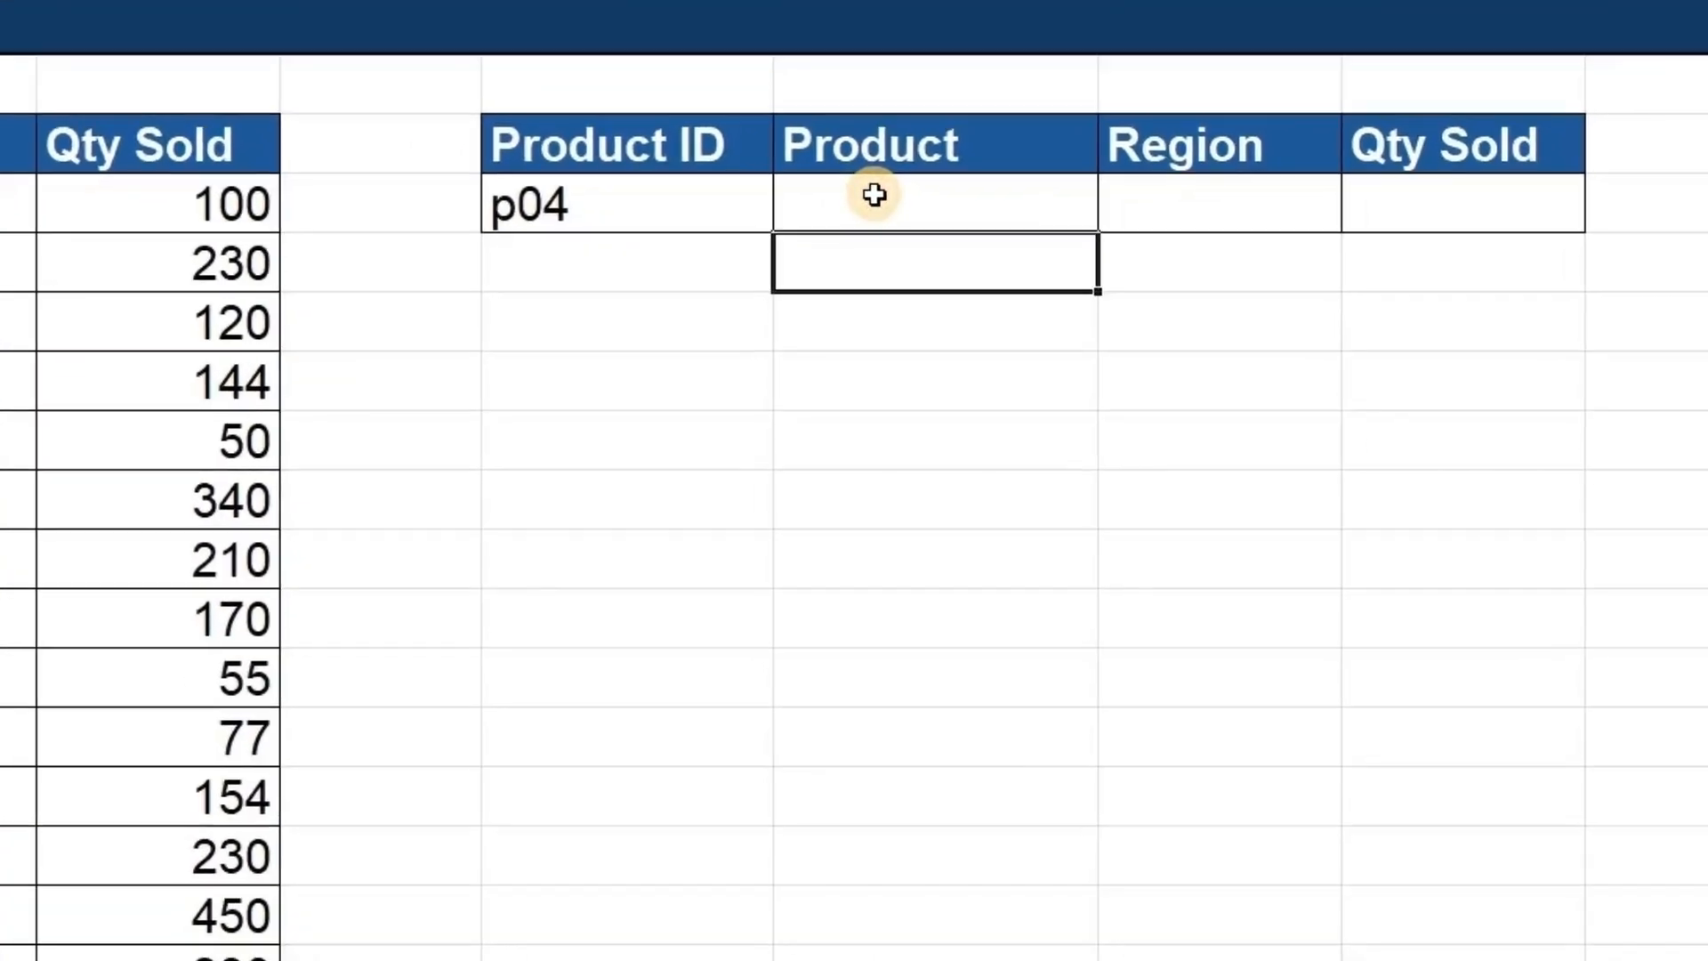
Start a VLOOKUP in Product cell H4 of the Vlookup 3 sheet with absolute reference $G$4 as the lookup value.
left_click(875, 195)
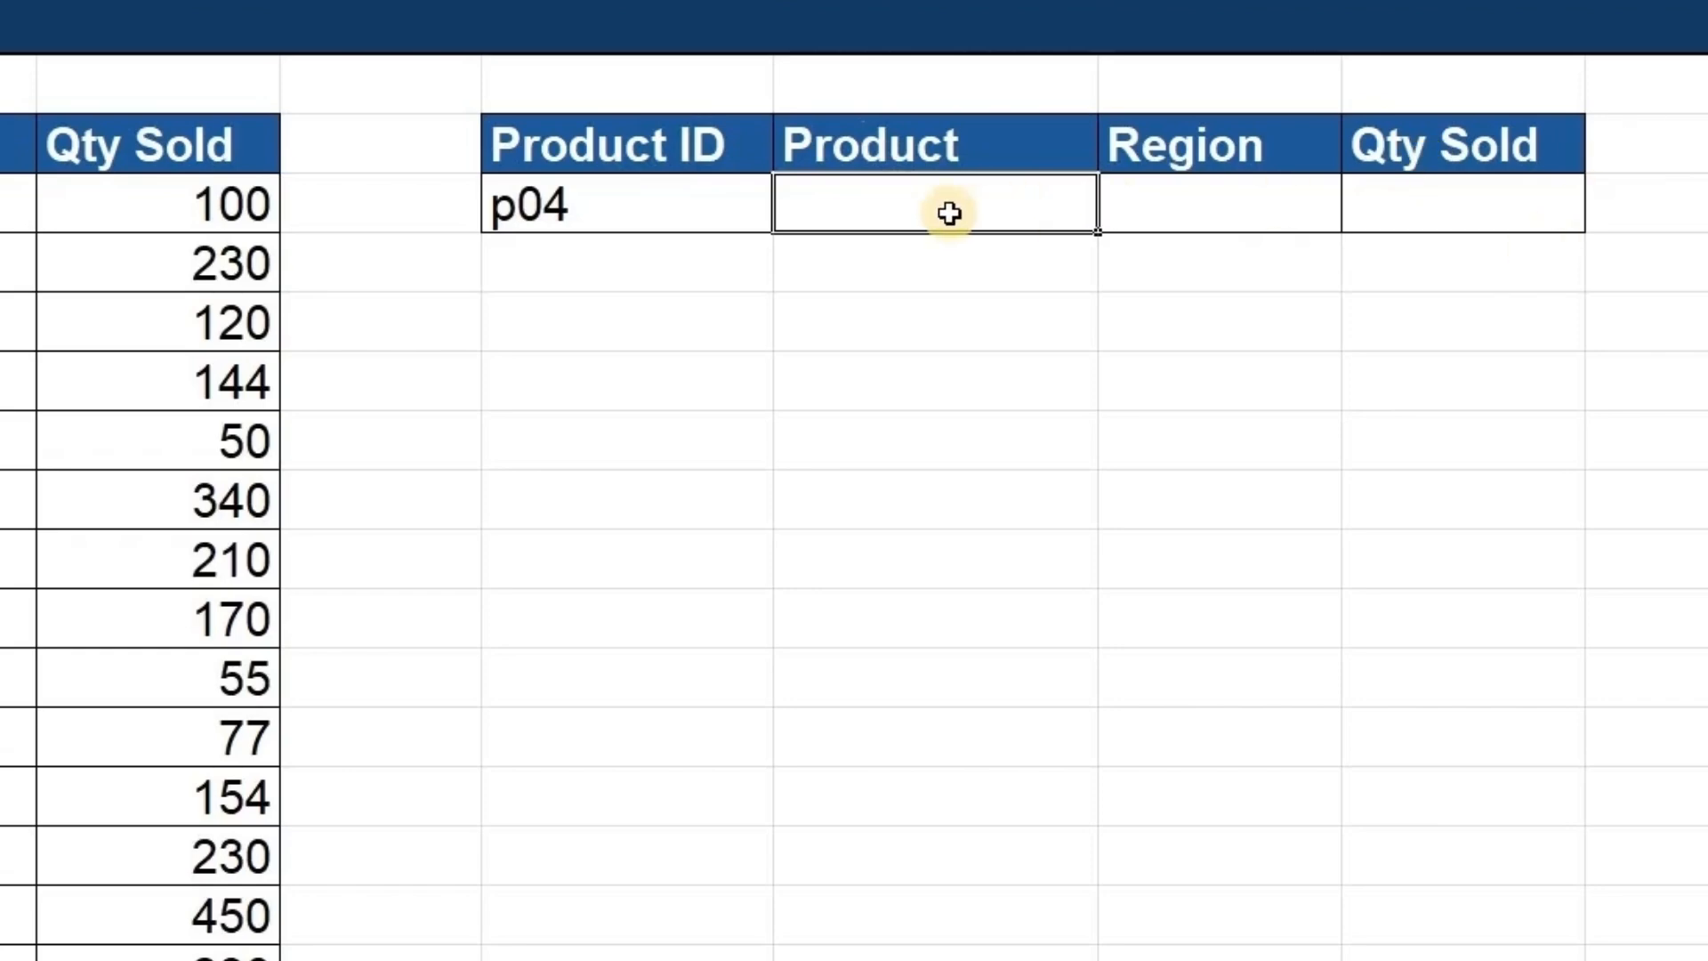
type("=")
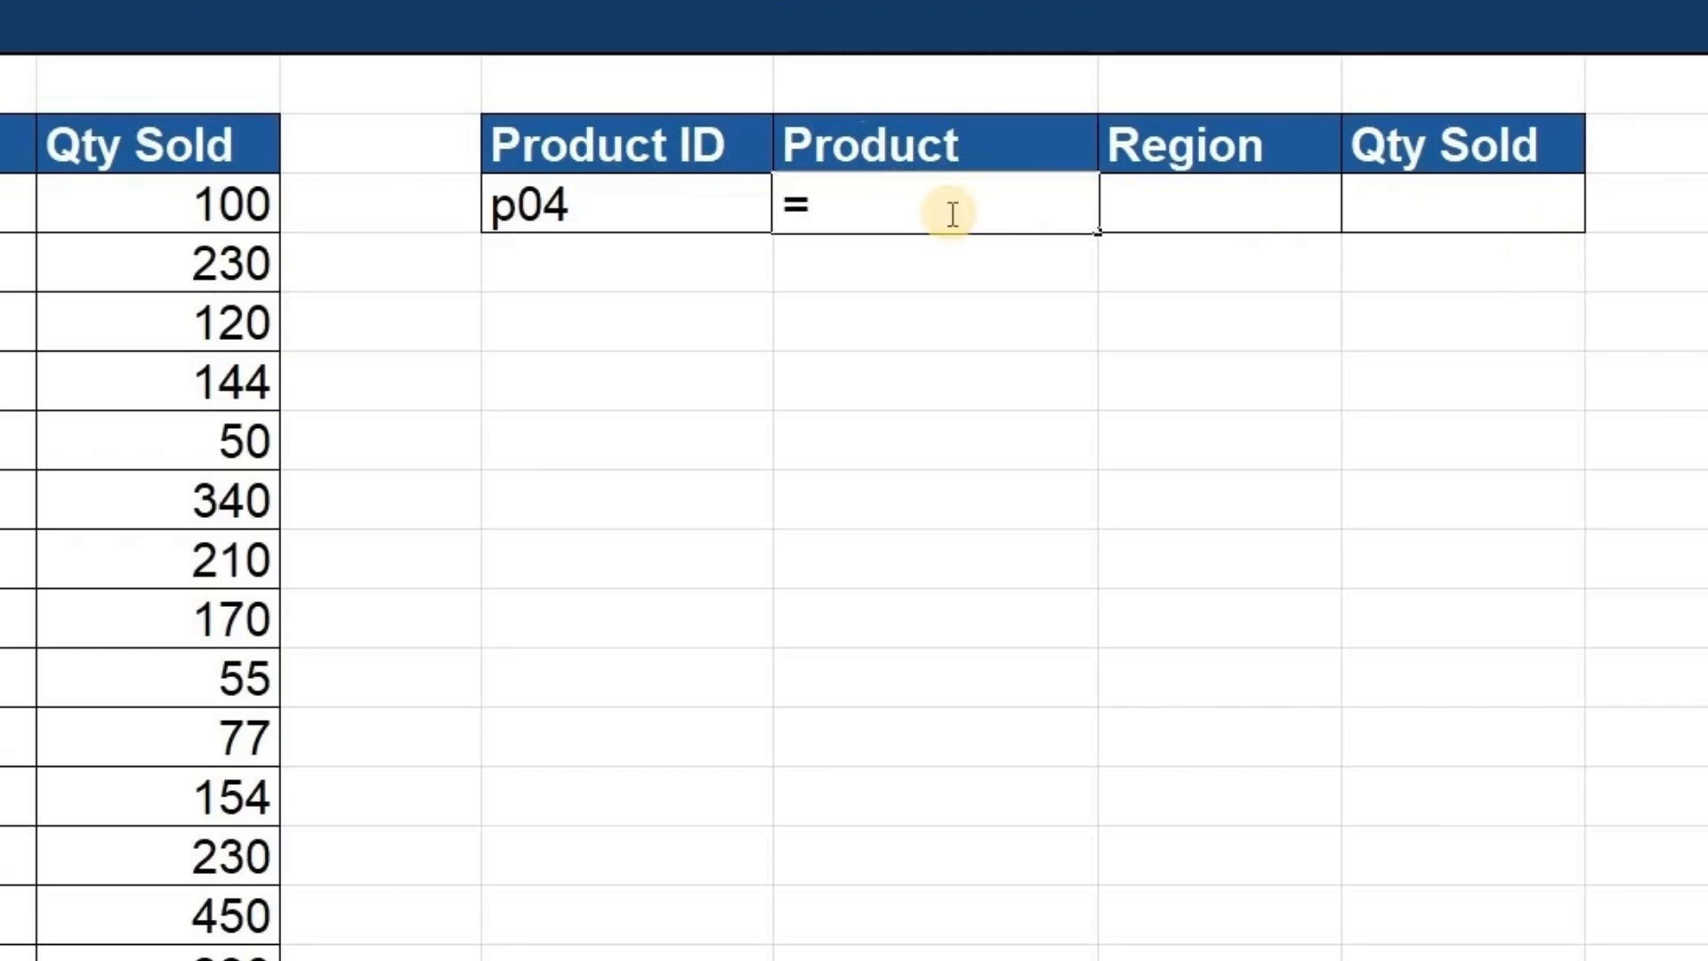
type("vloo")
key("Tab")
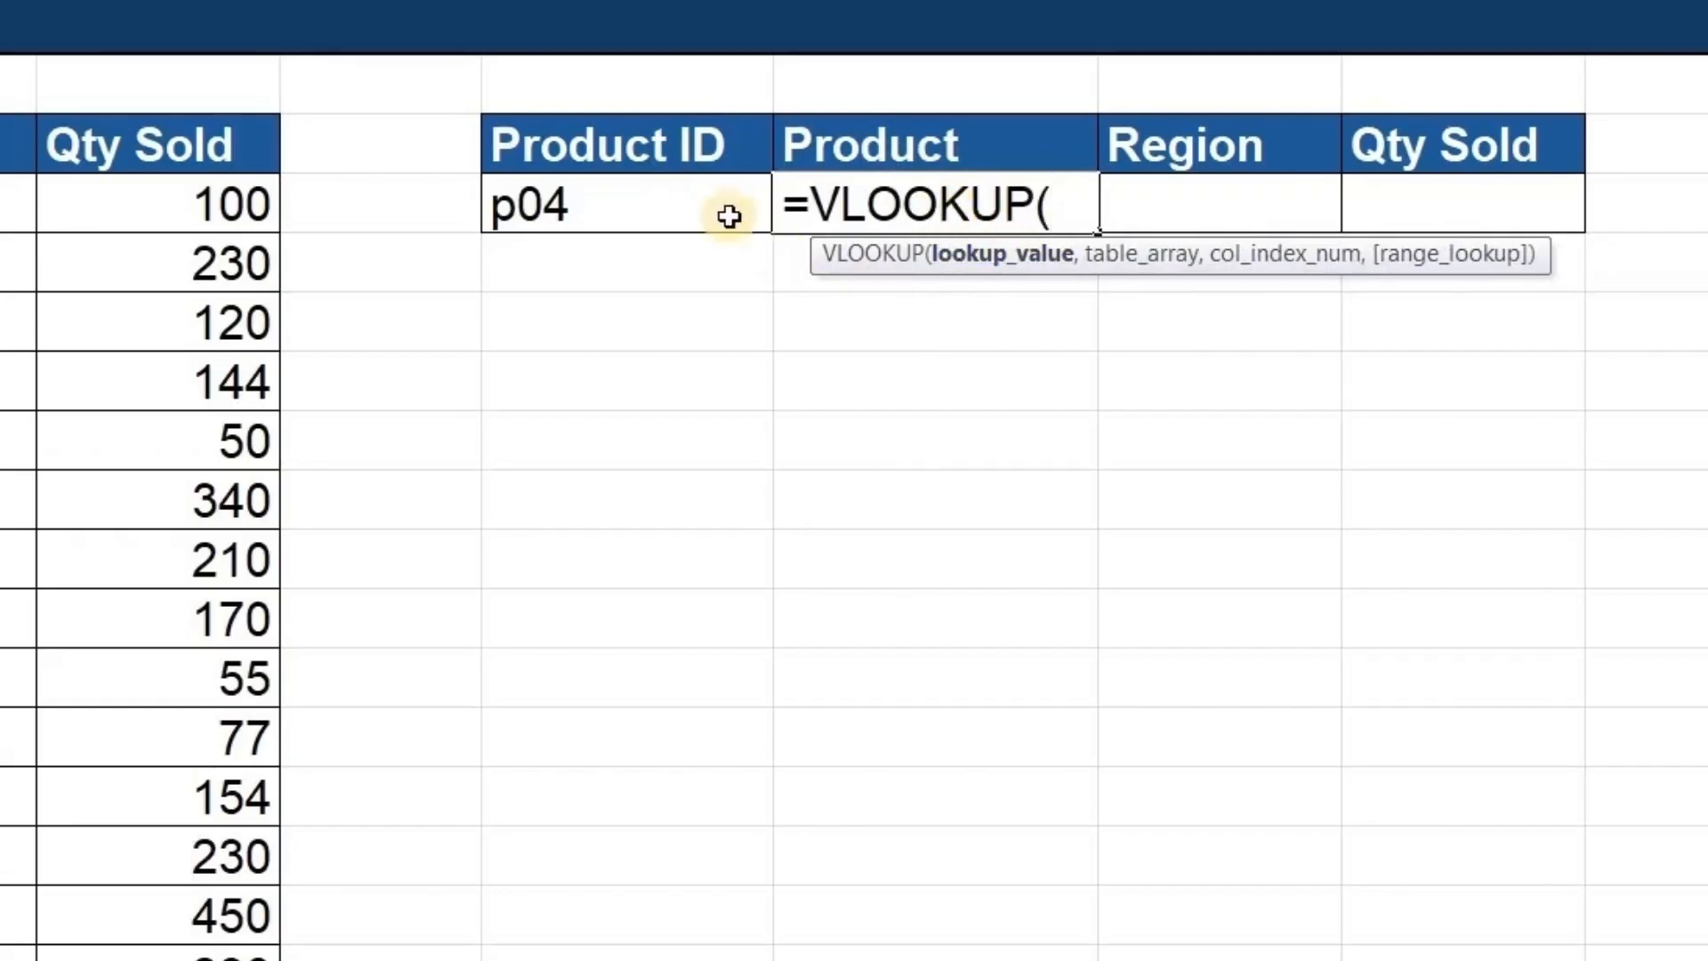
left_click(647, 200)
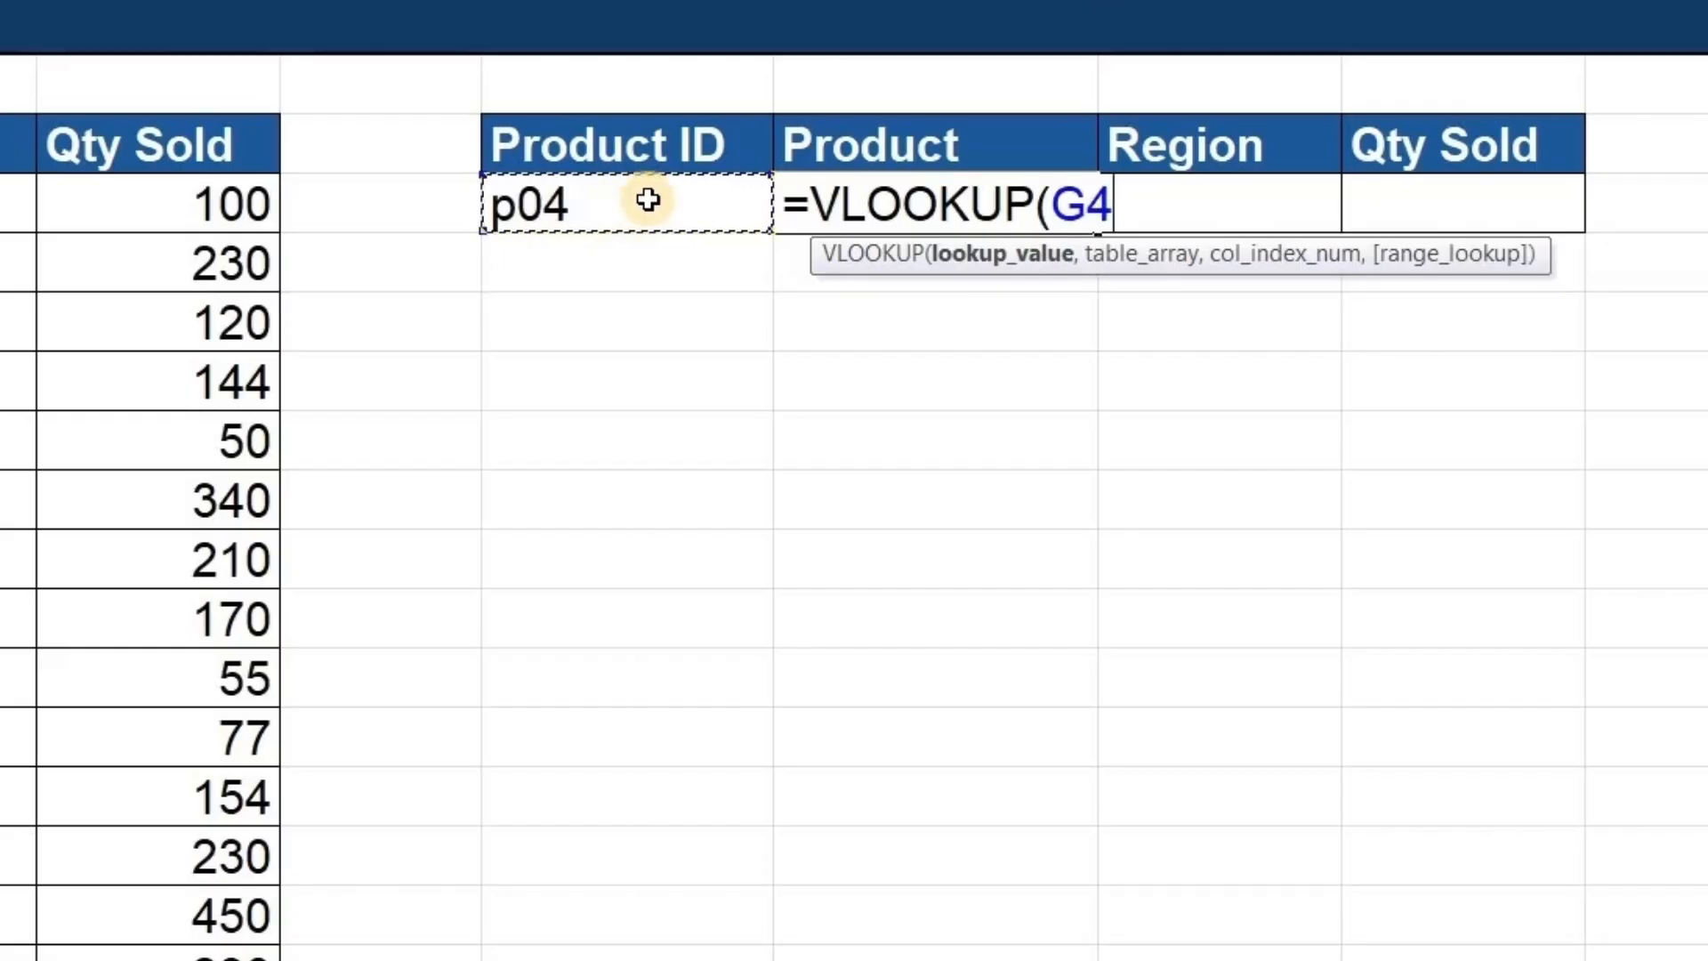
key("F4")
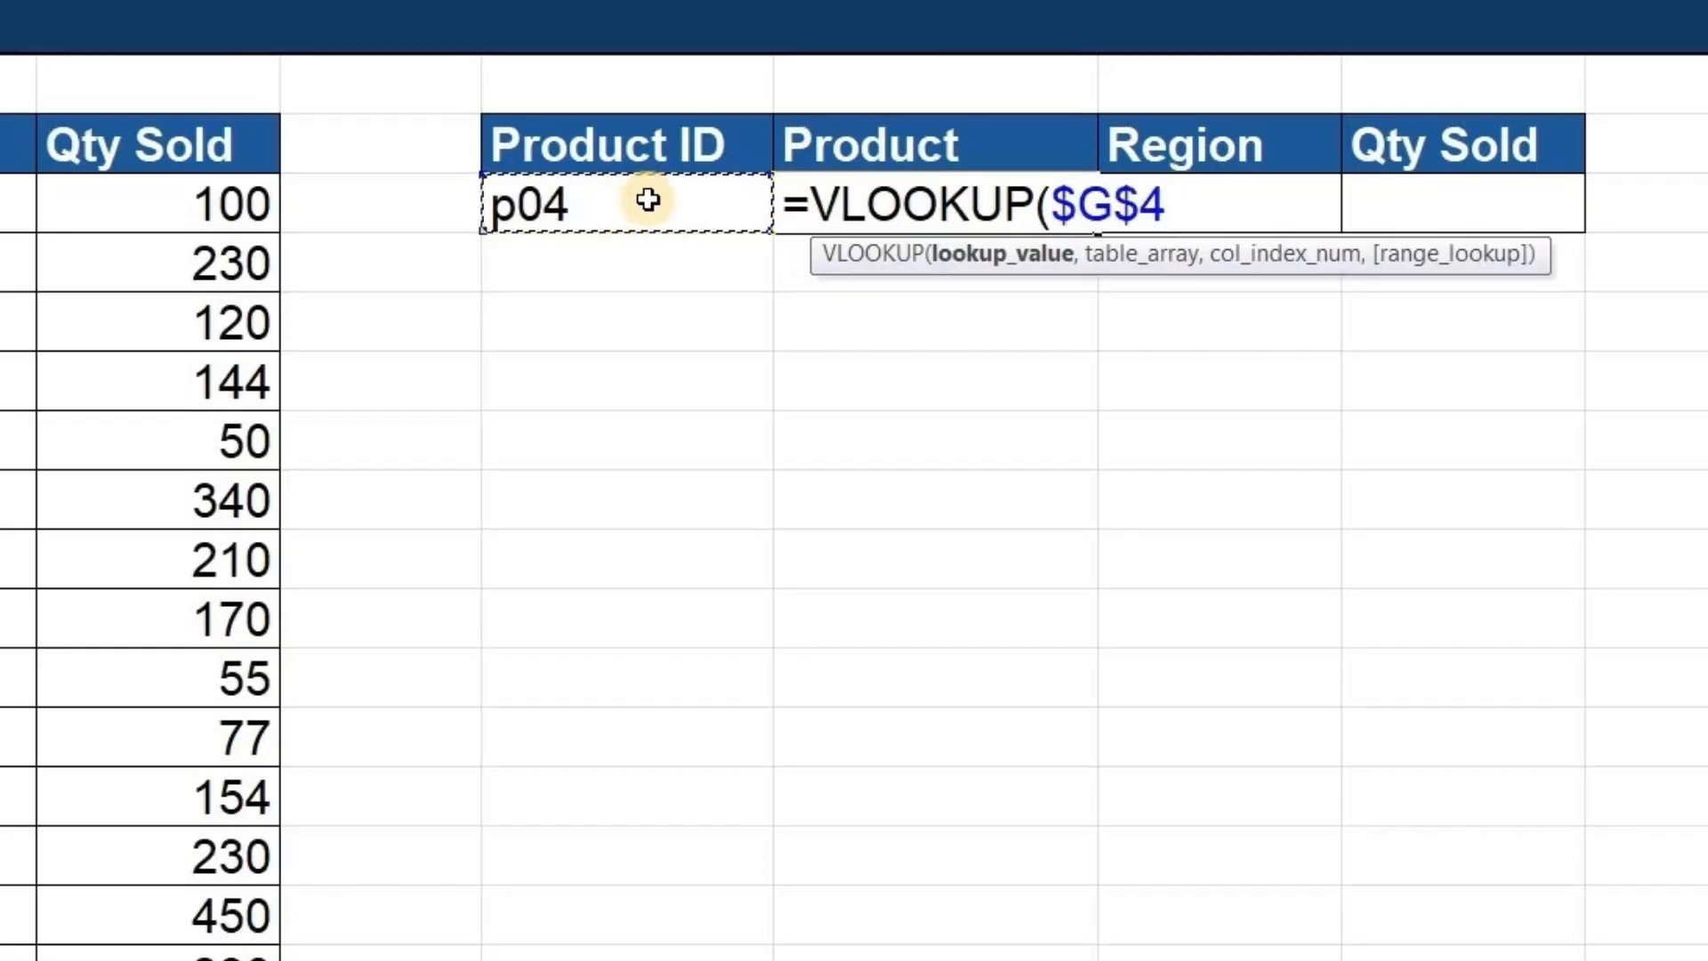
type(",")
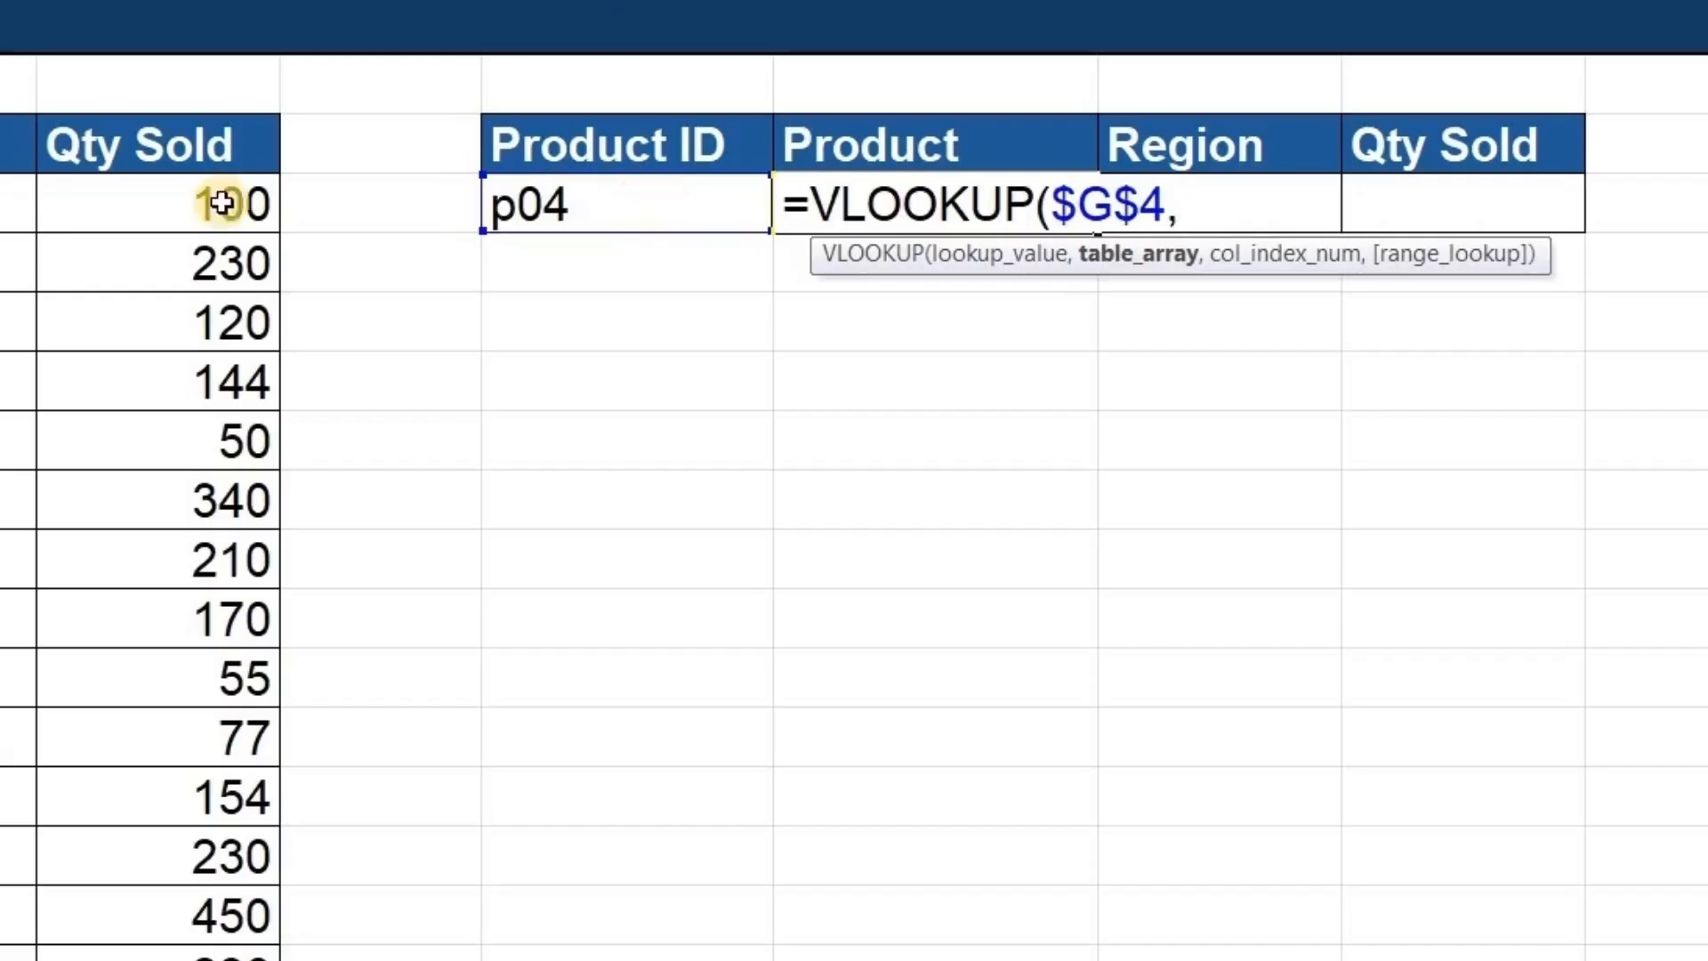
Use the product table including its headers as the VLOOKUP's table array, locked as $B$3:$E$18.
left_click(0, 169)
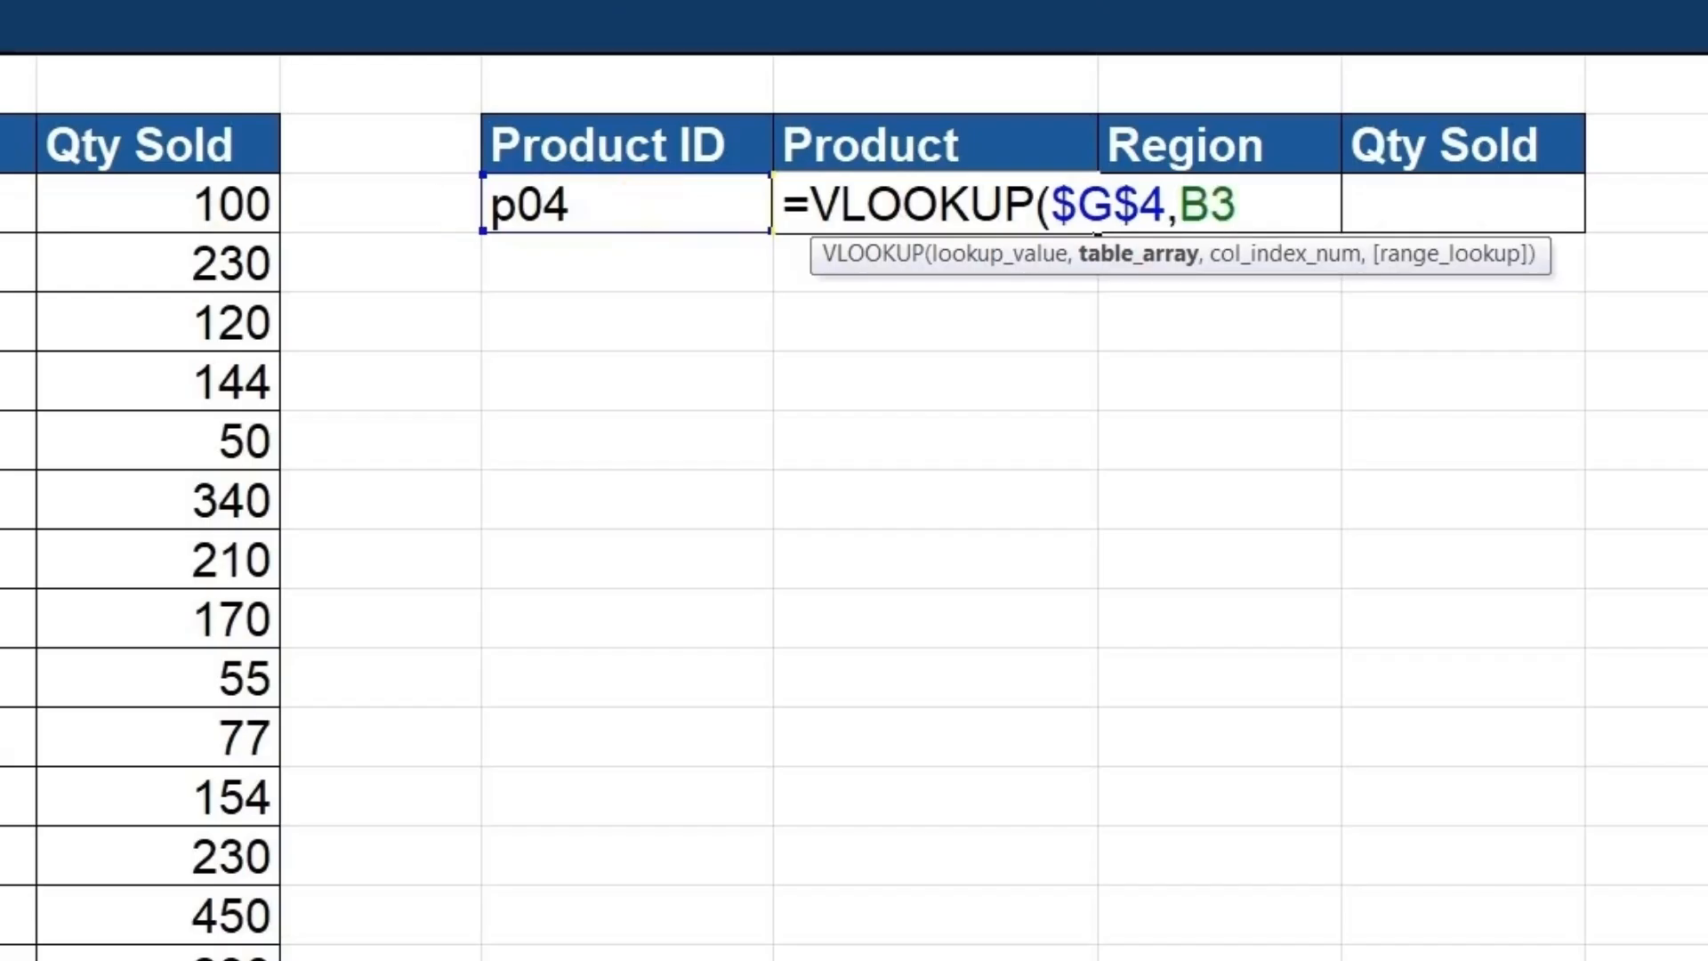
key("ctrl+shift+Down")
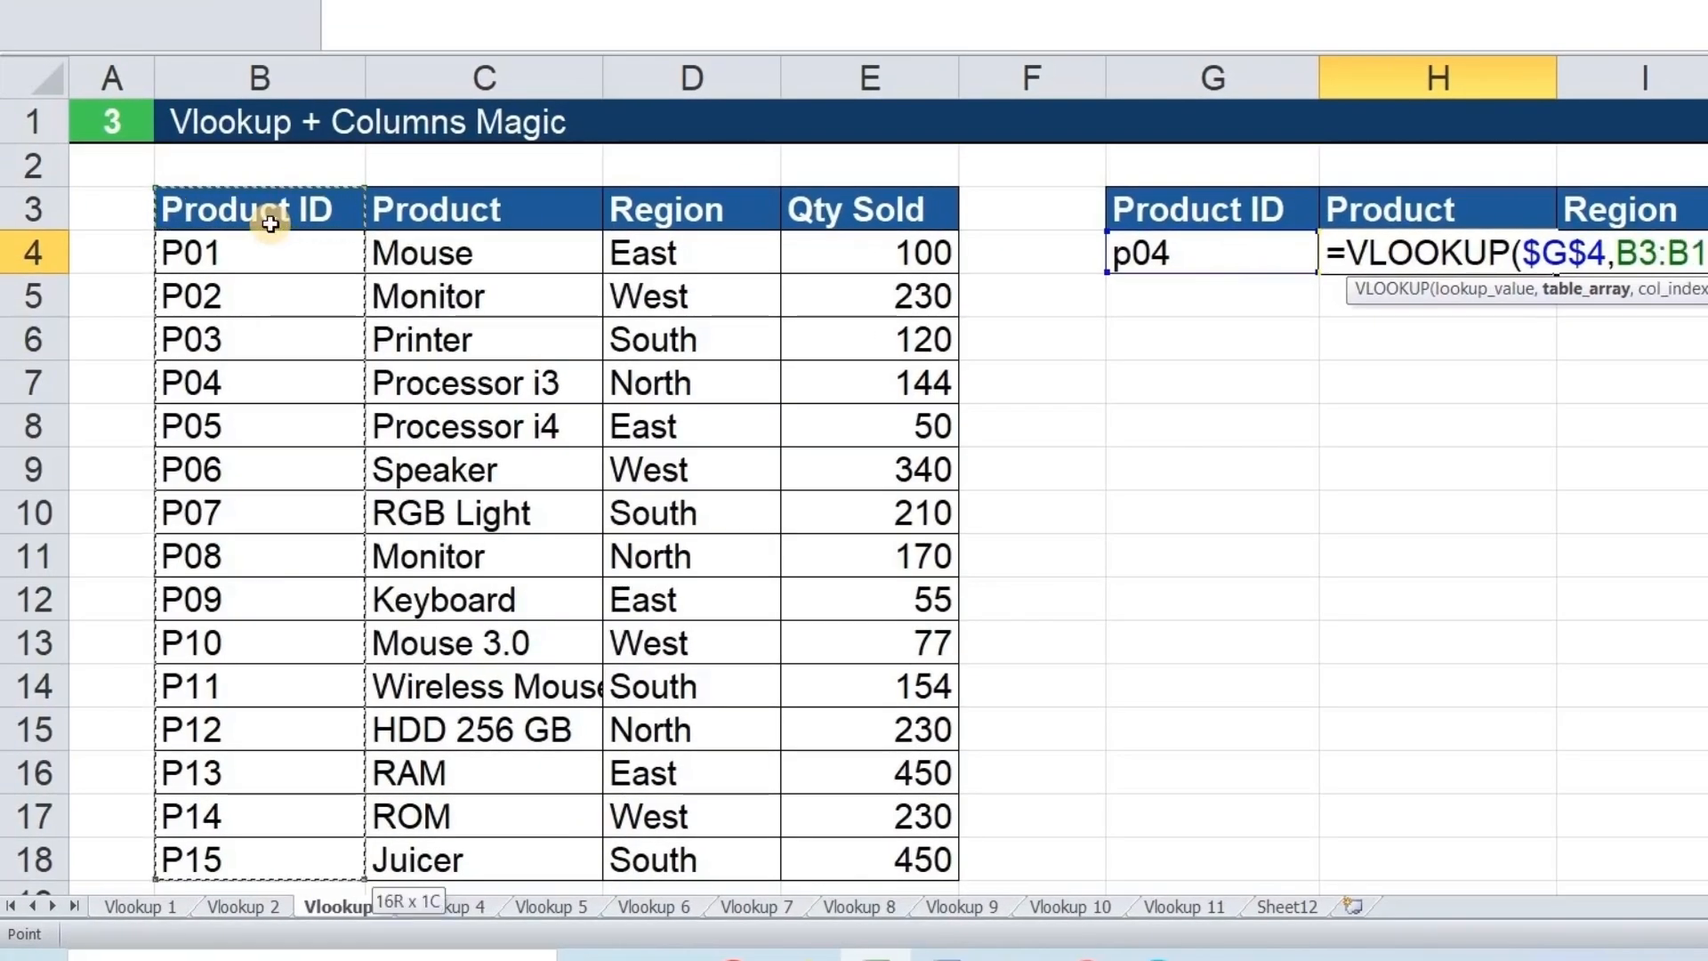
key("ctrl+shift+Right")
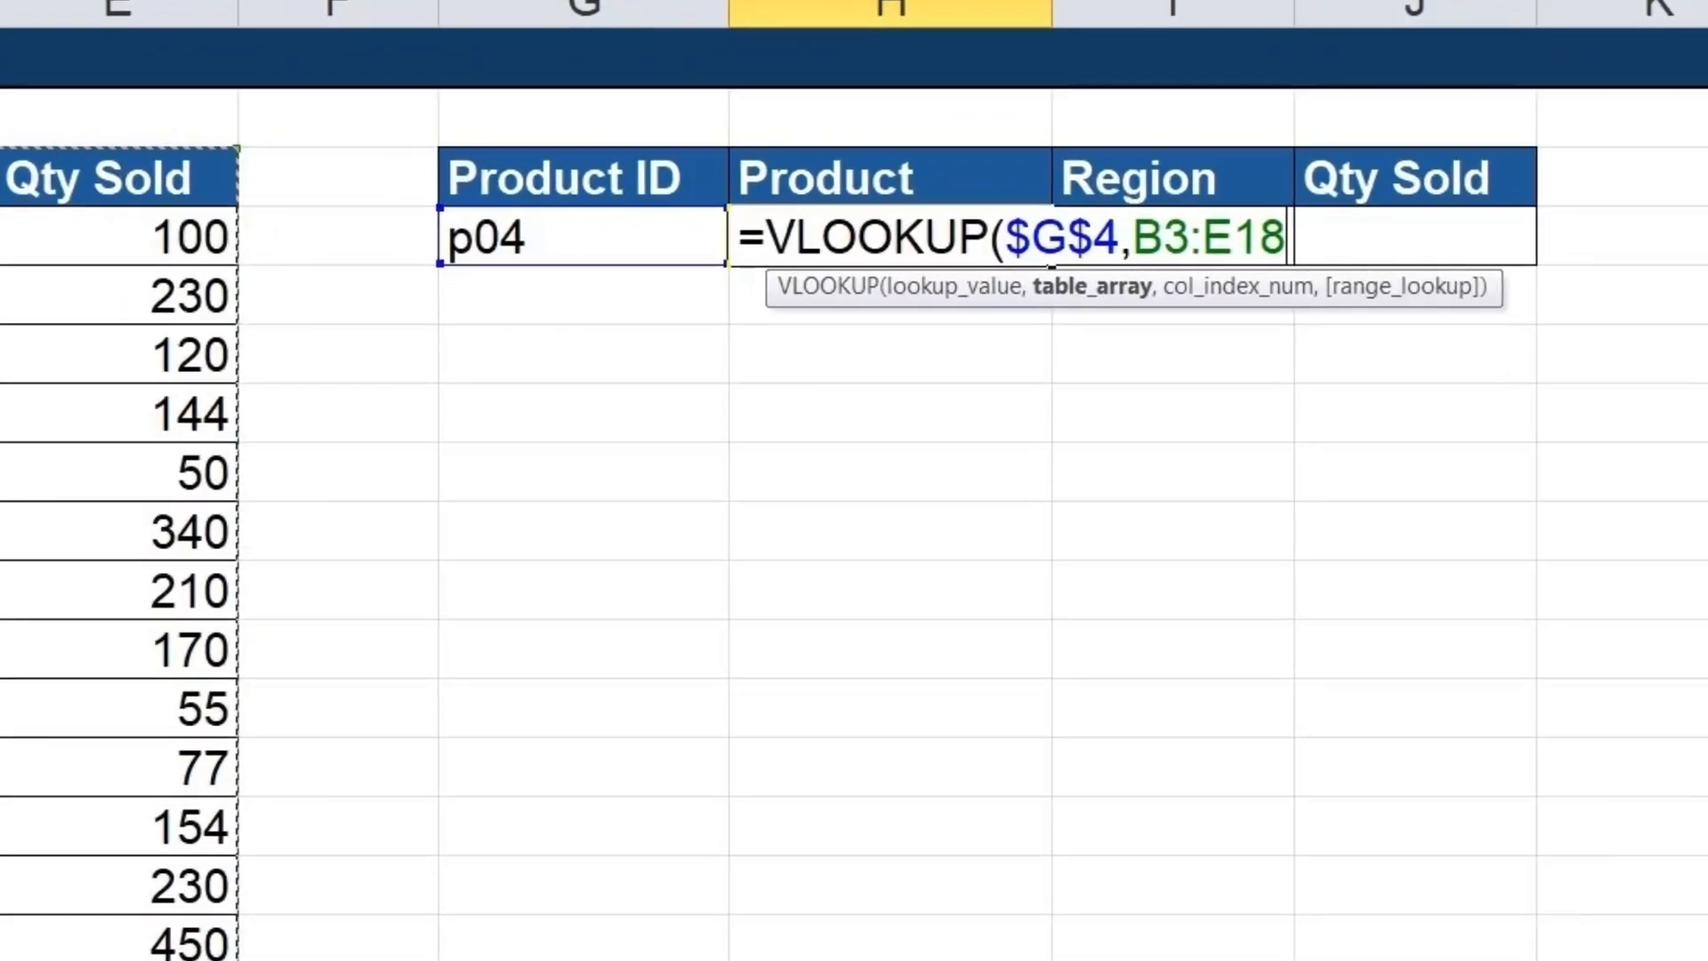
key("F4")
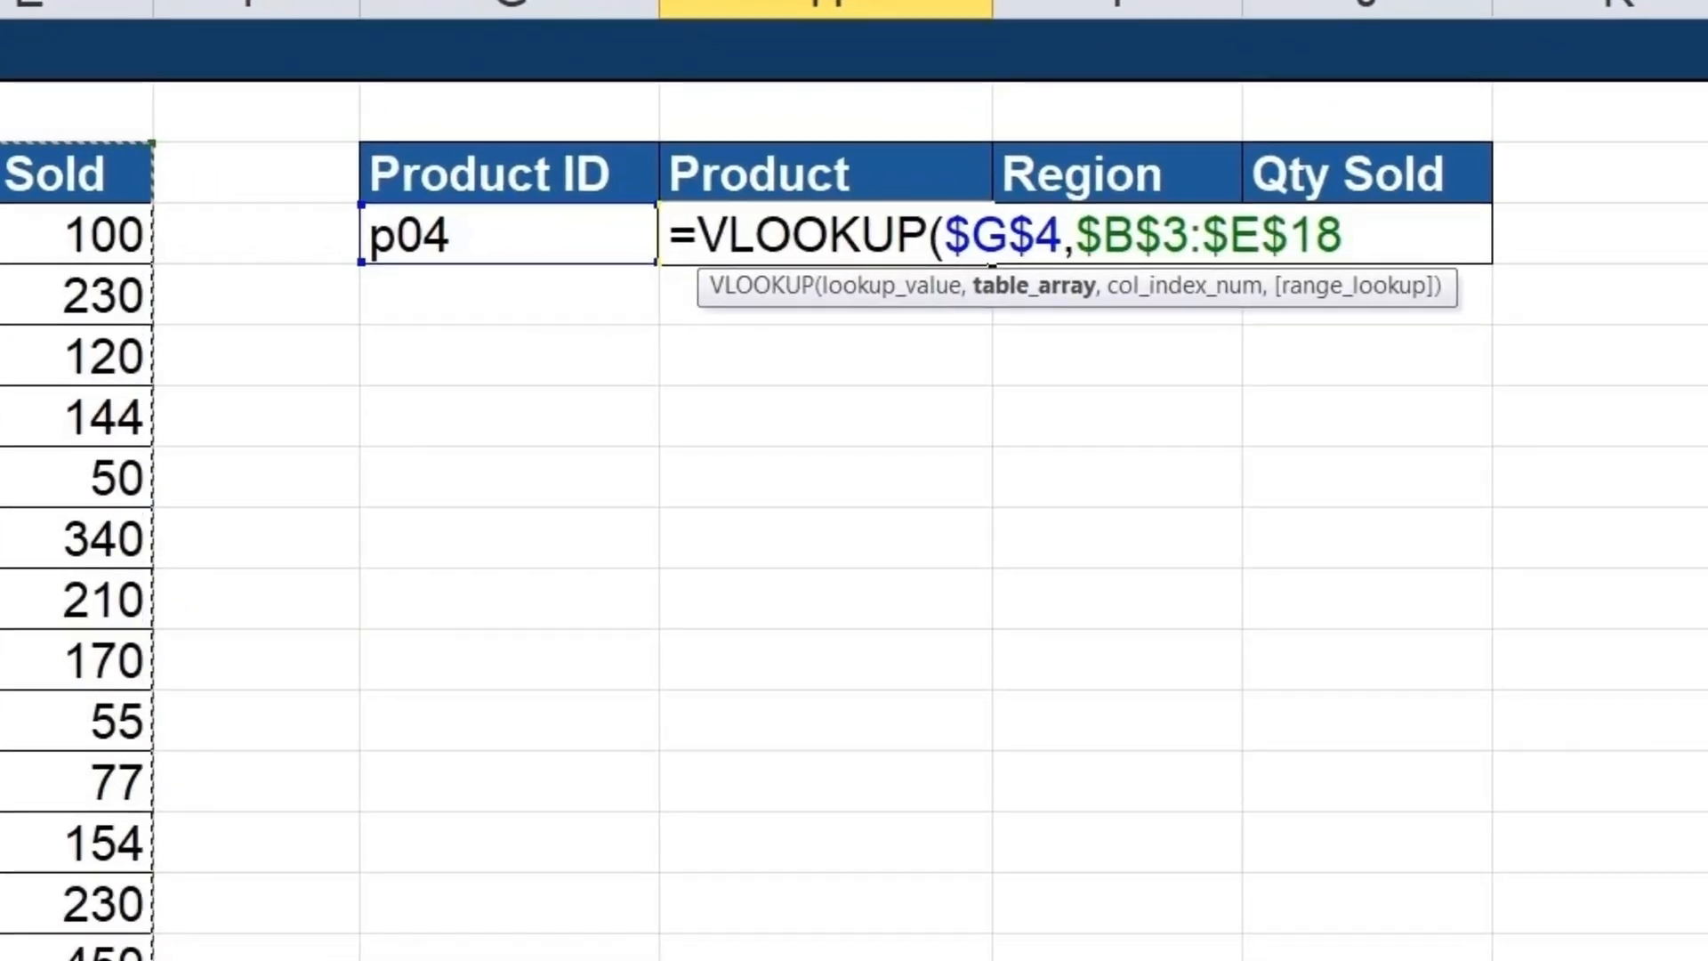
type(",")
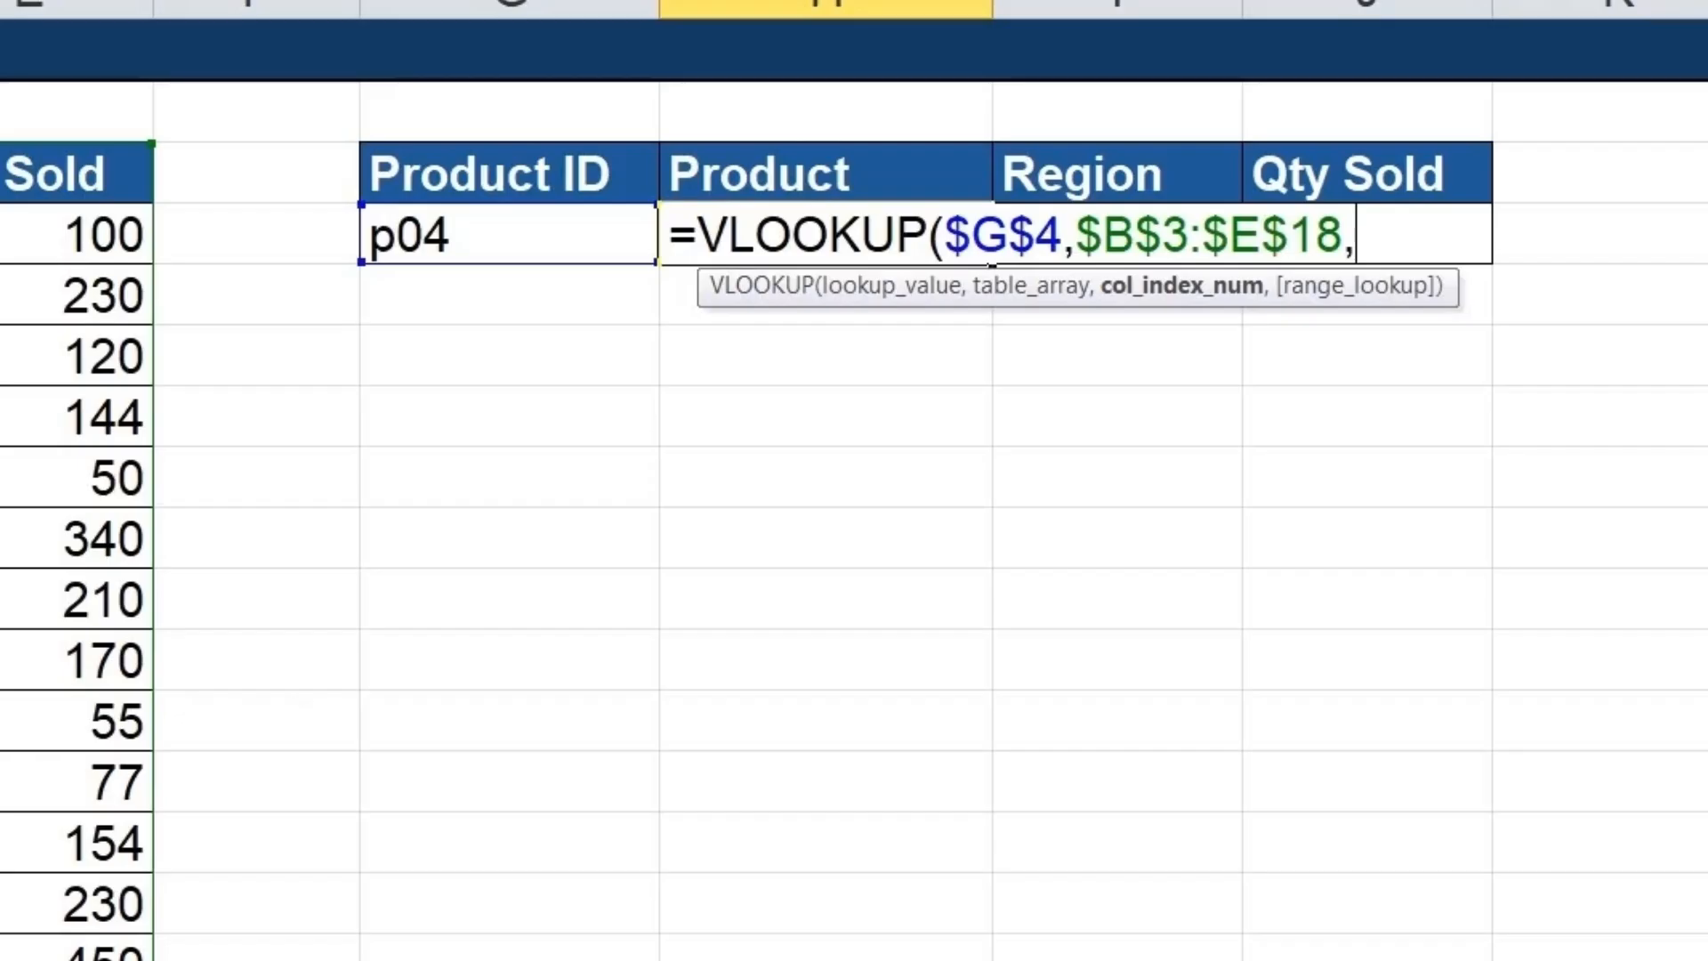
Nest a COLUMNS function as the column index argument of the H4 VLOOKUP.
type("col")
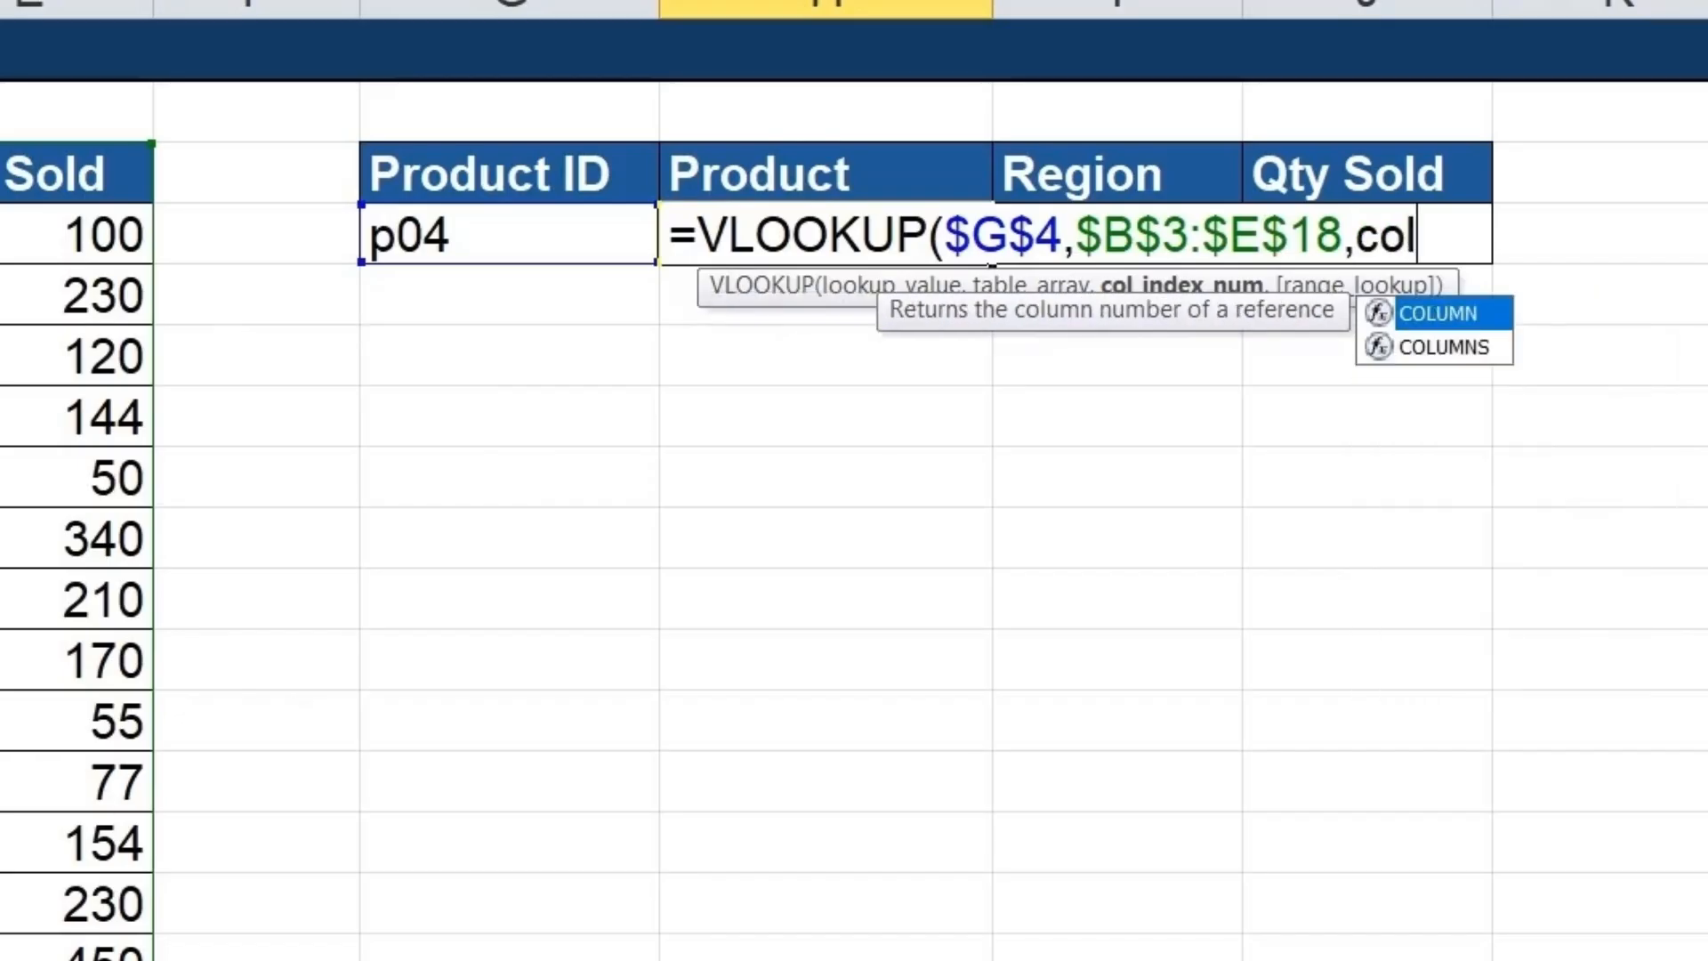
type("um")
key("Down")
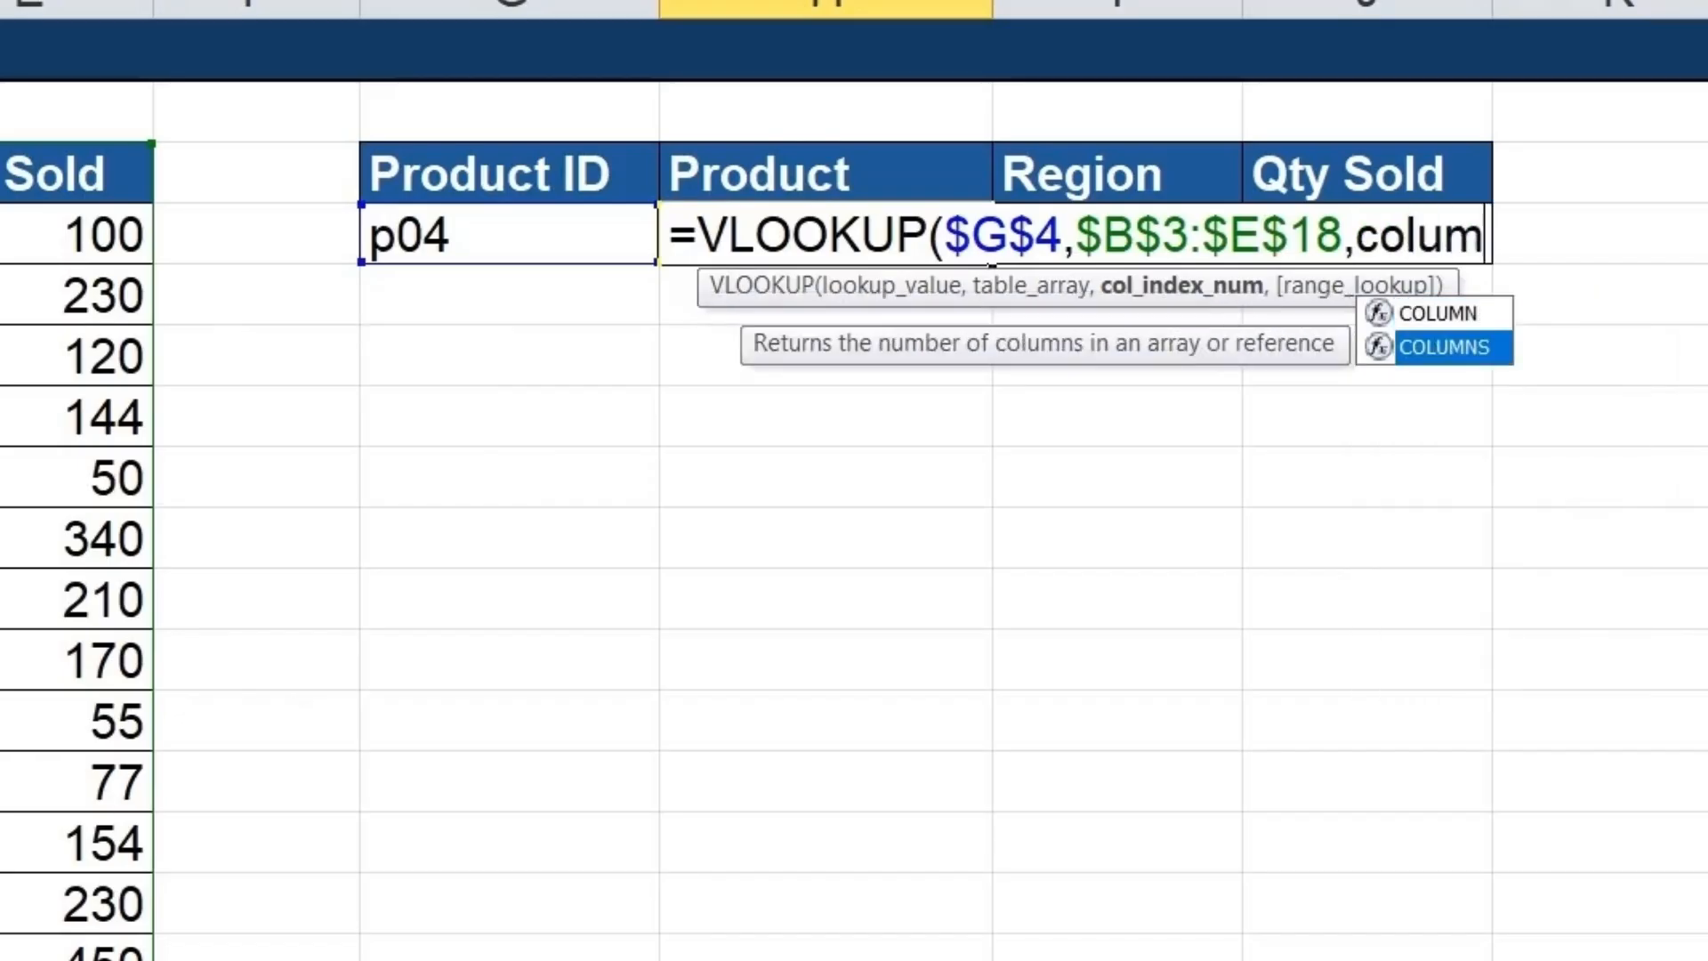
key("Tab")
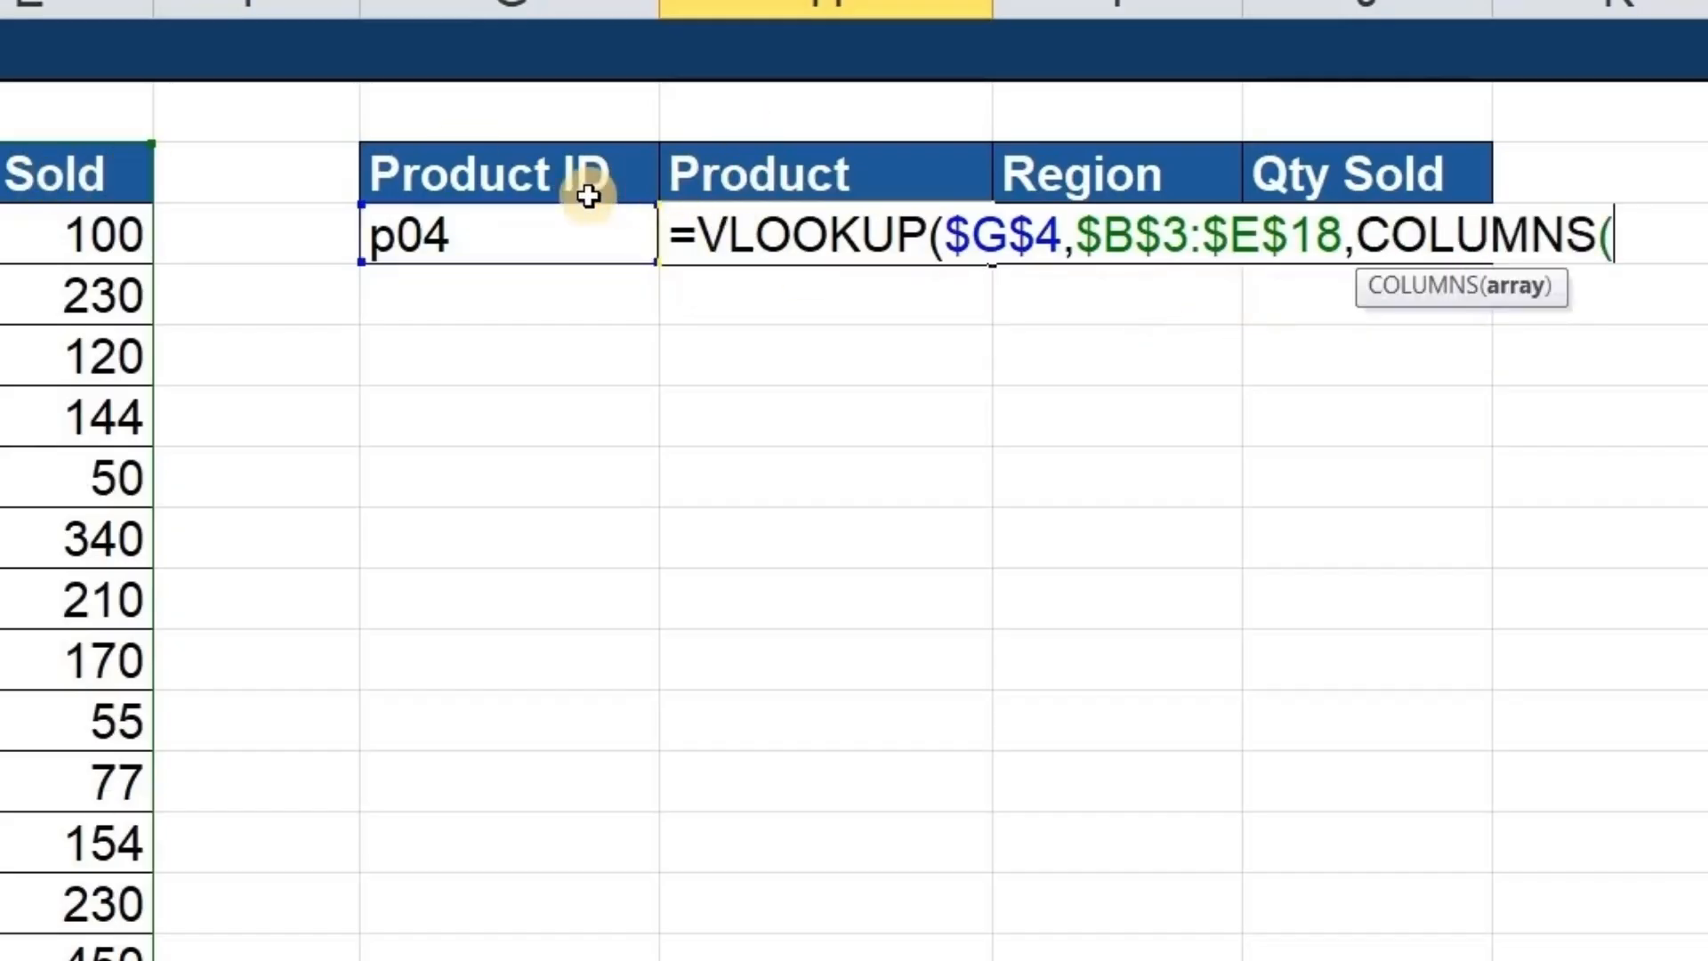
left_click(543, 183)
left_click_drag(544, 183, 1229, 154)
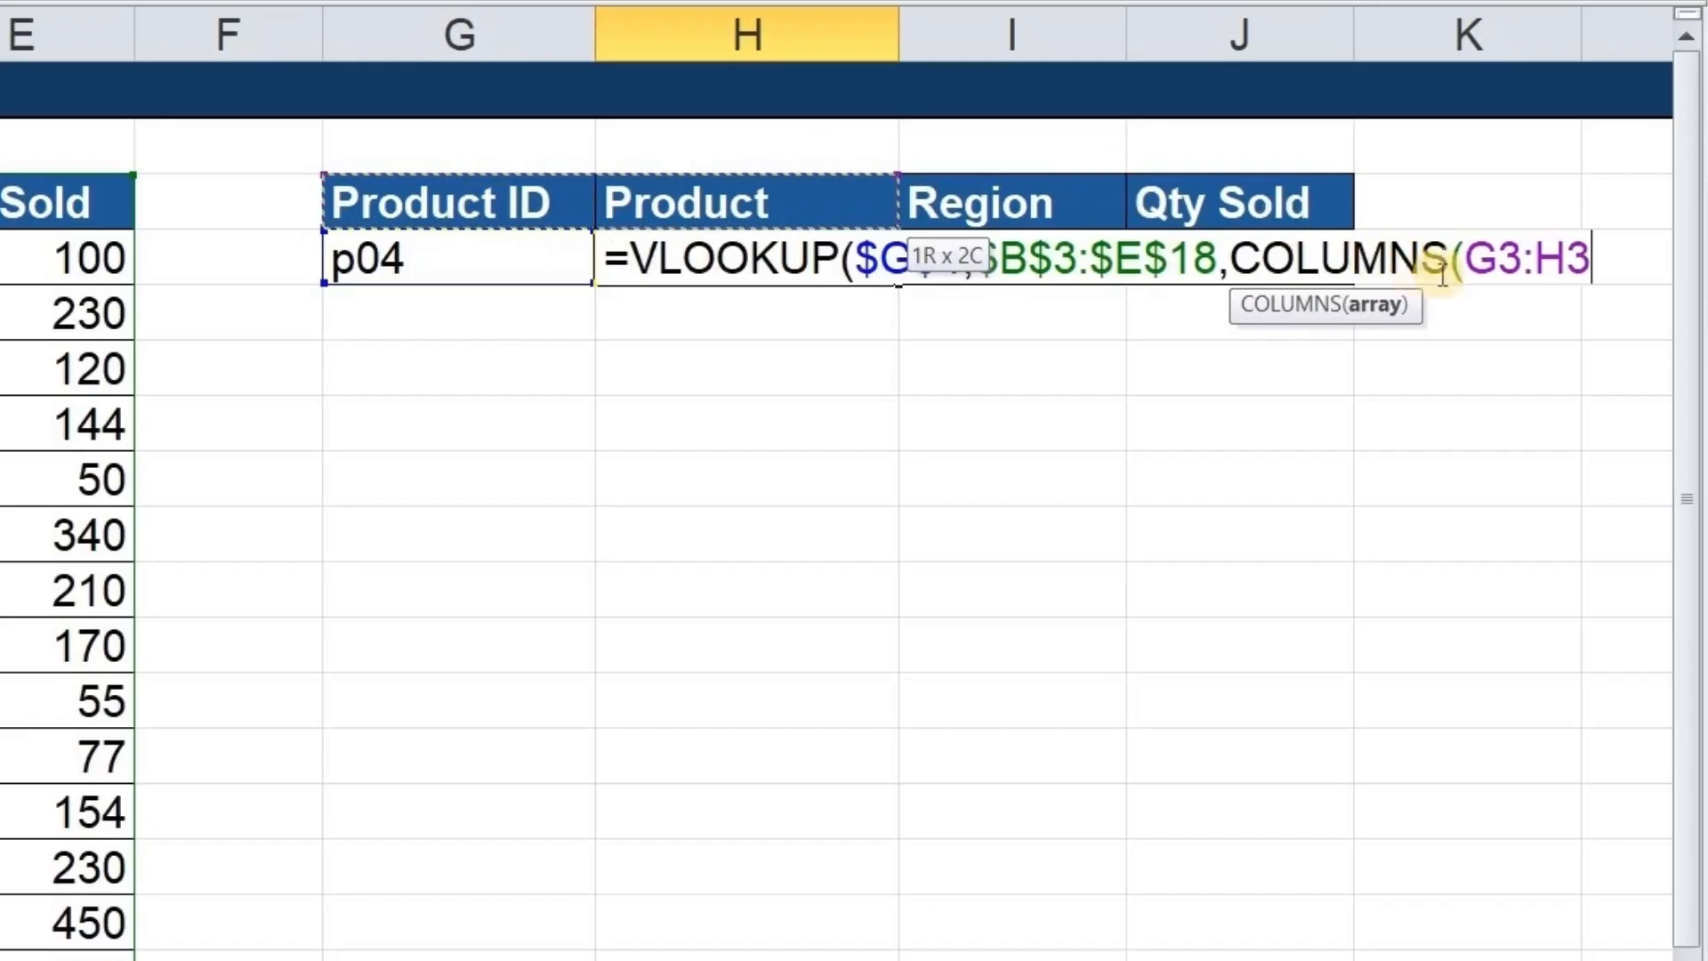
left_click(1495, 271)
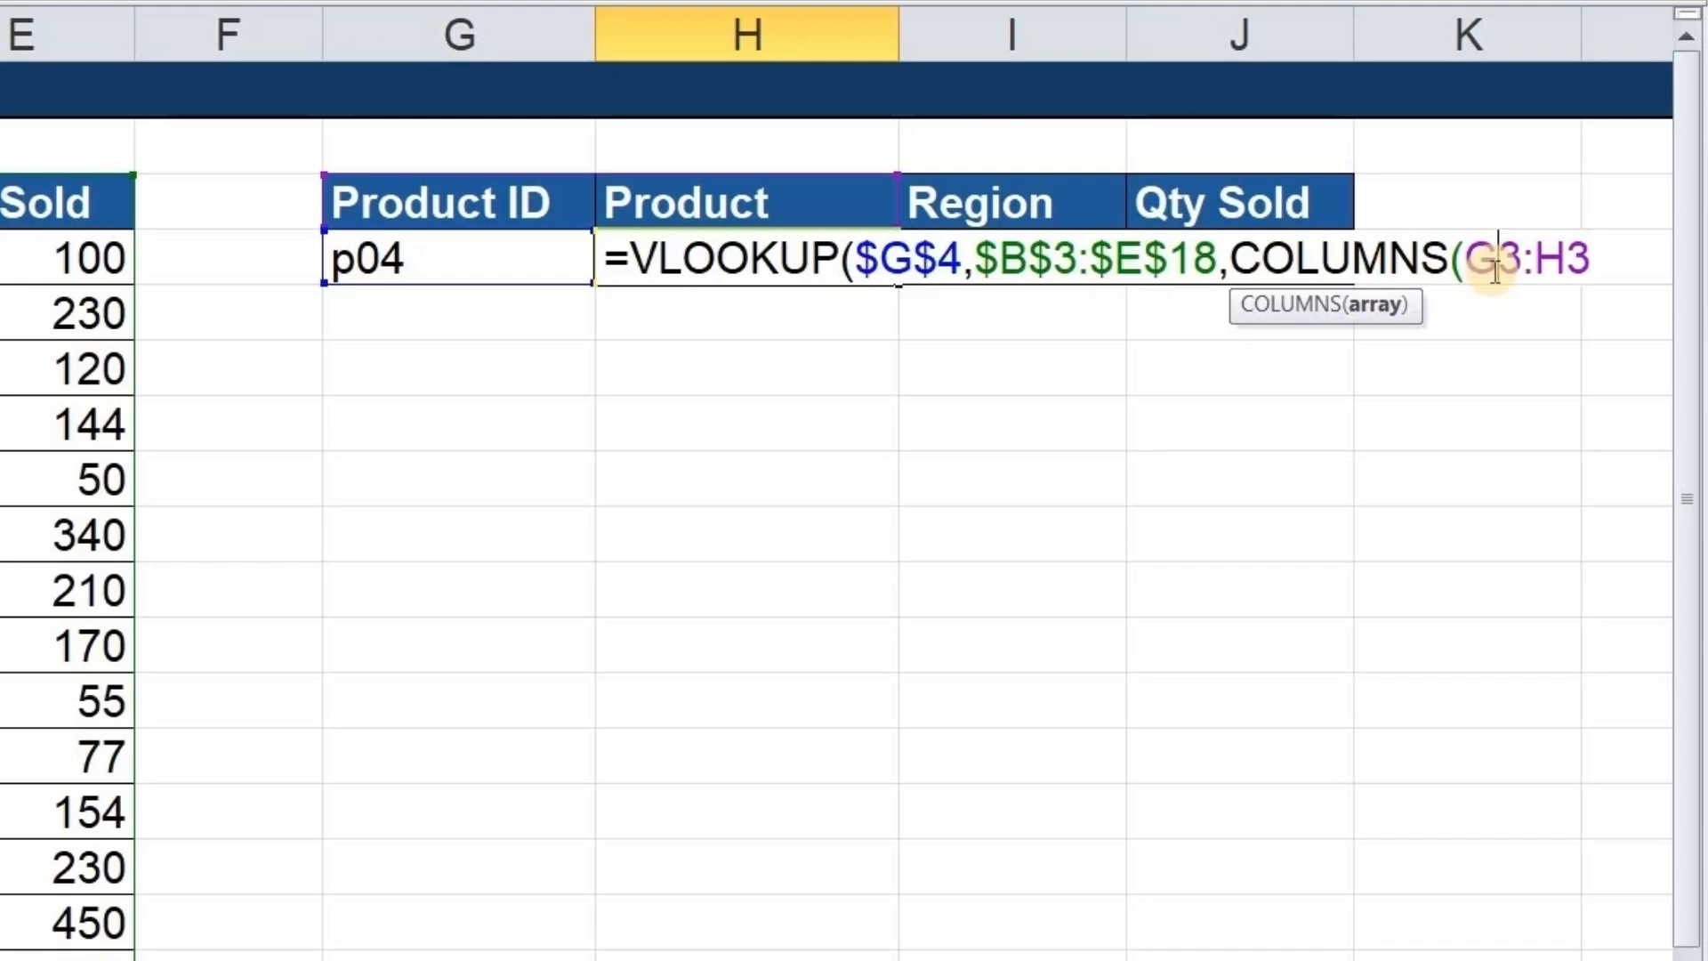
left_click(1594, 264)
key("BackSpace")
key("BackSpace")
key("BackSpace")
key("BackSpace")
key("BackSpace")
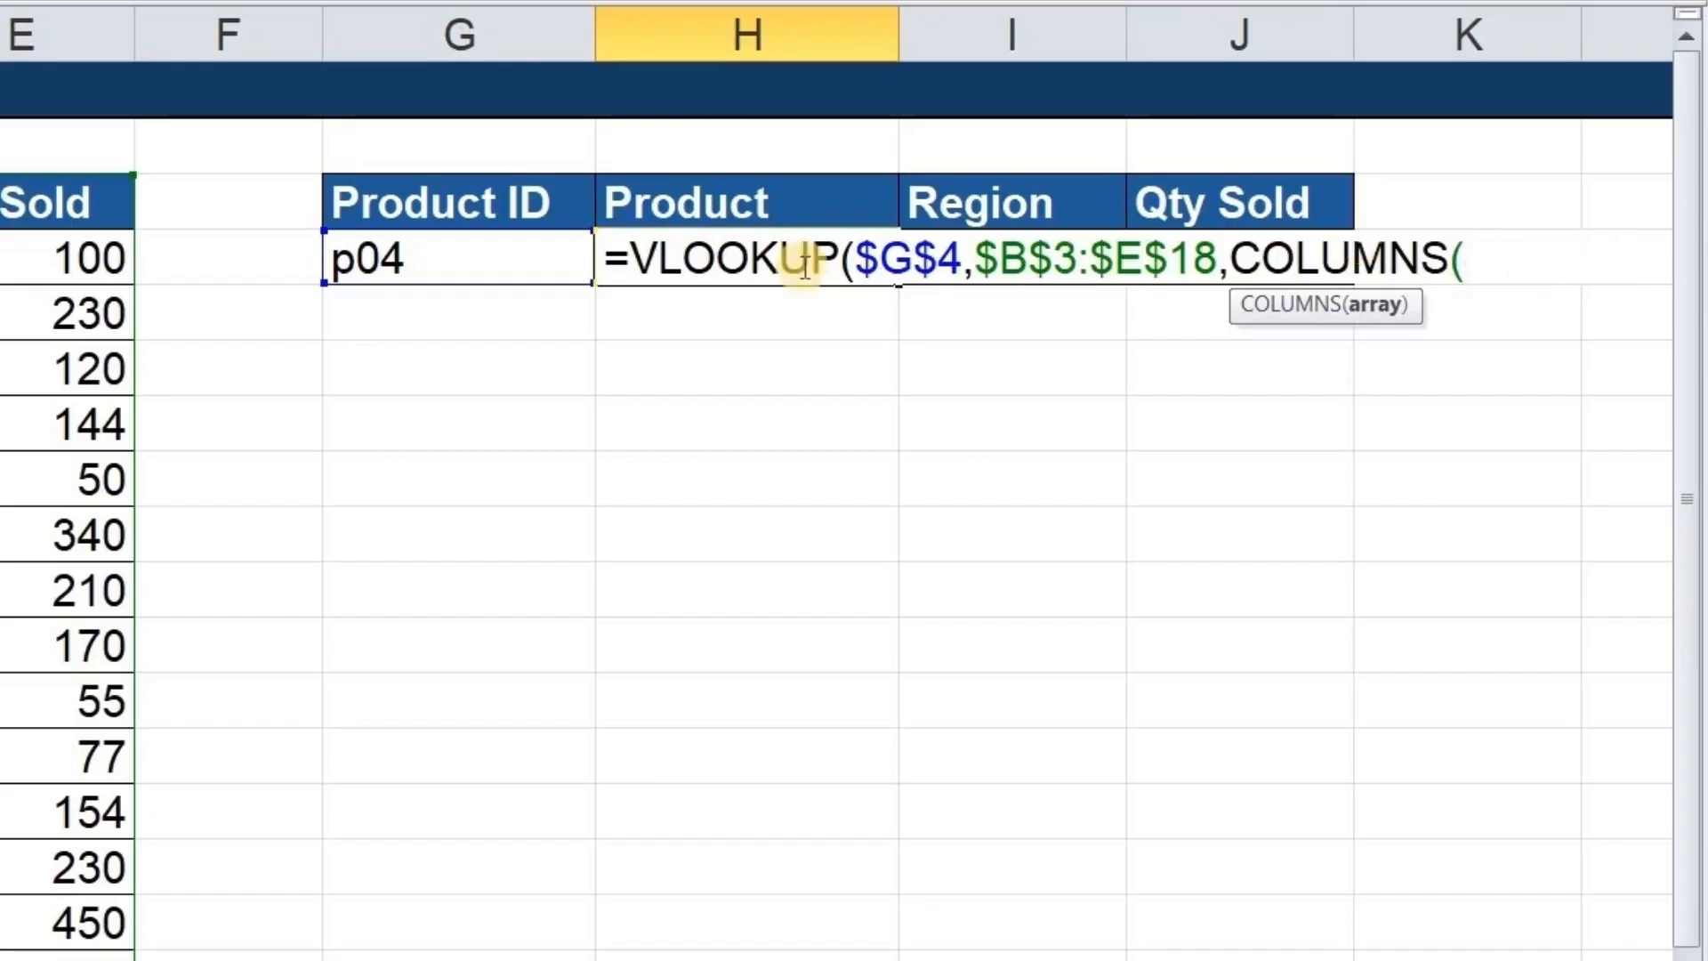
Set the COLUMNS array in the H4 formula to $G$7:H7, locking only the starting cell.
left_click(398, 448)
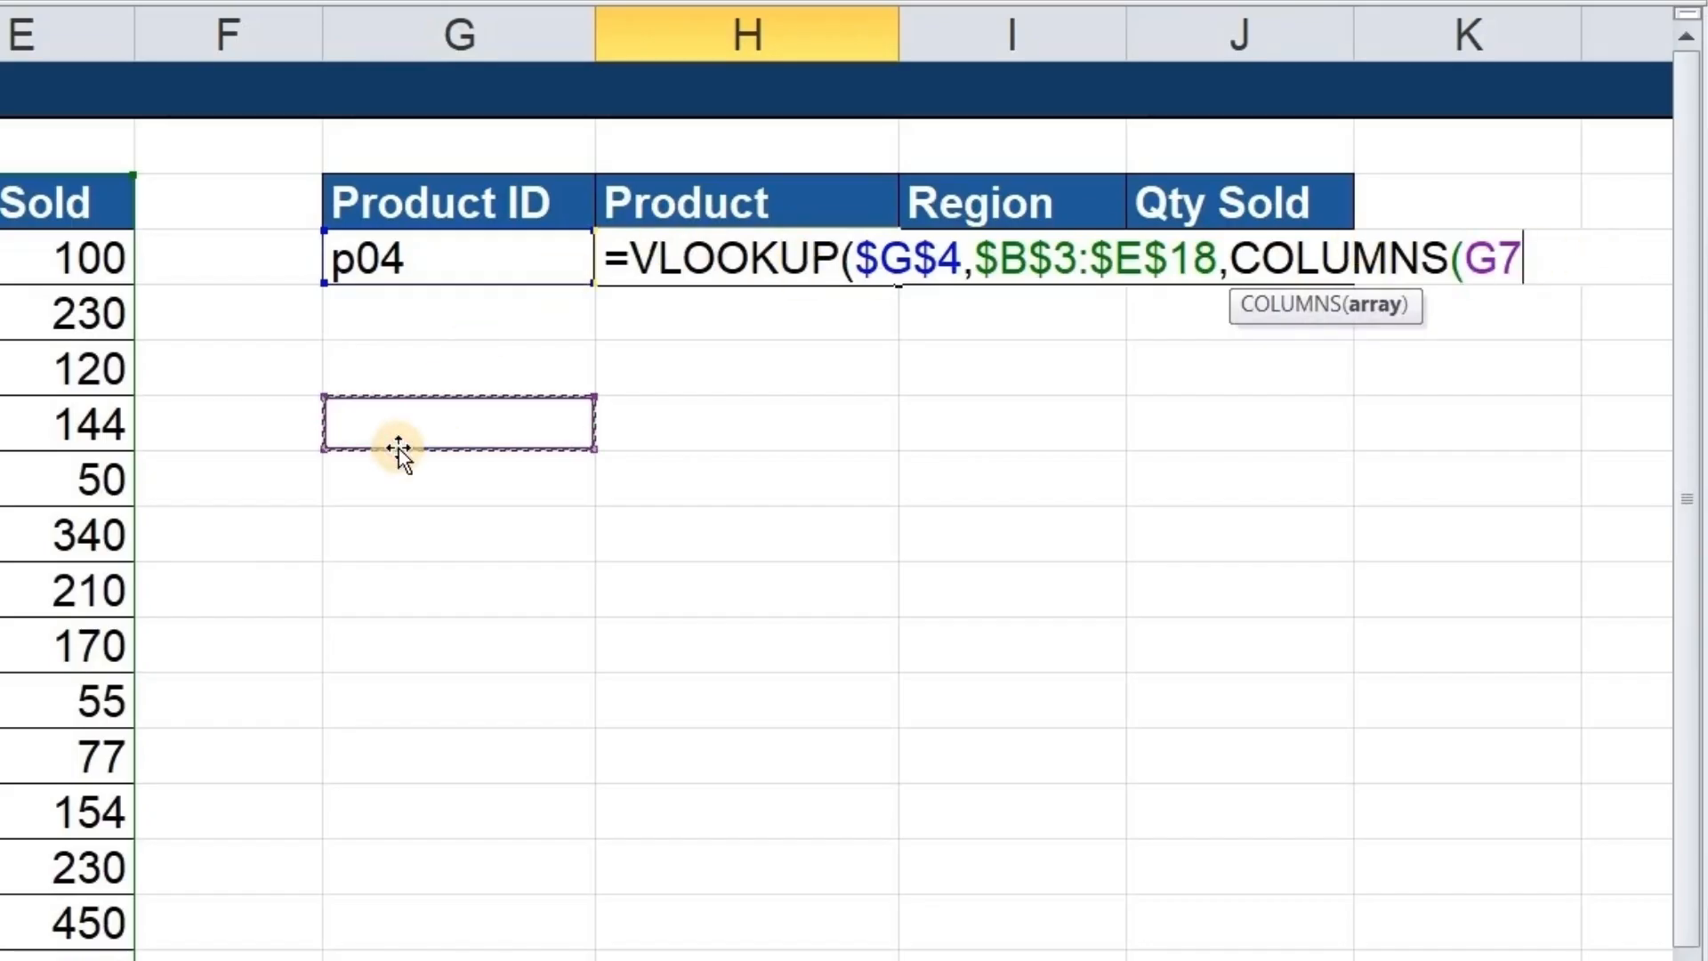
key("shift+Right")
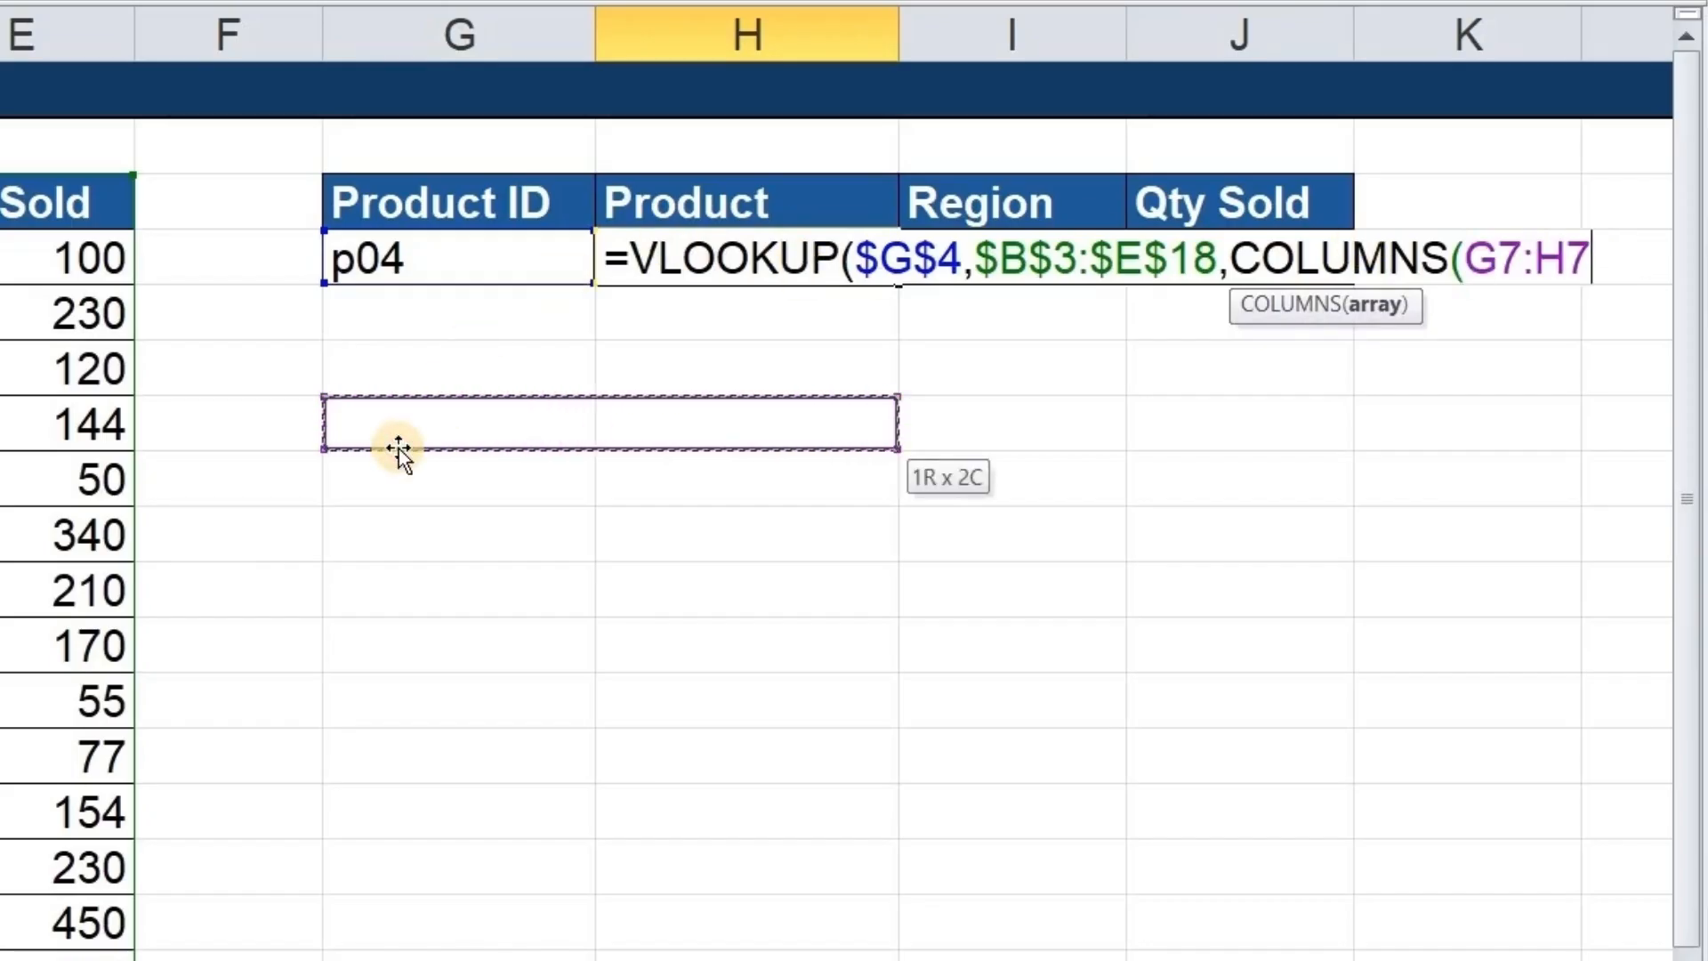
left_click_drag(1498, 264, 1499, 265)
left_click(1499, 265)
key("F4")
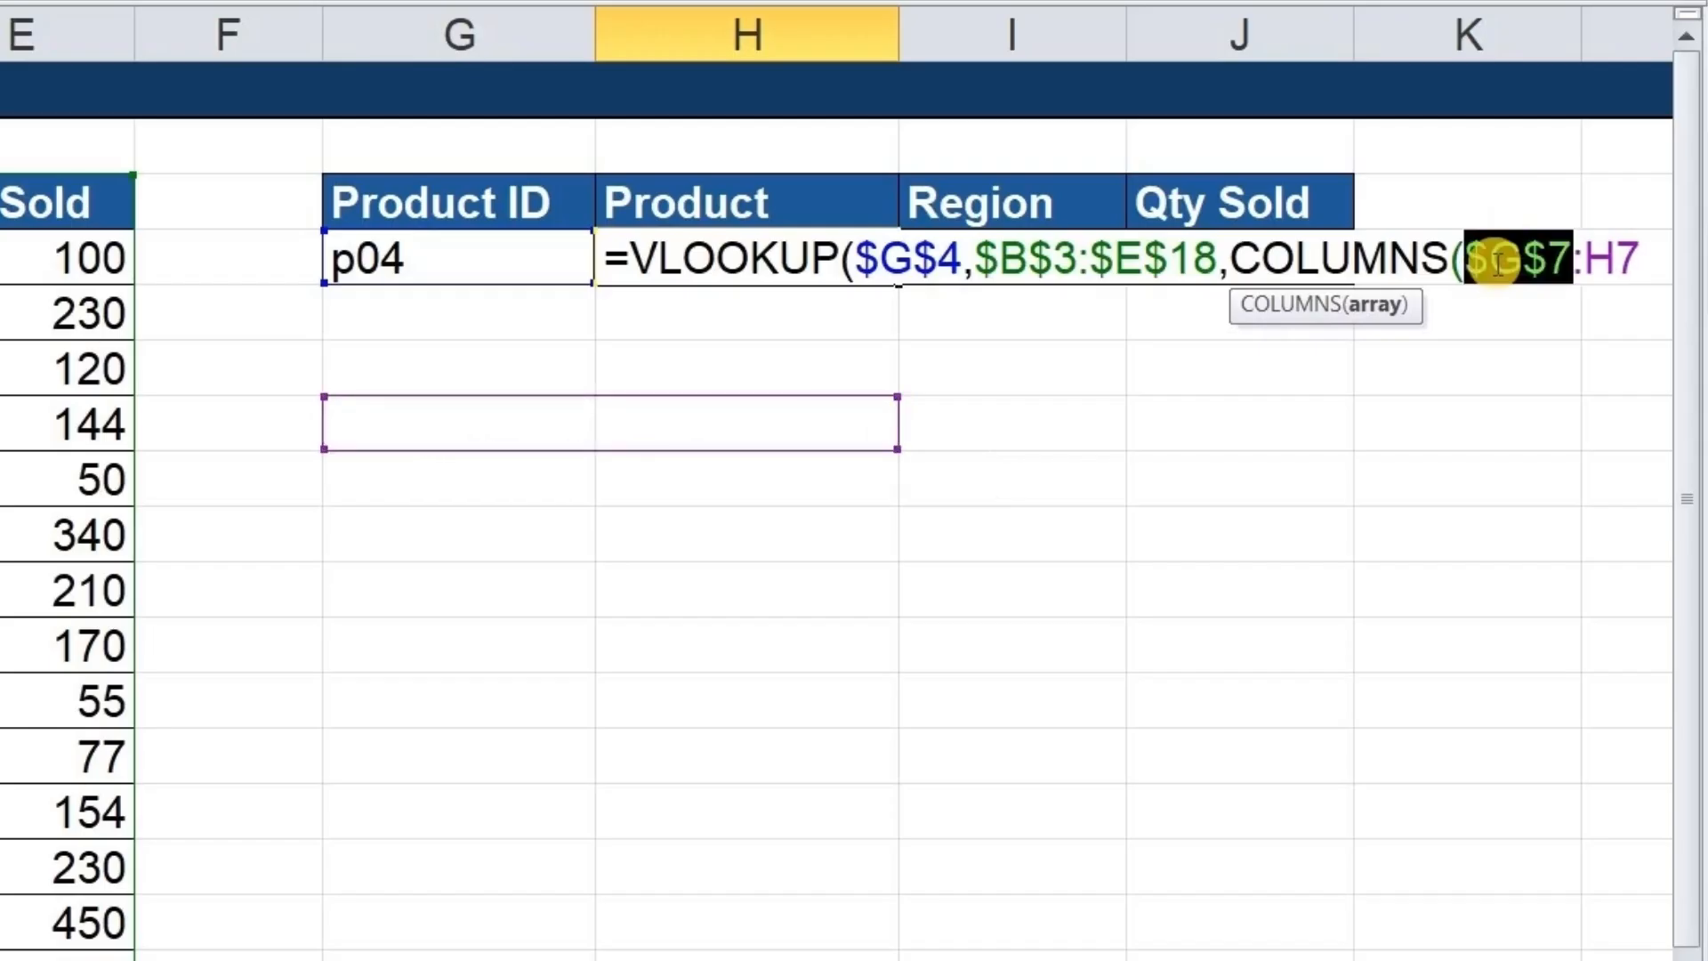
left_click(1643, 260)
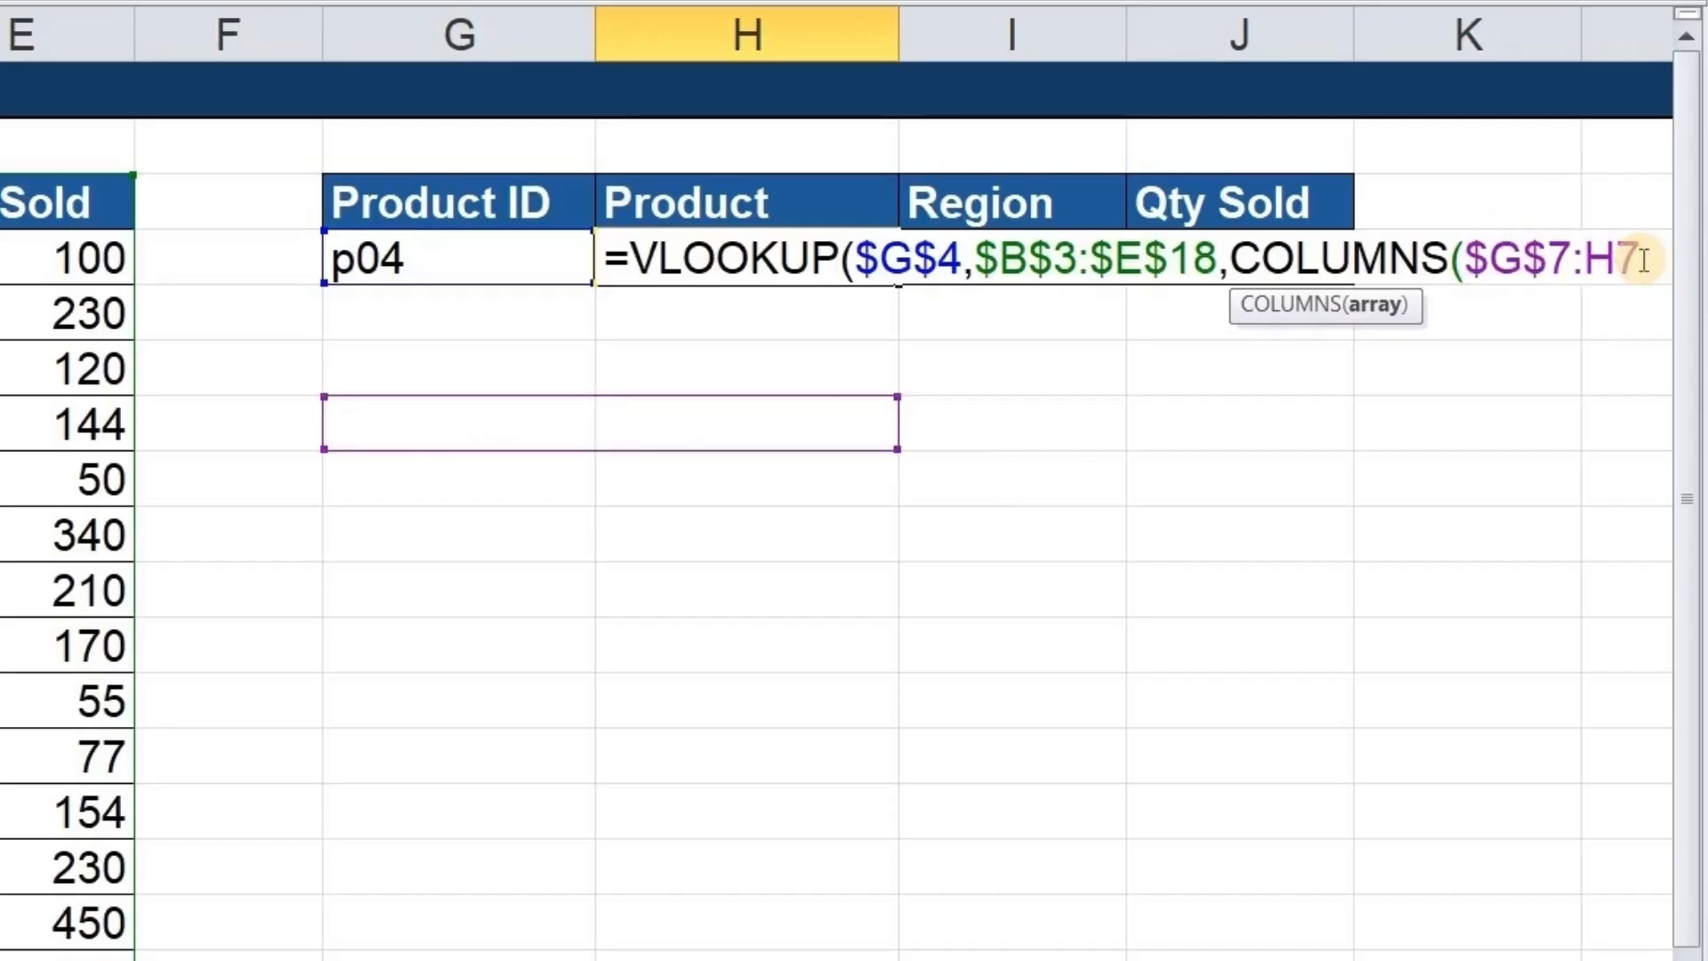
Finish the H4 VLOOKUP with exact match 0 and fill the formula across the Region and Qty Sold cells to J4.
type("),")
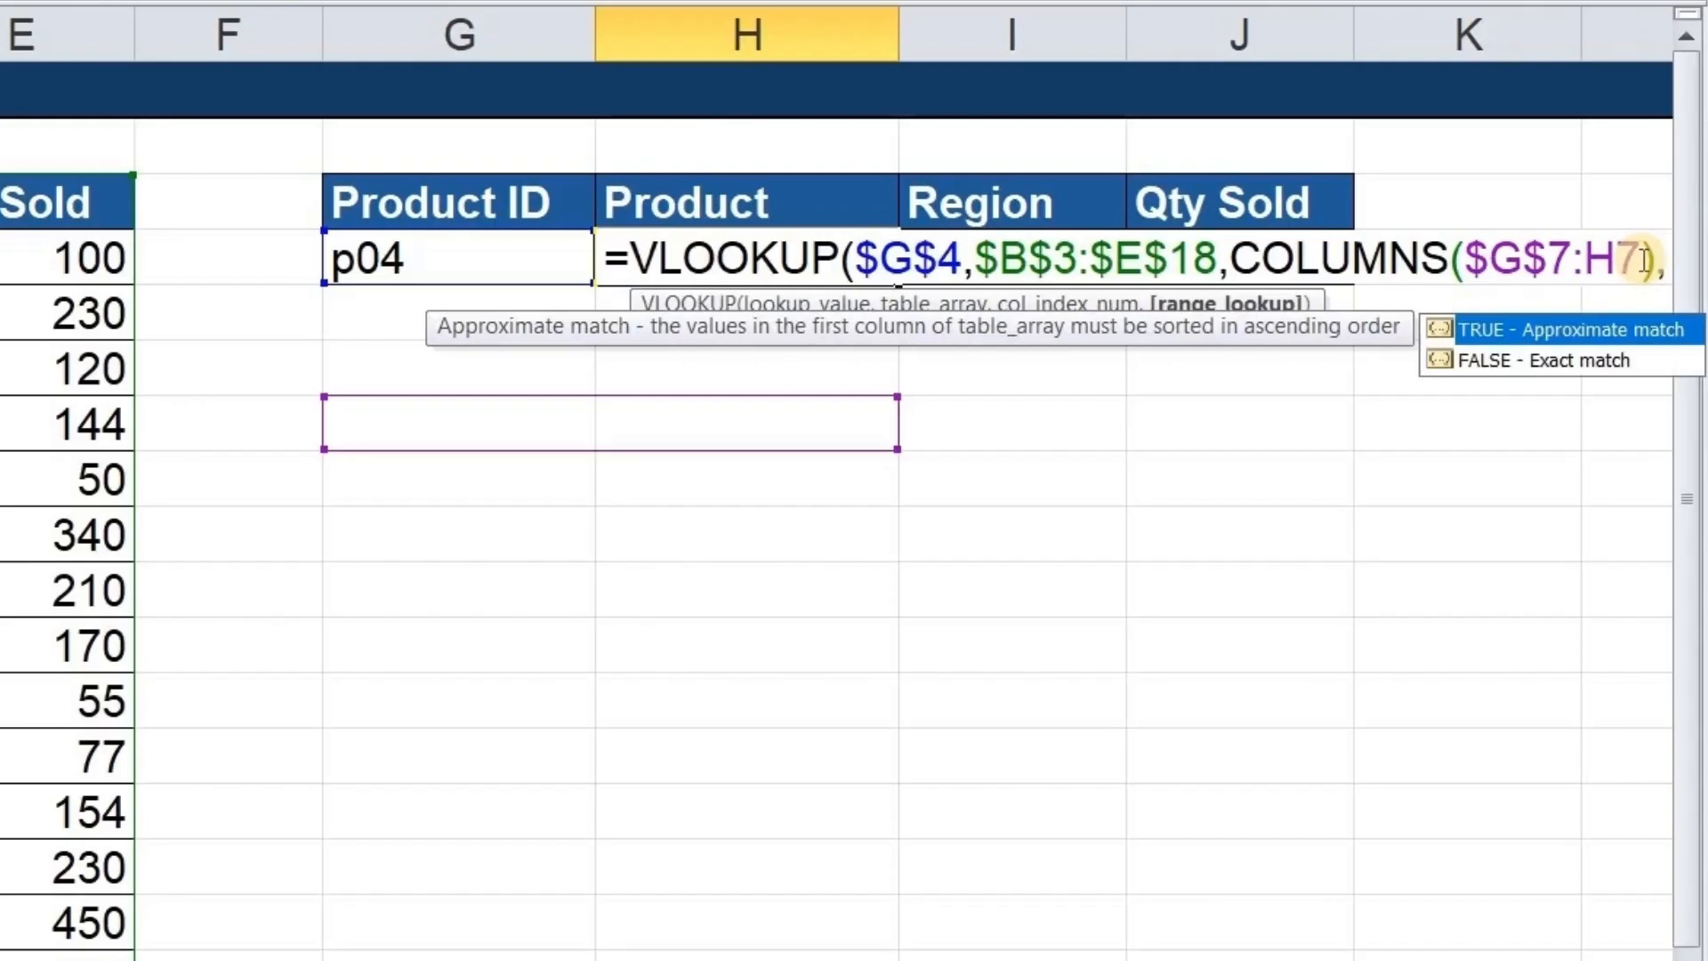
type("0)")
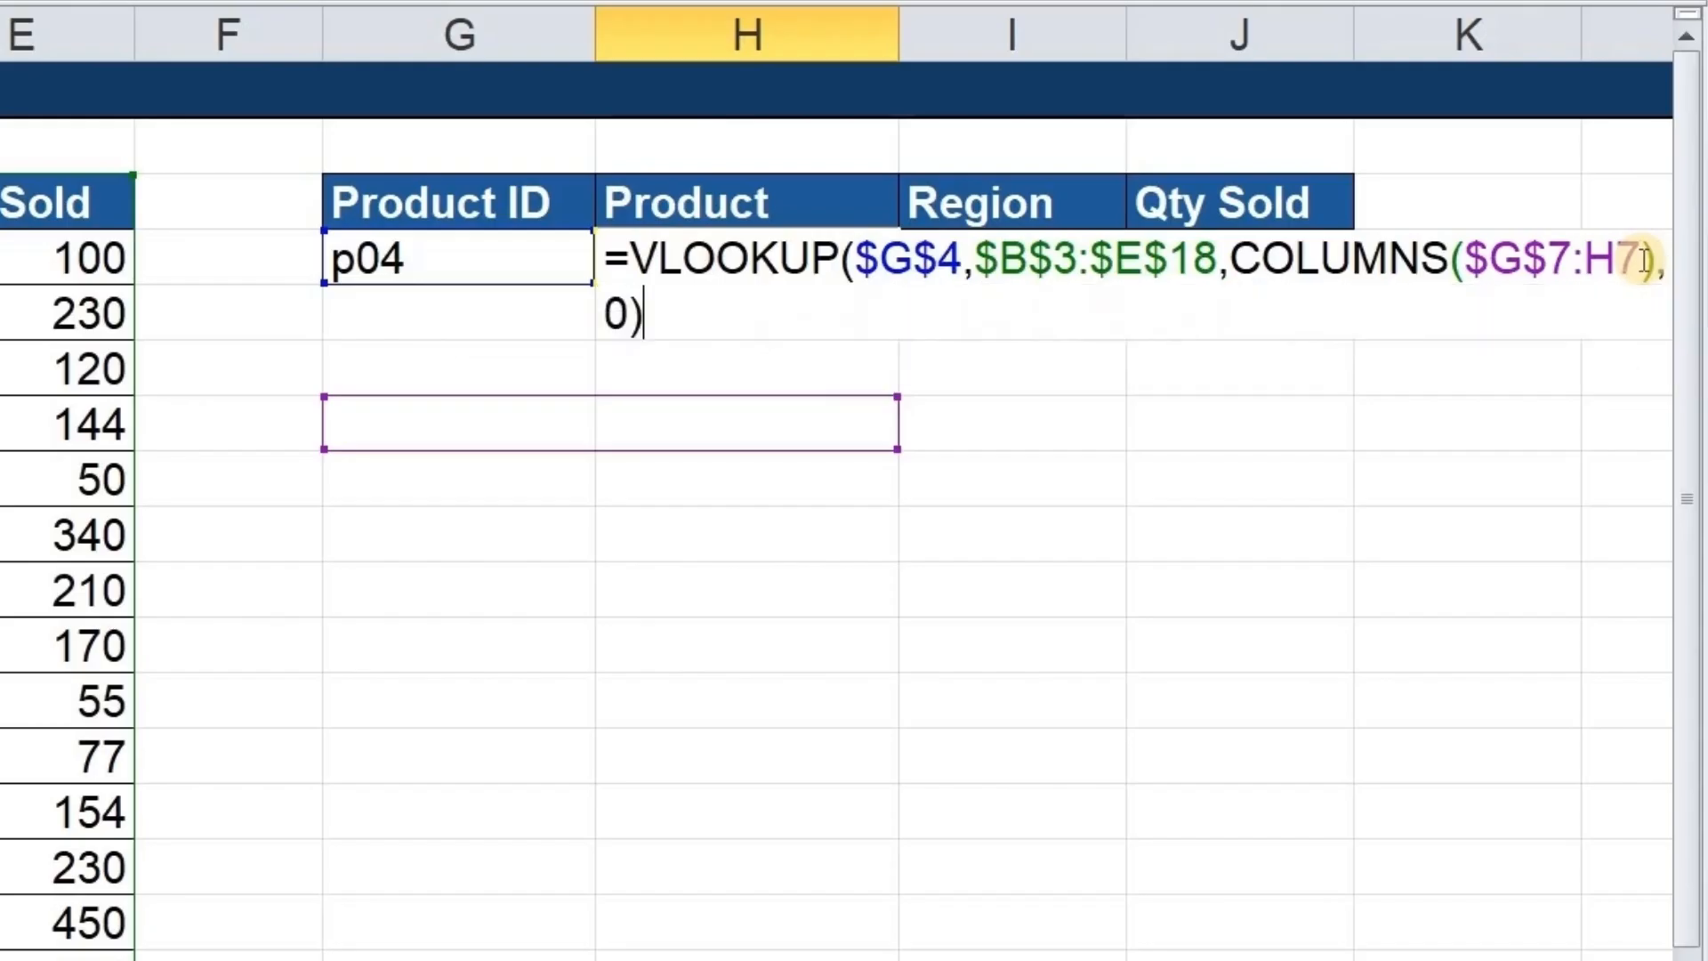
key("Return")
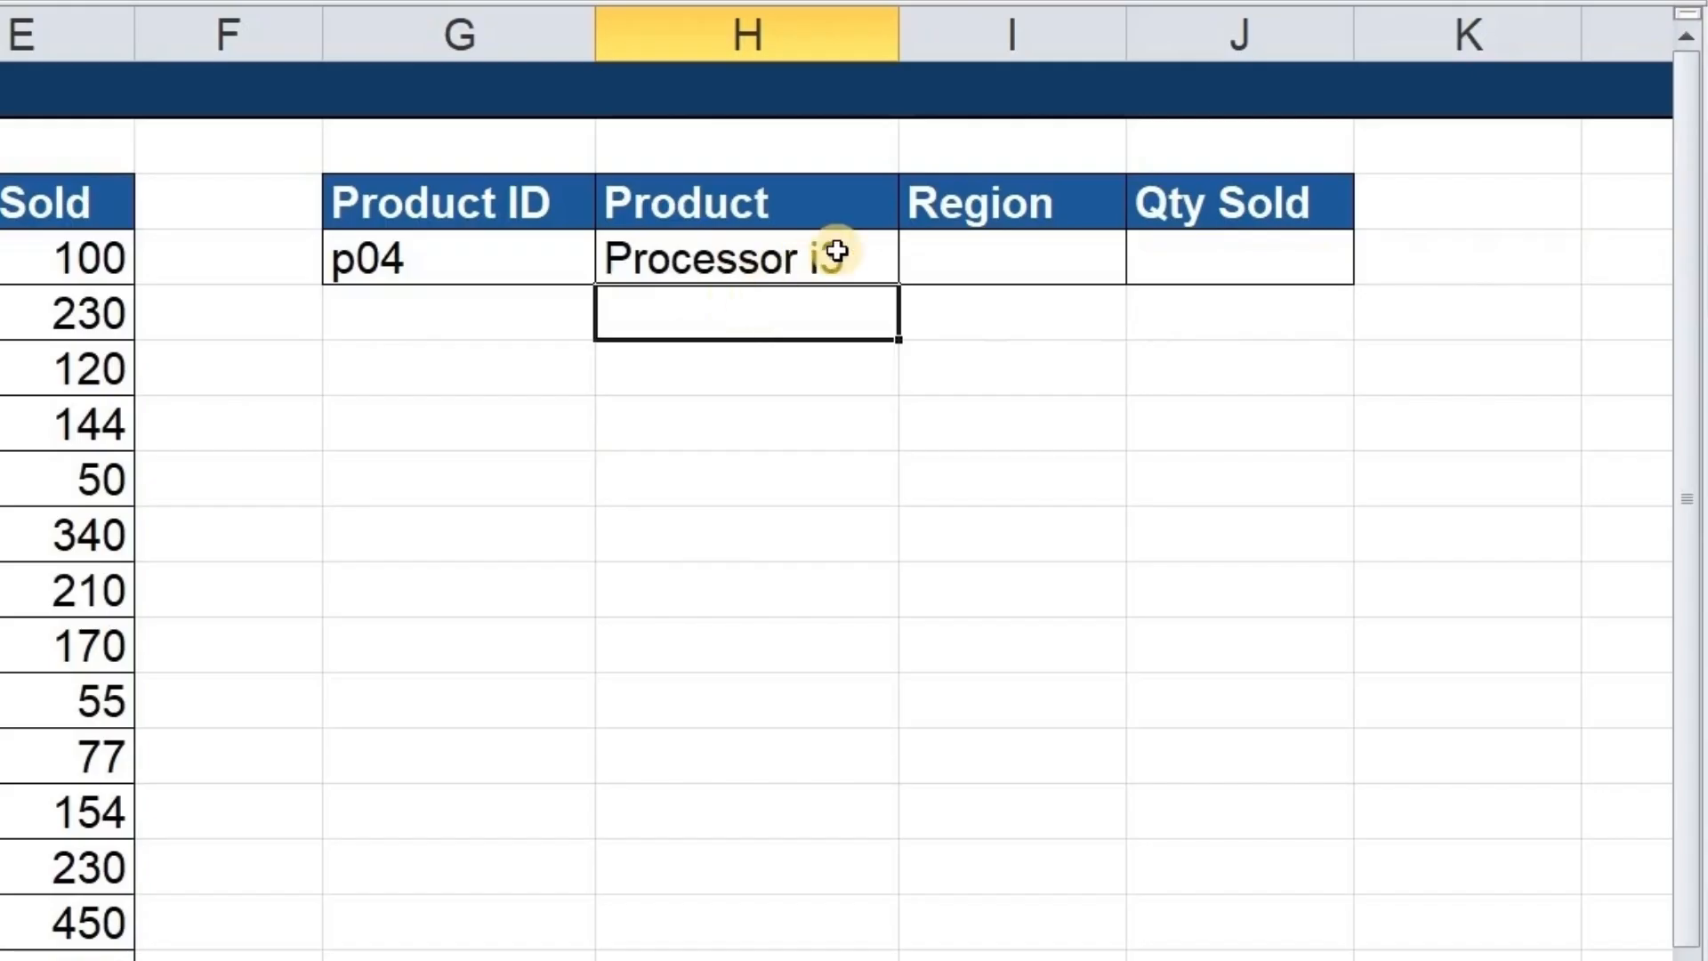
left_click(878, 273)
left_click_drag(902, 281, 1323, 279)
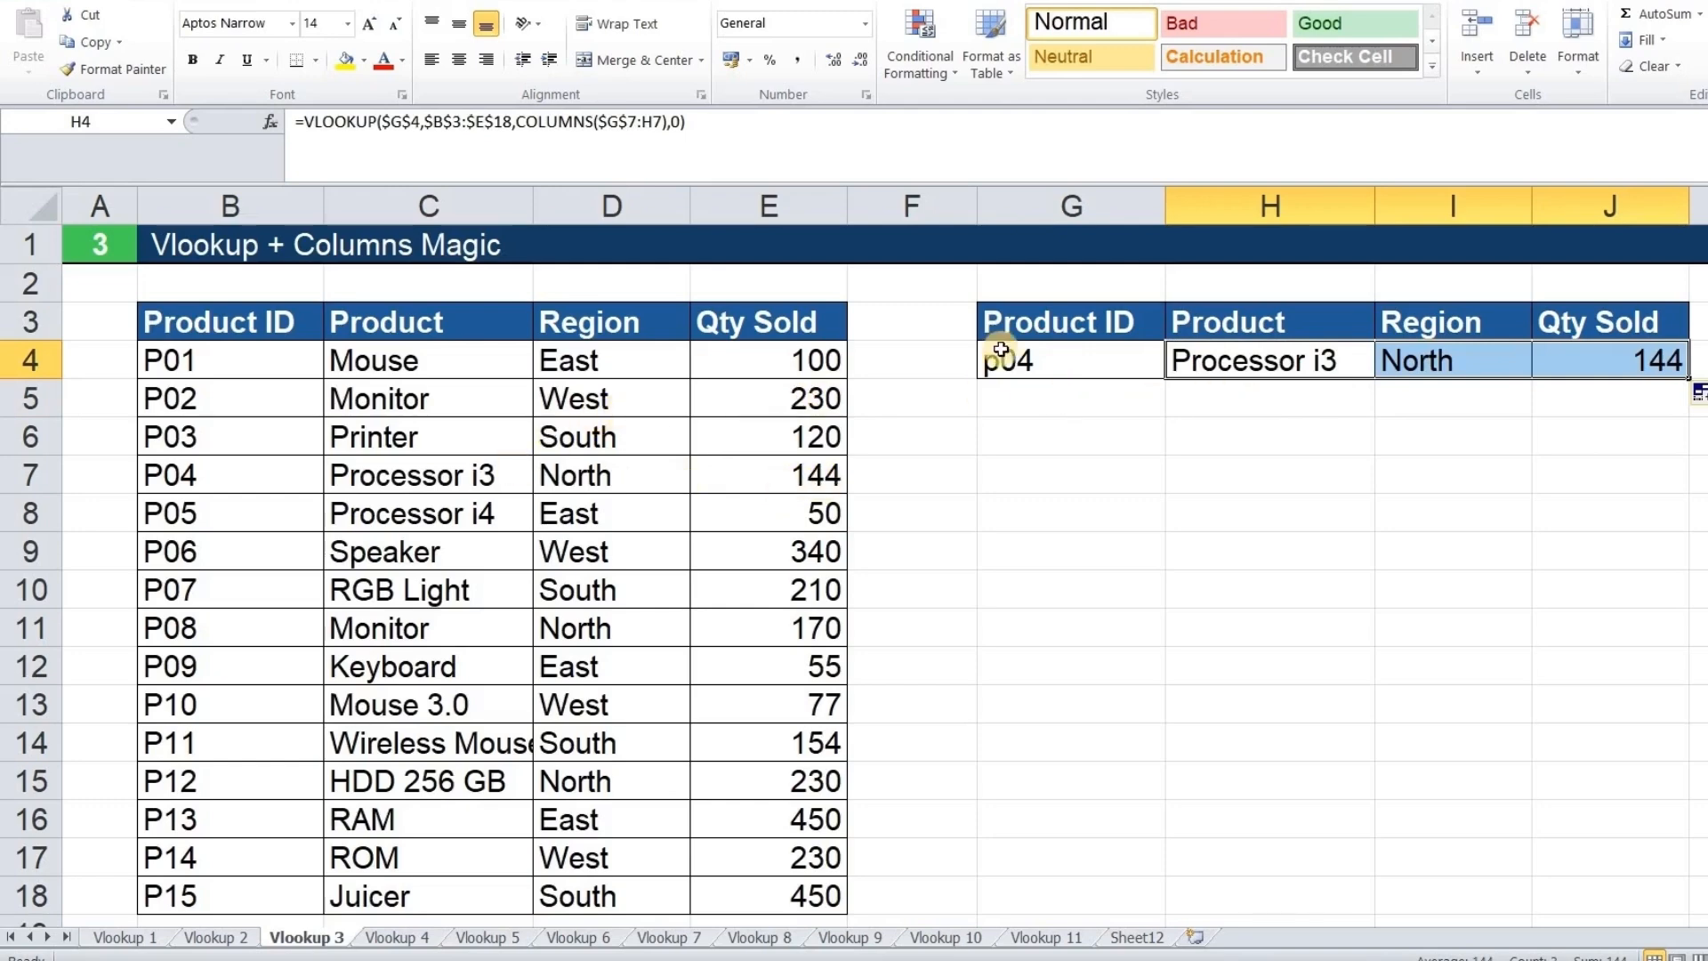
Set the lookup Product ID in G4 of the Vlookup 3 sheet to p05 to test the VLOOKUP and COLUMNS formulas.
left_click(1039, 356)
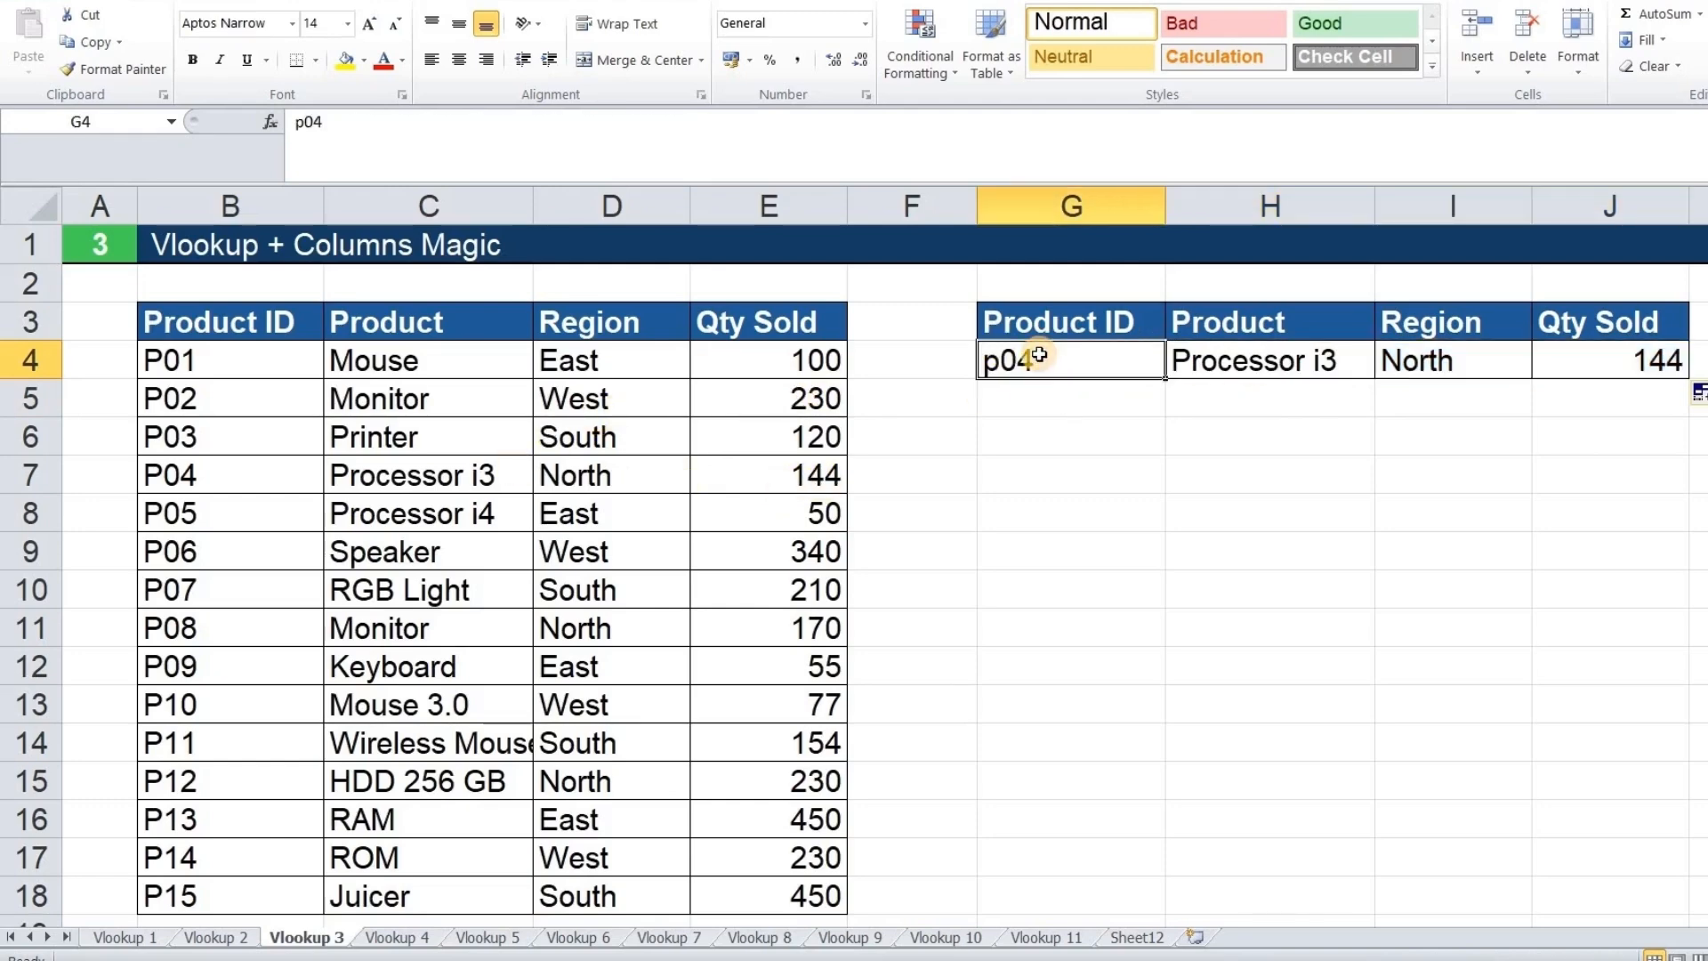
type("p")
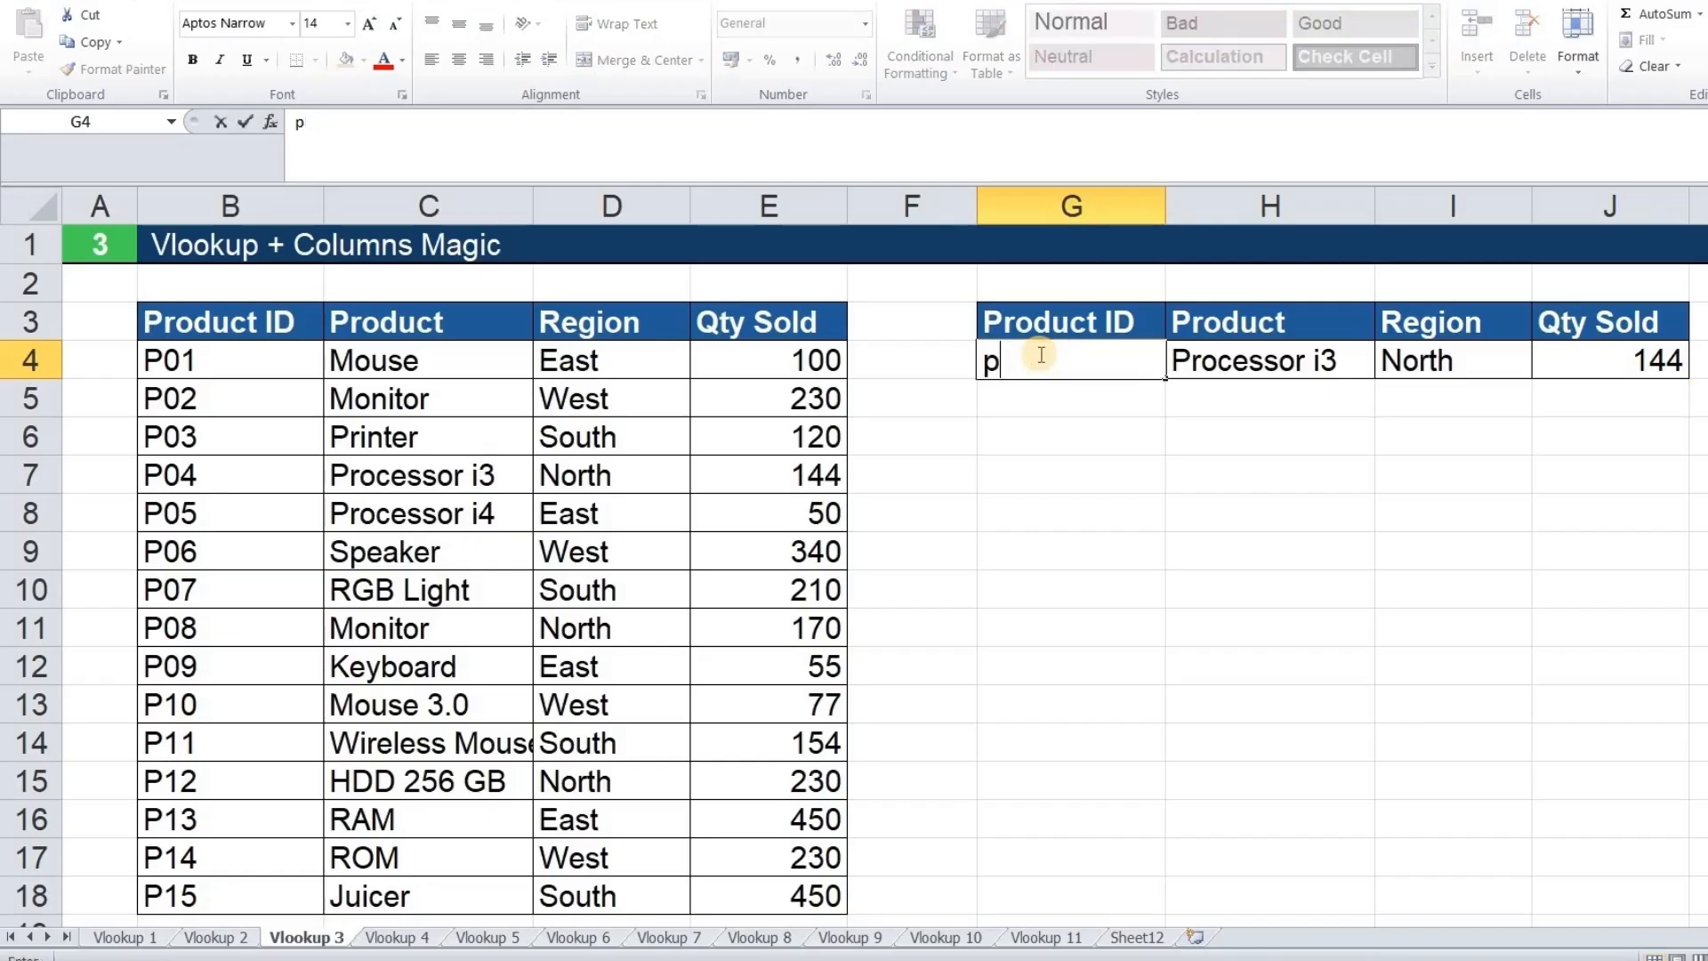
type("05")
key("Return")
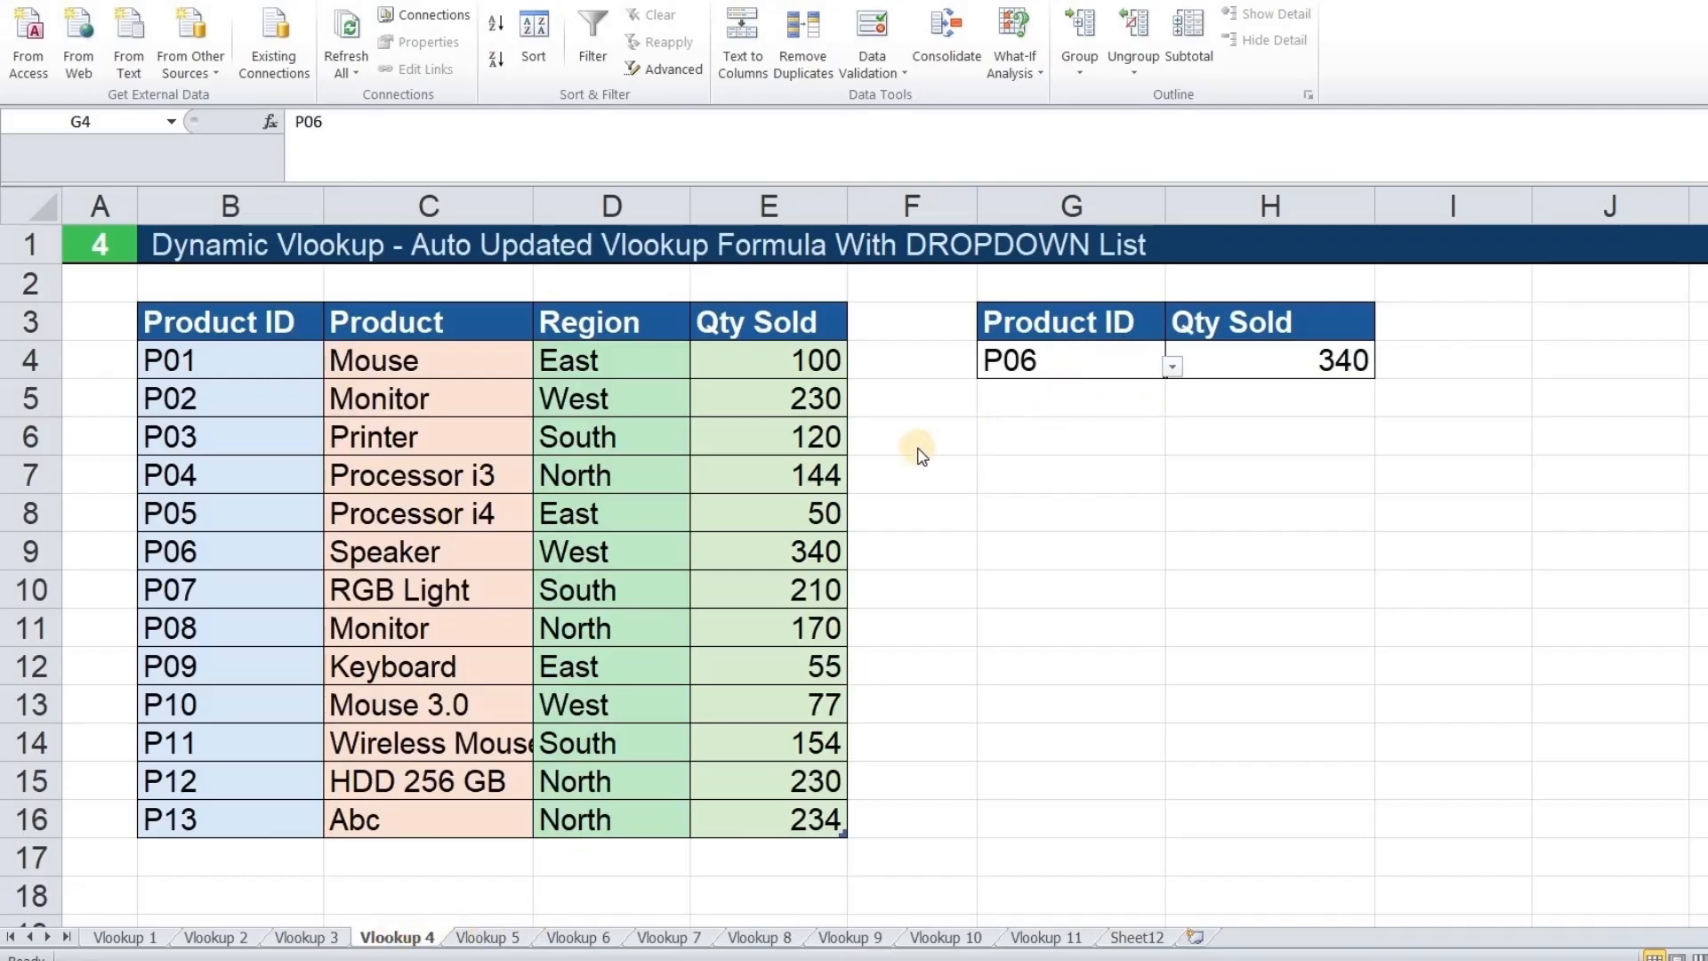
Check the last product rows against the lookup results on the Vlookup 3 sheet and return to the Vlookup 4 sheet.
left_click(319, 945)
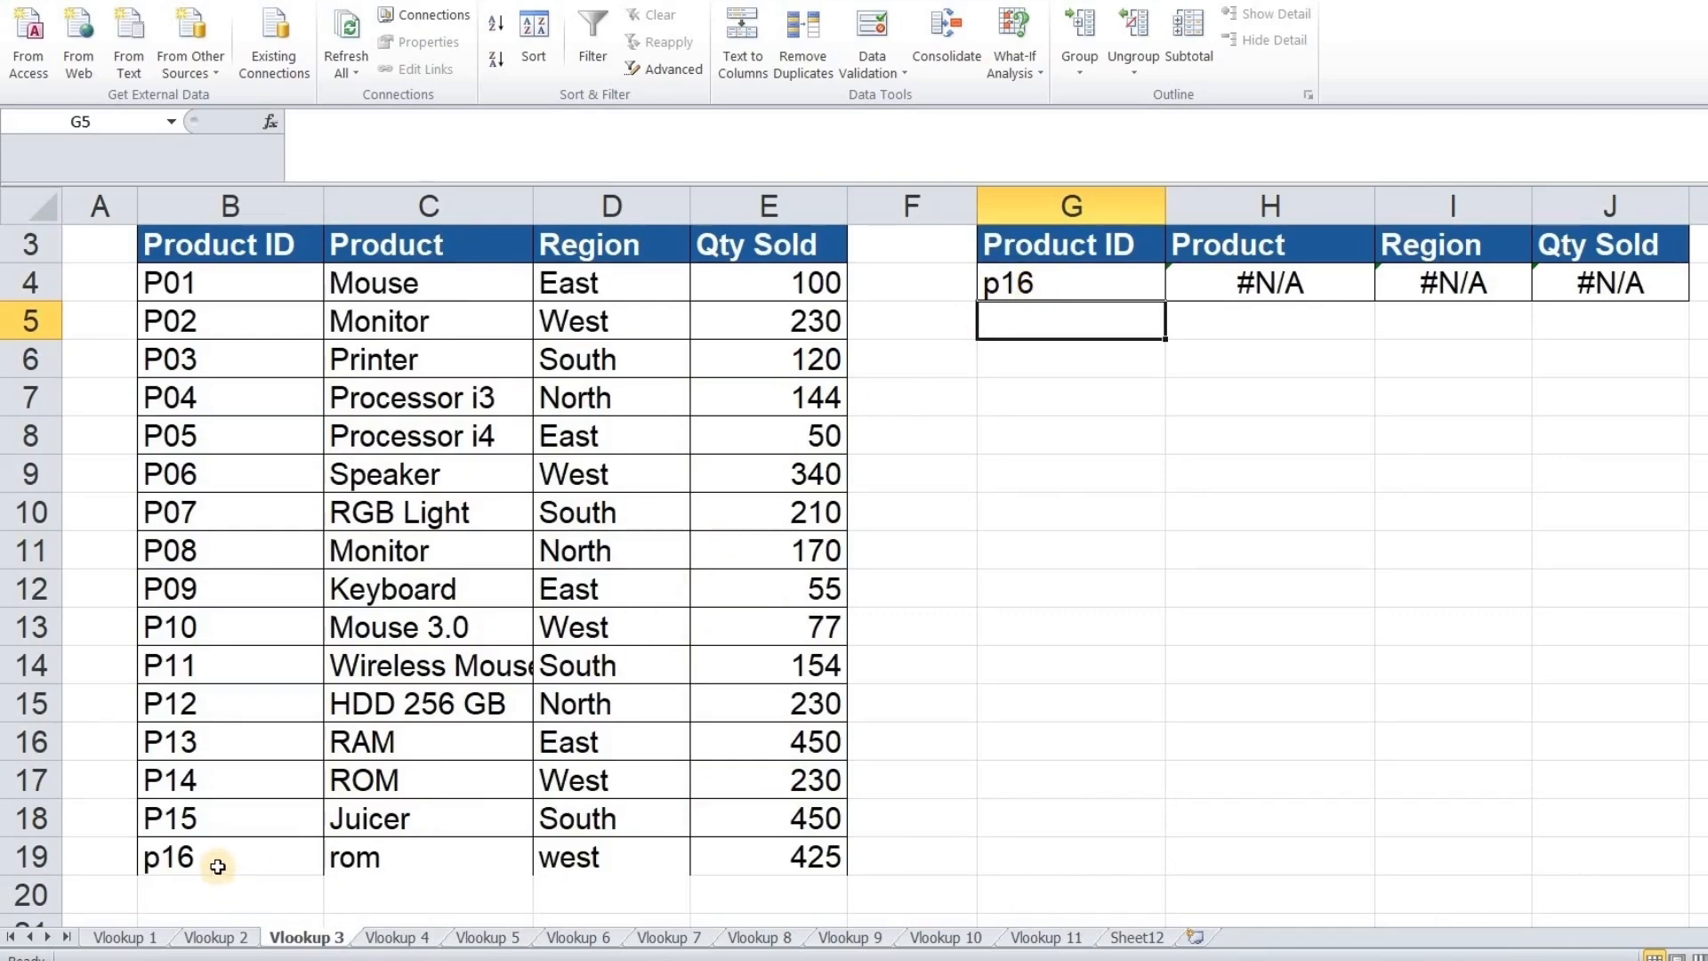
double_click(218, 832)
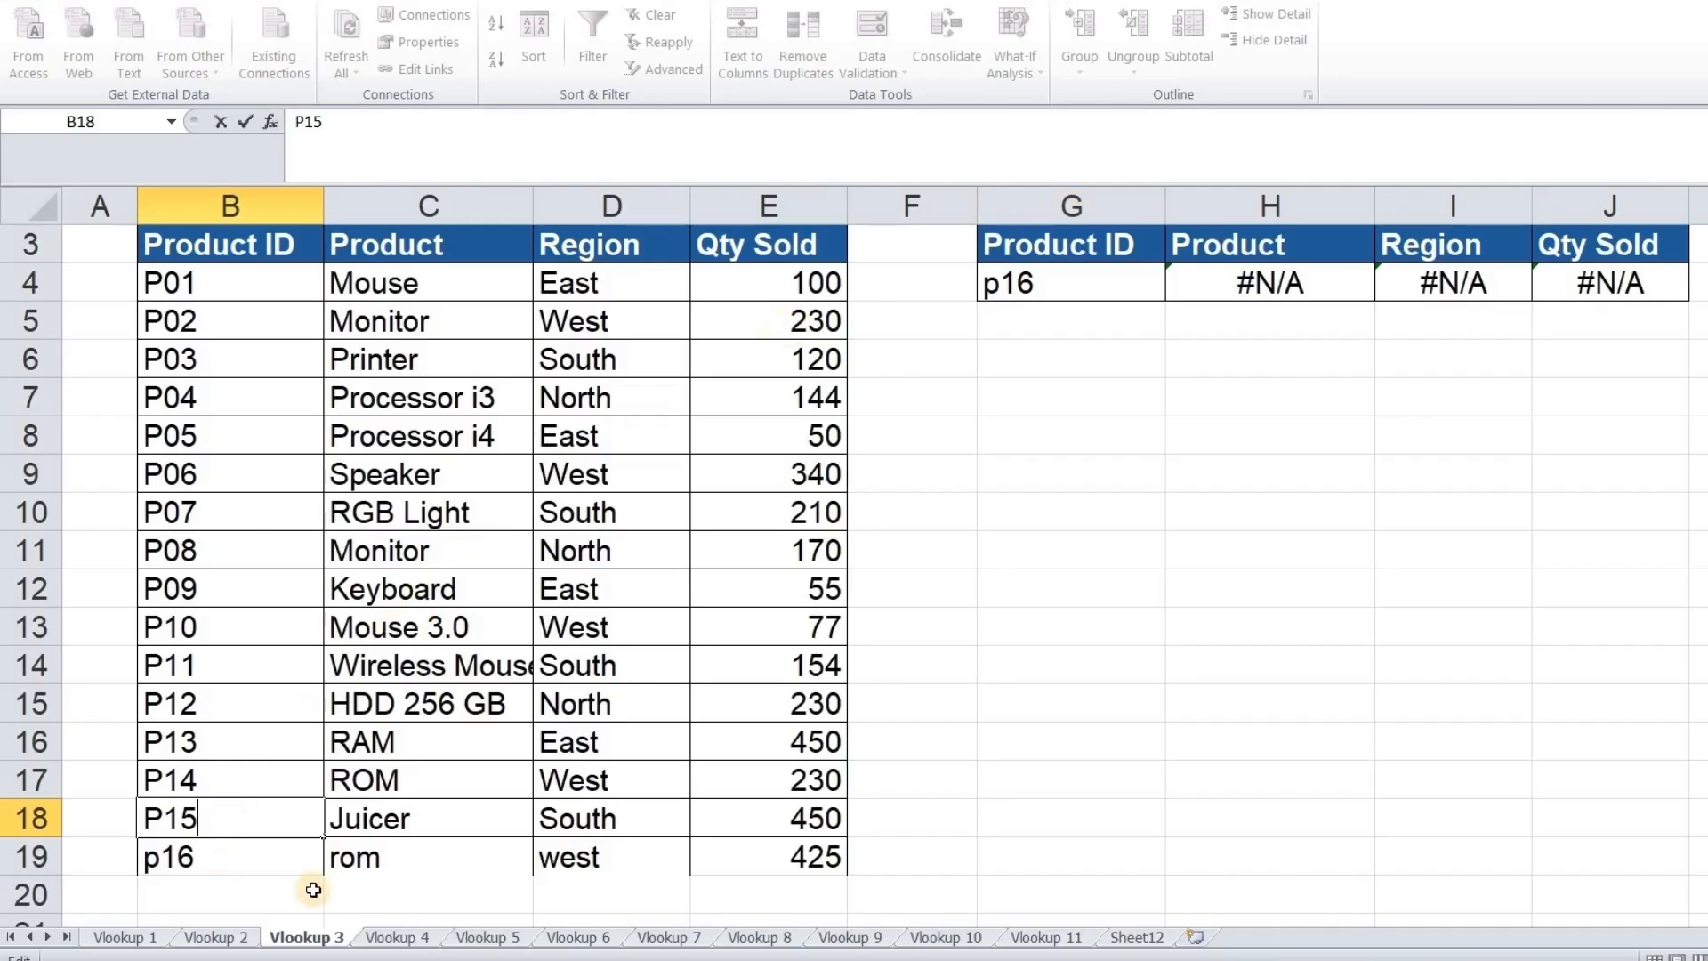
left_click(394, 937)
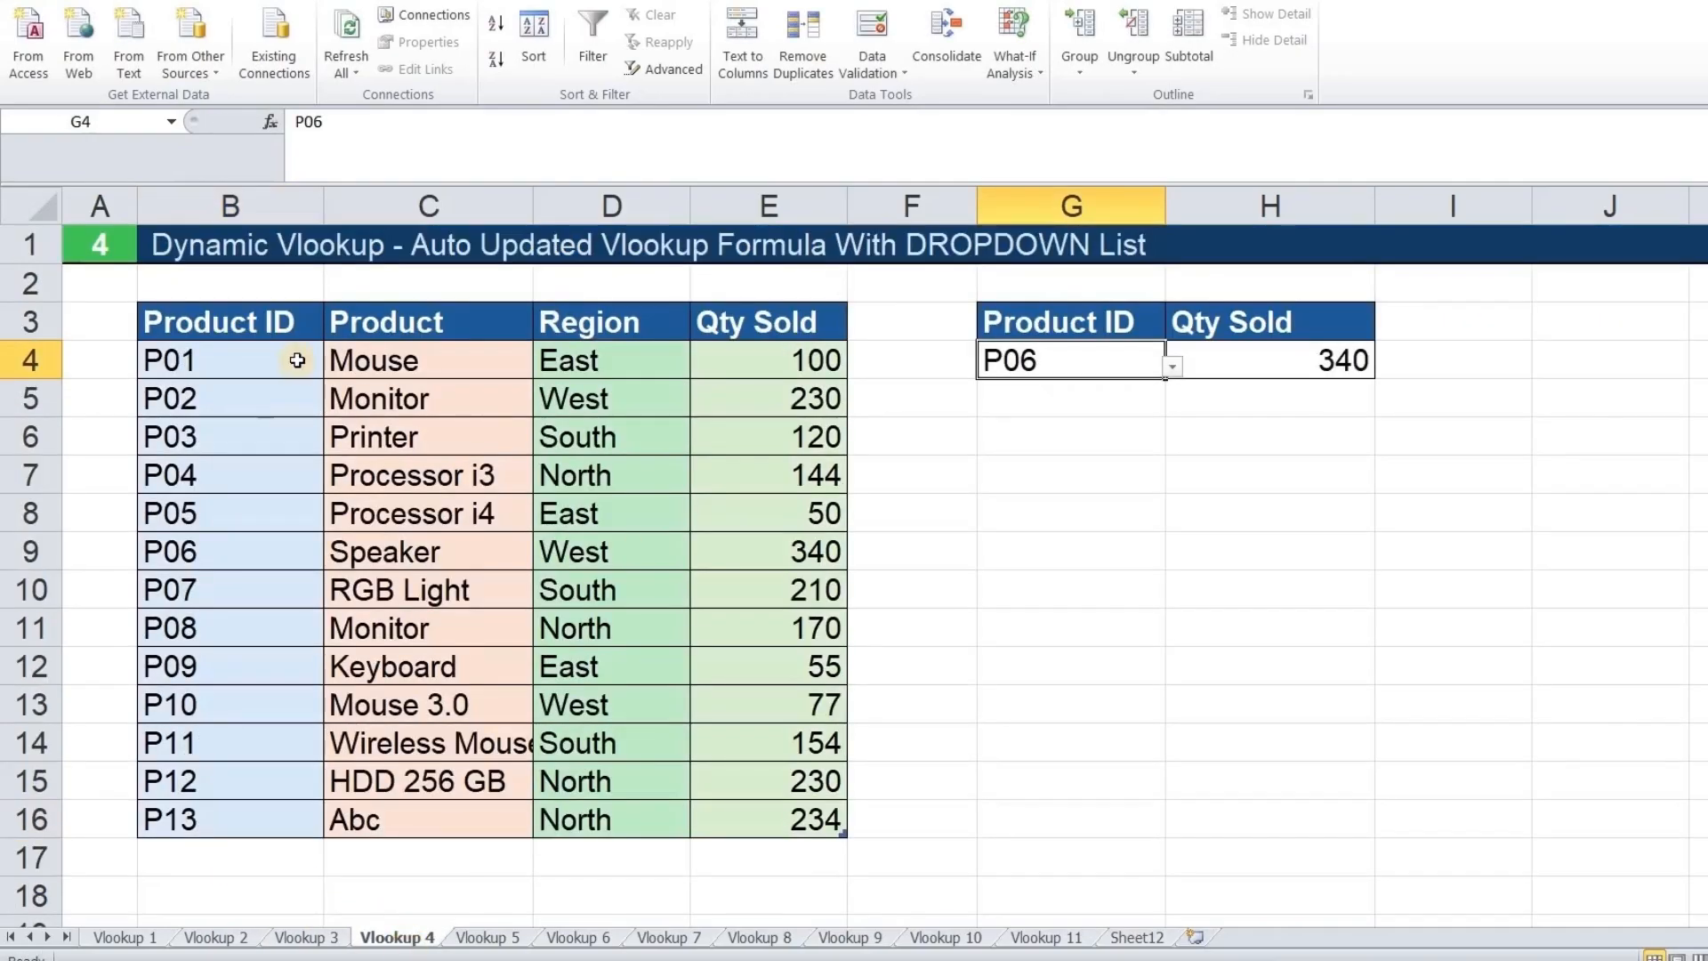
Turn on header filters for the product table on the Vlookup 4 sheet.
left_click(232, 322)
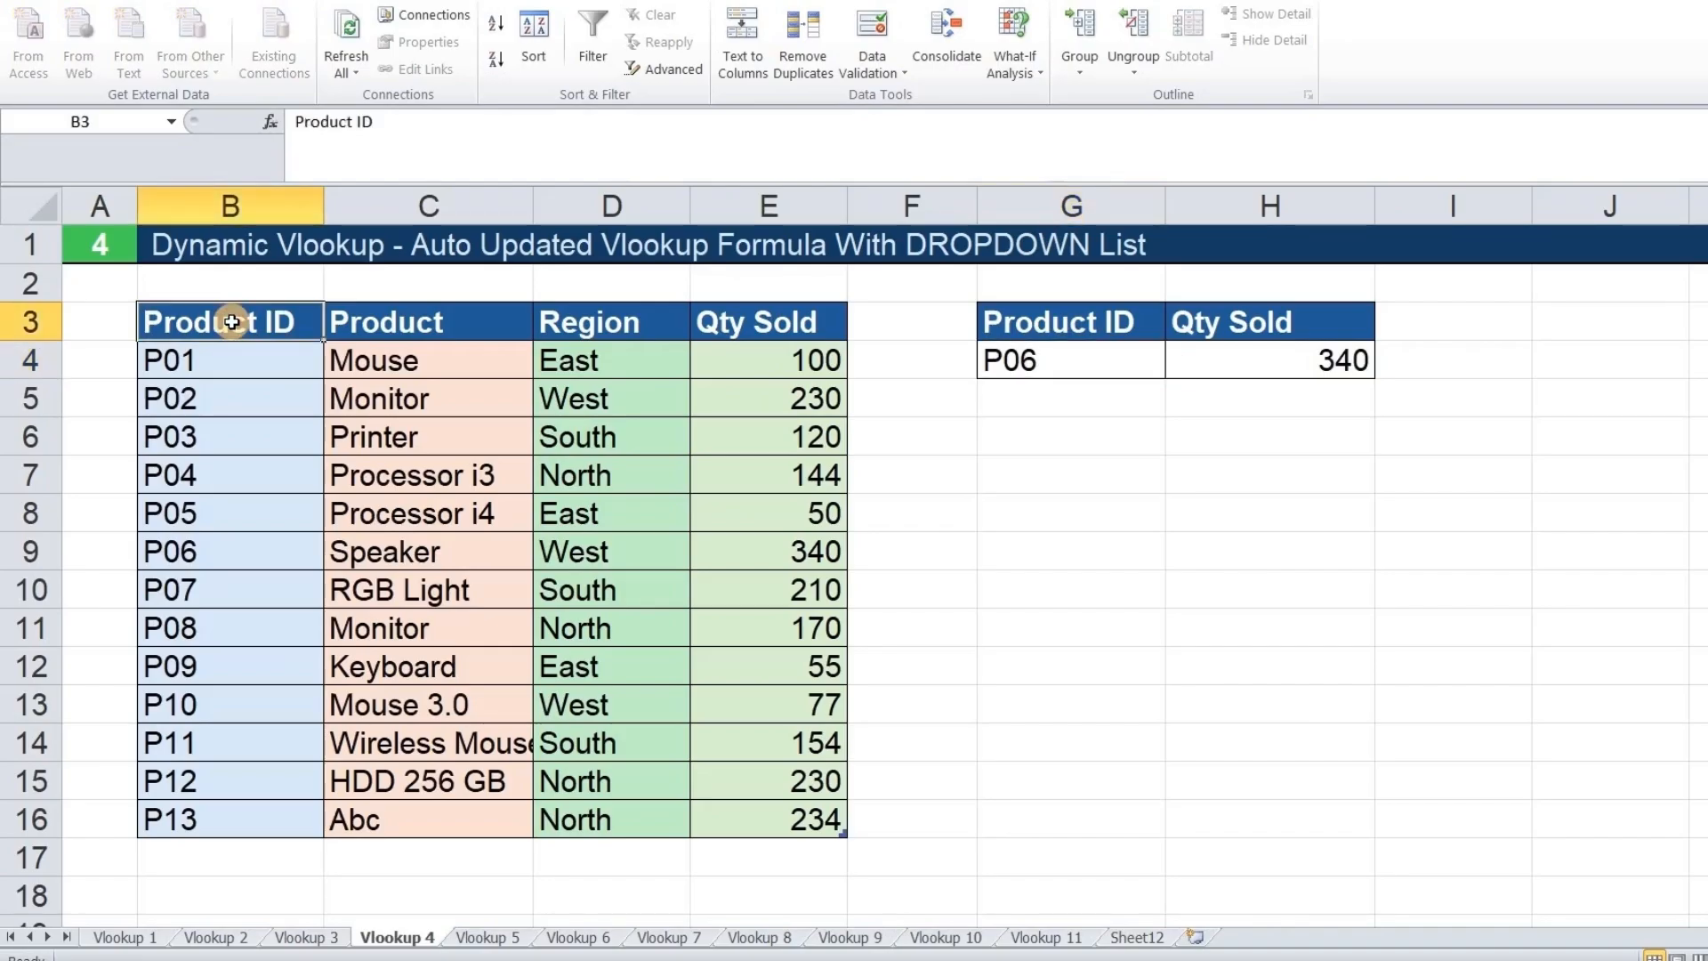
key("ctrl+shift+l")
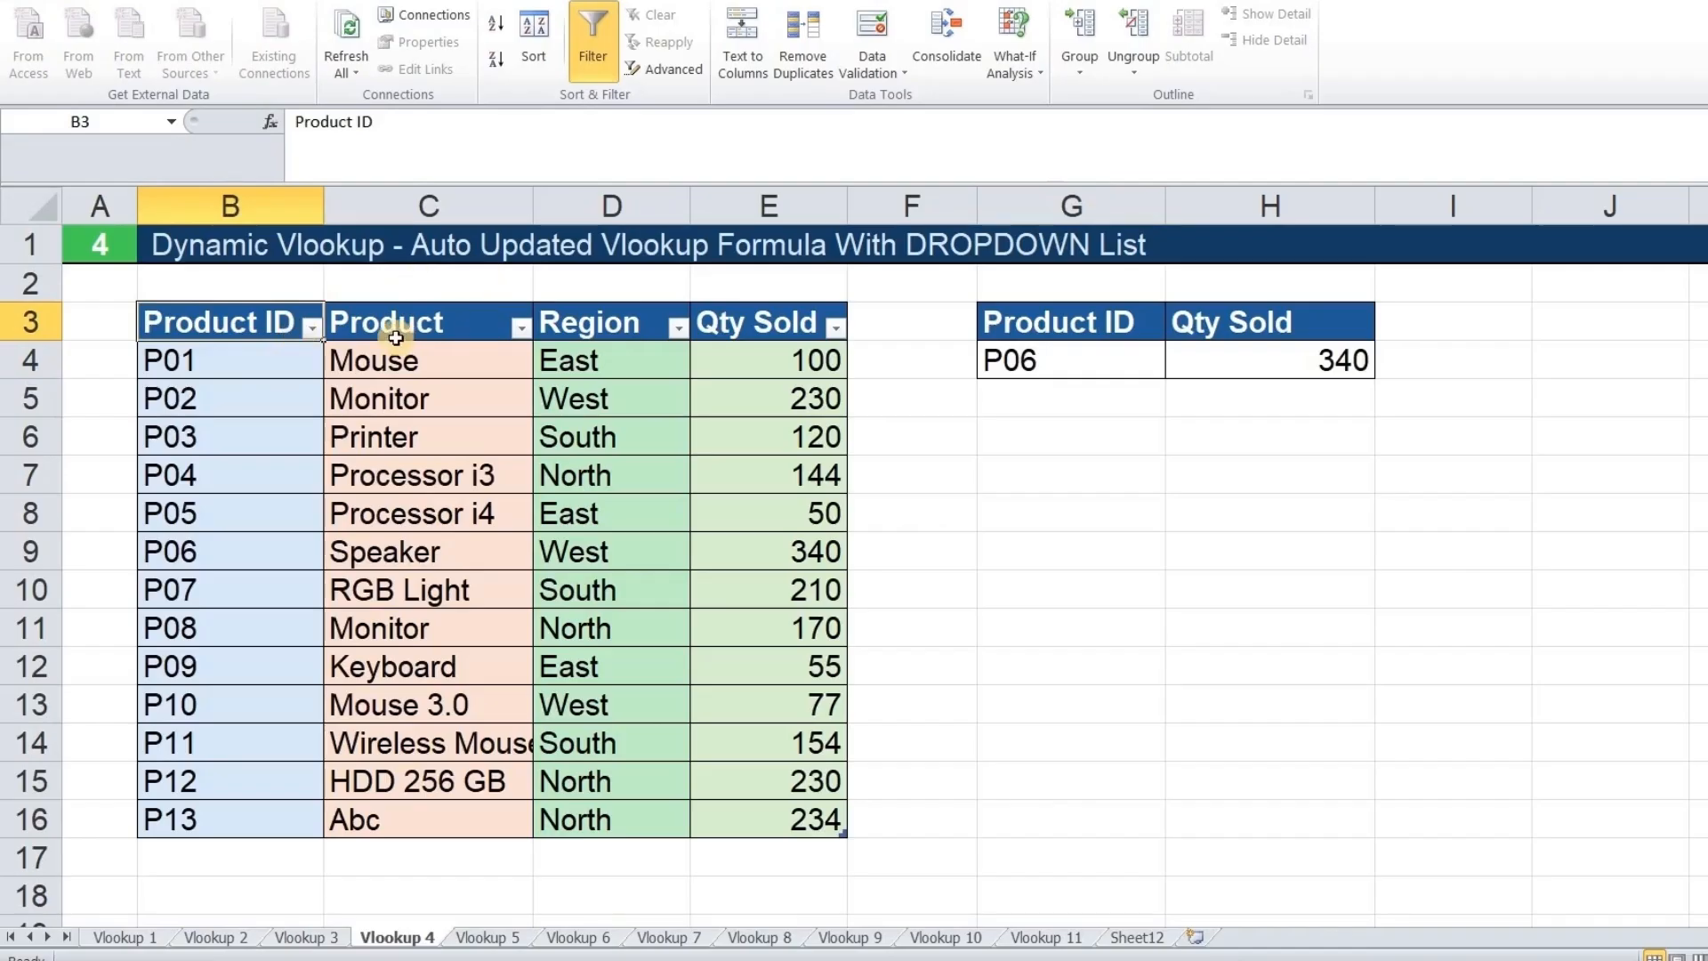
left_click(327, 400)
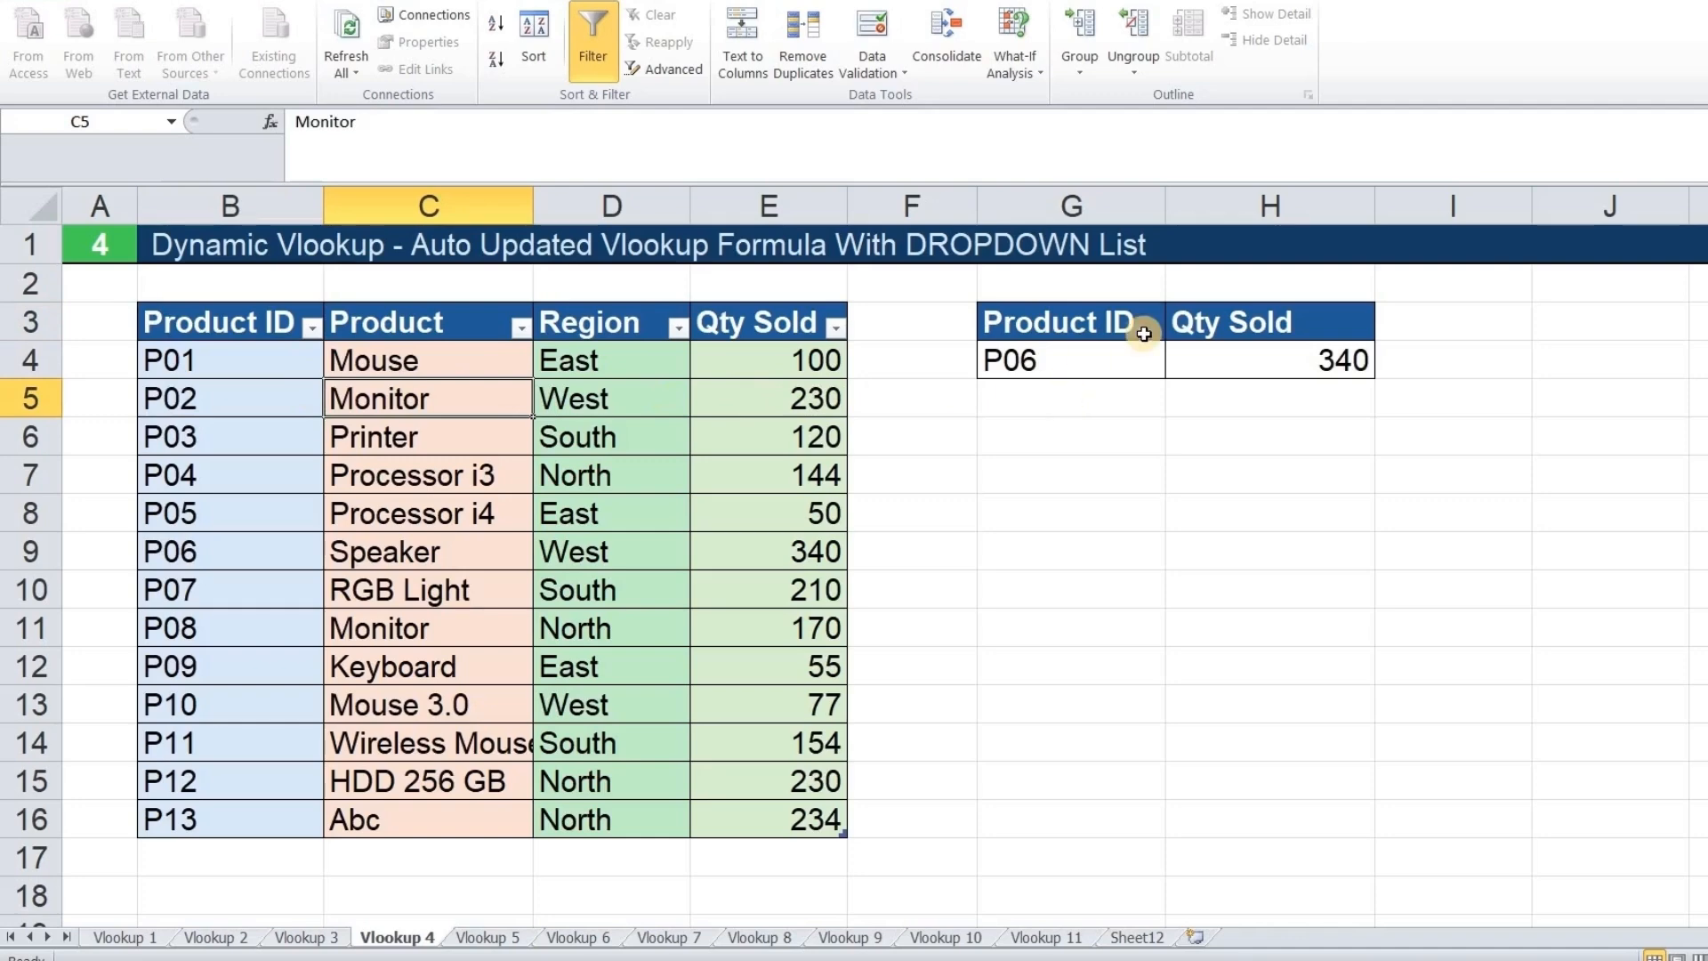
Open Data Validation for Product ID cell G4 and allow List entries.
left_click(1107, 350)
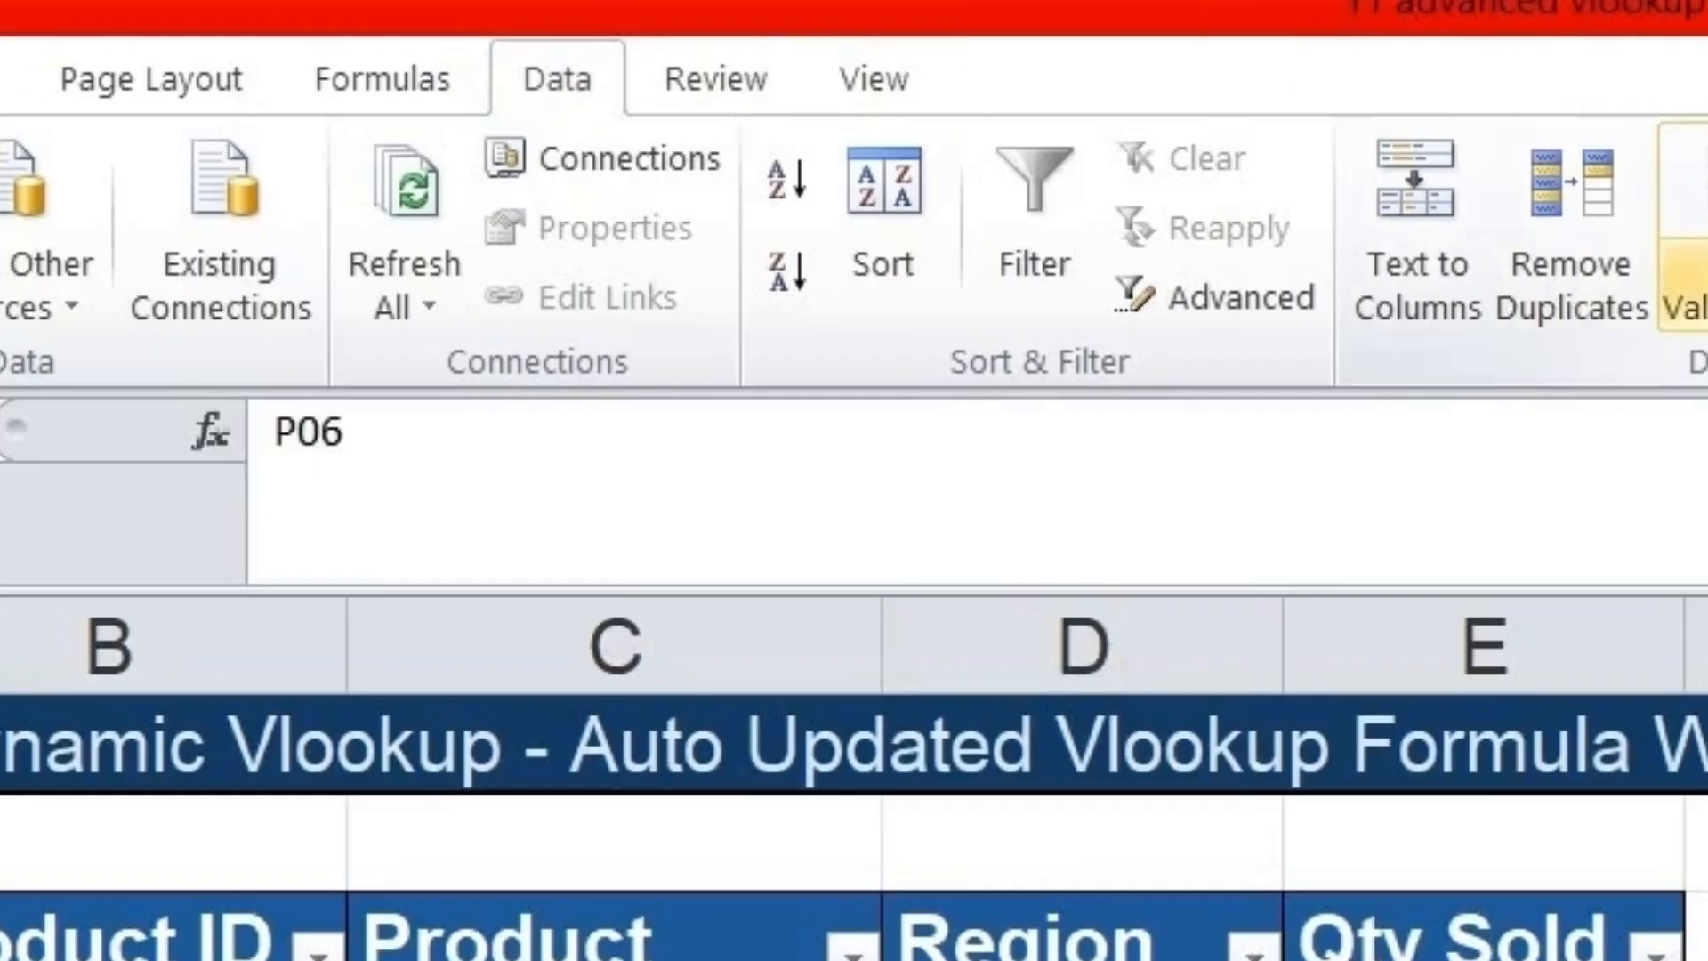
left_click(1684, 294)
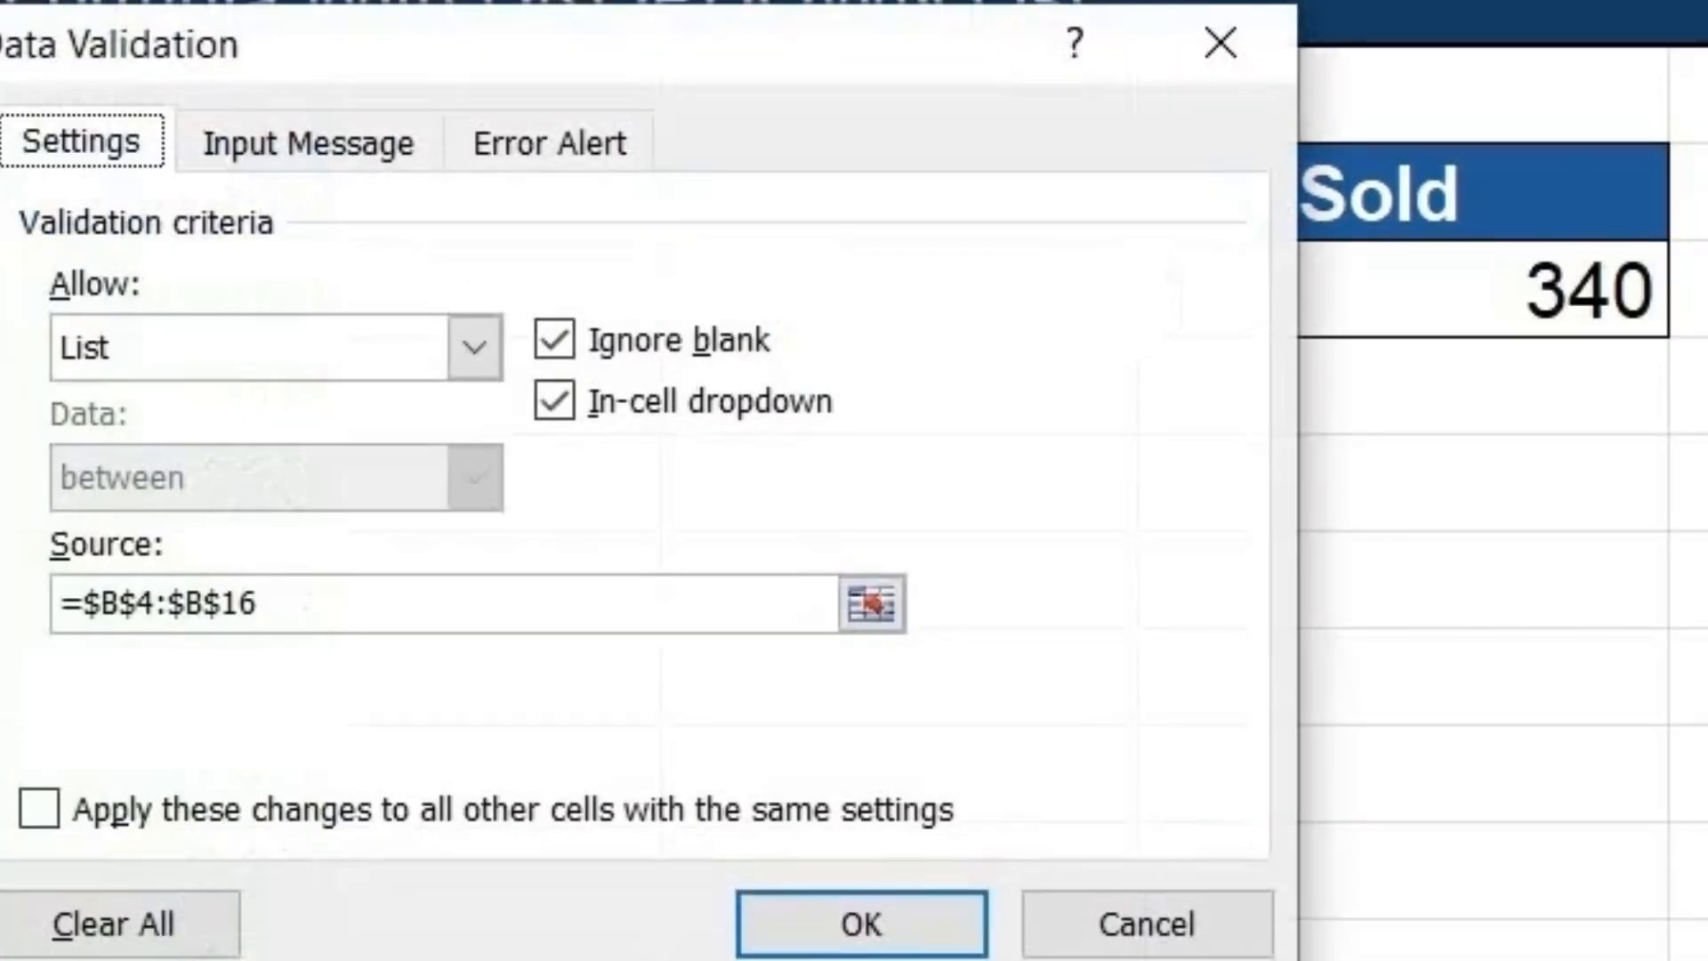
left_click(477, 343)
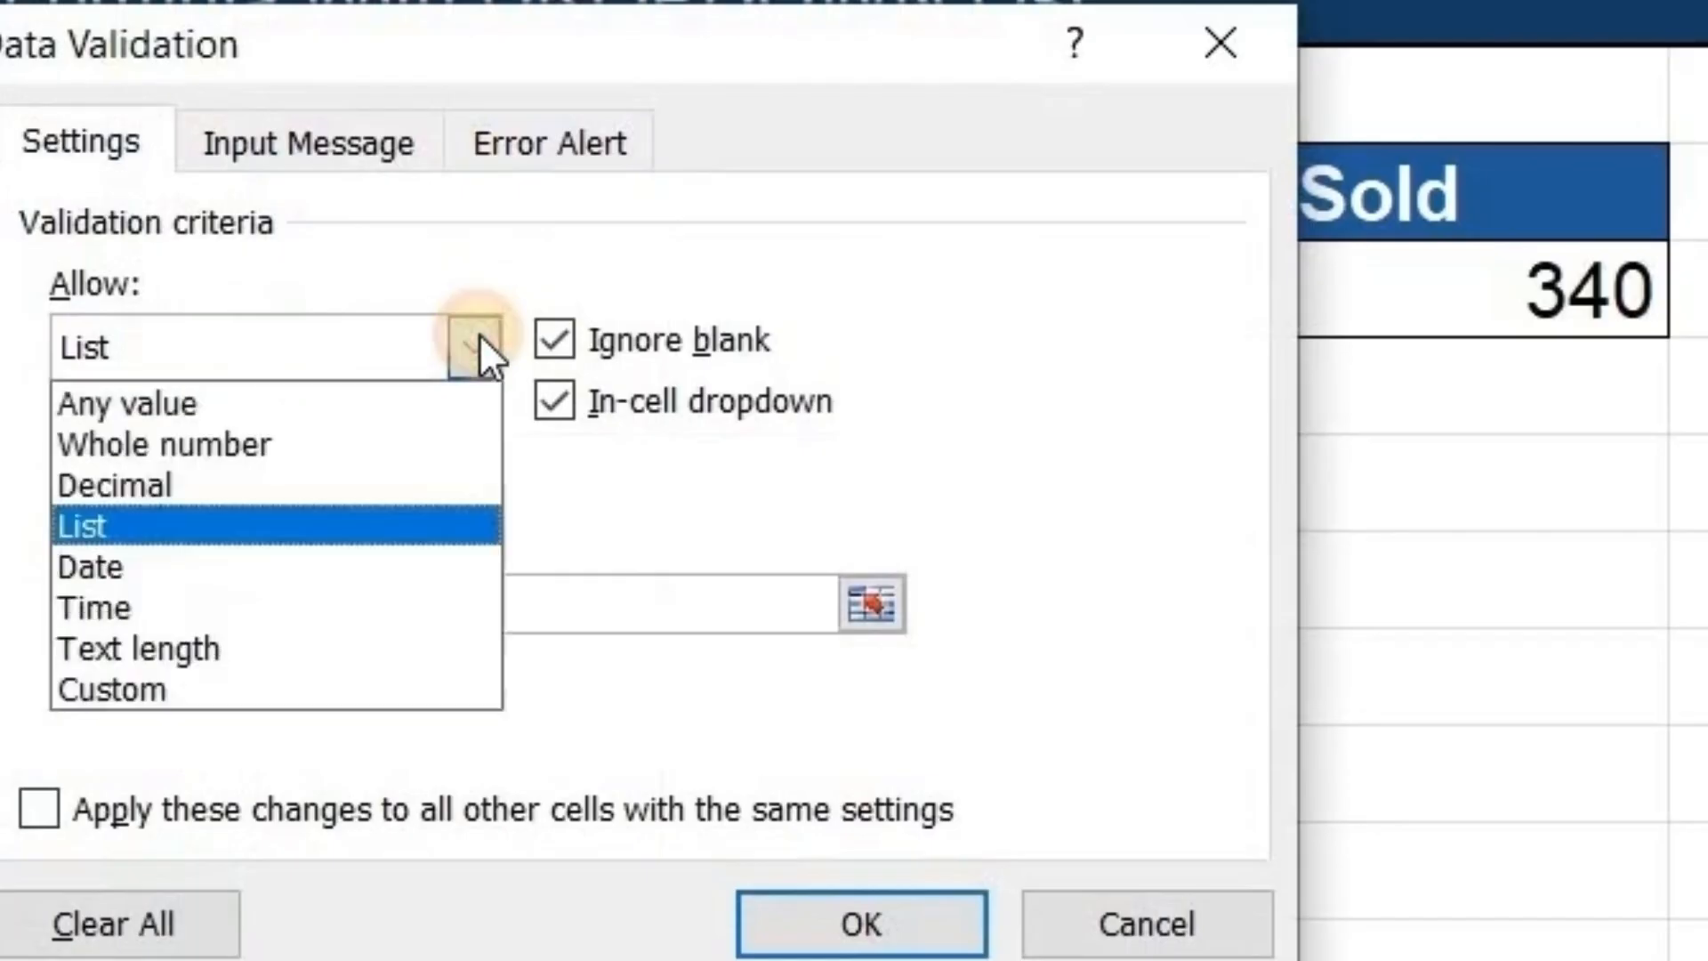
left_click(307, 511)
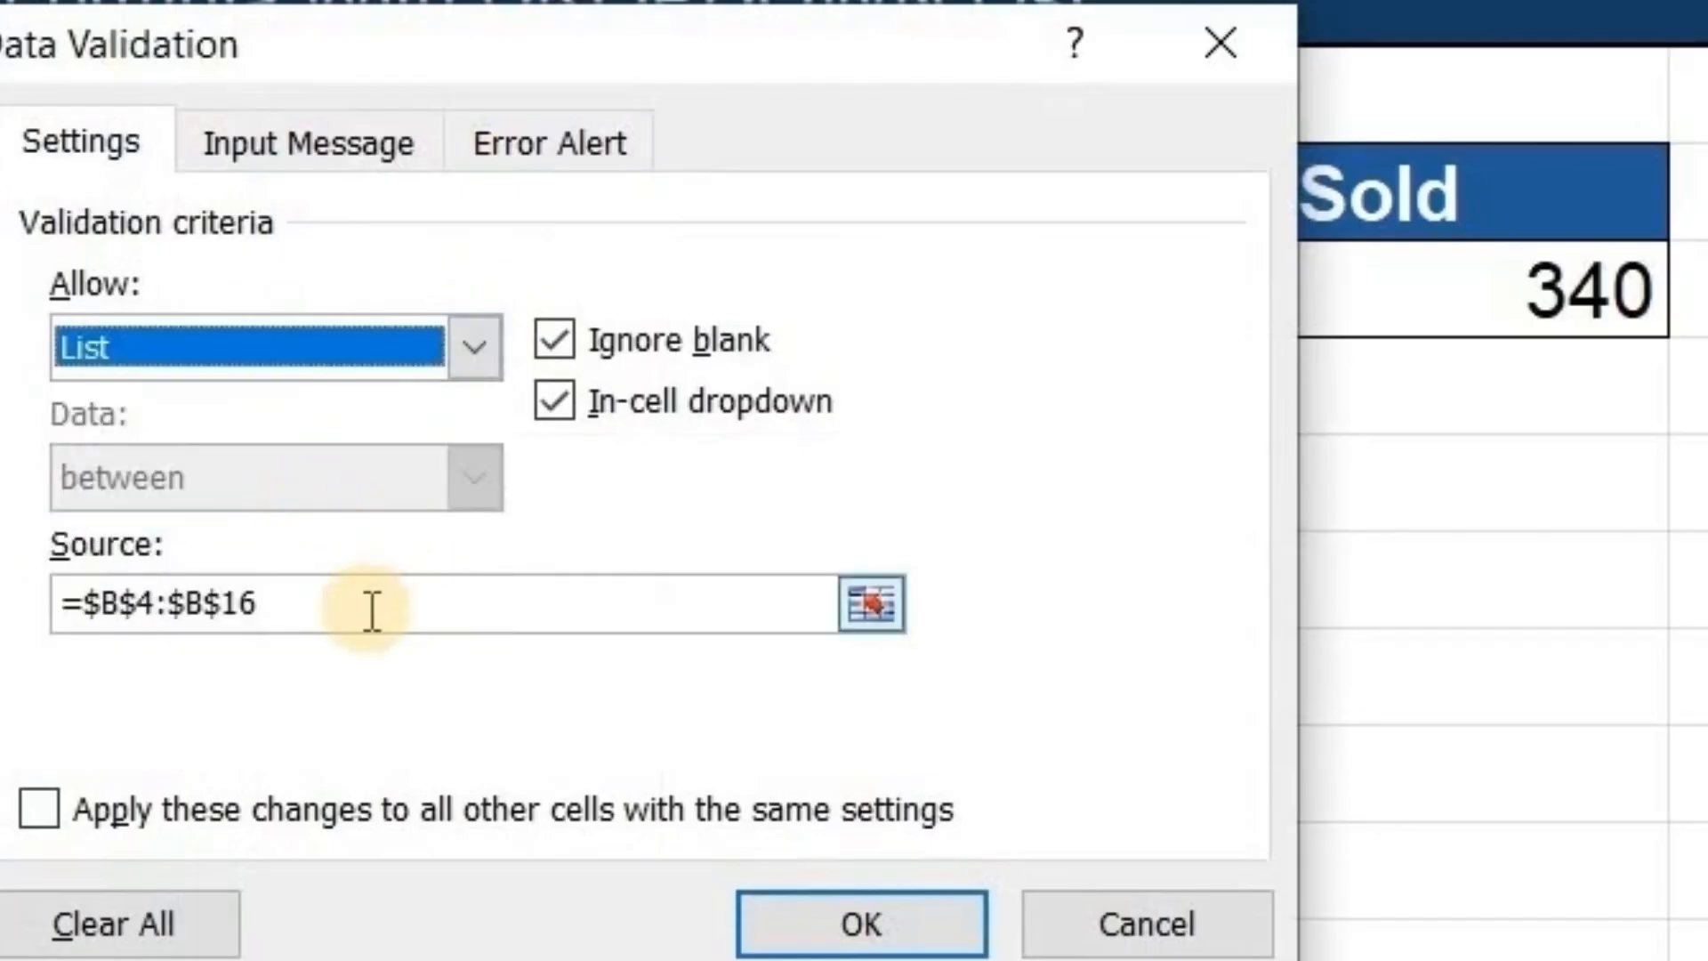
Replace the validation list source with the table's Product IDs, =$B$4:$B$16, and apply the settings.
left_click(593, 620)
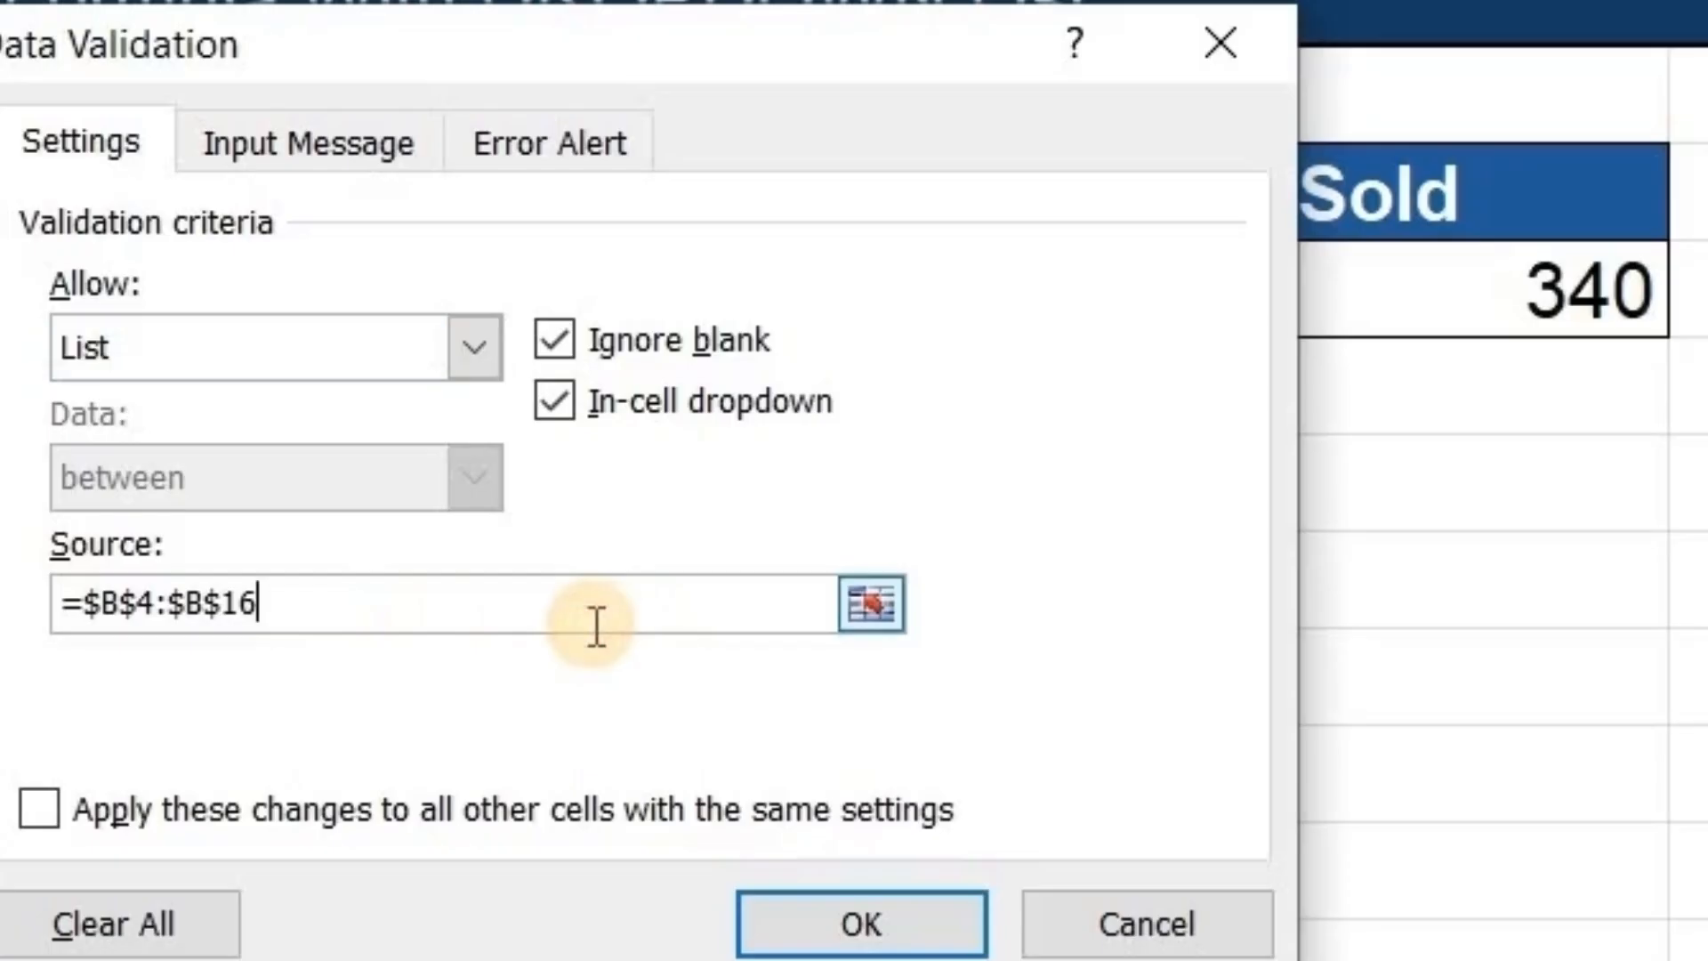
key("BackSpace")
key("BackSpace")
key("BackSpace")
key("BackSpace")
key("BackSpace")
key("BackSpace")
key("BackSpace")
key("BackSpace")
key("BackSpace")
key("BackSpace")
key("BackSpace")
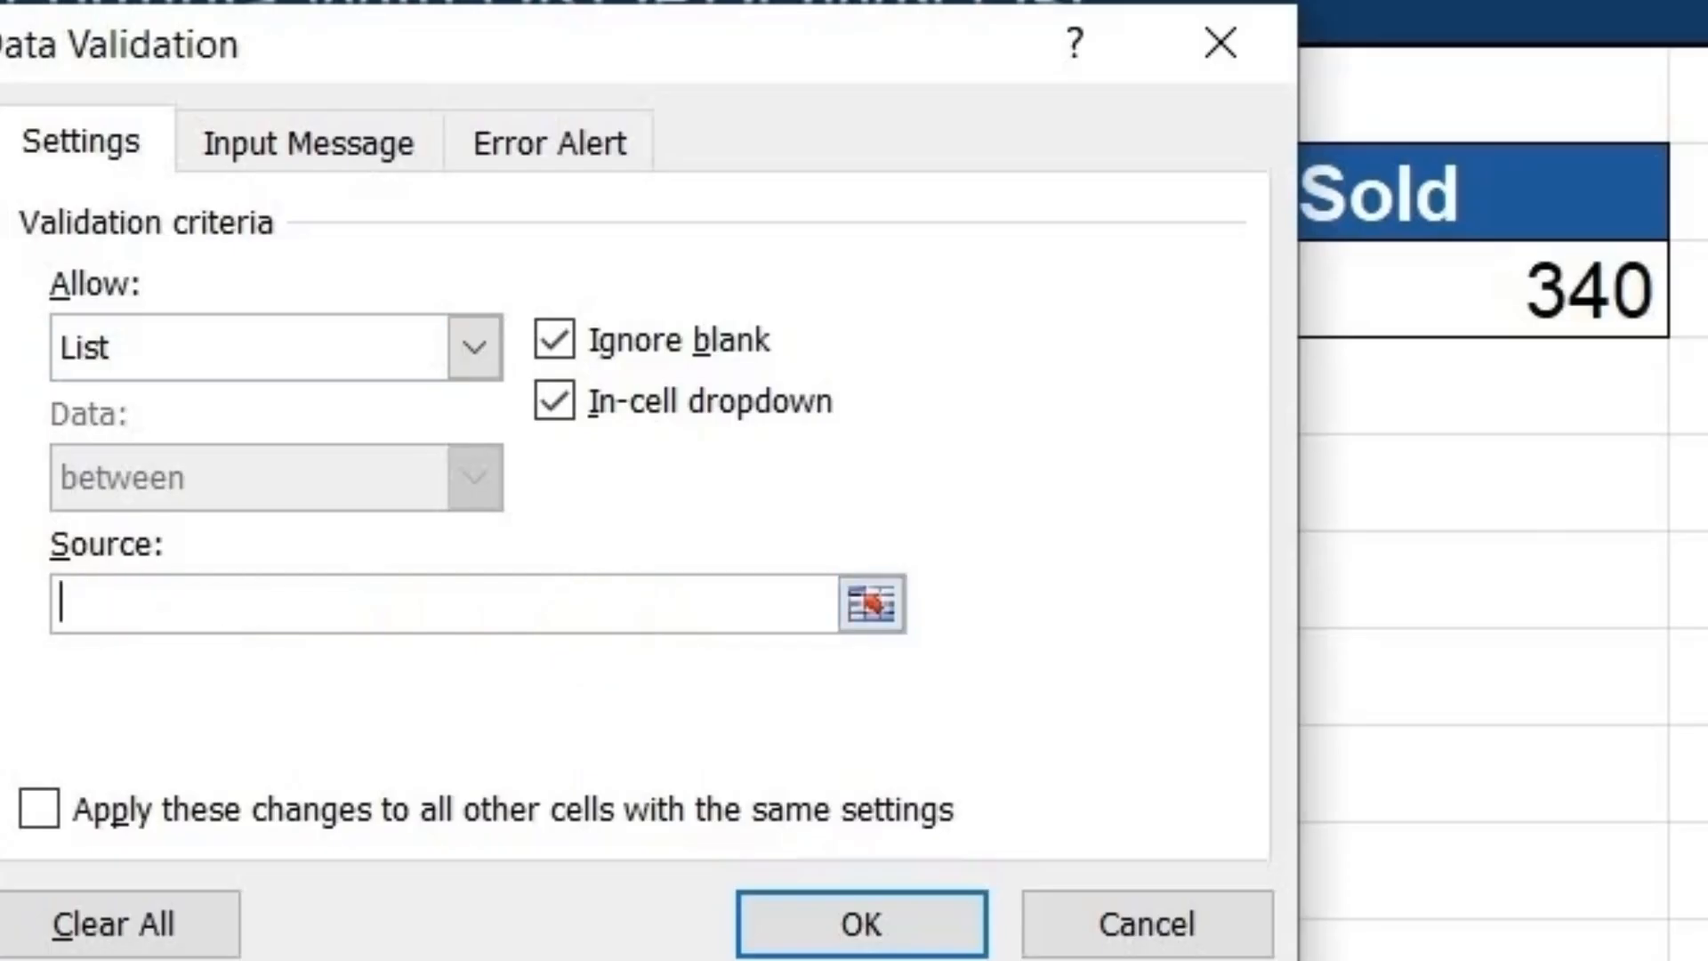
type("=$B$4")
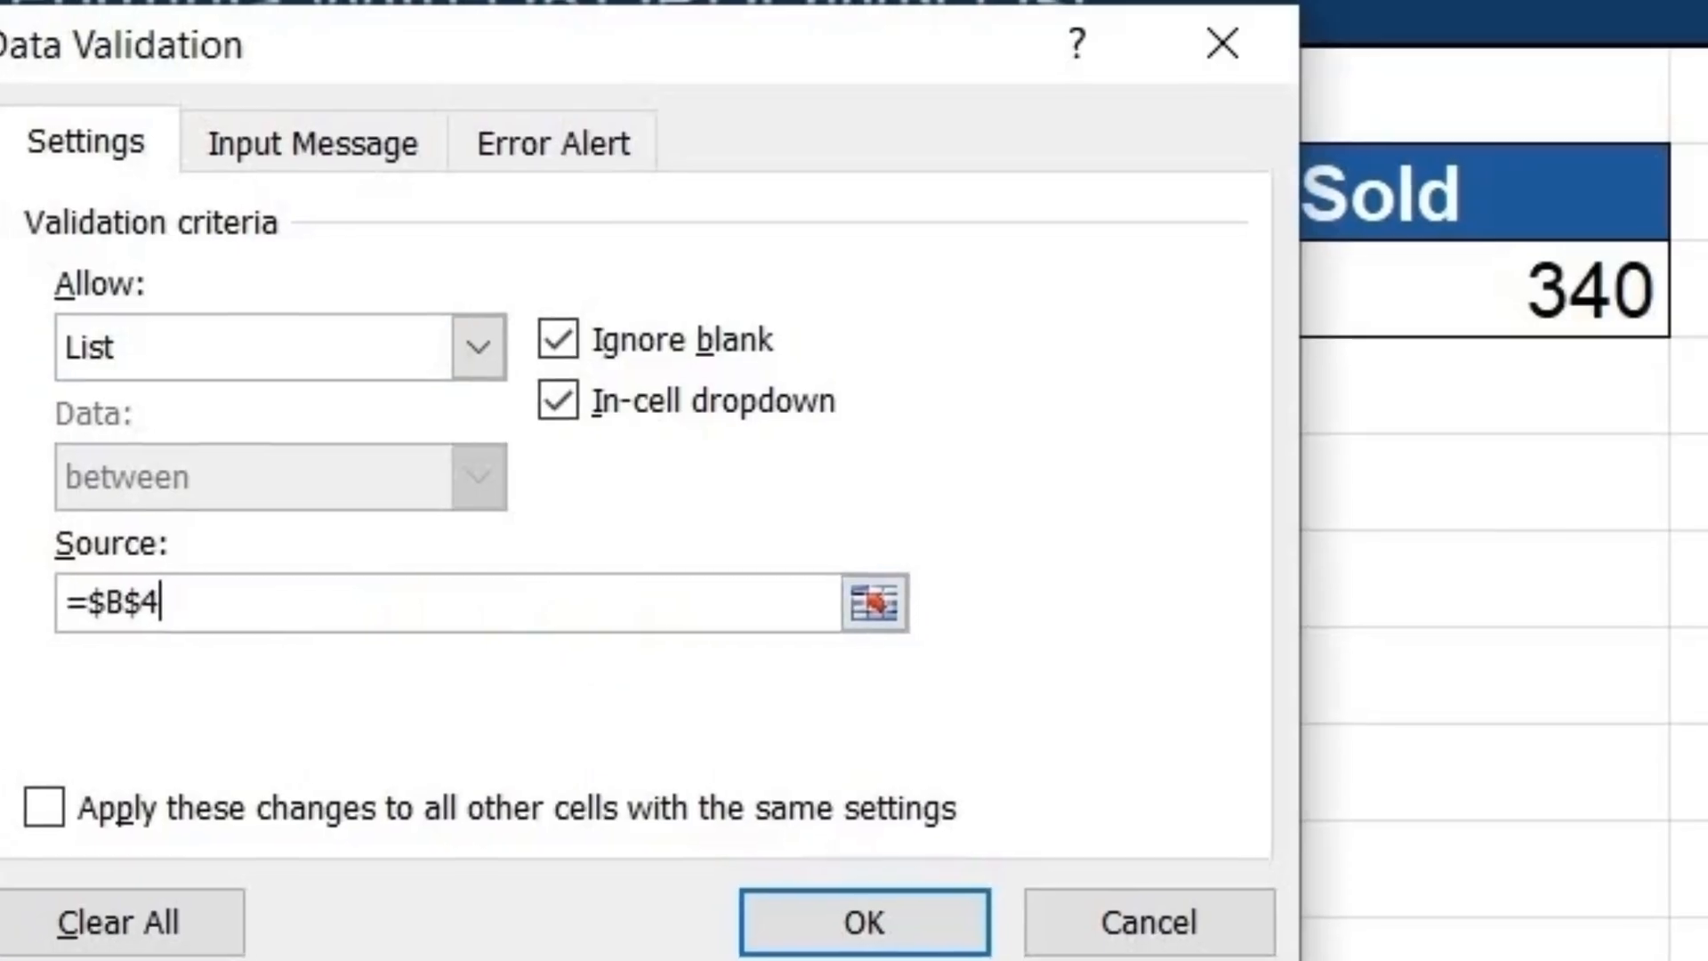
key("ctrl+shift+Down")
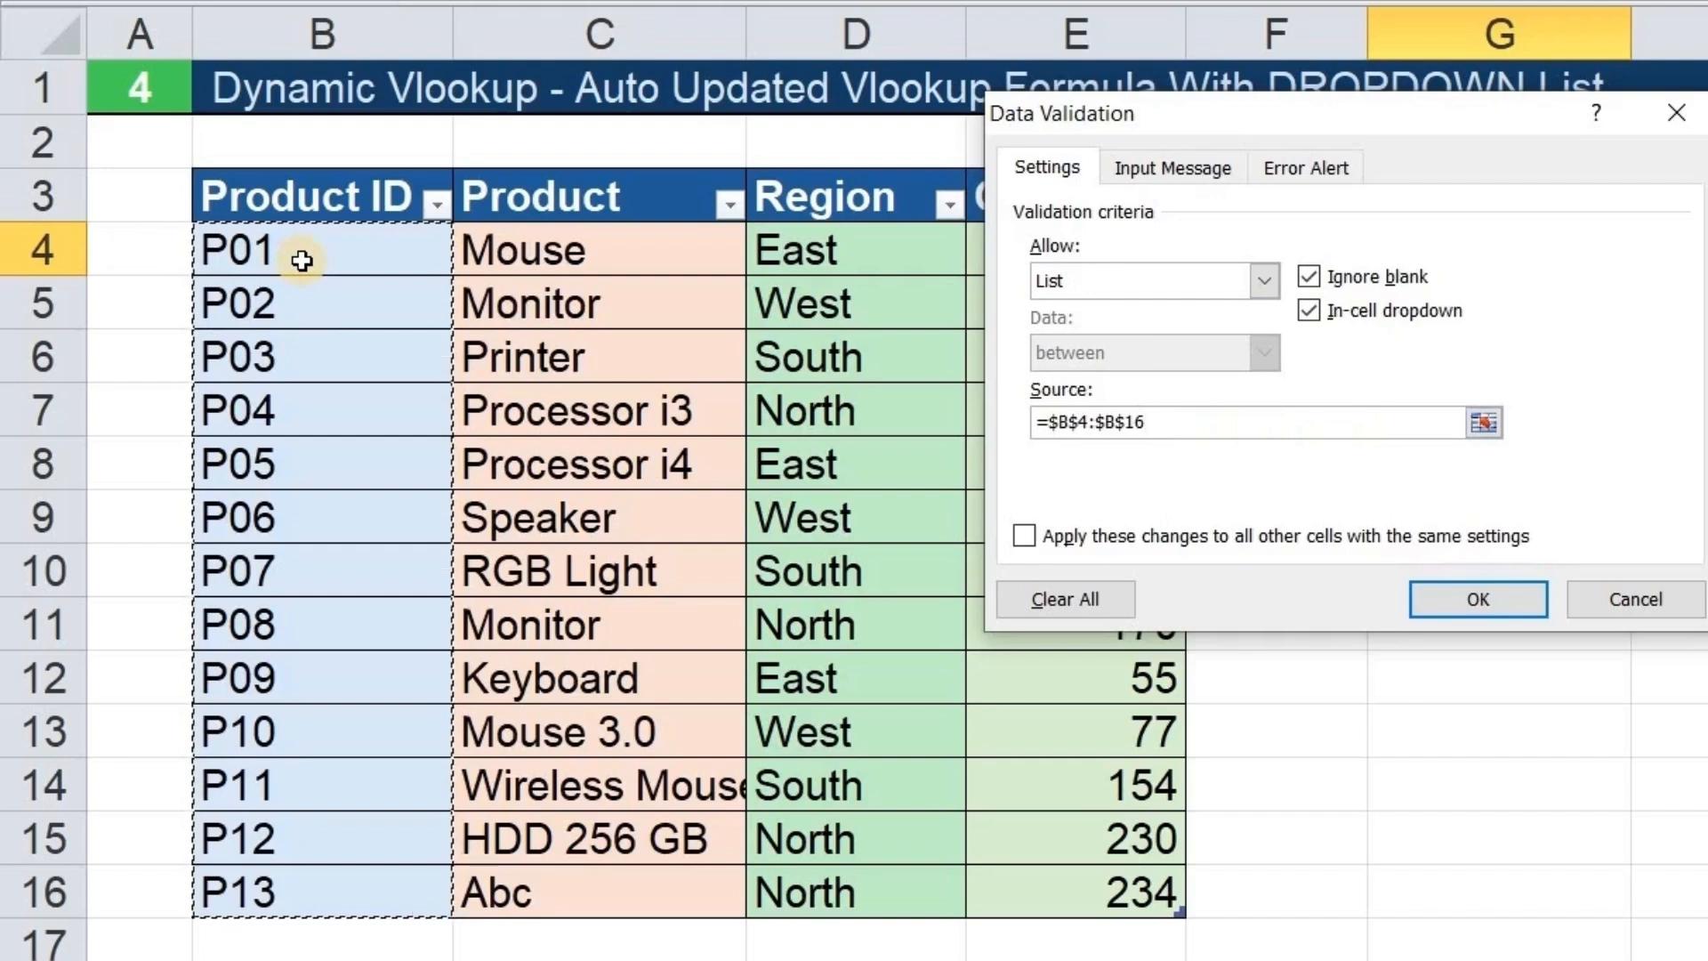
left_click(1503, 589)
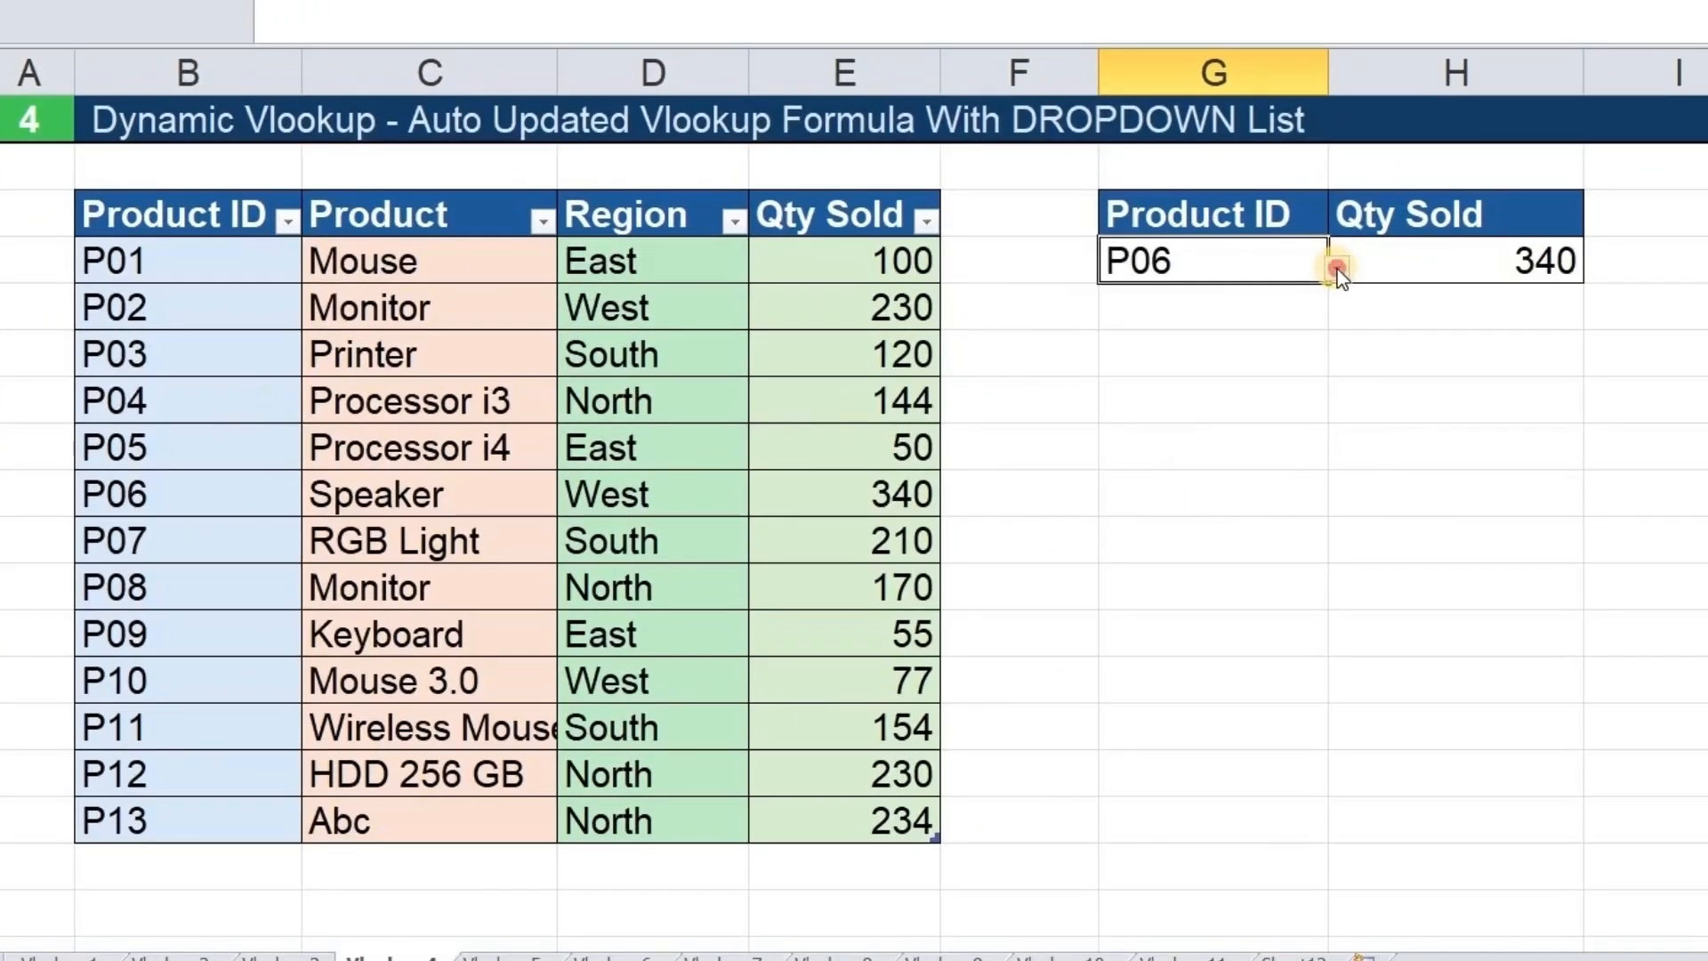
Choose P05 from the Product ID dropdown list in G4 to test the lookup.
left_click(1338, 272)
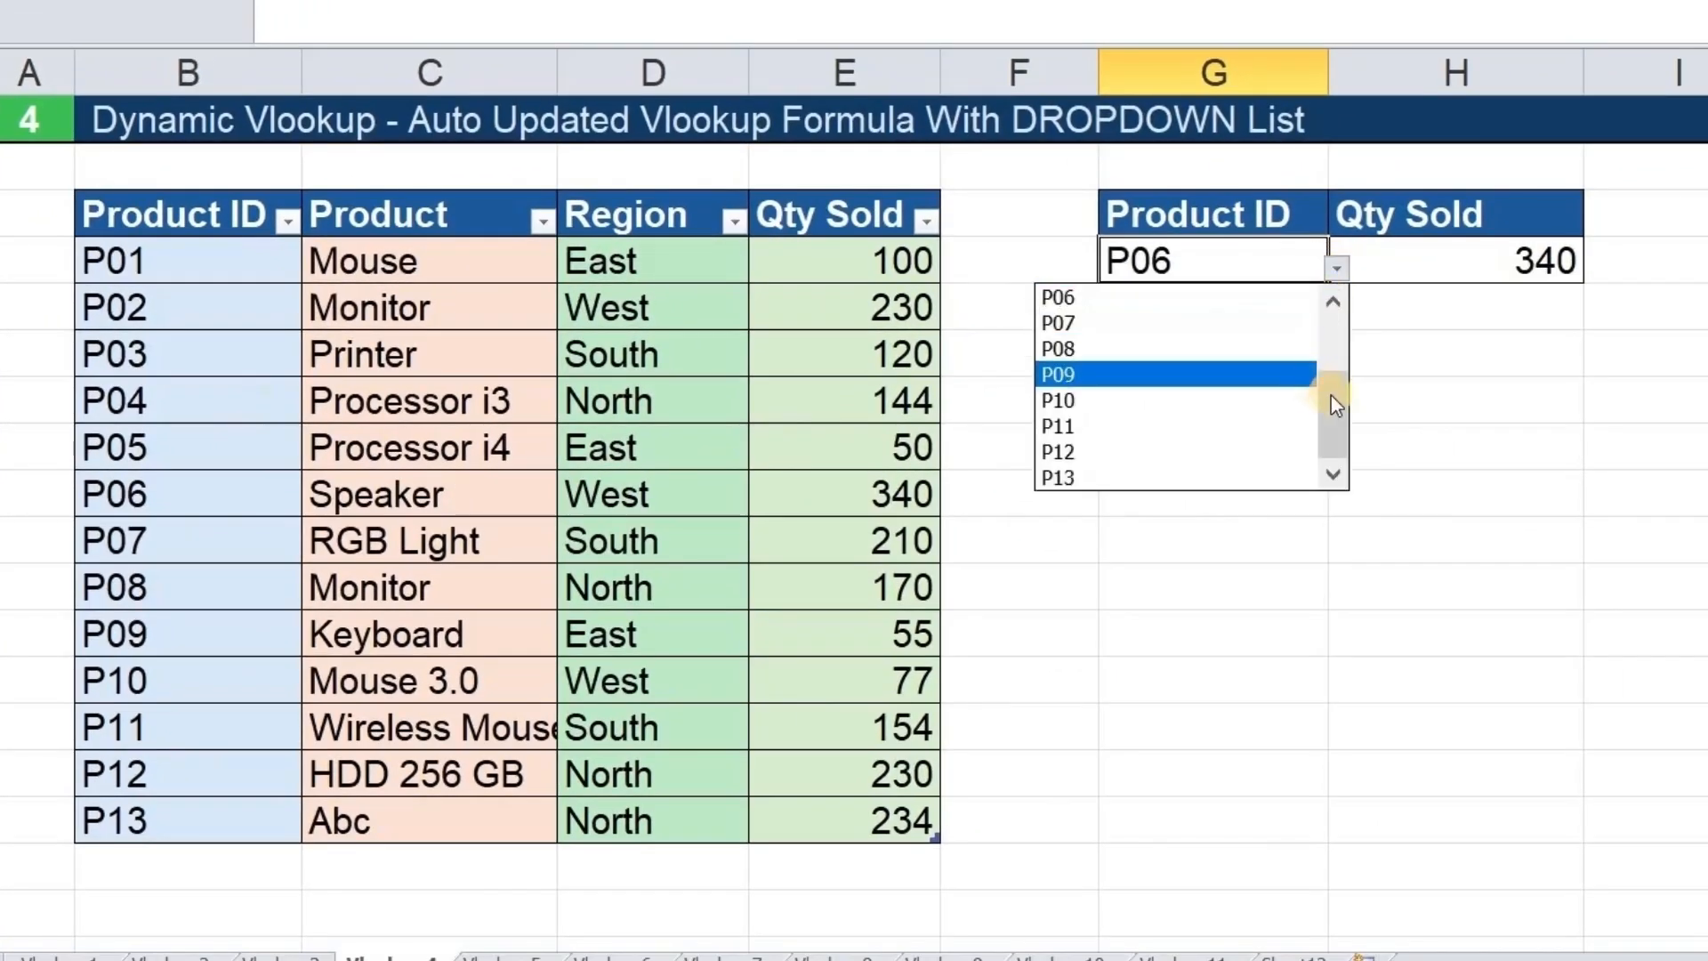
left_click_drag(1338, 396, 1336, 347)
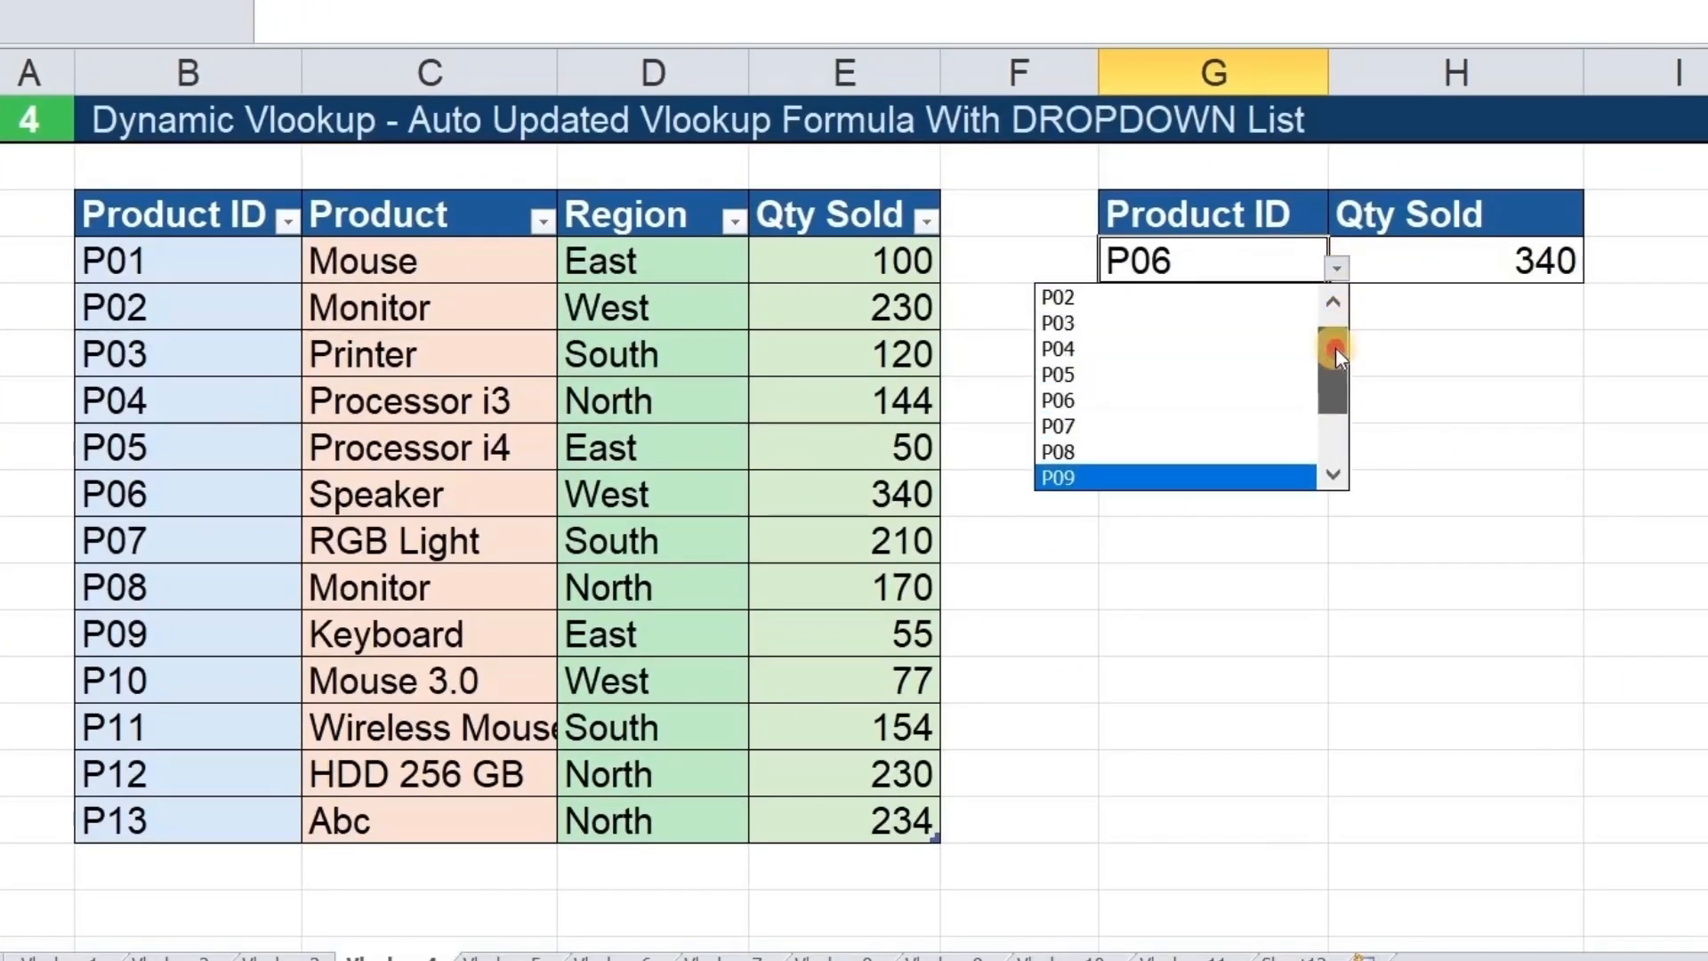
left_click(1168, 375)
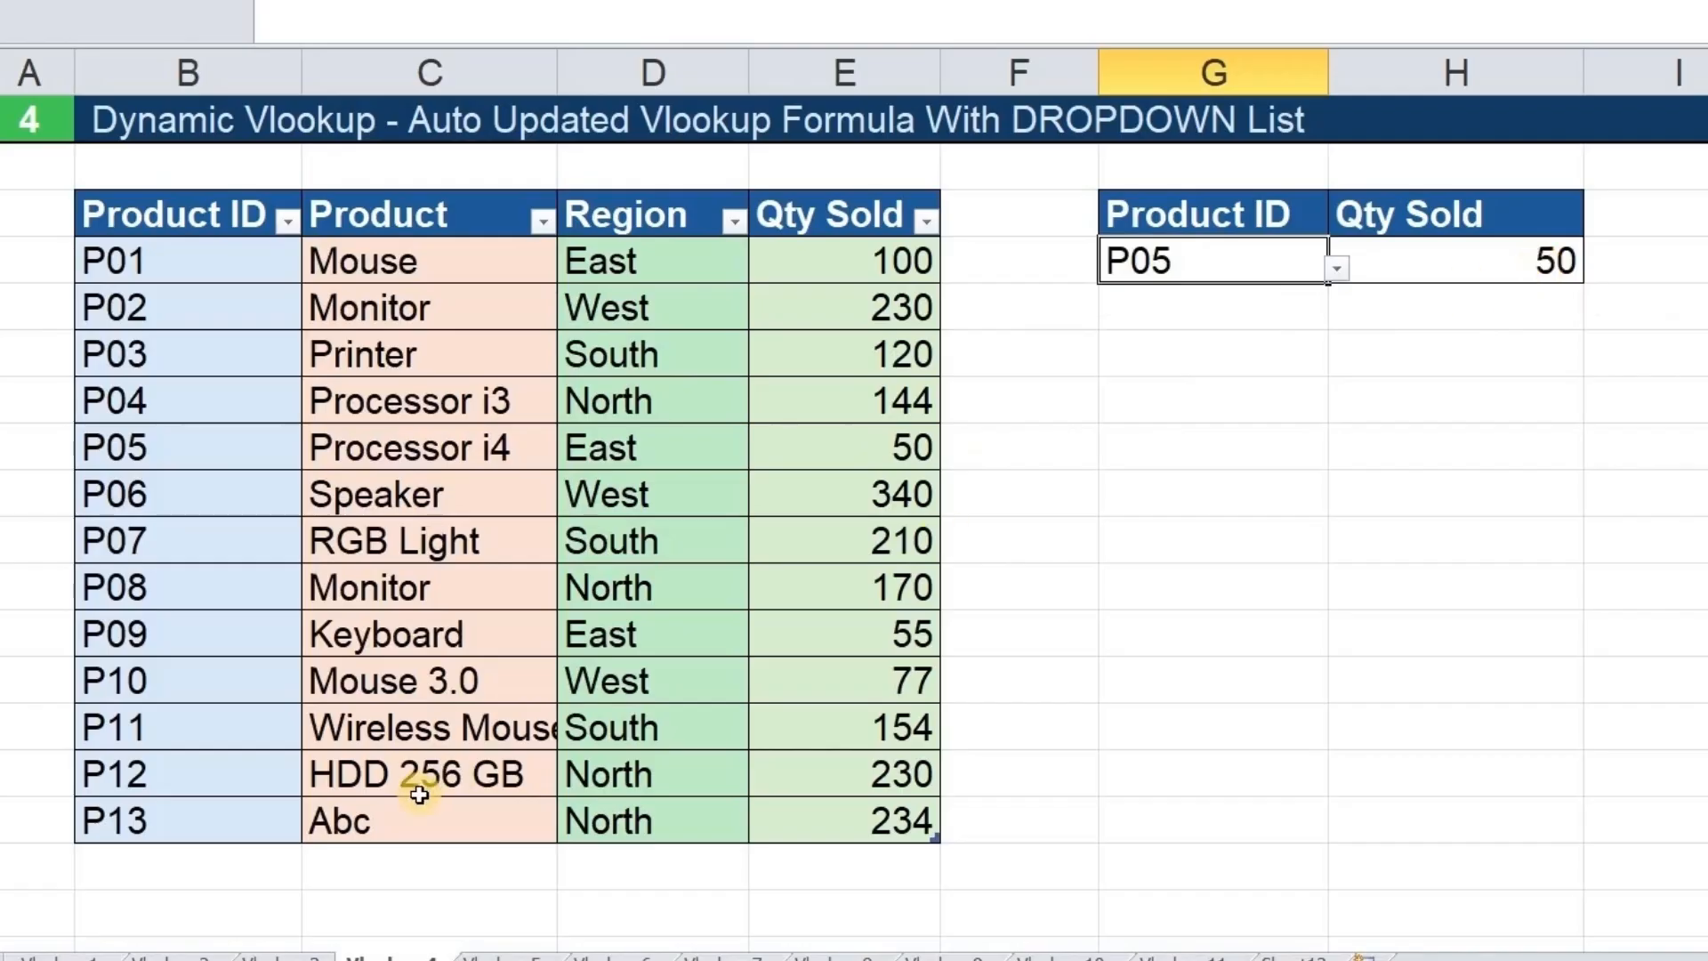
Start a new record directly below the Vlookup 4 product table with Product ID p14 and product mic.
left_click(206, 879)
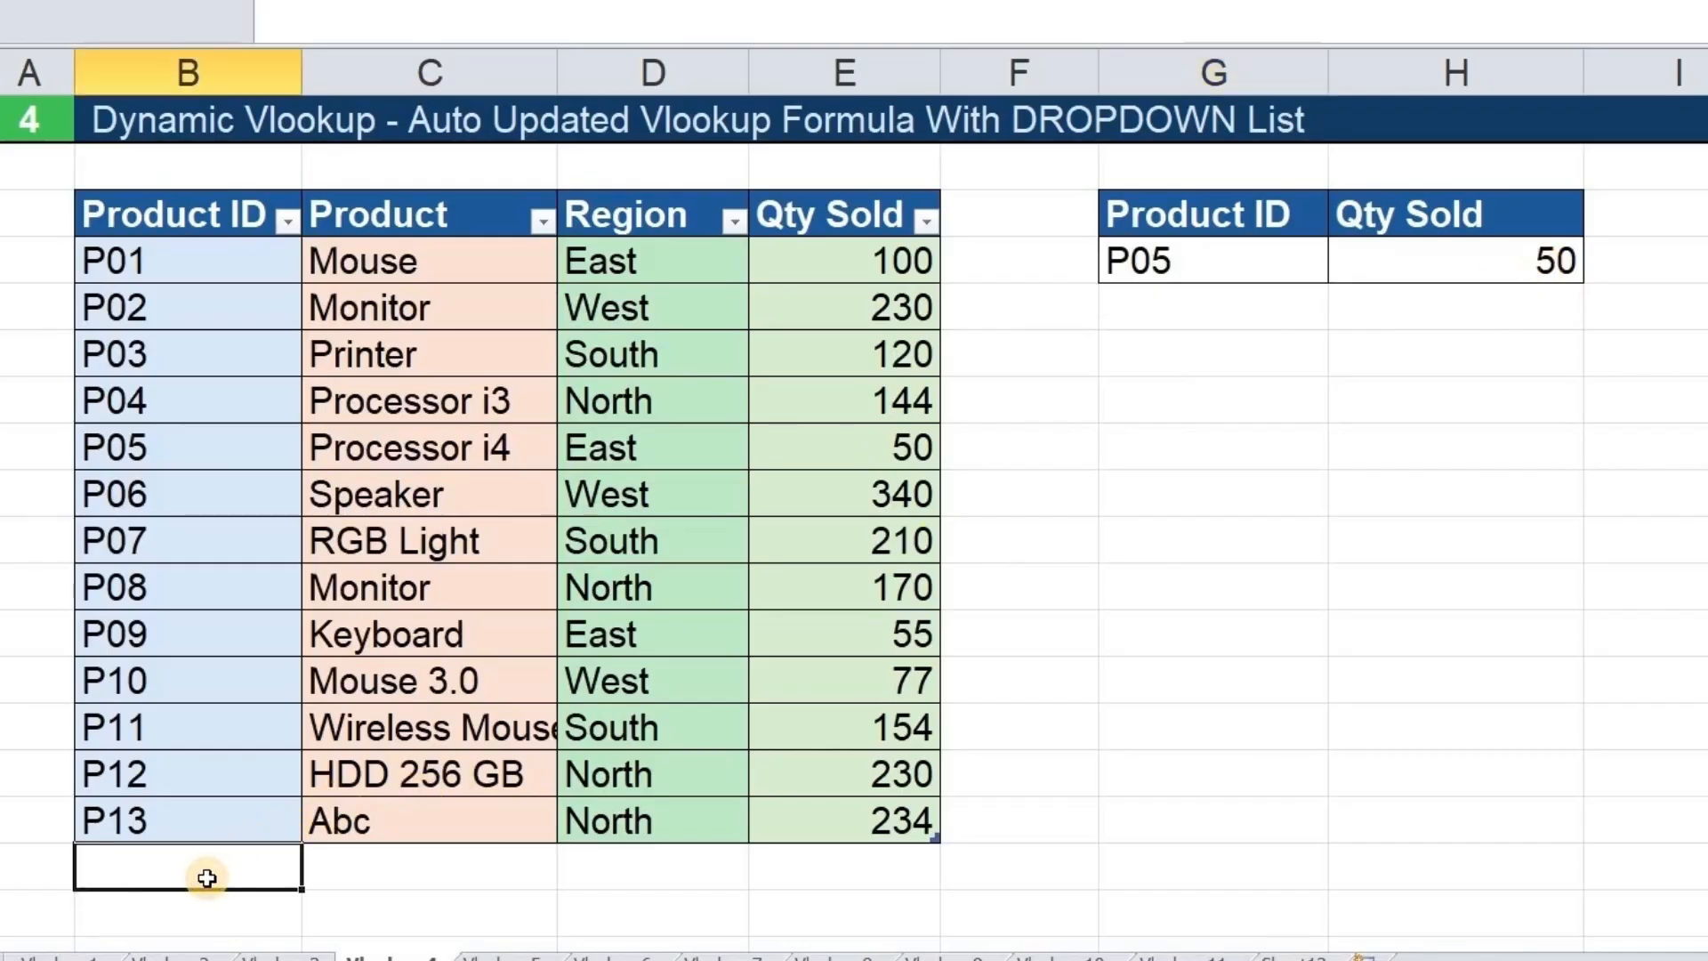
type("p")
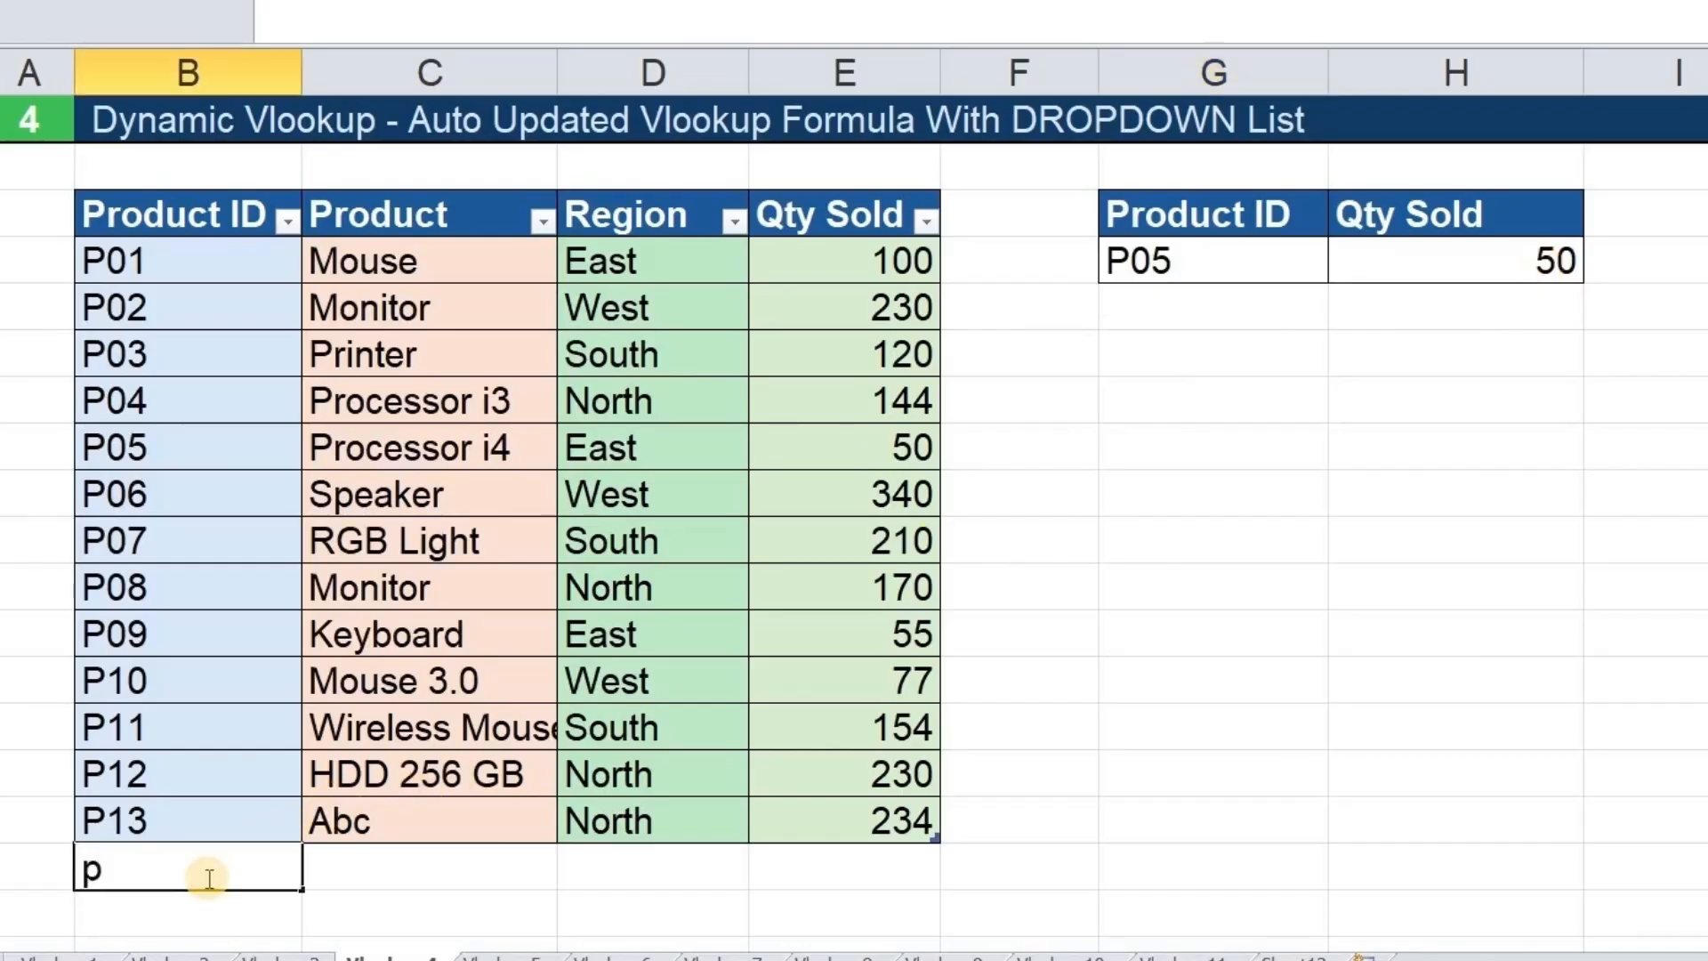
type("14")
key("Tab")
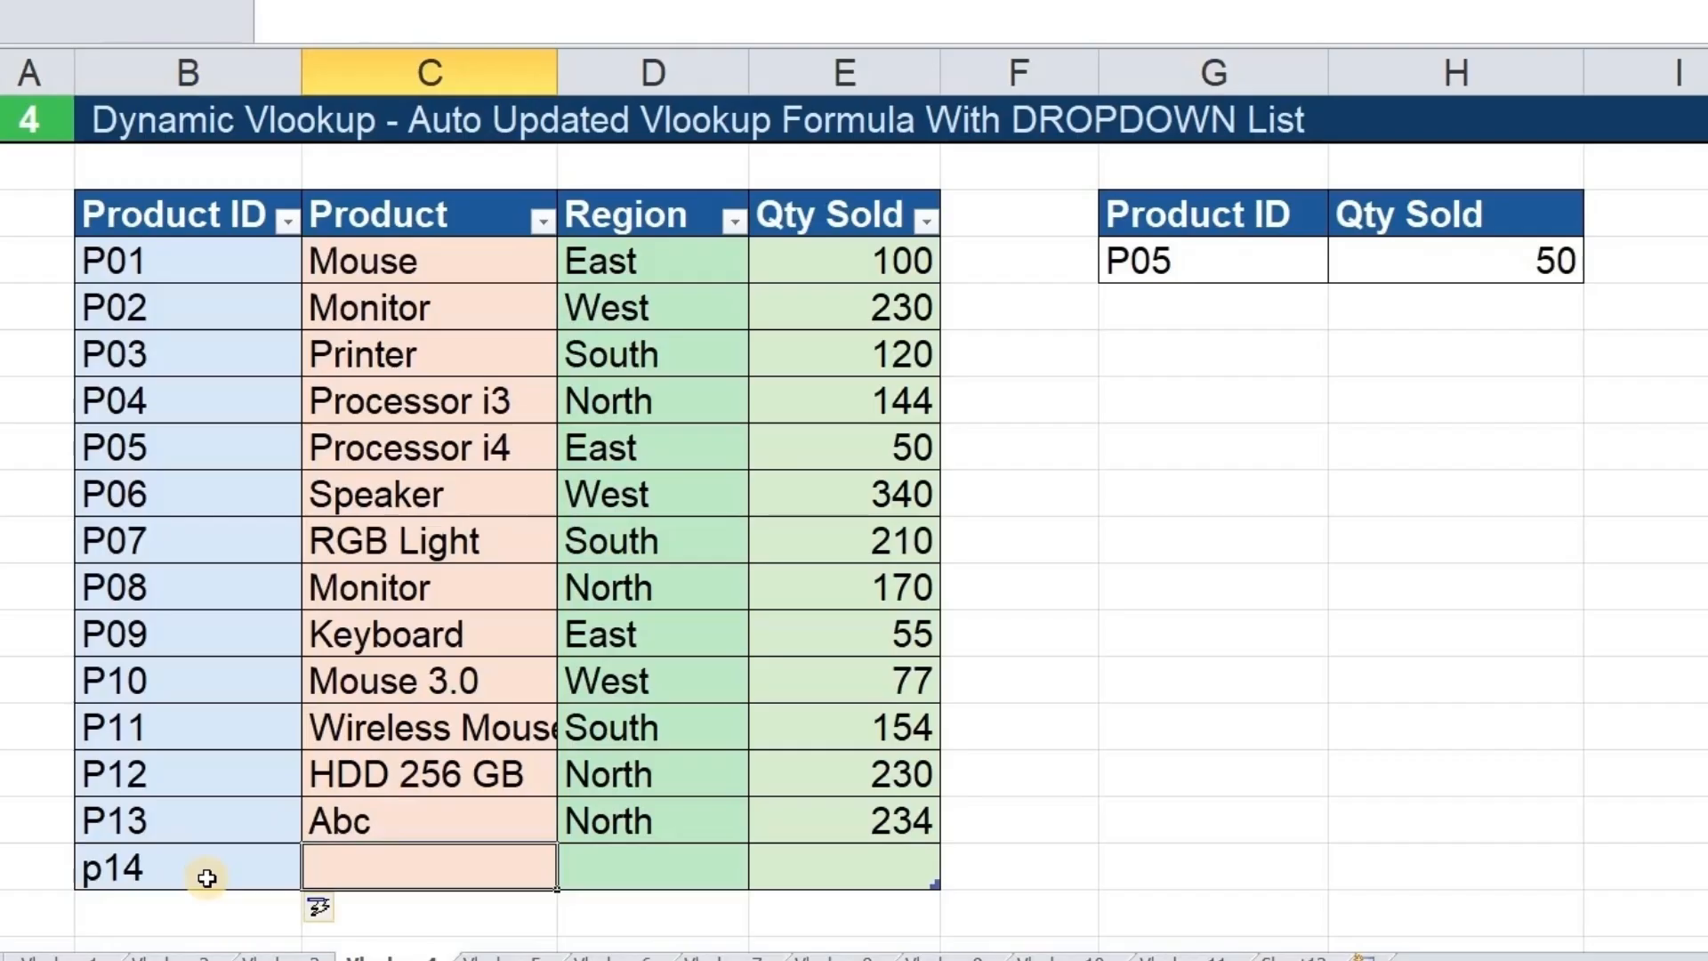
type("m")
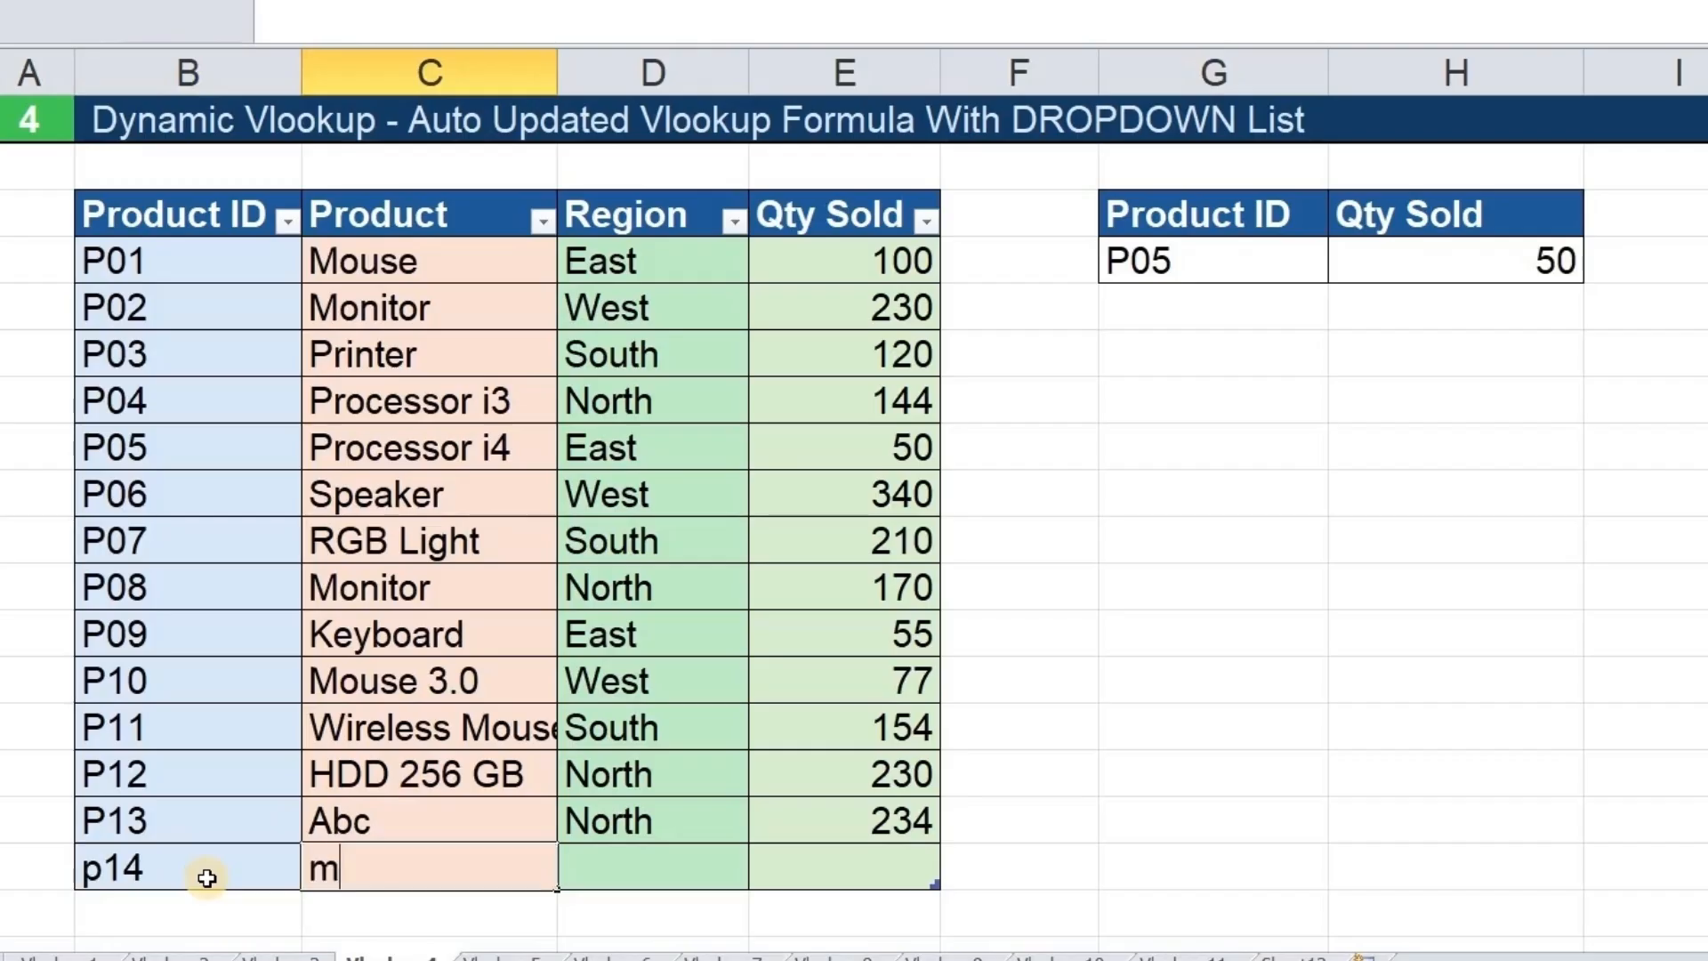
type("icc")
key("BackSpace")
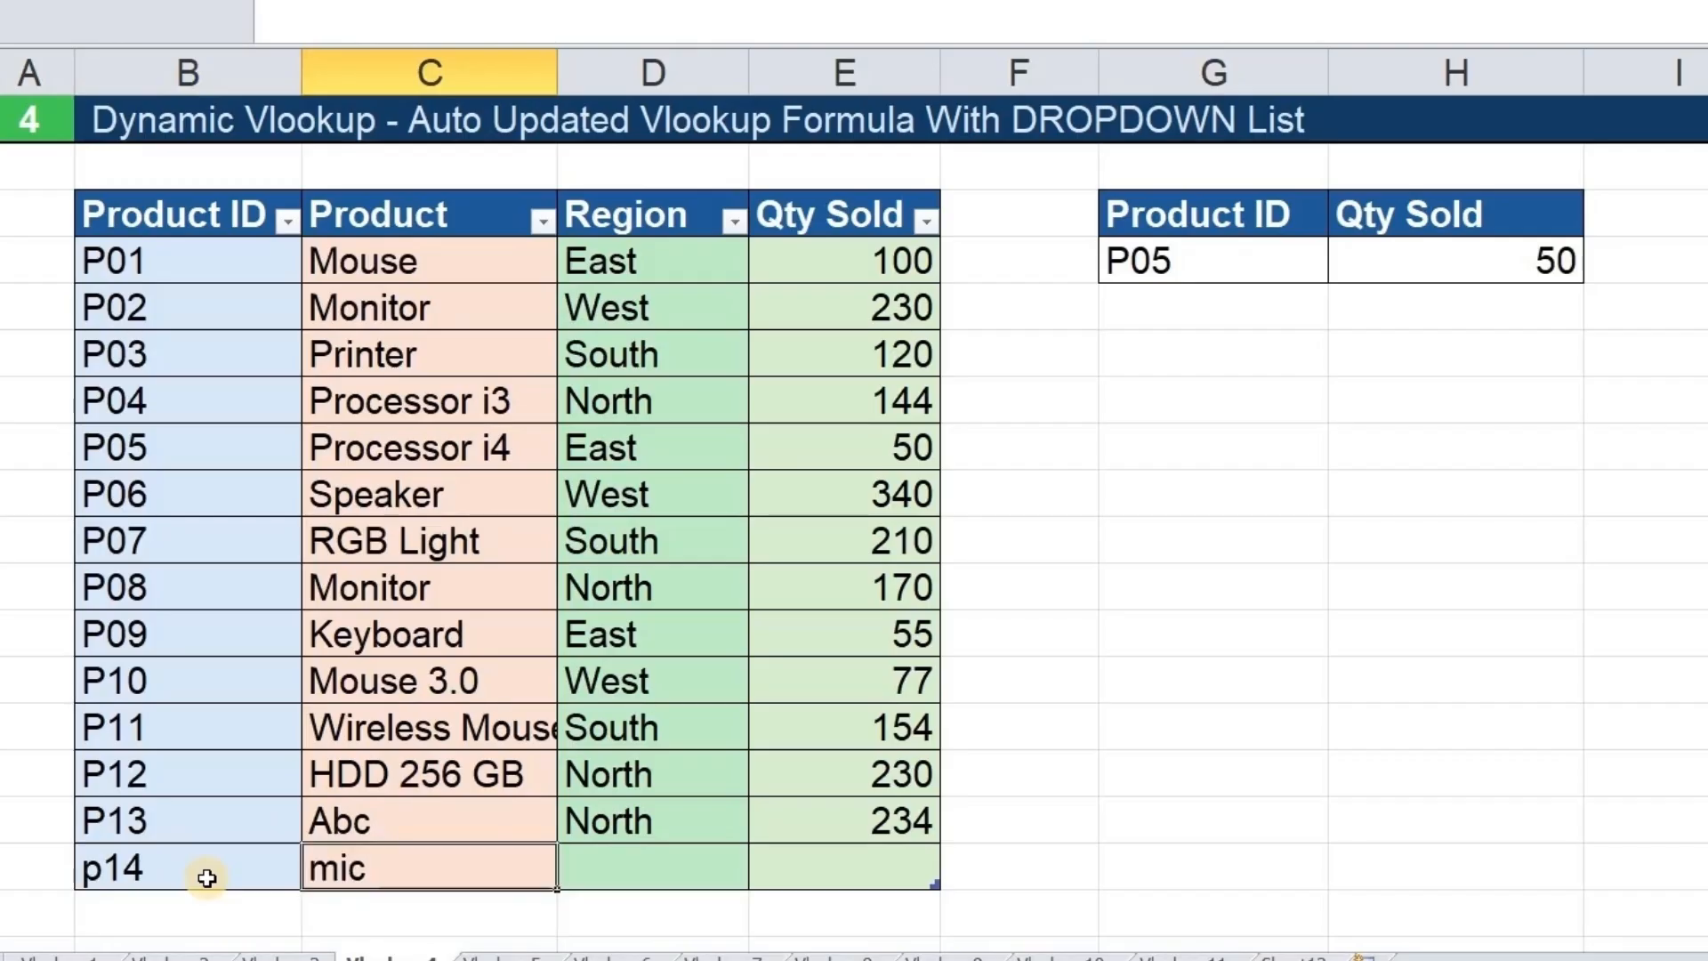
Complete the p14 record with region west and a Qty Sold of 304.
key("Tab")
type("west")
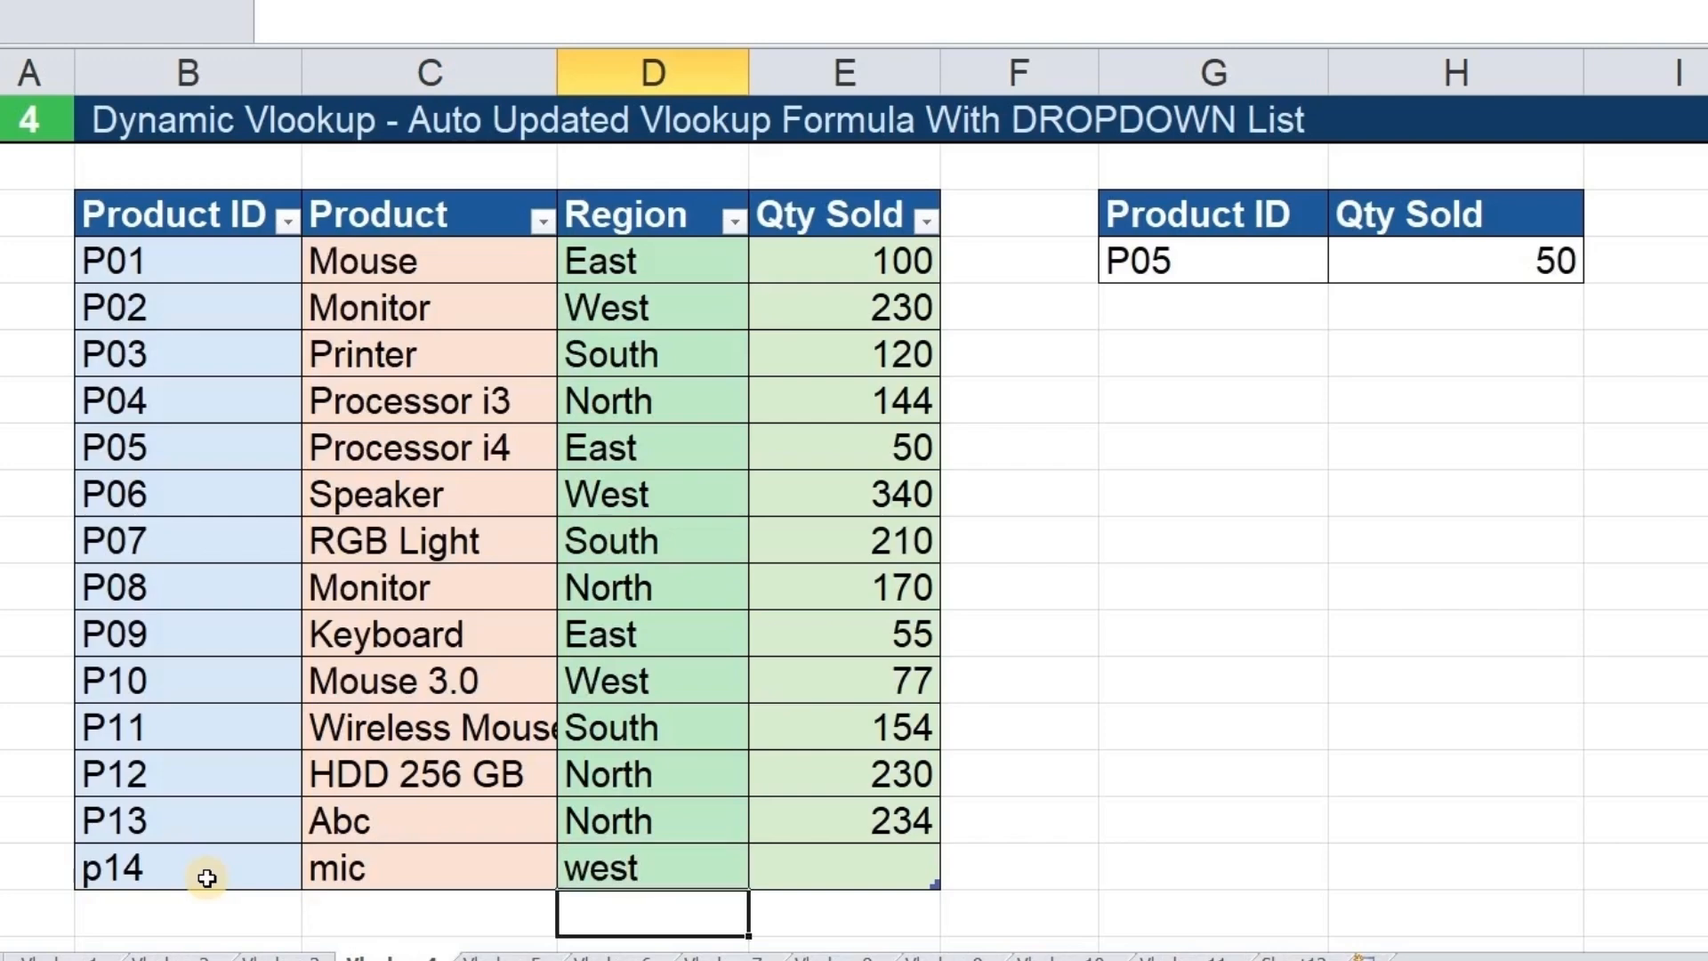
key("Tab")
type("304")
key("Return")
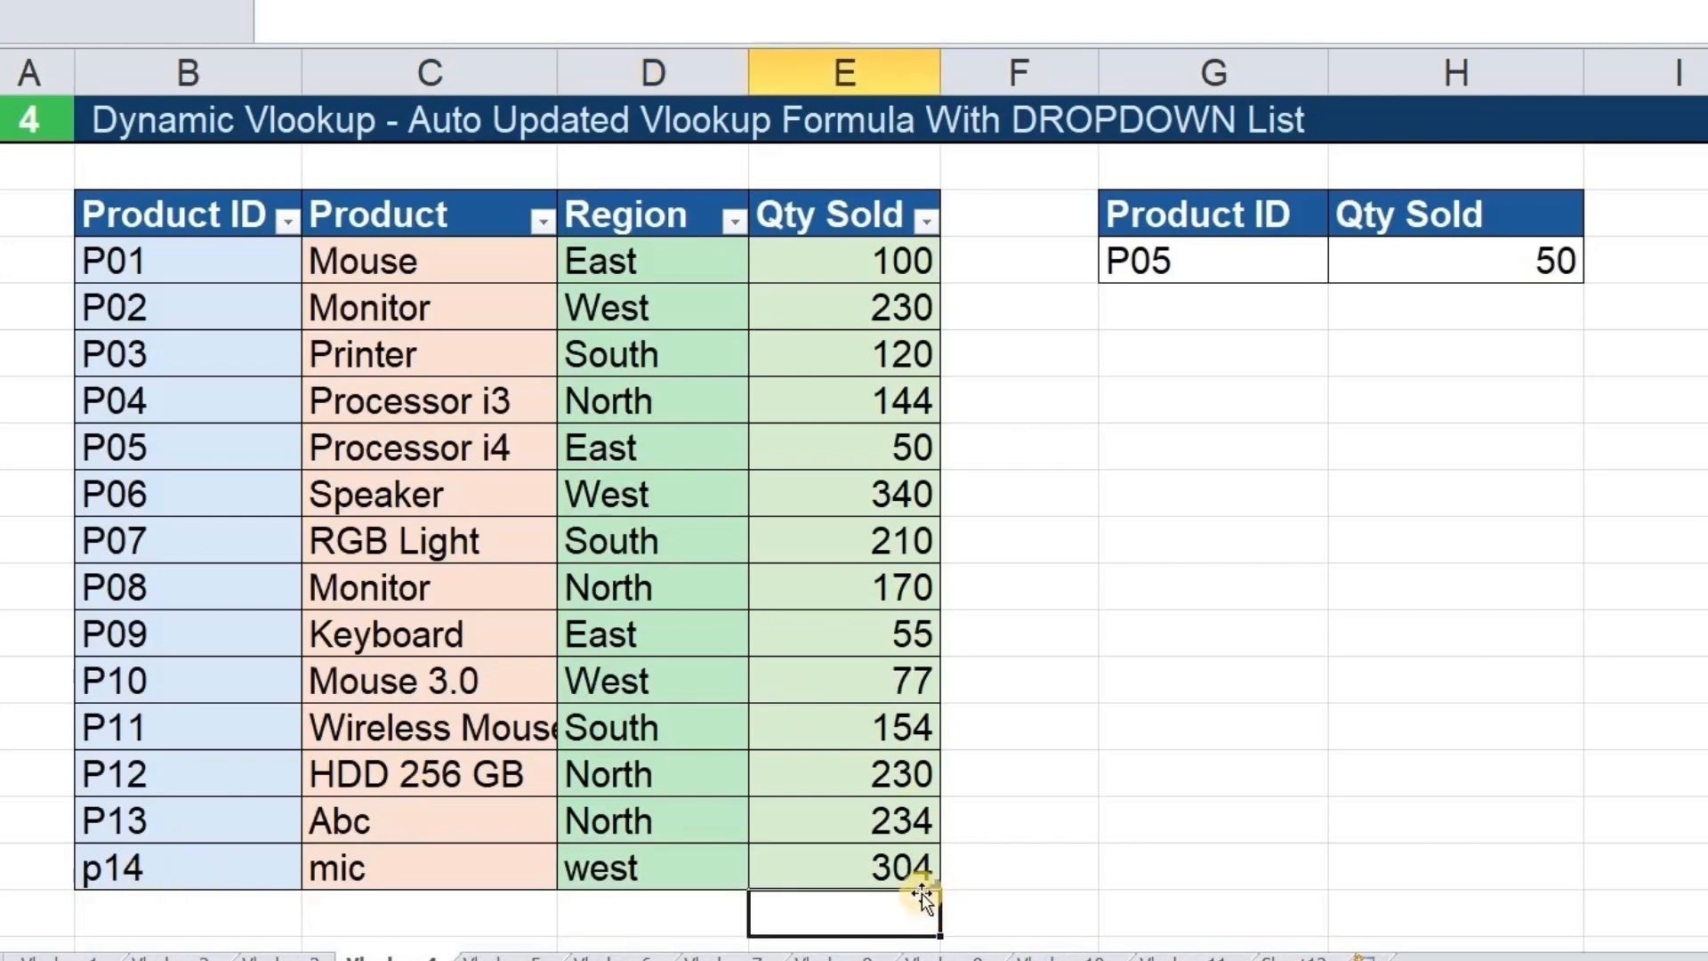
Choose the newly added Product ID p14 from the dropdown list in G4 to test the lookup.
left_click(1253, 275)
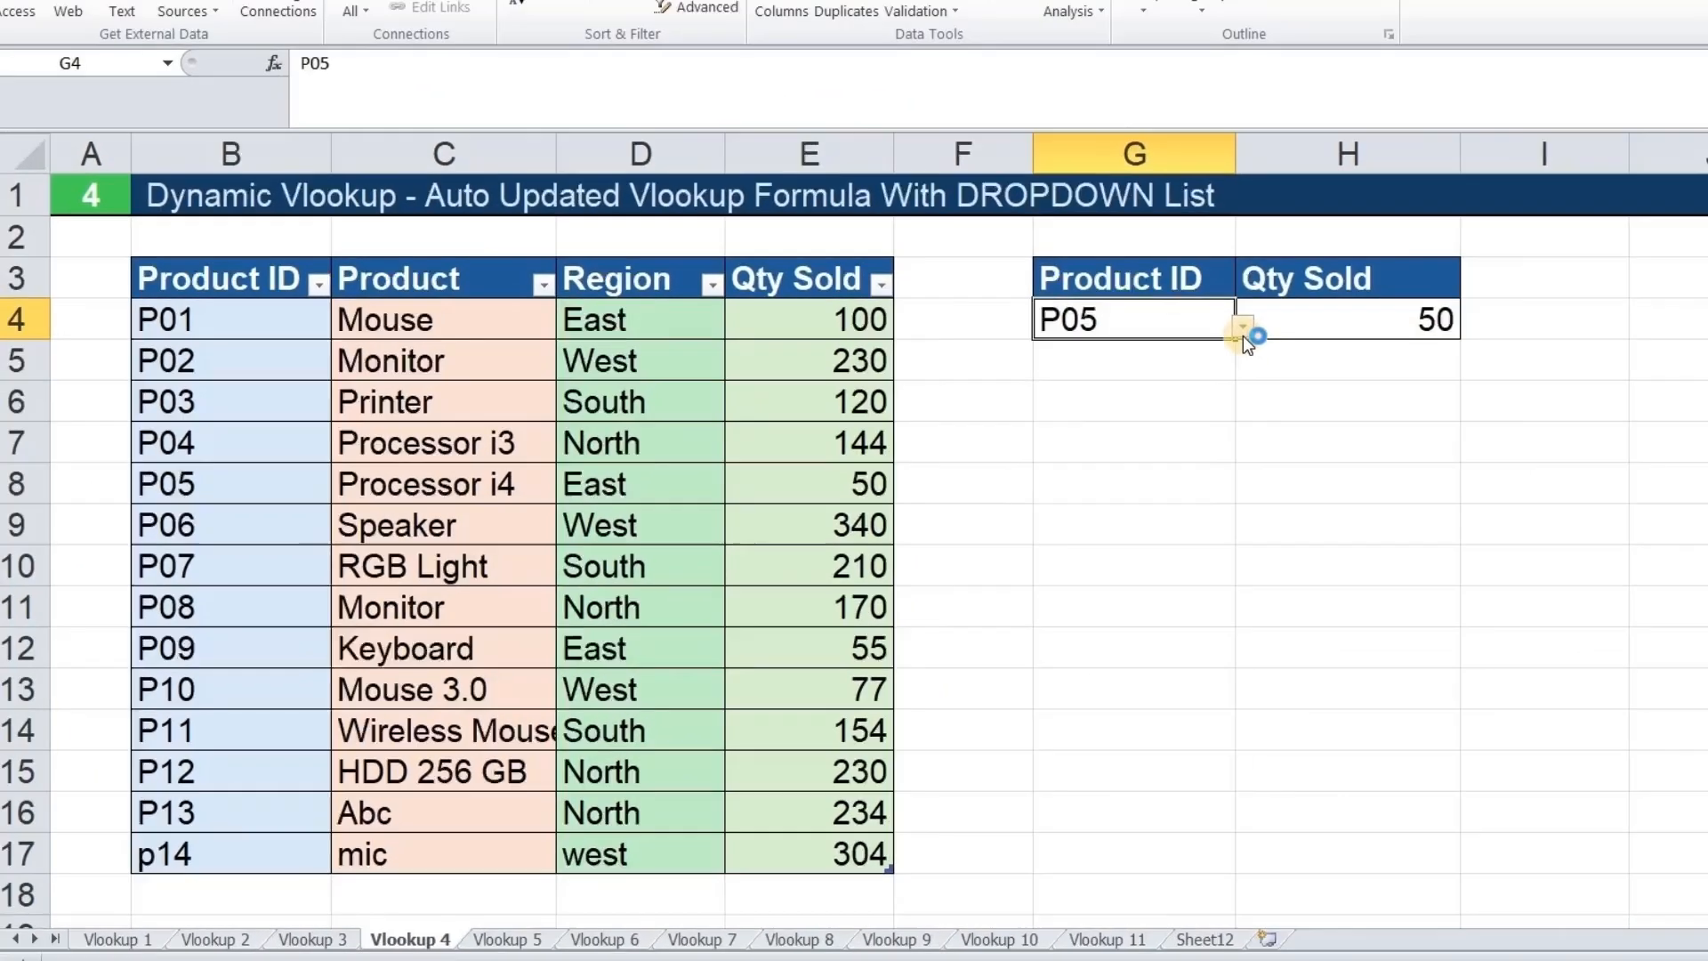
left_click(1337, 273)
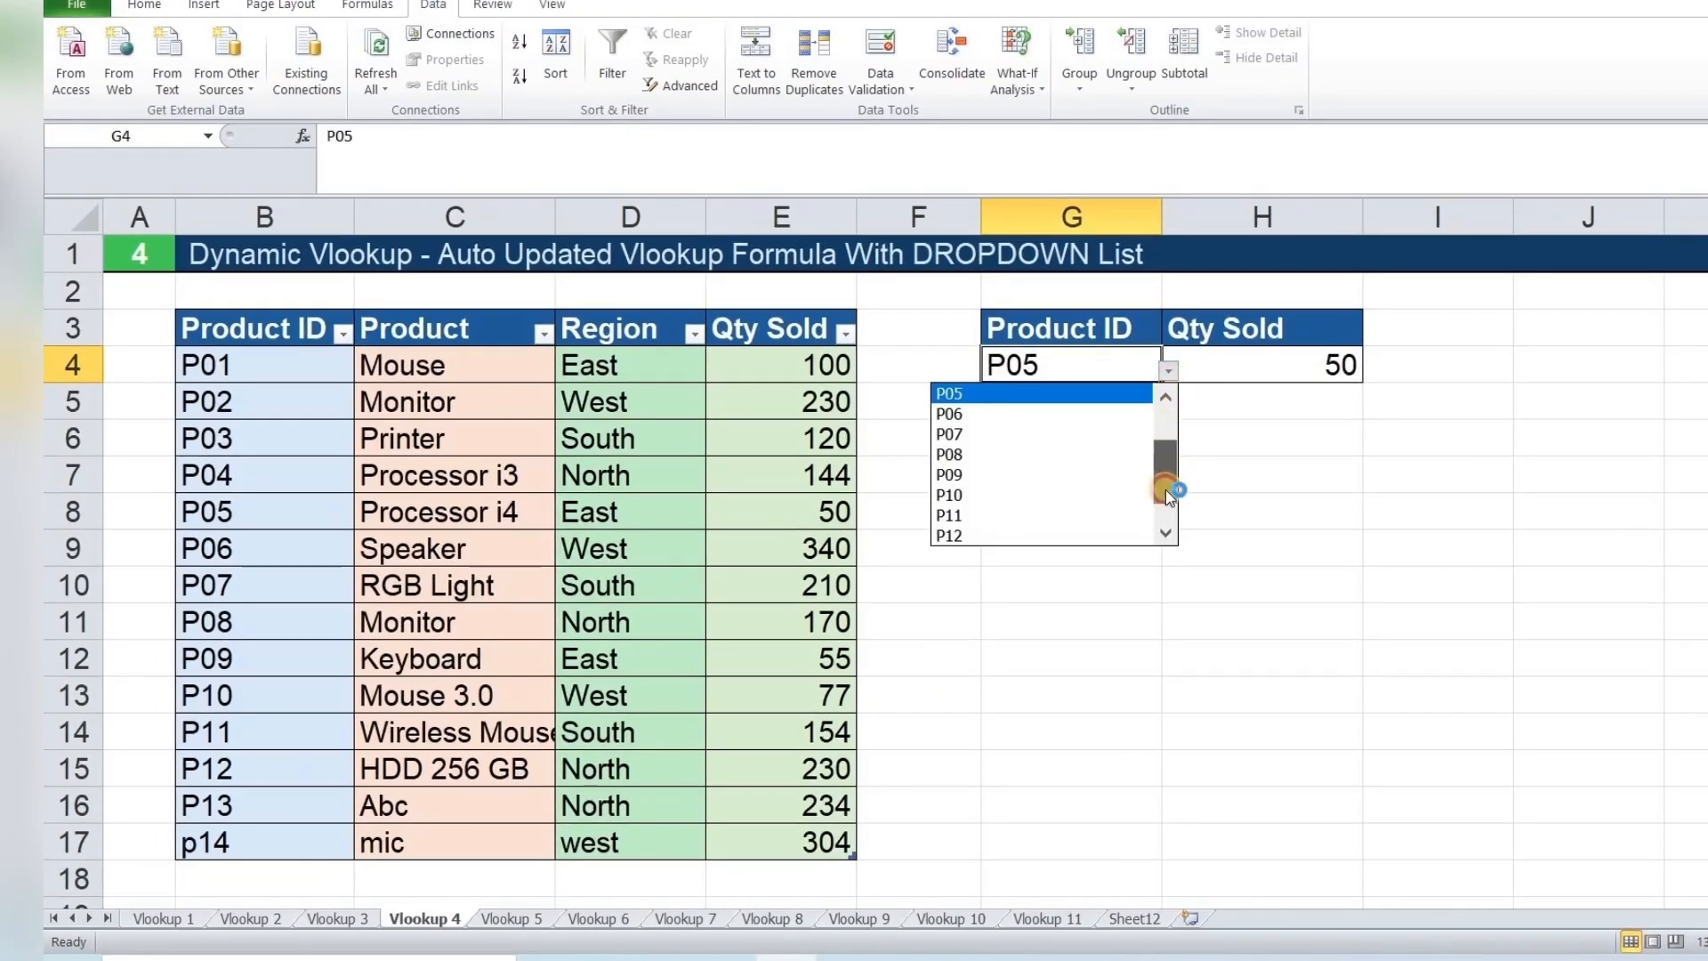
left_click_drag(1166, 489, 1165, 539)
left_click(1054, 543)
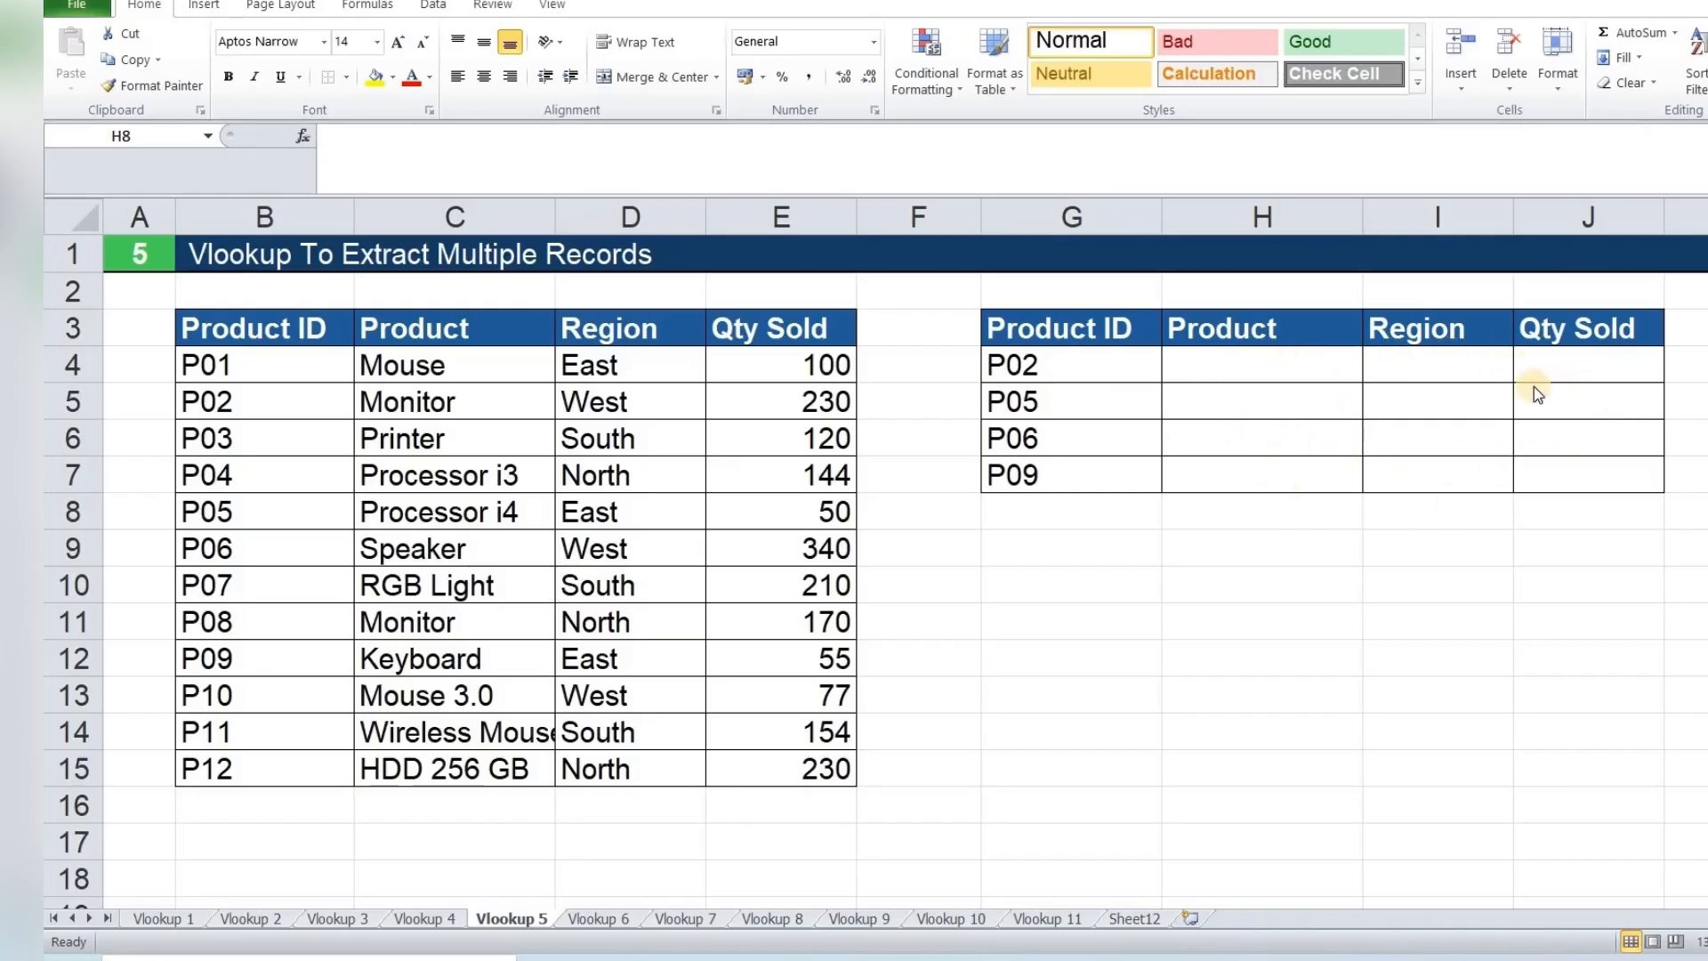
Begin a VLOOKUP formula for the whole range H4:J7 on the Vlookup 5 sheet, with column-locked $G4 as lookup value.
left_click(1257, 361)
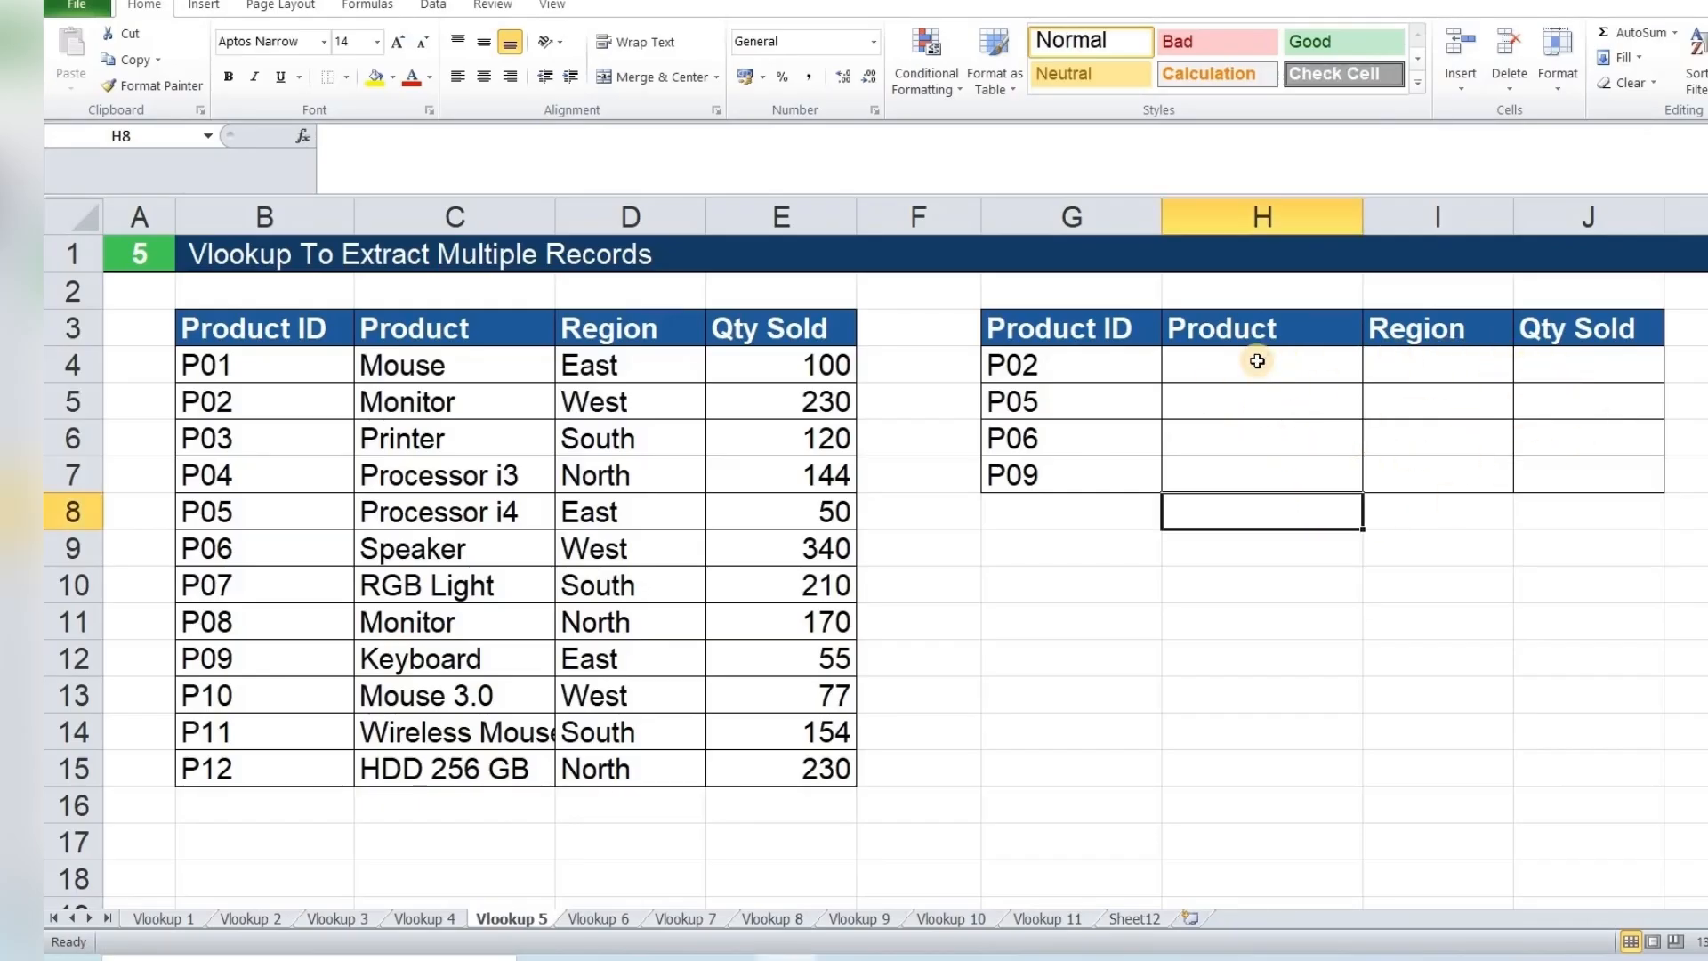
left_click(1257, 361)
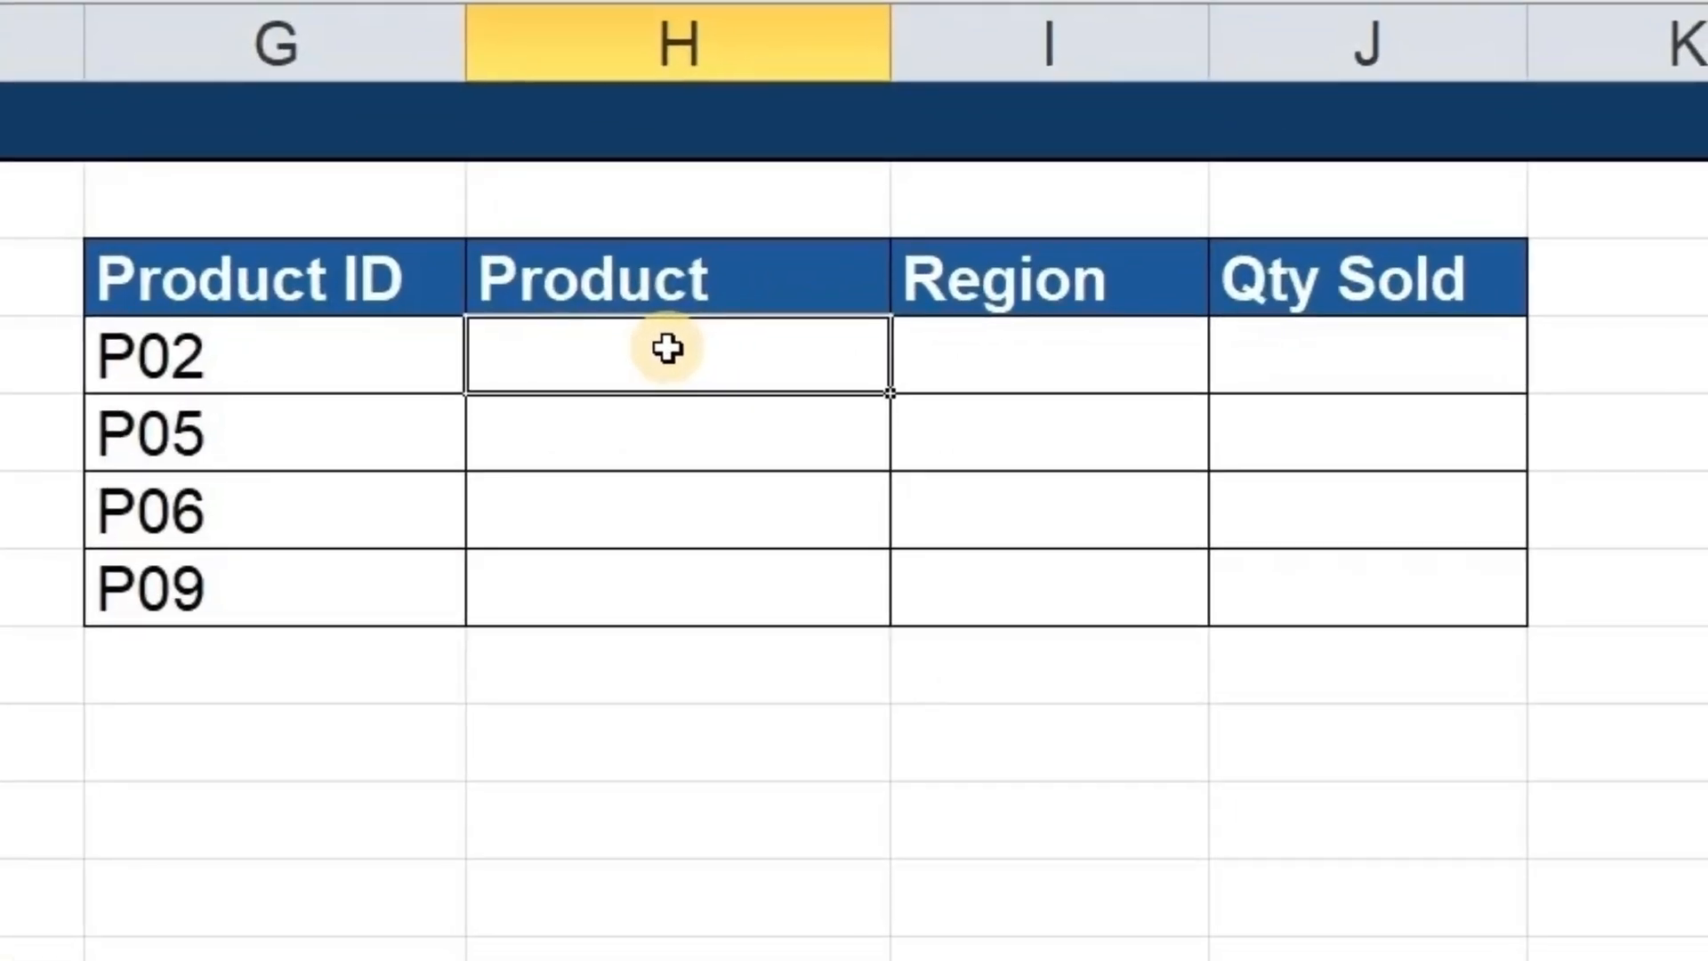
key("shift+Right")
key("shift+Right")
key("shift+Down")
key("shift+Down")
key("shift+Down")
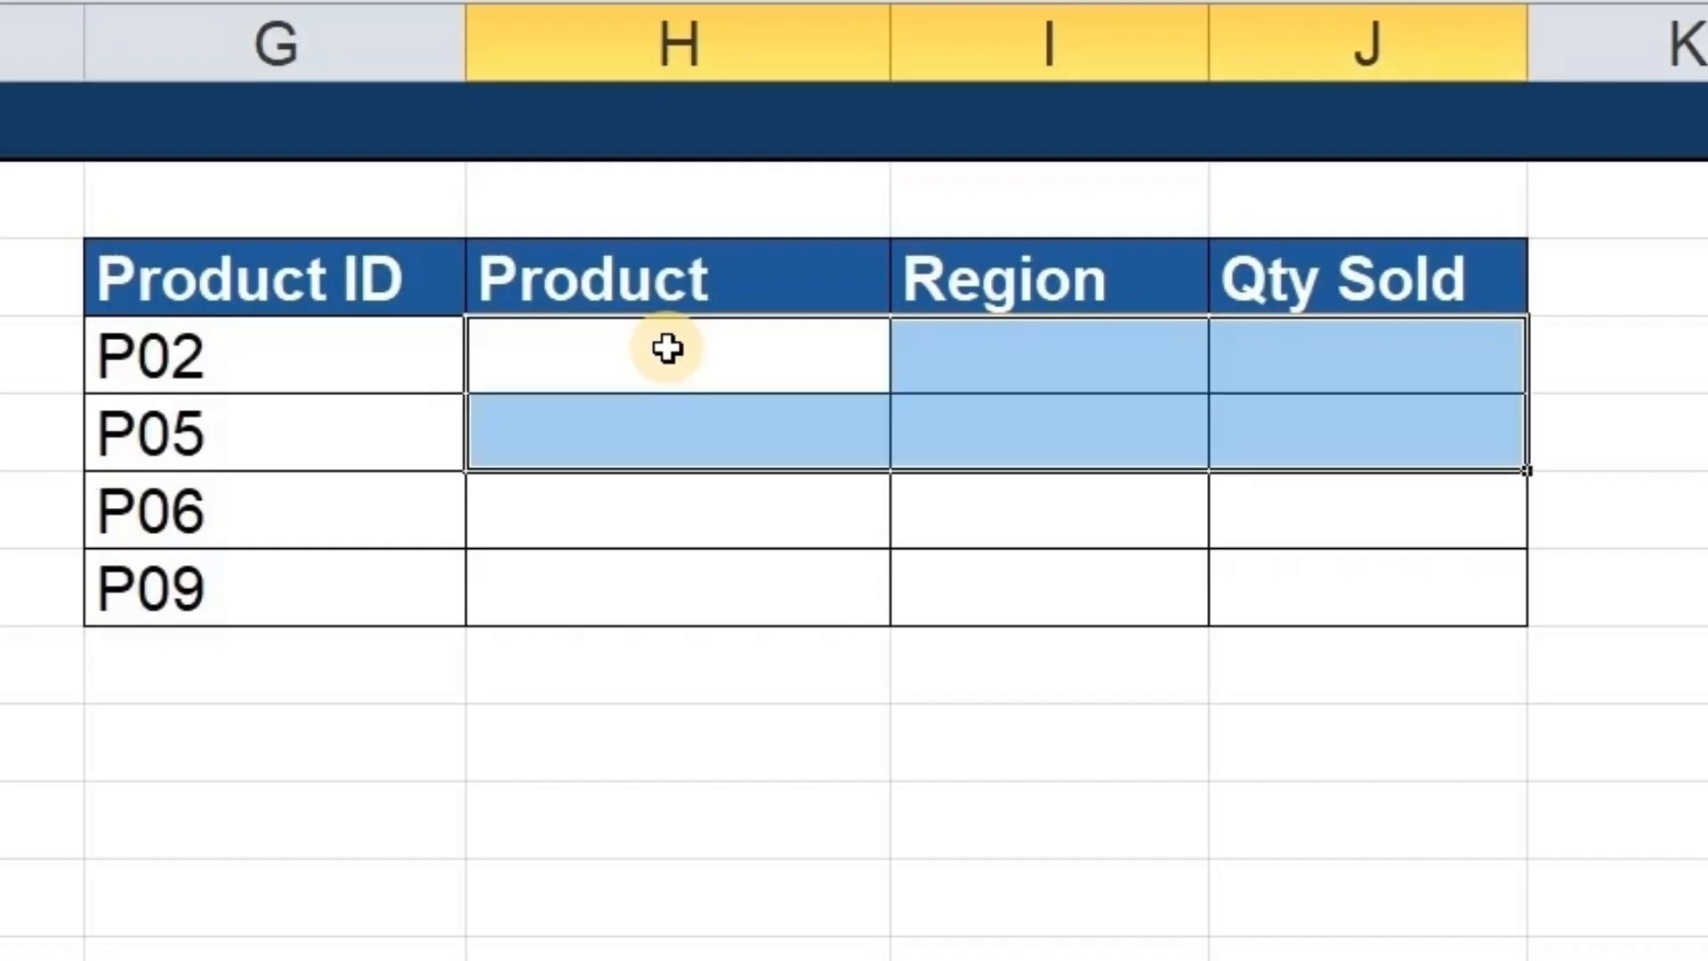
type("=")
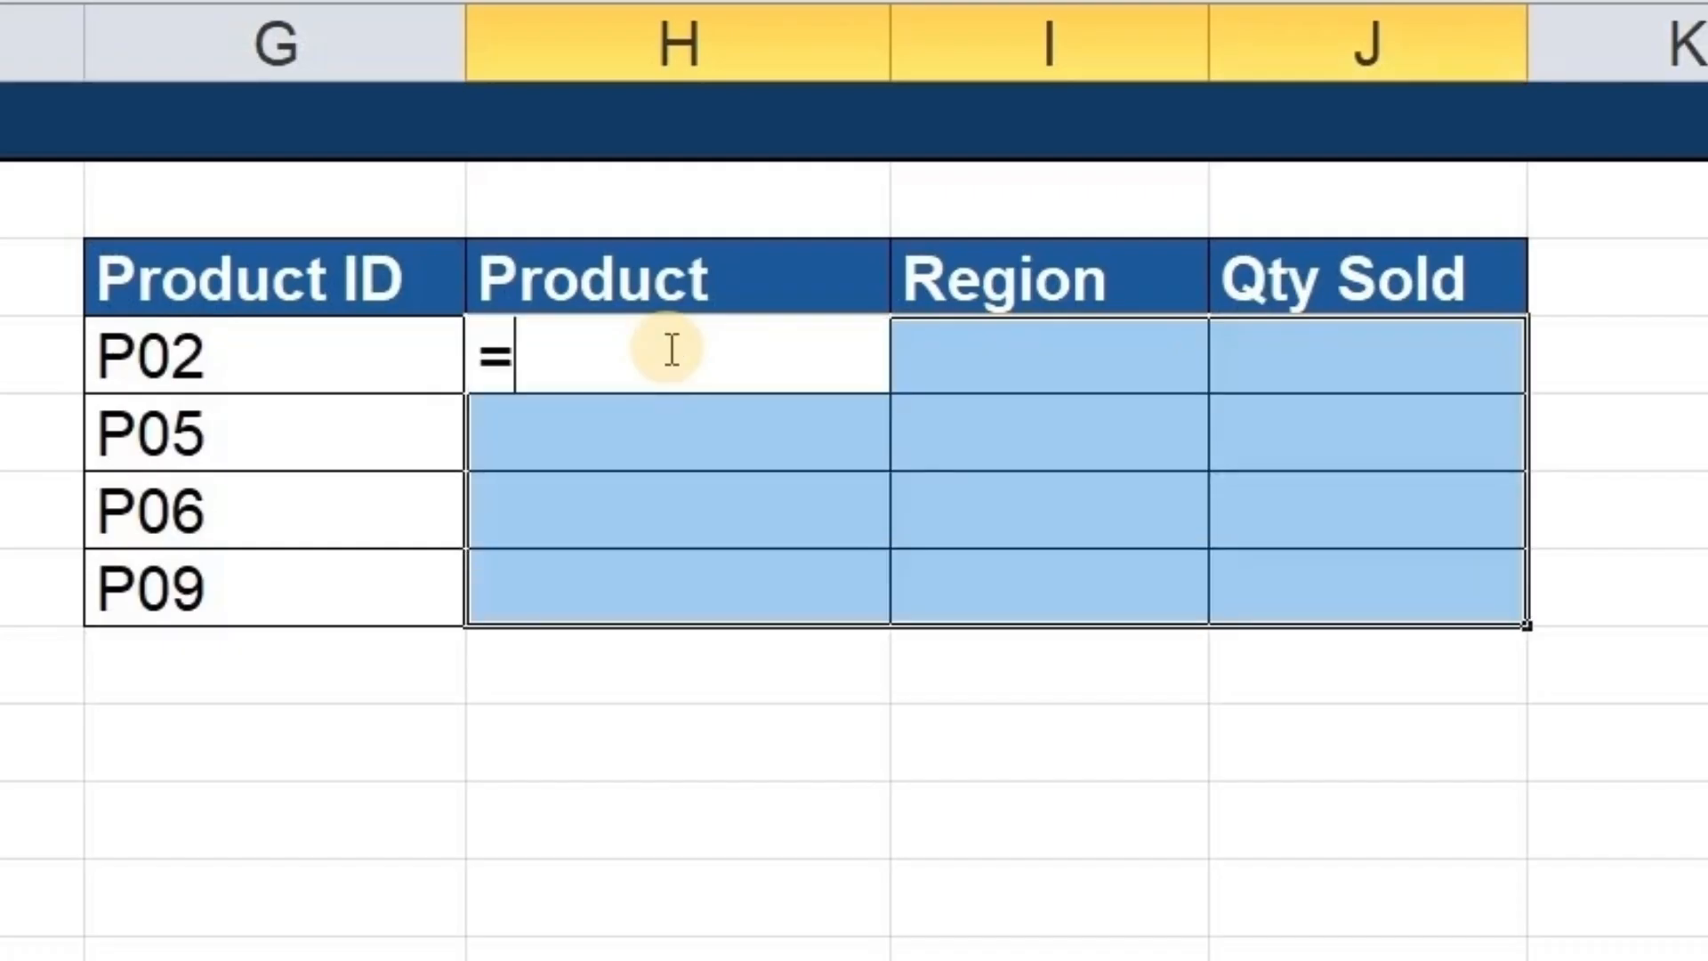
type("vloo")
key("Tab")
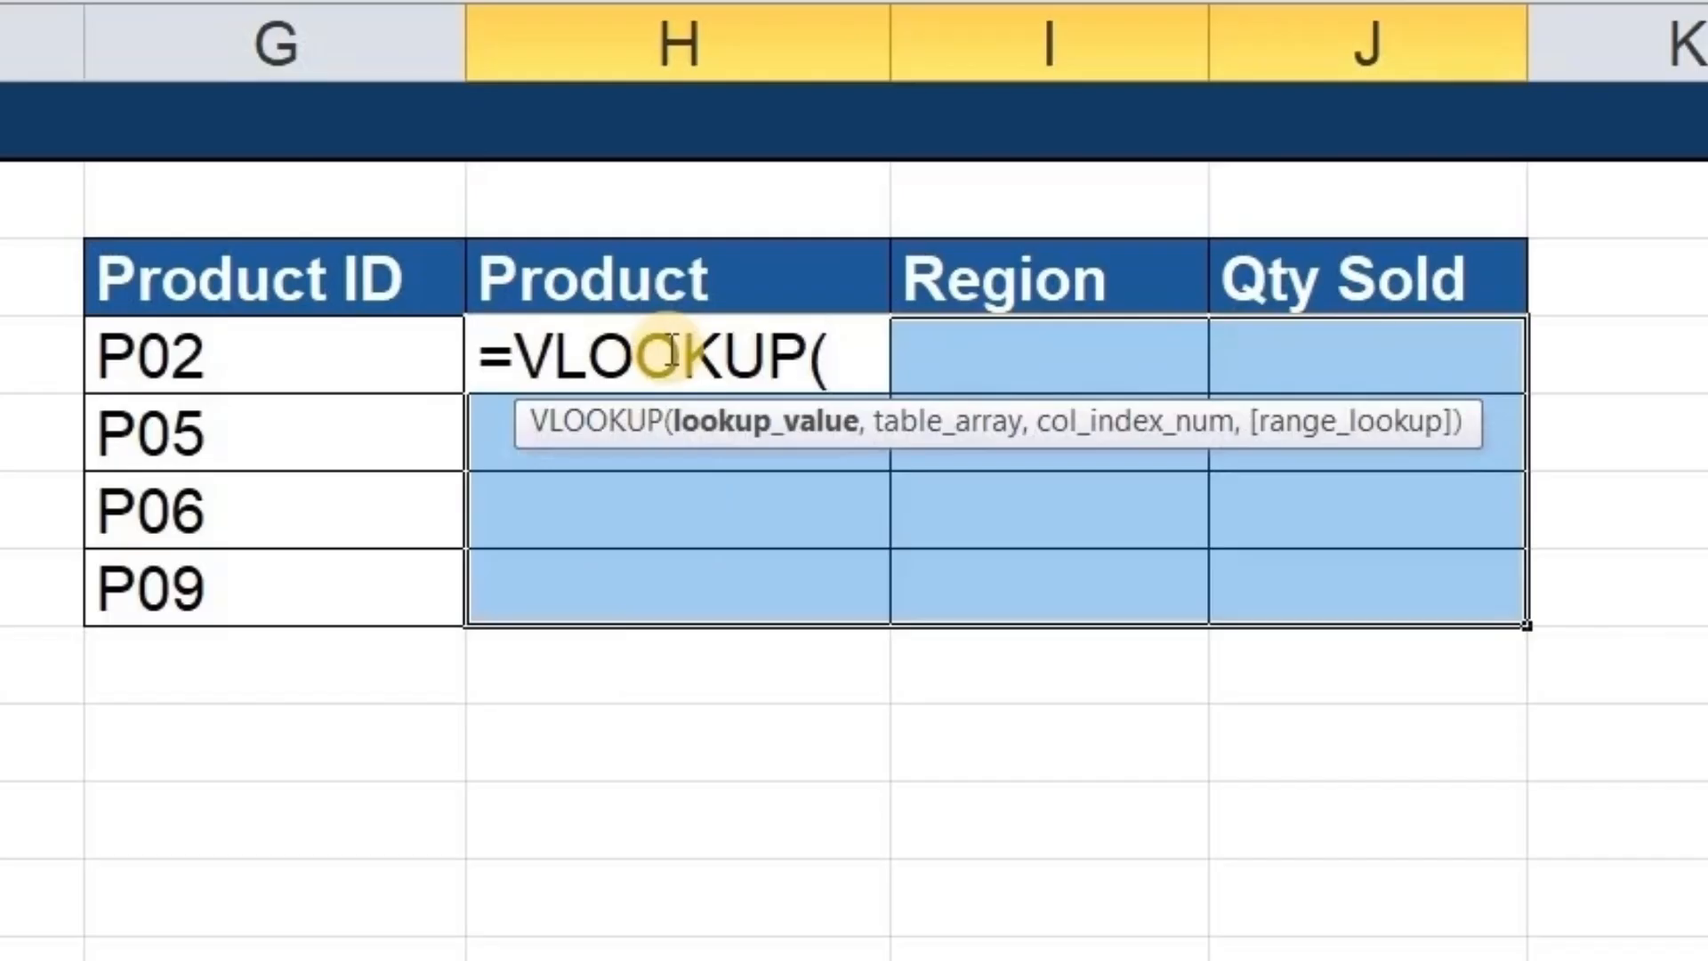
key("Left")
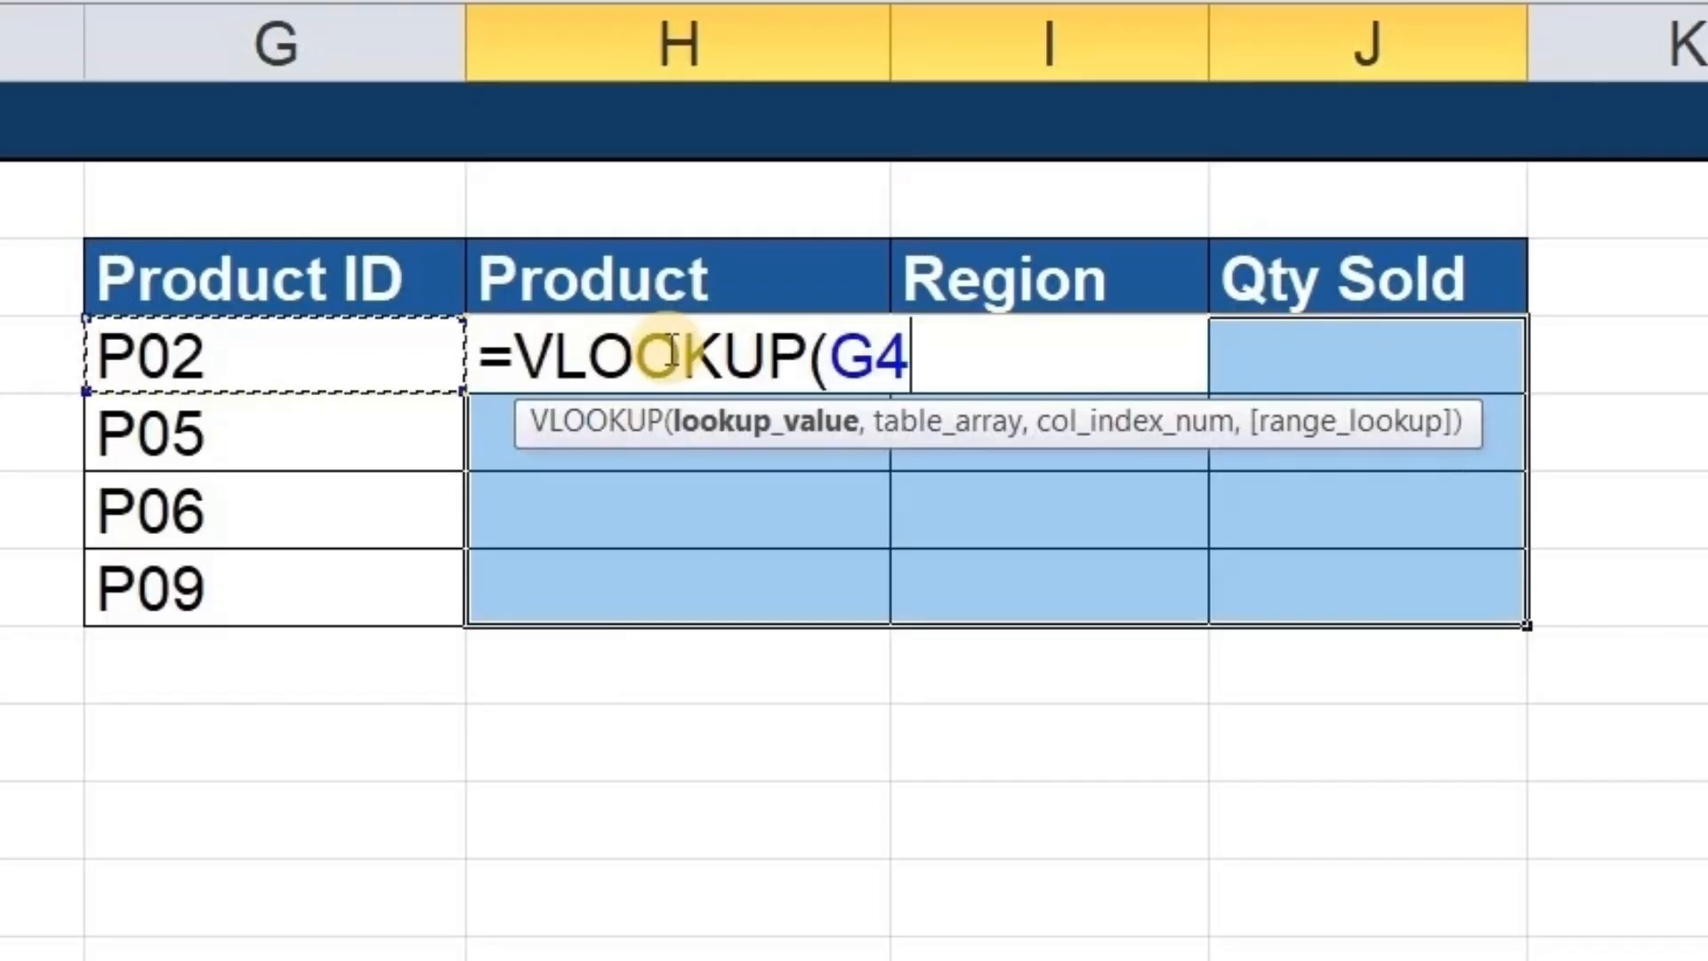
key("F4")
key("F4")
key("F4")
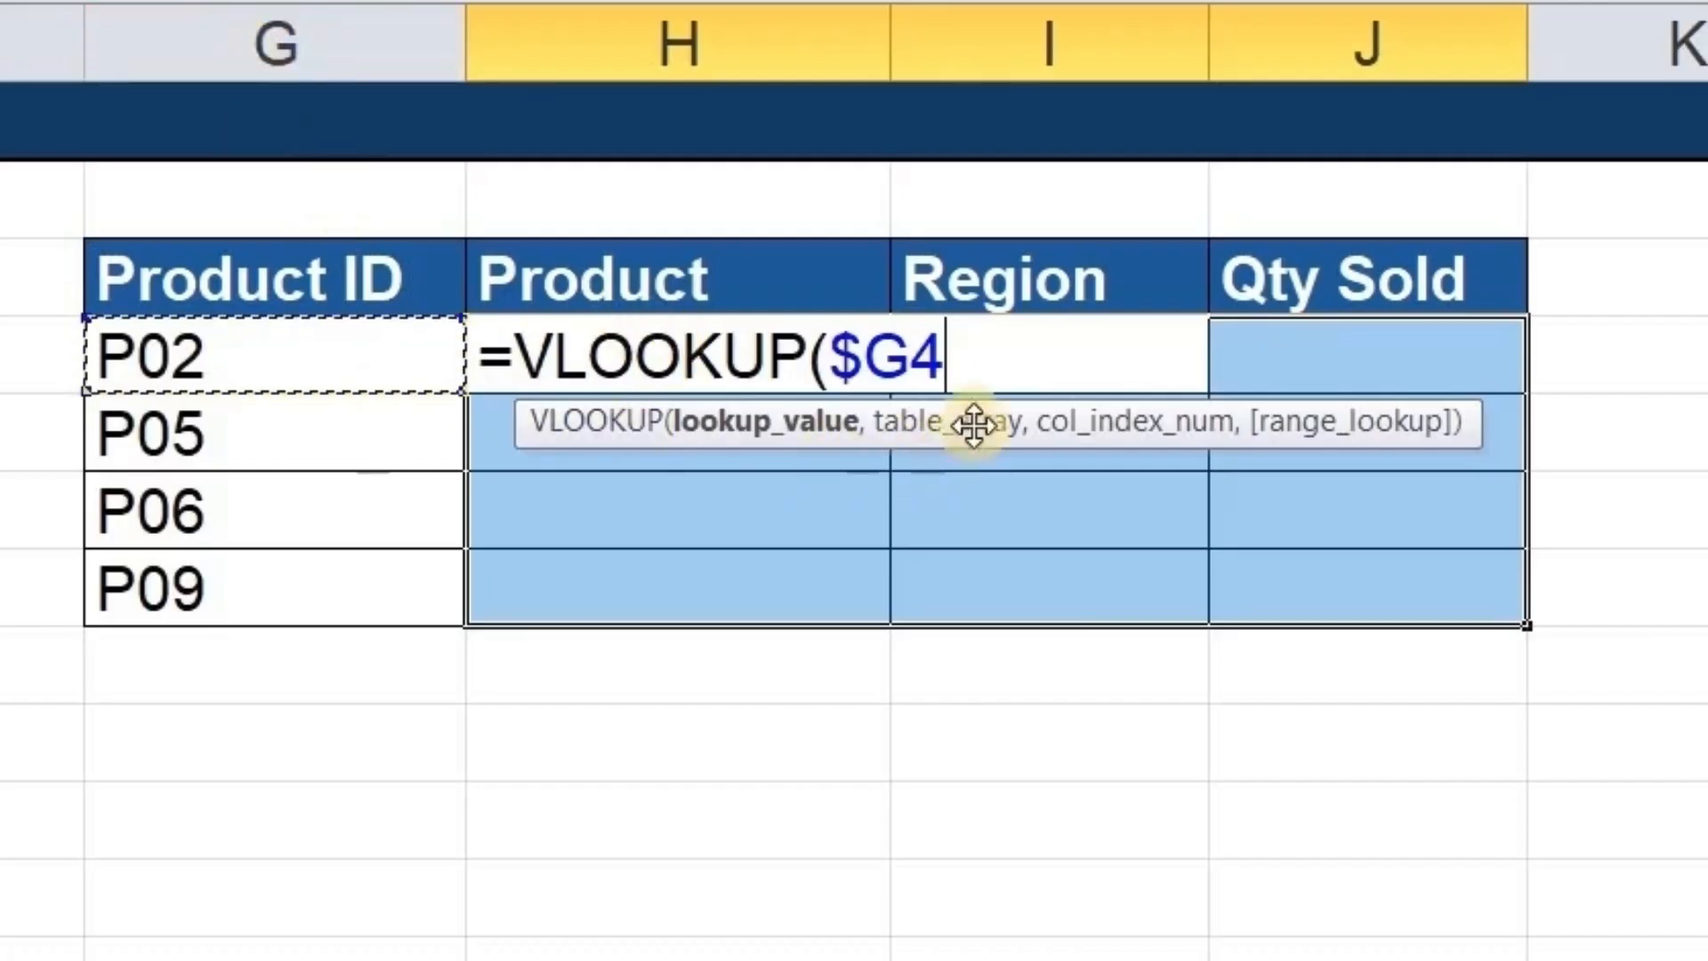
Set the VLOOKUP table array to the full product table as the absolute range $B$3:$E$15.
type(",")
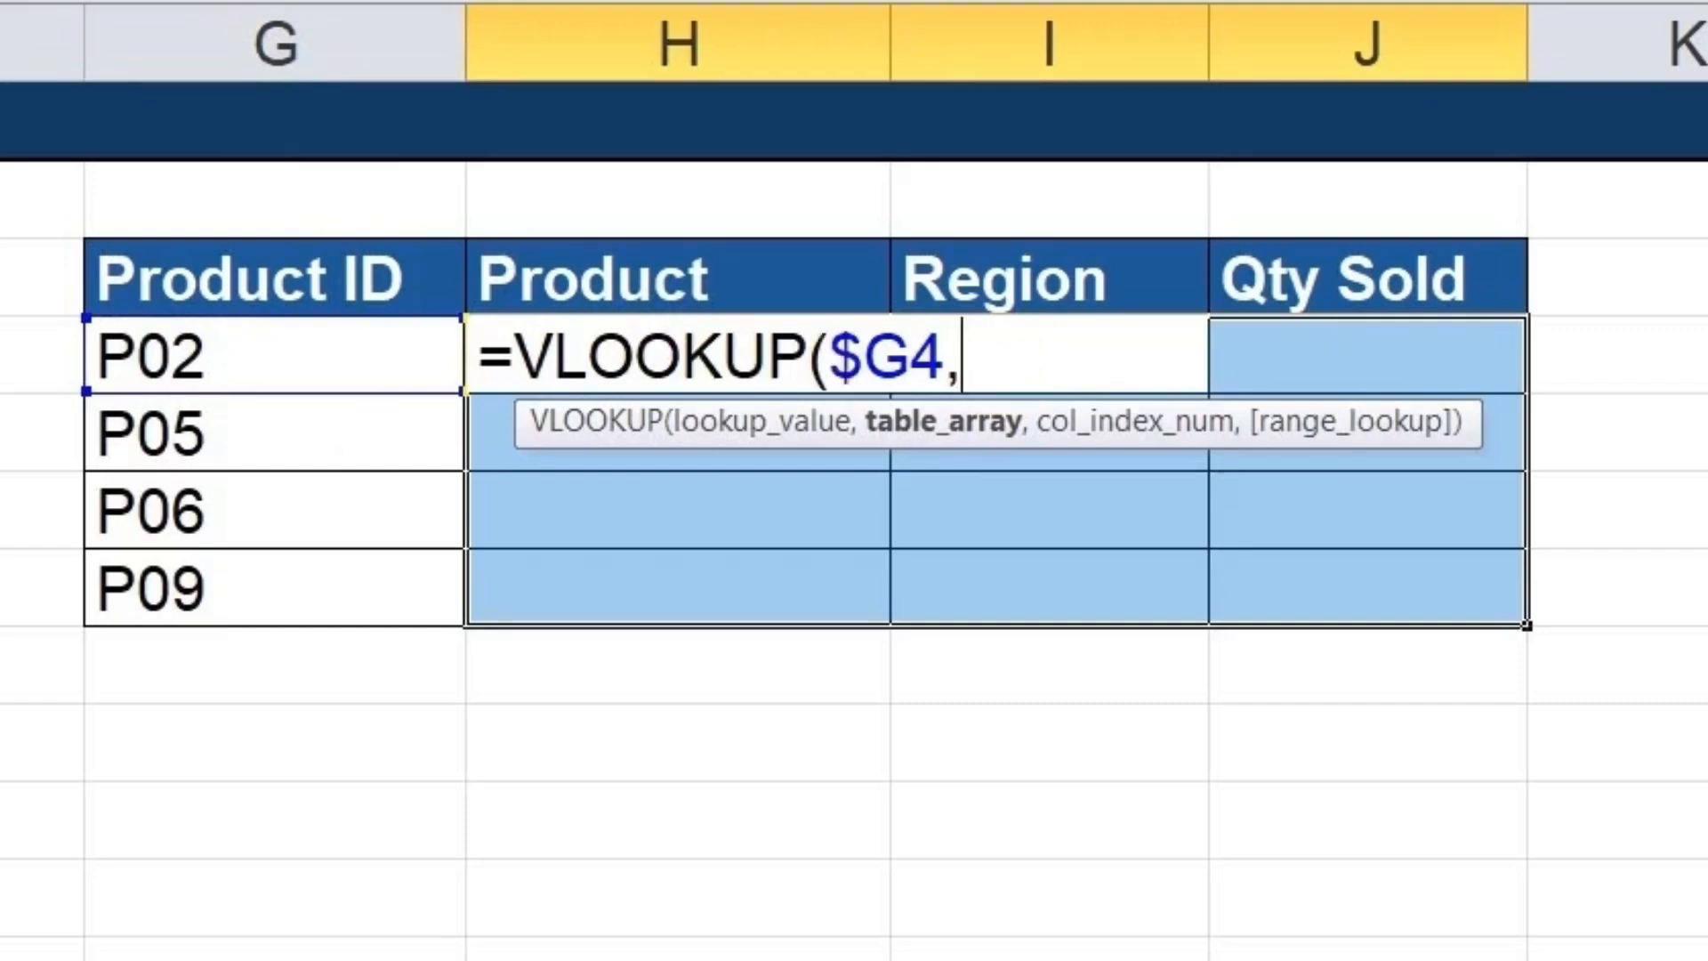
type("B3")
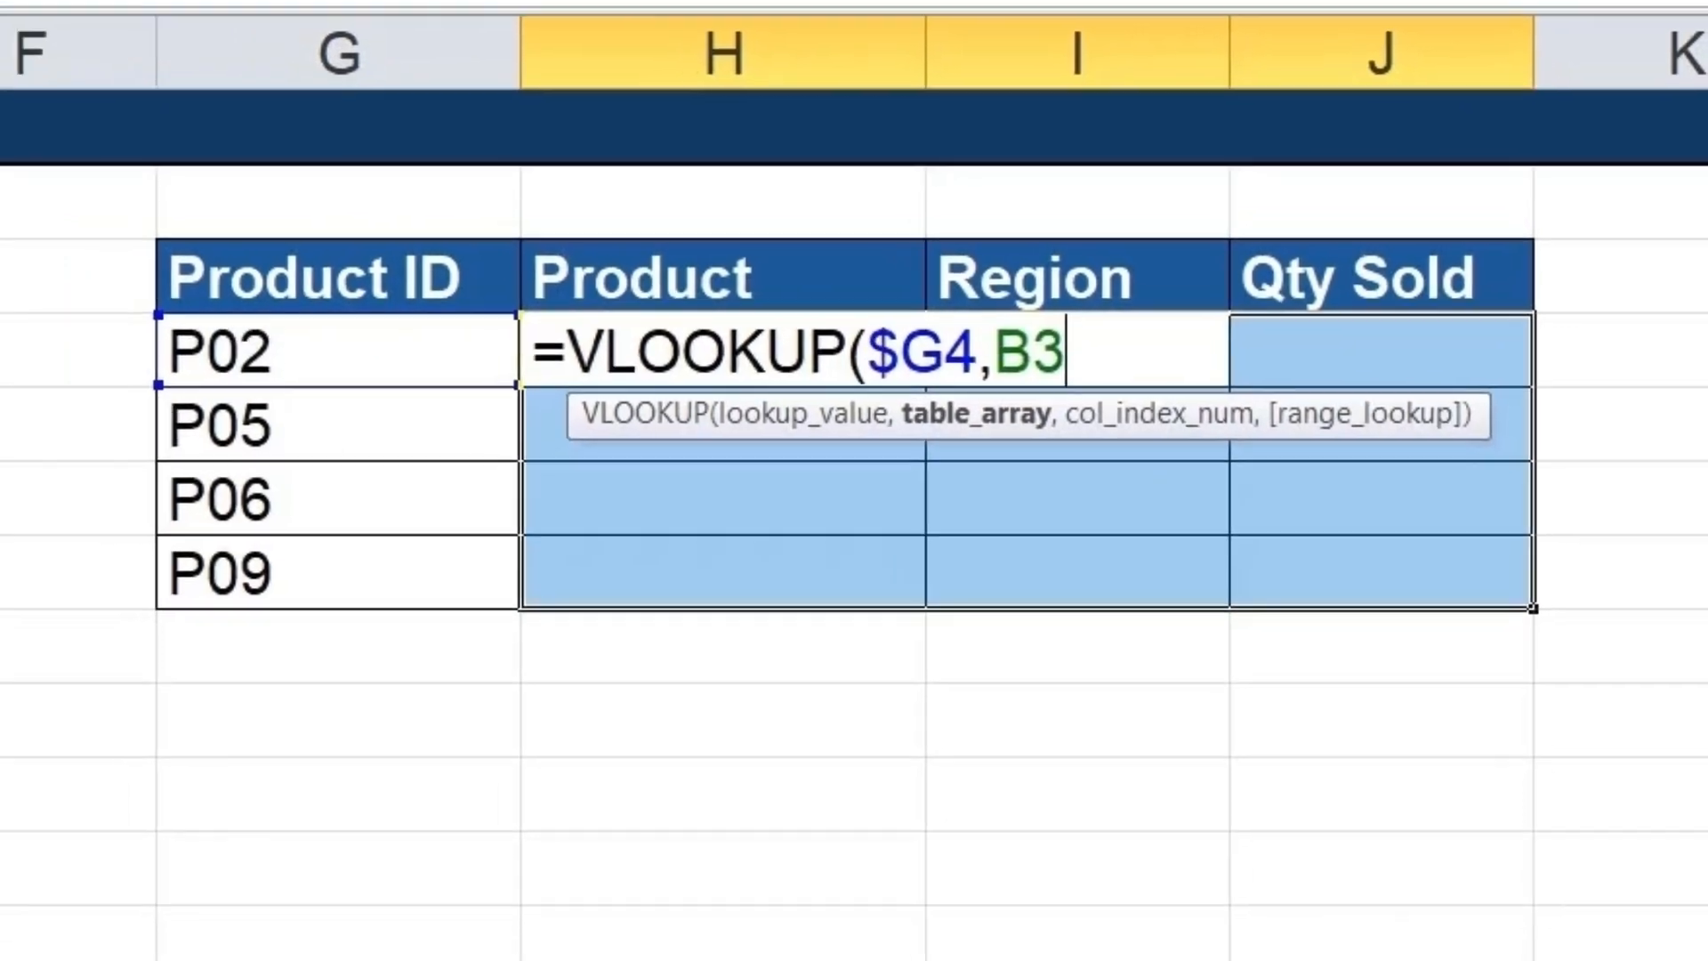
key("ctrl+shift+Right")
key("ctrl+shift+Down")
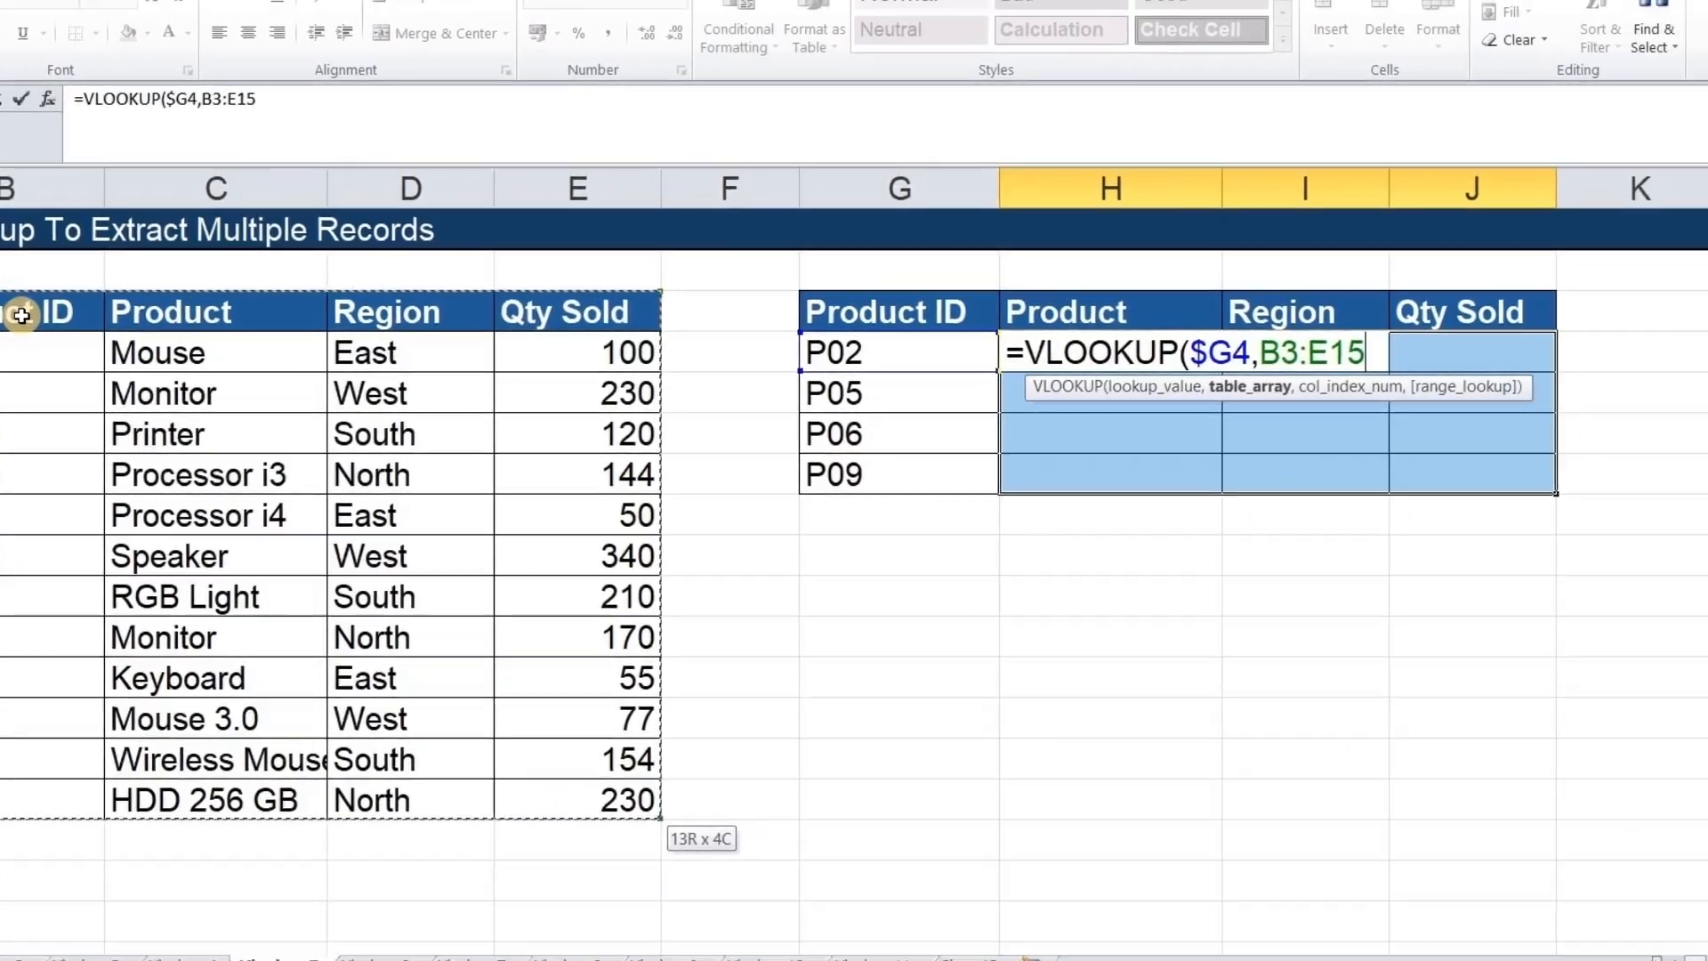
key("F4")
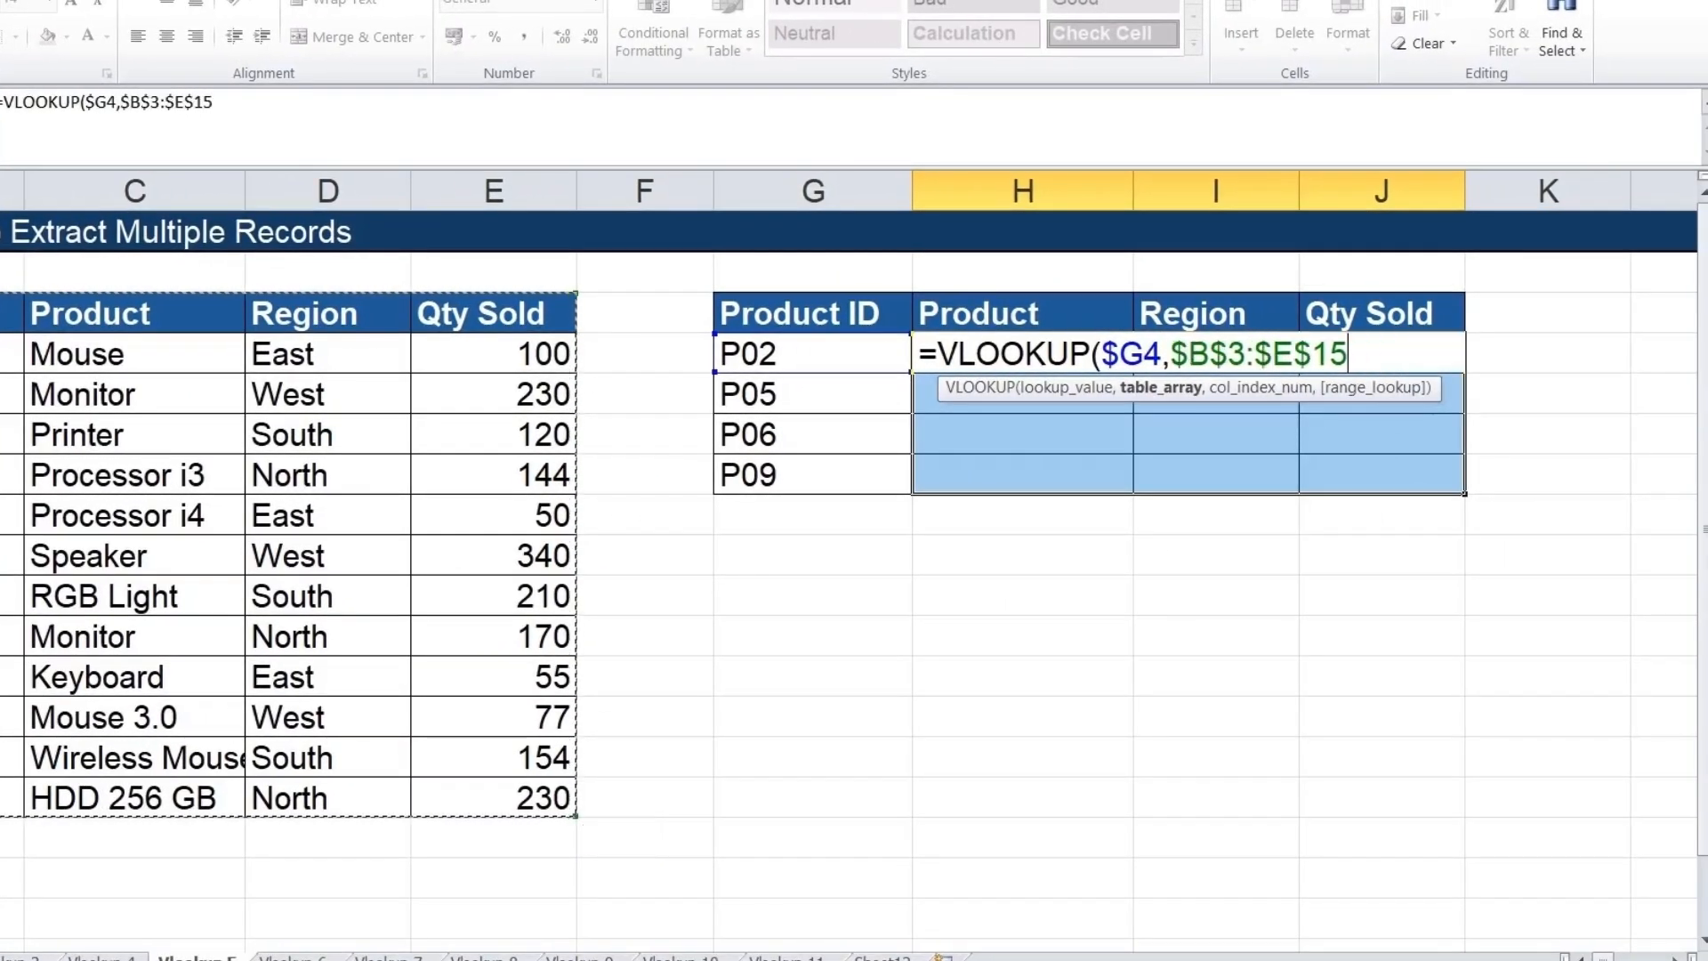
Use COLUMNS($G$3:H3) as the column index, locking only the first reference of the range.
type(",")
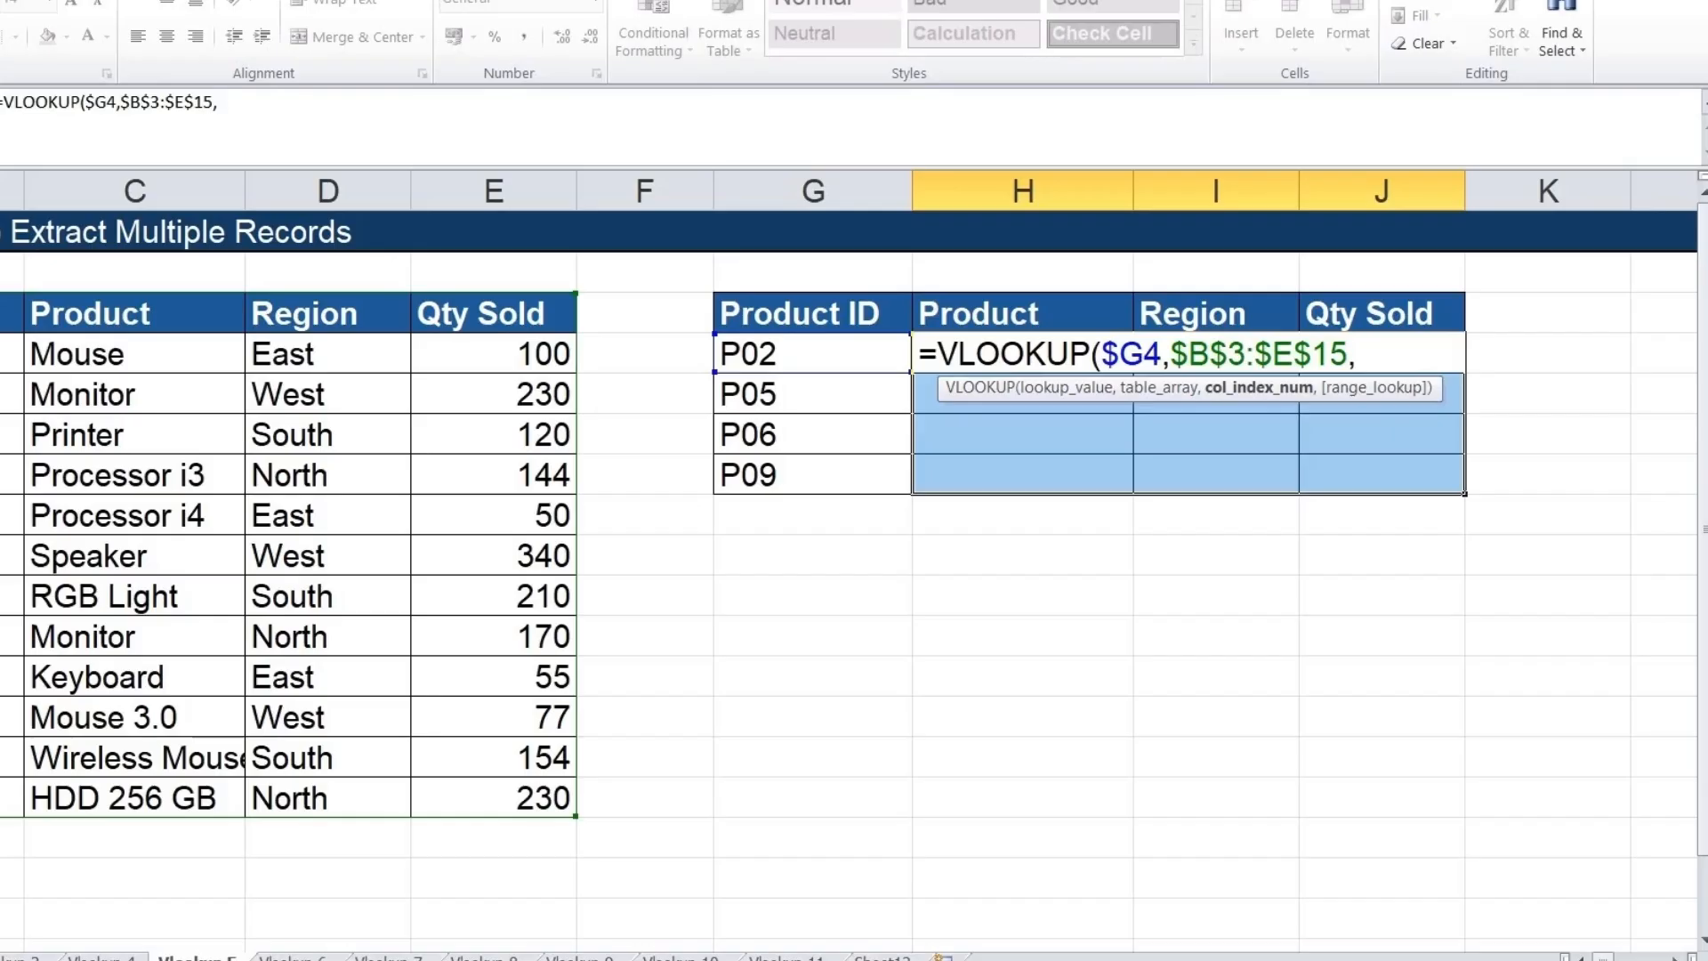
type("col")
key("Down")
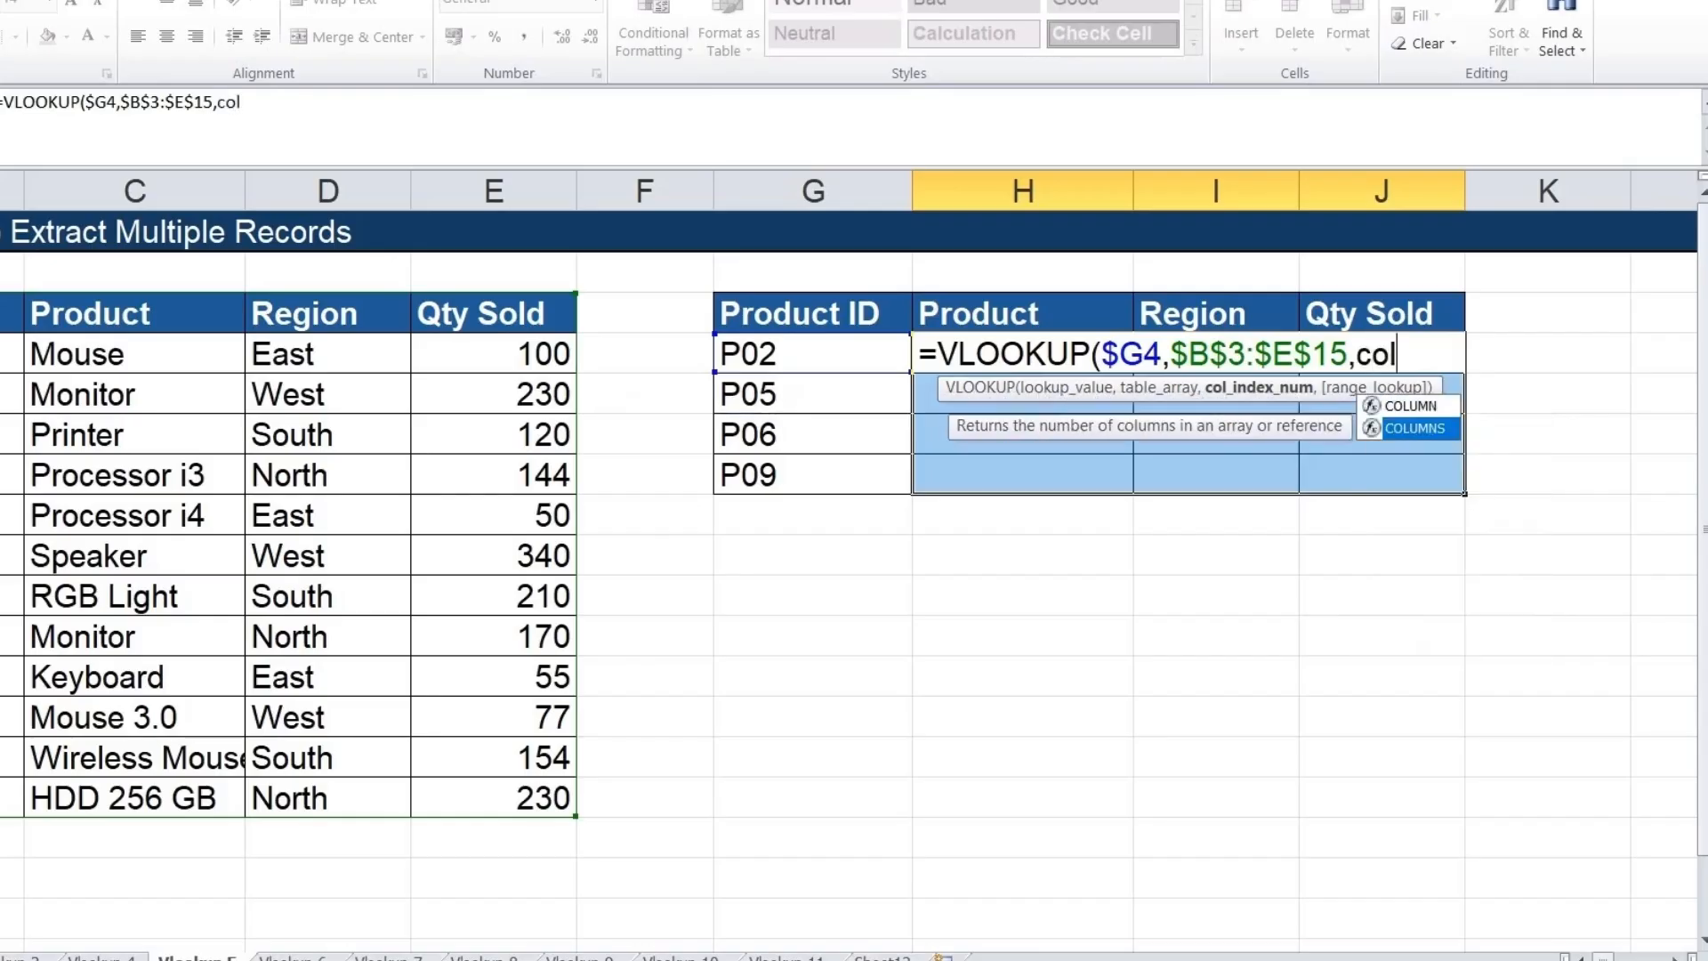
key("Tab")
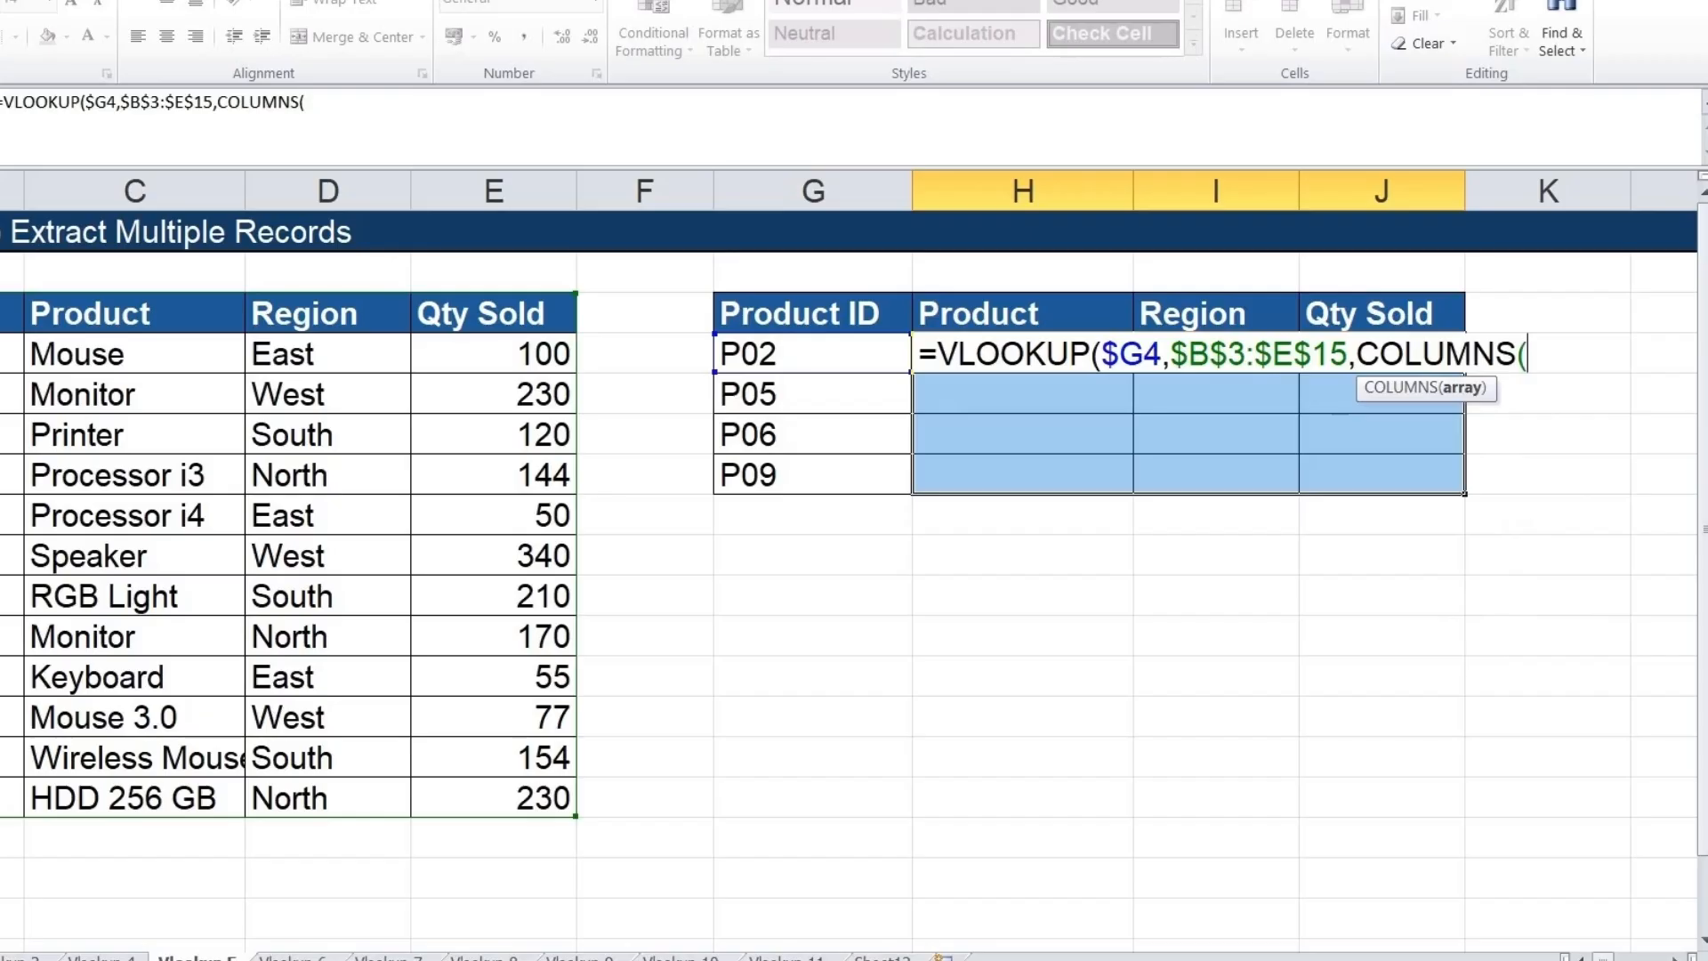
left_click(837, 313)
key("shift+Right")
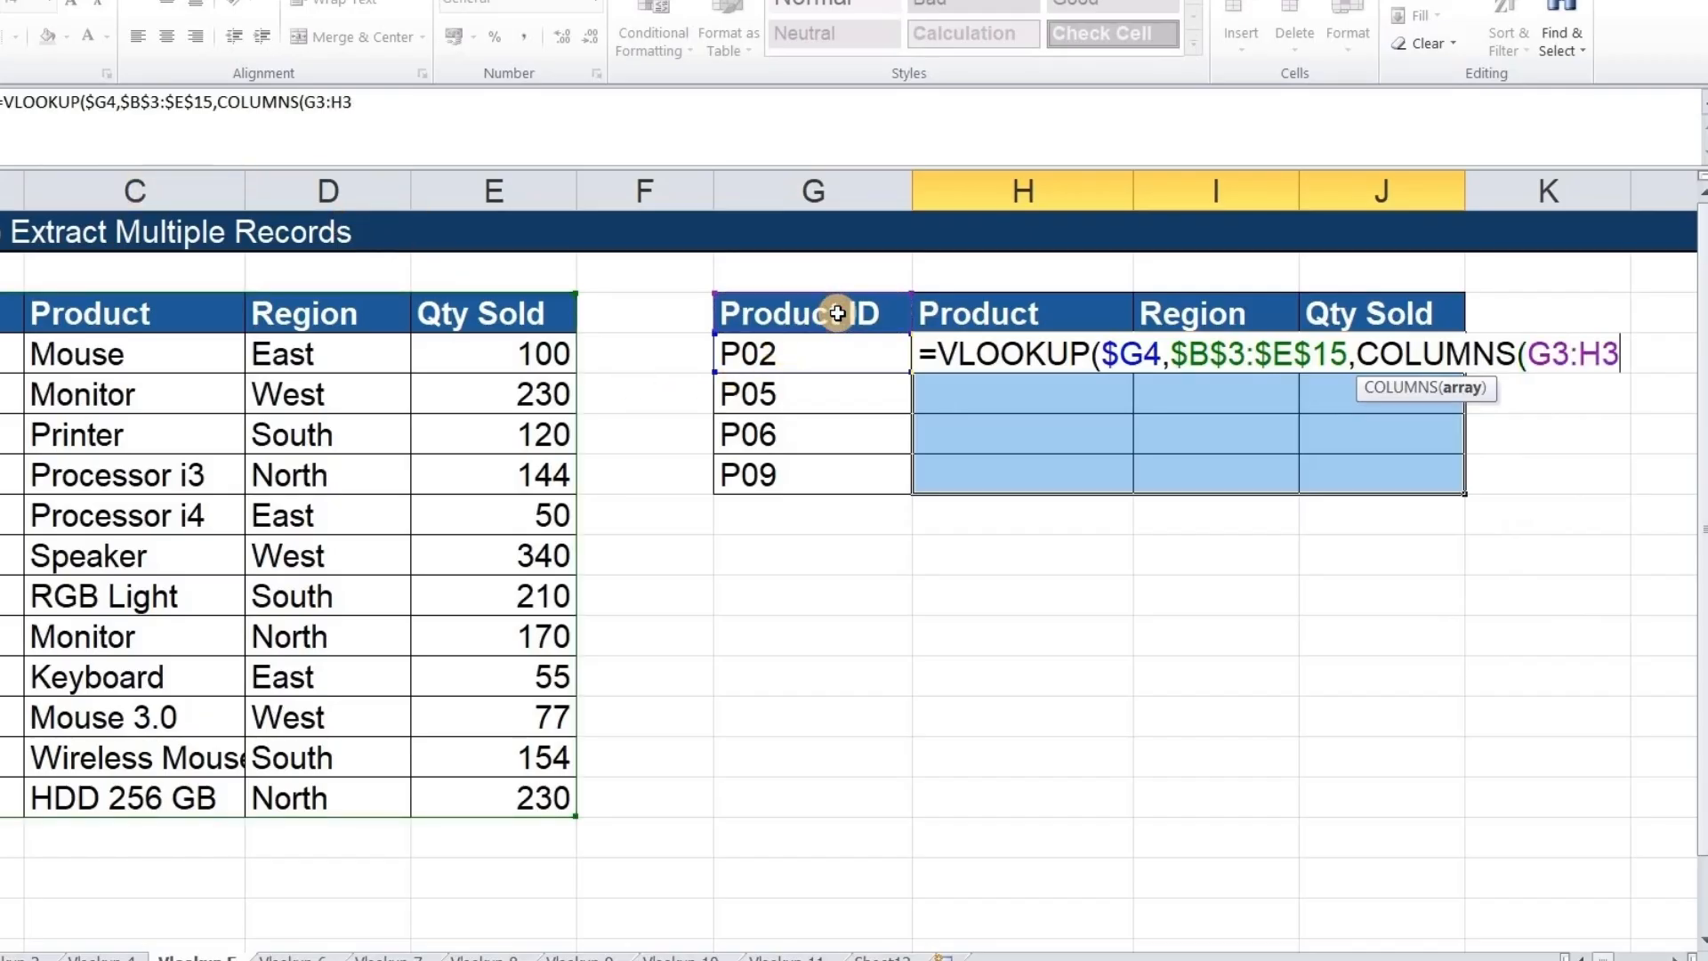
left_click(1555, 353)
key("F4")
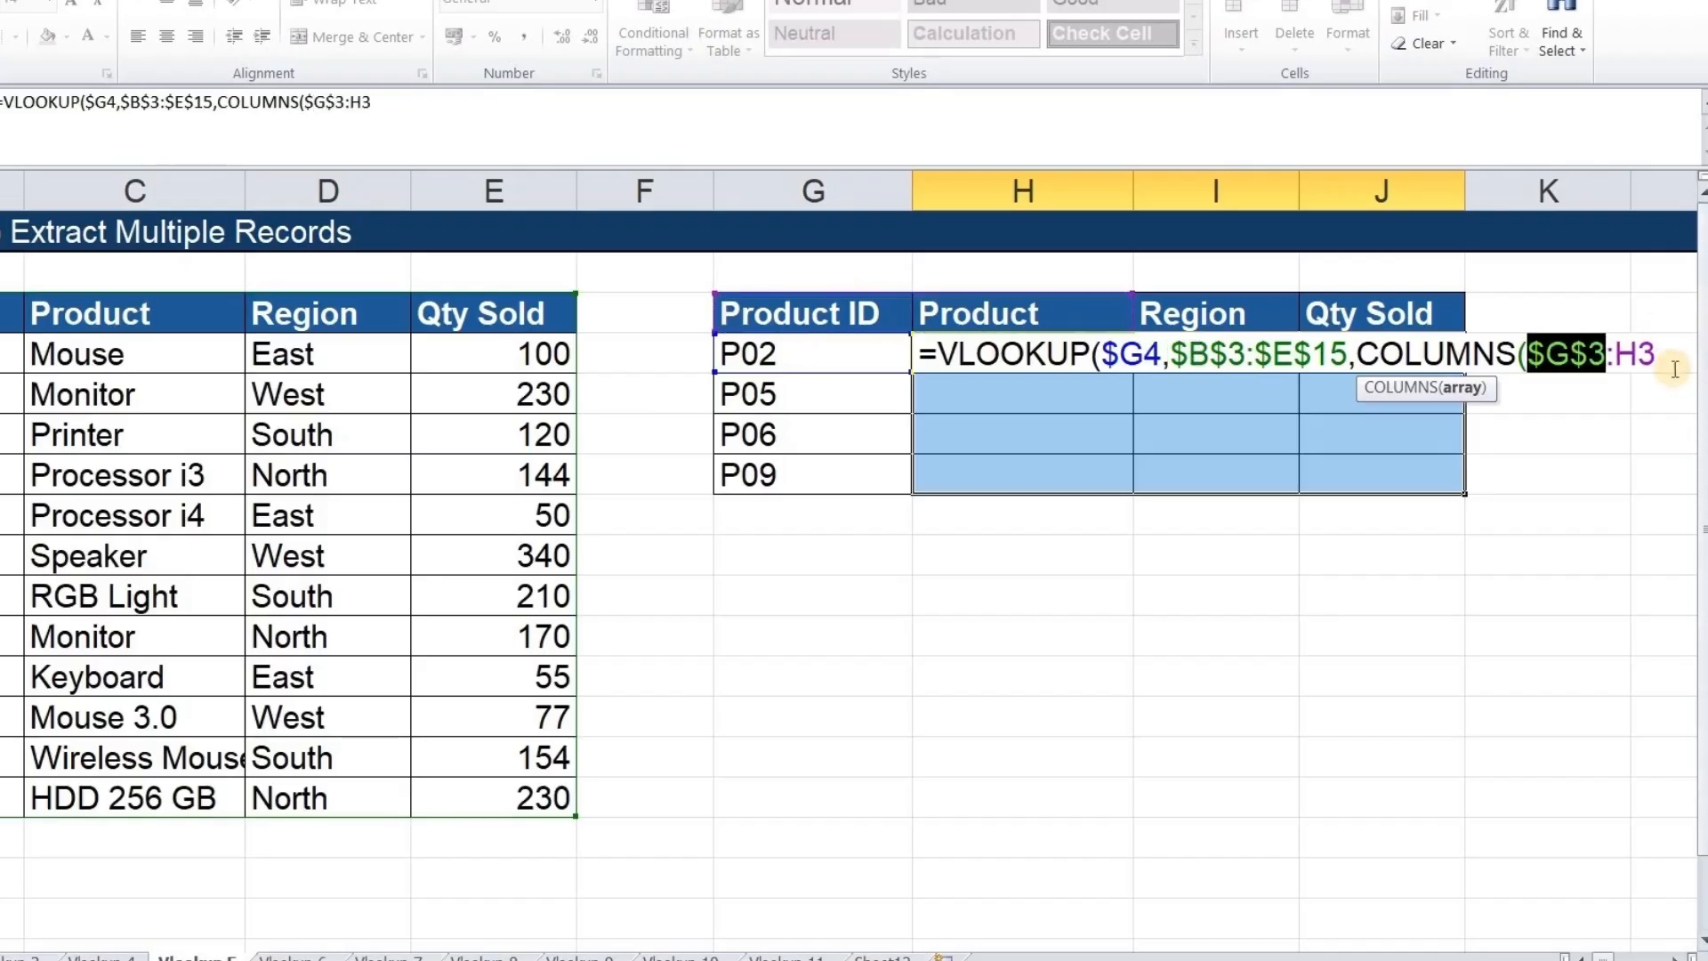
left_click(1656, 363)
type(")")
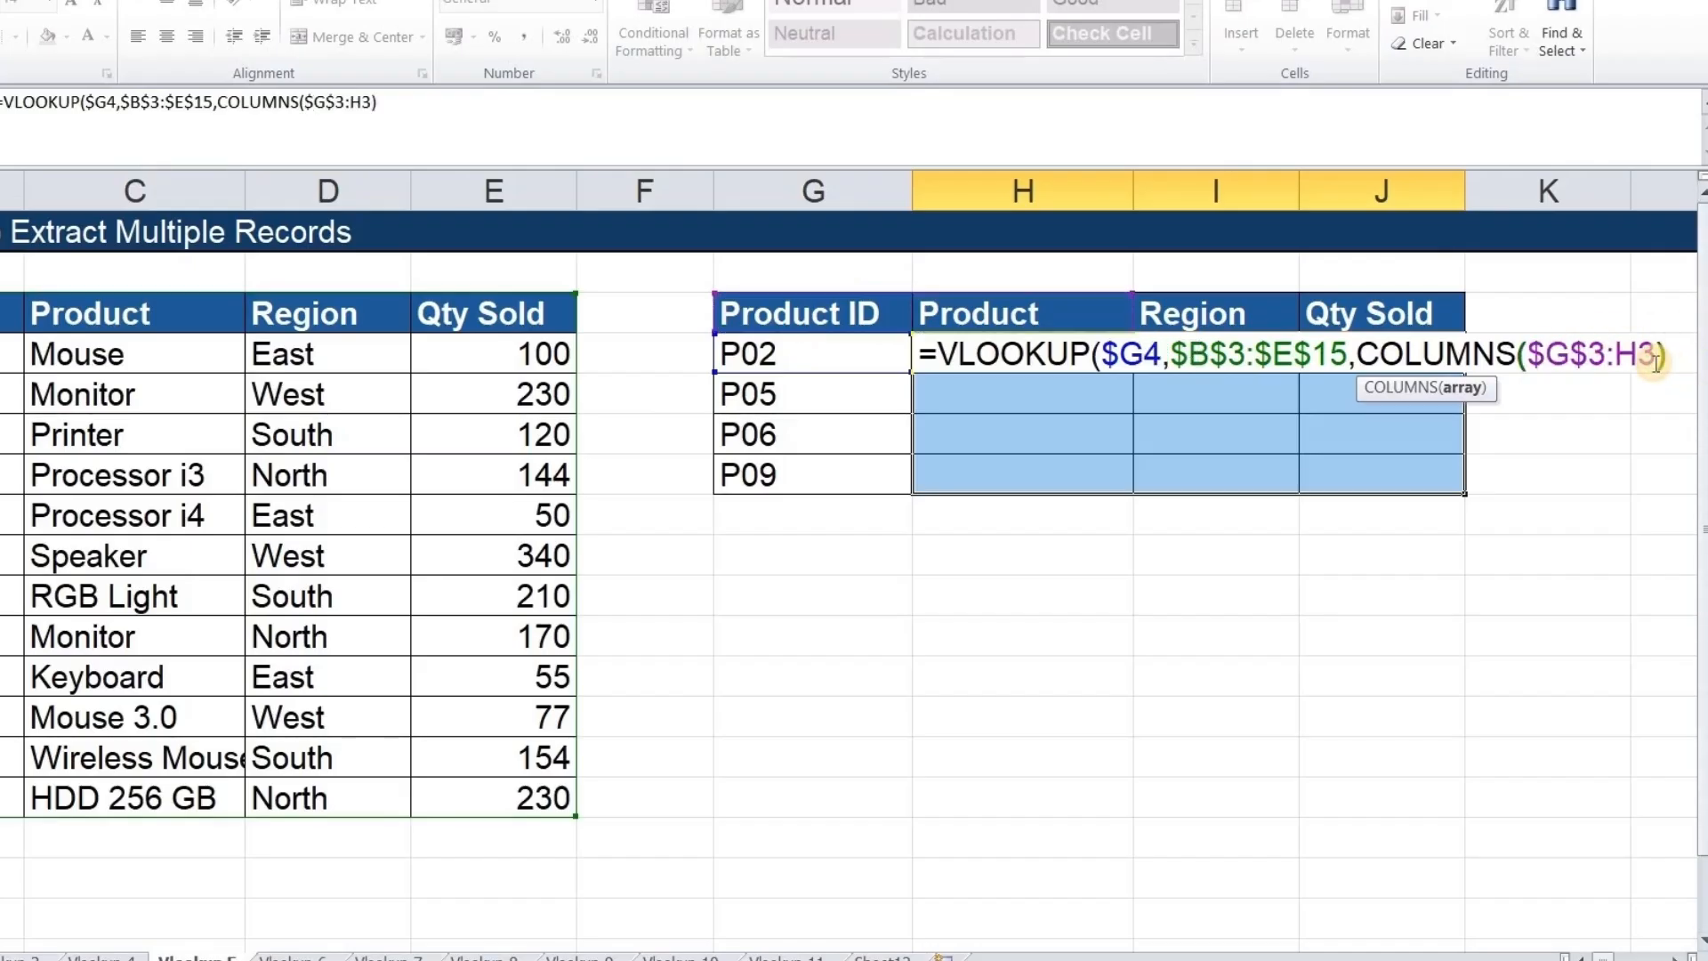
Finish the formula with exact match 0 and enter it into all selected cells H4:J7 at once.
type(",0")
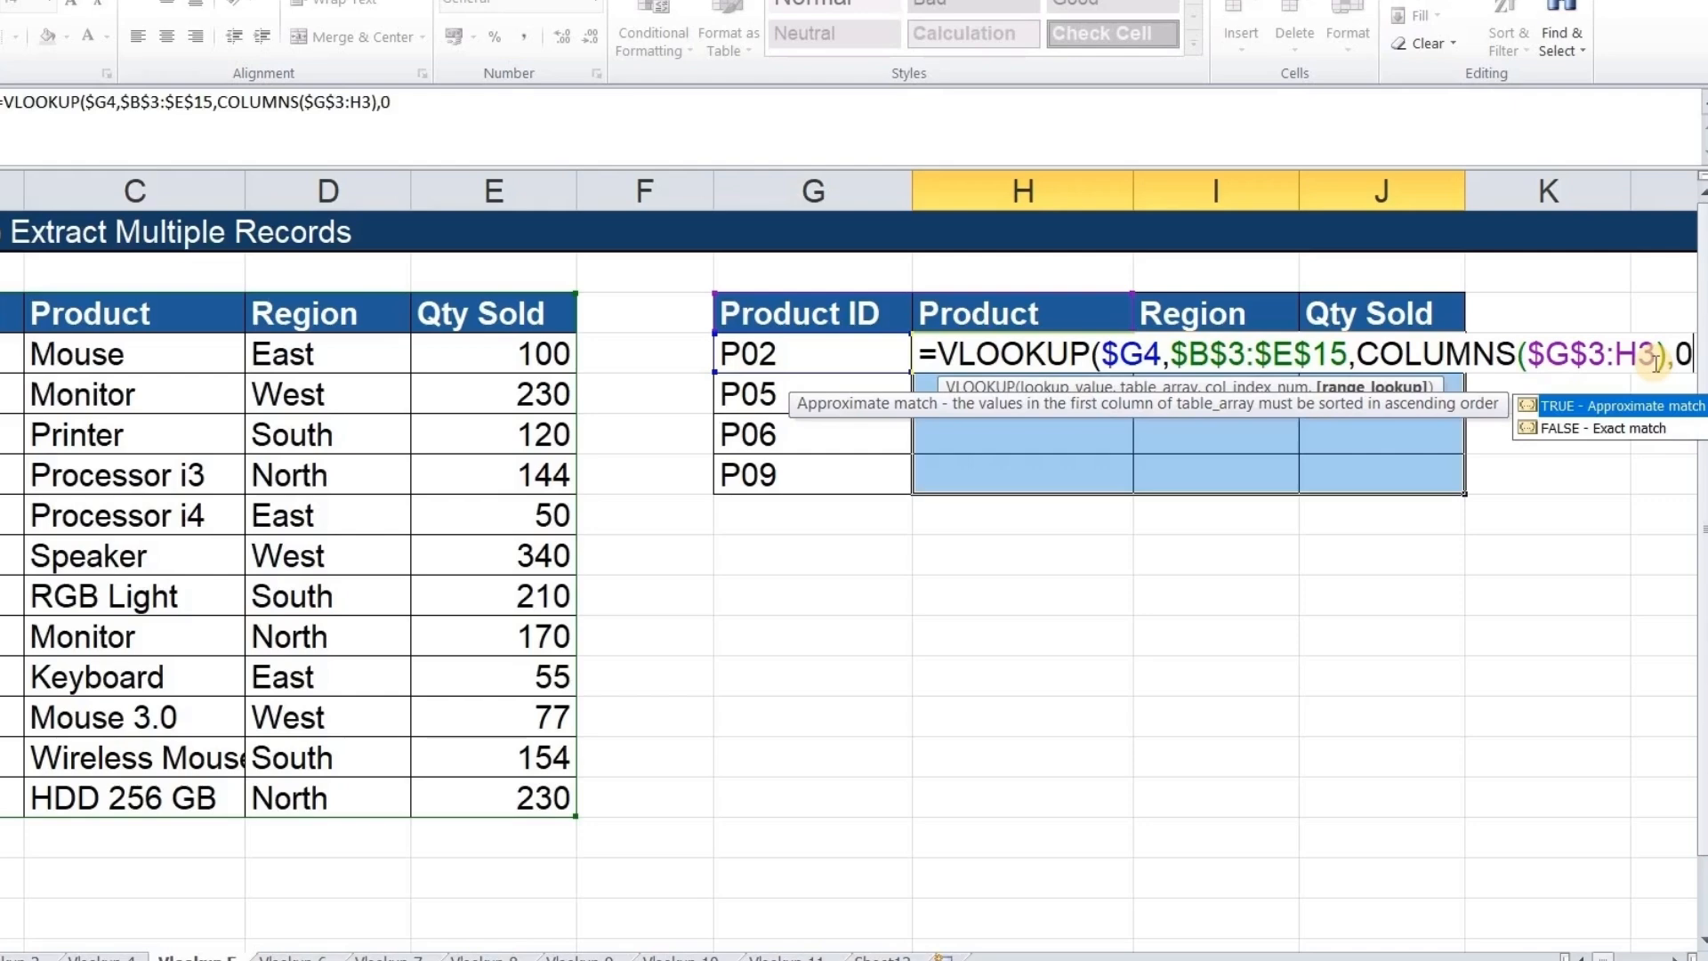
type(")")
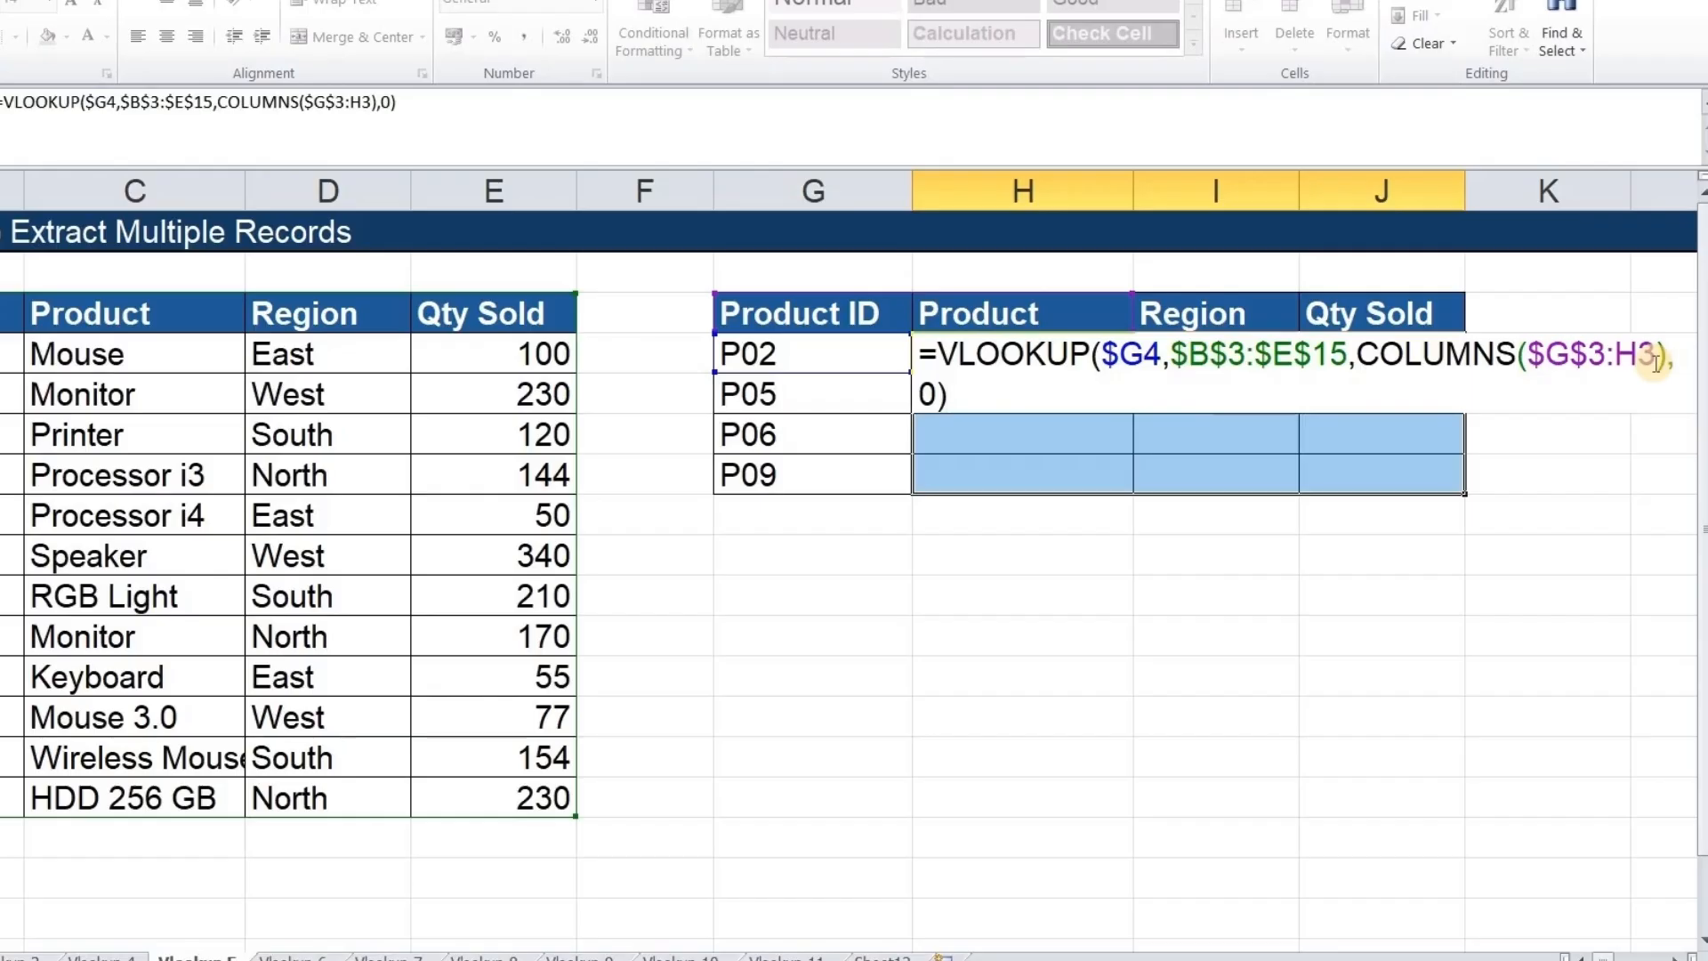
key("ctrl+Return")
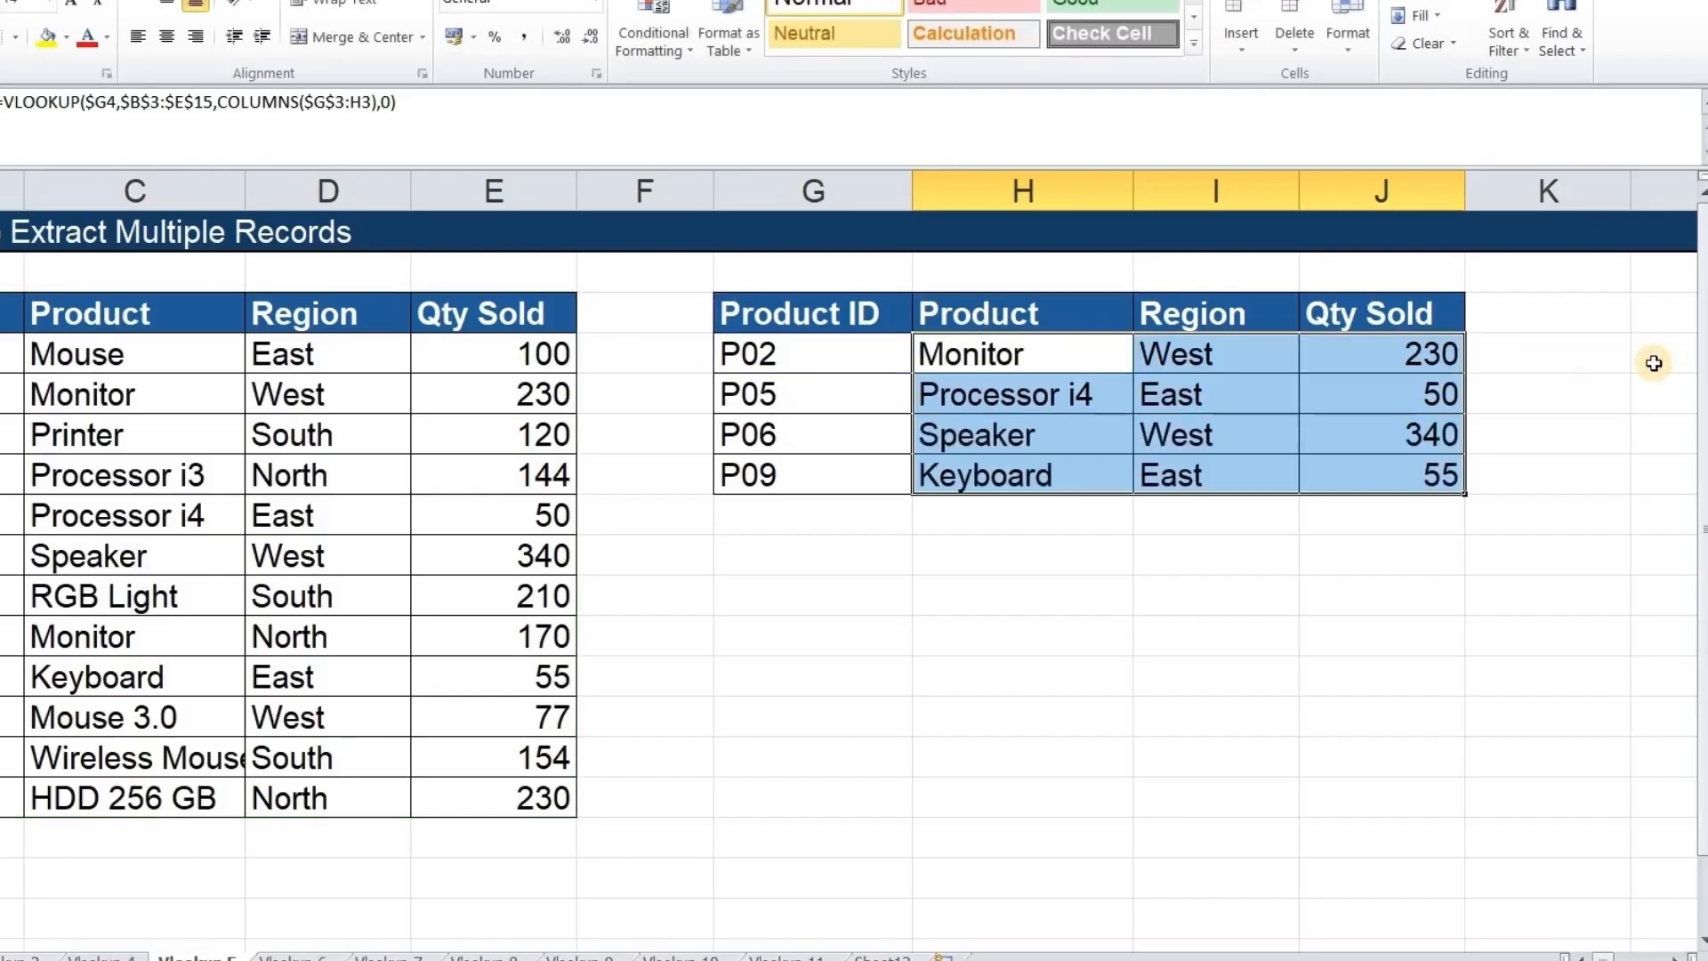
left_click(994, 675)
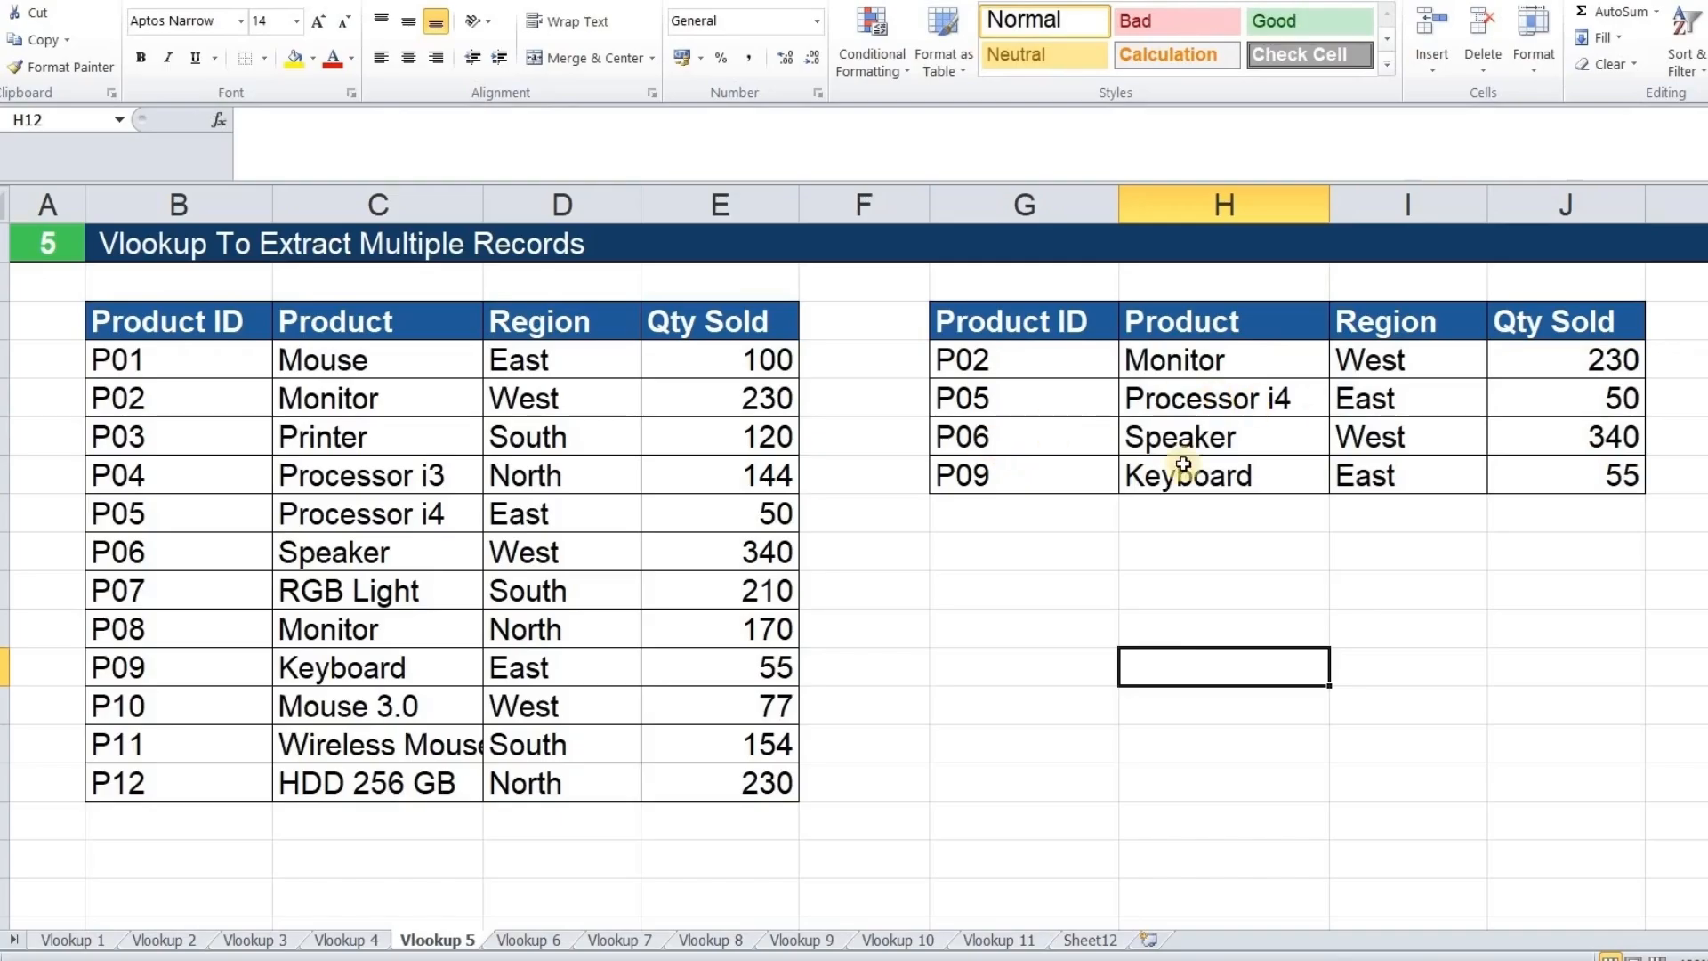
On the Vlookup 6 sheet, enter =B4&C4 in helper cell A4 and fill it down to A15.
left_click(1053, 447)
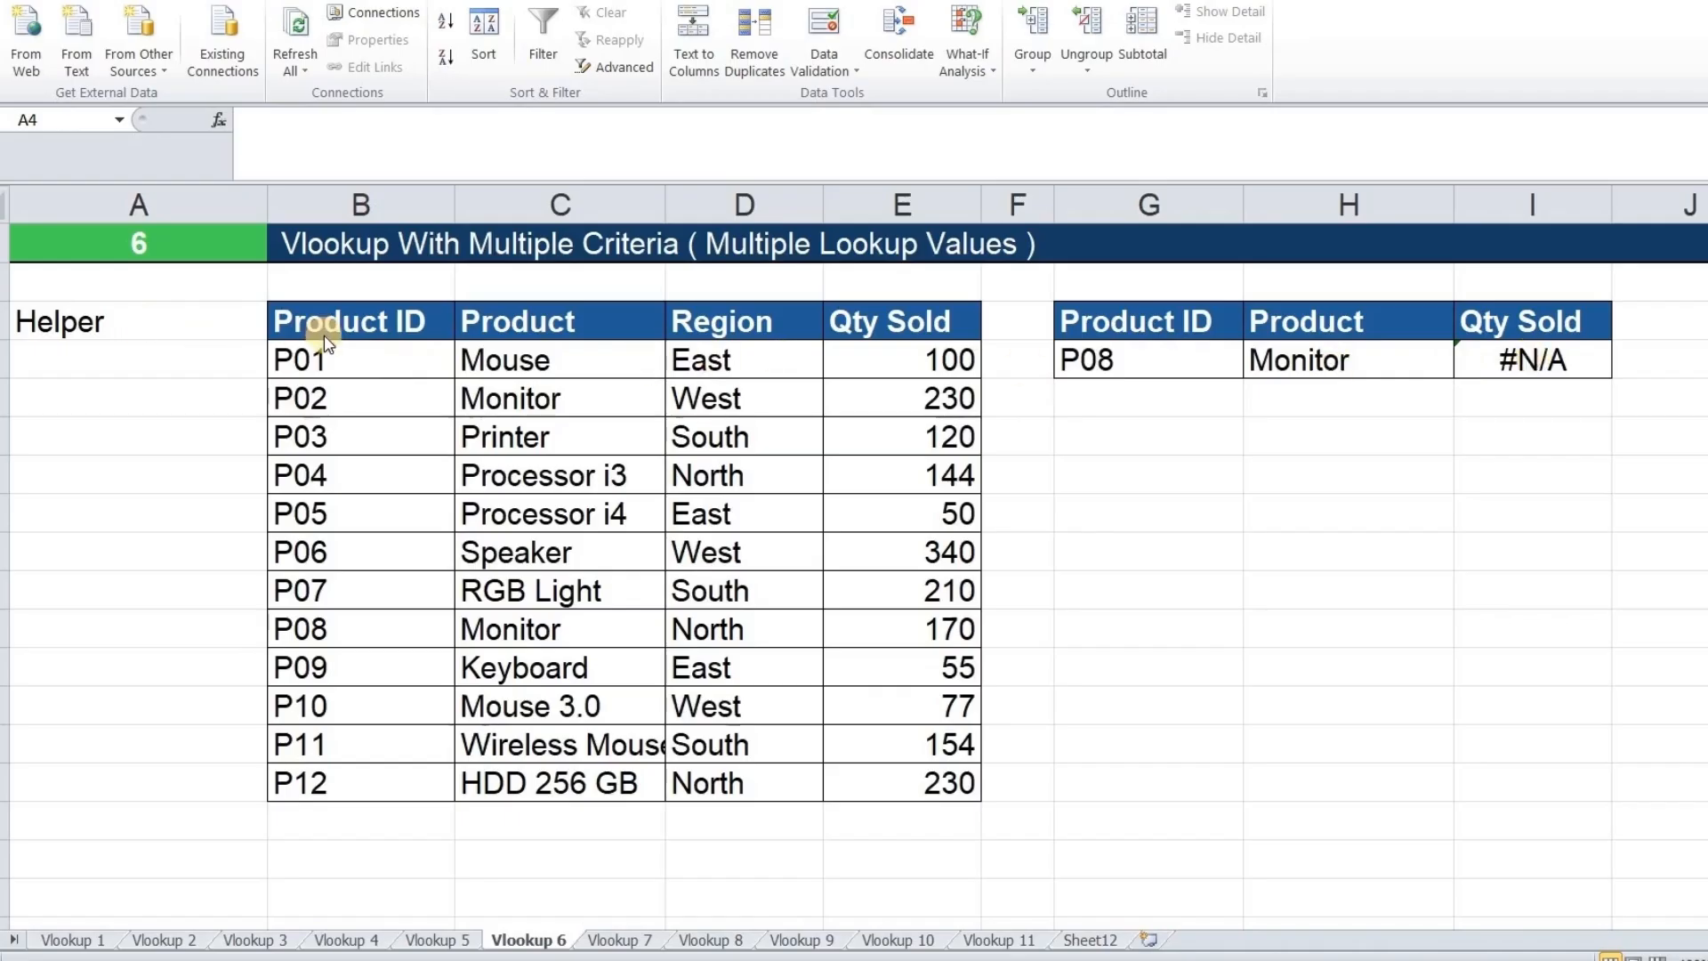
left_click(367, 354)
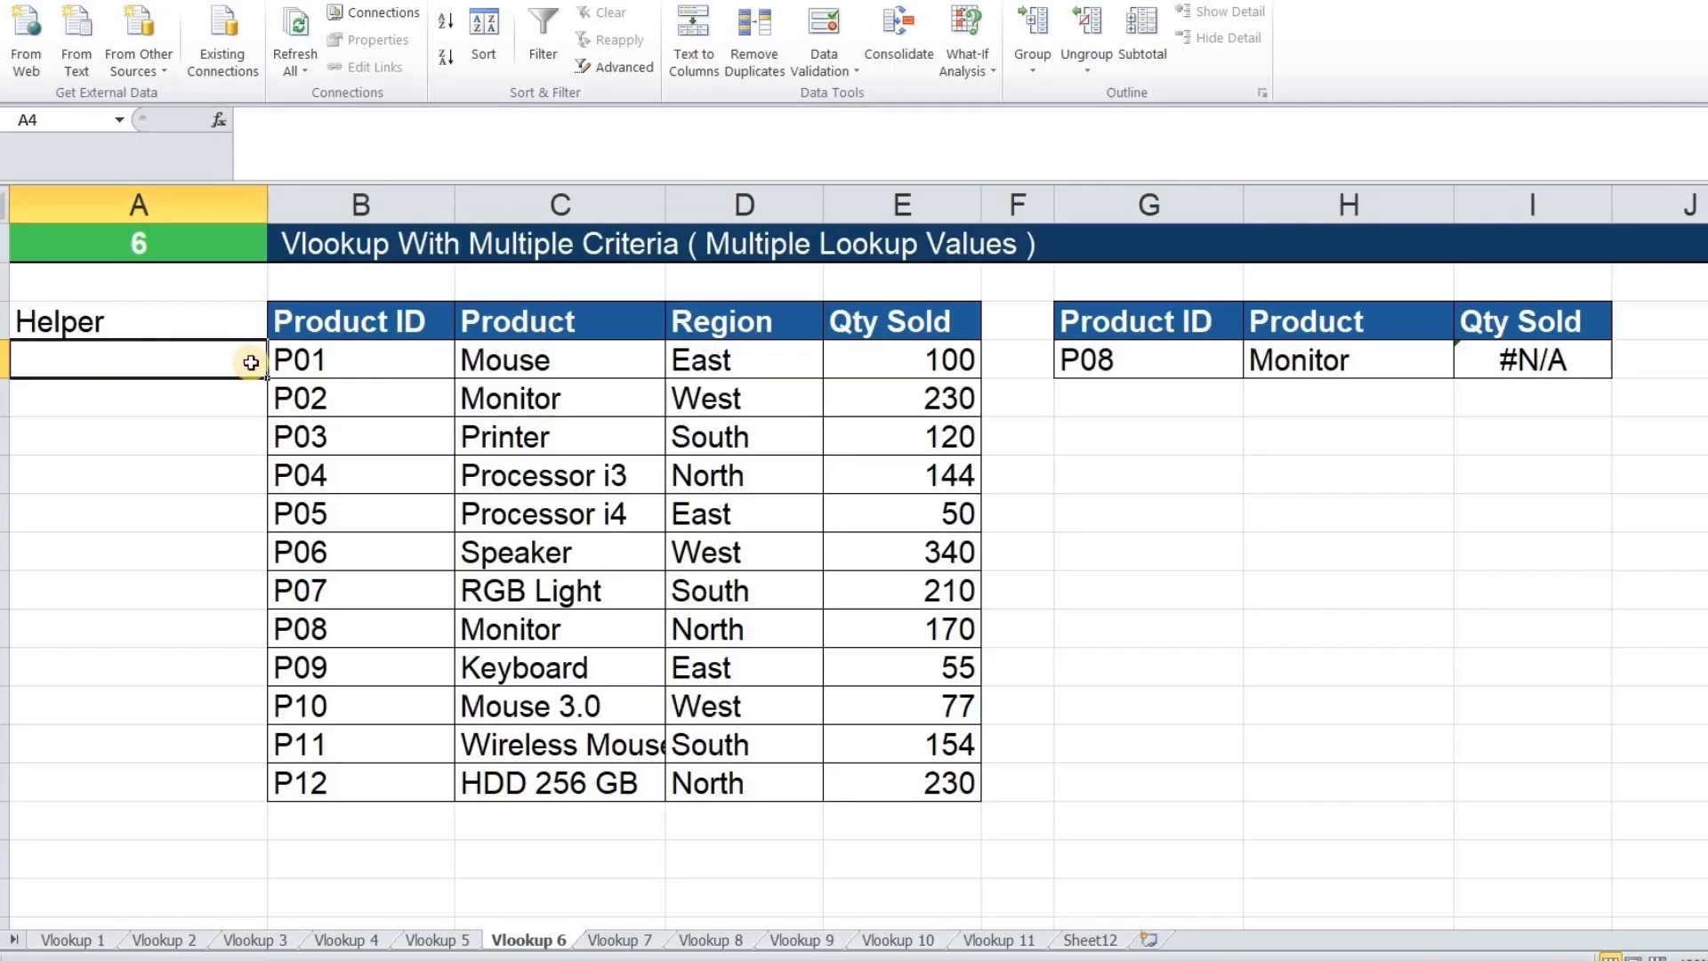
left_click(96, 326)
left_click(122, 352)
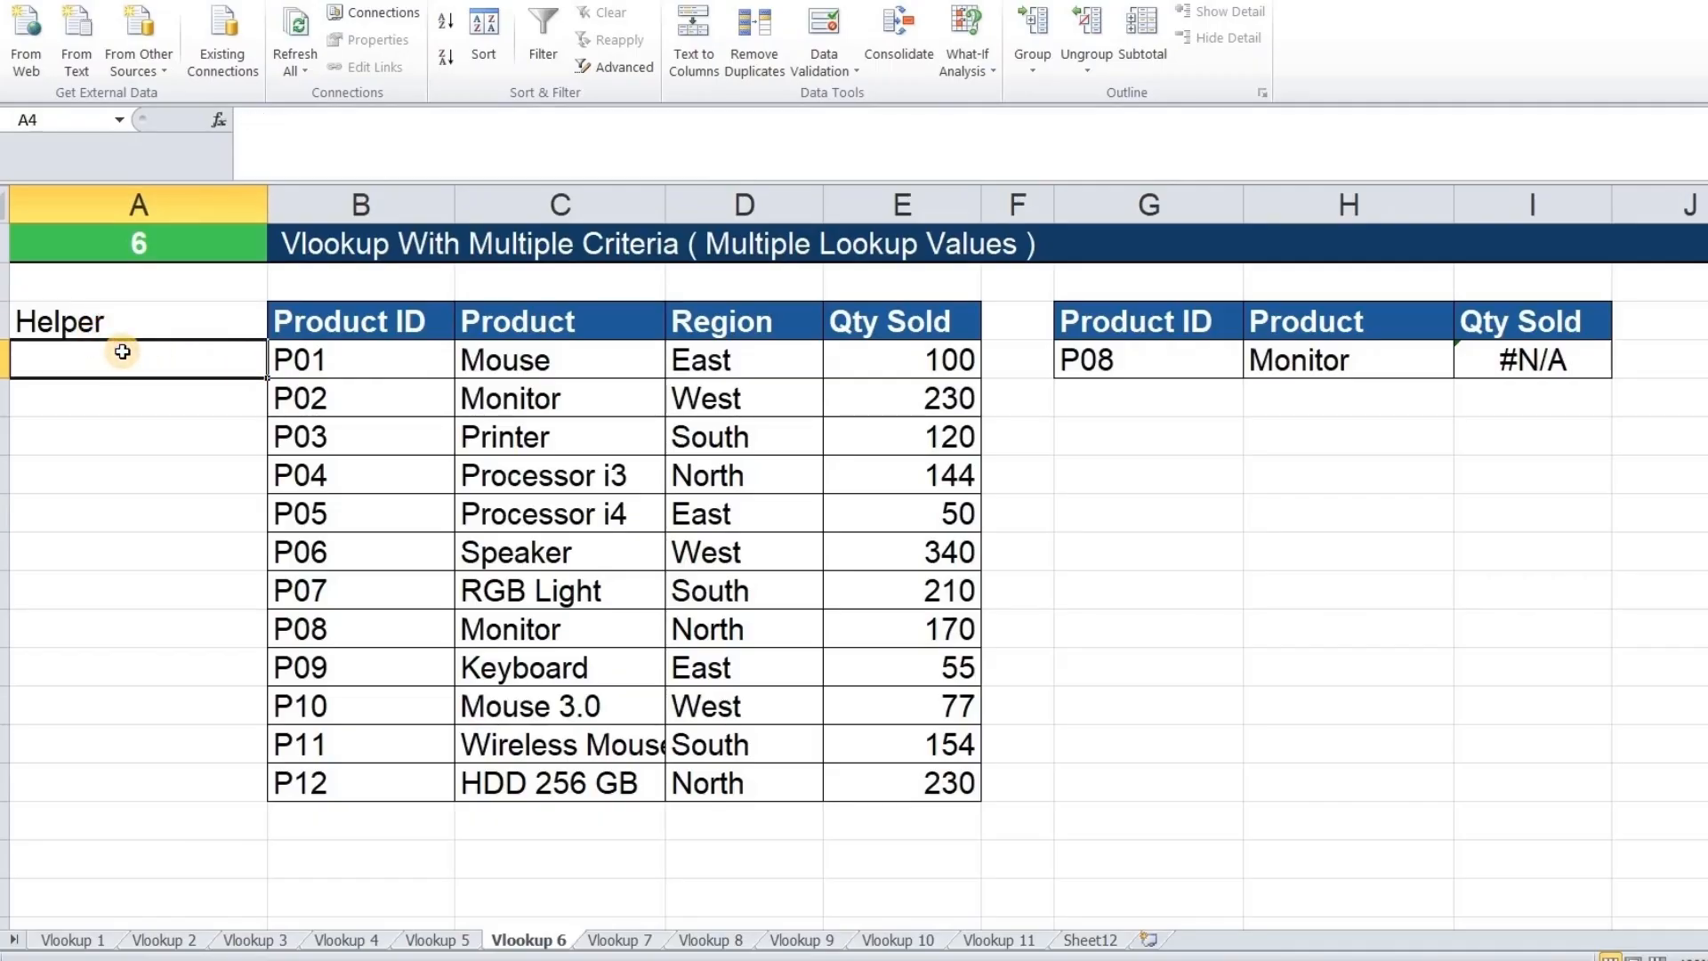
type("=")
key("Right")
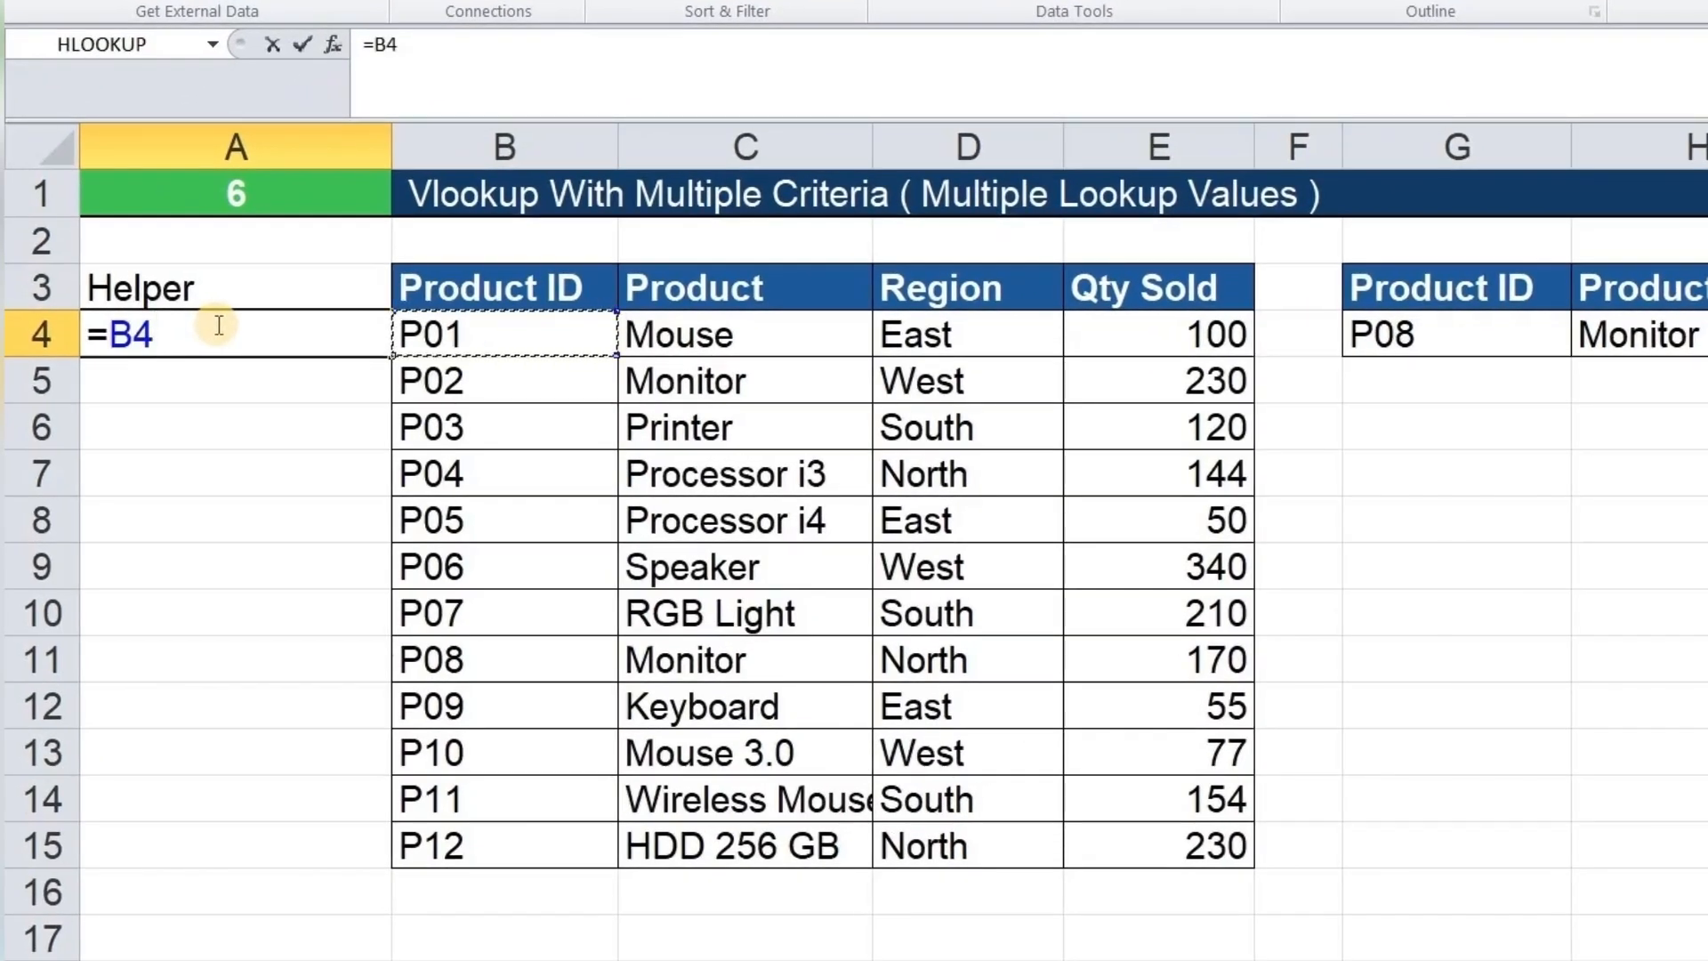
type("&")
key("Right")
key("Right")
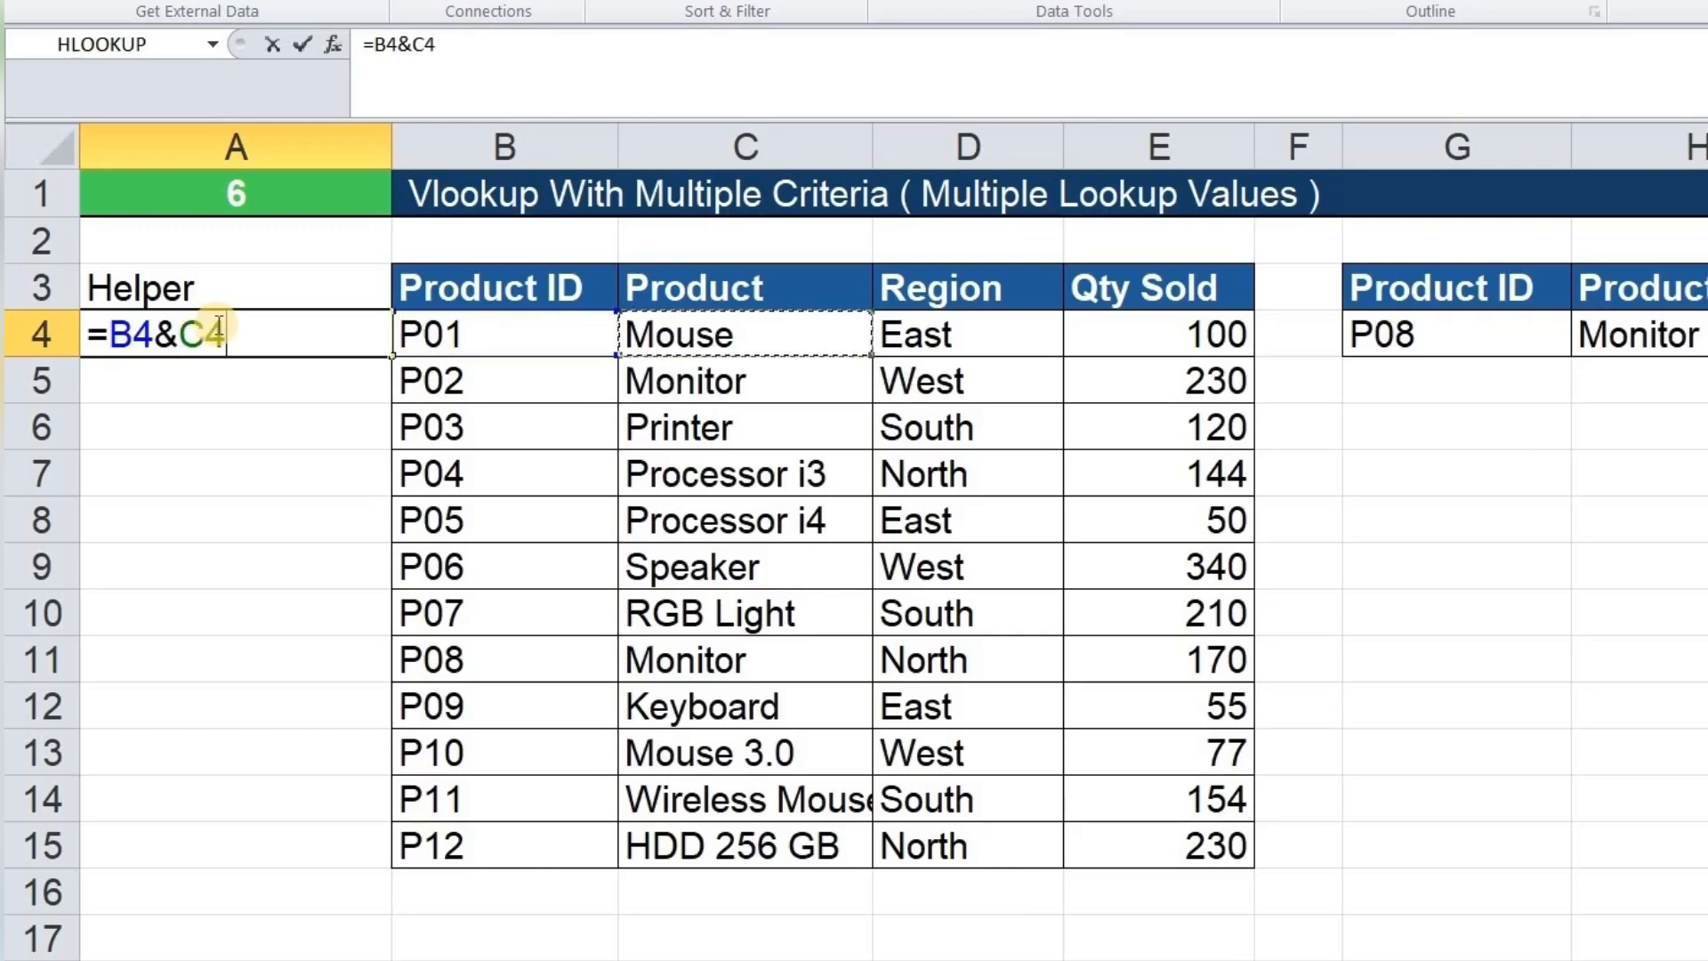
key("Return")
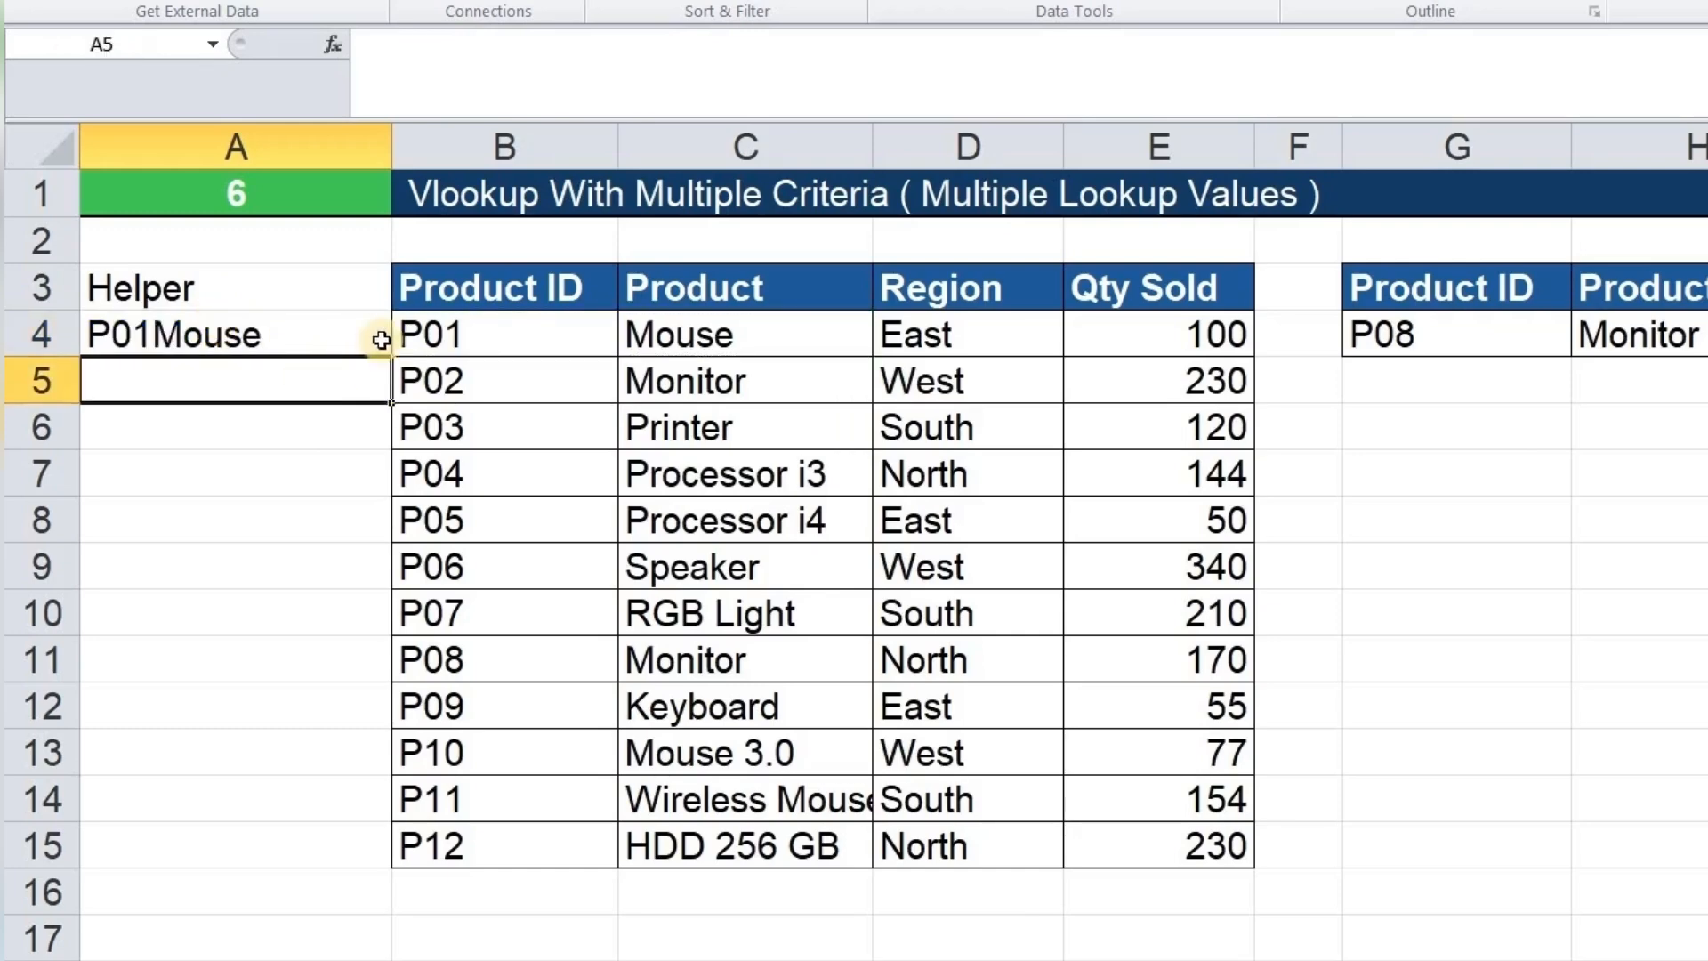
left_click(343, 347)
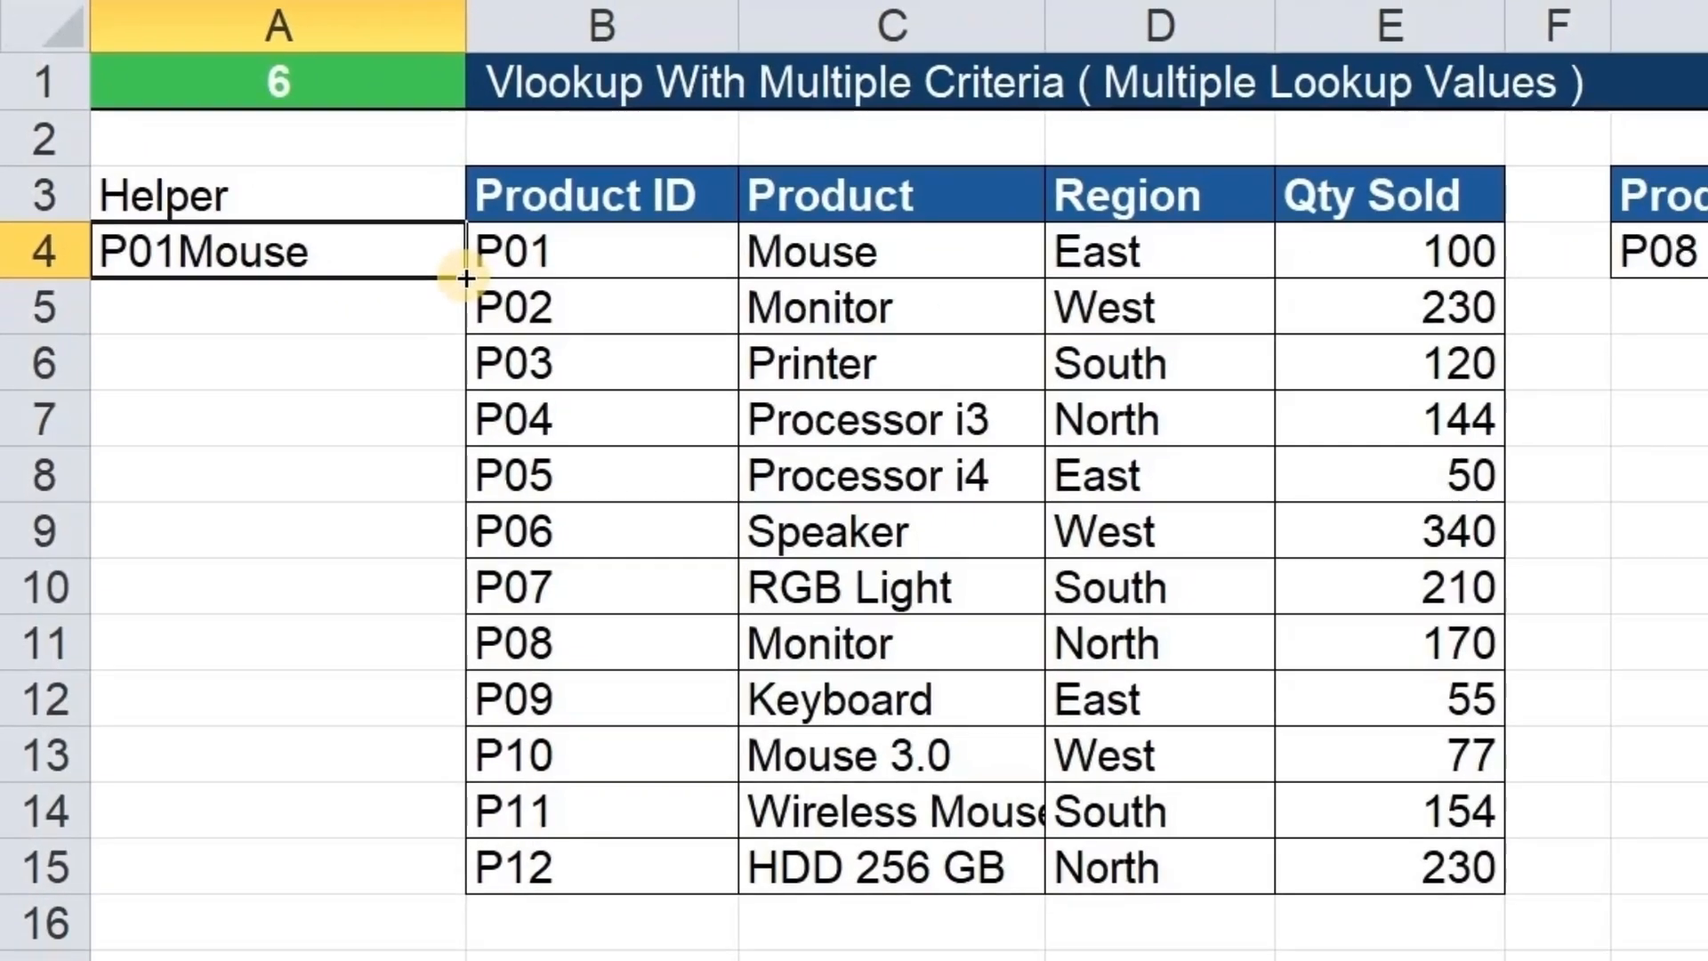
left_click_drag(466, 277, 439, 904)
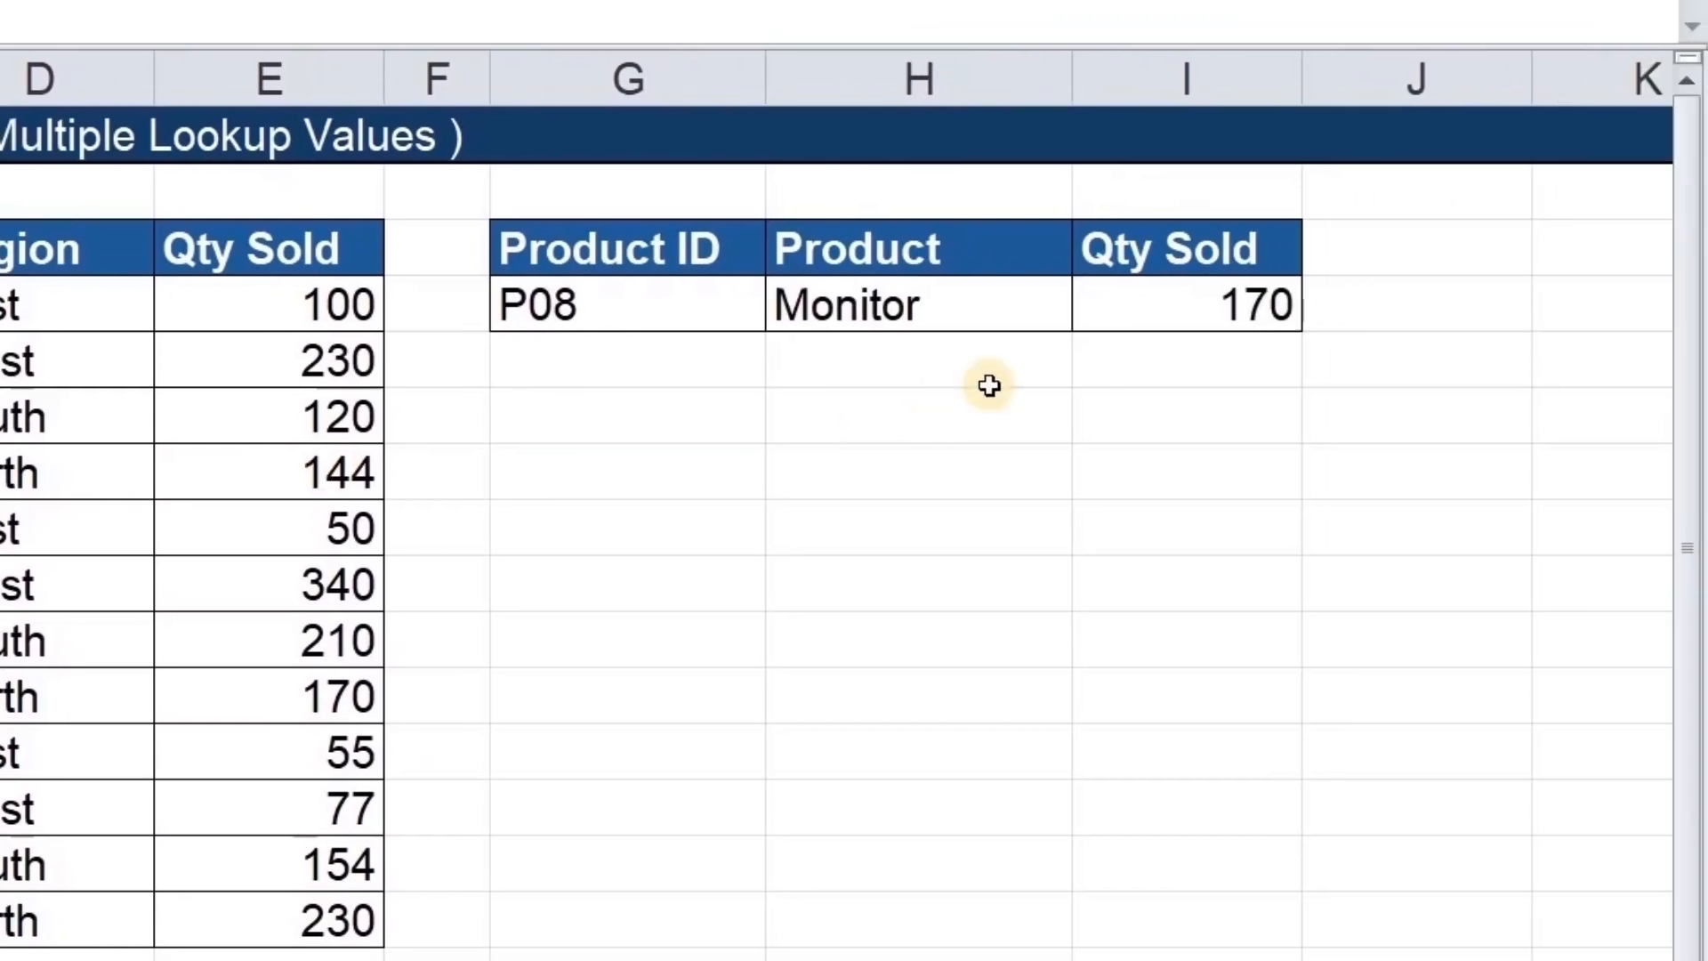
Clear the Qty Sold result in cell I4 and start a new formula there.
left_click(1181, 324)
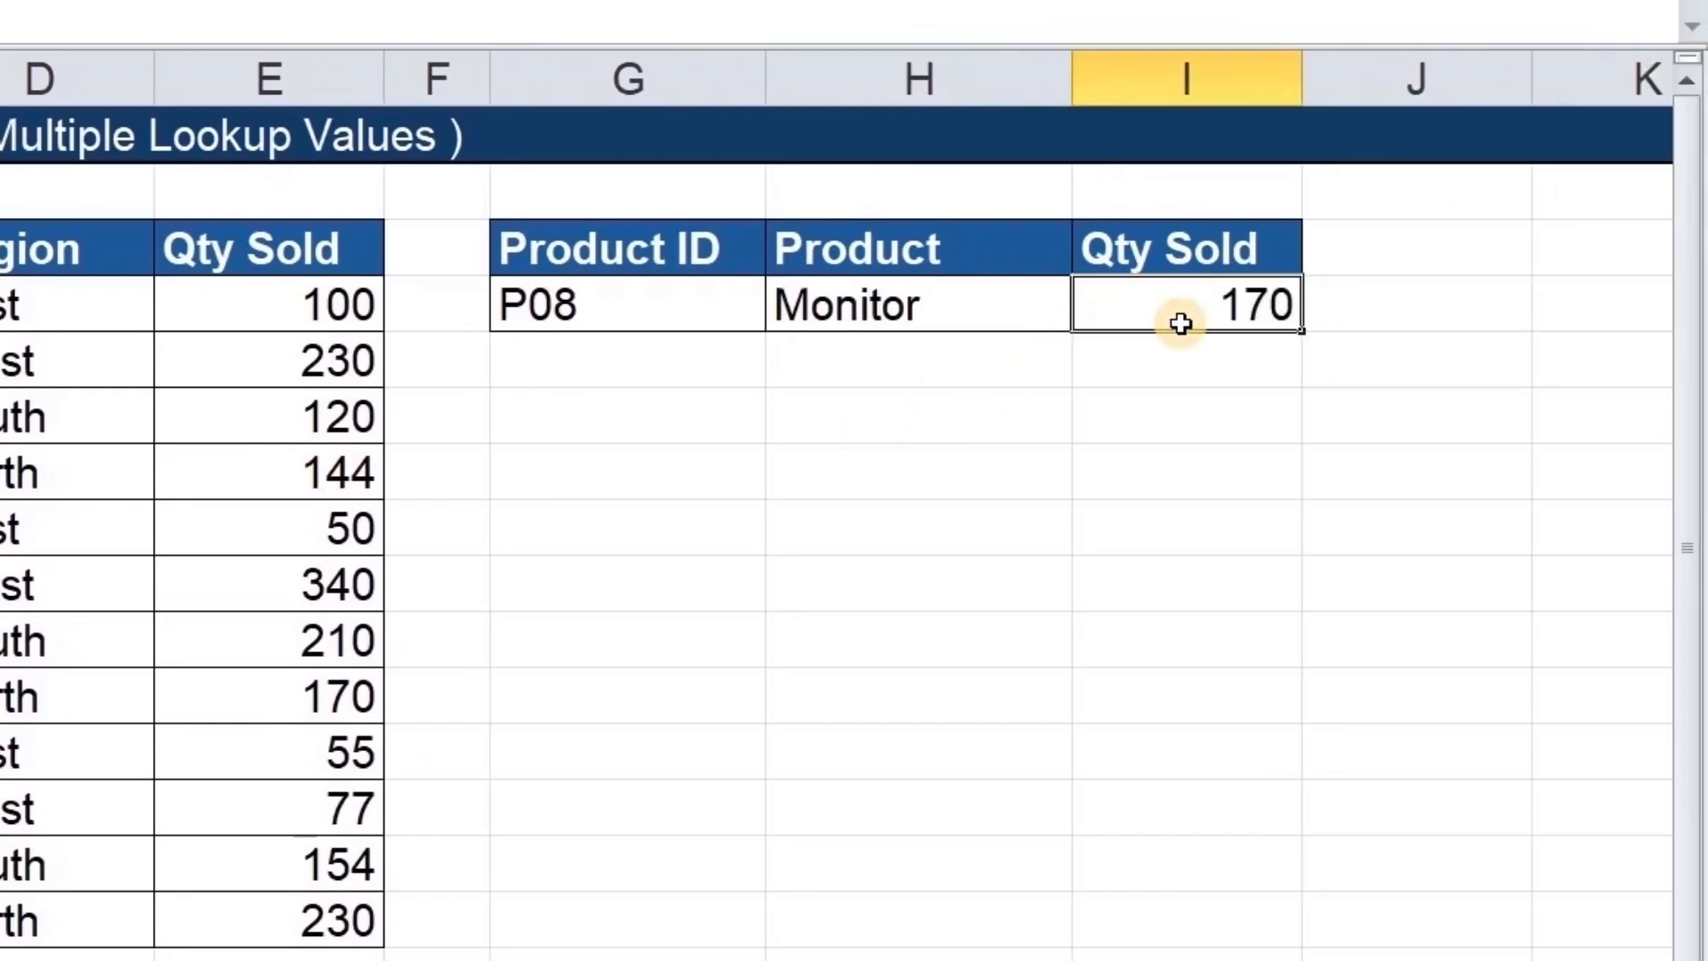
key("Delete")
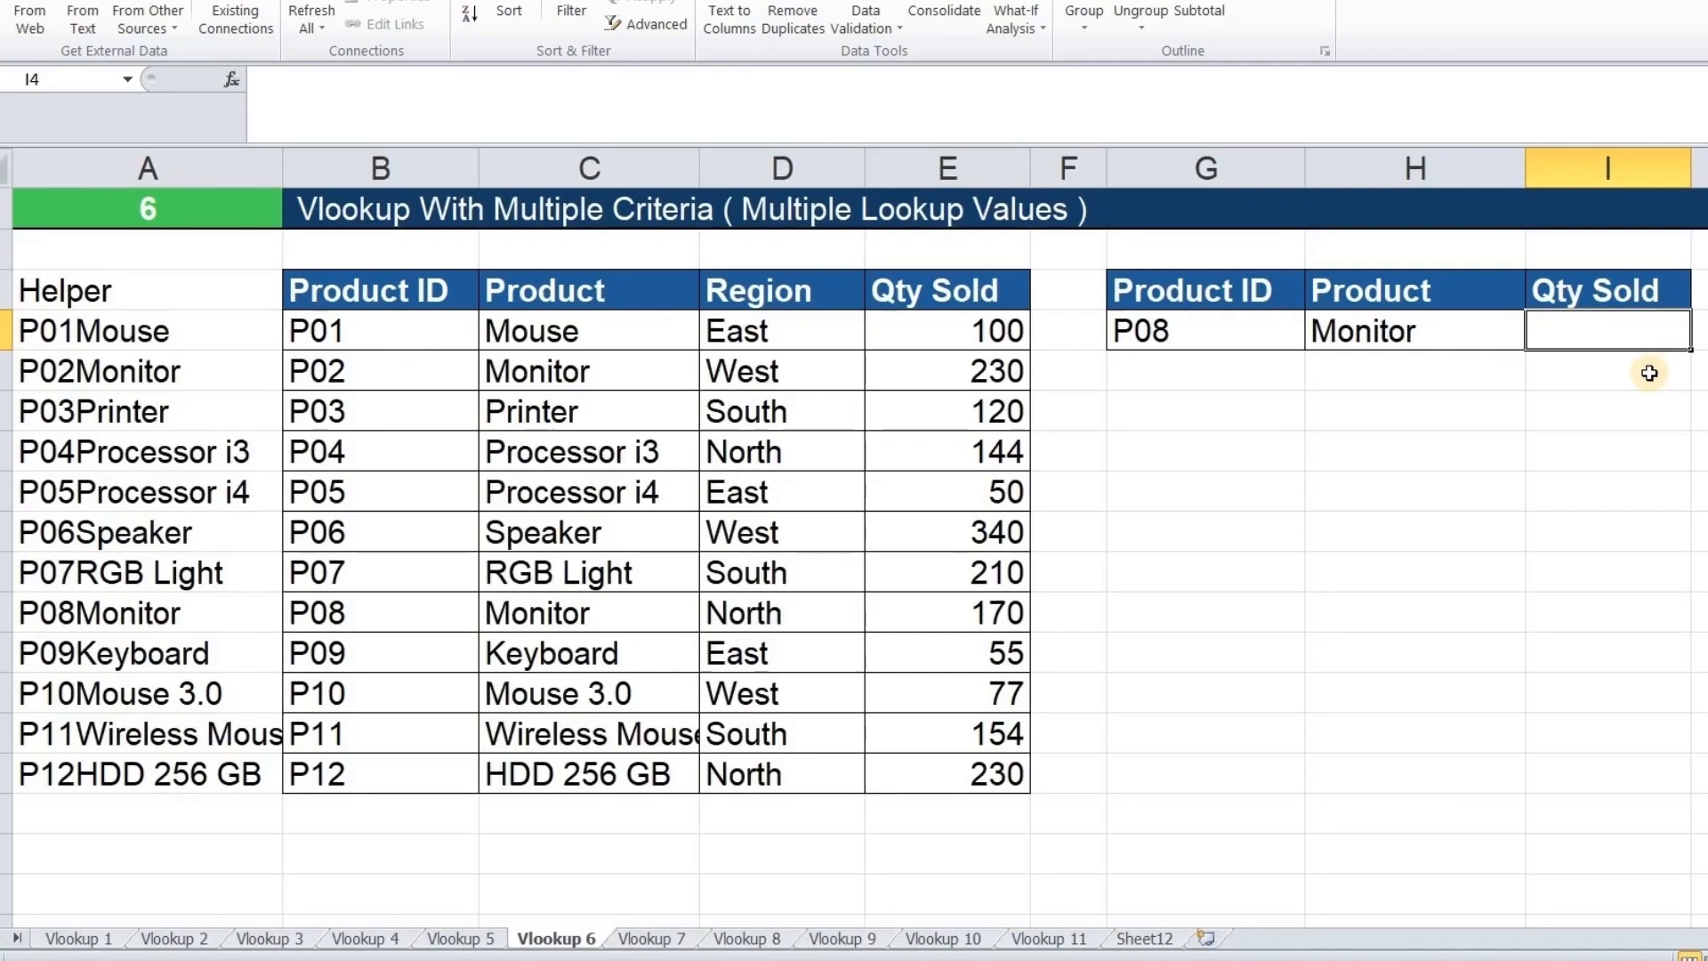
type("=")
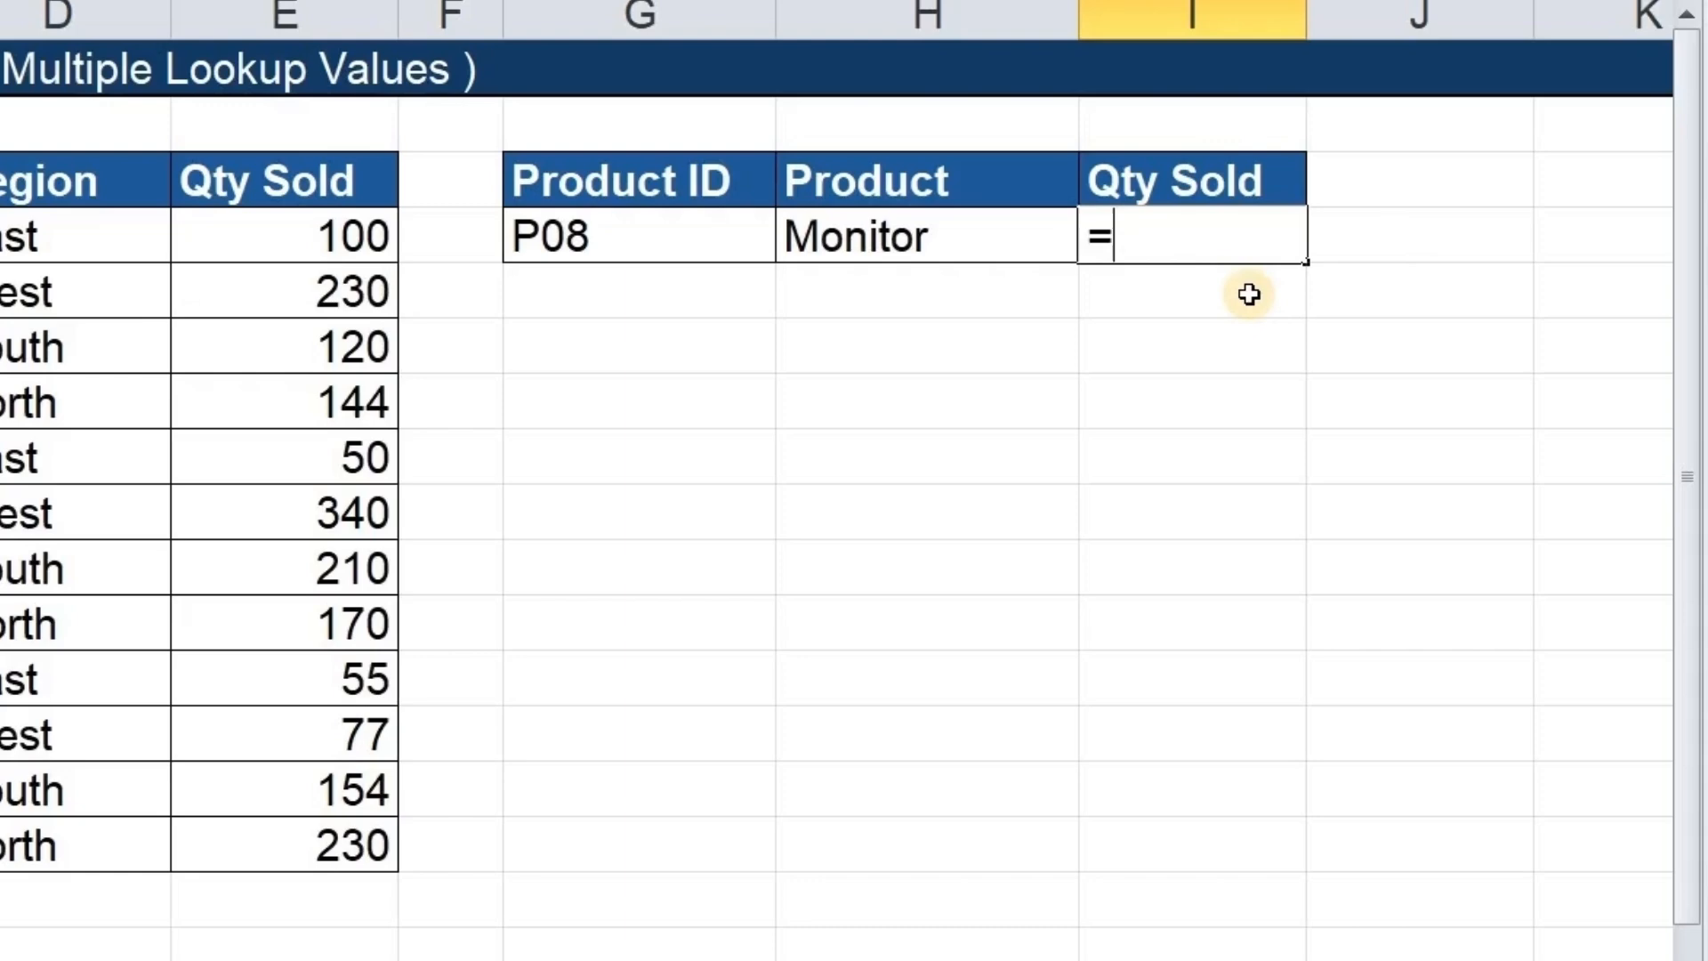
key("Left")
key("Left")
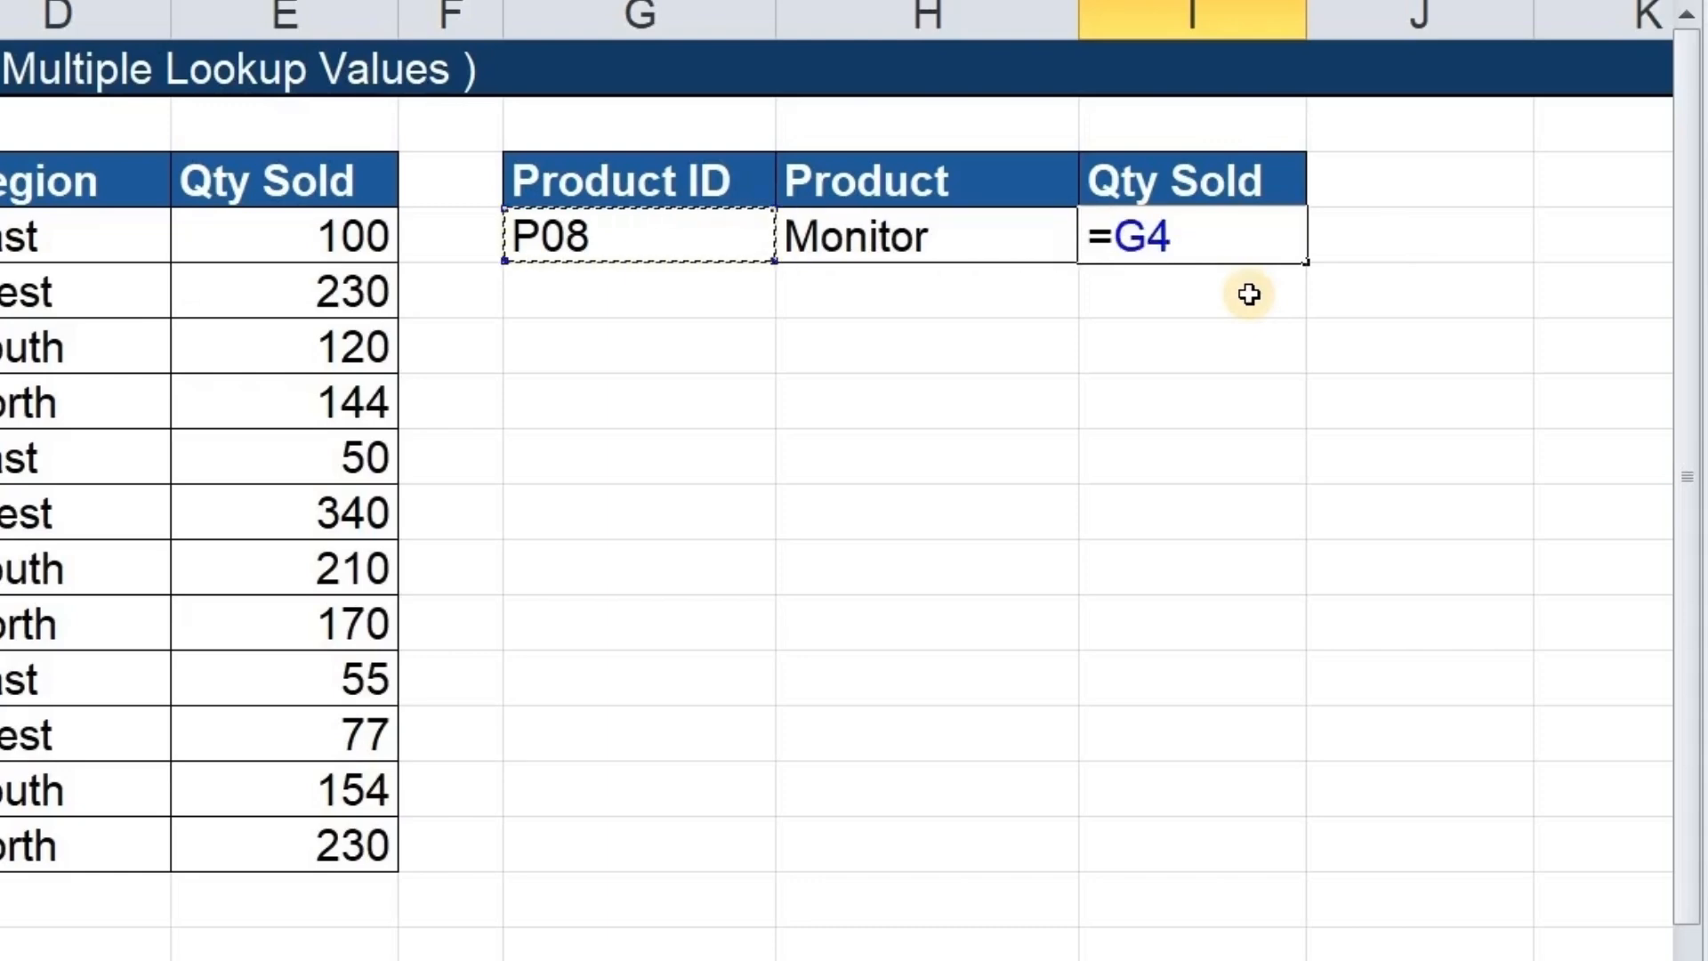
key("BackSpace")
key("BackSpace")
Begin a VLOOKUP in I4 with the combined Product ID and Product, G4&H4, as lookup value.
type("vloo")
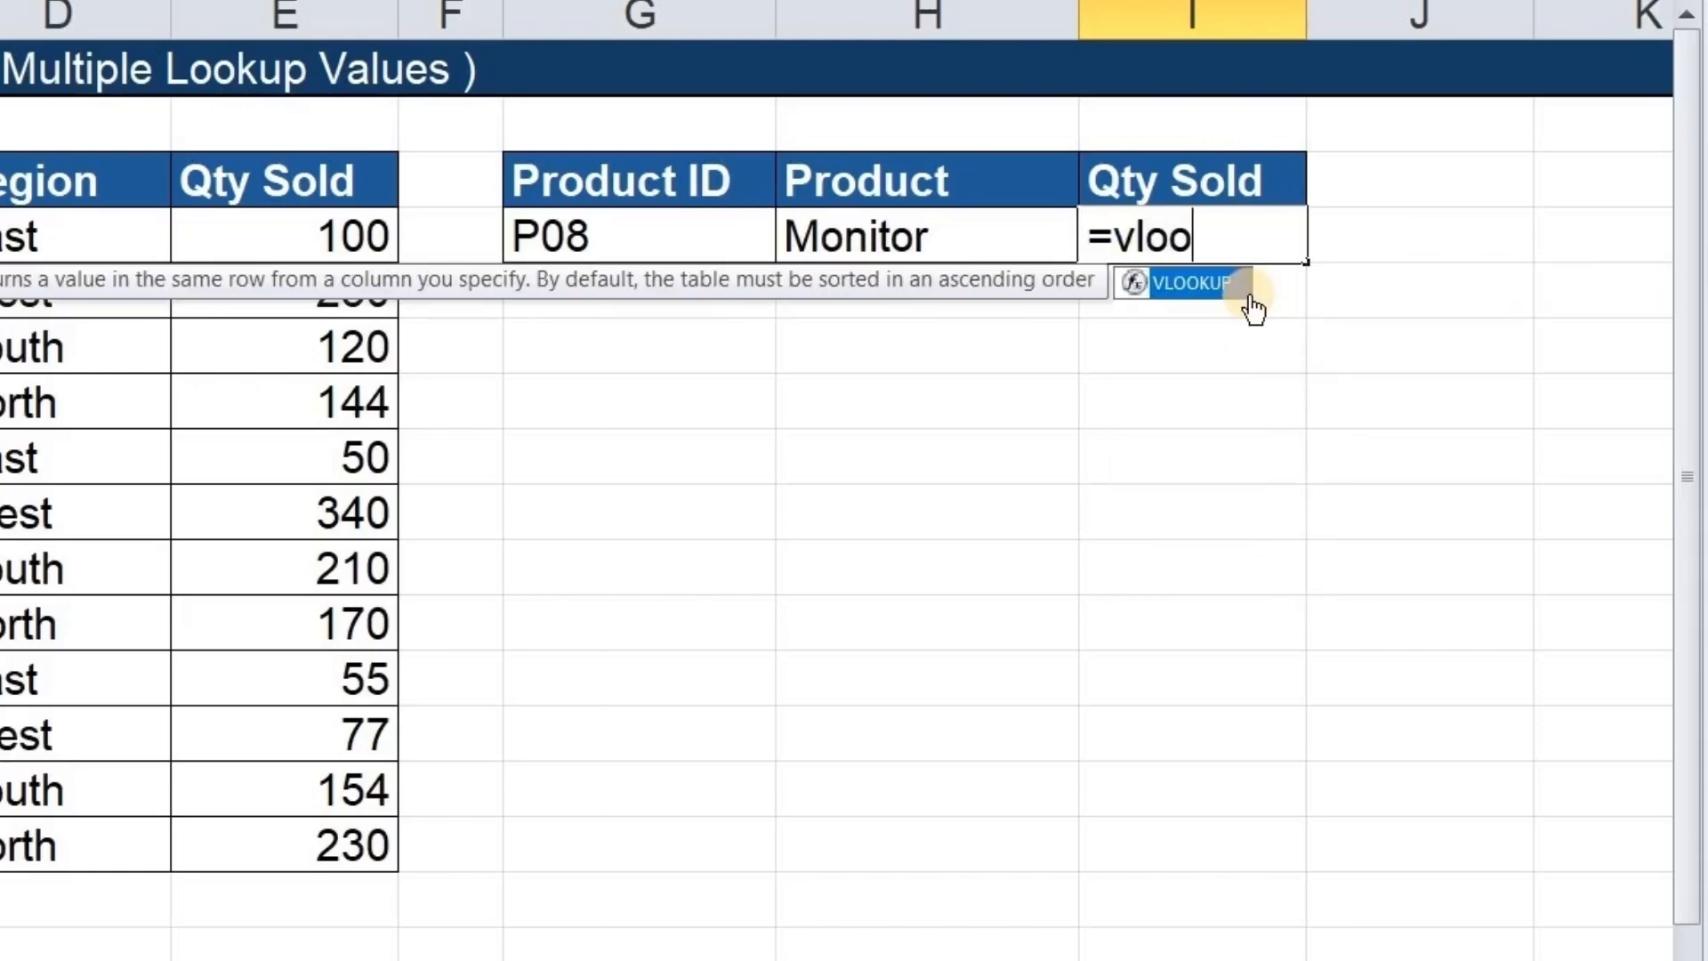
key("Tab")
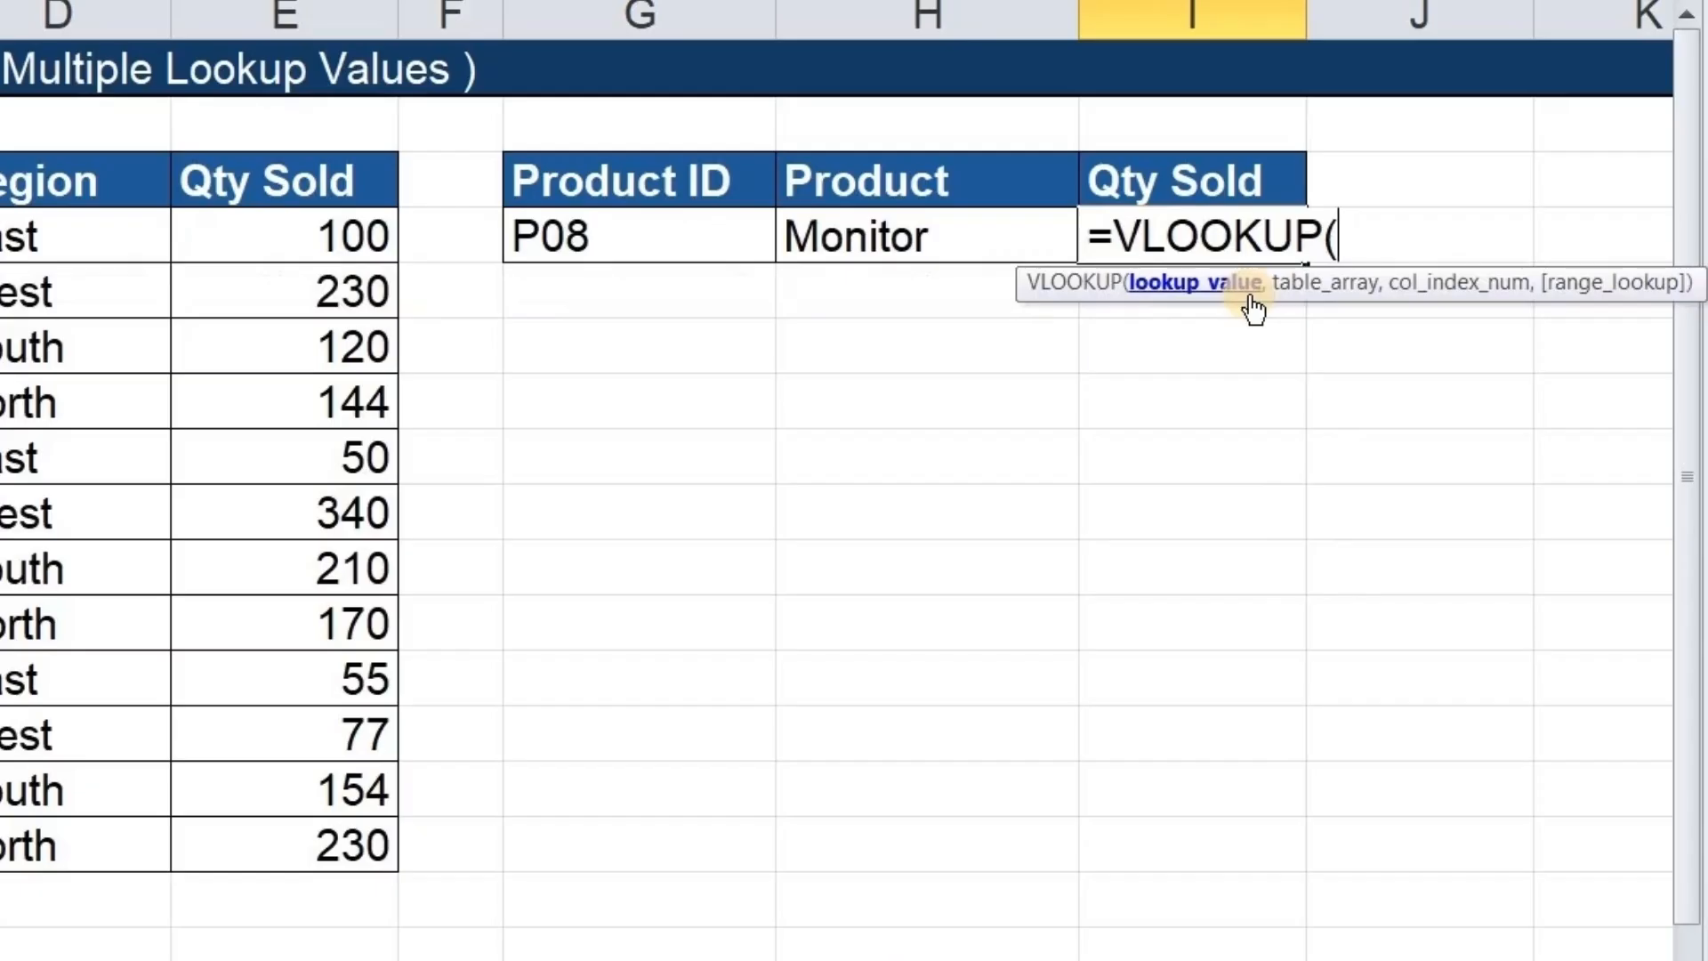
key("Left")
key("Left")
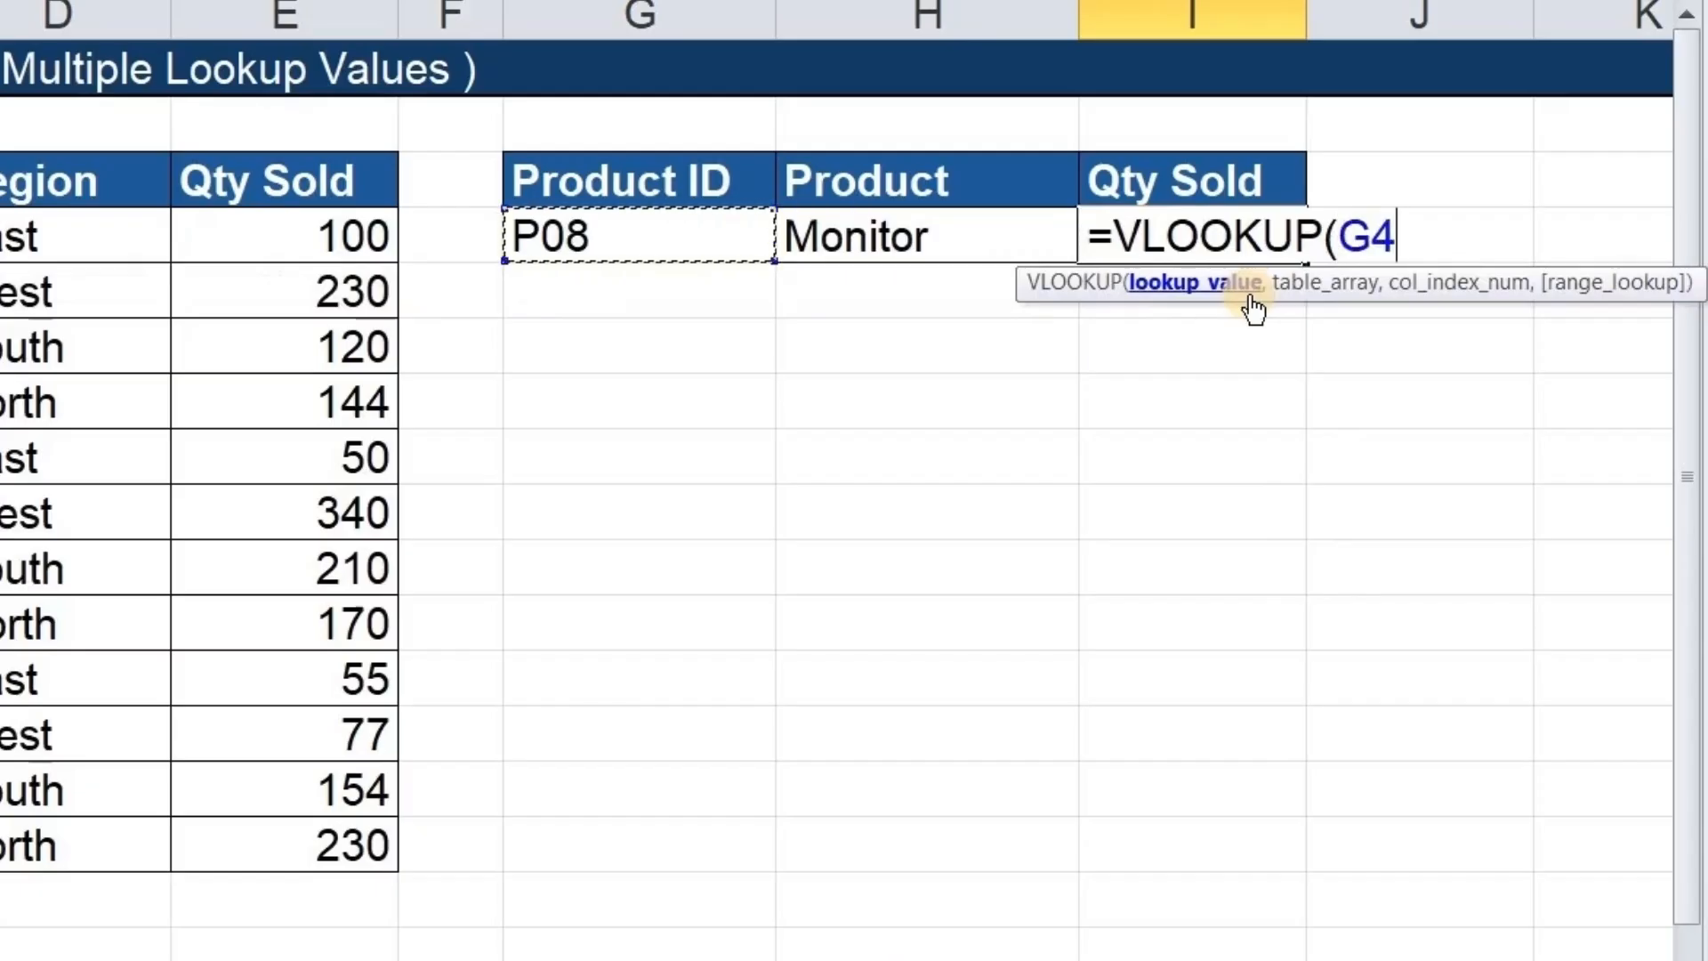
type("&")
key("Left")
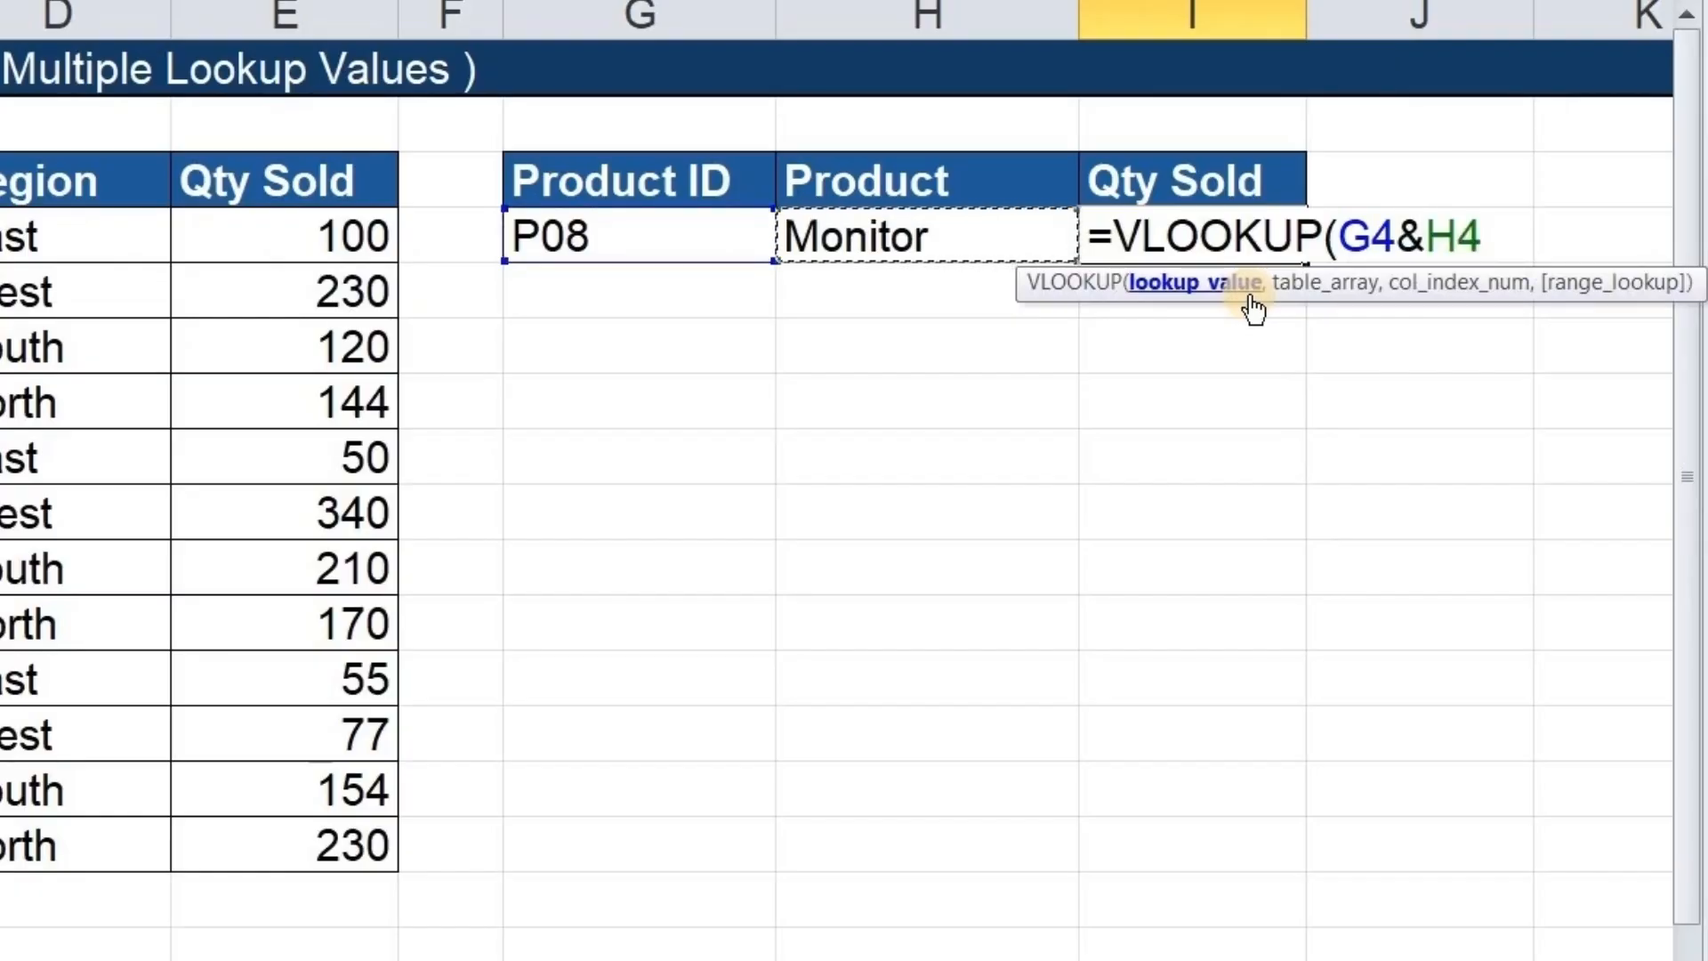
Set the VLOOKUP table array to A3:E15, including the helper column.
type(",")
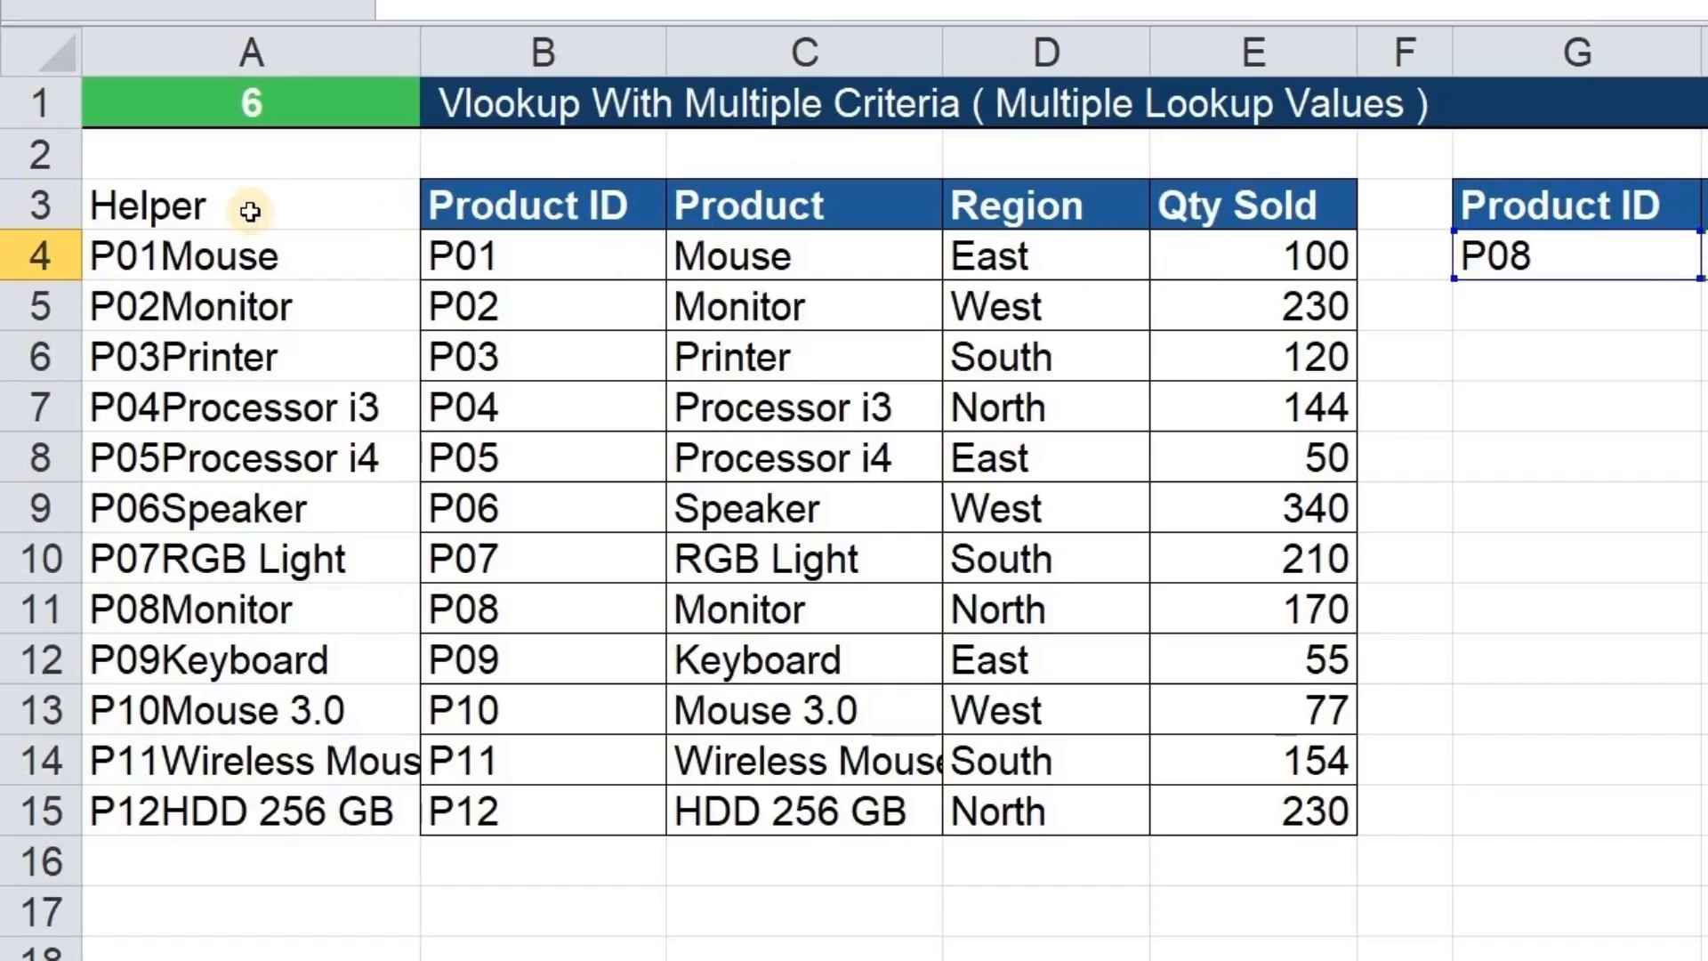
left_click(229, 211)
left_click_drag(230, 211, 1356, 835)
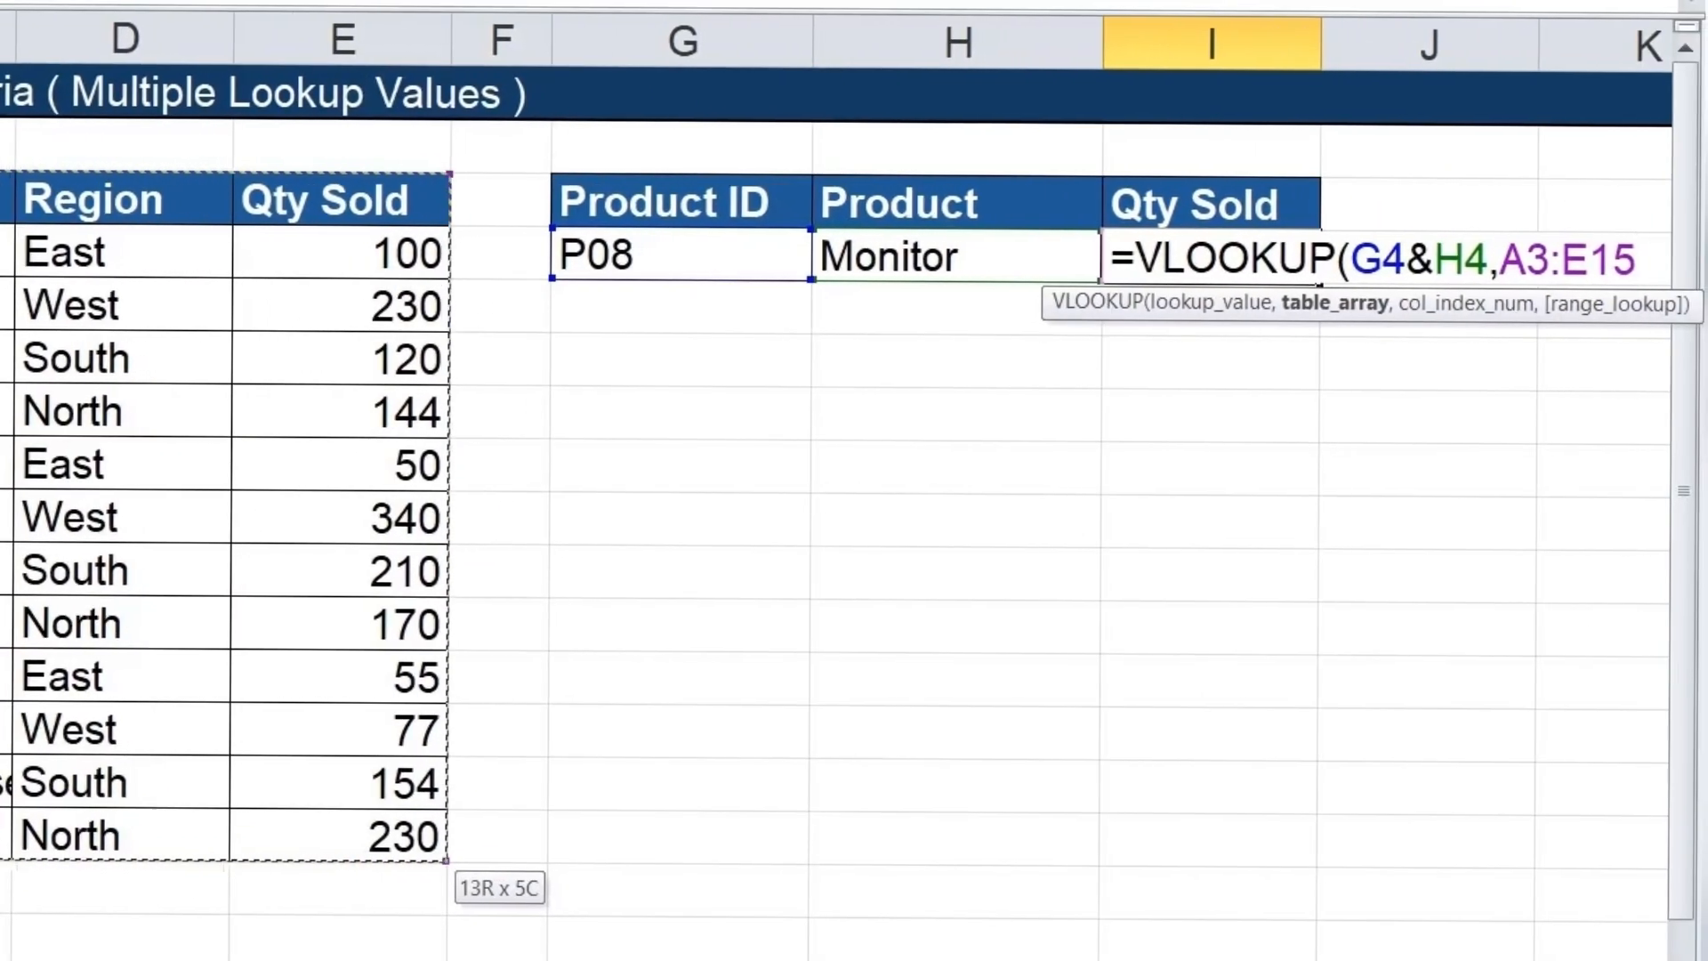
type(",")
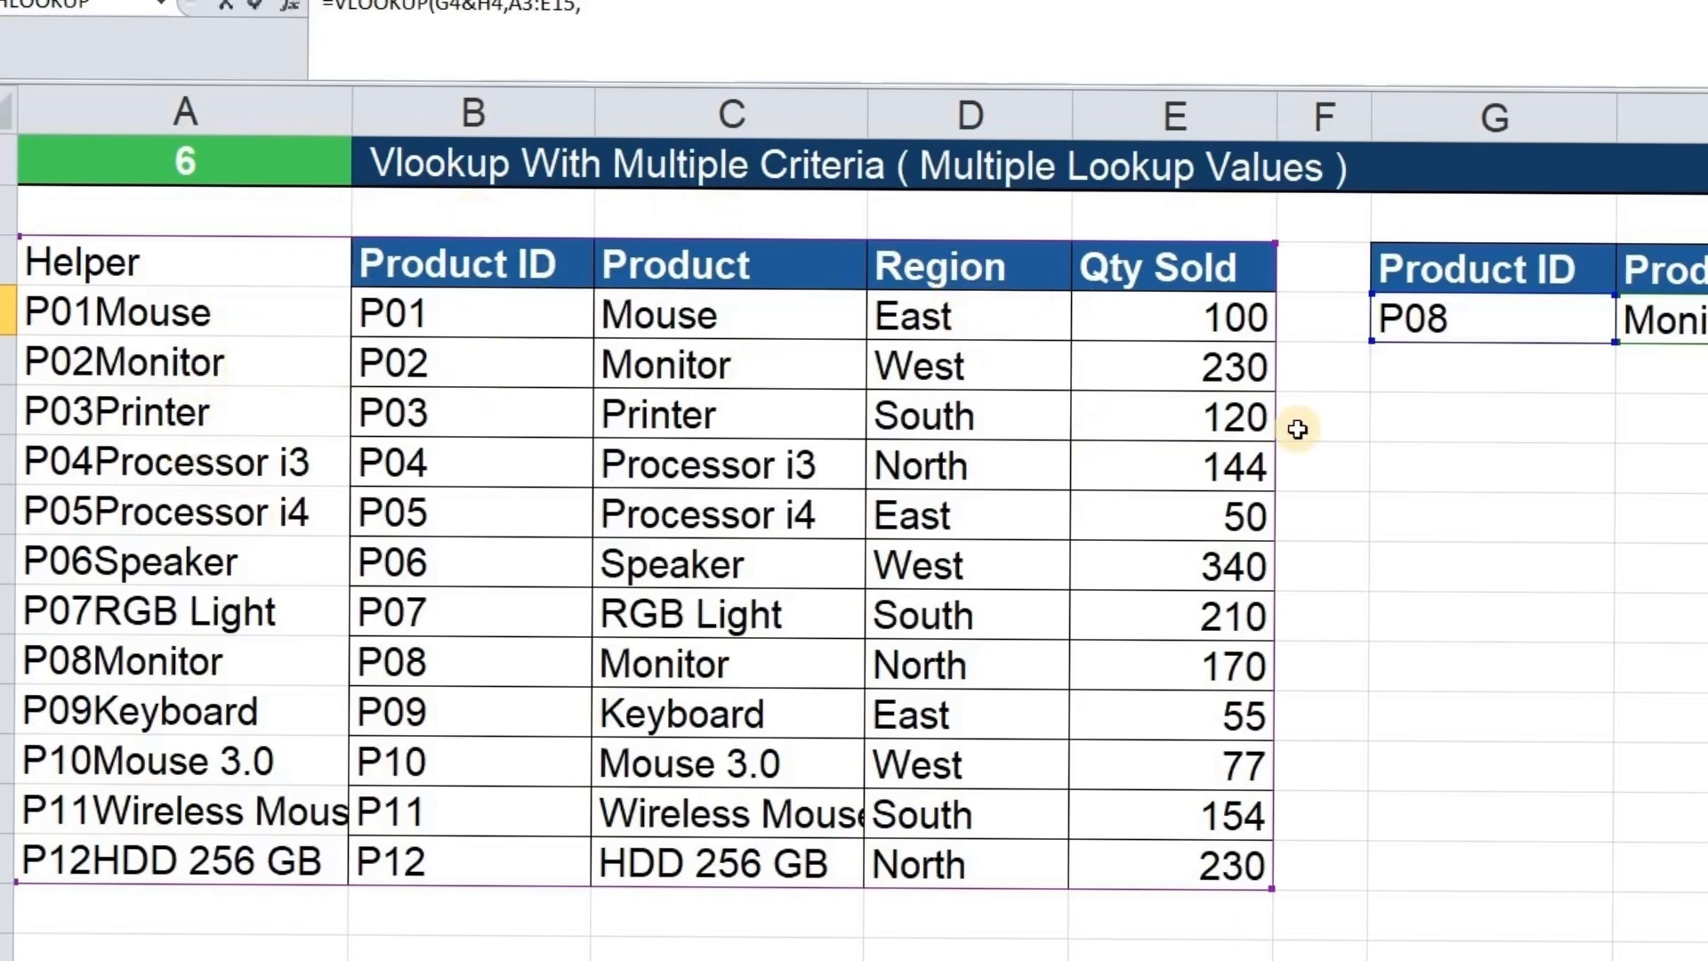
Complete the VLOOKUP with column index 5 and exact match 0, and enter the formula.
type("5,")
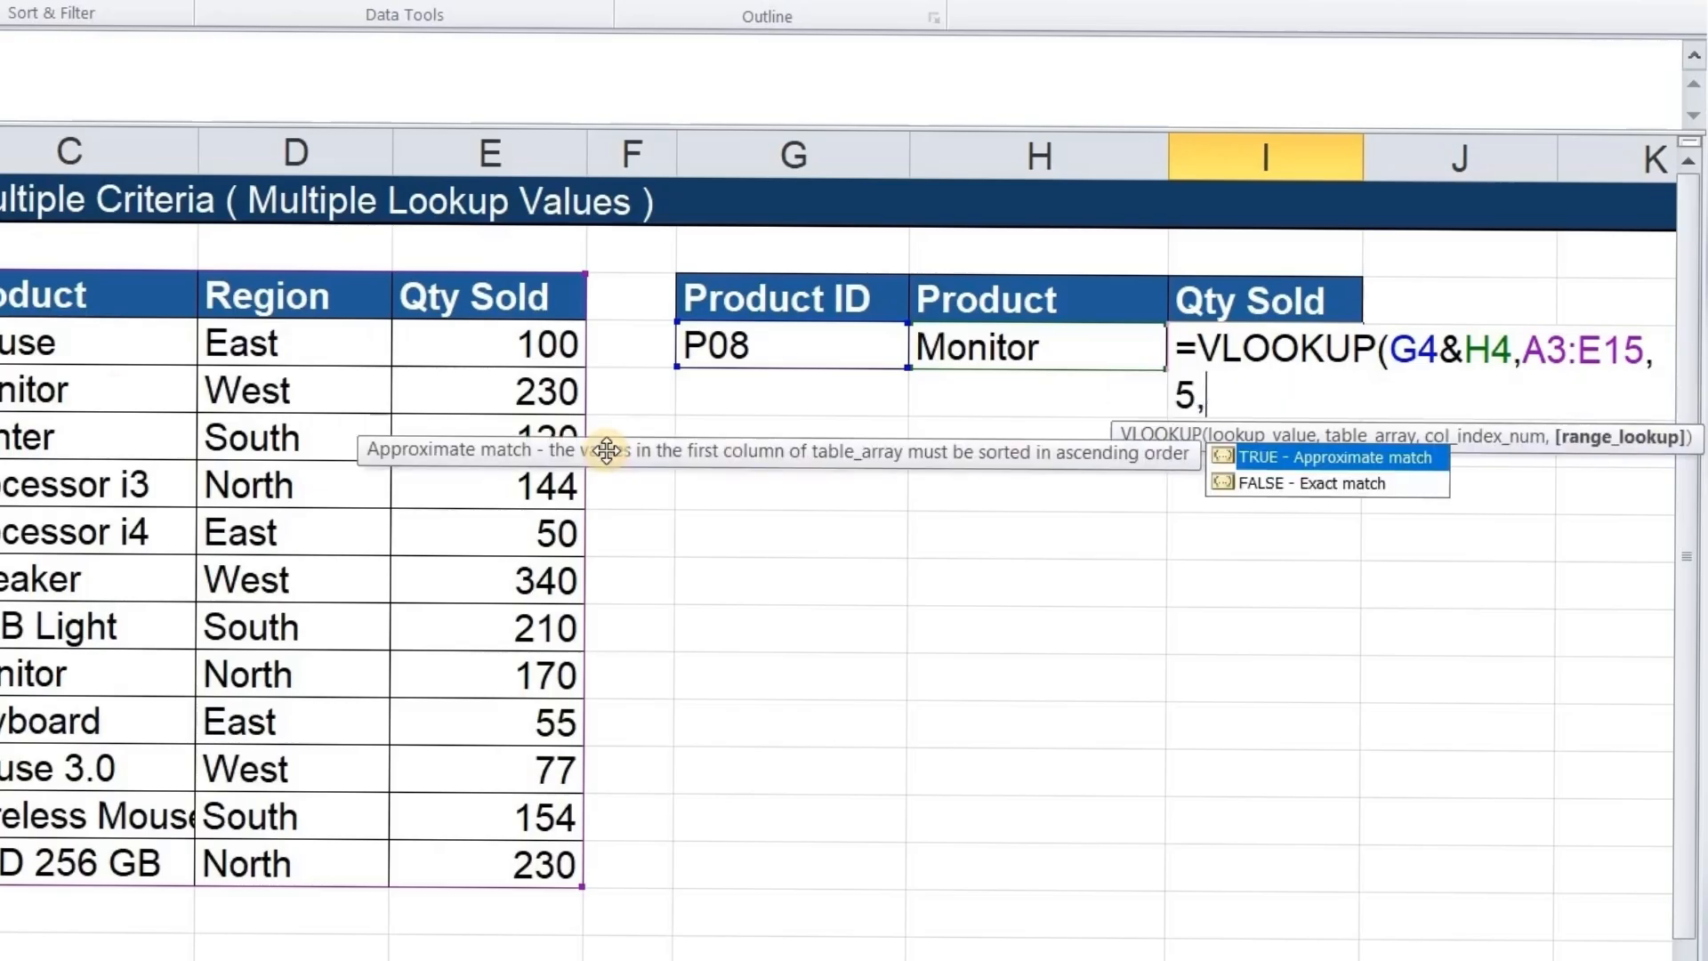
type("0)")
key("Return")
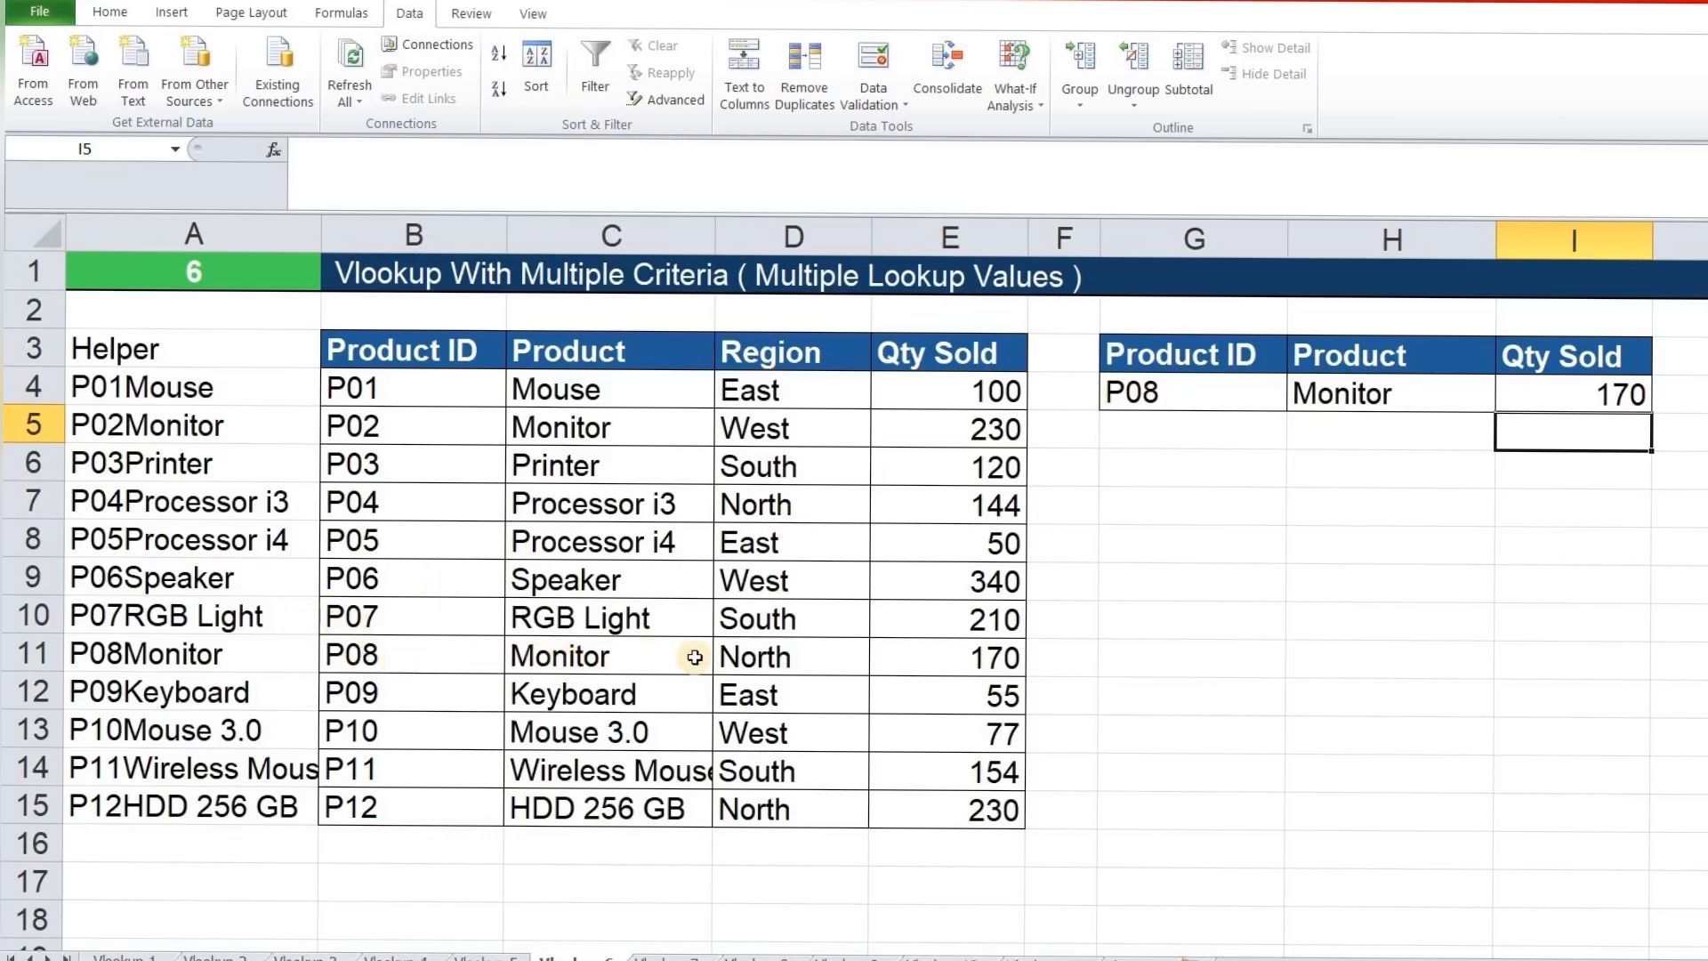
Test the lookup by changing the Product ID in G4 to P09.
left_click(1375, 387)
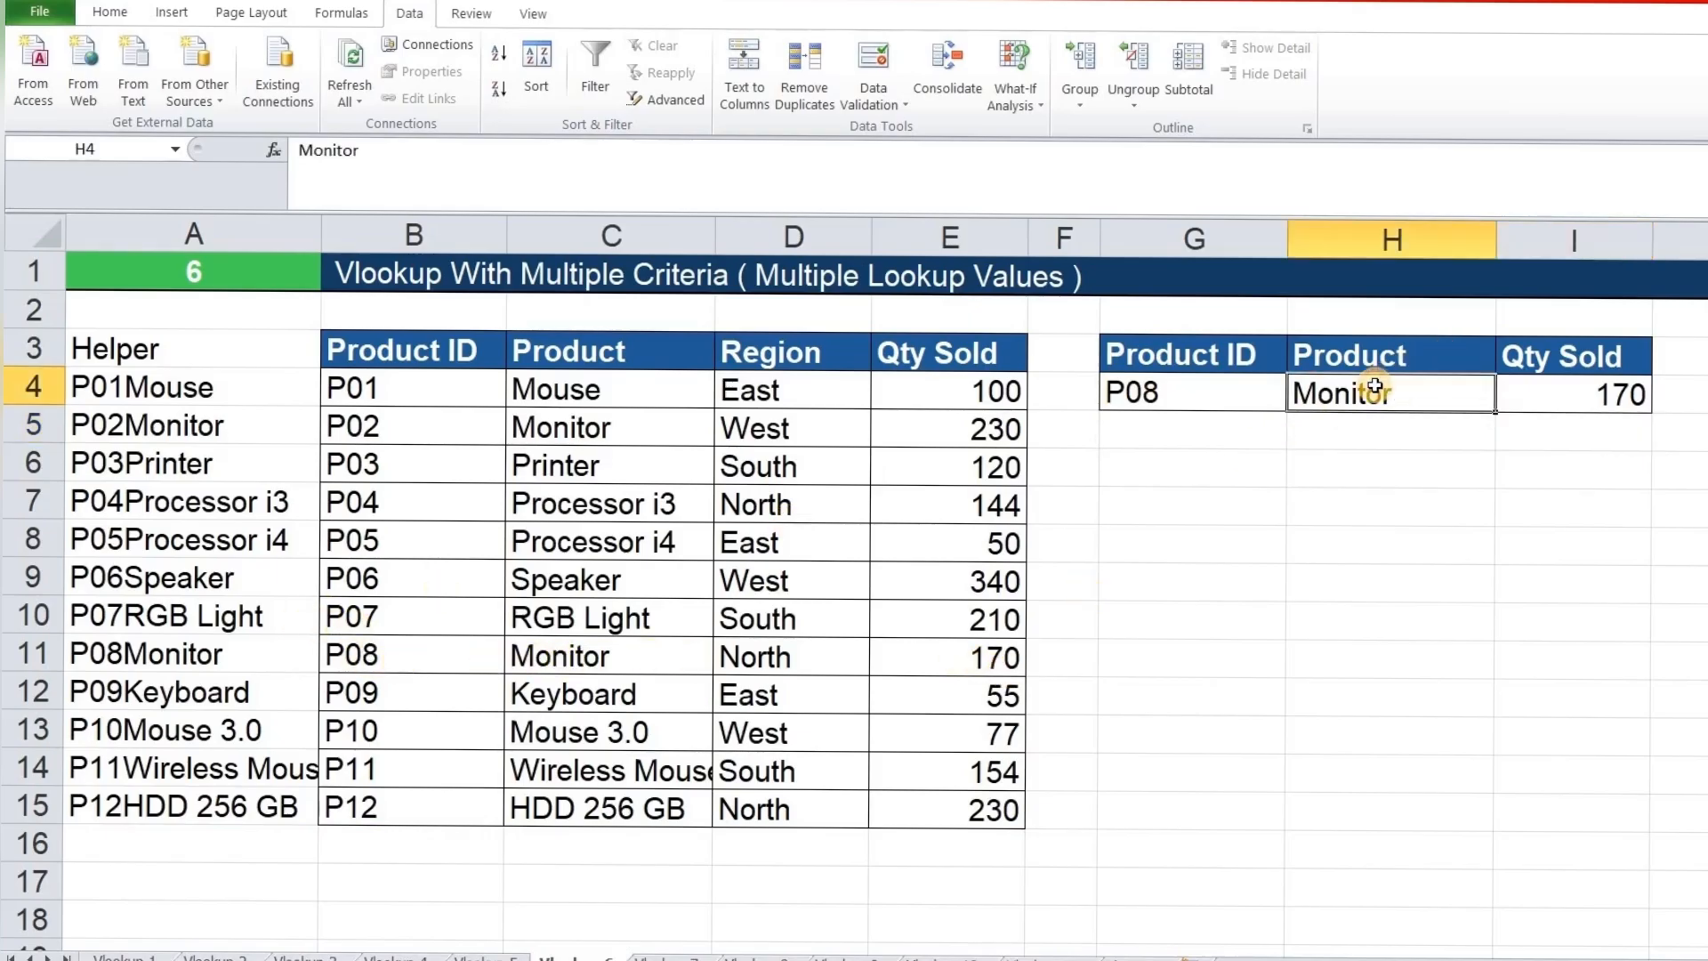
double_click(1217, 396)
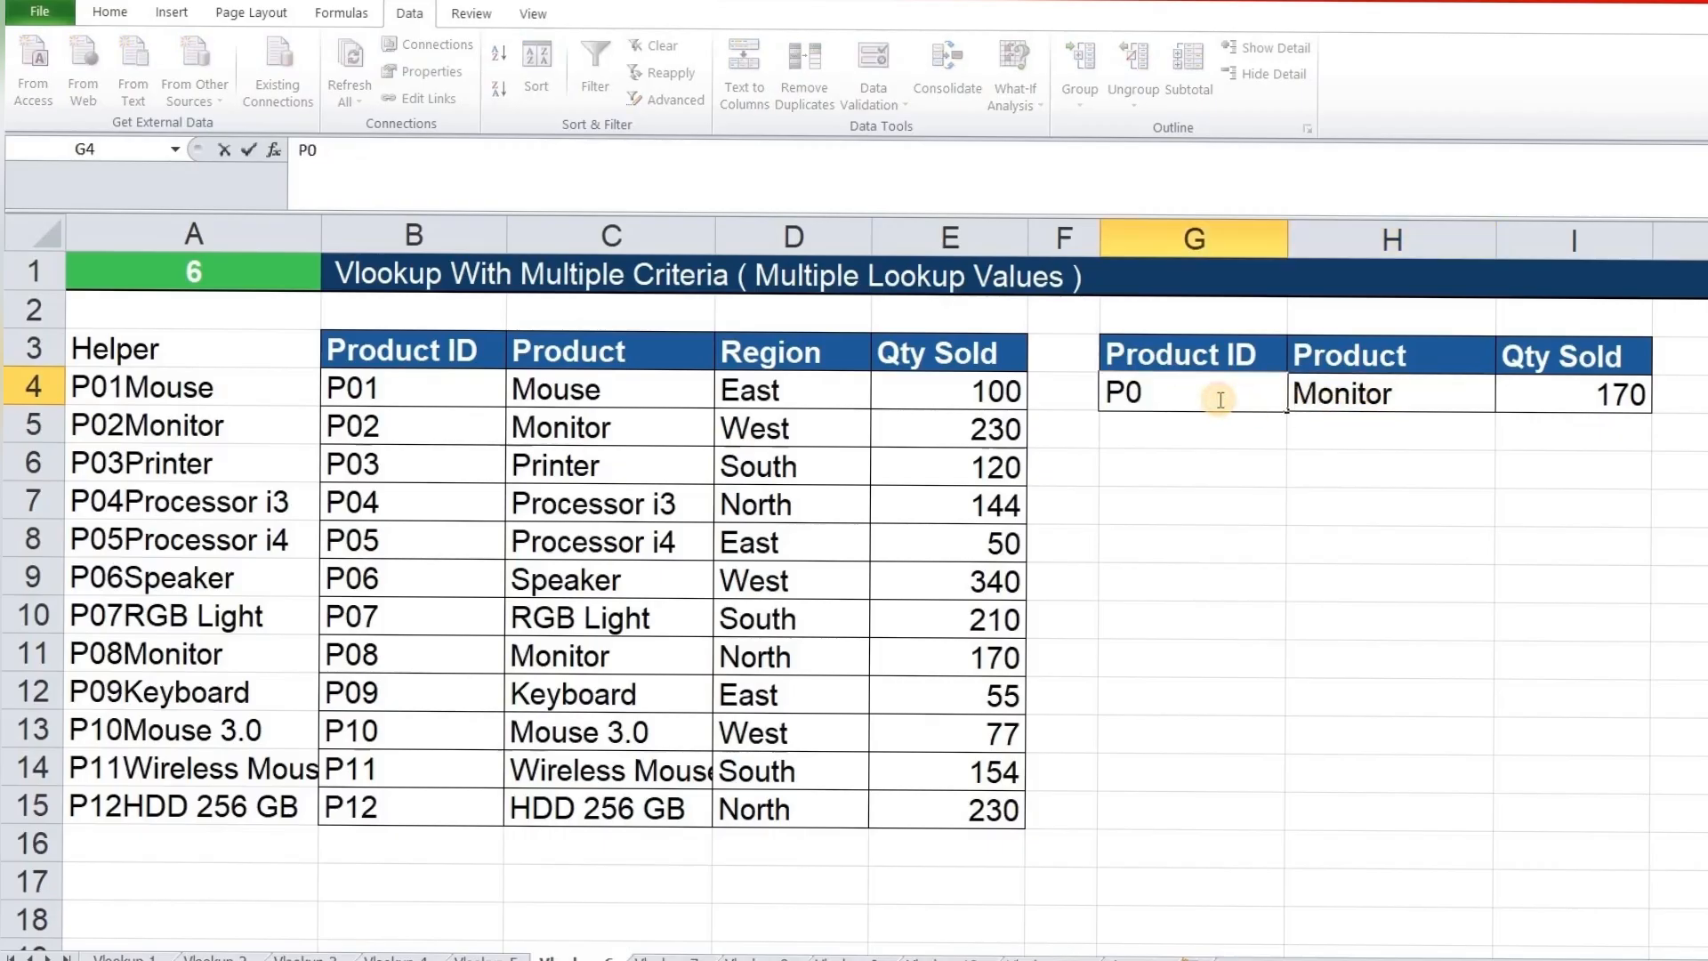
type("9")
key("Return")
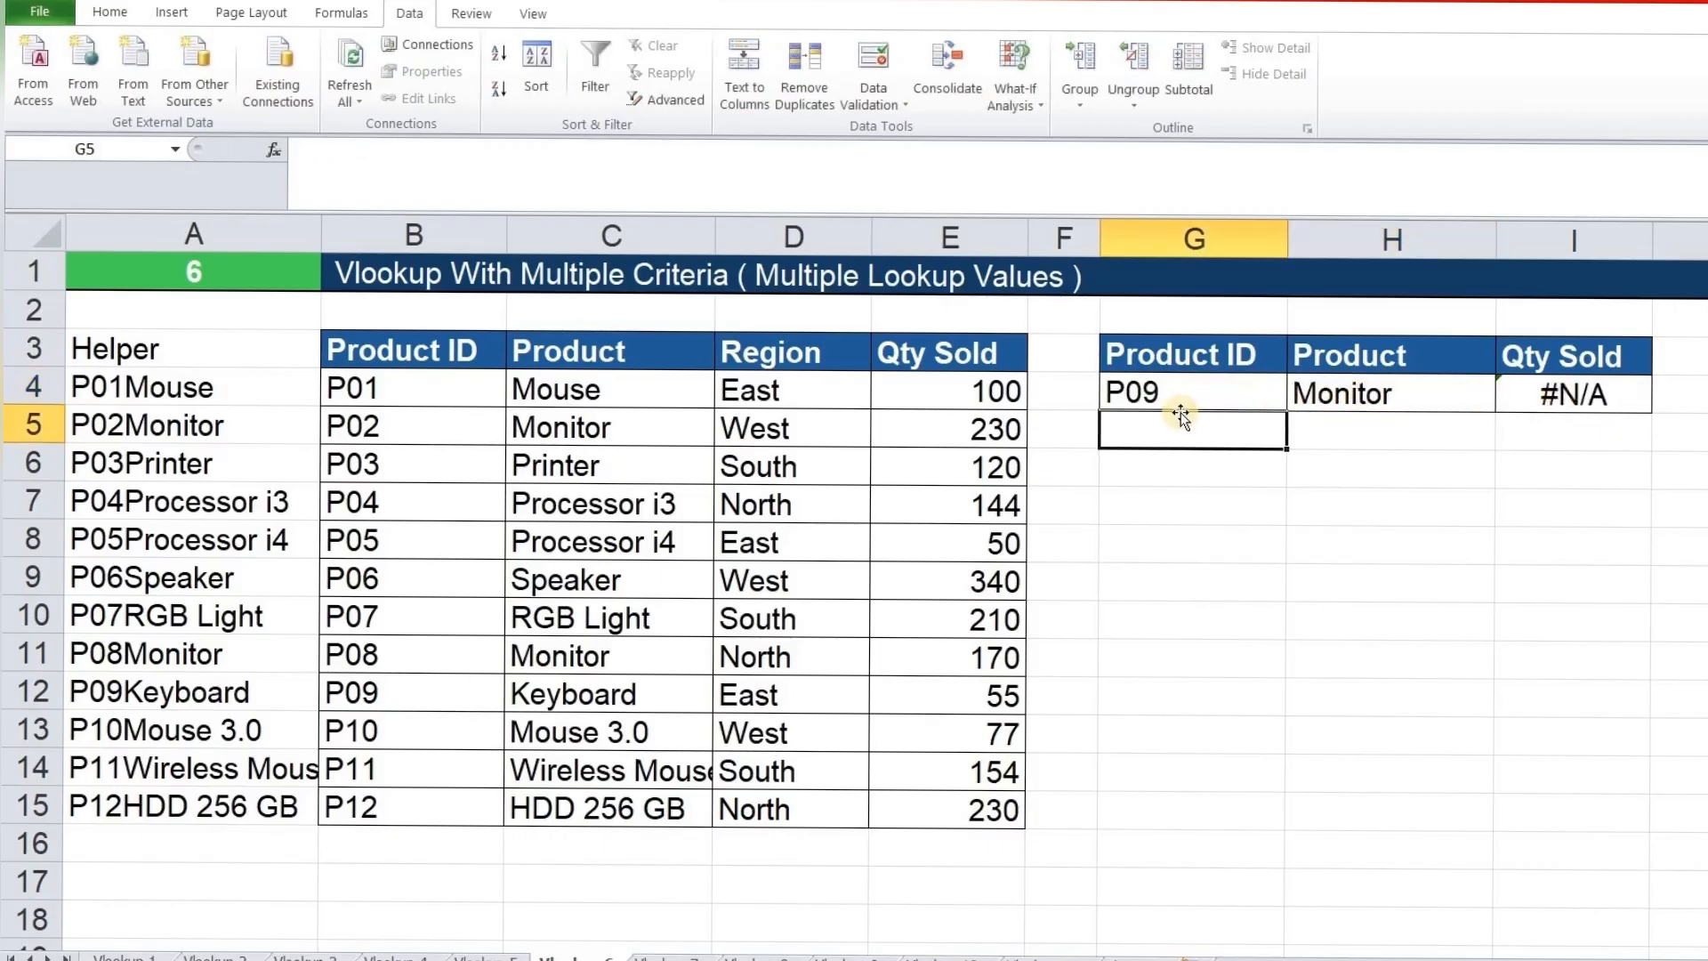
Set the Product ID in G4 back to P08.
double_click(1203, 394)
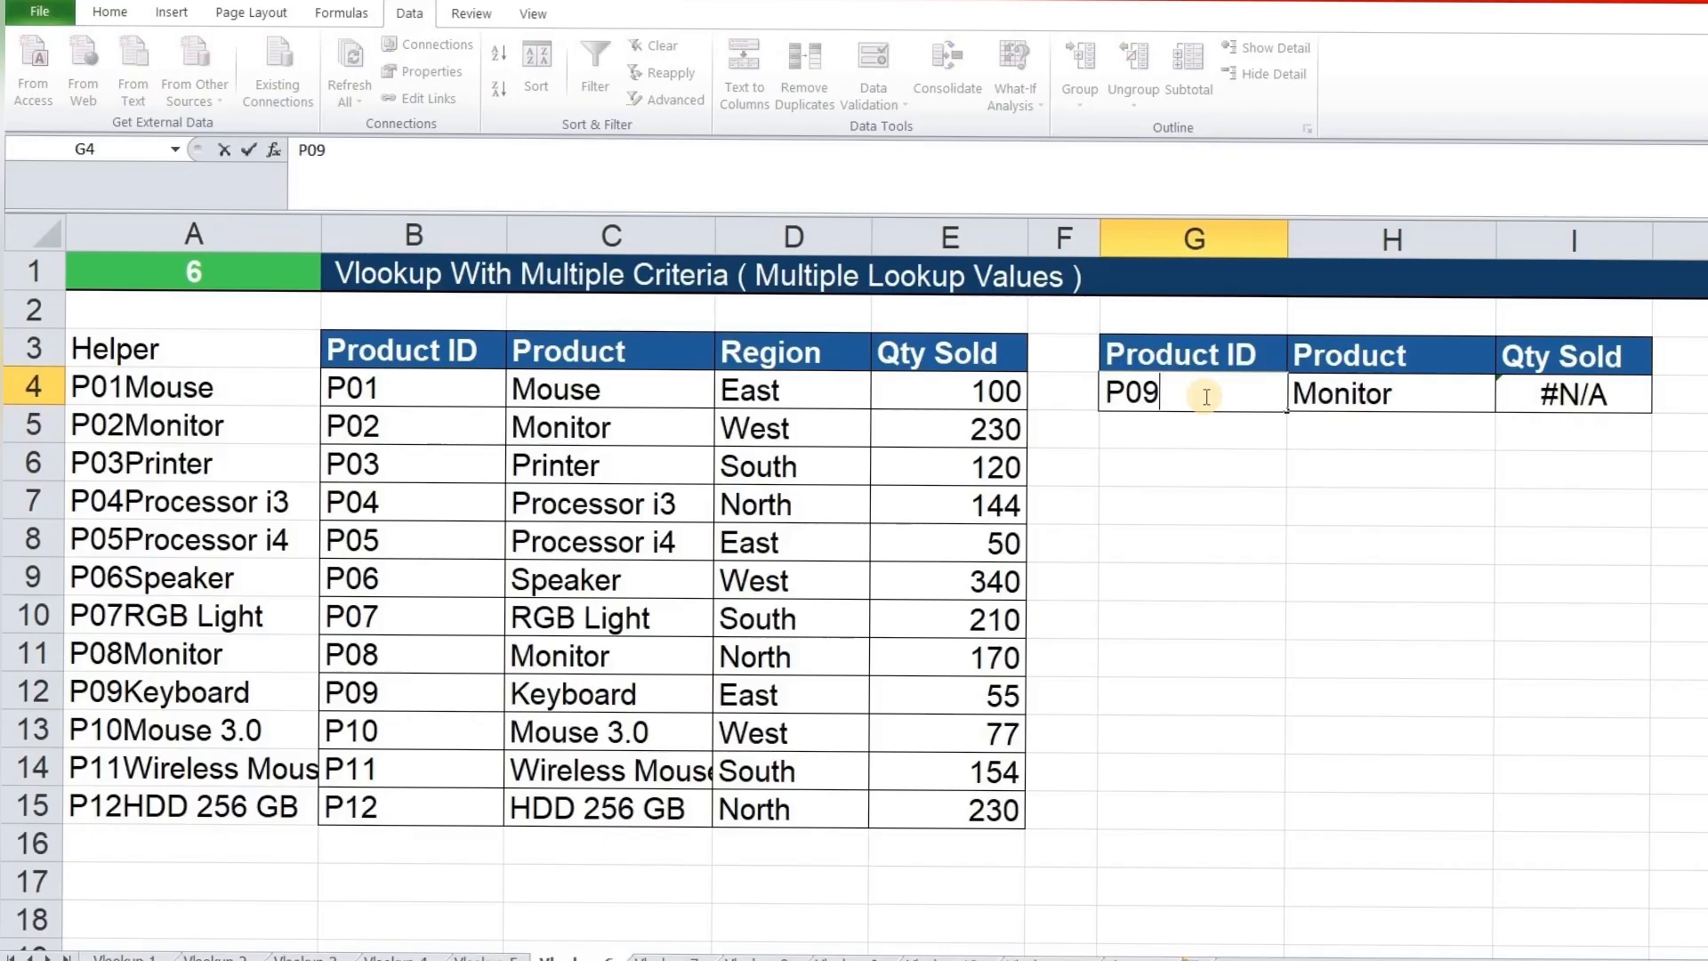
key("BackSpace")
type("8")
key("Return")
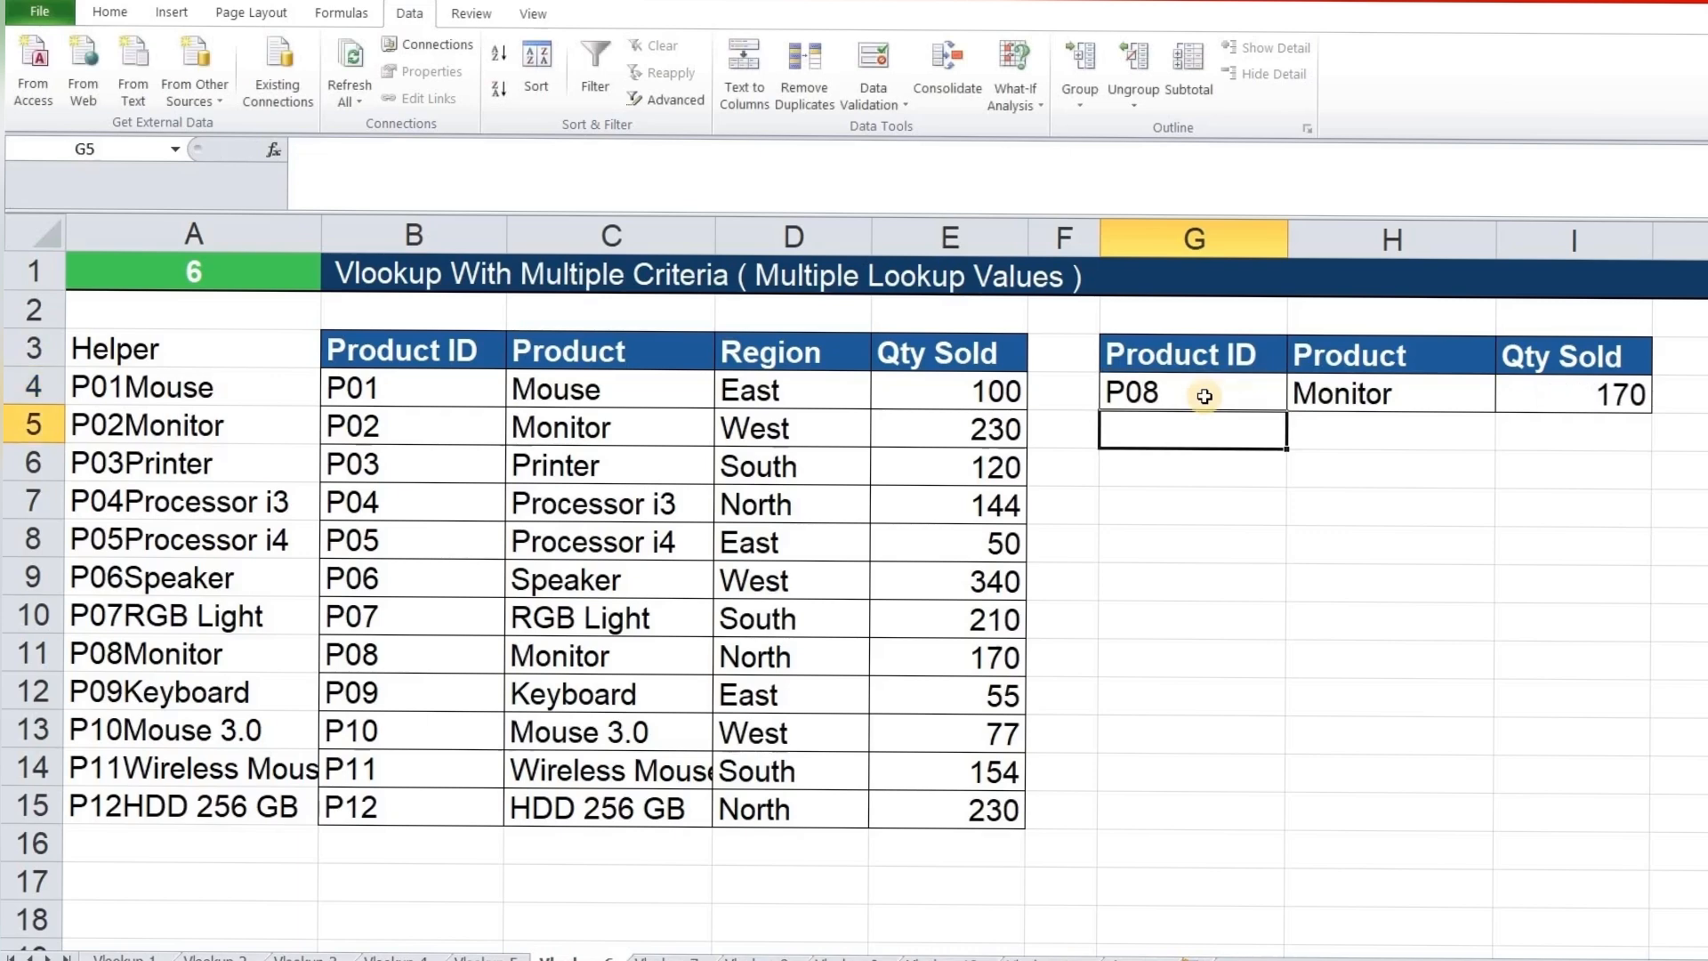
Test another match by setting the Product in H4 to mouse and the Product ID in G4 to P01.
left_click(1358, 409)
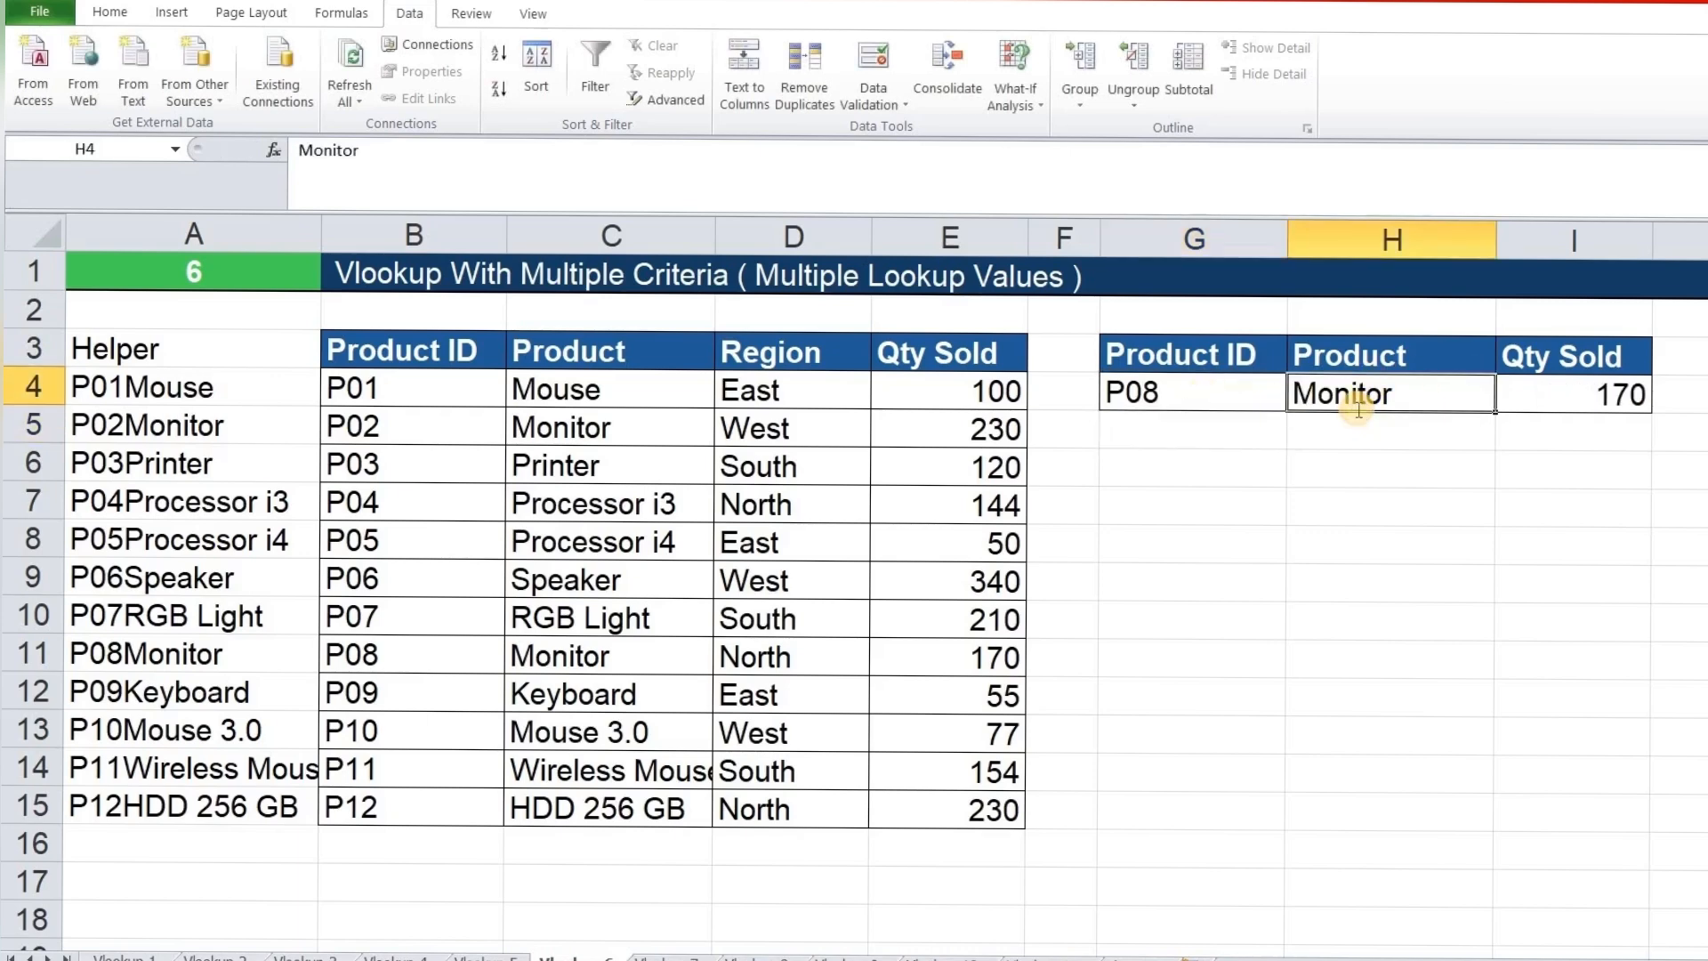
type("mouse")
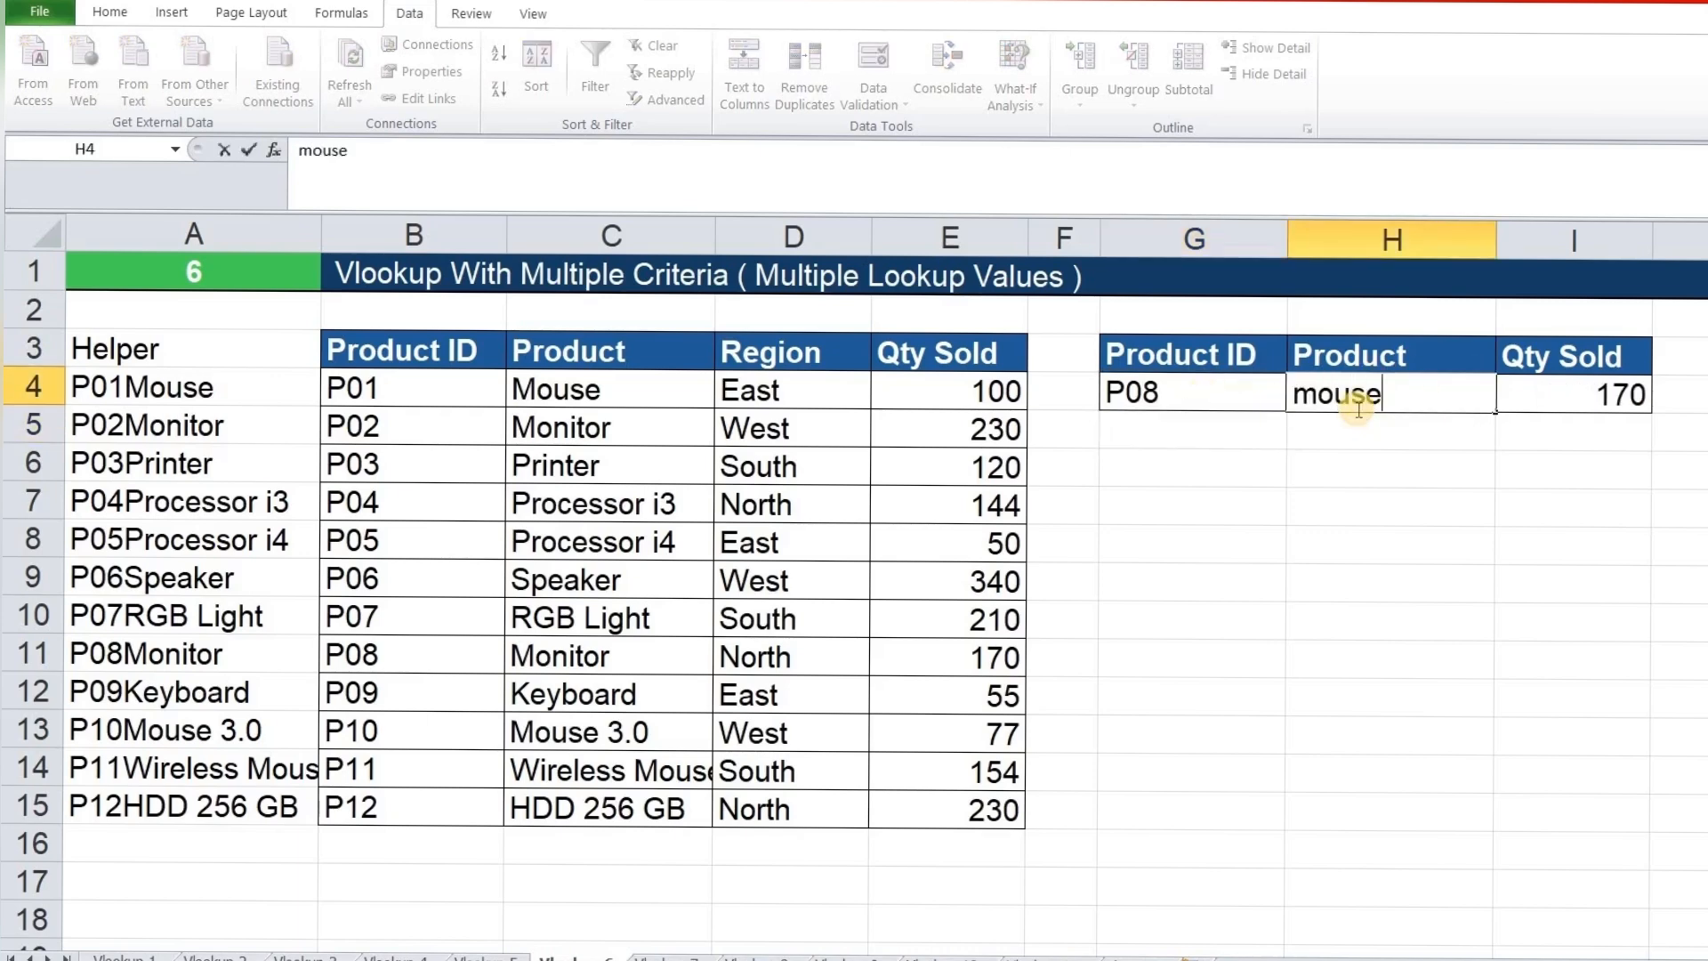
key("Return")
double_click(1224, 393)
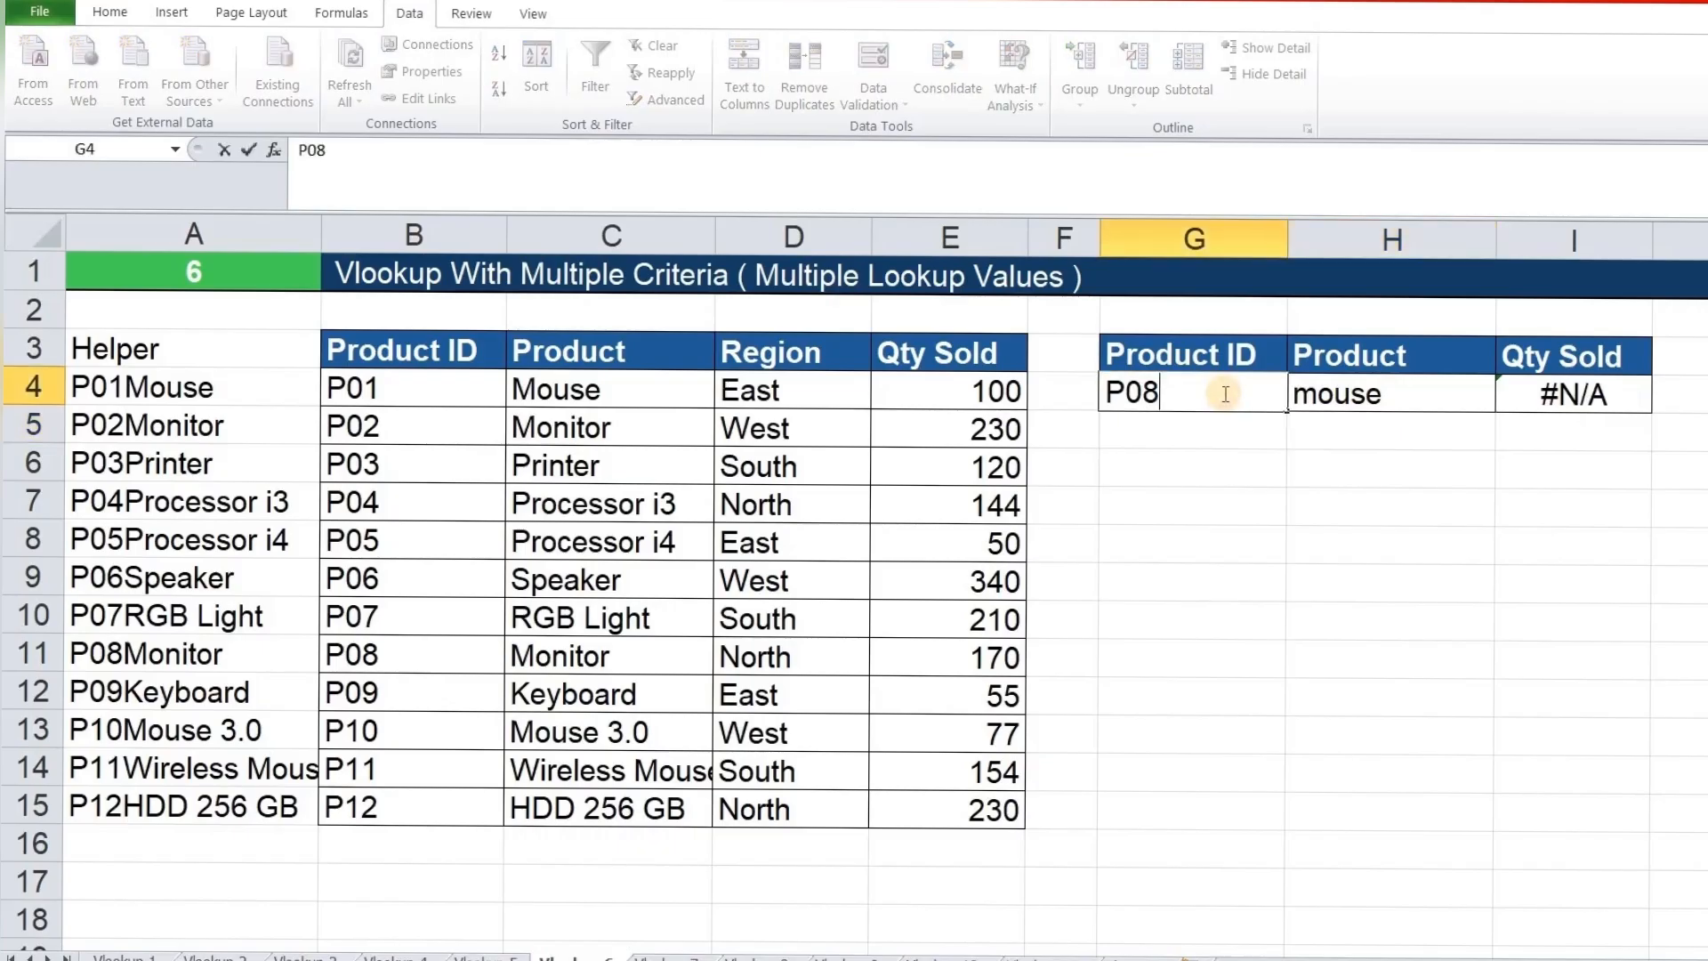
key("BackSpace")
type("1")
key("Return")
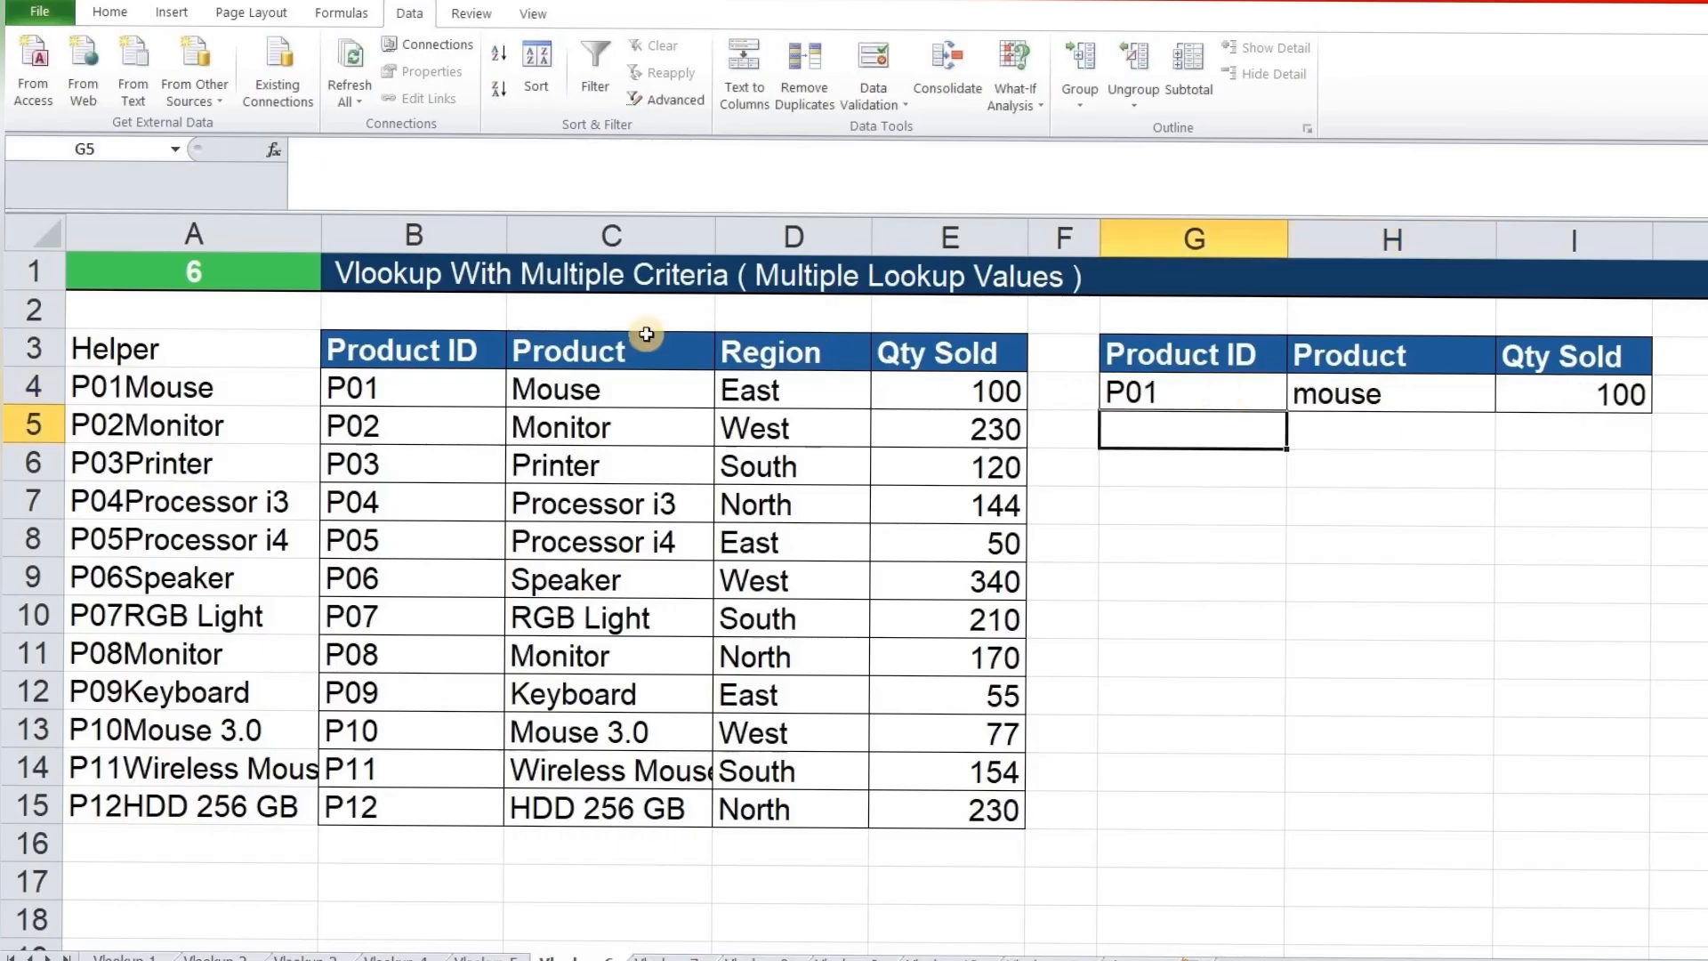
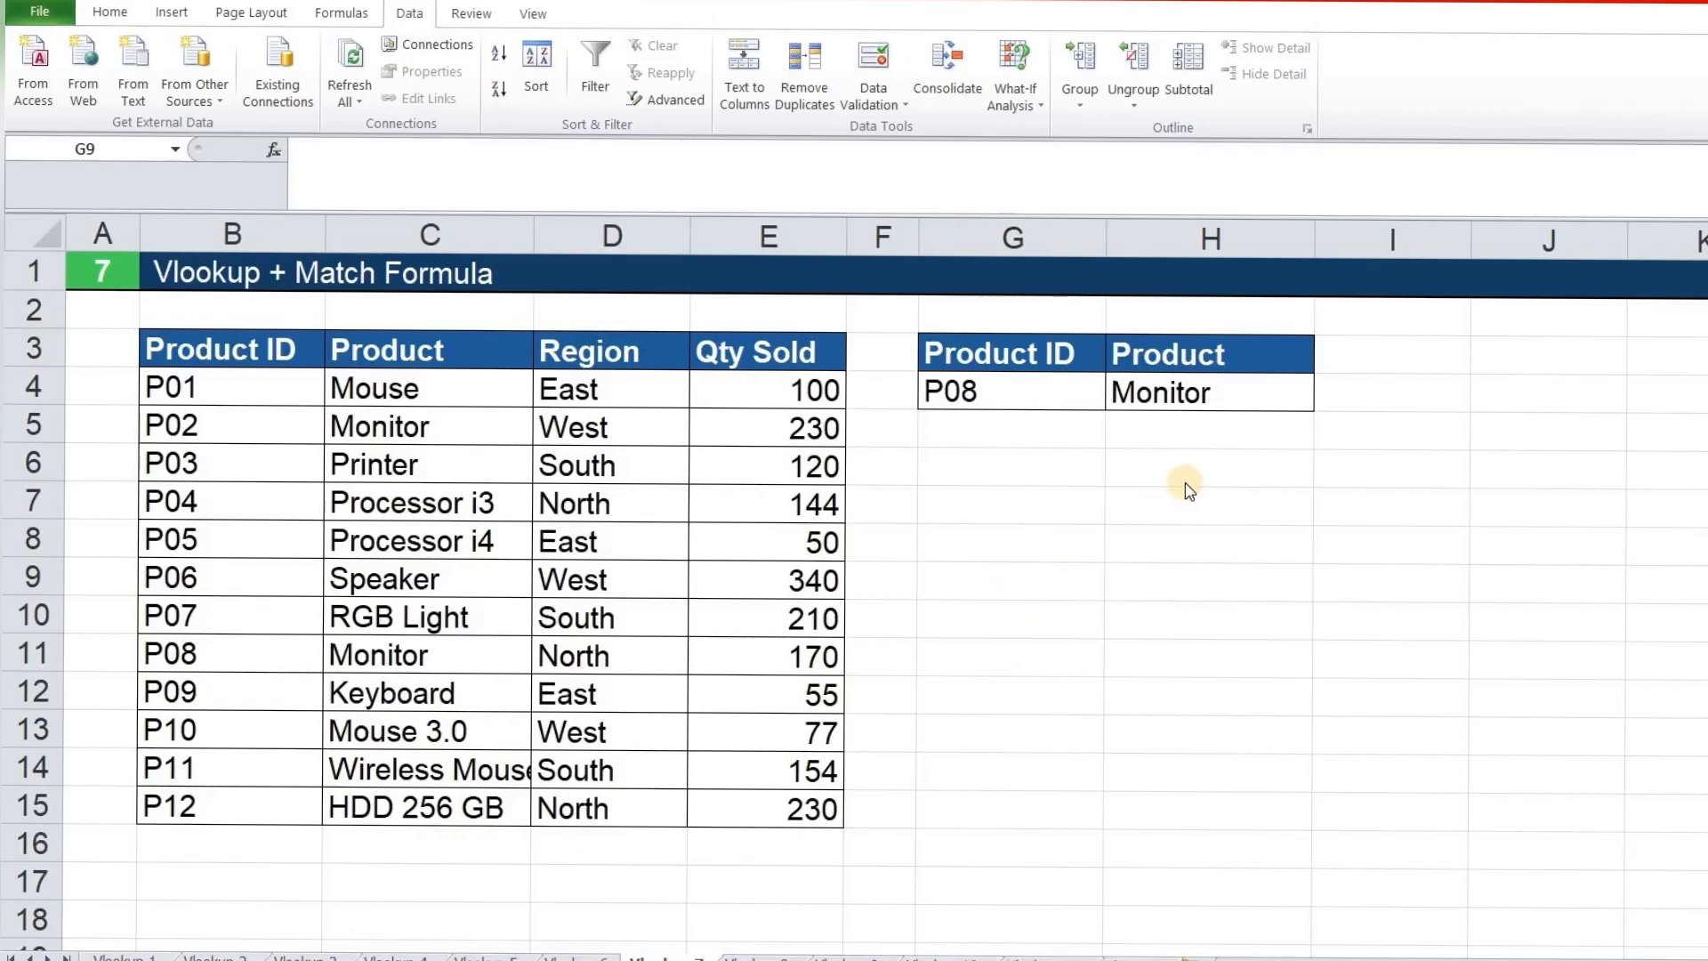
On the Vlookup 7 sheet, clear the Product result in cell H4 and start a new formula.
left_click(1190, 382)
key("Delete")
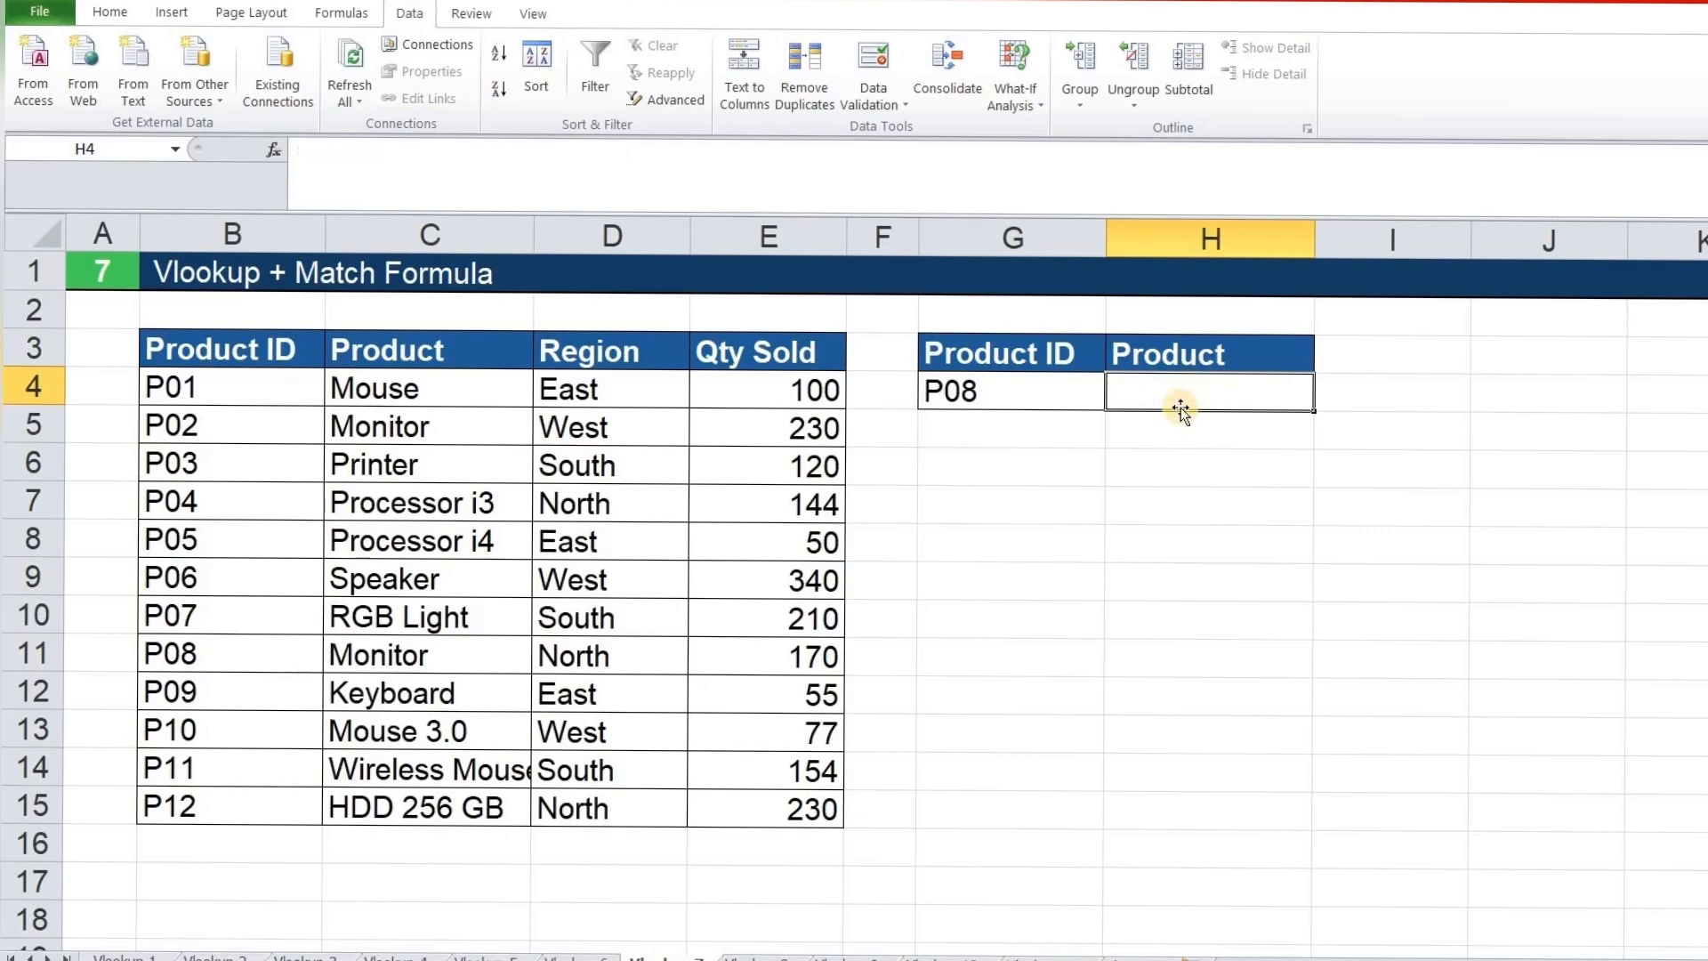
type("=")
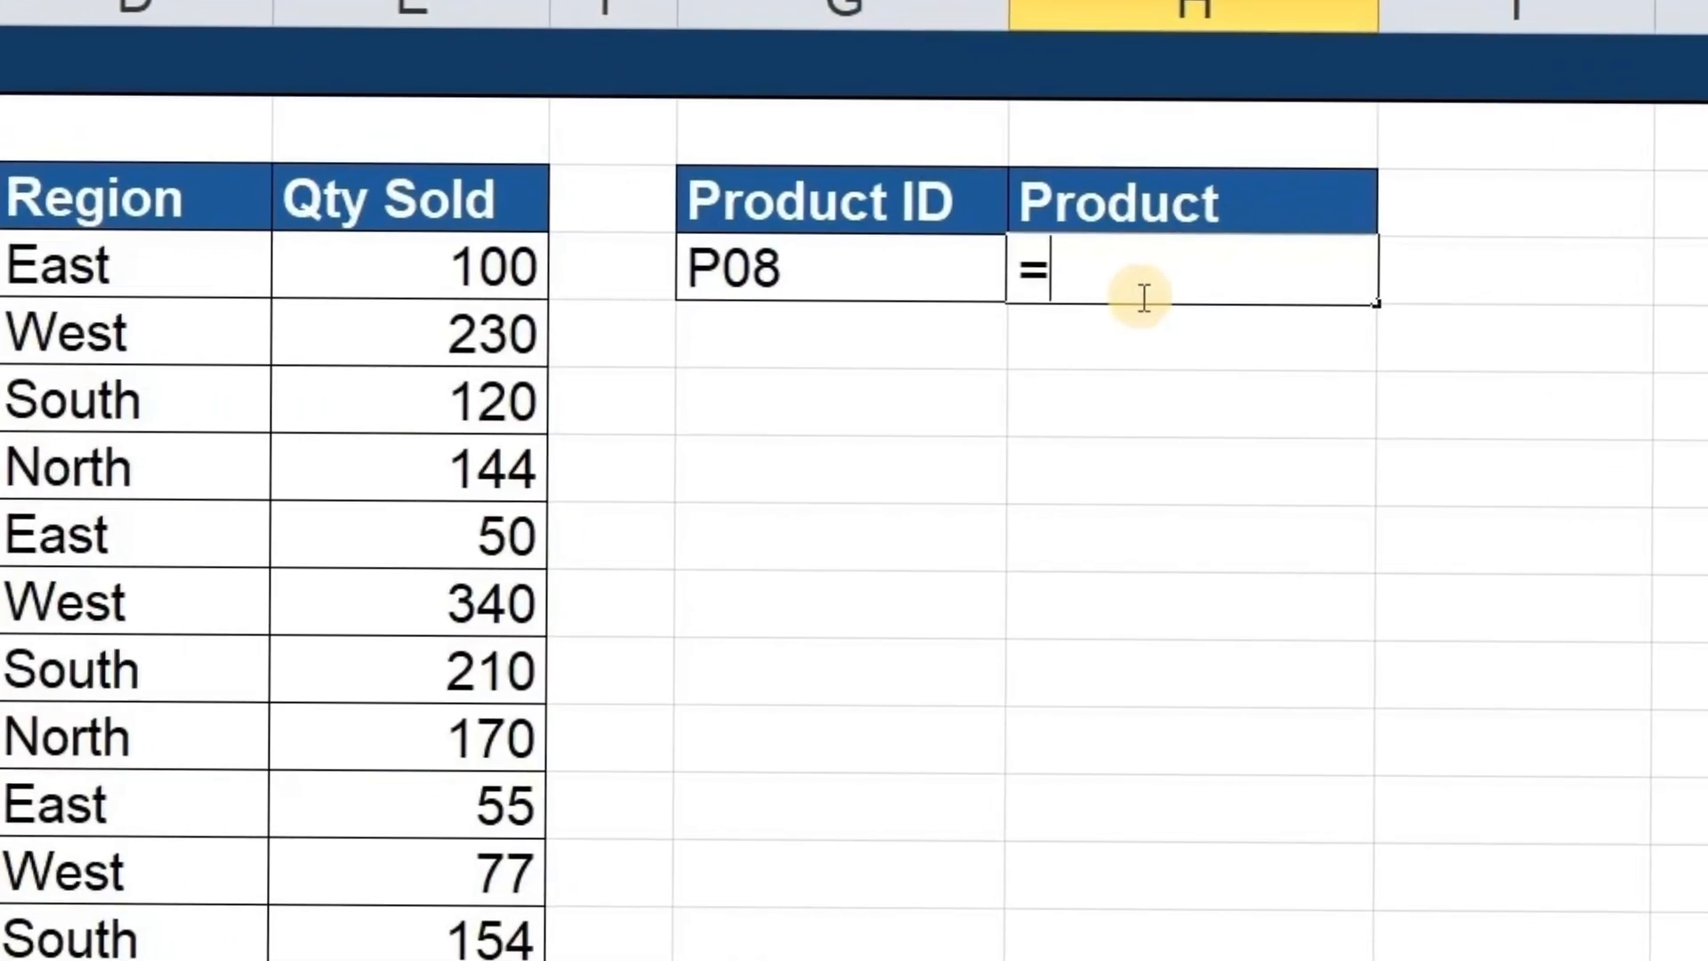
key("Left")
key("BackSpace")
key("BackSpace")
Begin a VLOOKUP in H4 with the Product ID cell G4 as lookup value.
type("vlo")
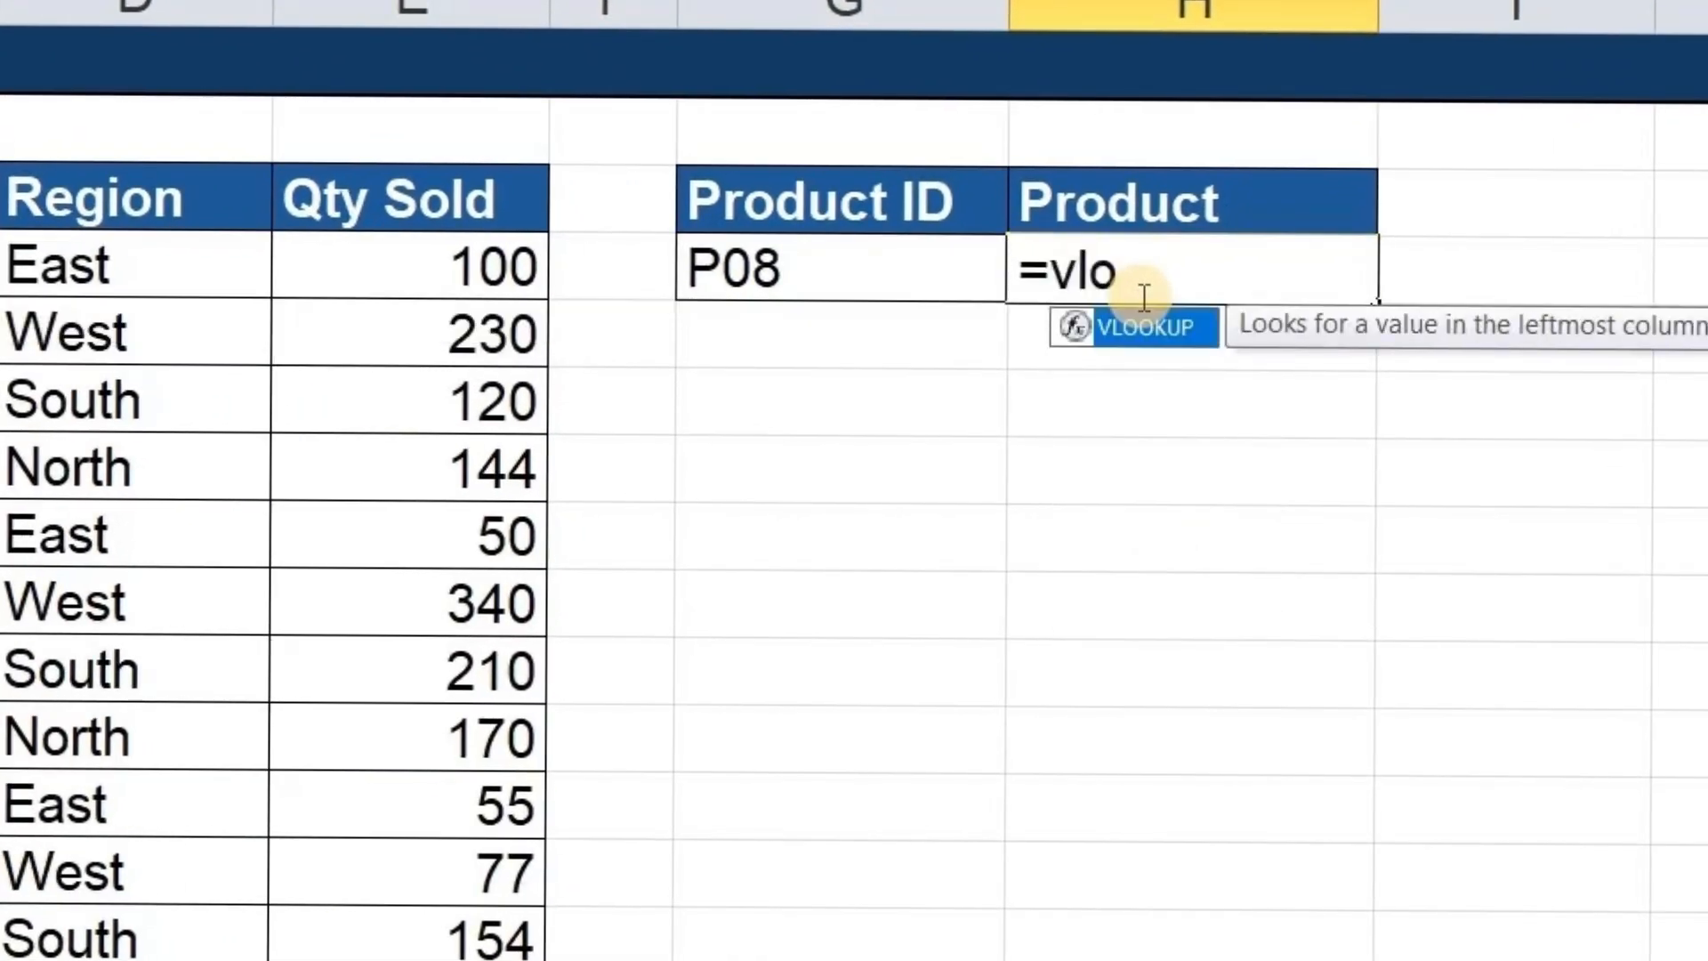
key("Tab")
key("Left")
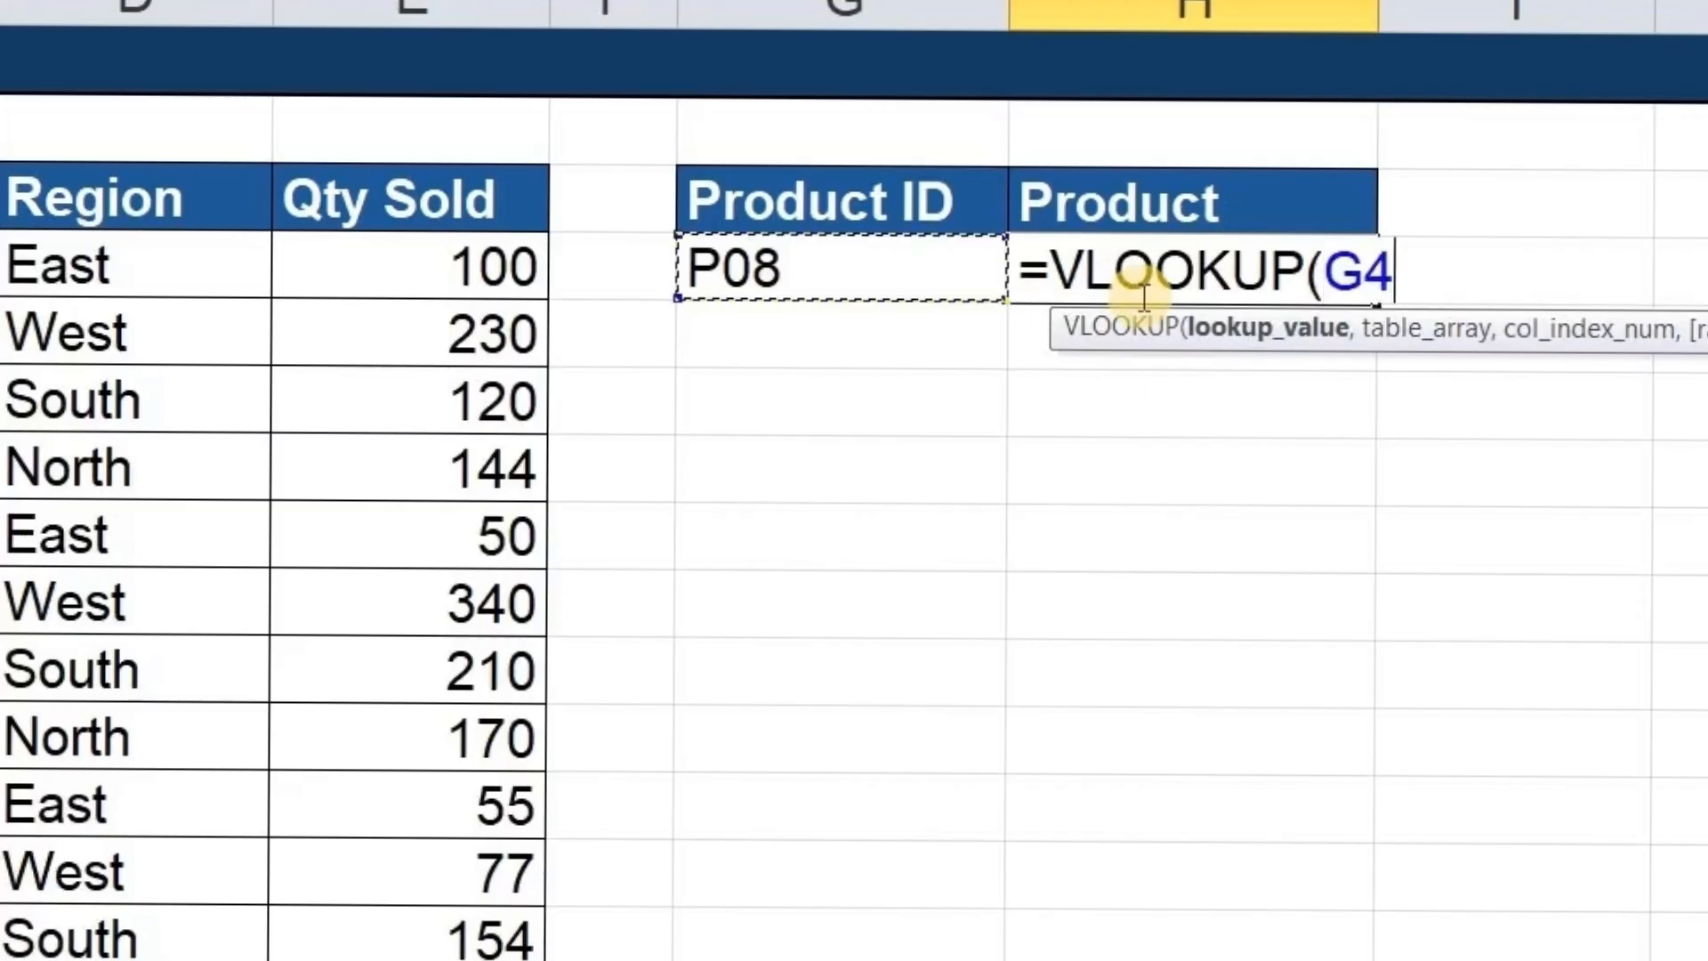
Set the VLOOKUP's table array to the whole product table with headers, B3:E15.
type(",")
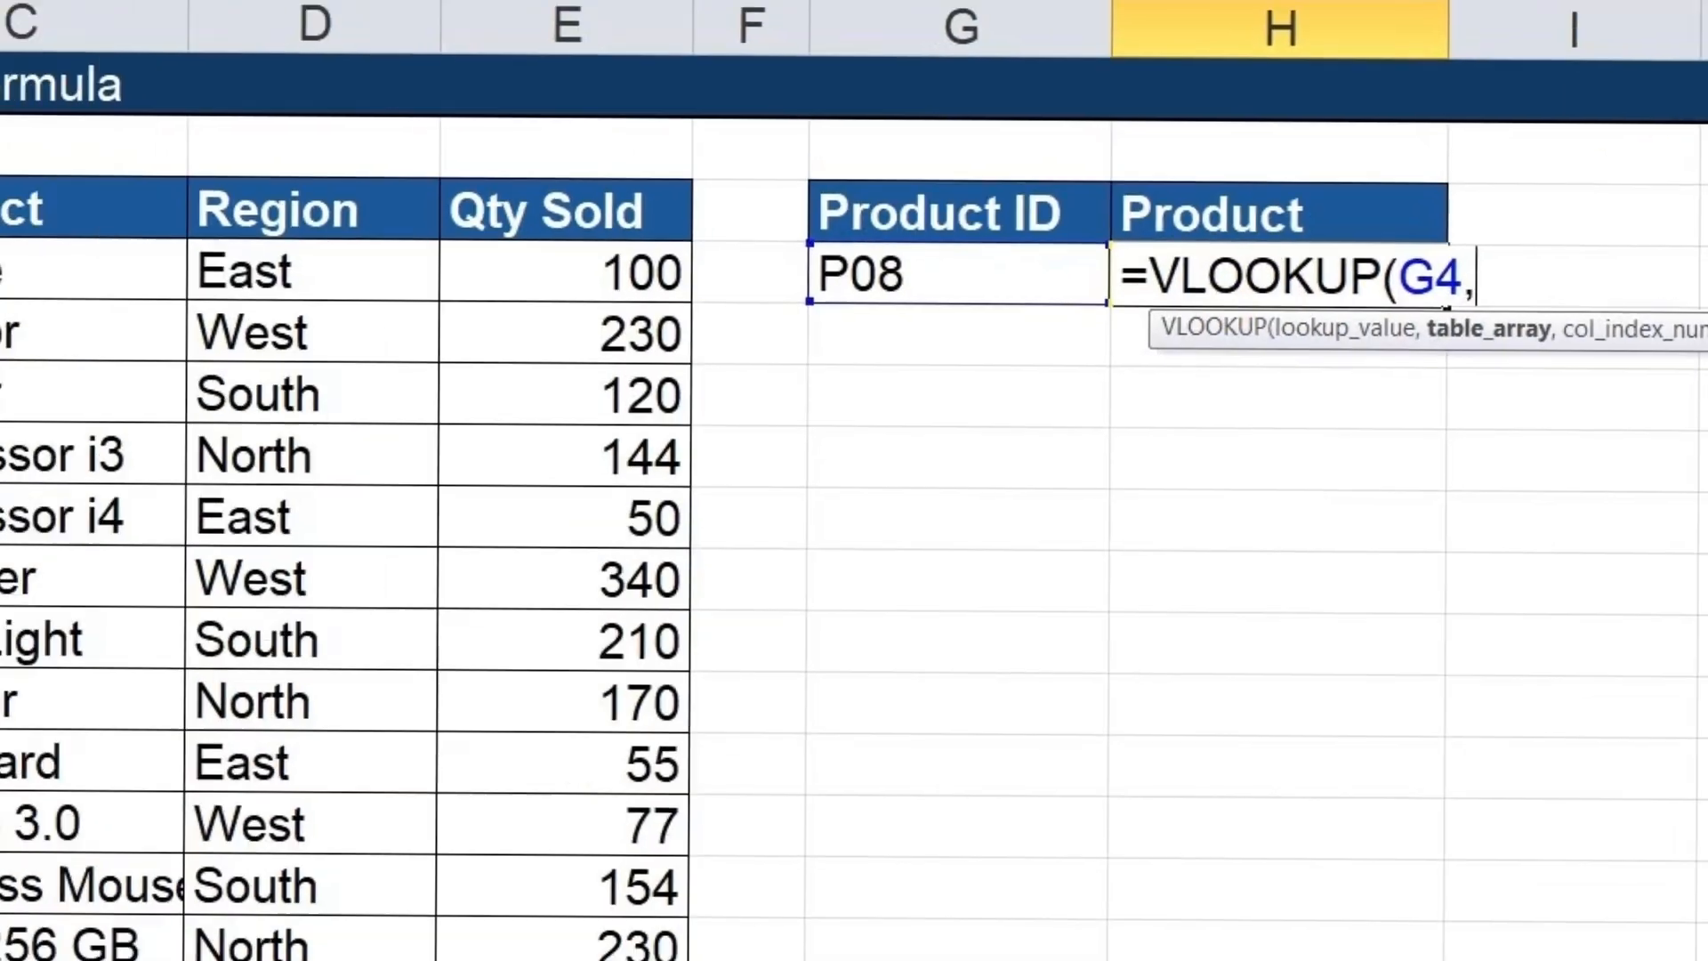
left_click(164, 230)
key("ctrl+shift+Down")
key("ctrl+shift+Right")
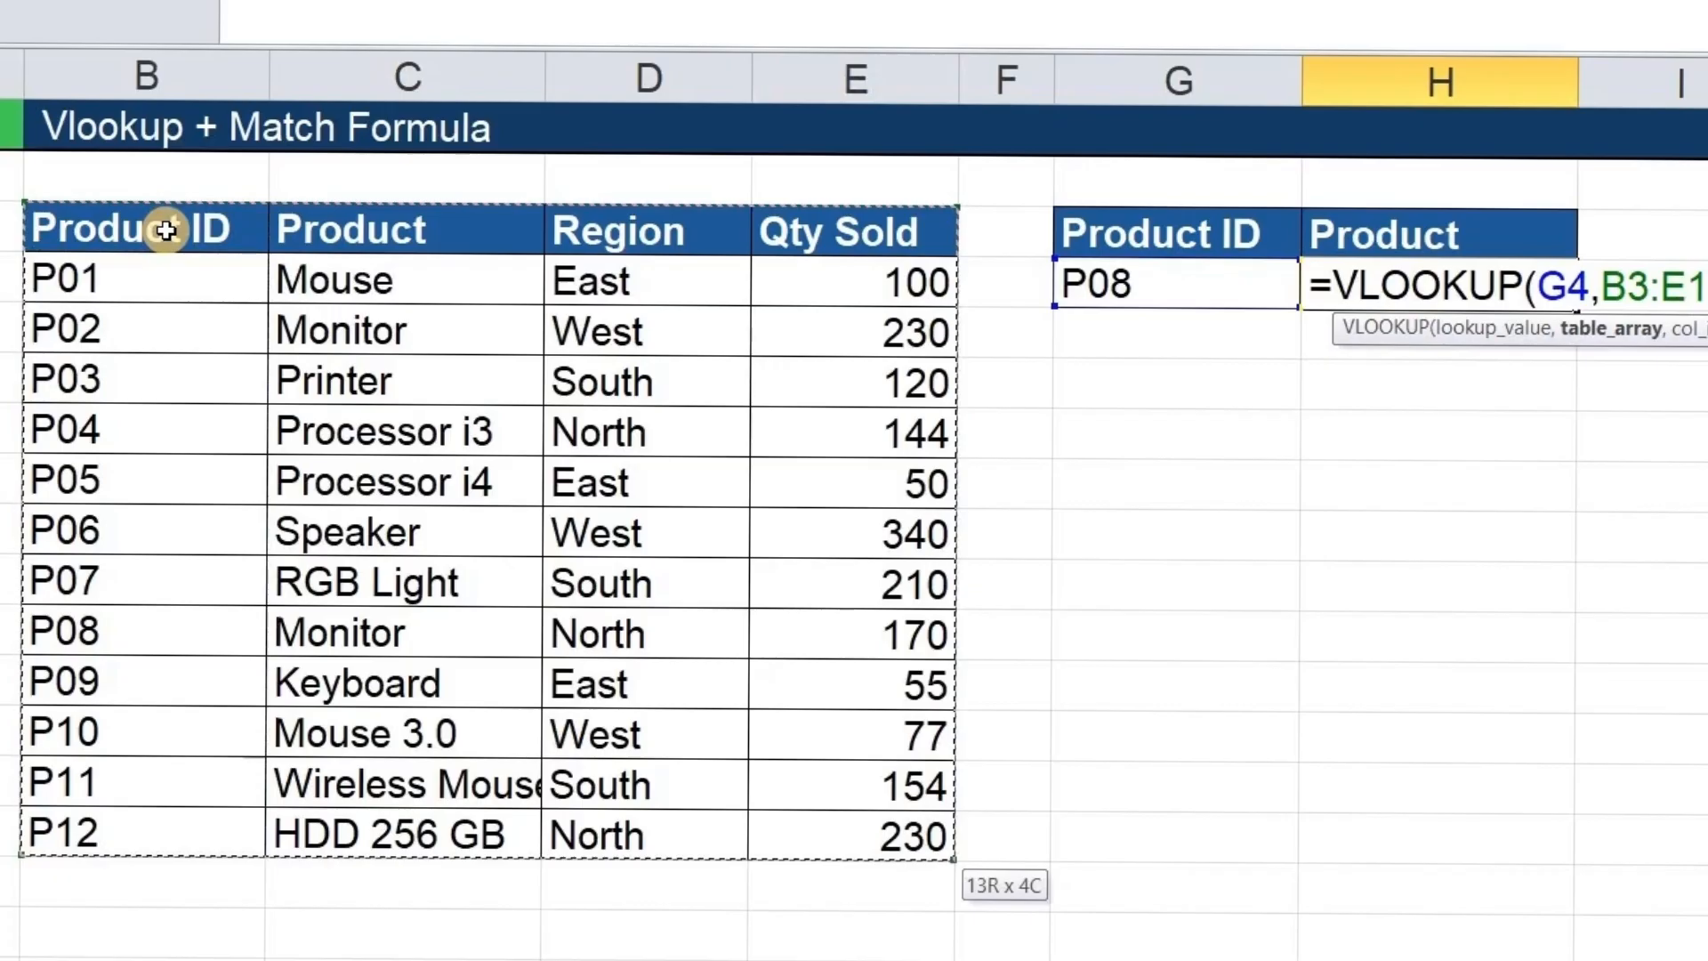
type(",")
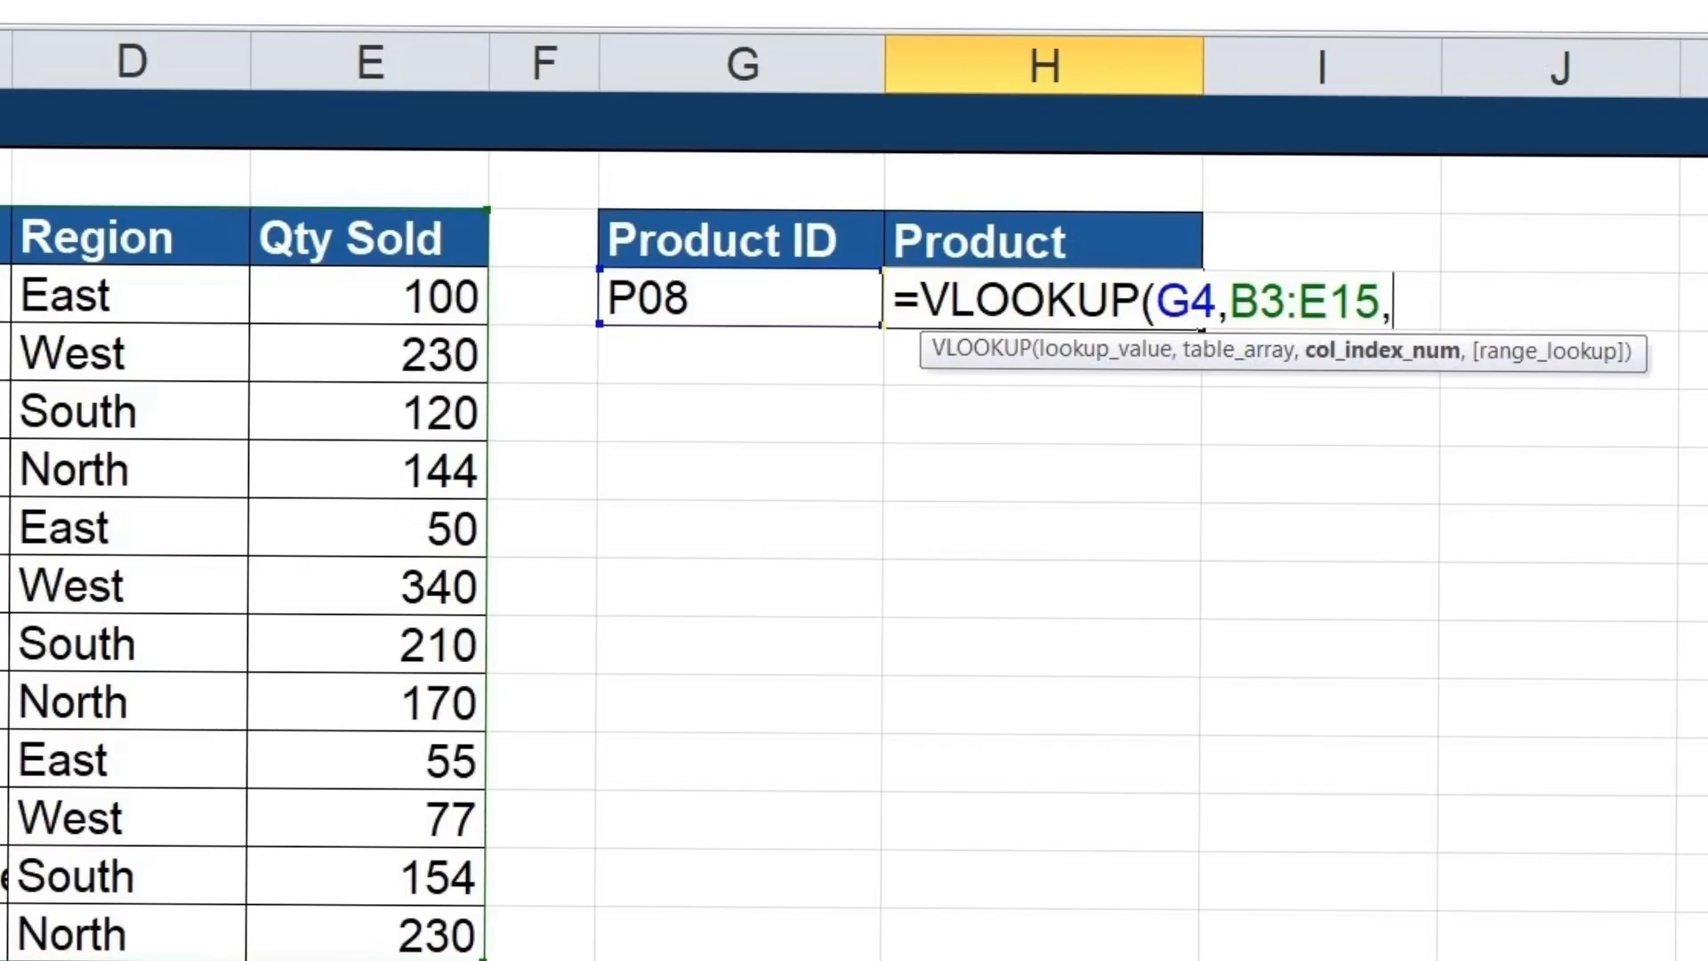
Nest a MATCH function as the column index number, with the Product header cell H3 as its lookup value.
type("ma")
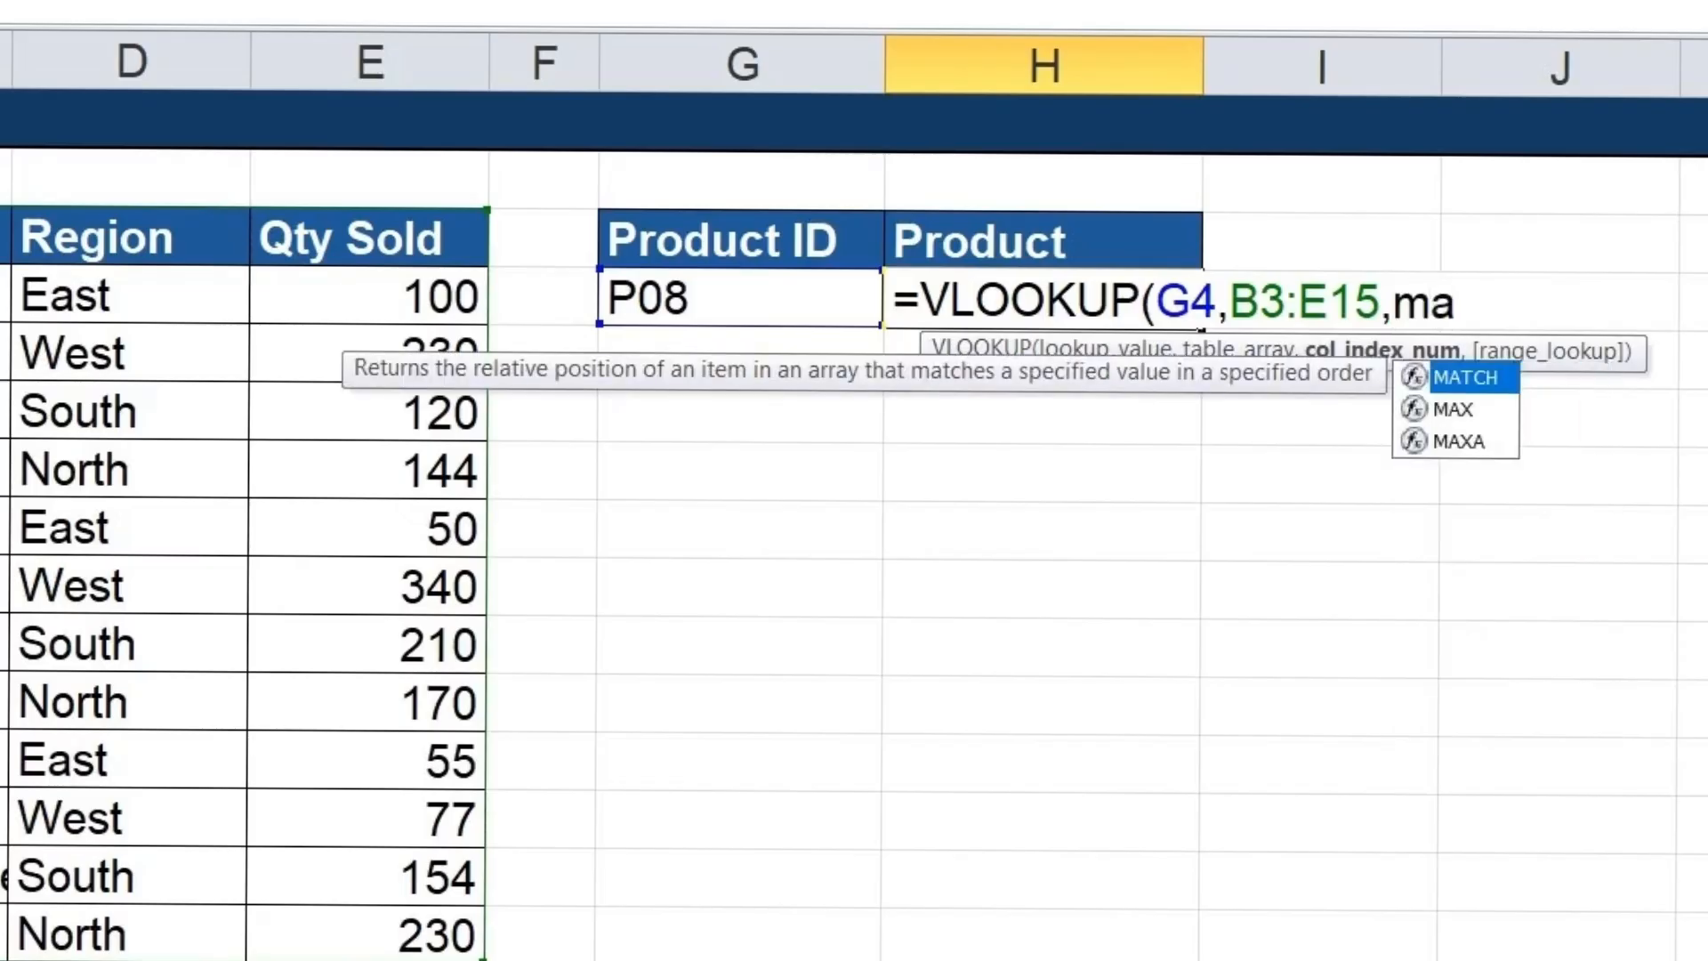
type("th")
key("BackSpace")
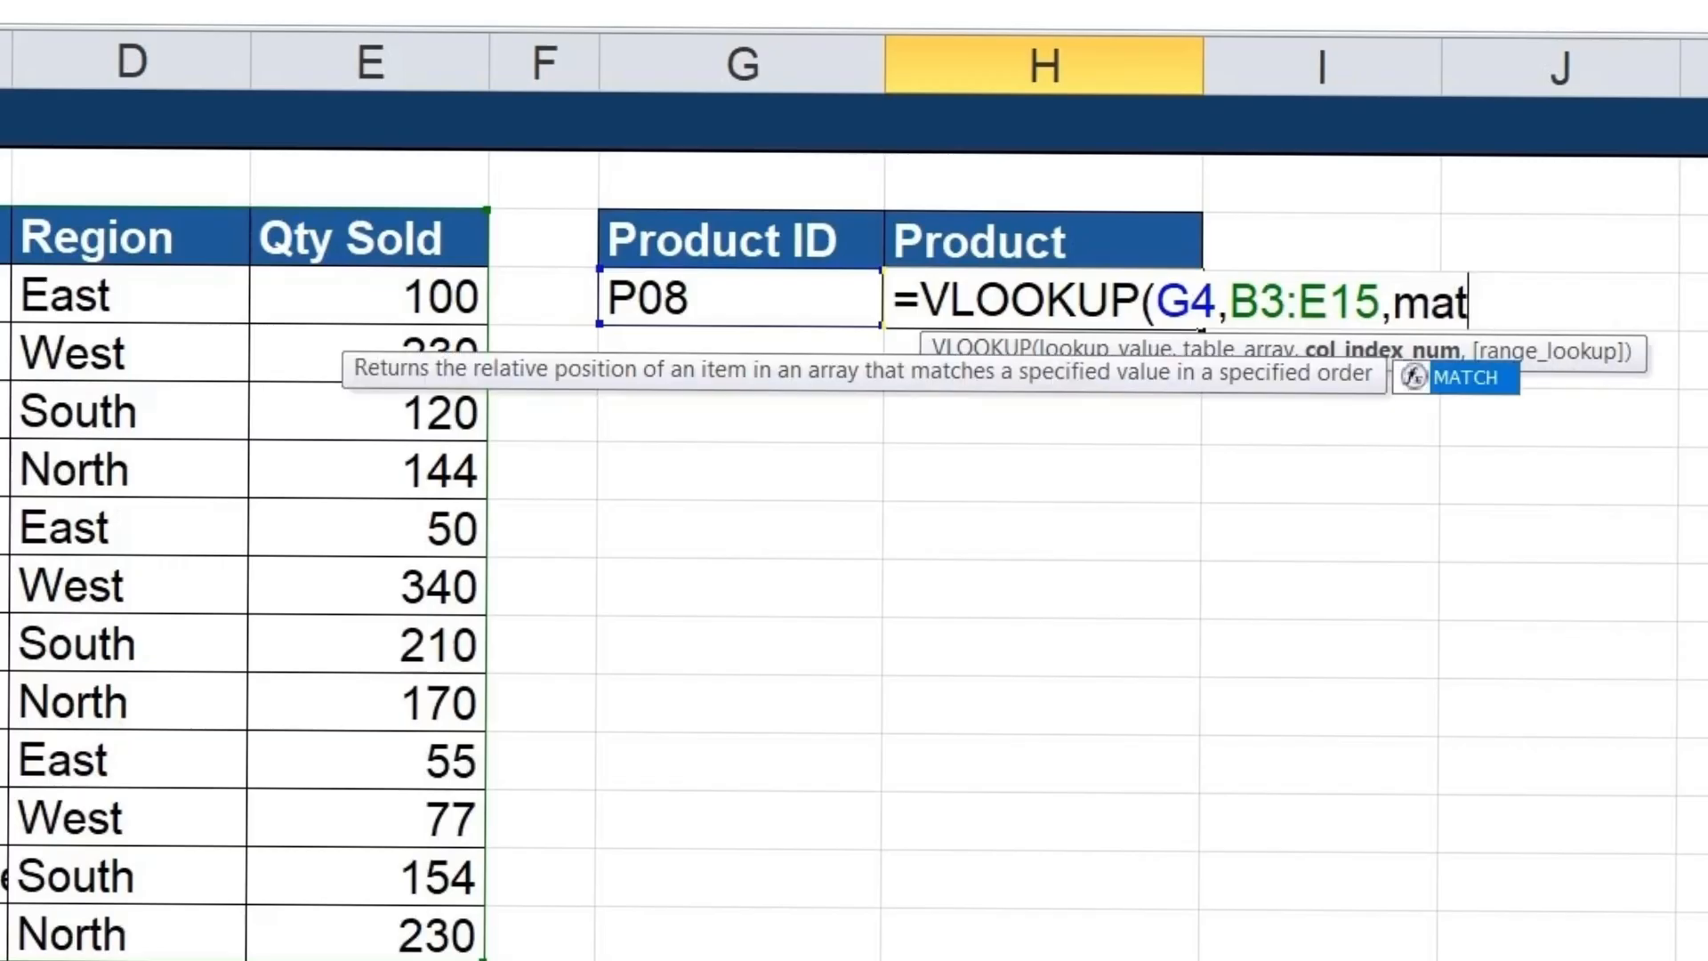
type("ch")
key("Tab")
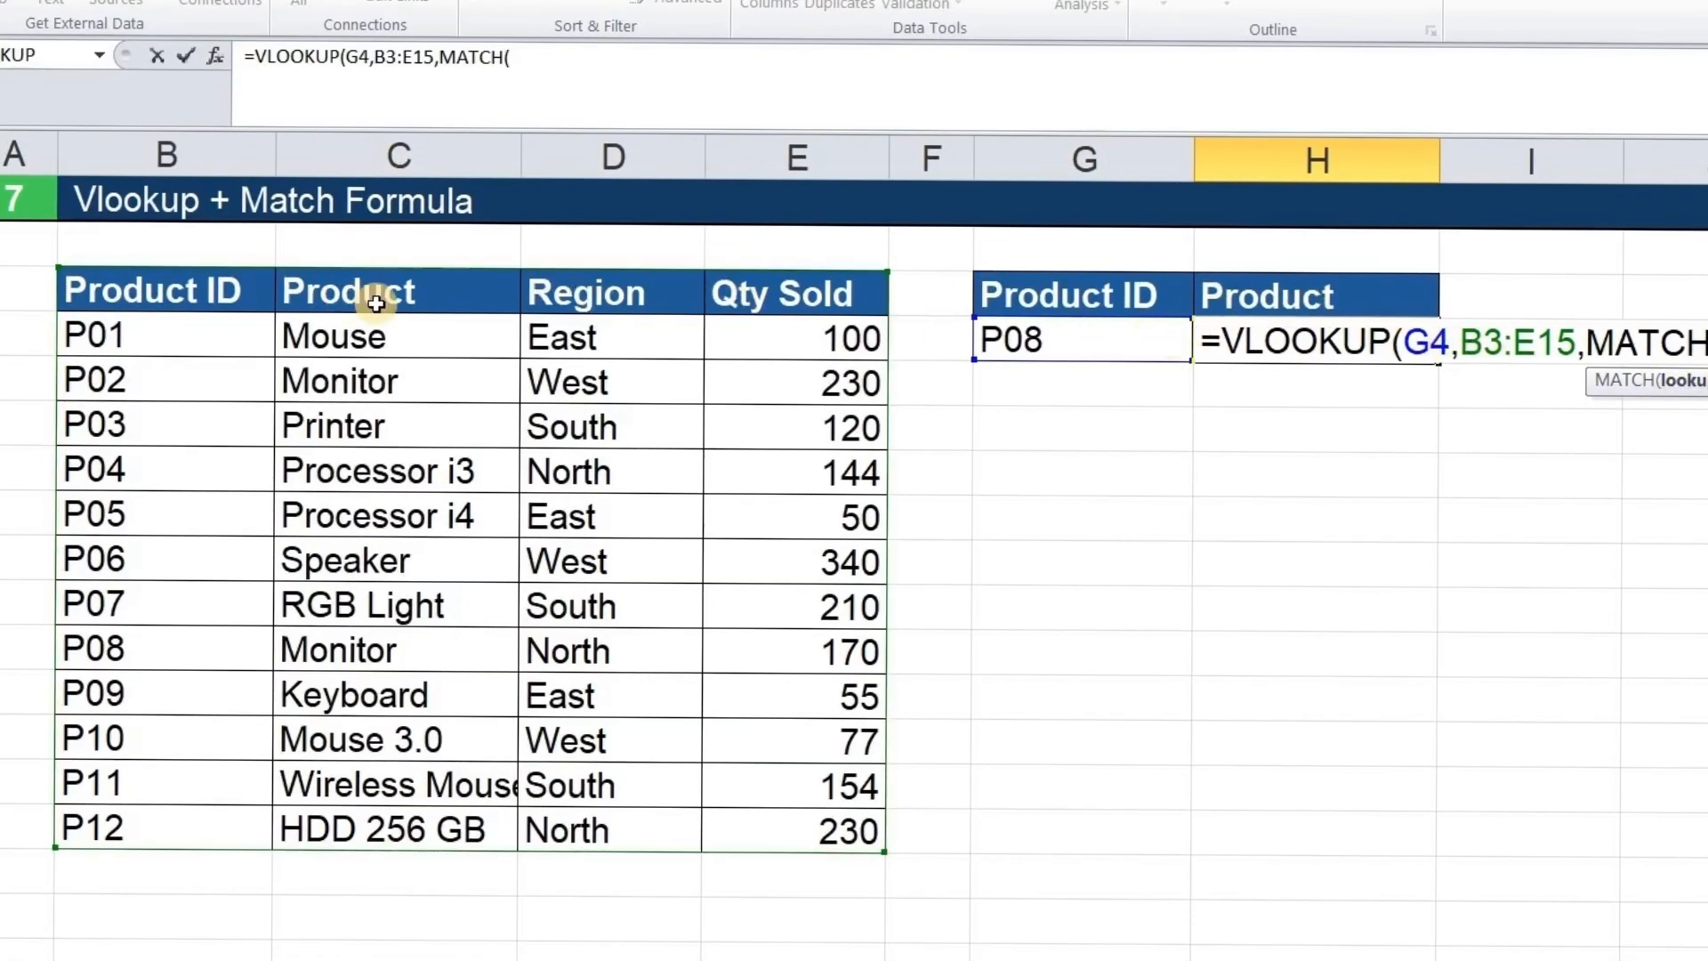
left_click(1298, 294)
type(",")
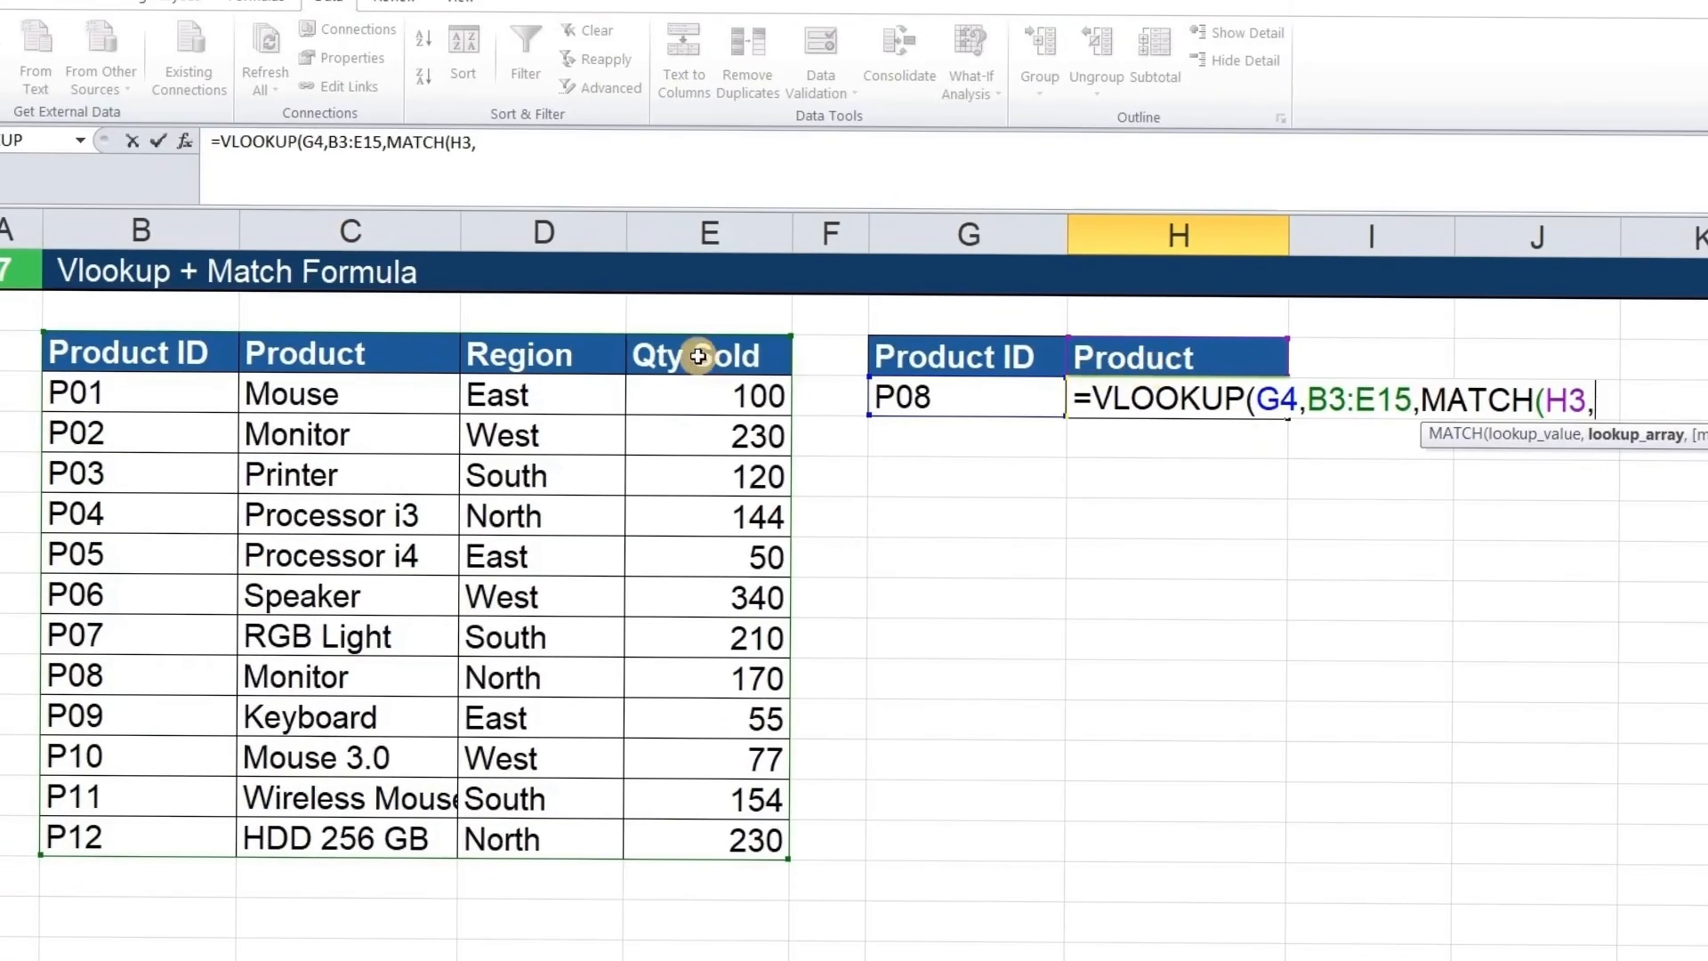
Complete the MATCH with header row B3:E3 and match type 0, and finish the VLOOKUP with range lookup 0.
left_click(148, 352)
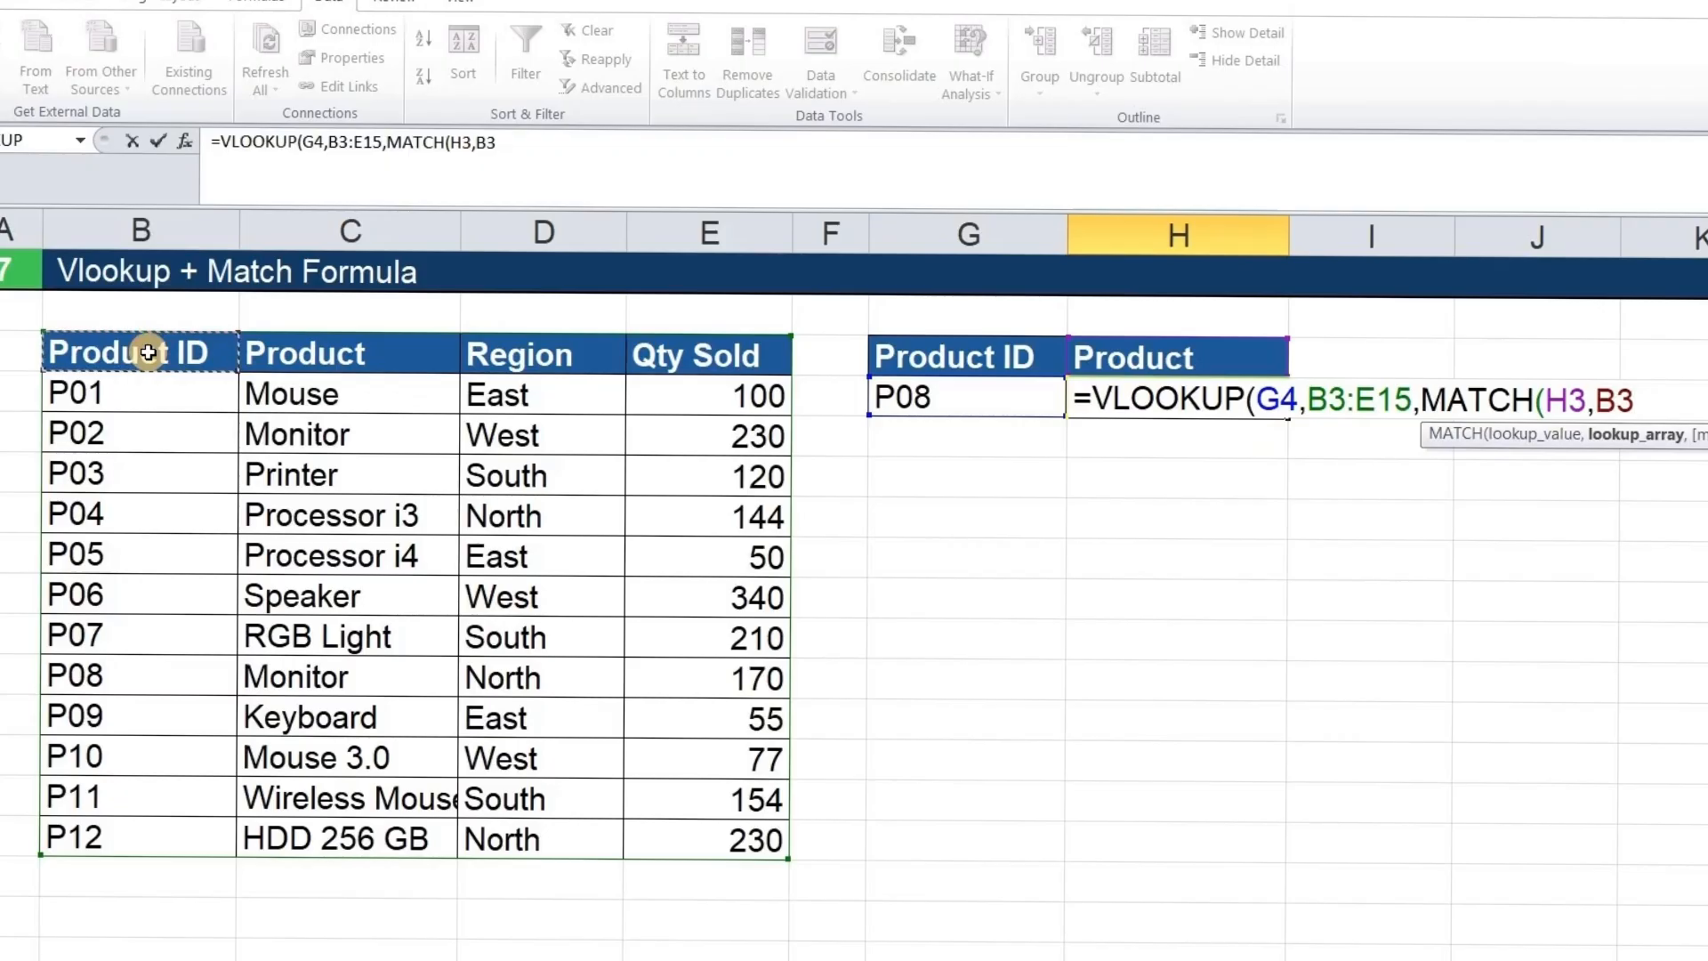
key("ctrl+shift+Right")
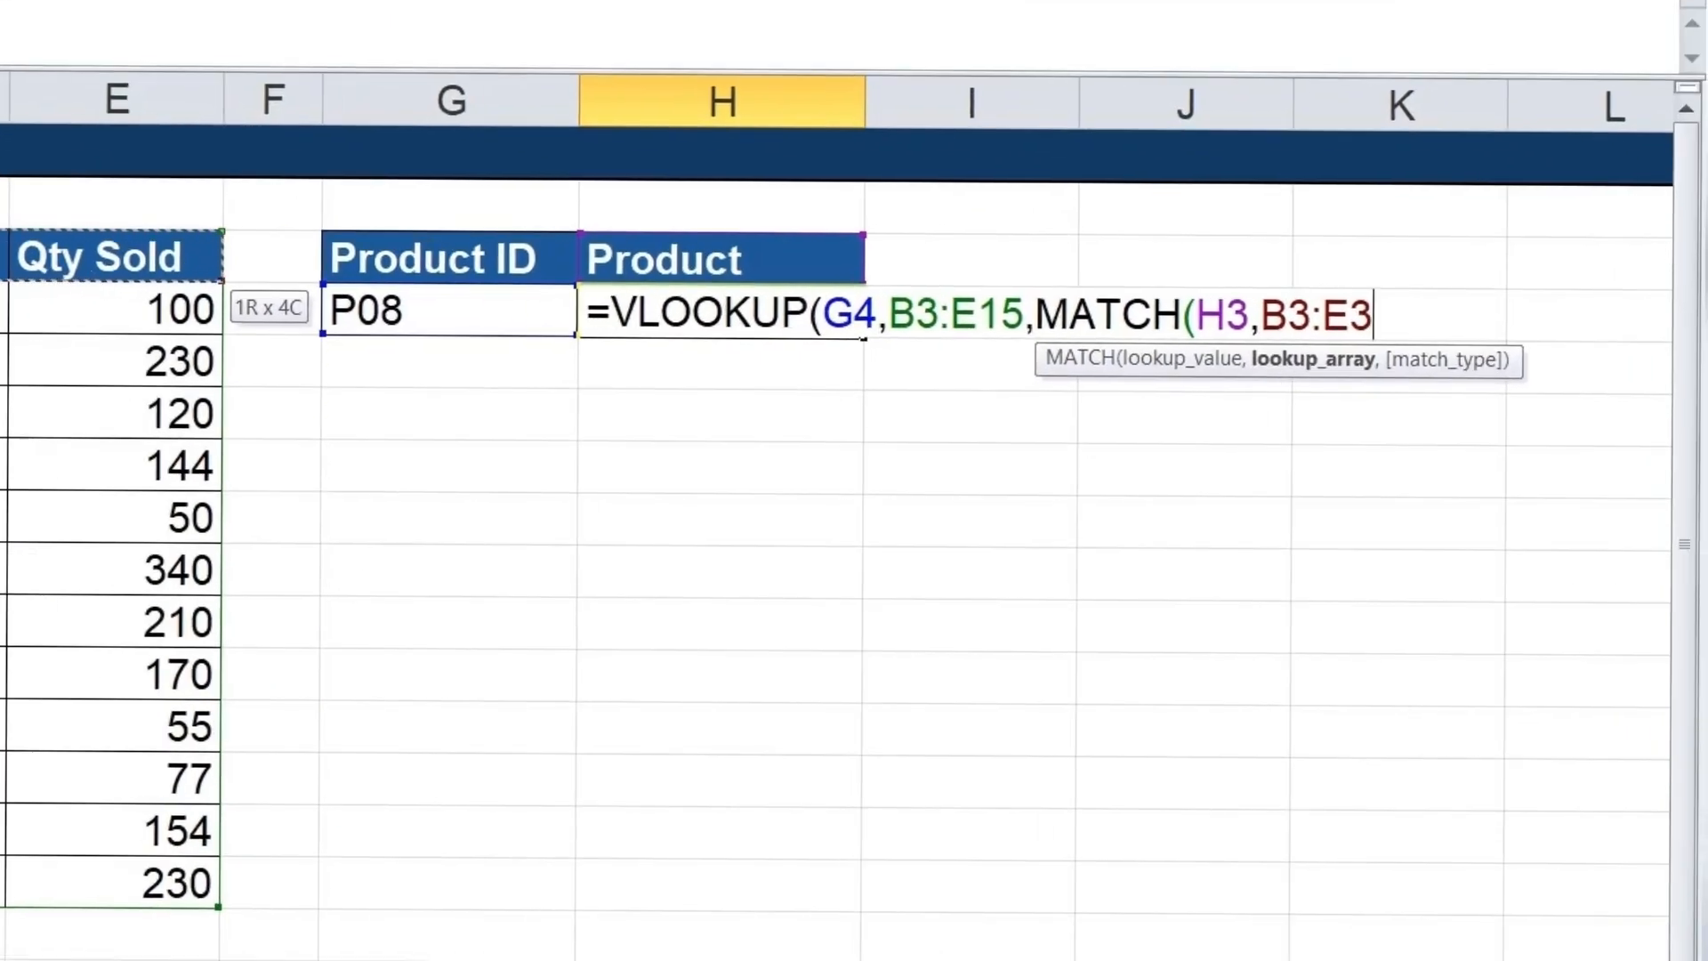
type(",")
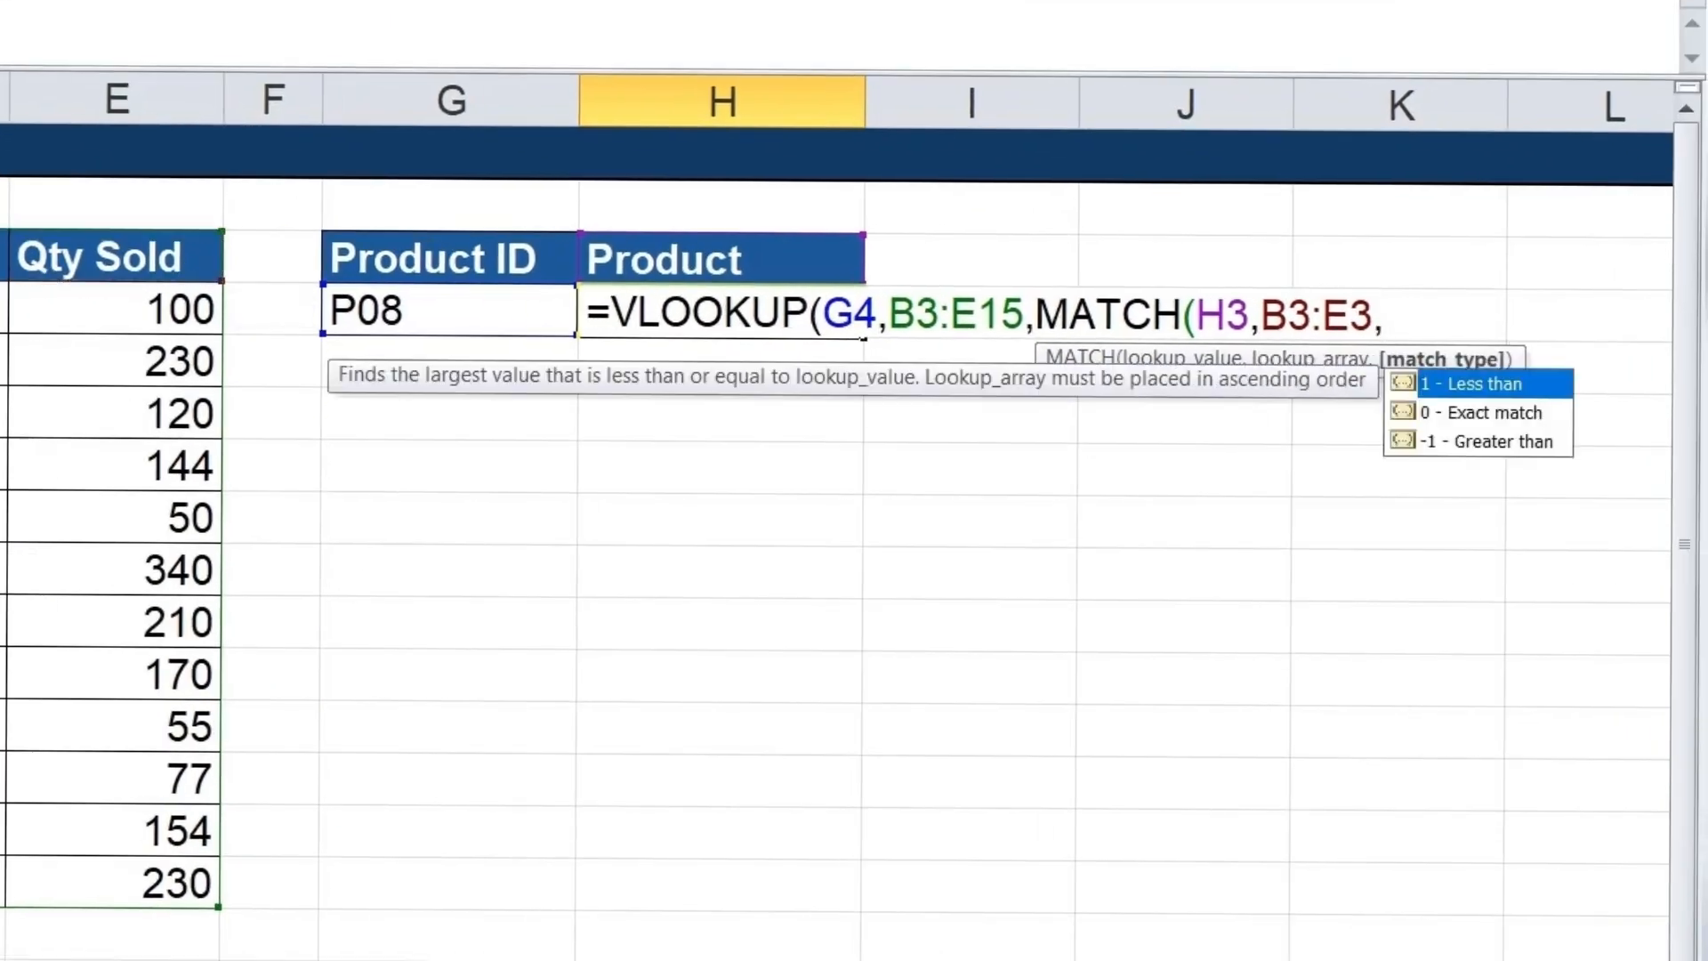
type("0)")
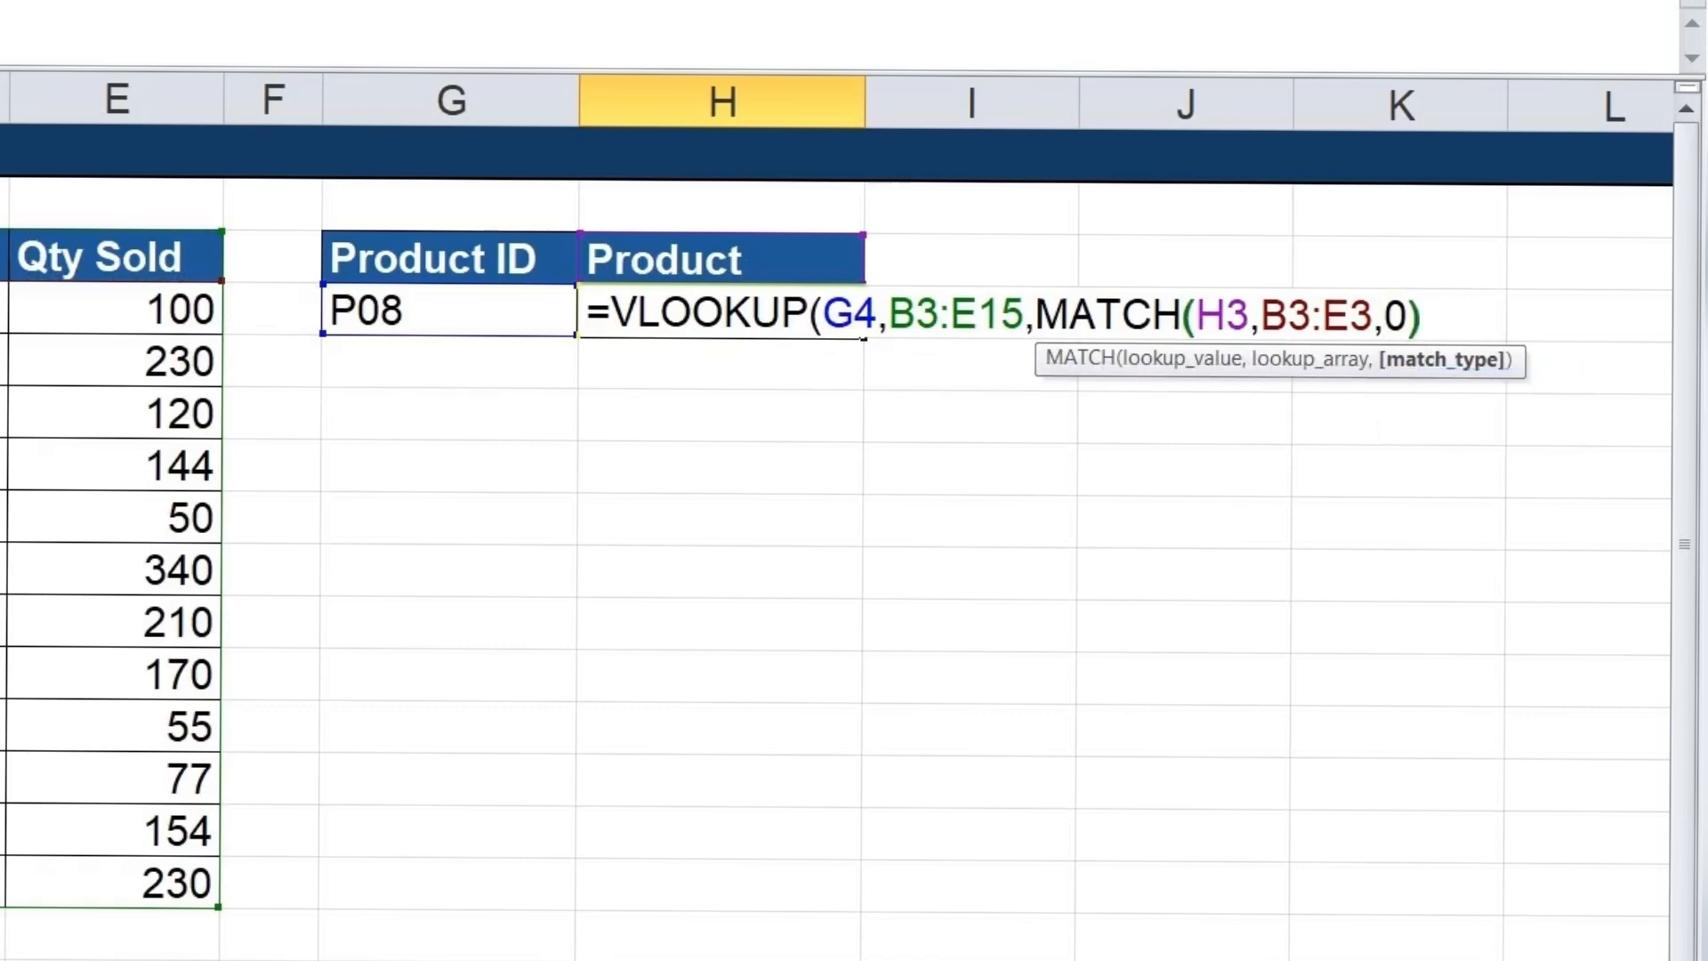
type(",0")
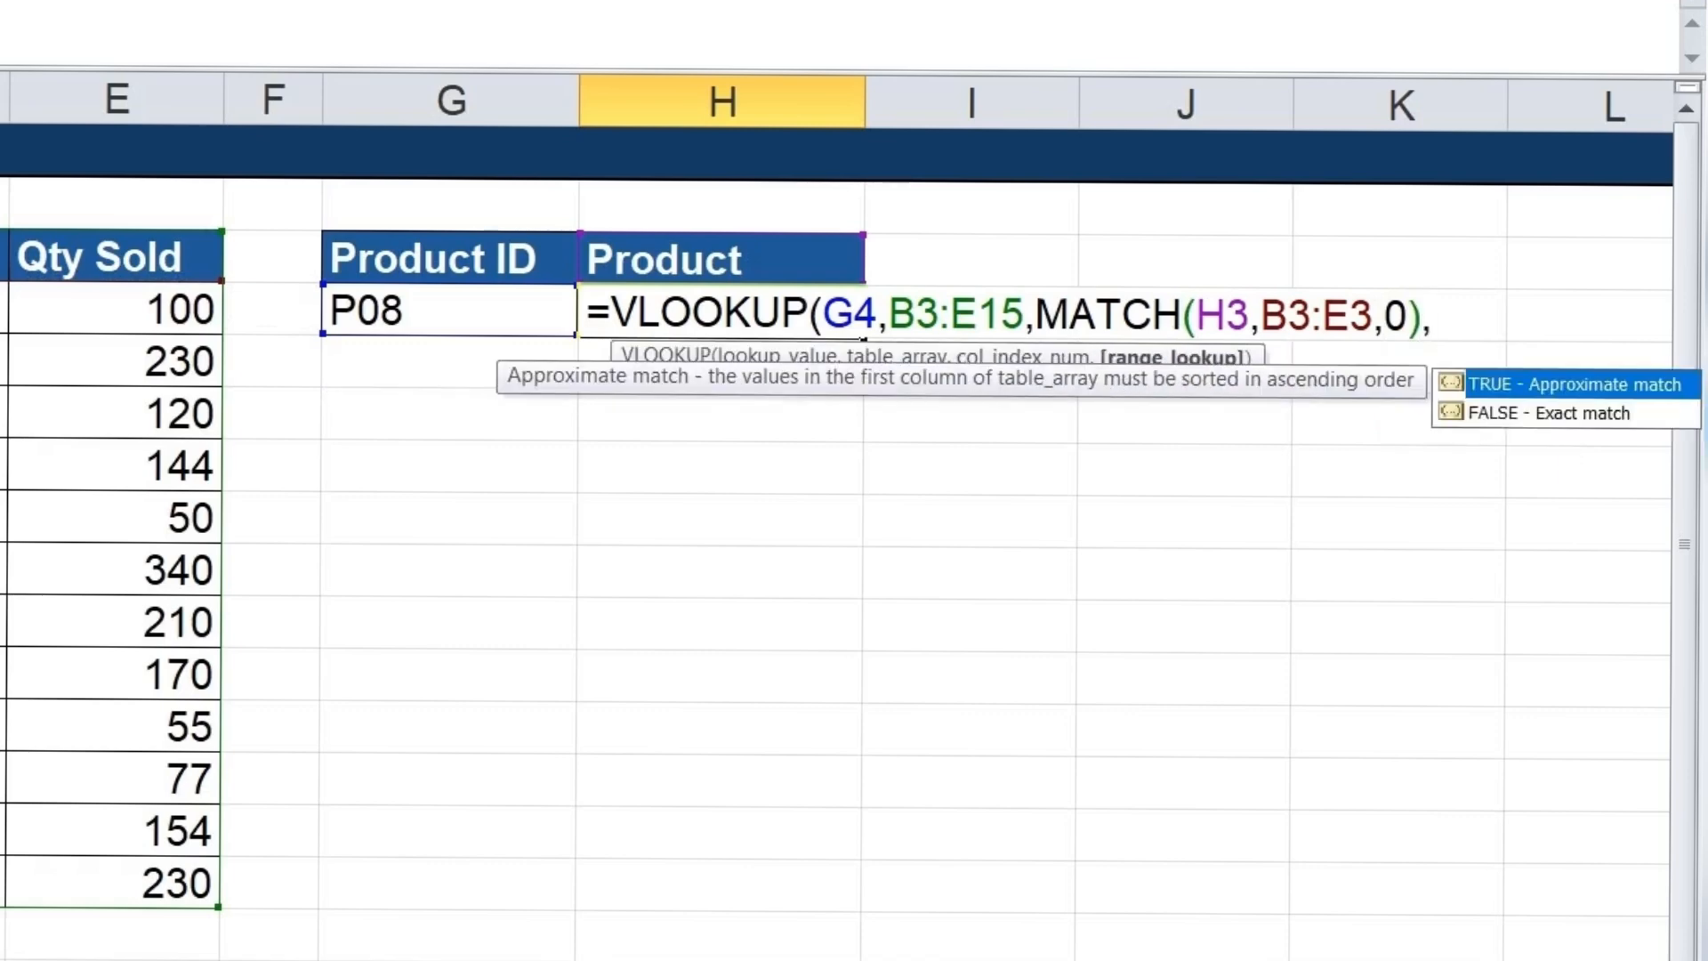
type(")")
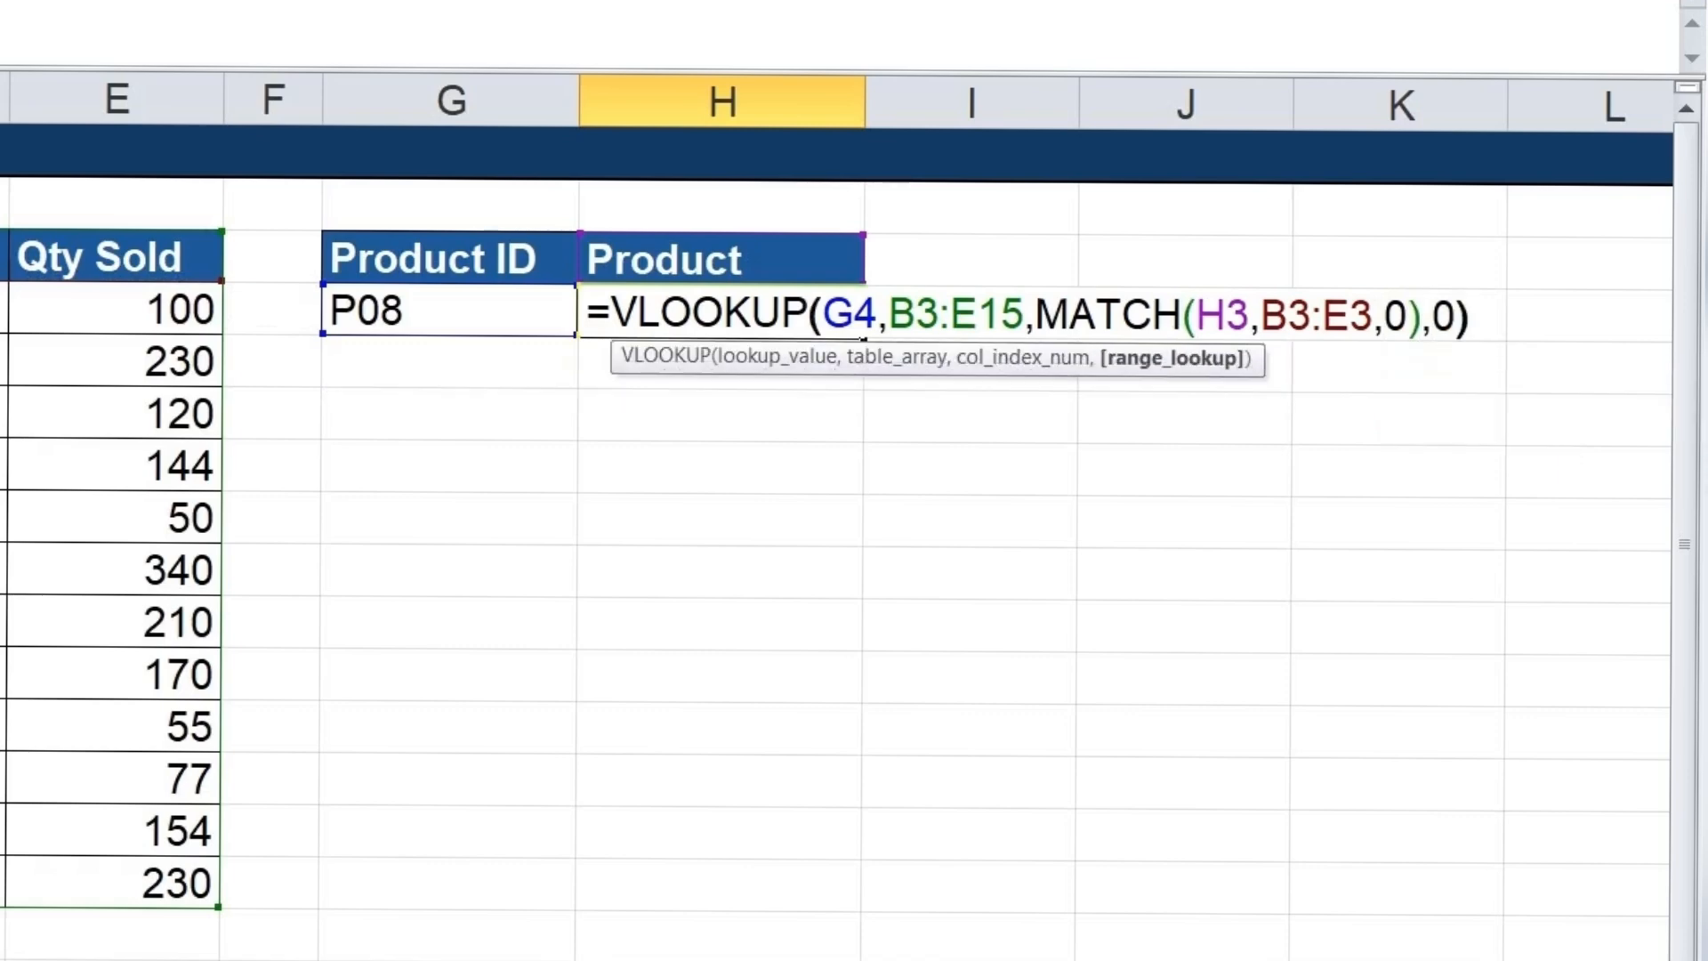
key("Return")
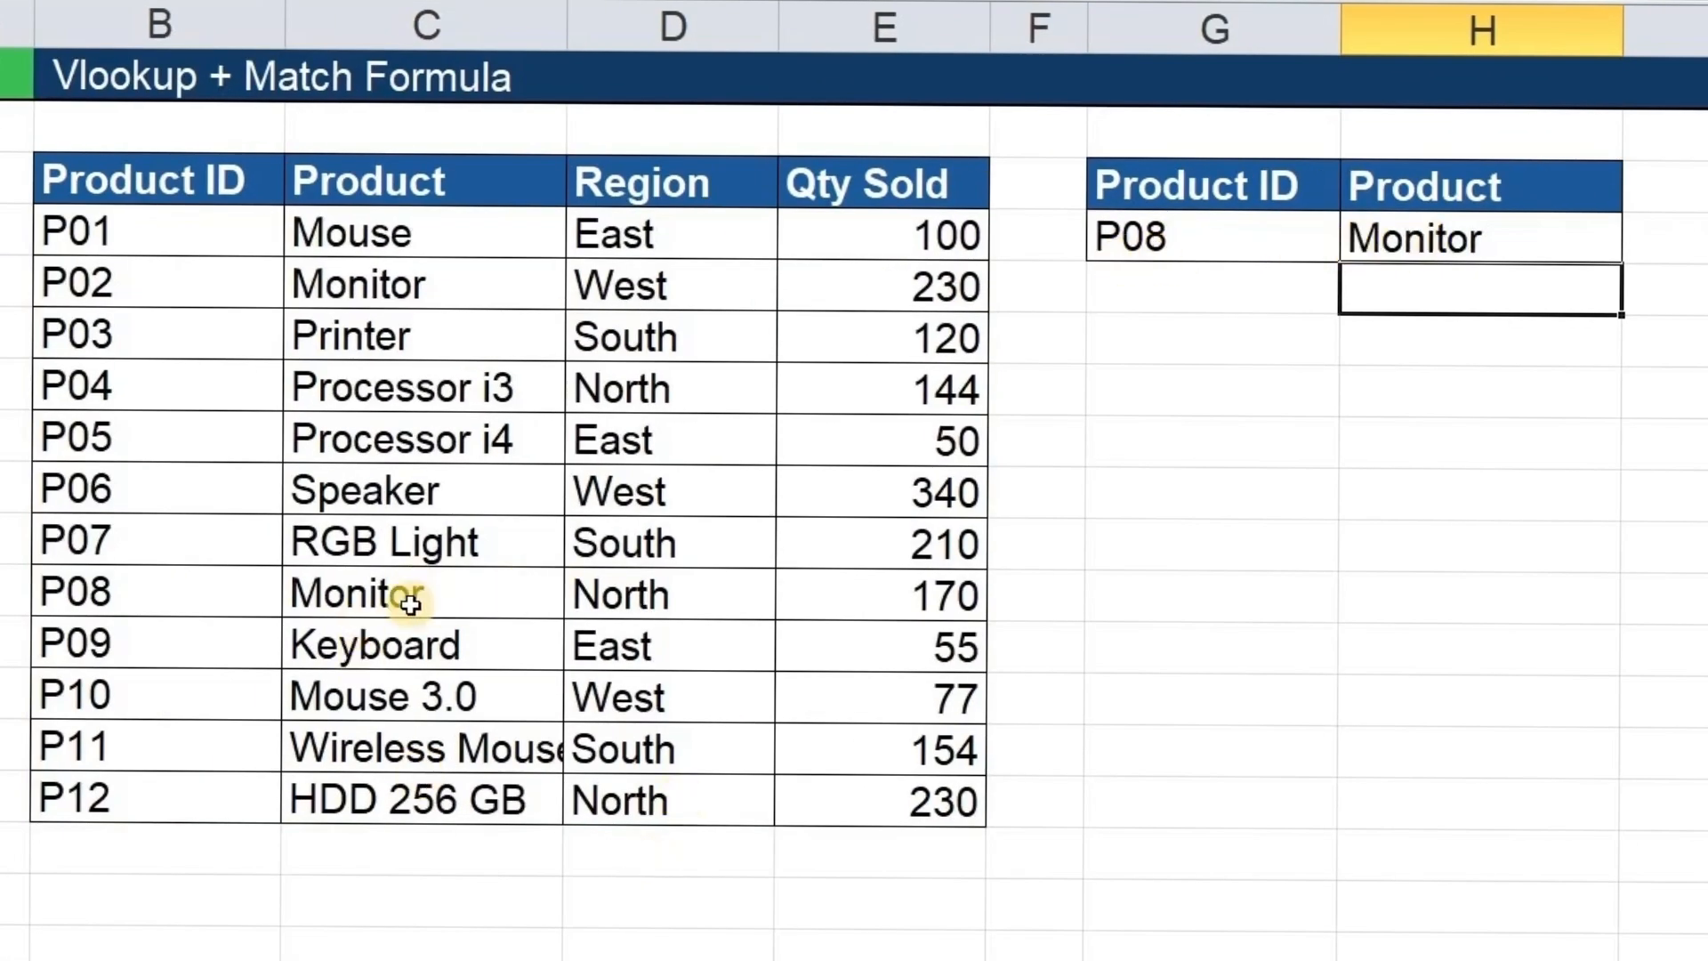
Test the VLOOKUP and MATCH formula by setting the Product ID in G4 to p07.
left_click(1208, 224)
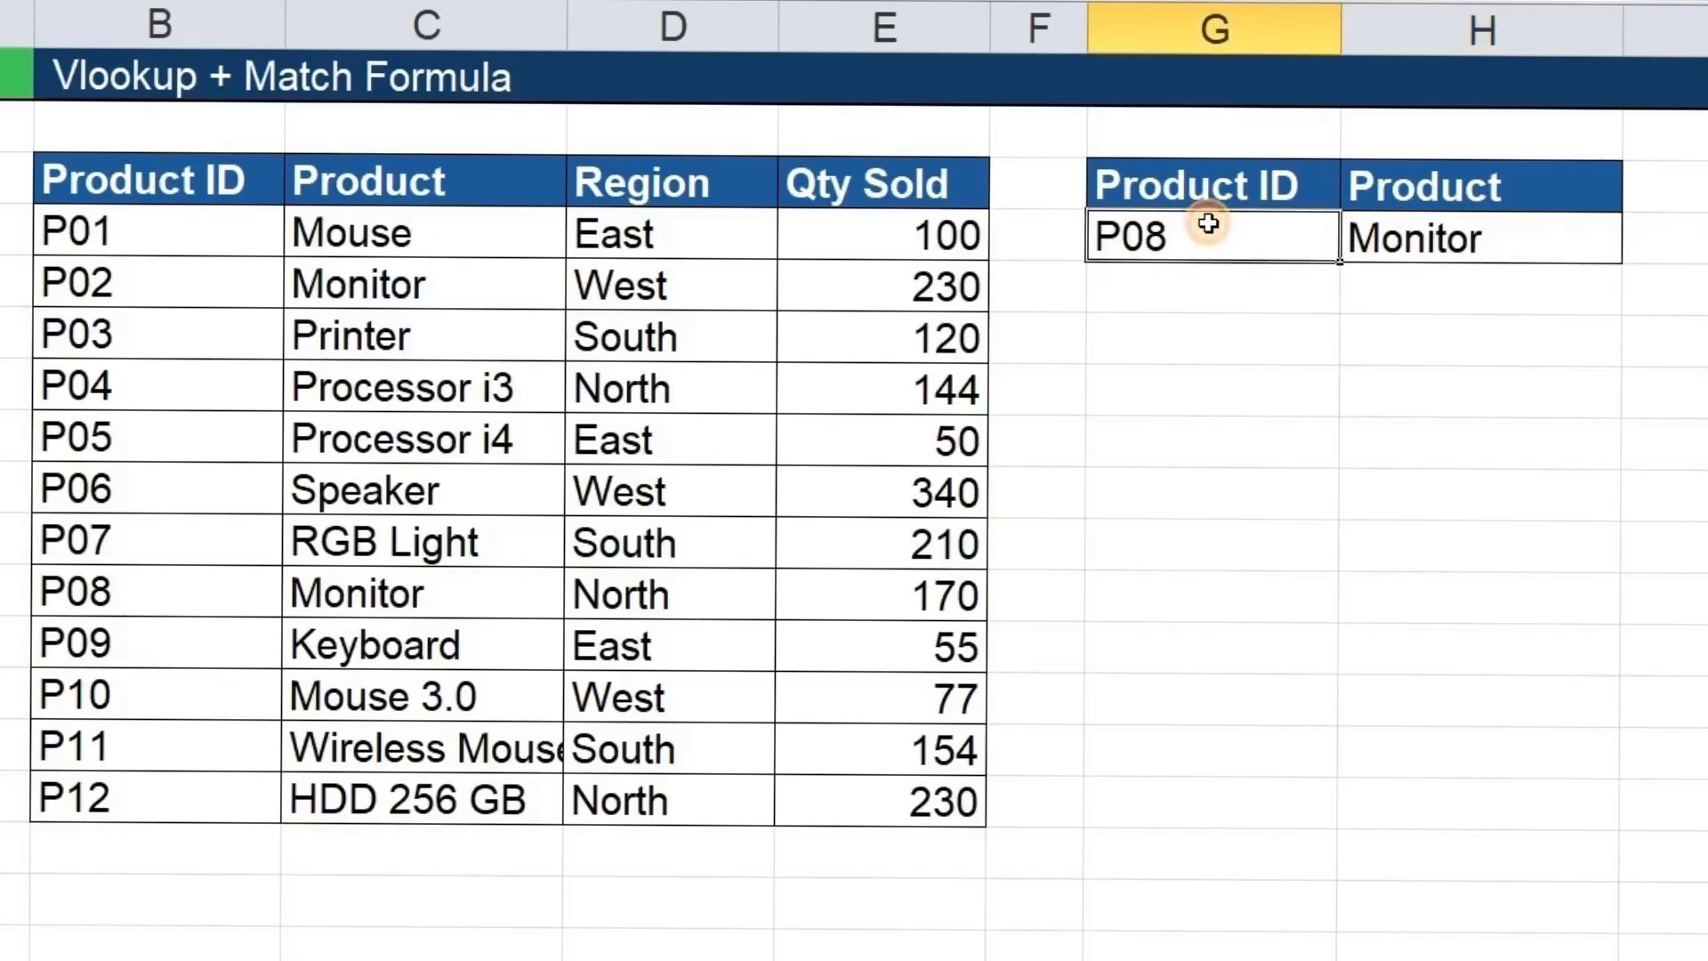
type("p07")
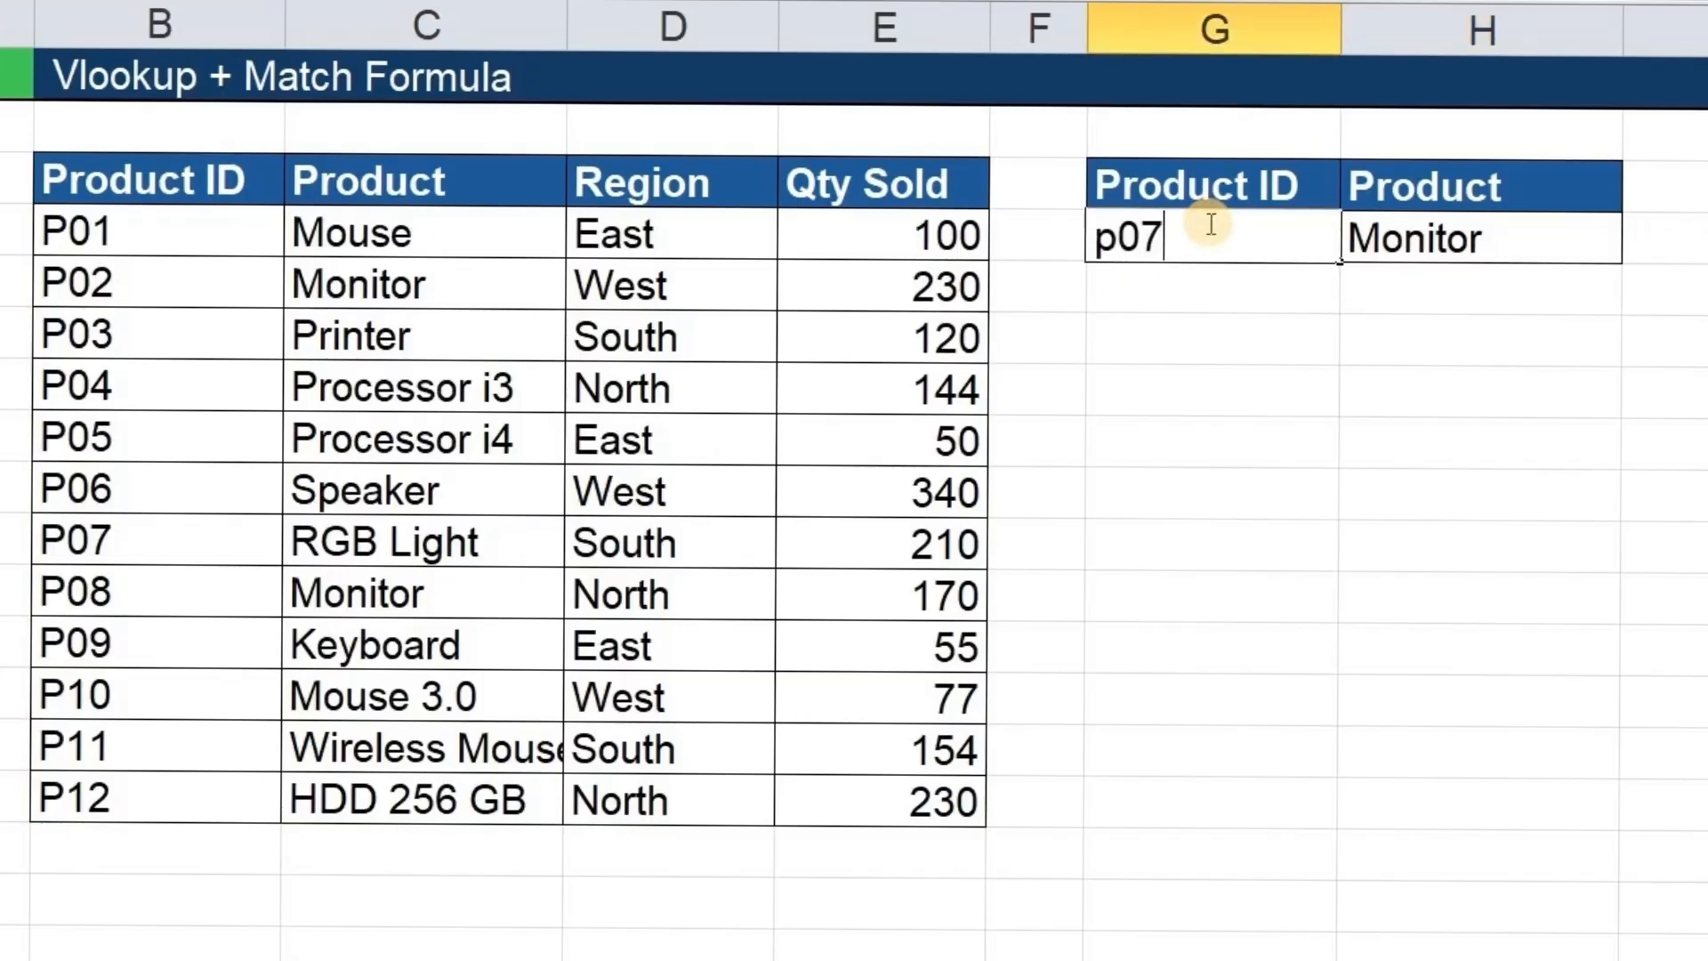
key("Return")
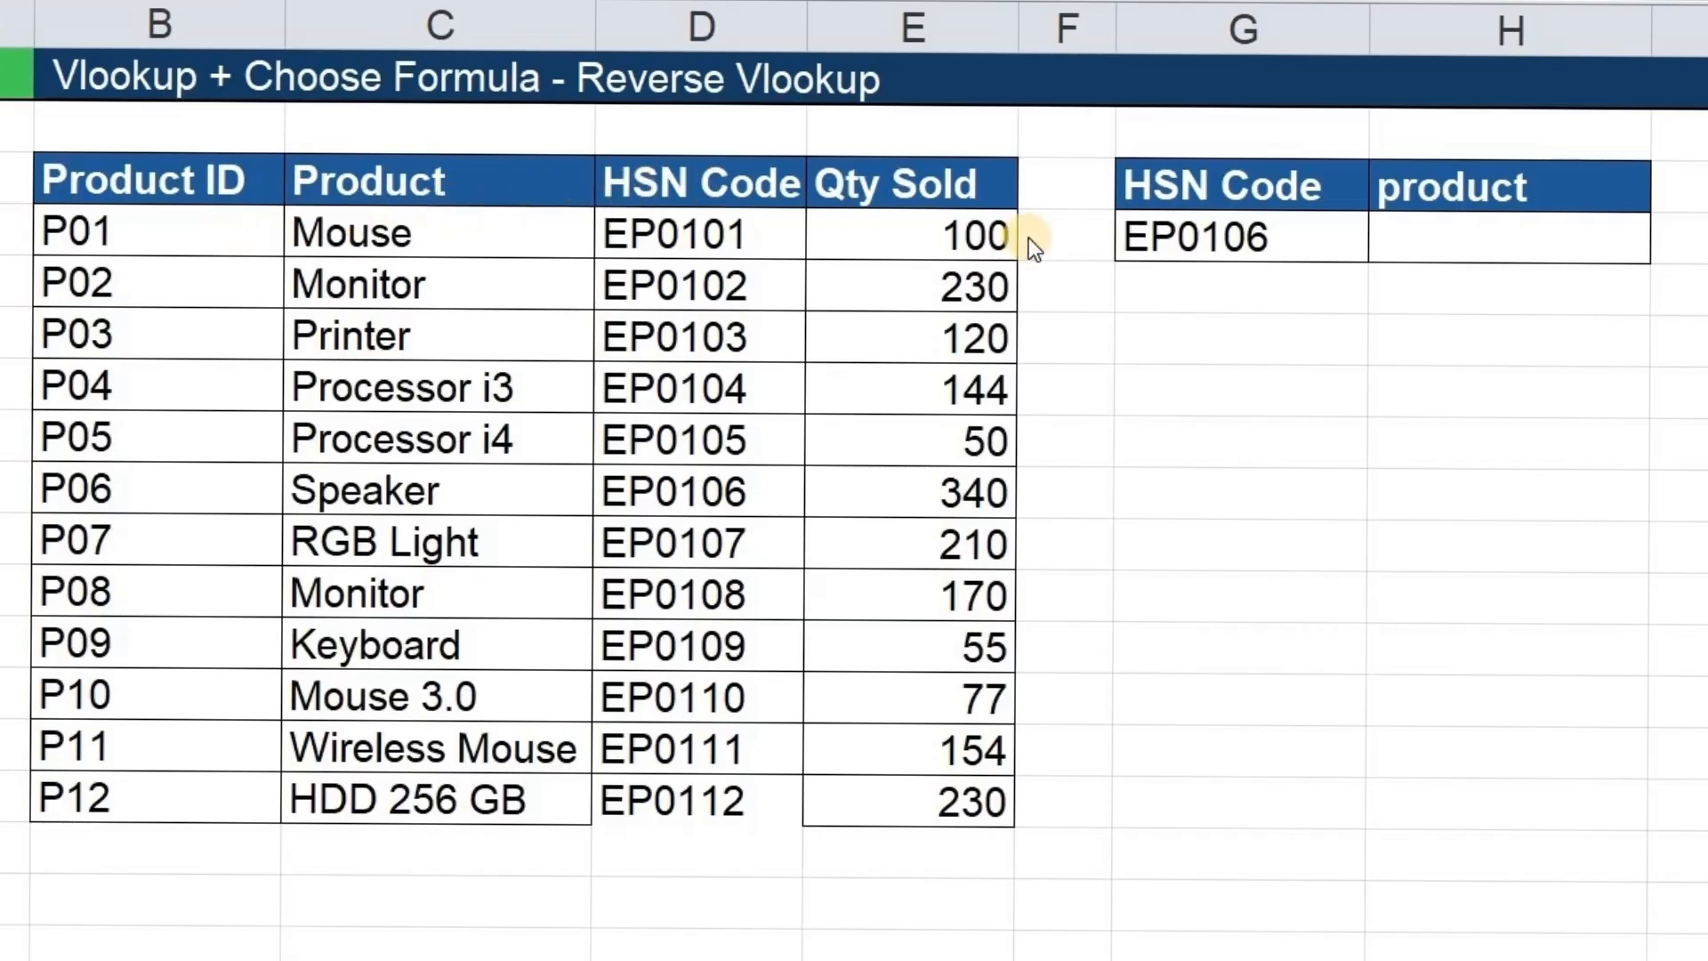
On the Vlookup 8 sheet, begin a VLOOKUP in H4 with the HSN Code cell G4 as lookup value.
left_click(1474, 237)
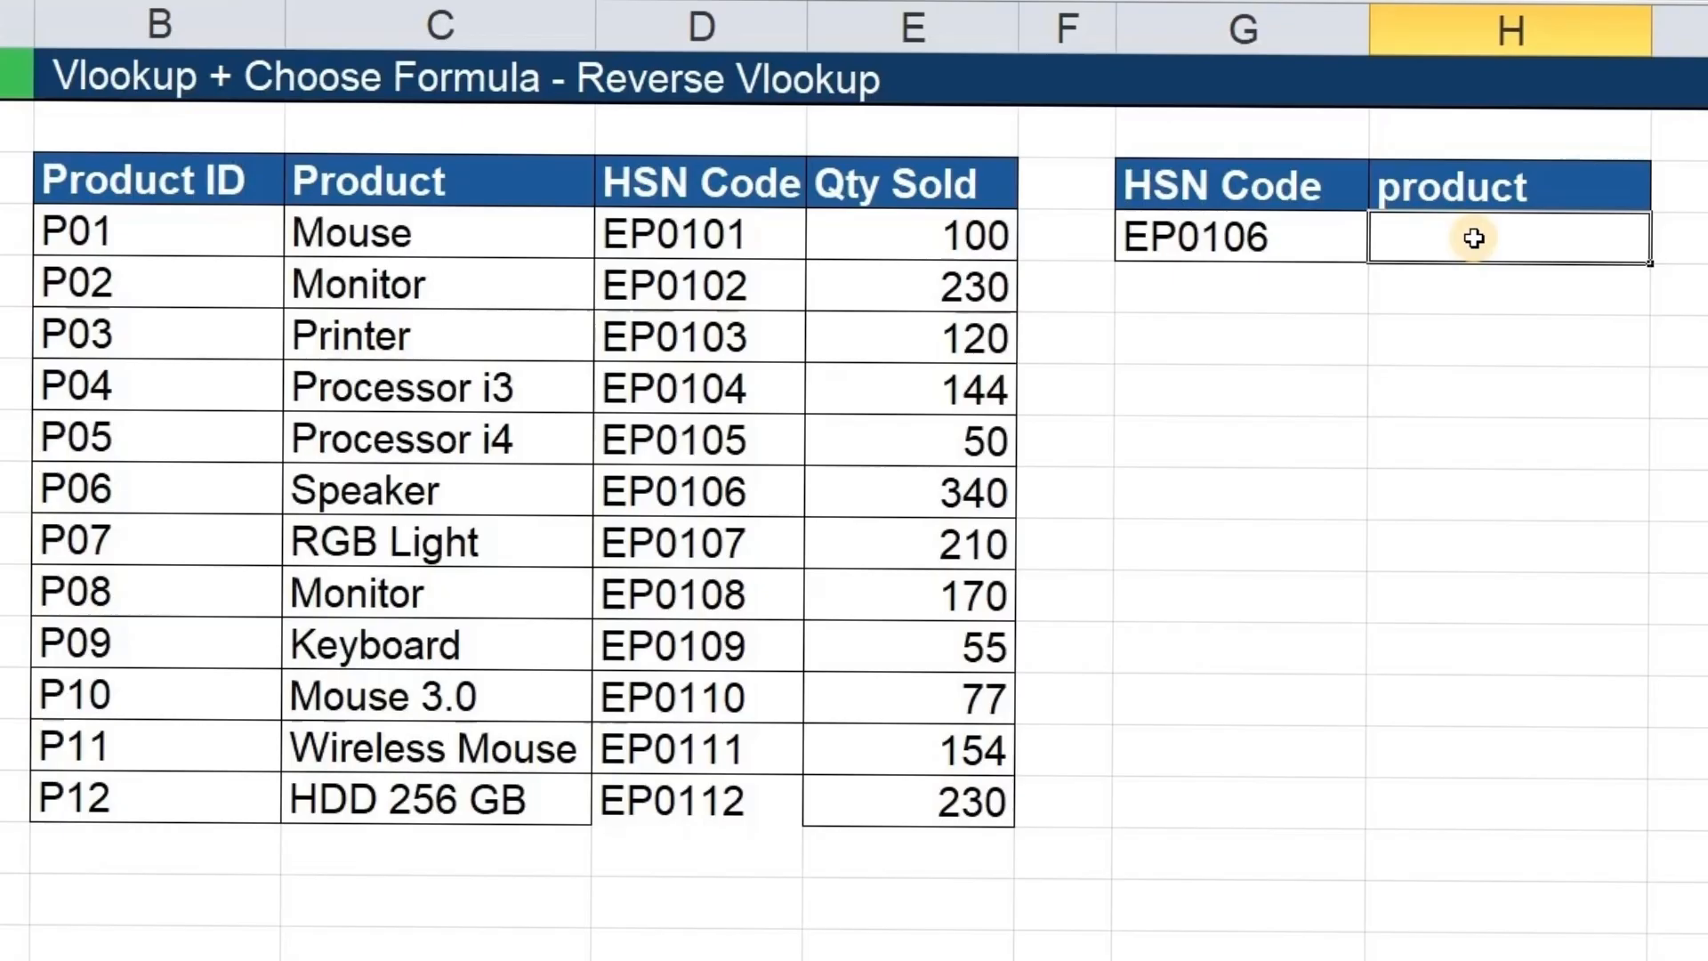
type("=")
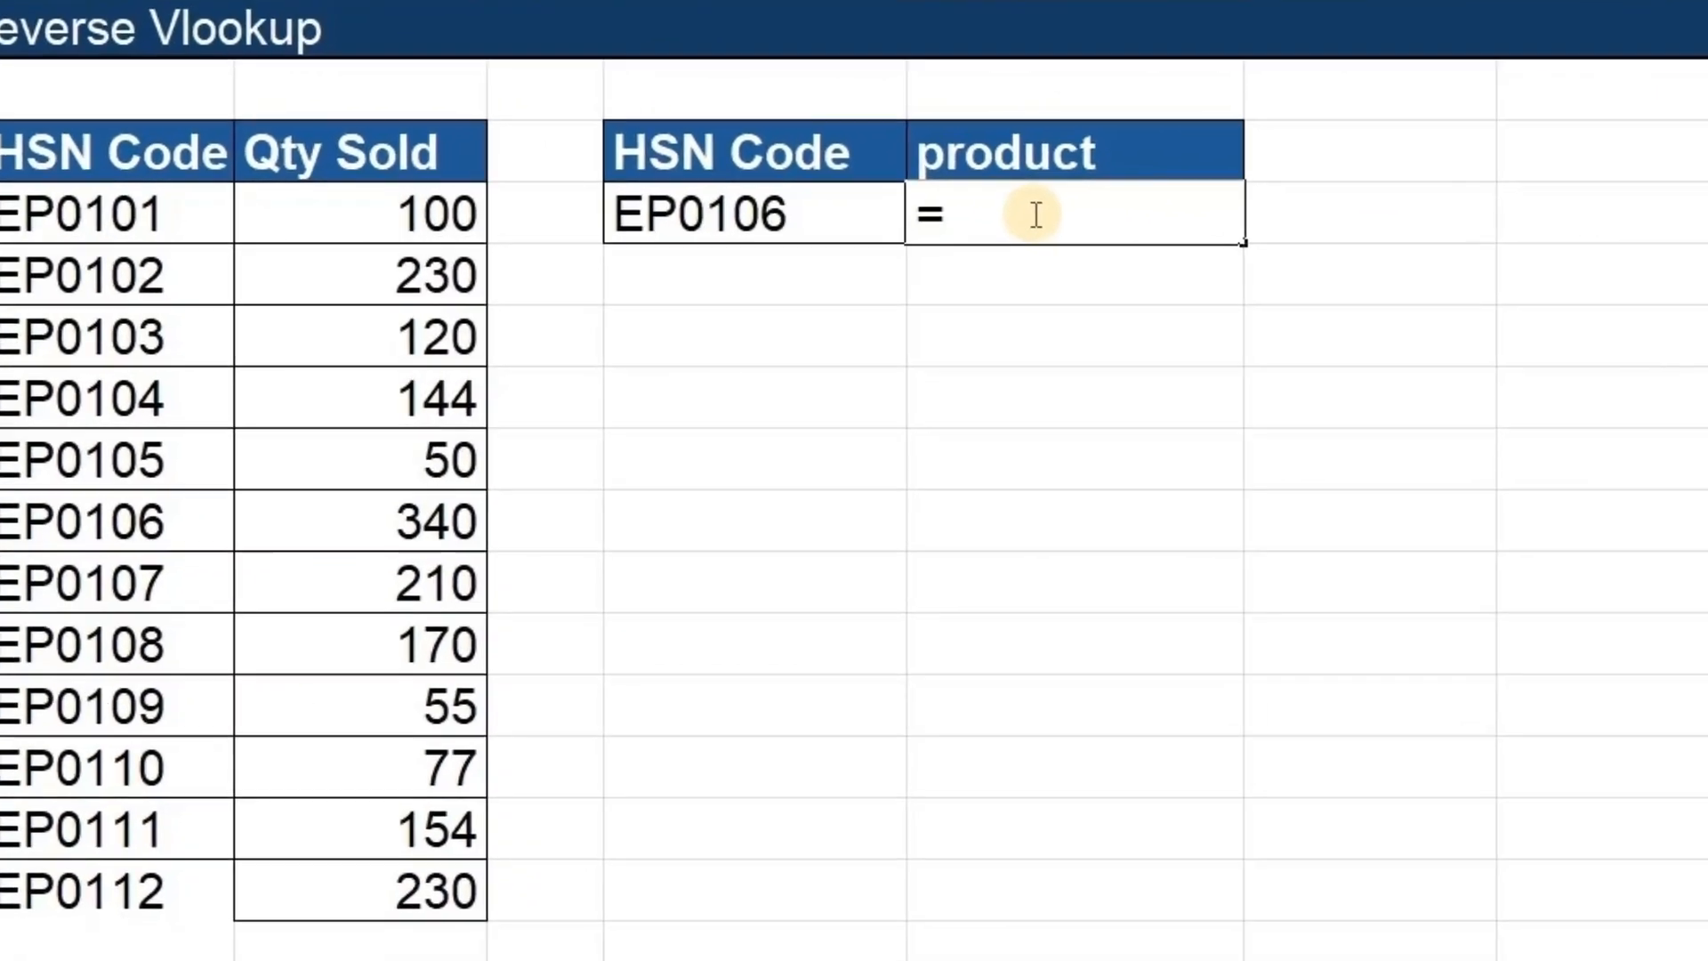
type("vloo")
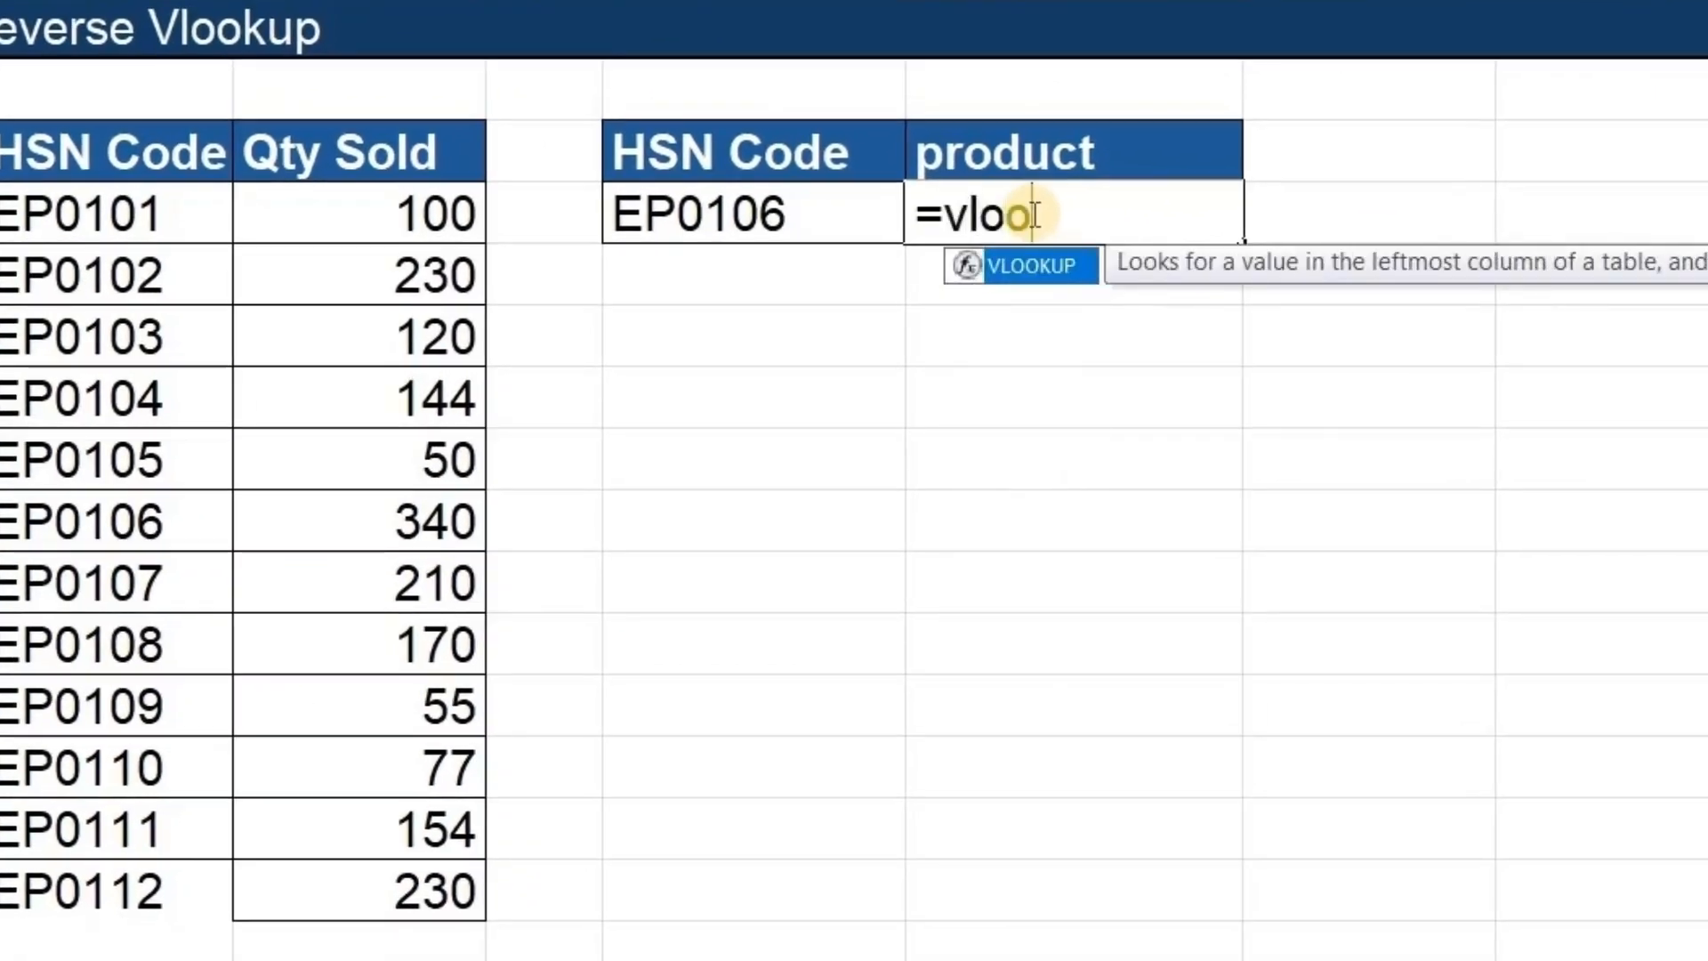
key("Tab")
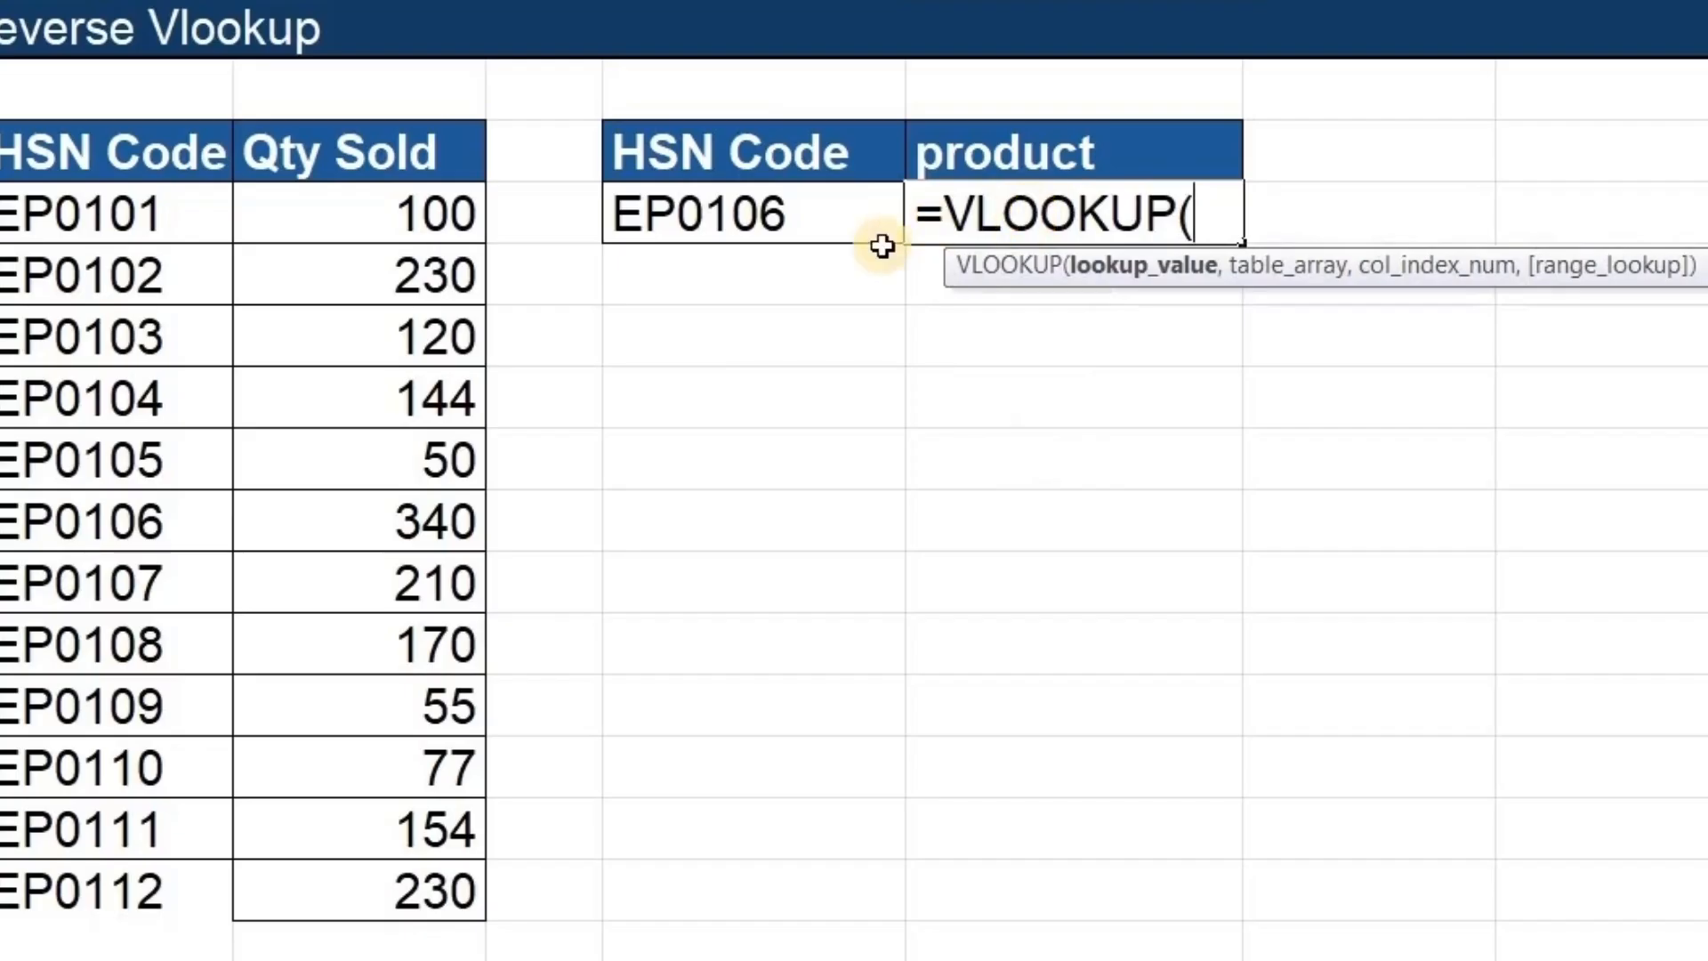
left_click(794, 232)
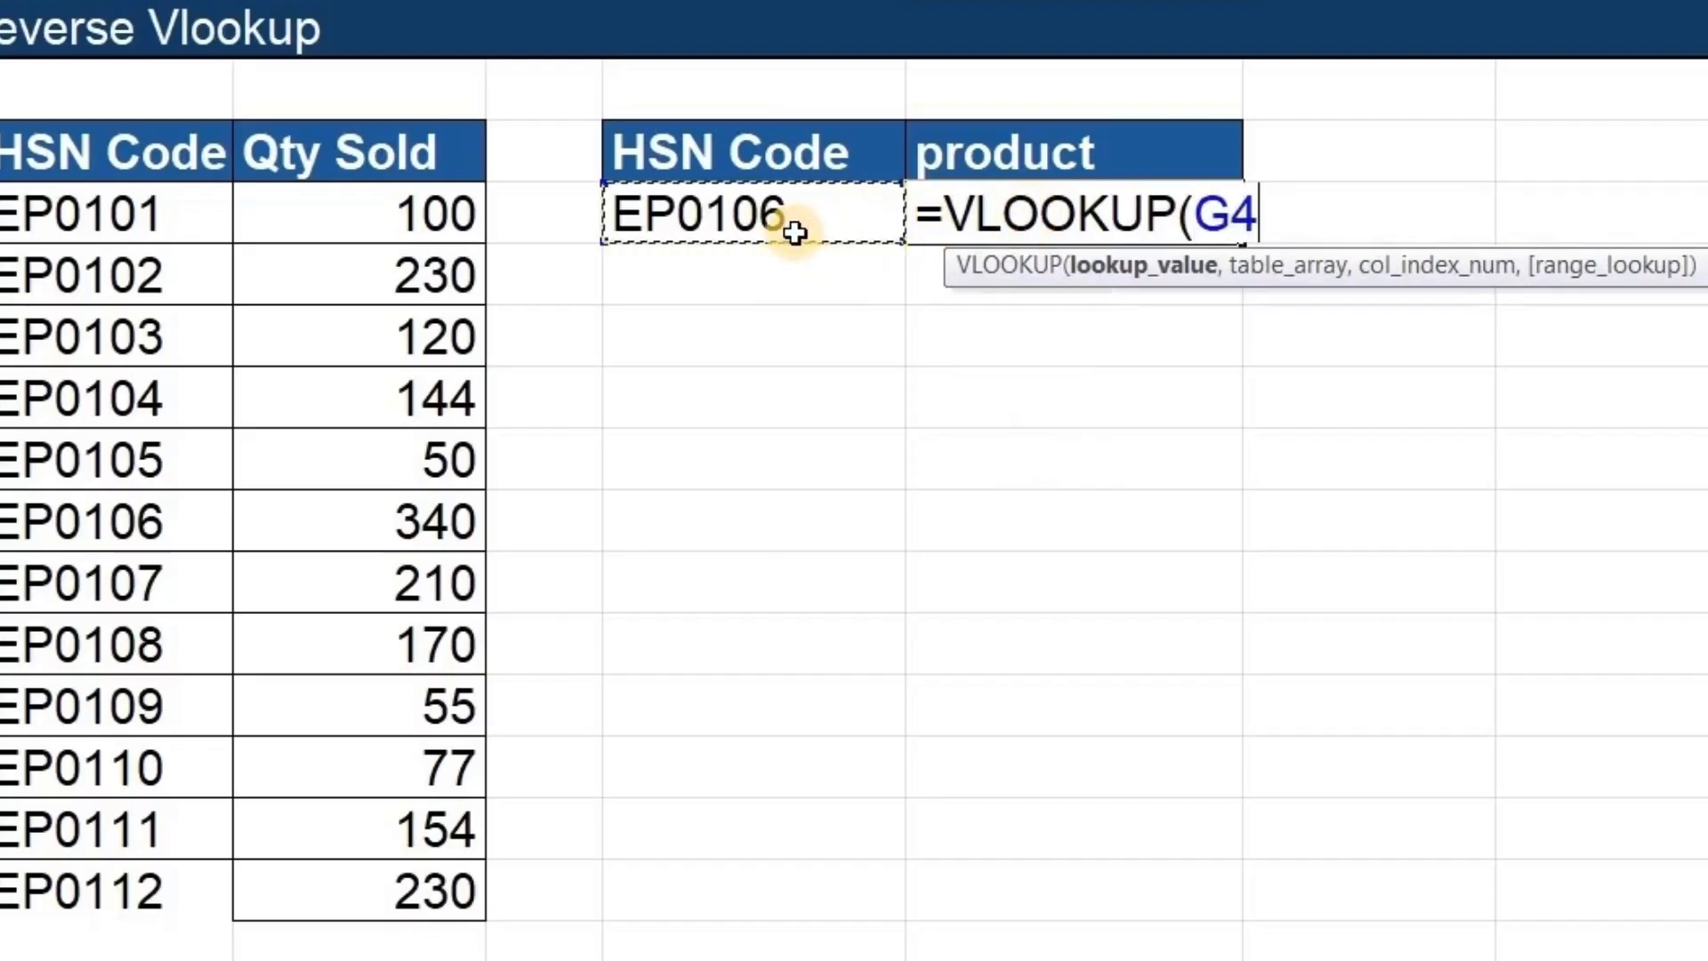
type(",")
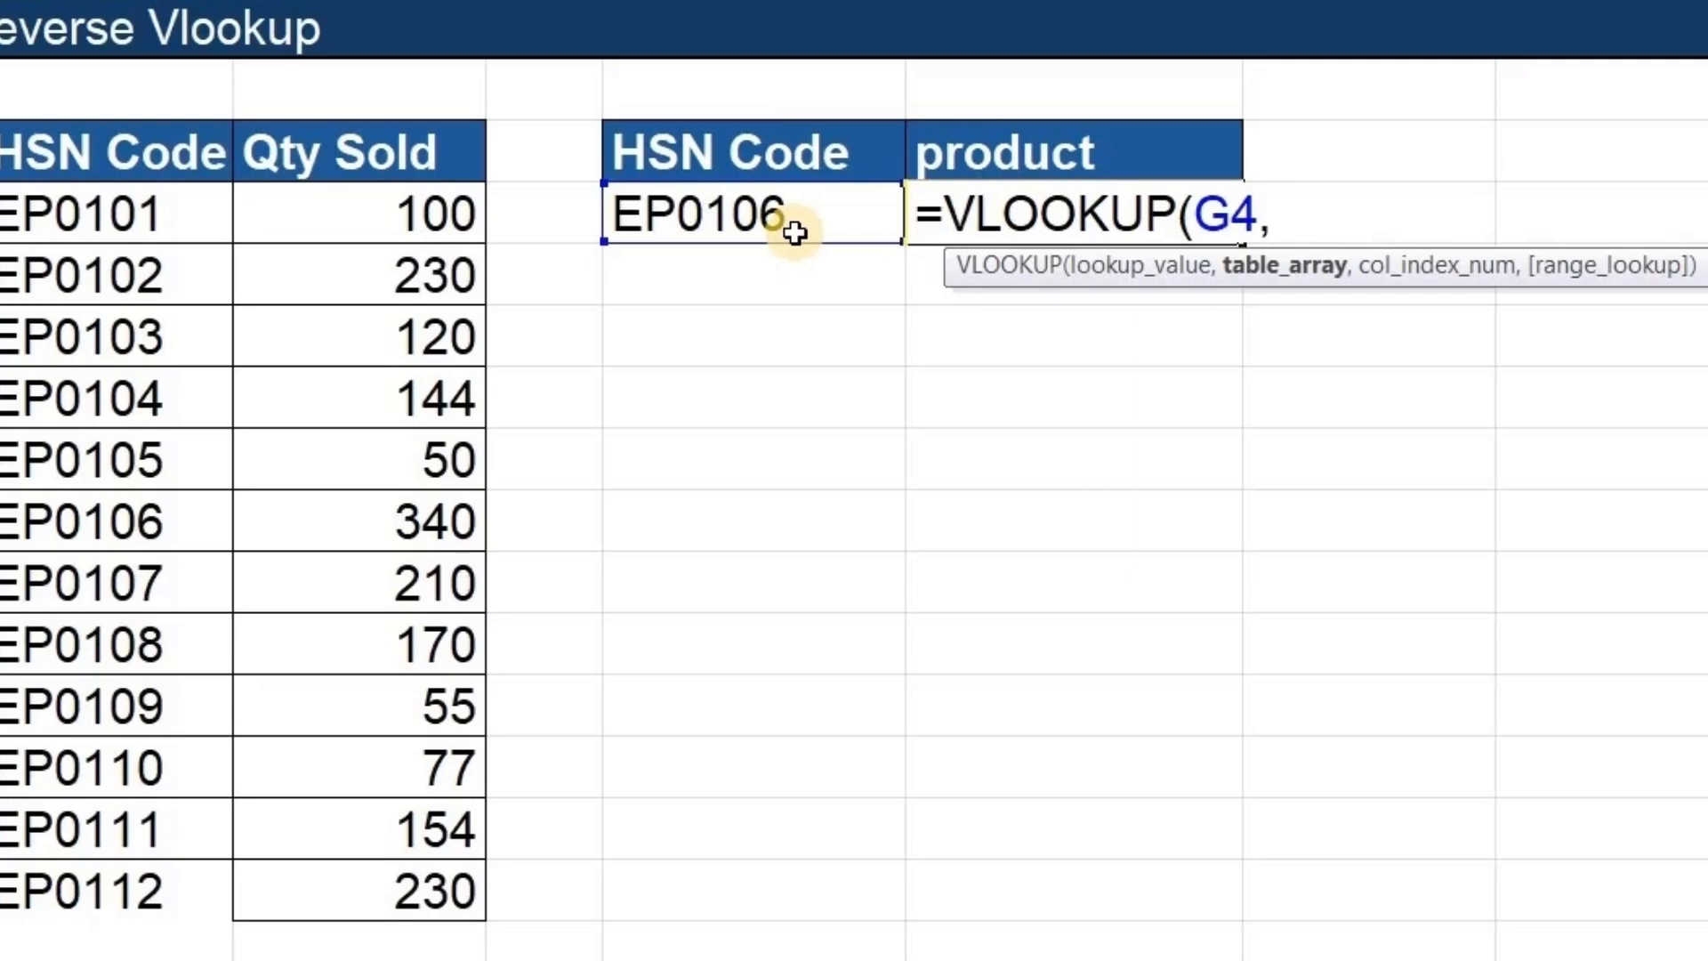
Nest a CHOOSE function as the VLOOKUP's table array, with the array {1,2} as its index number.
type("ch")
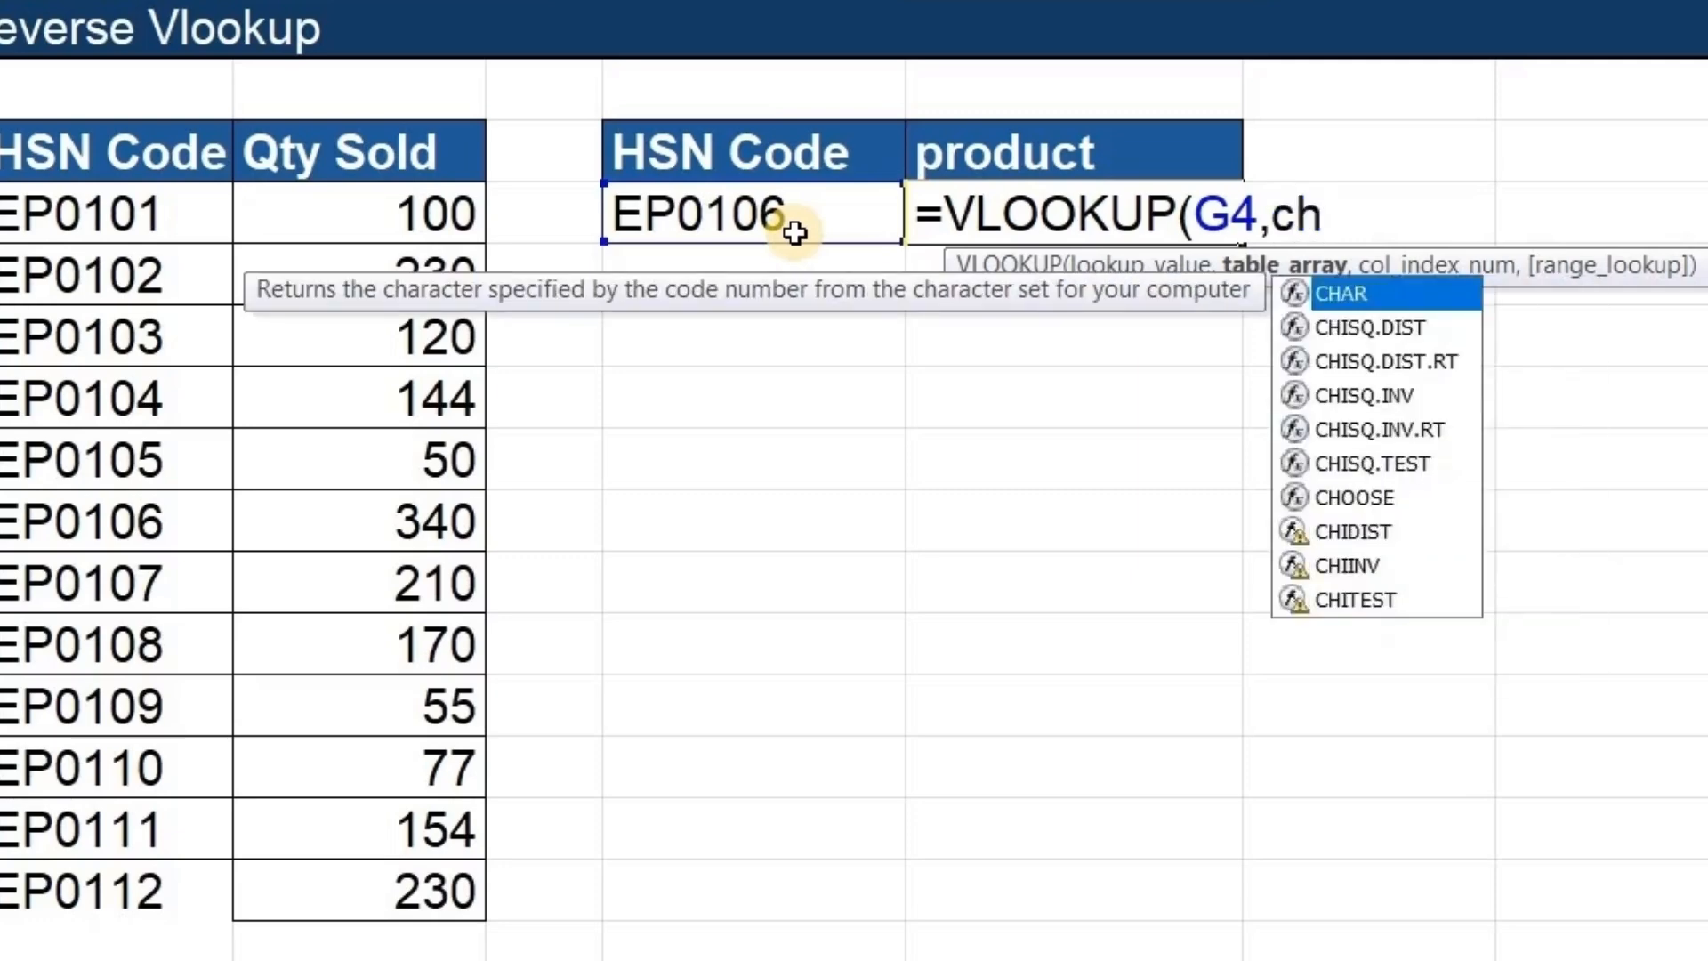
type("oos")
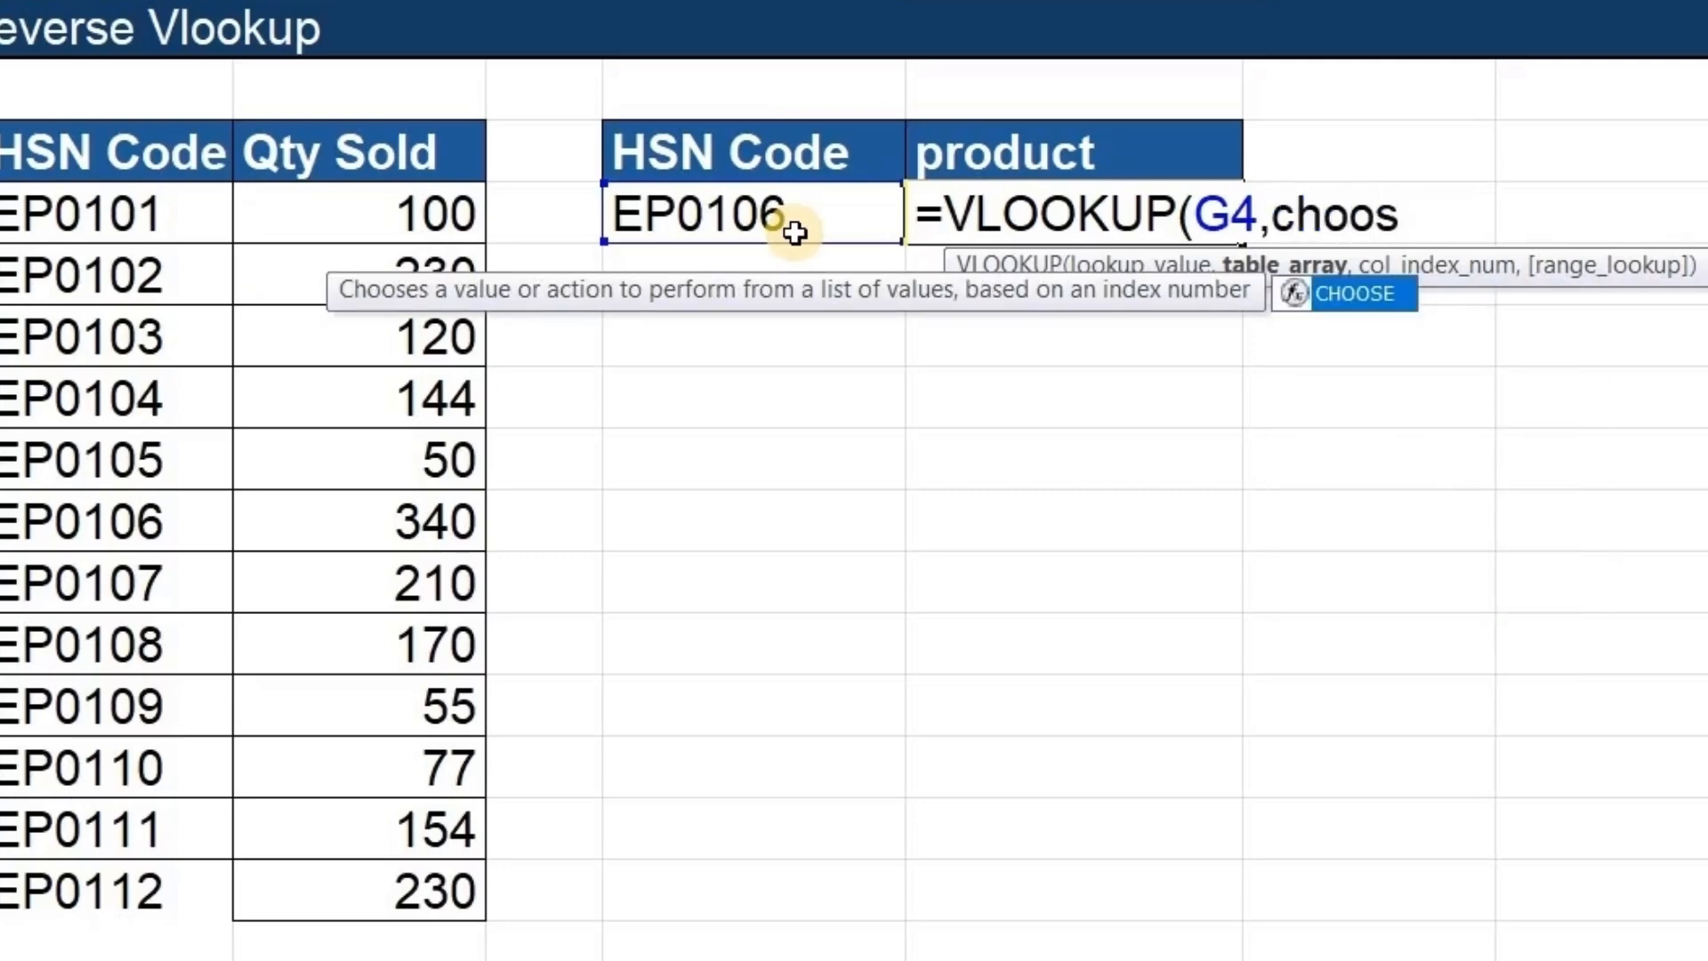
type("e")
key("Tab")
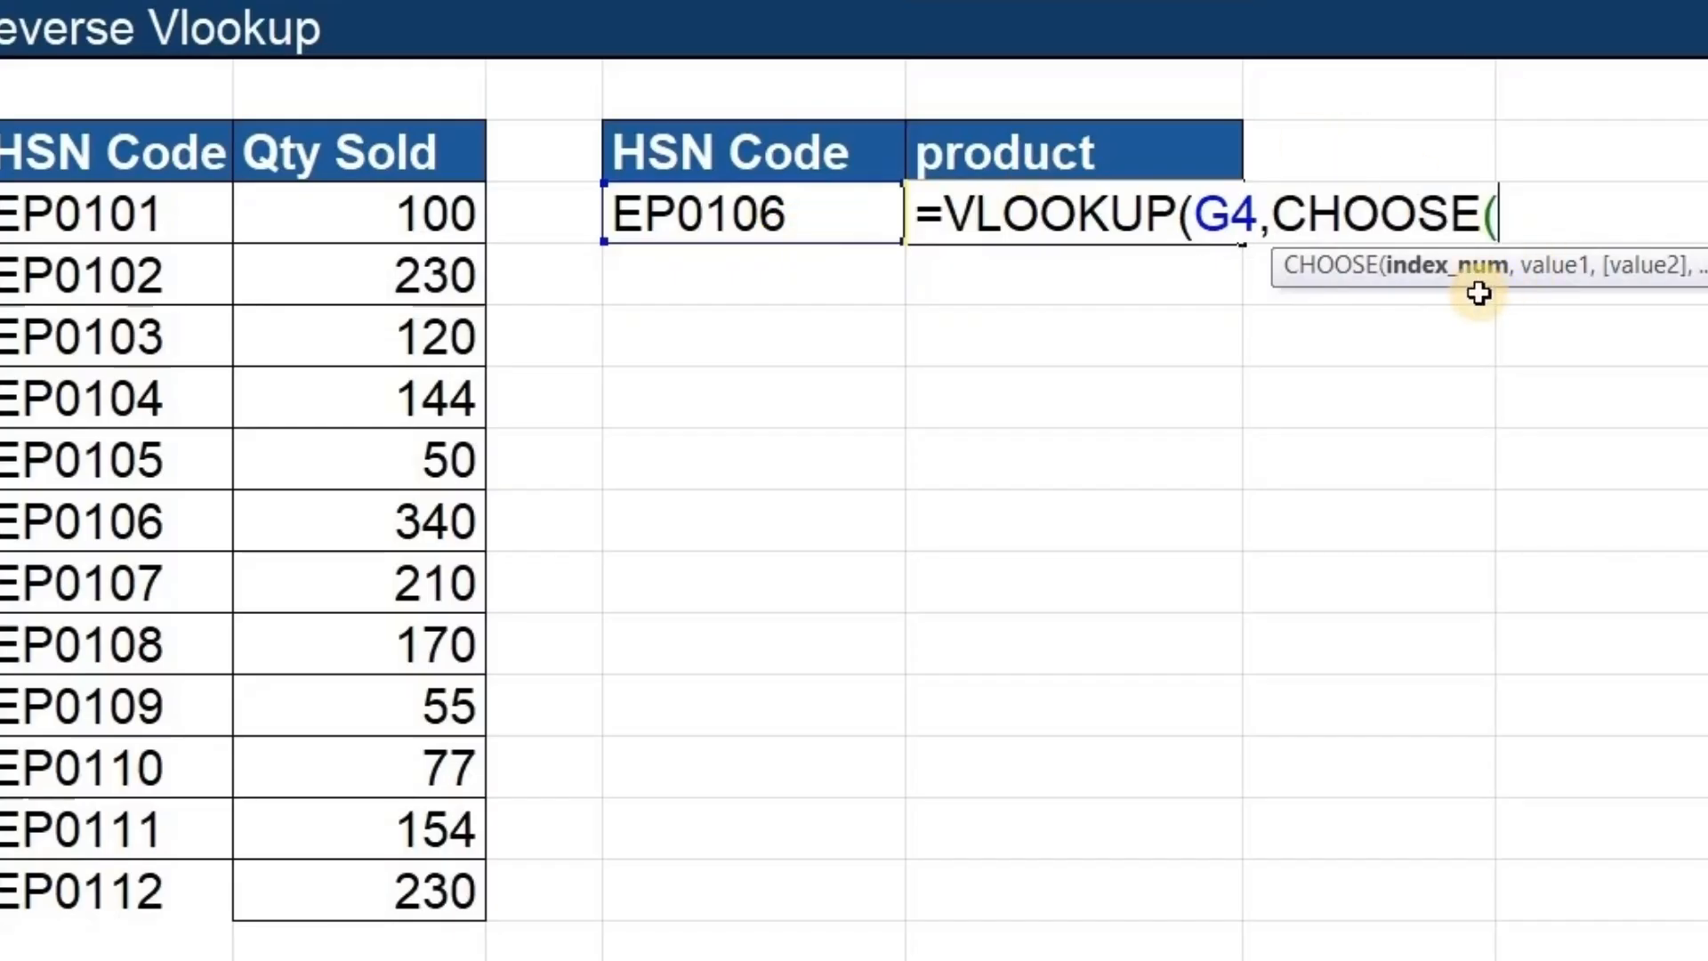
type("{")
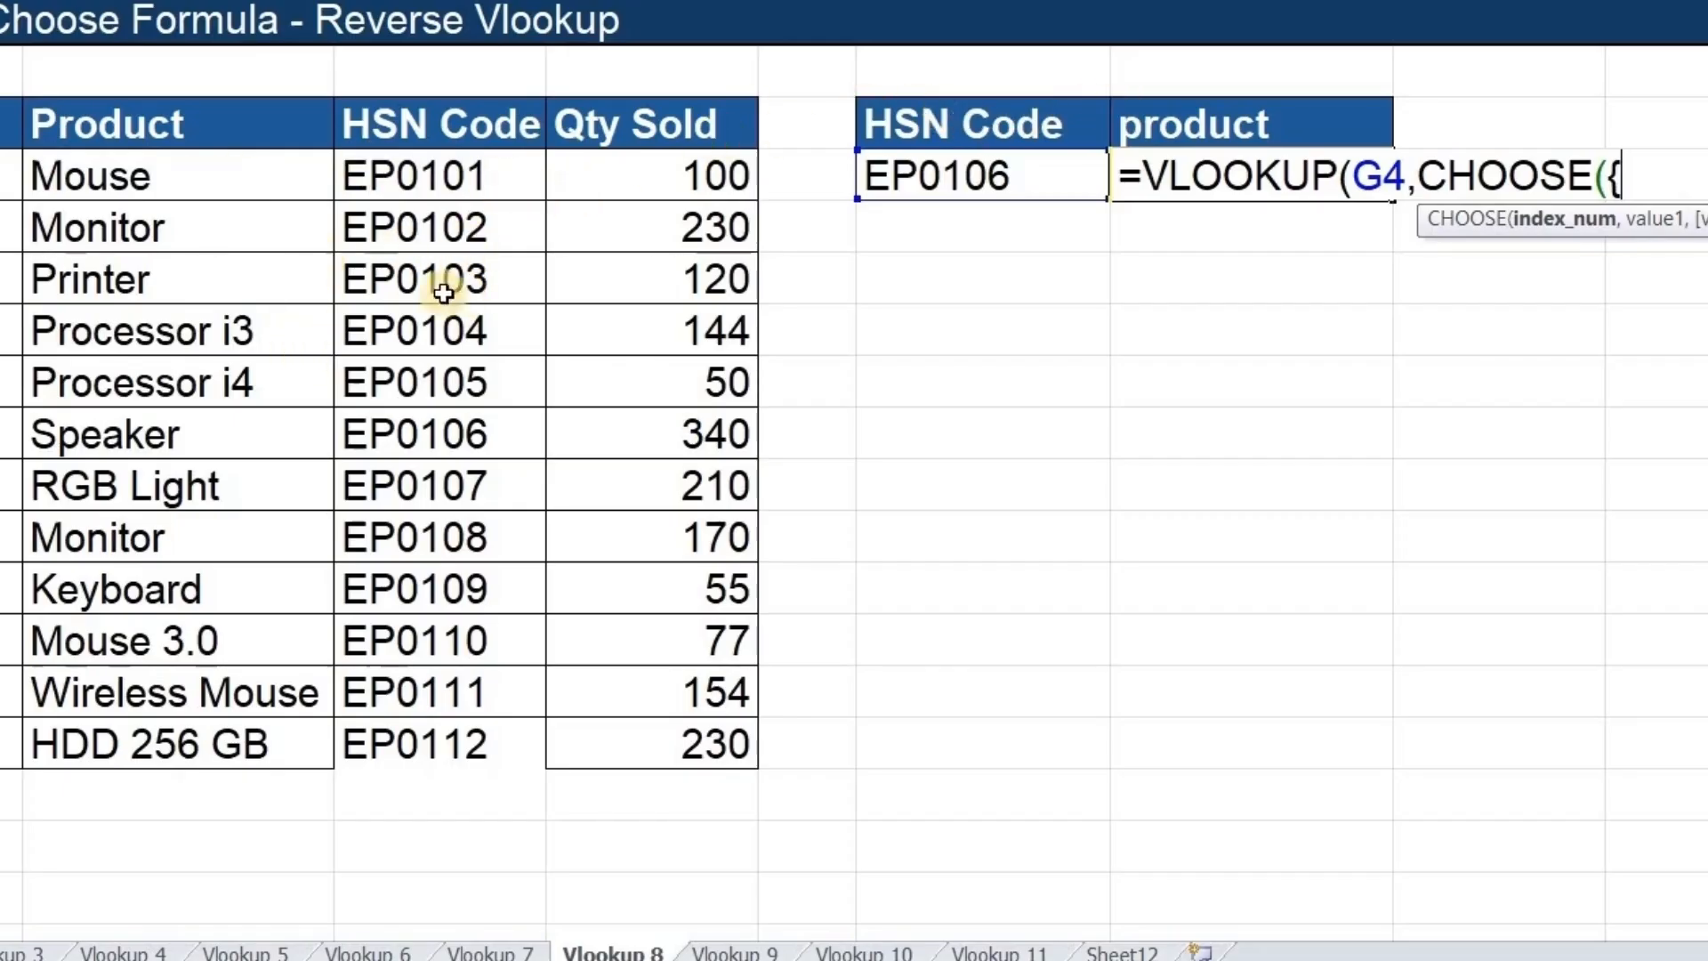
type("1")
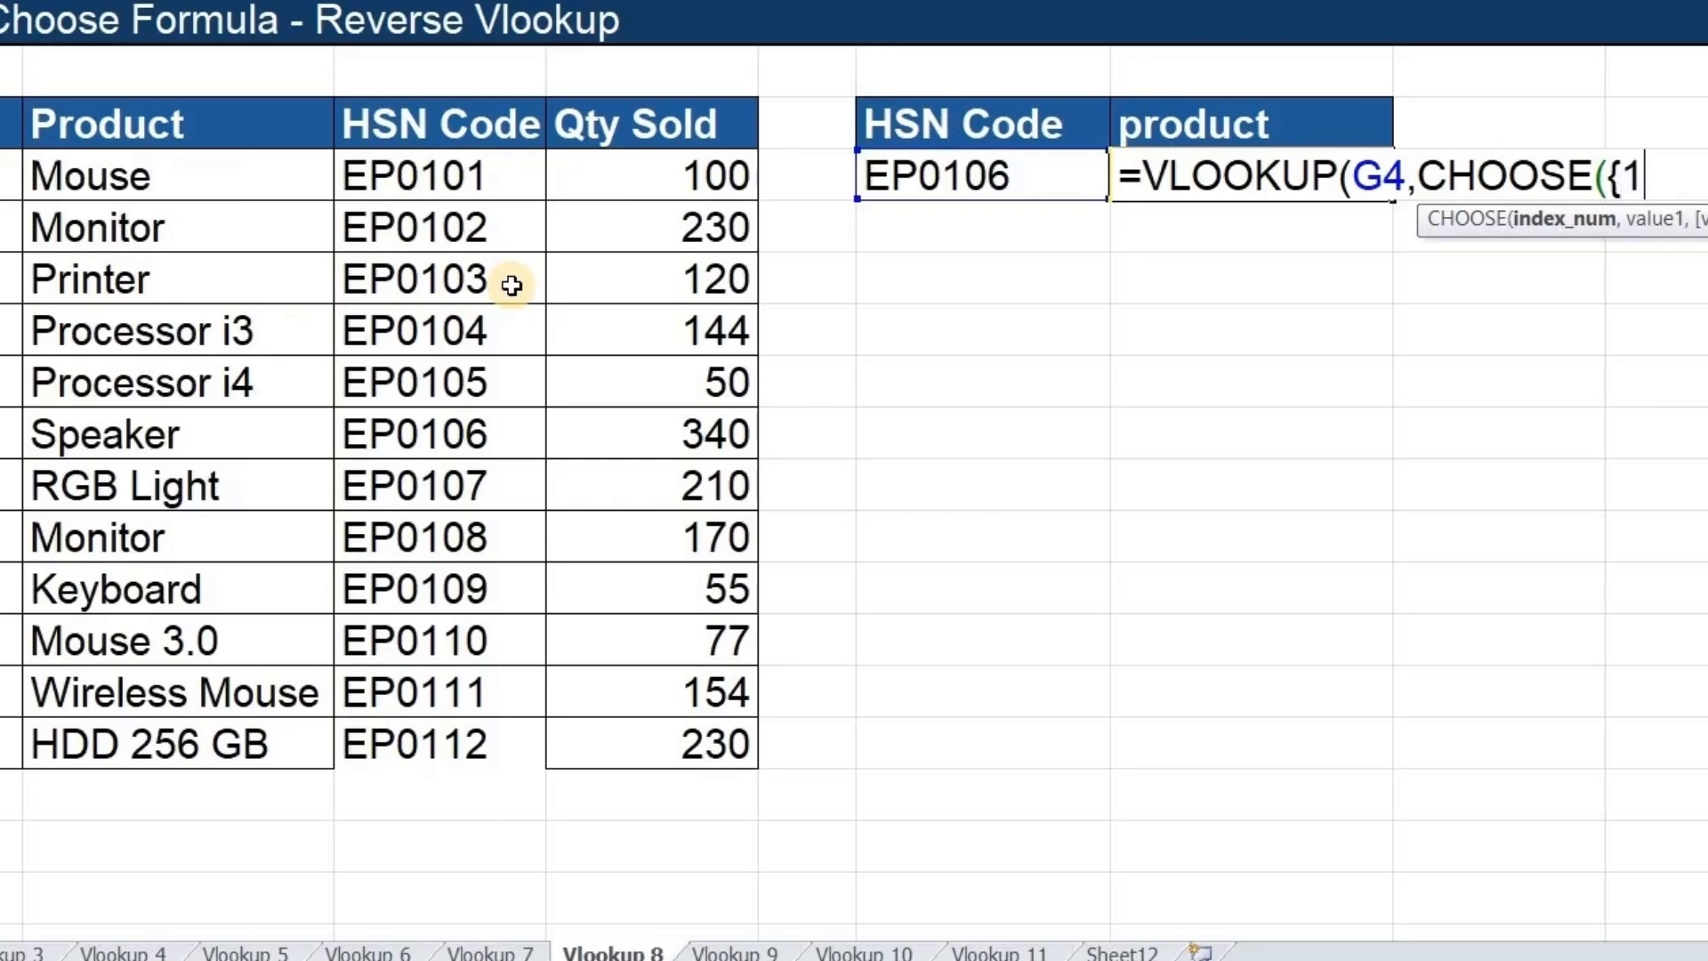
type(",2}")
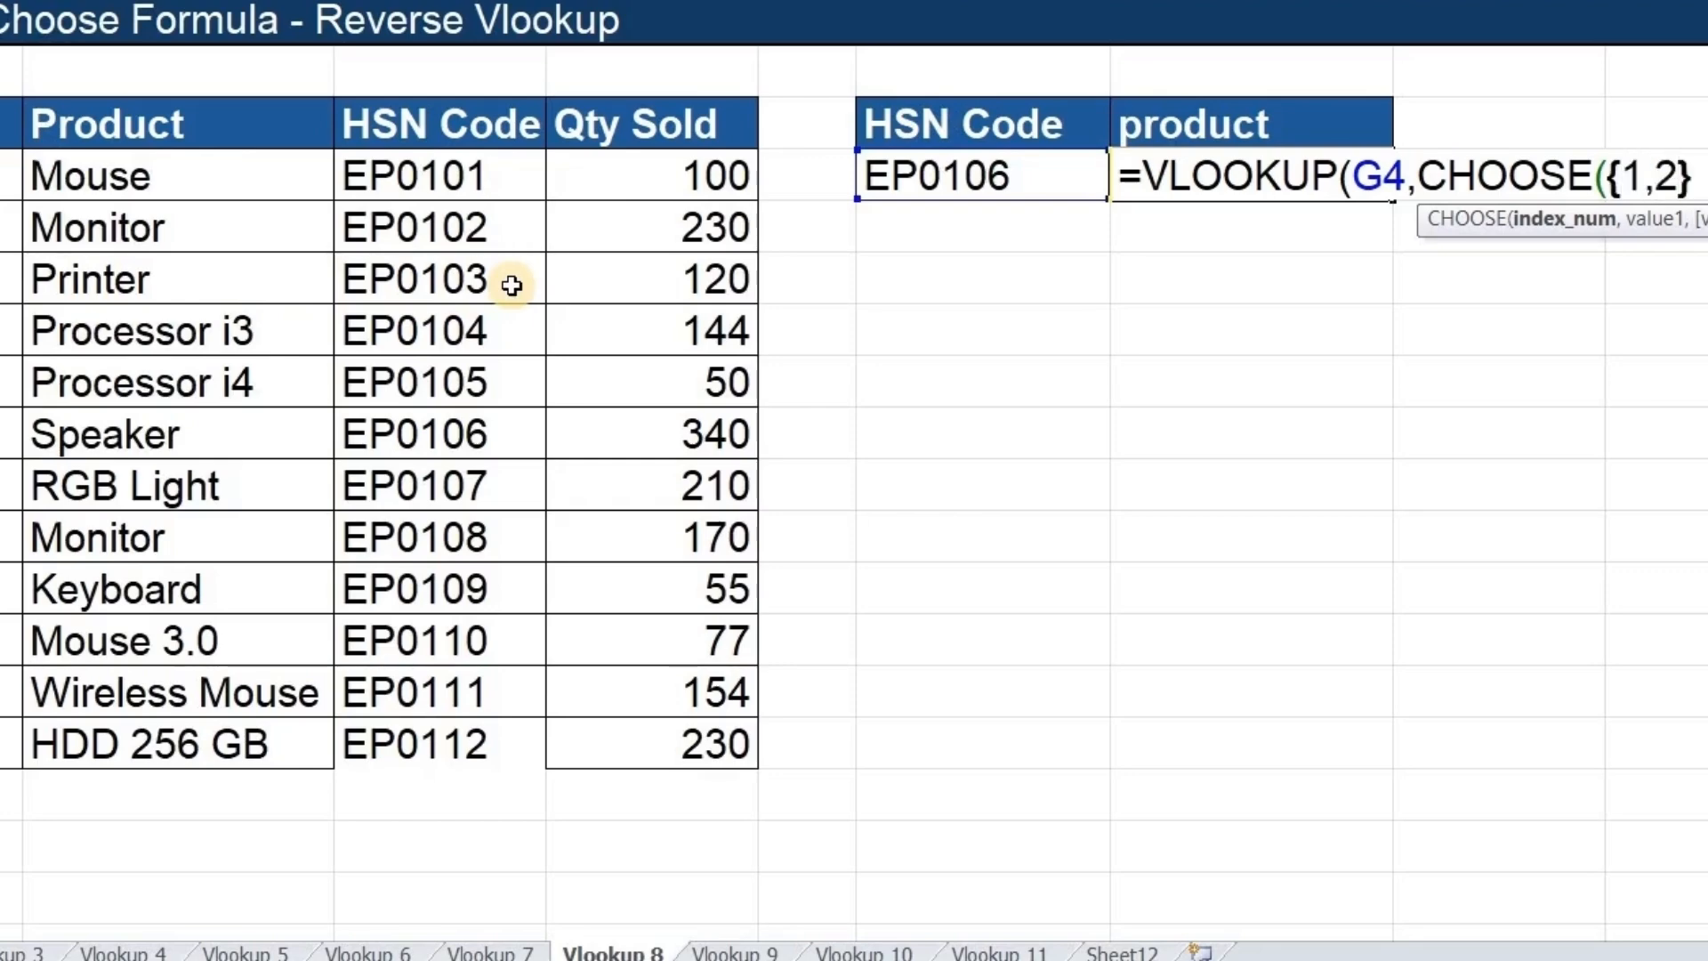
type(",")
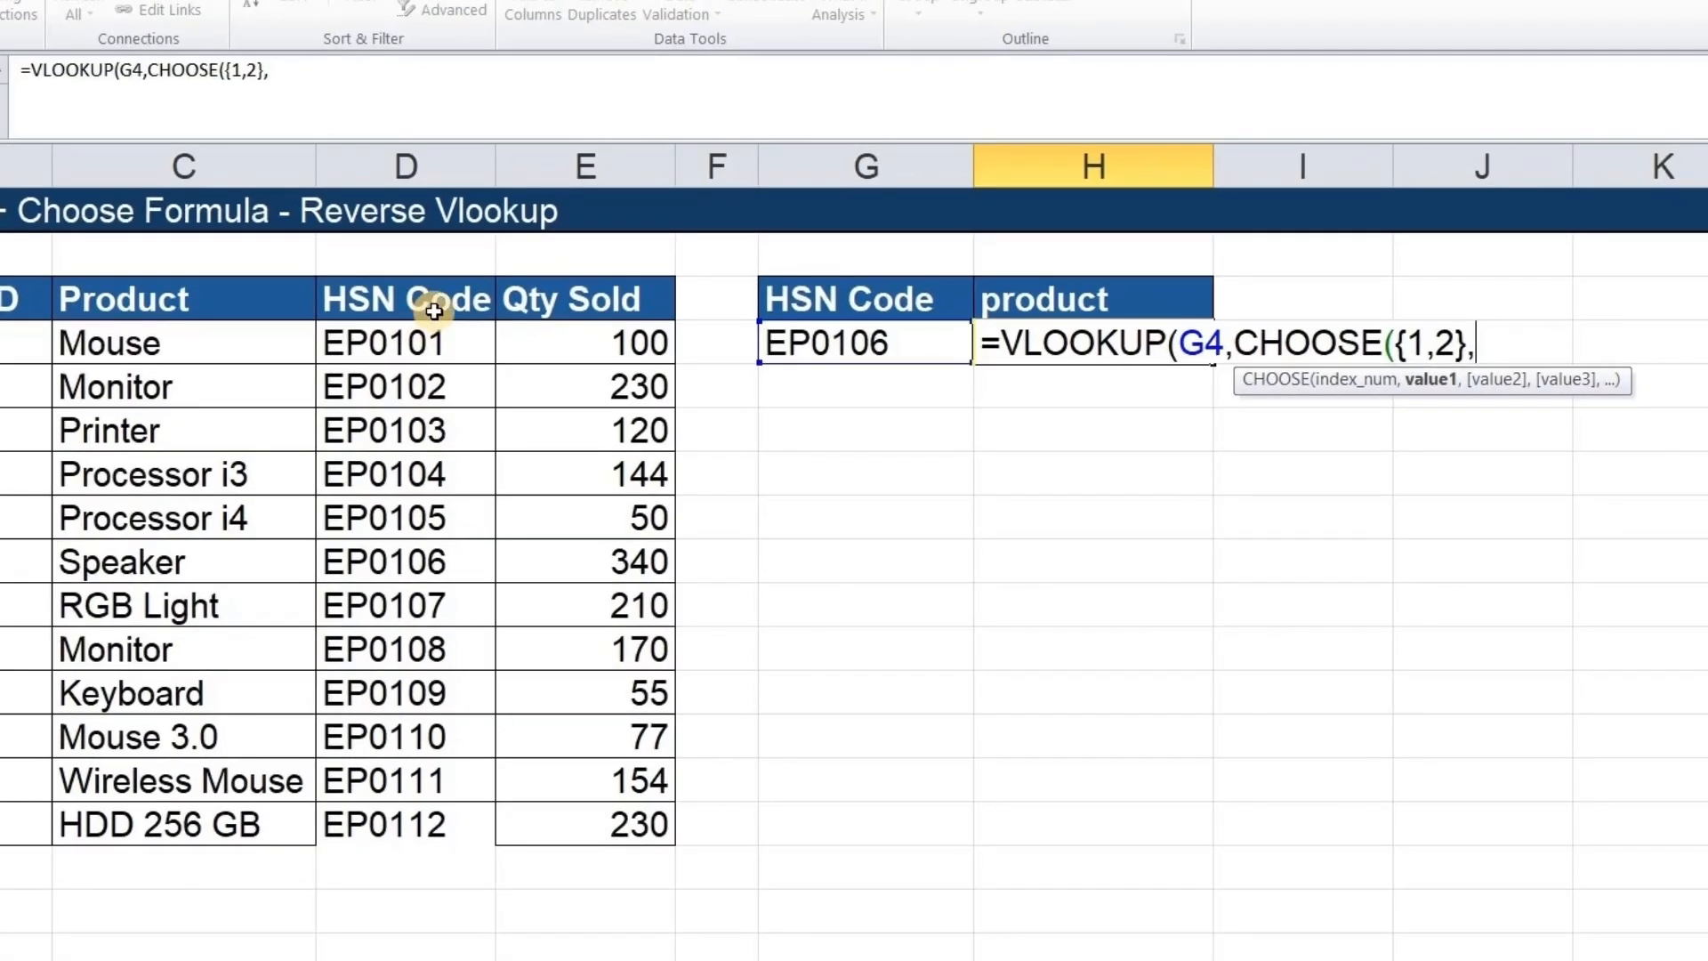
Set CHOOSE's first value to the HSN Code column D3:D15 and its second to the Product column C3:C15.
left_click(442, 305)
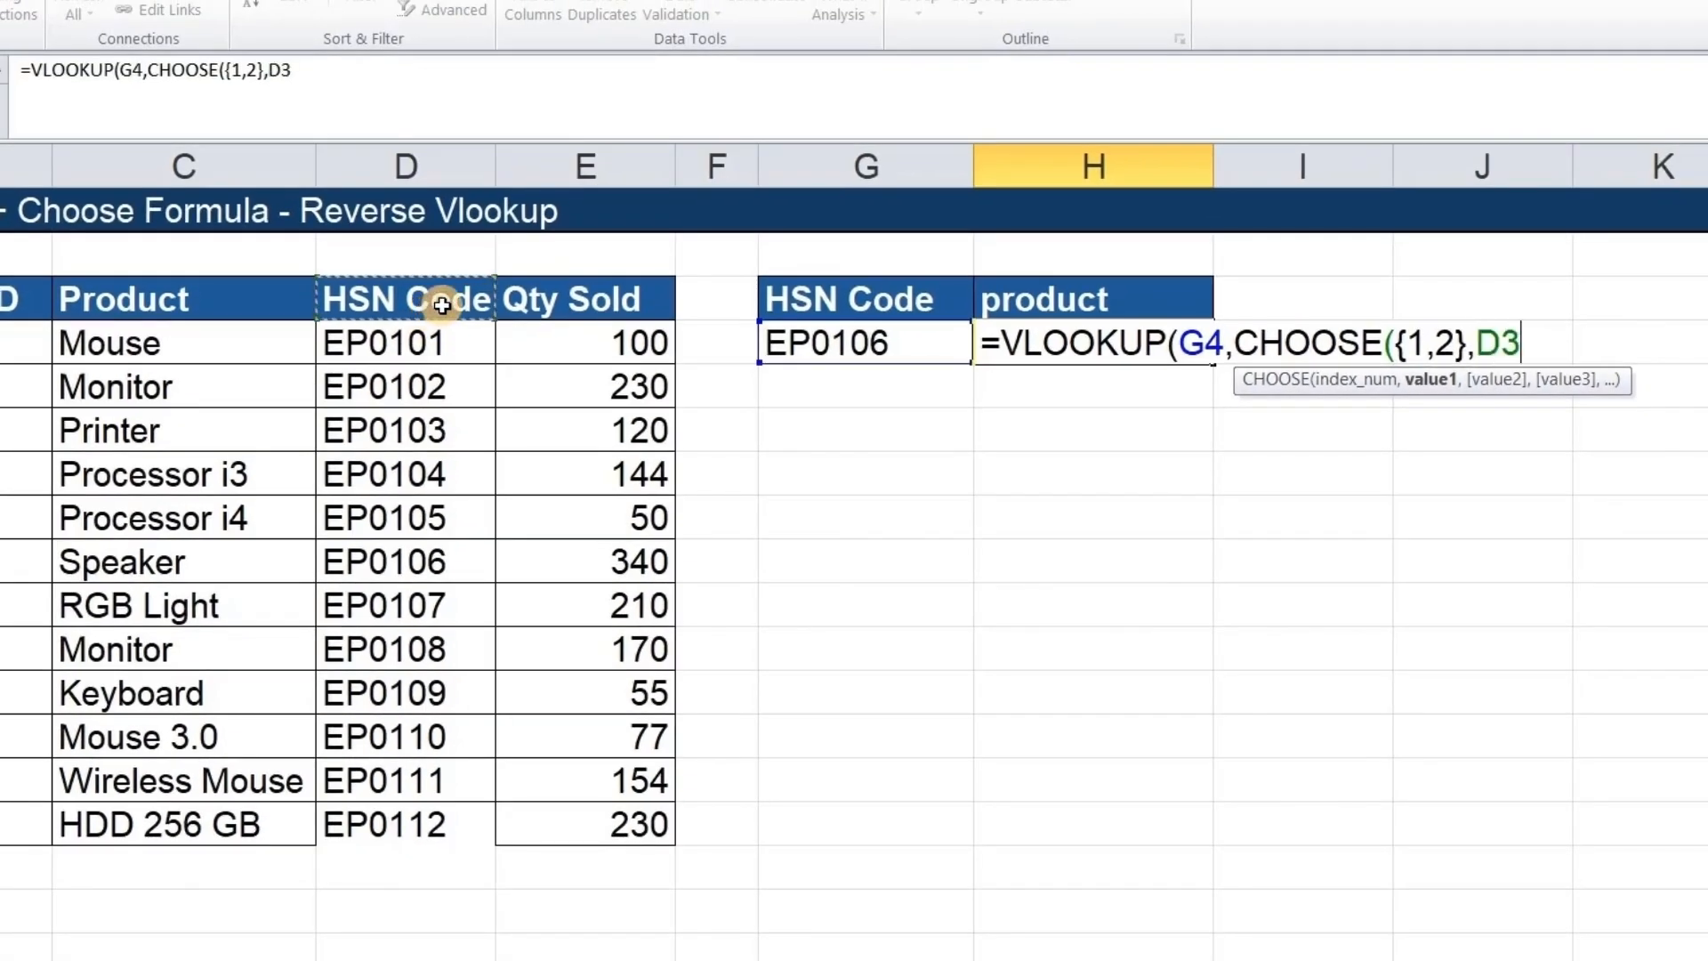
key("ctrl+shift+Down")
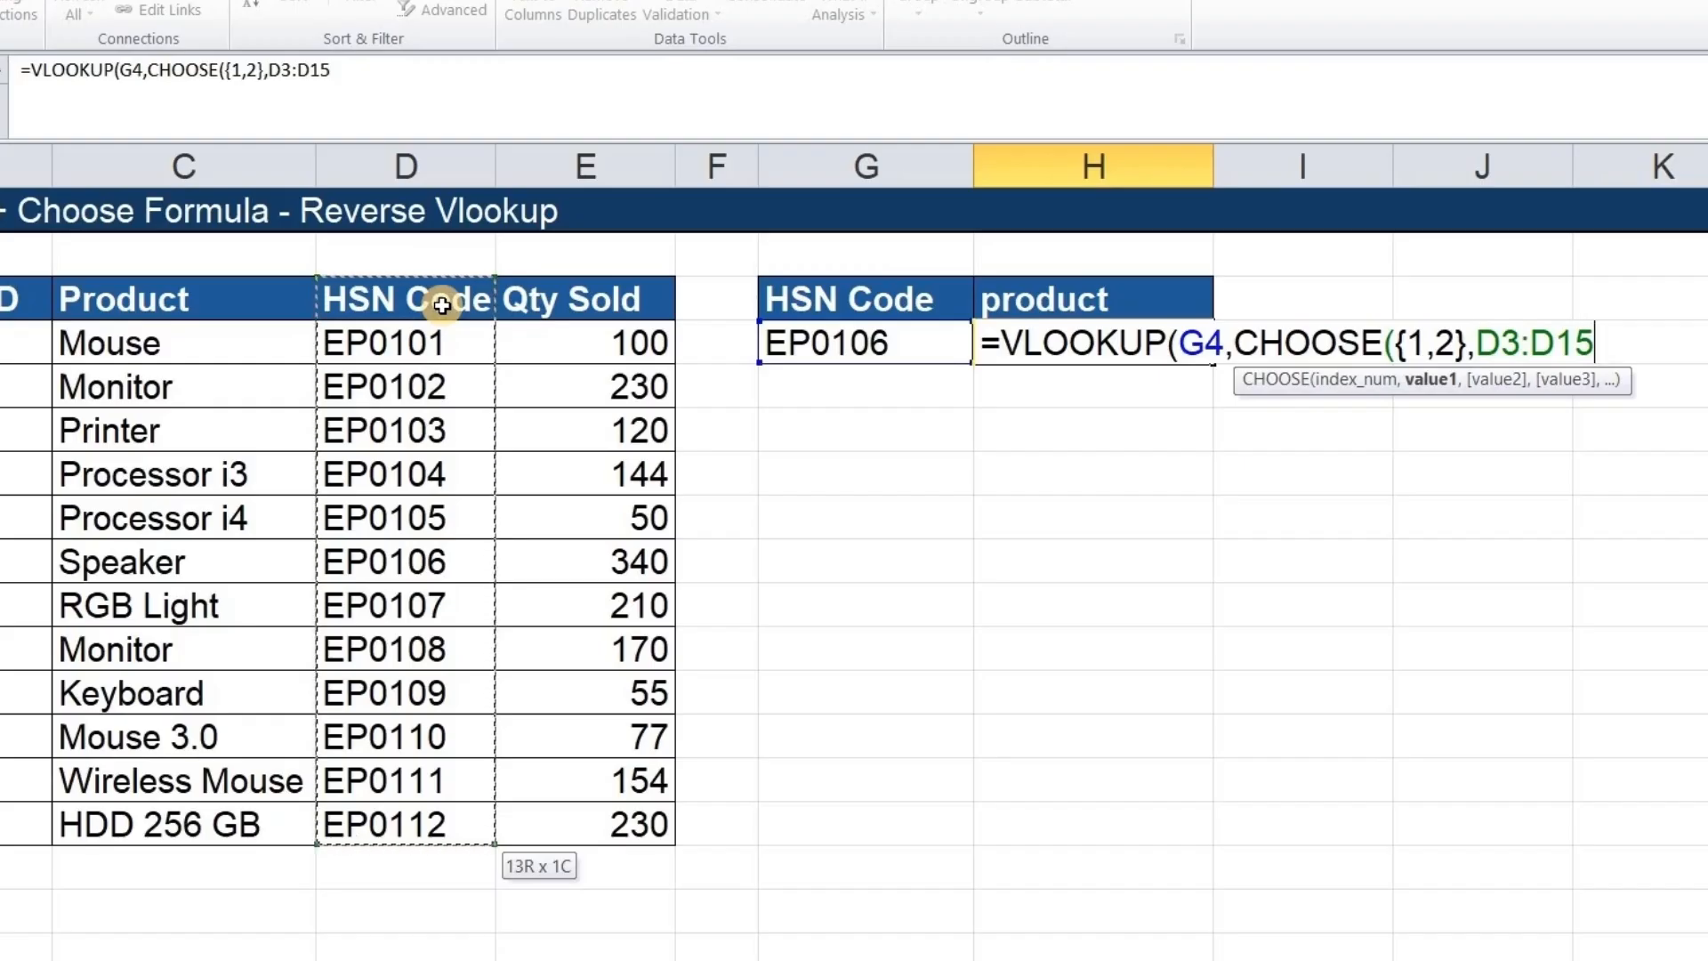
type(",")
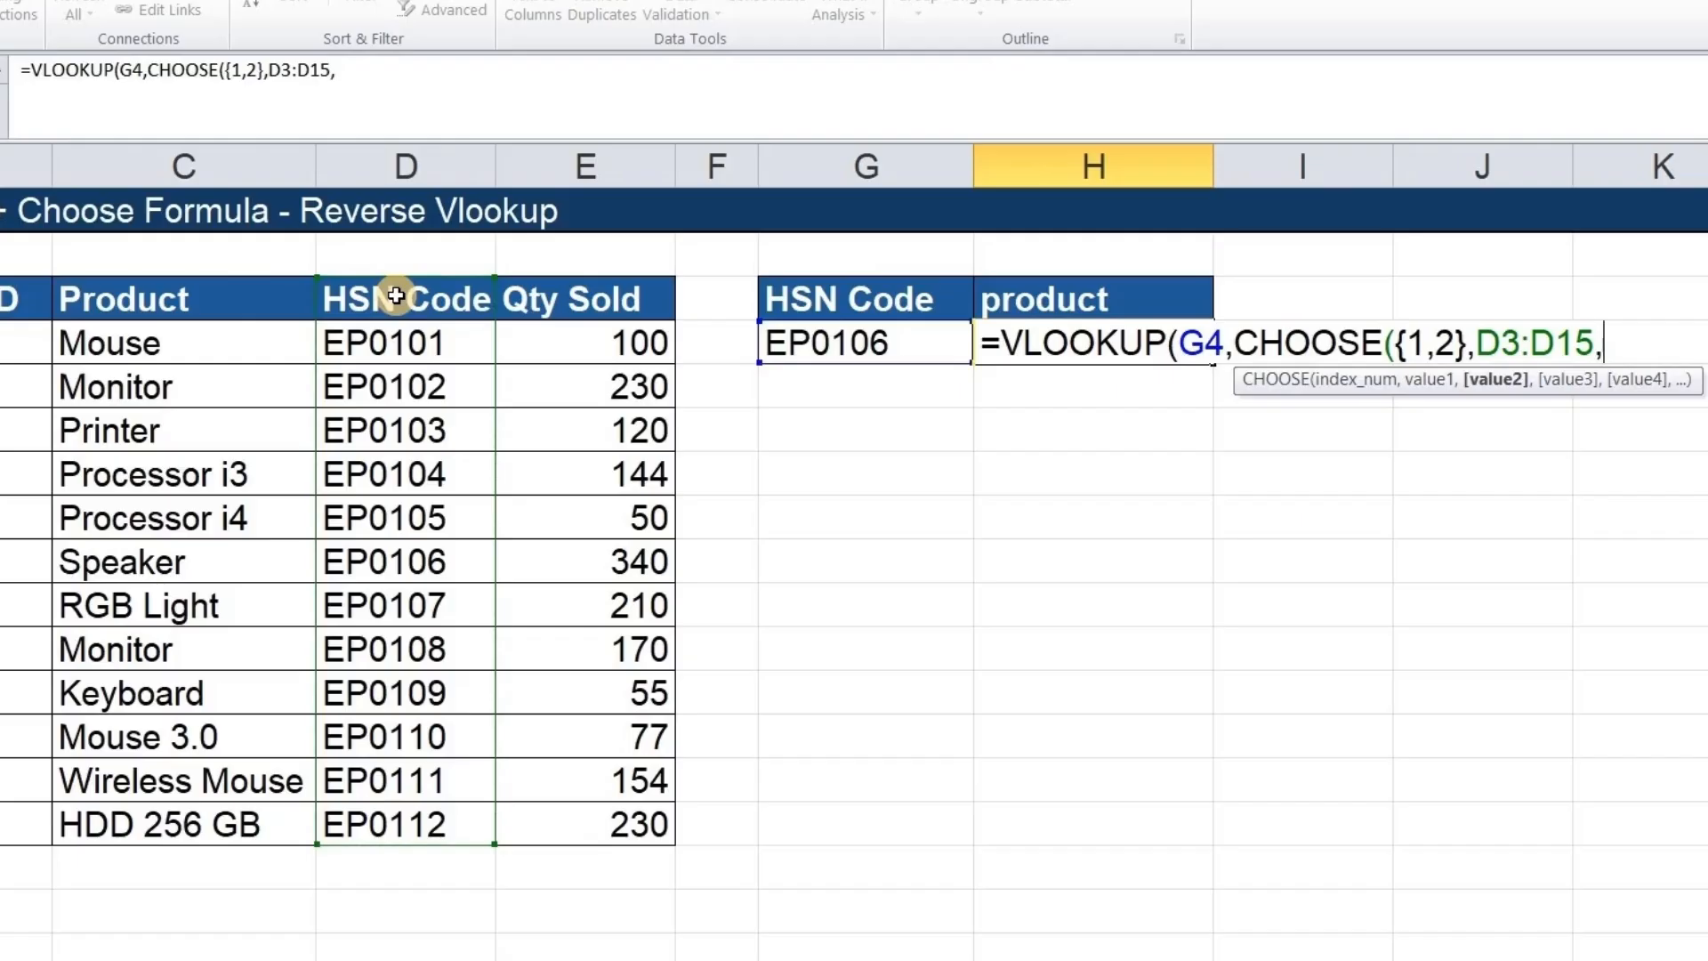
left_click(228, 290)
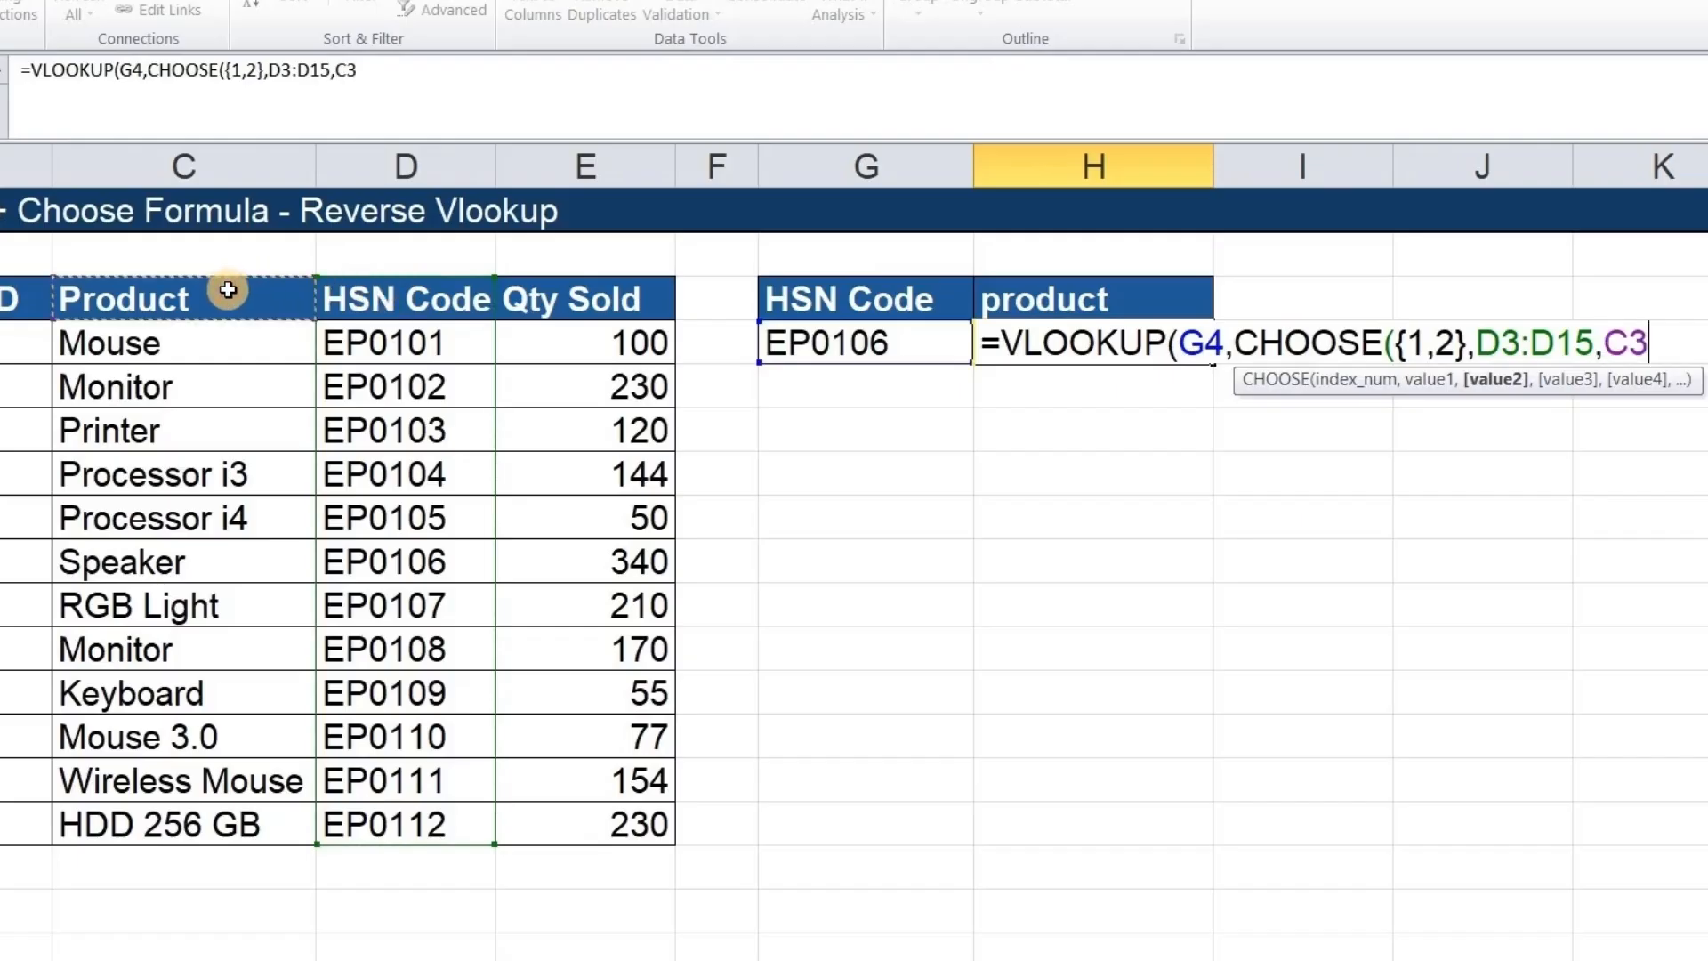
key("ctrl+shift+Down")
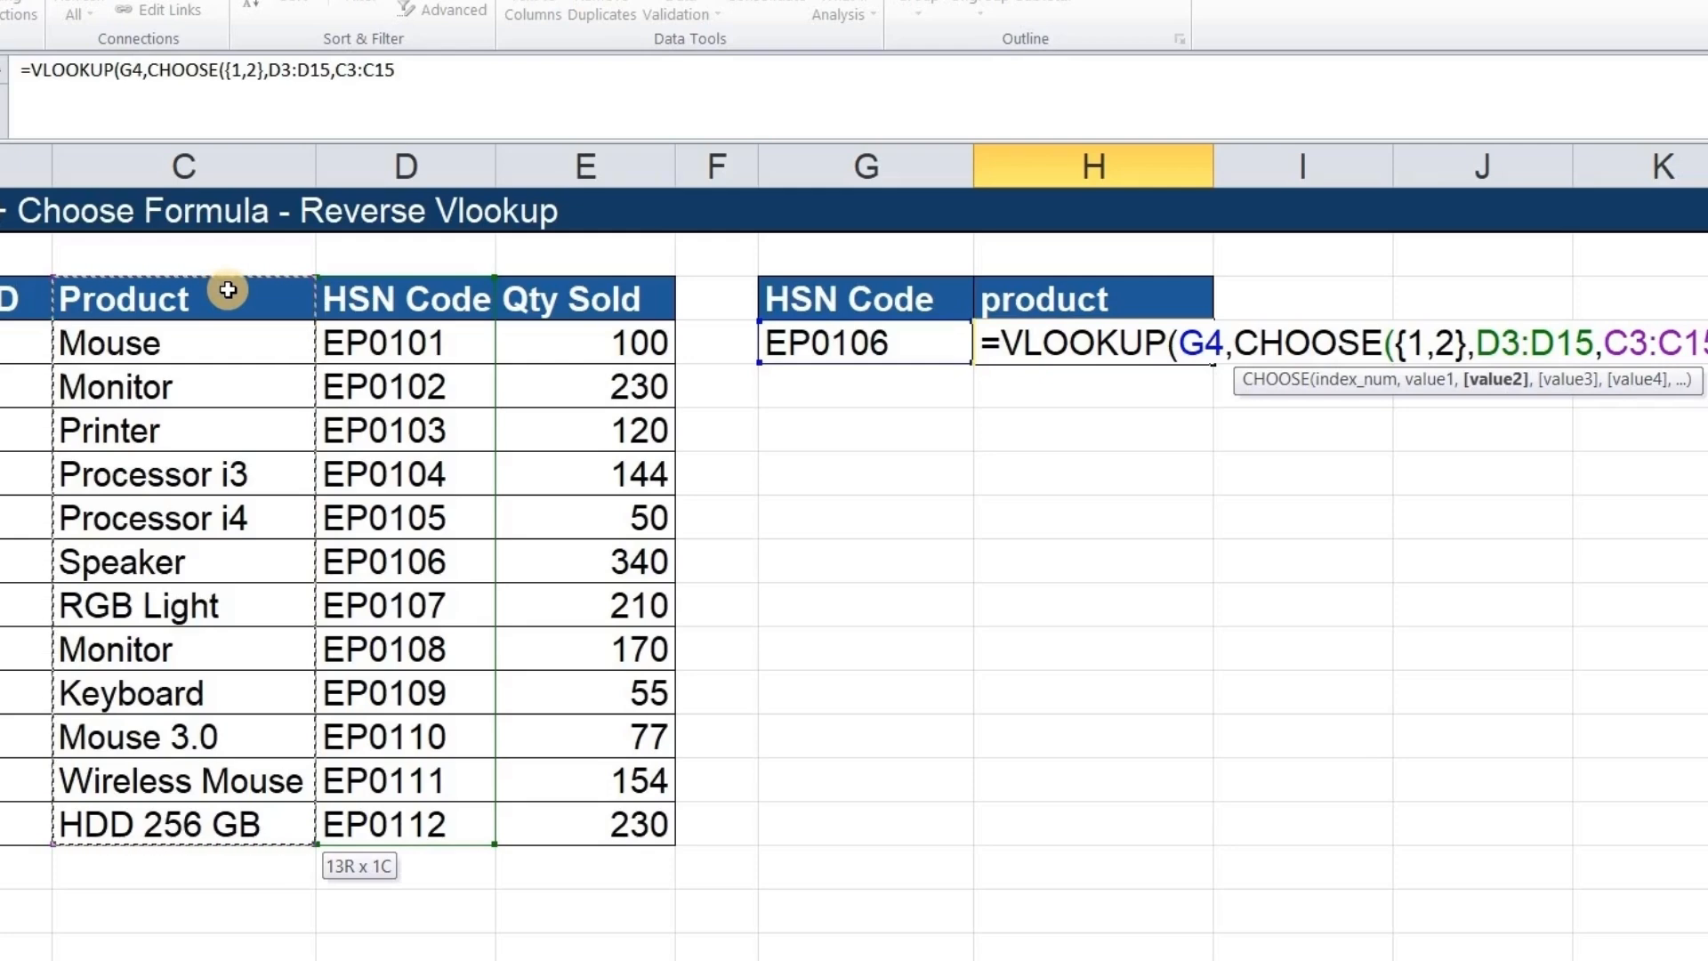
Complete the CHOOSE-based VLOOKUP in H4 with column index 2 and exact match 0.
type(")")
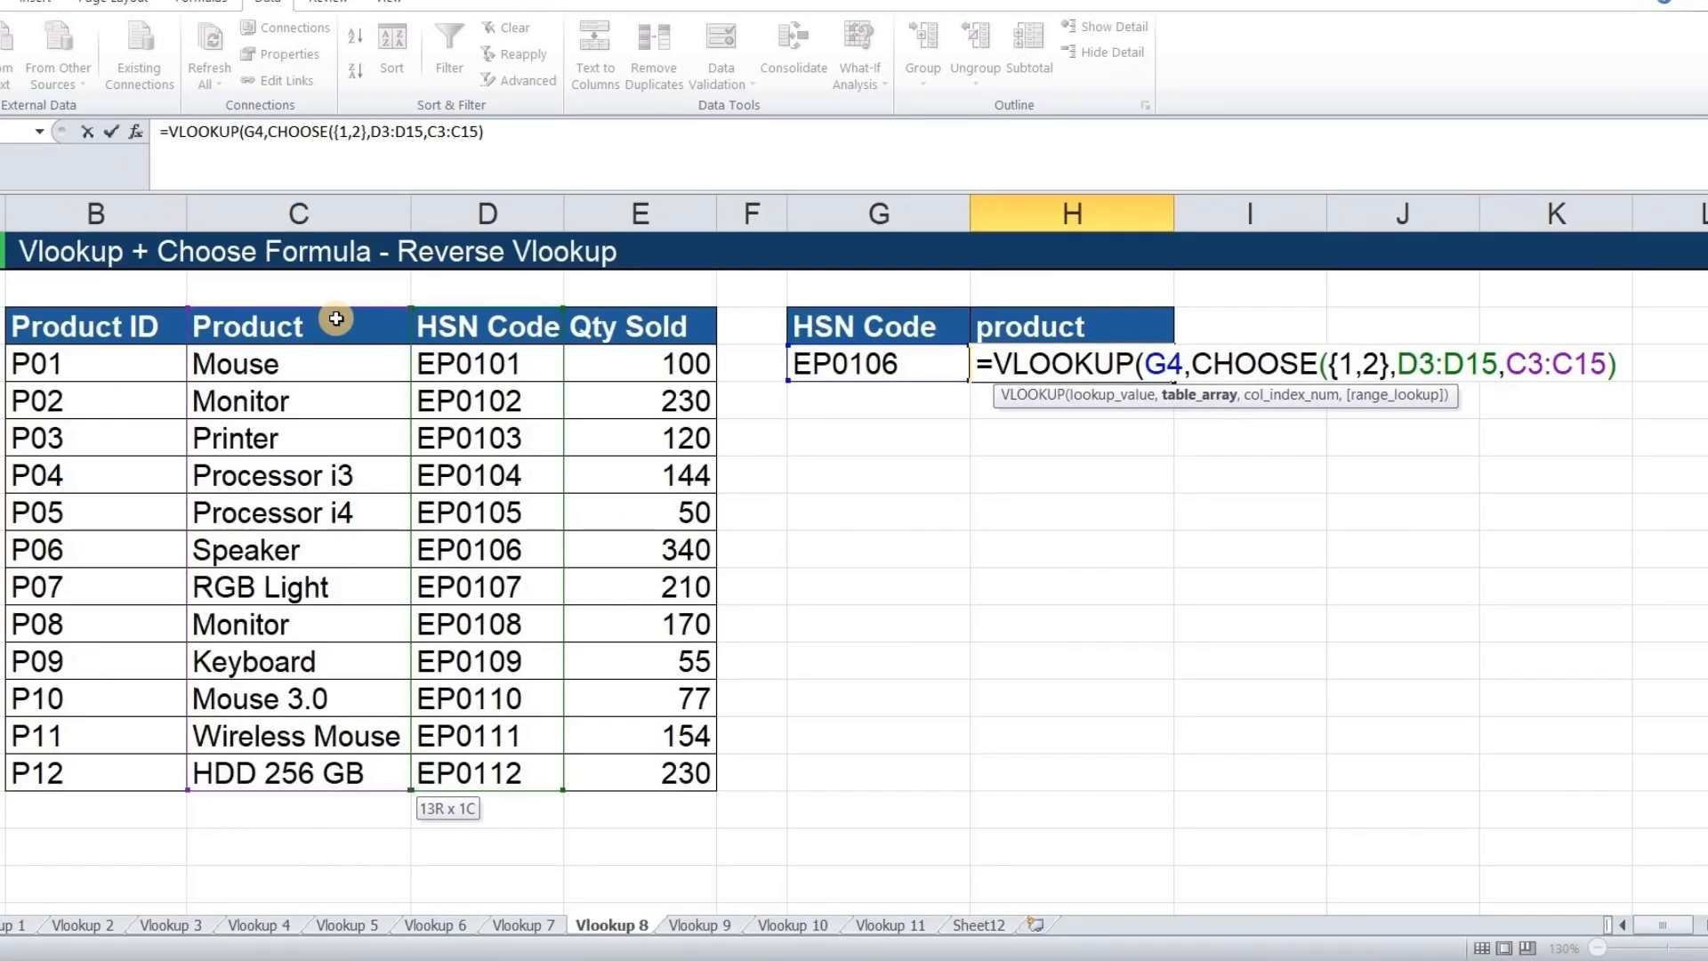
type(",")
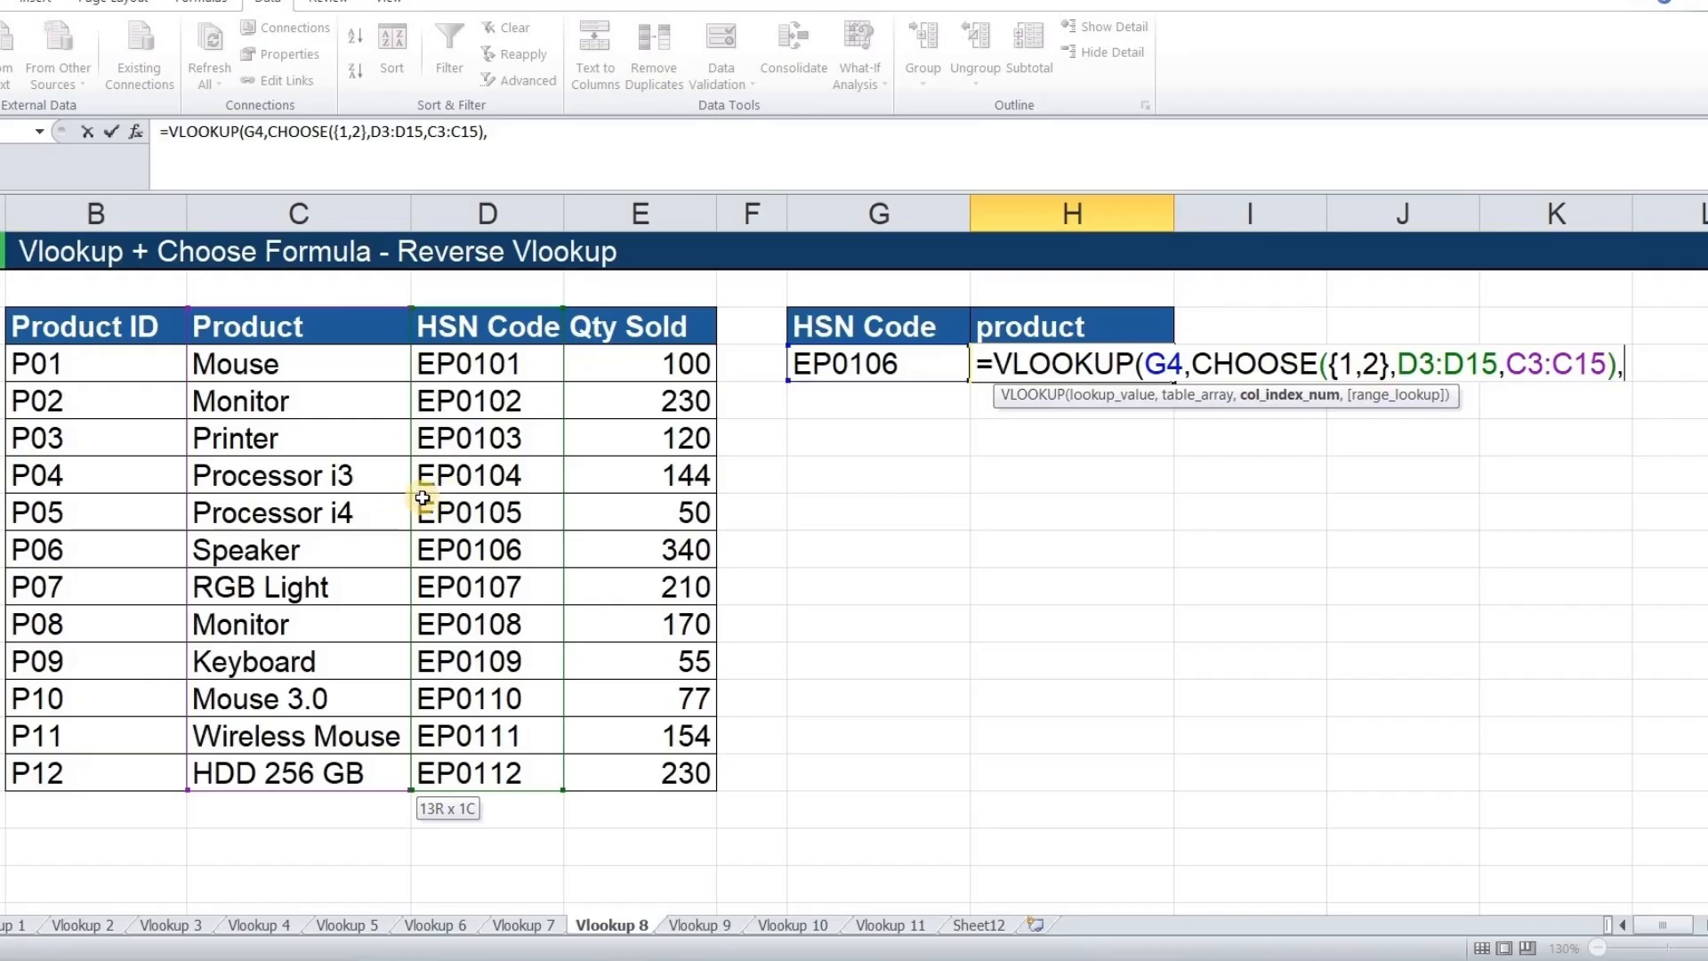
type("2,0")
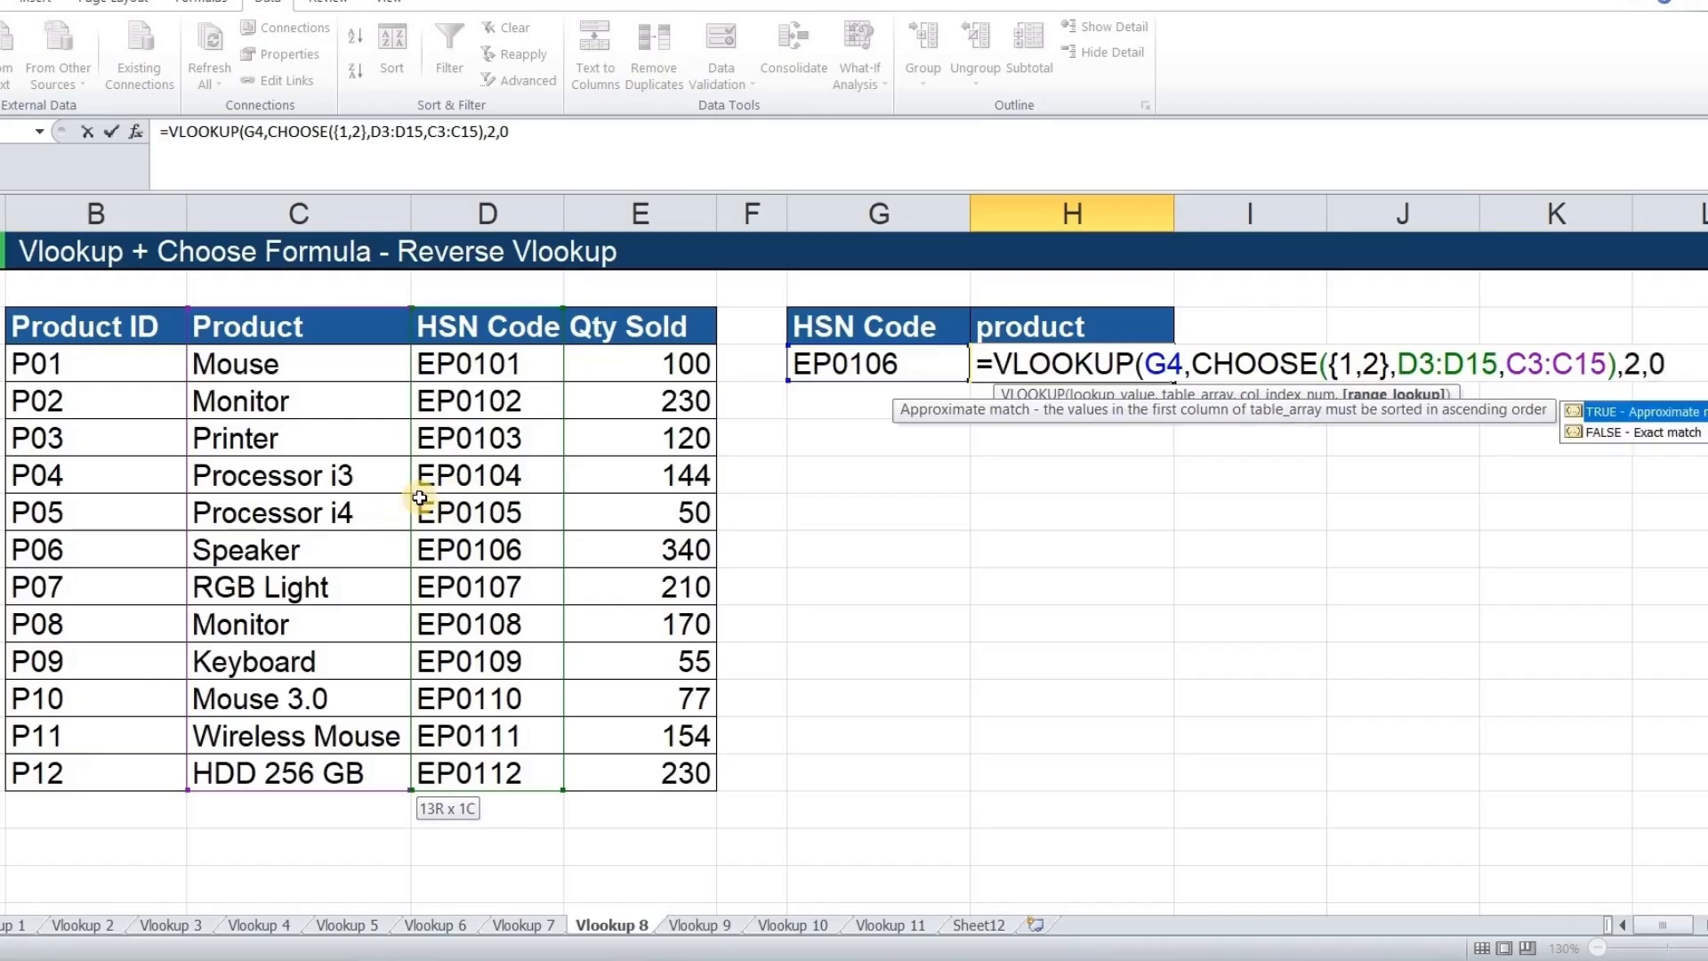
type(")")
key("Return")
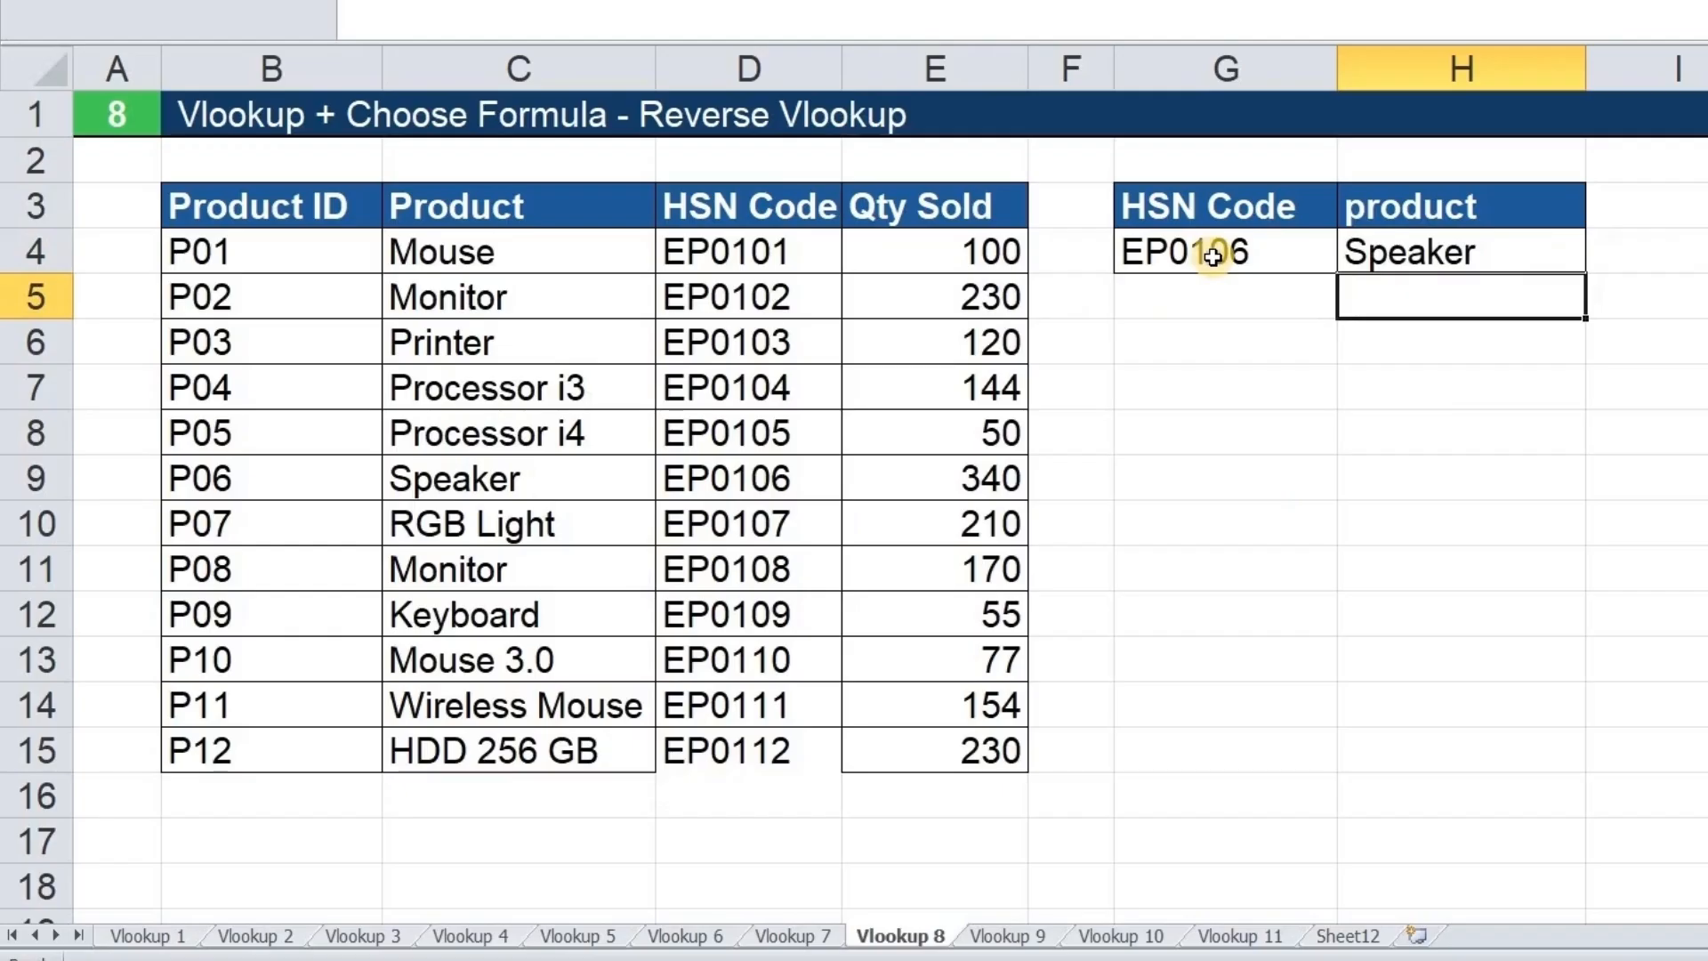
Test the reverse lookup by setting the HSN Code in G4 to EP0107.
left_click(1179, 265)
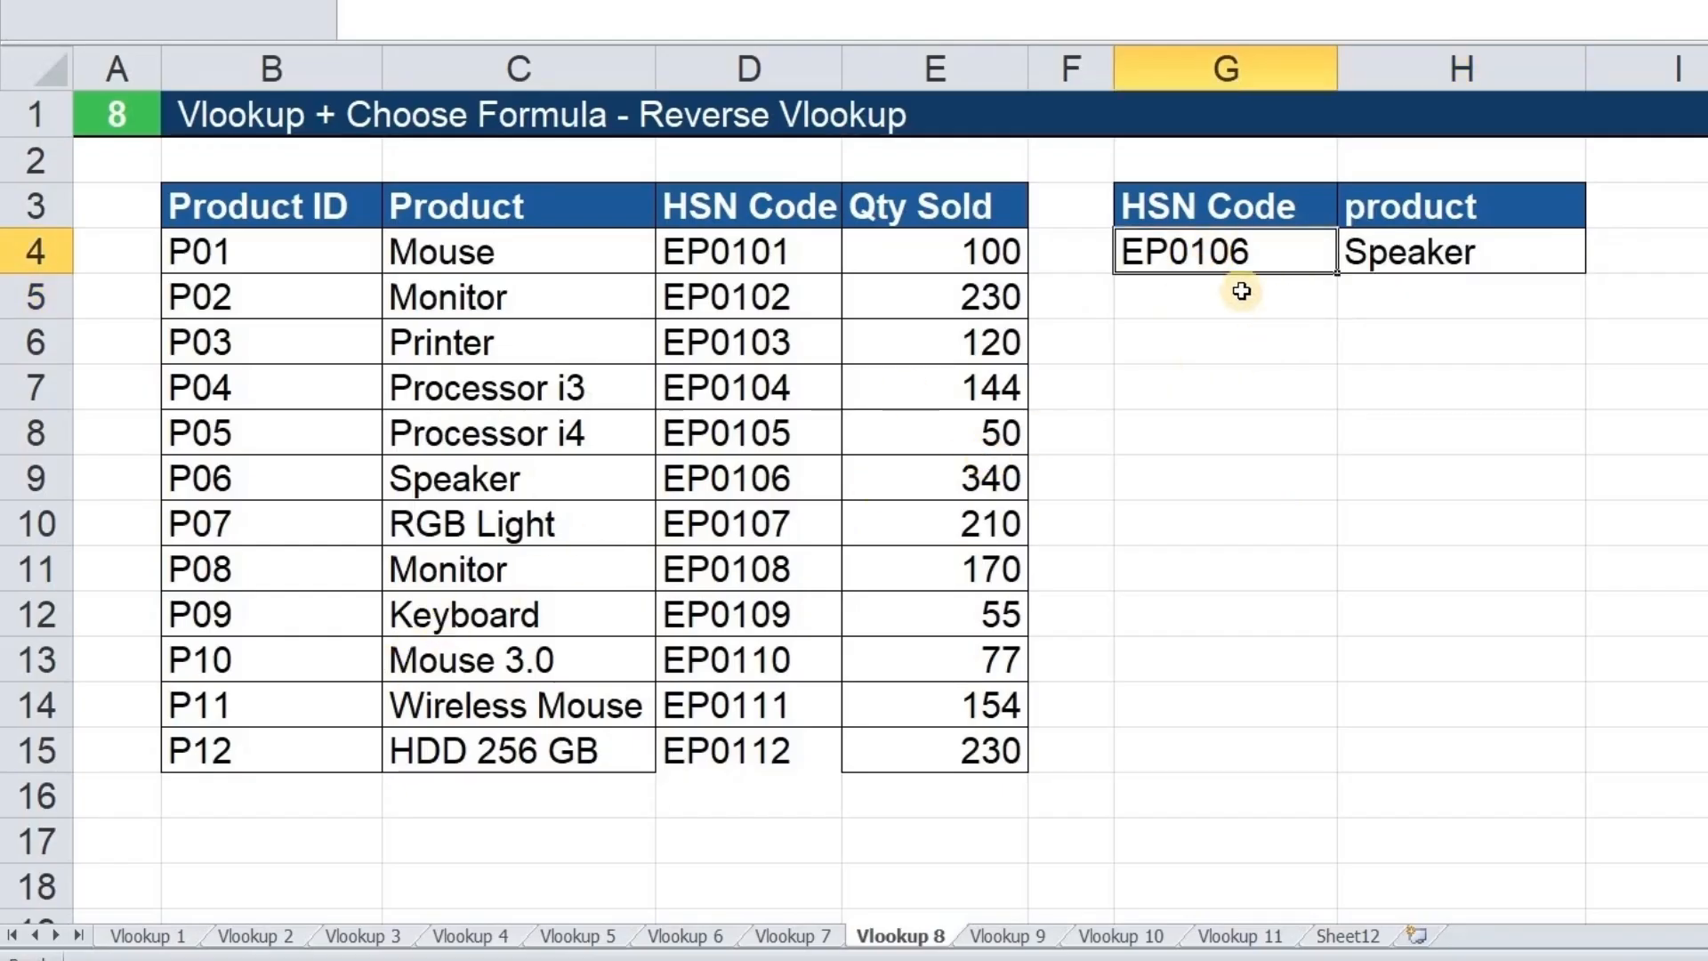
double_click(1282, 255)
key("BackSpace")
type("7")
key("Return")
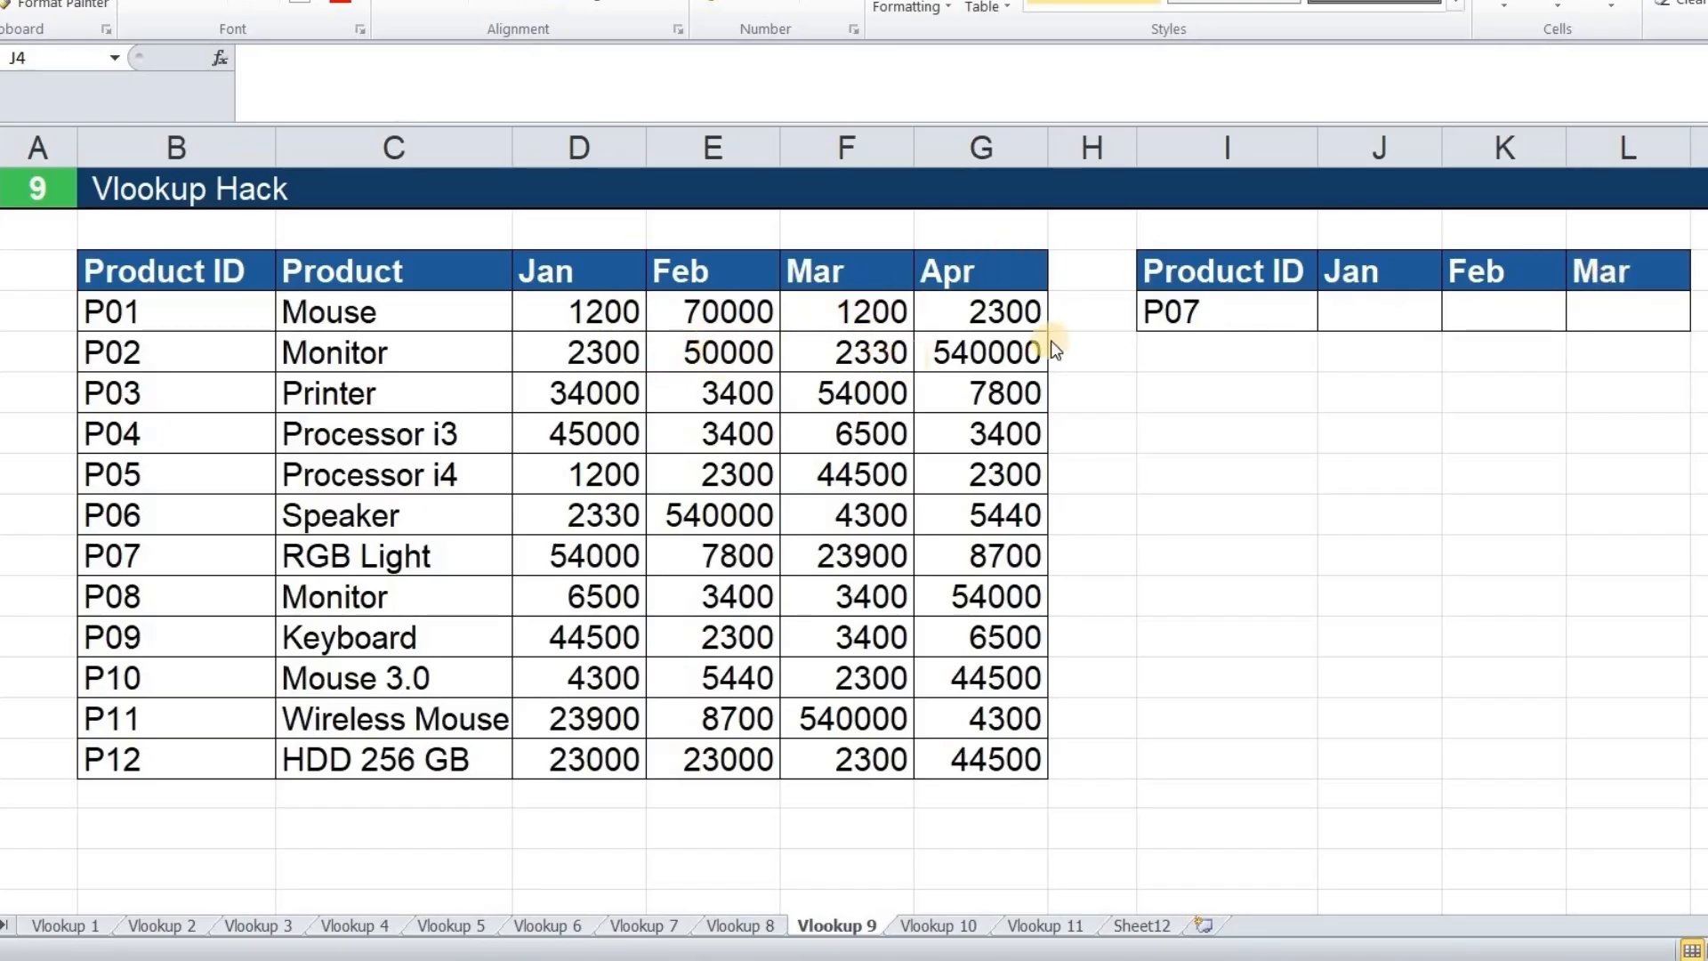
On the Vlookup 9 sheet, begin a VLOOKUP across J4:L4 with the Product ID cell I4 as lookup value.
left_click(1385, 314)
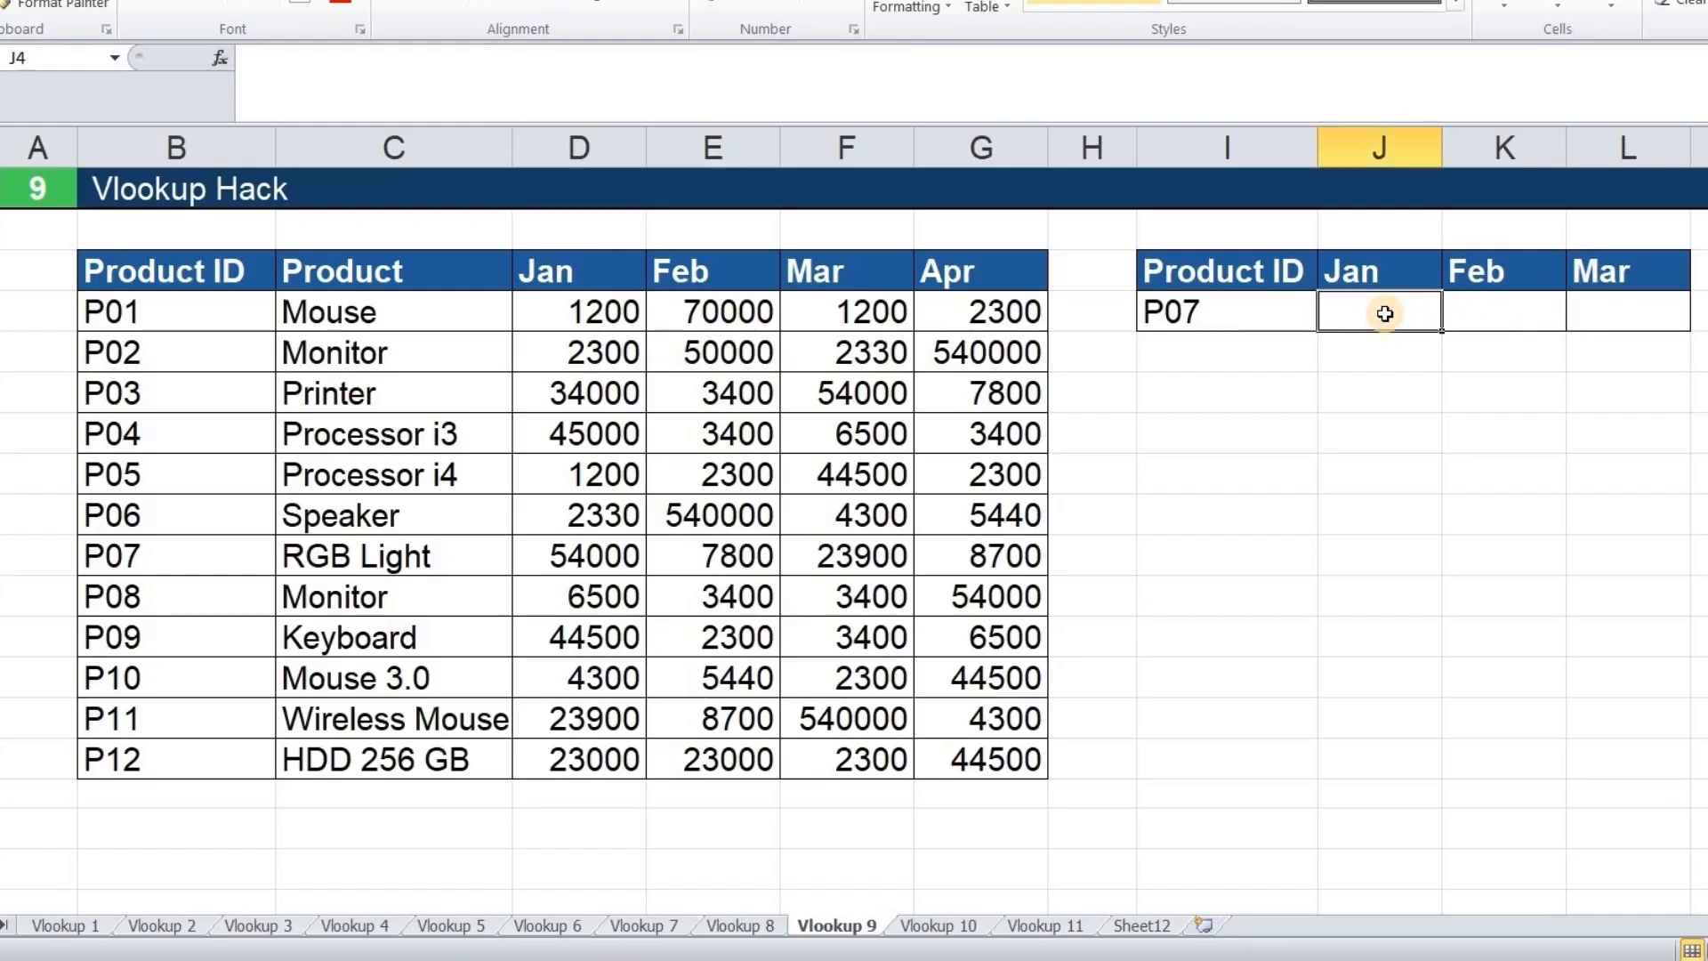
key("shift+Right")
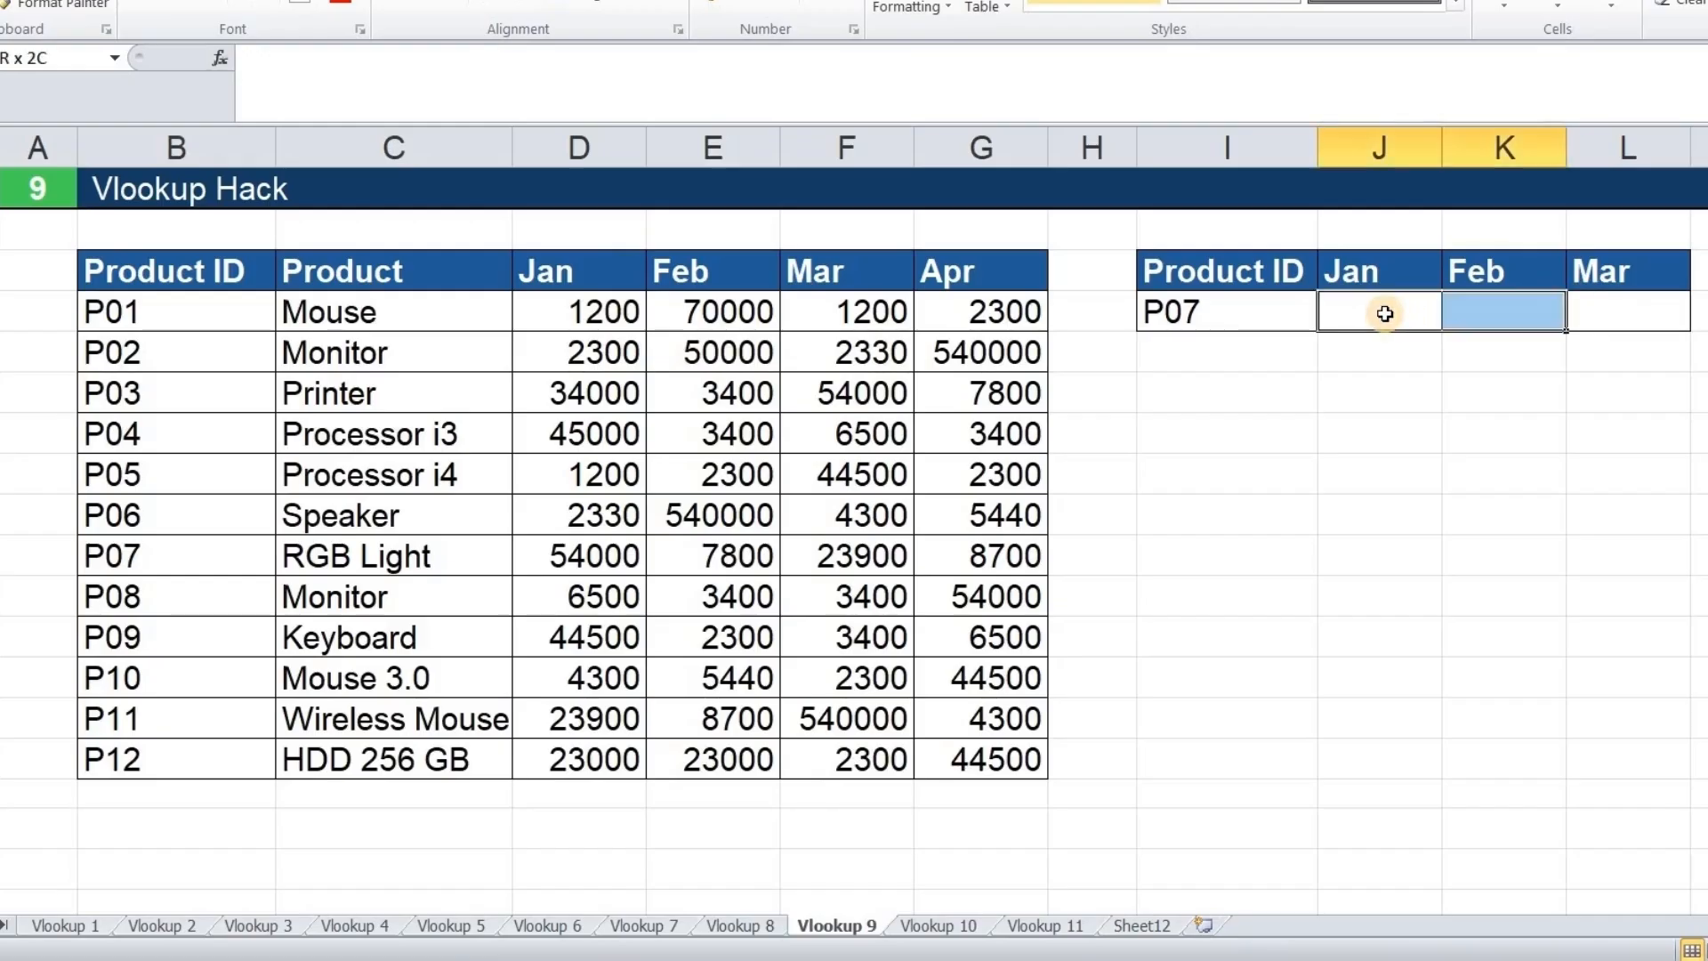
key("shift+Right")
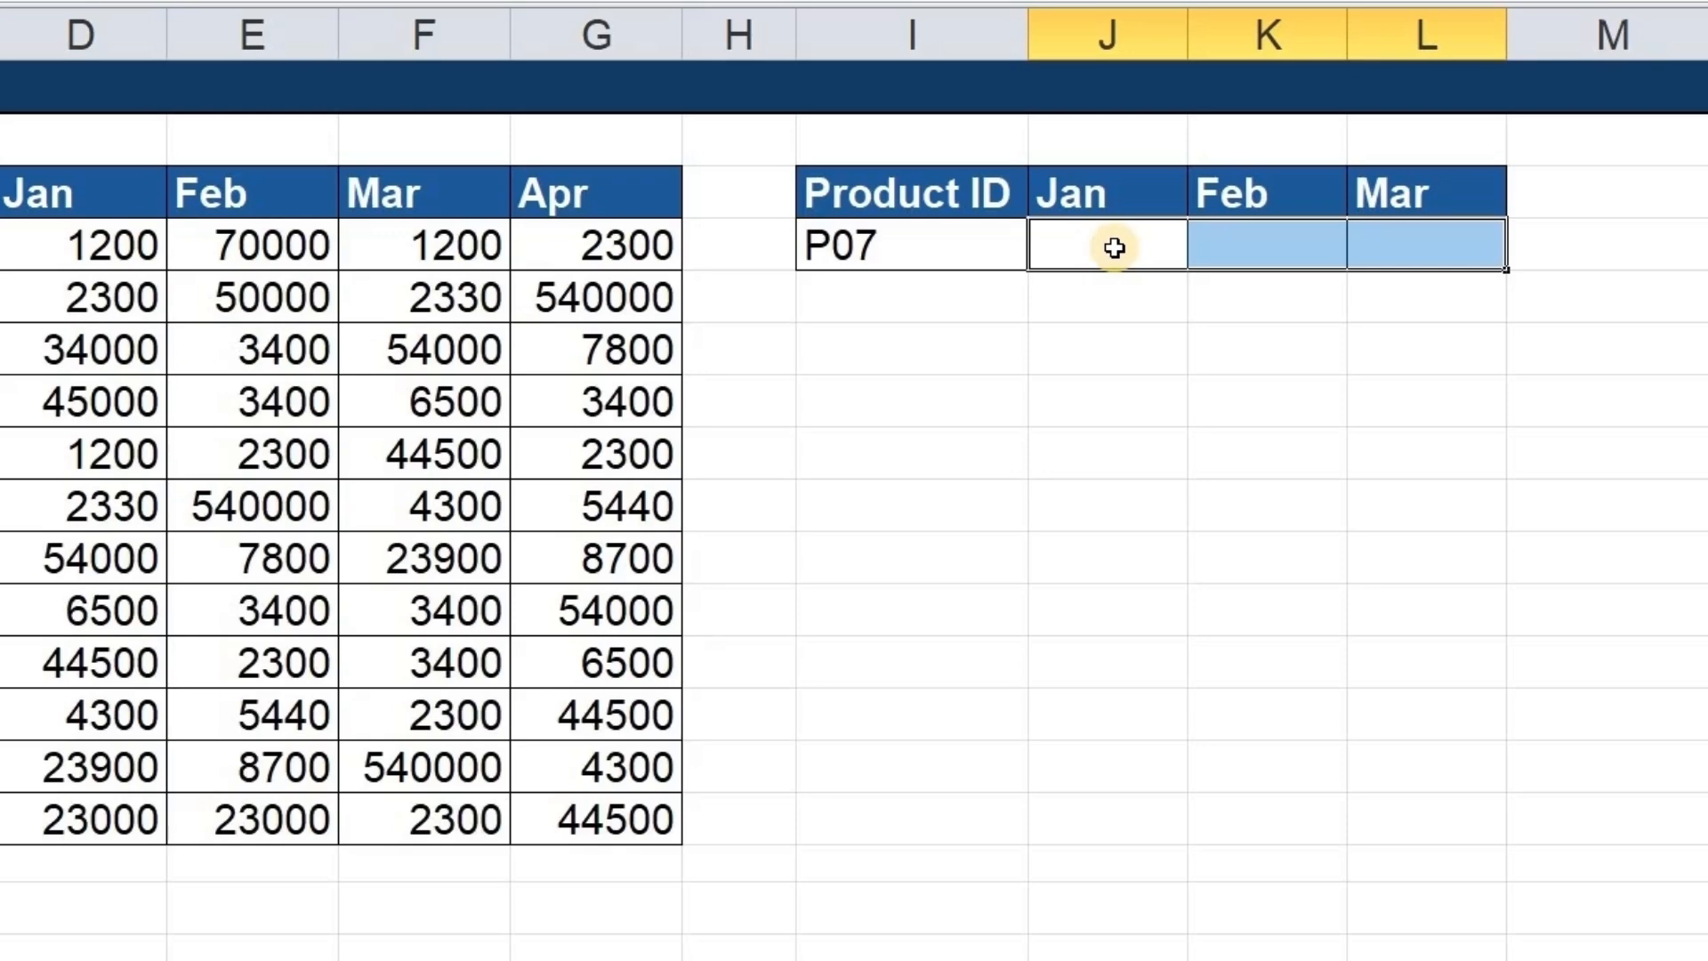
type("=")
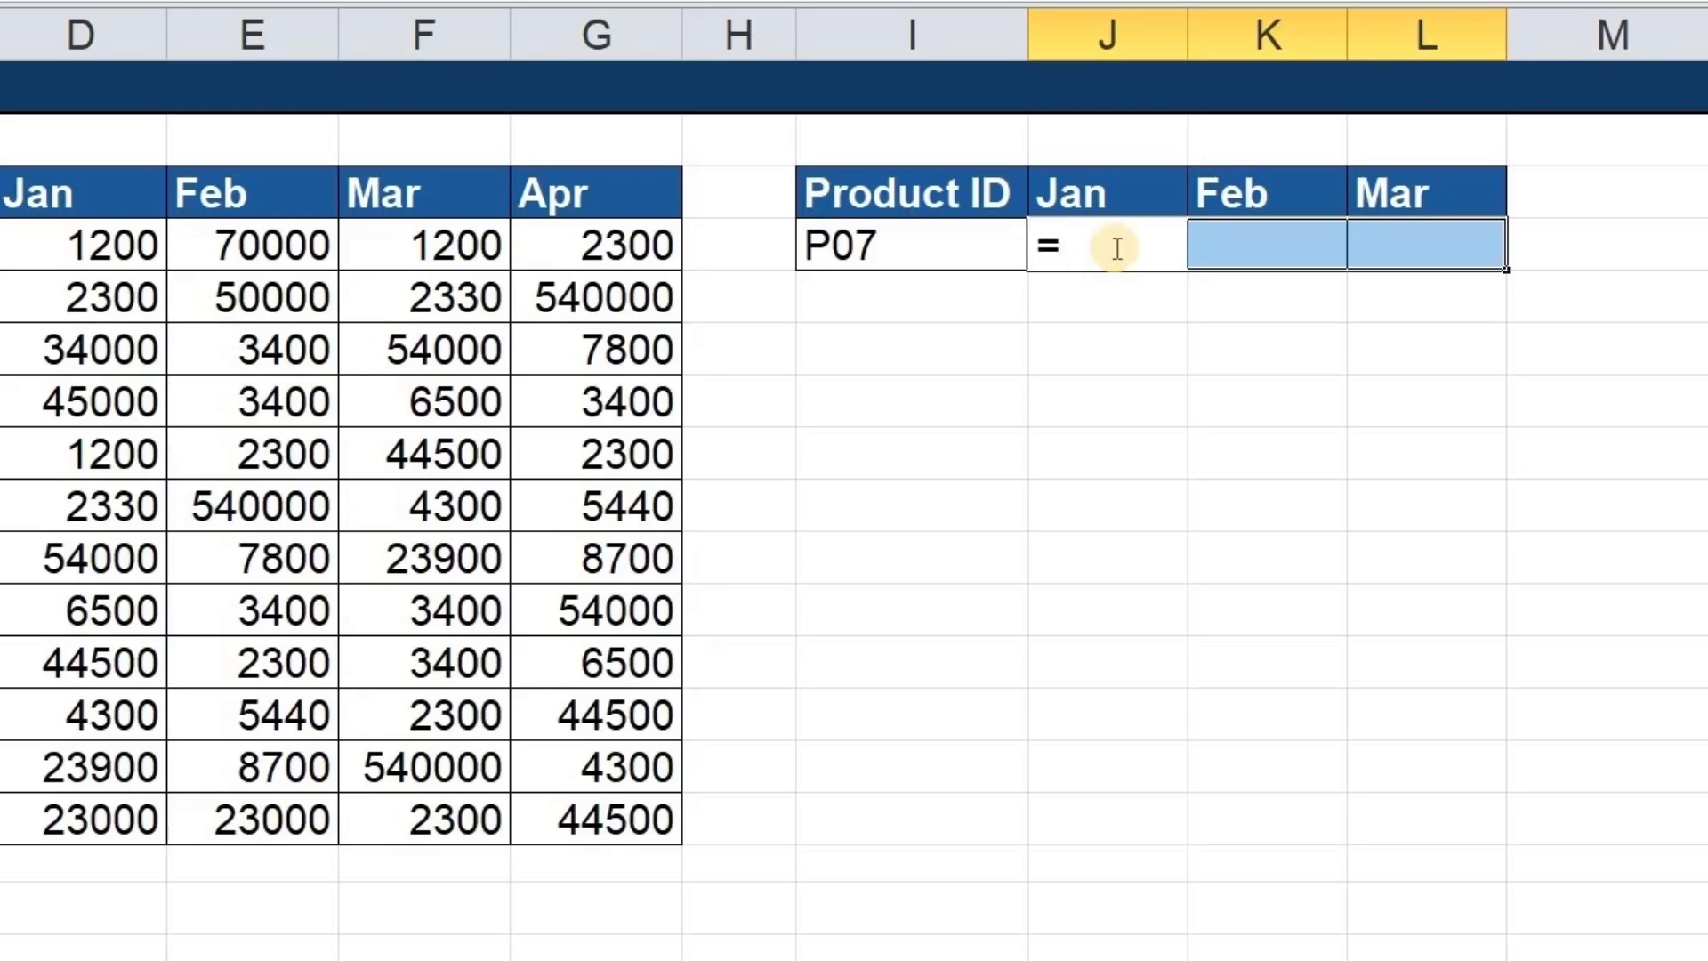
type("vloo")
key("Tab")
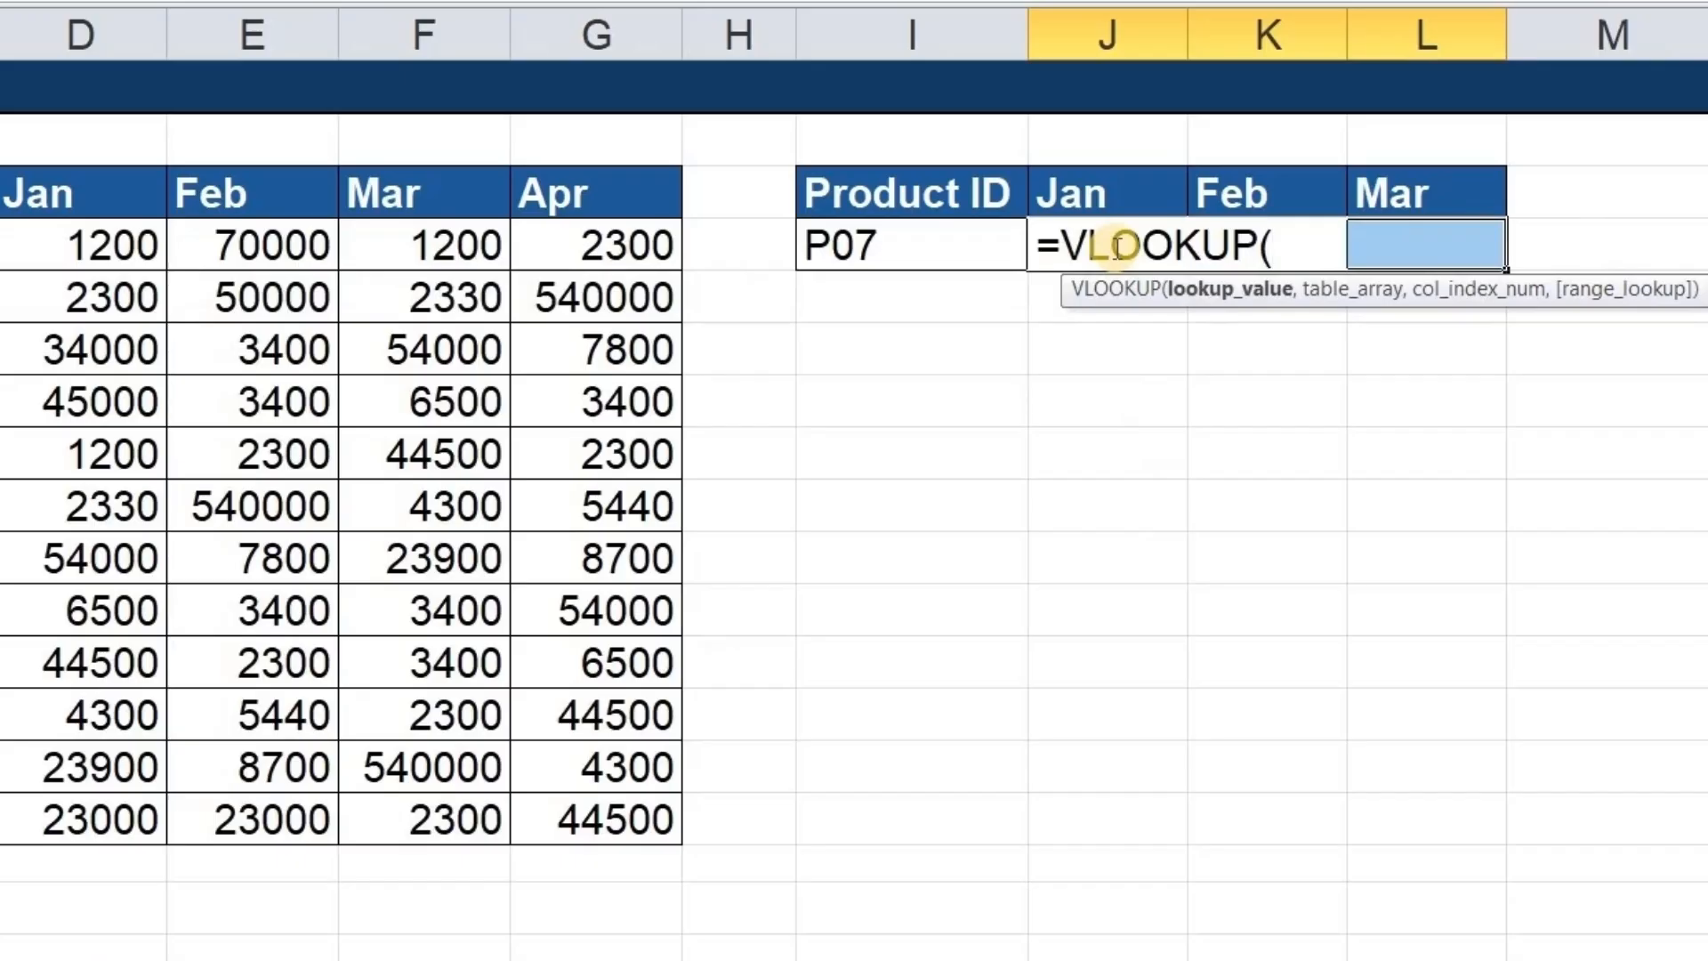
left_click(918, 245)
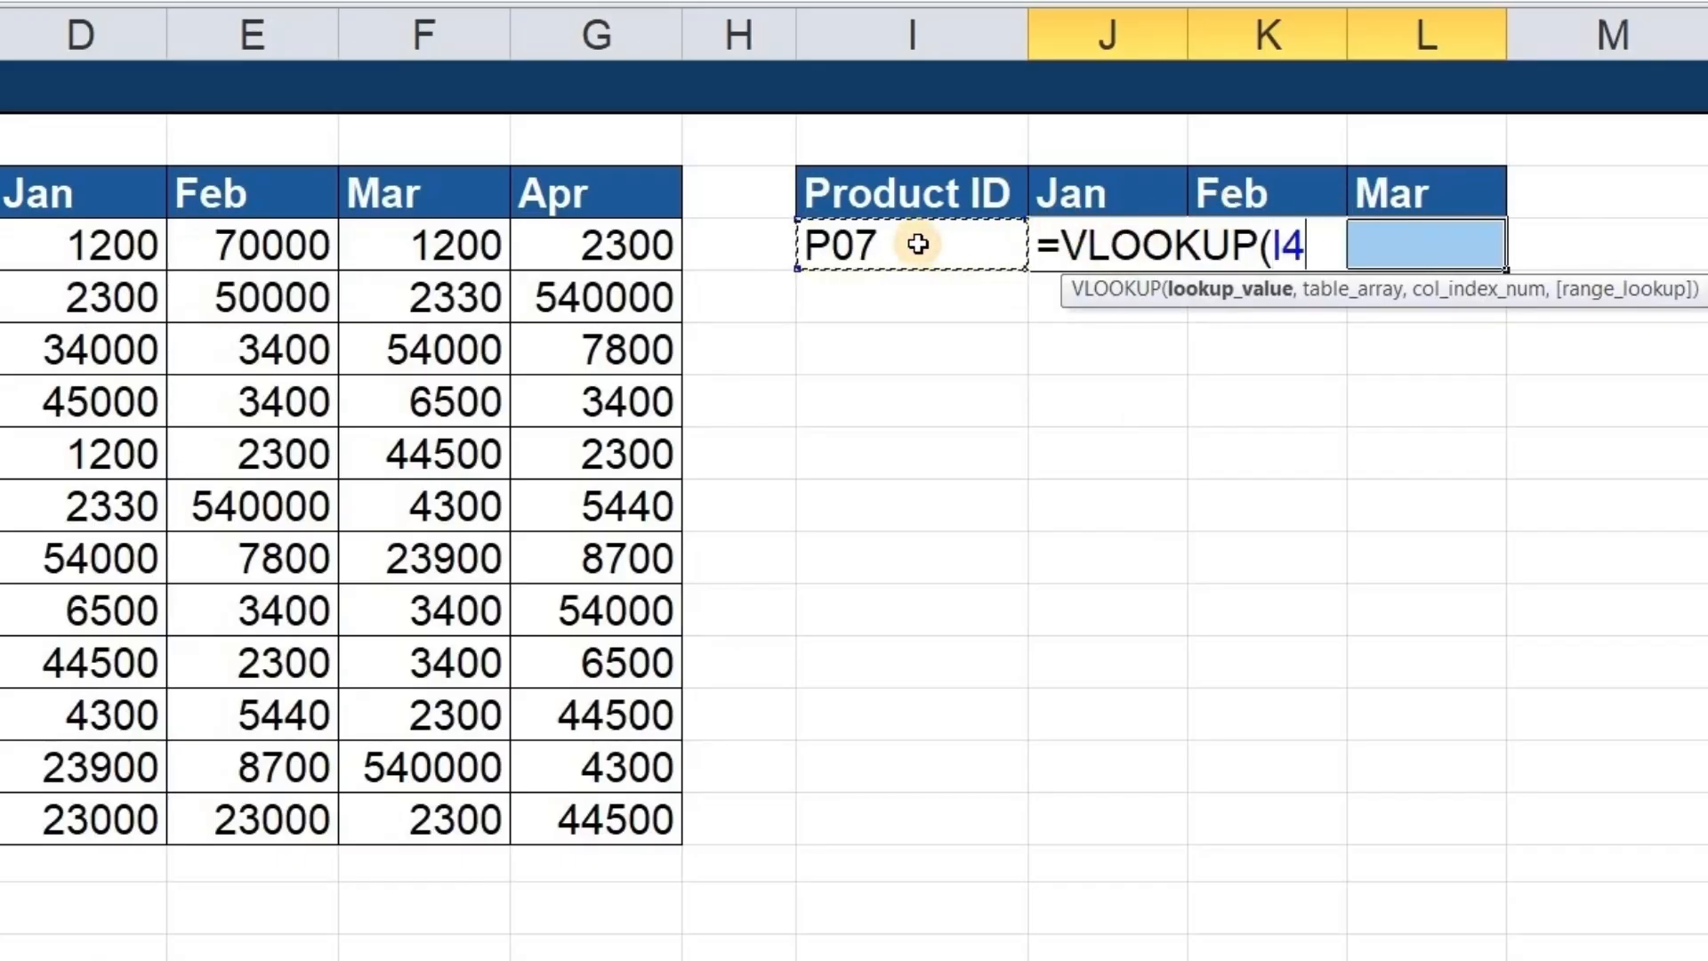
type(",")
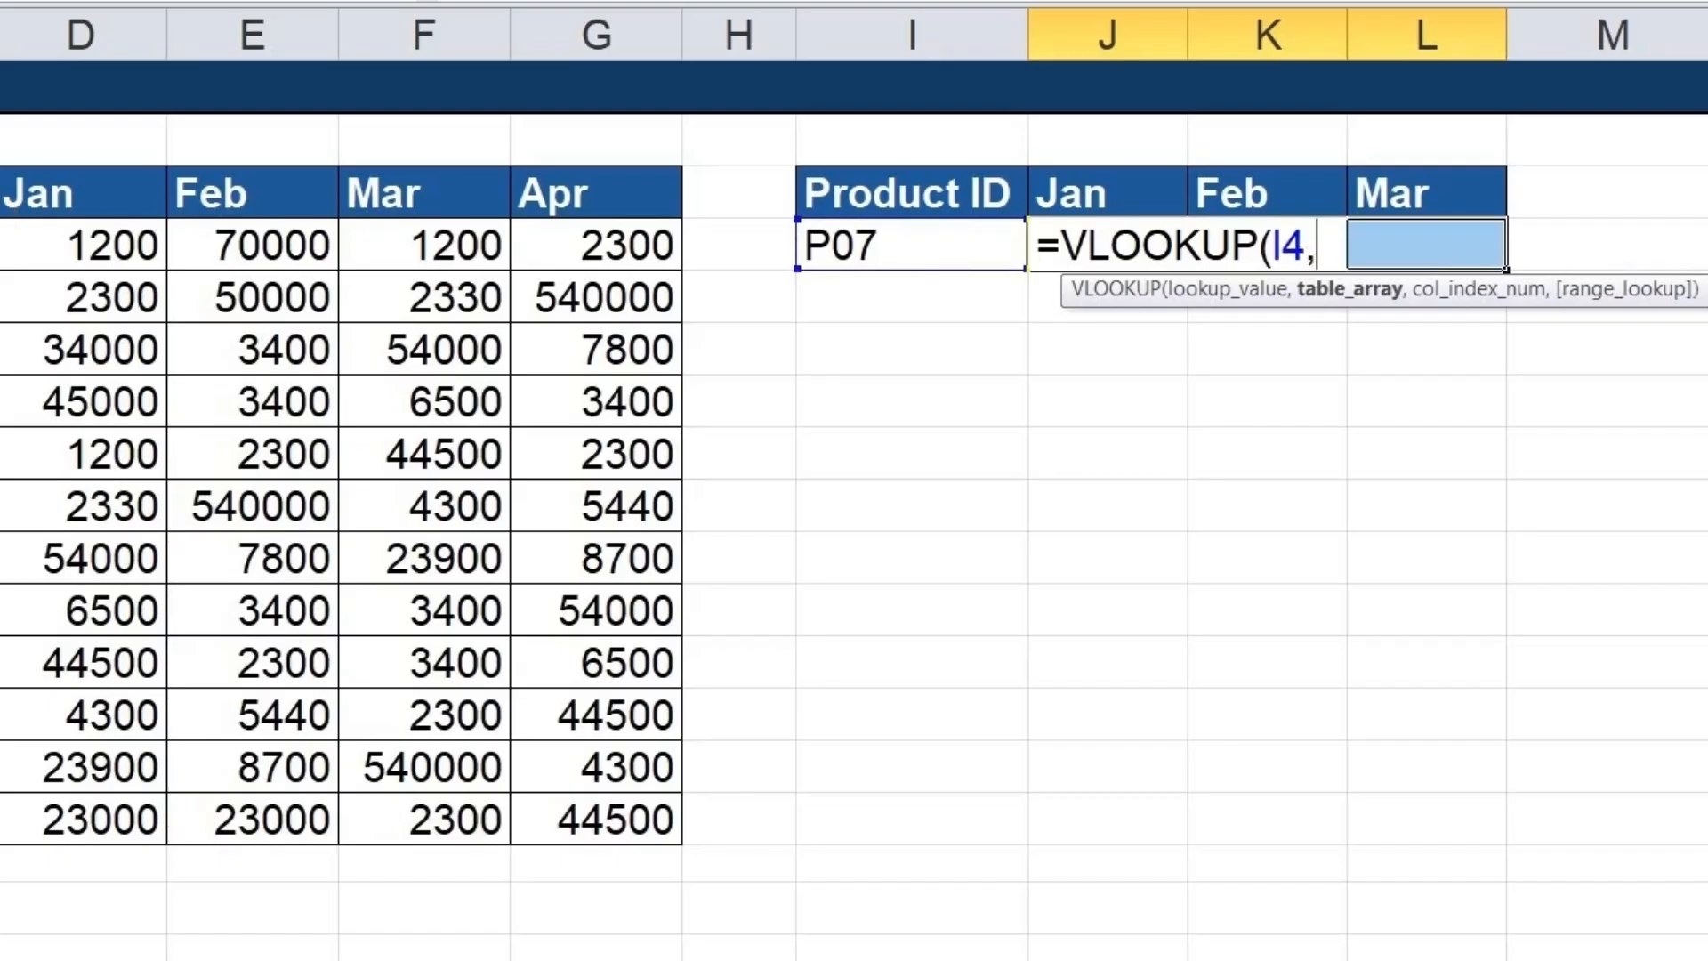
Set the VLOOKUP's table array to the whole product table B3:G15.
type("B3")
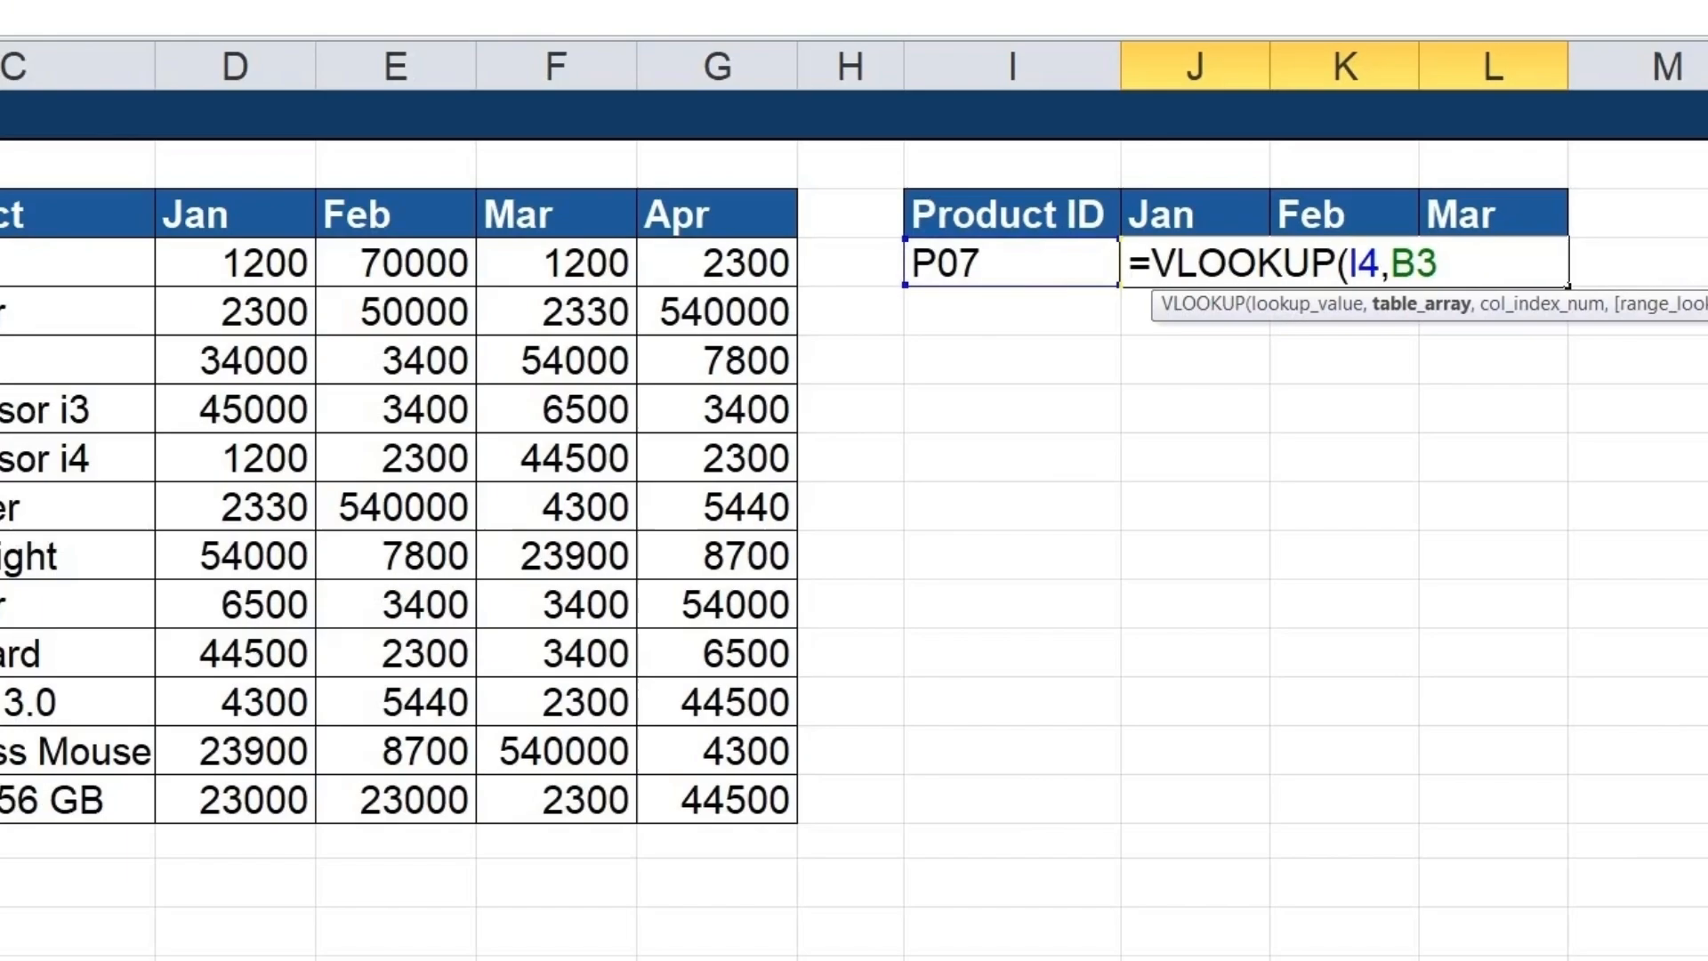
key("ctrl+shift+Right")
key("ctrl+shift+Down")
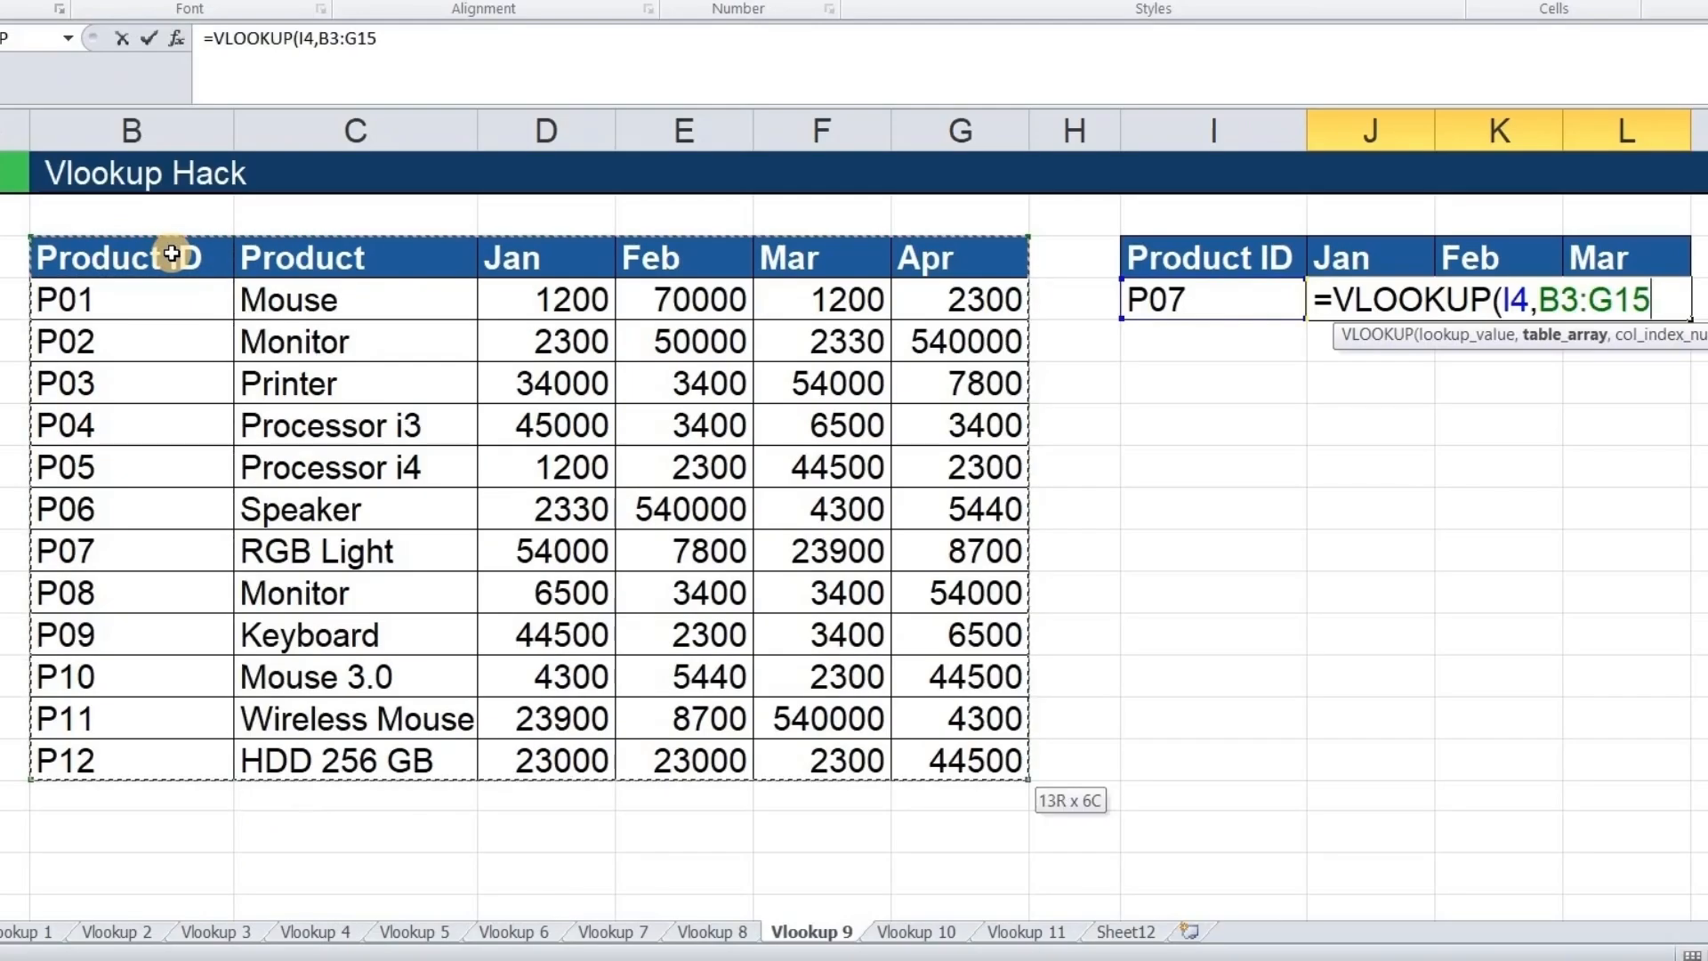
type(",")
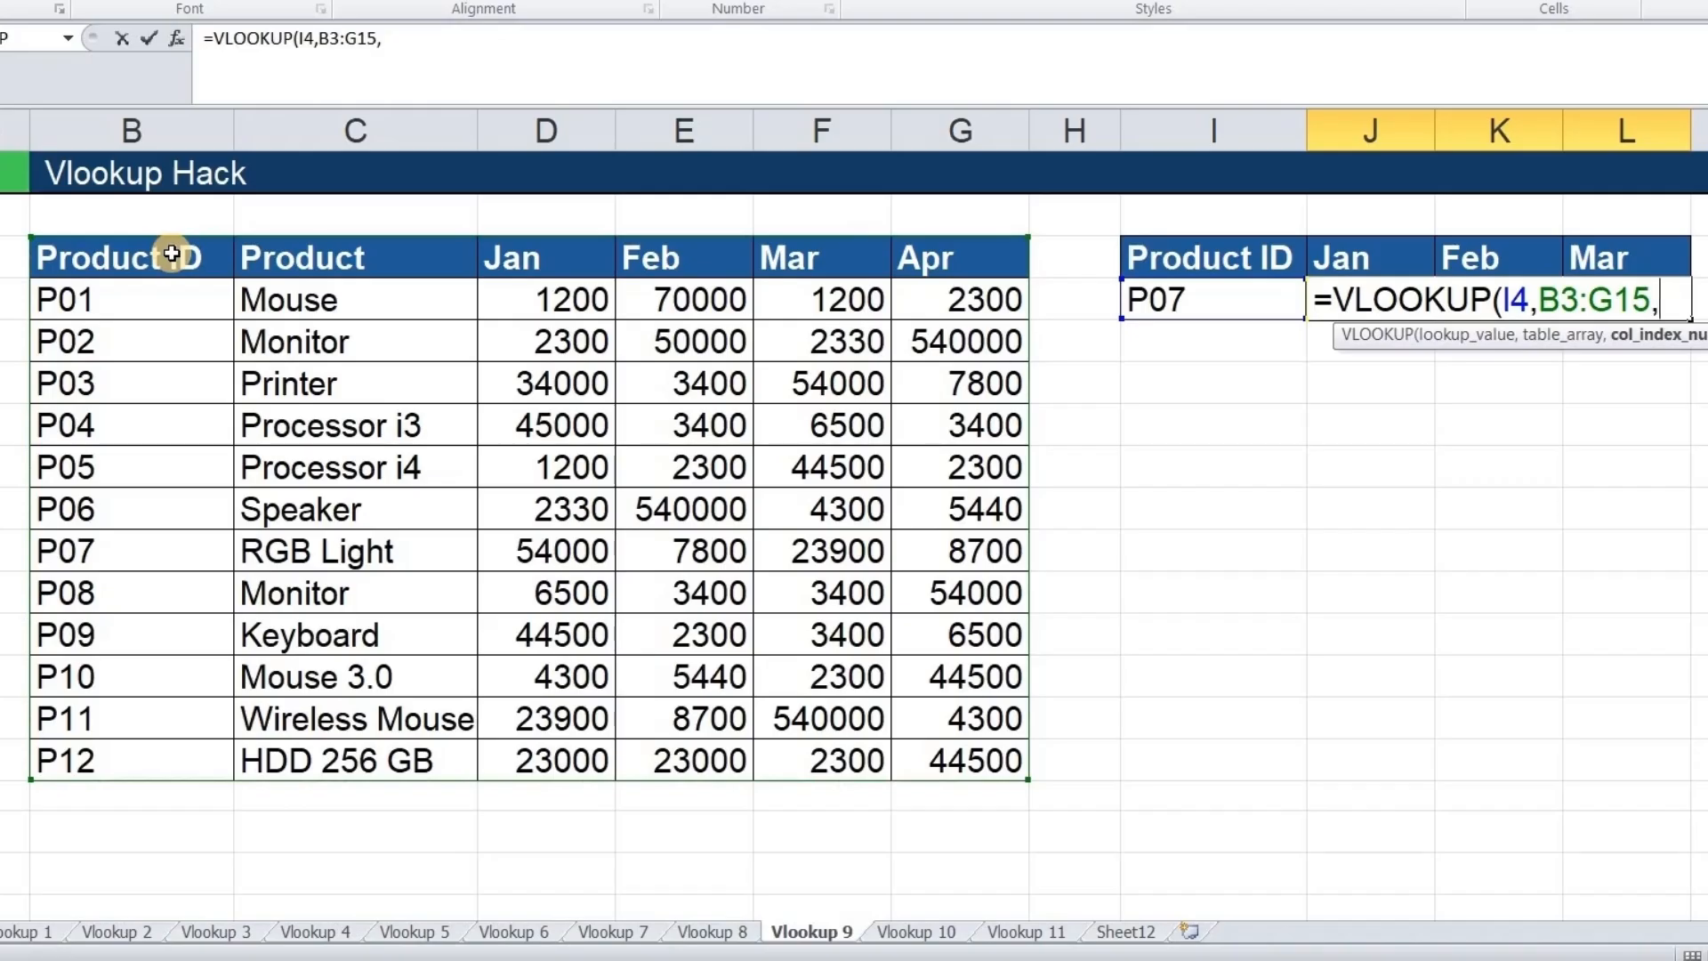
Use {3,4,5} as the column index with exact match 0, and enter the VLOOKUP as an array formula in J4:L4.
type("{")
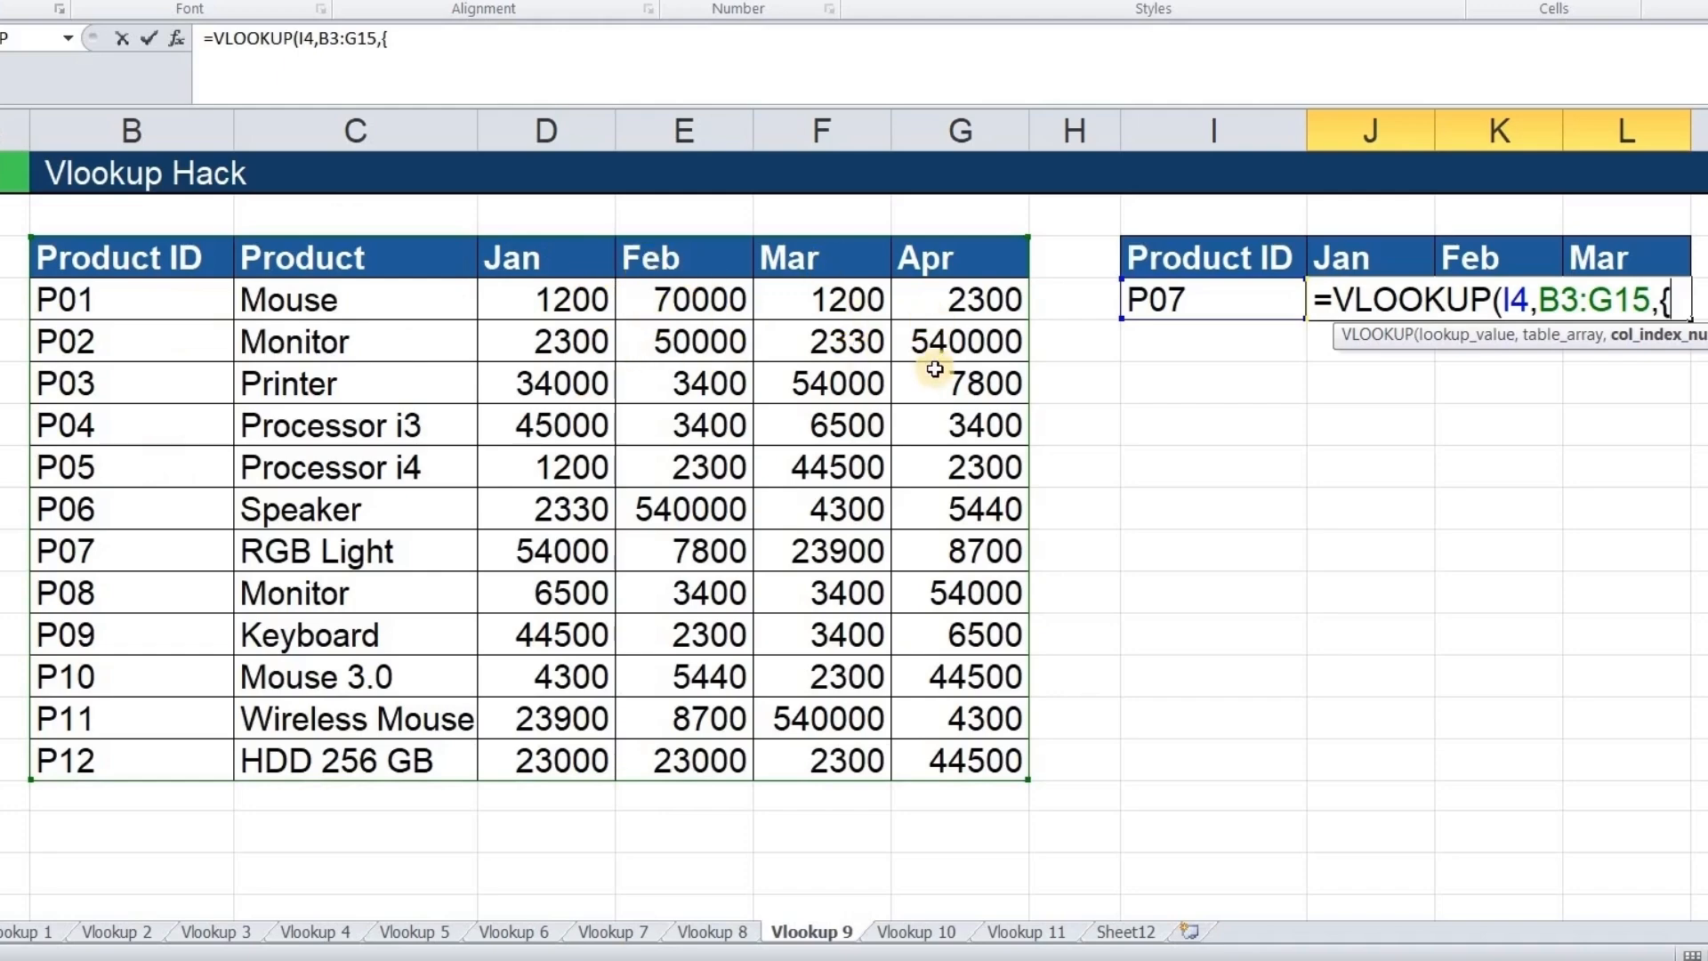
type("4")
key("BackSpace")
type("3,")
type("4,")
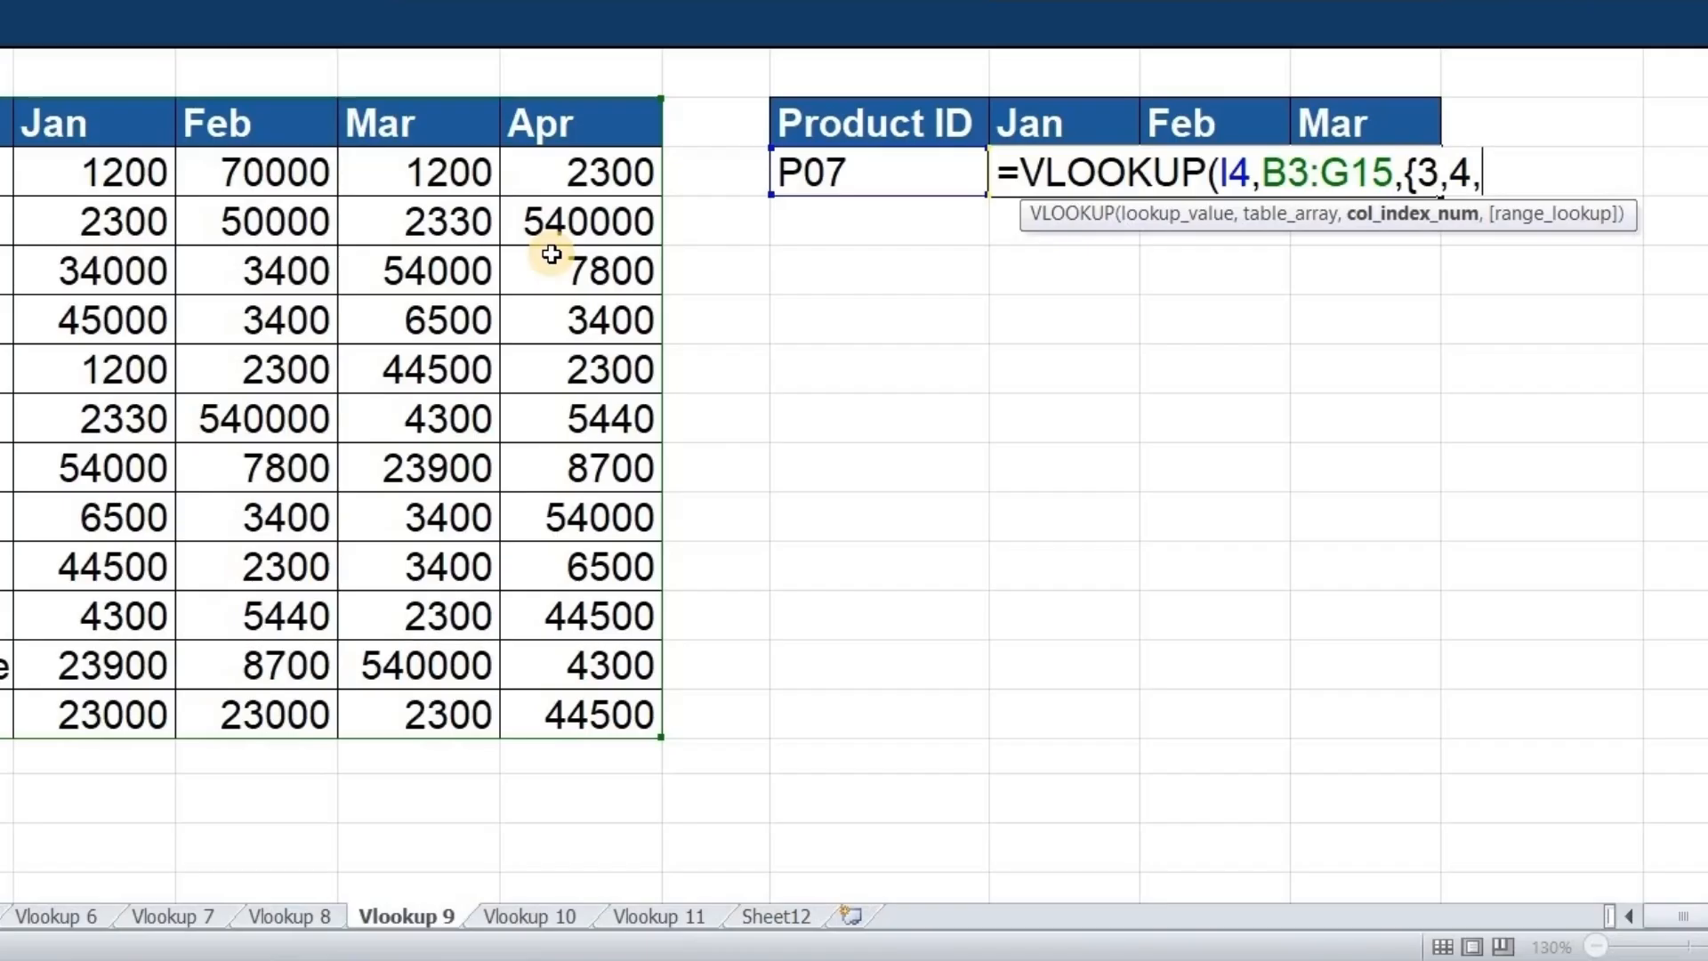
type("5},")
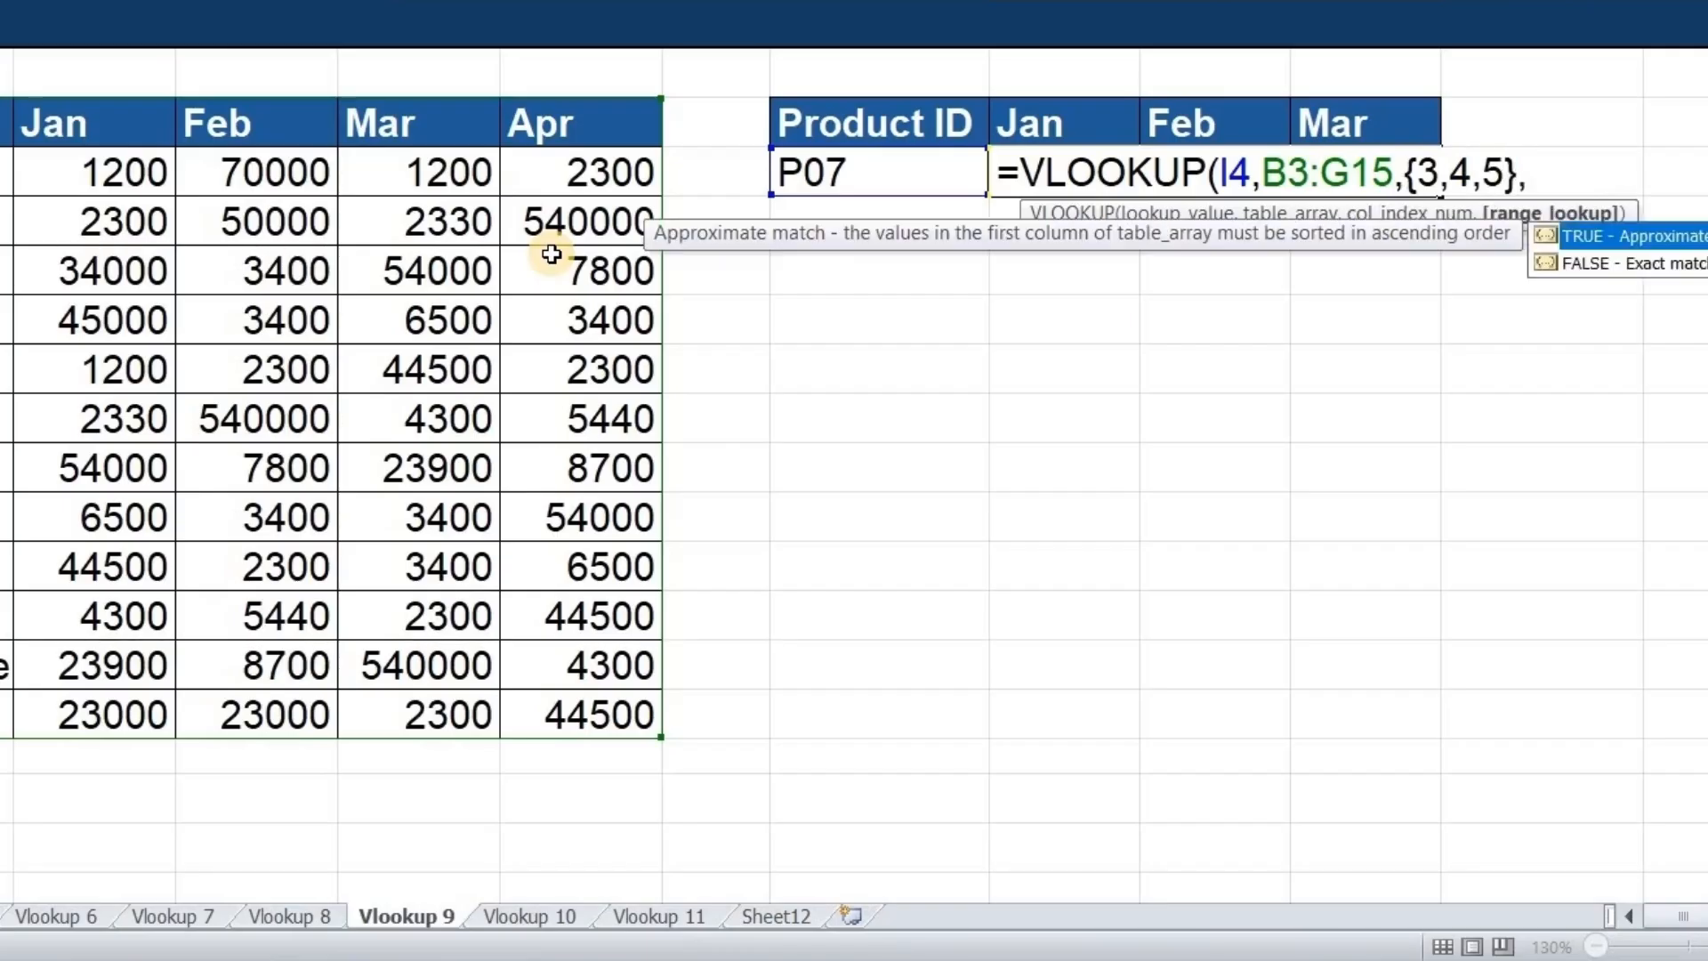
type("0)")
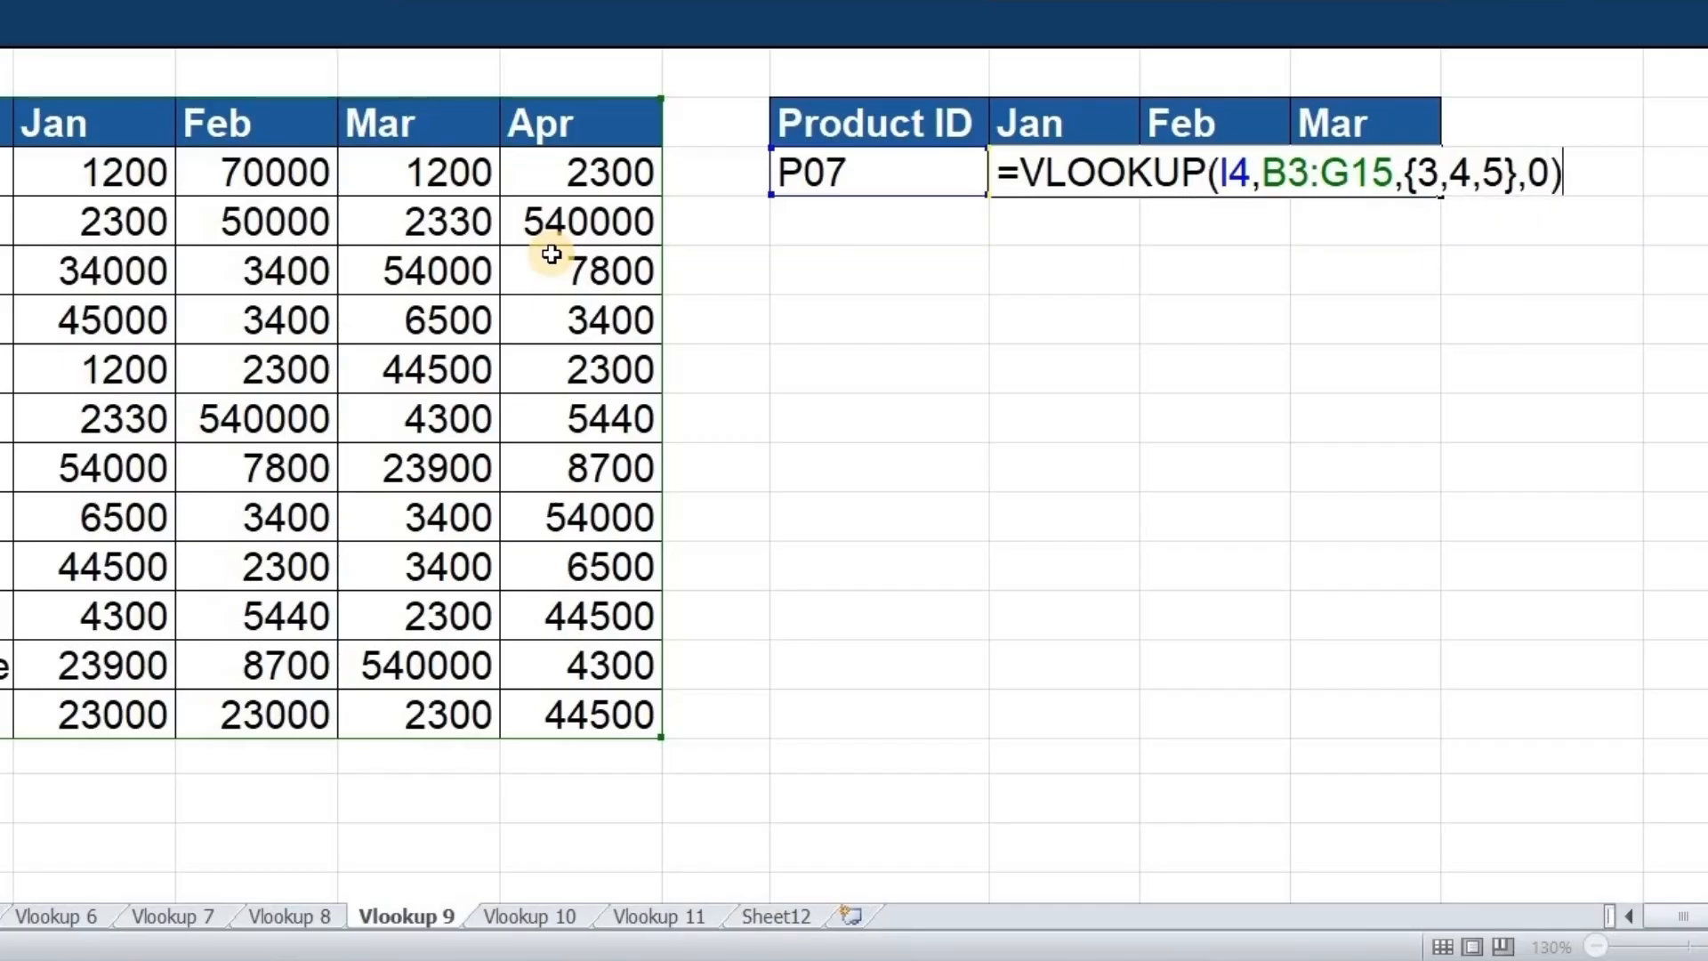
key("ctrl+shift+Return")
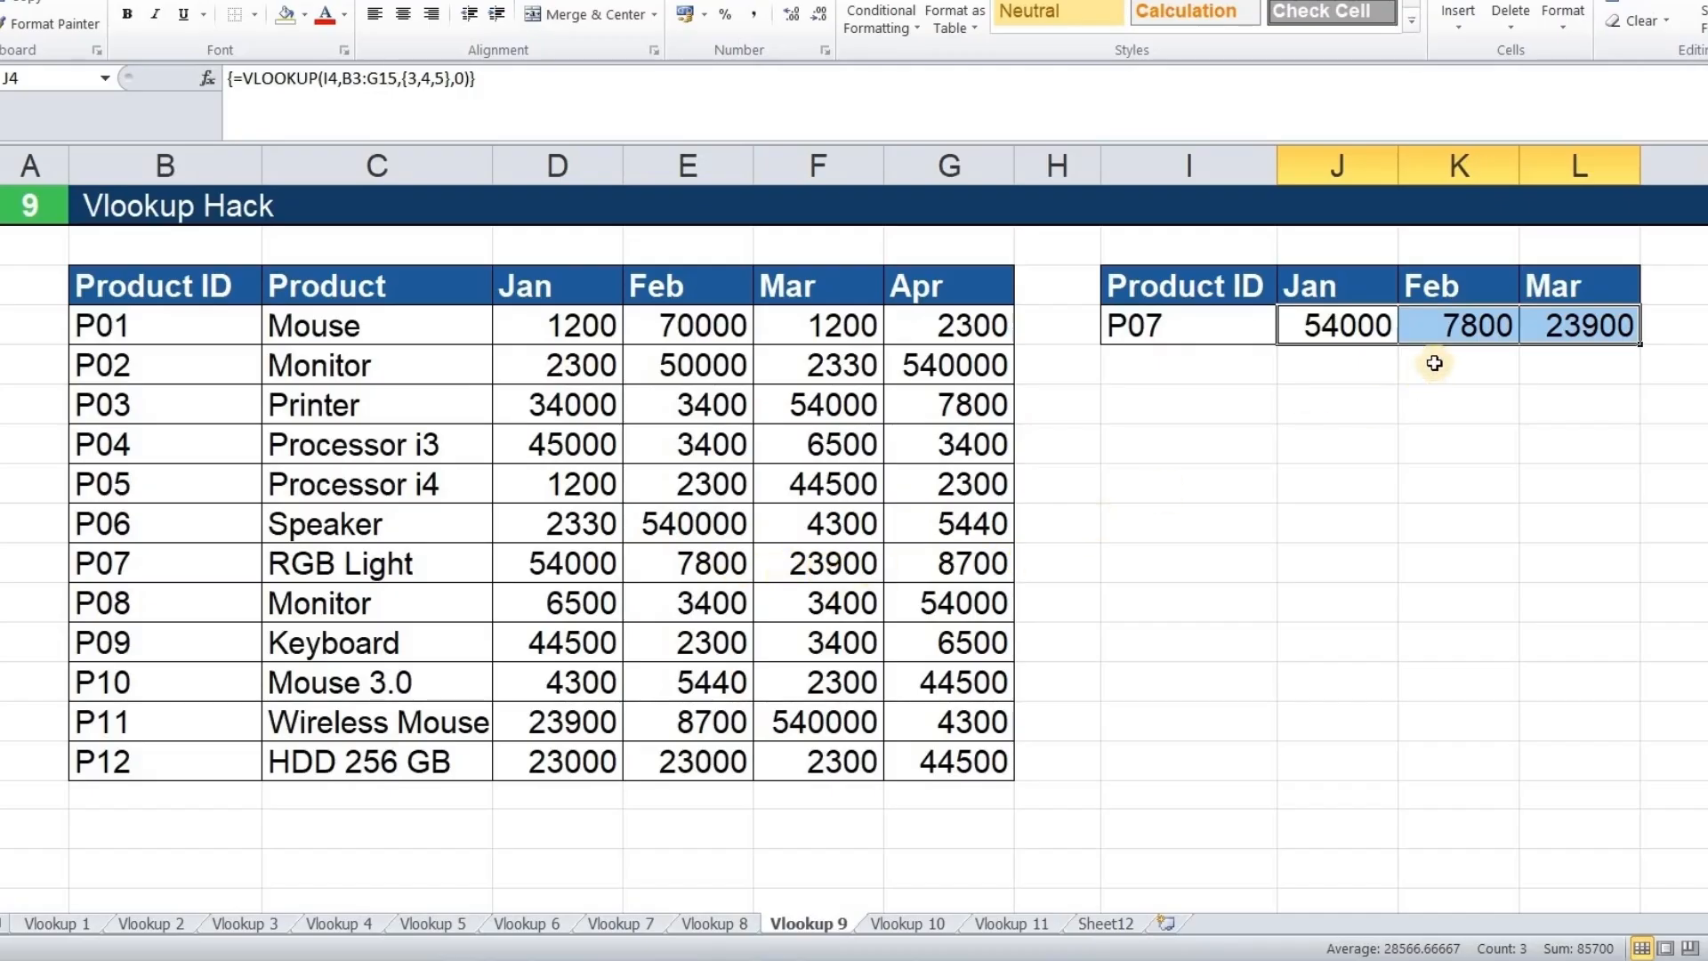
Set the Product ID in I4 to P011 to test the array formula.
left_click(1183, 331)
double_click(1184, 331)
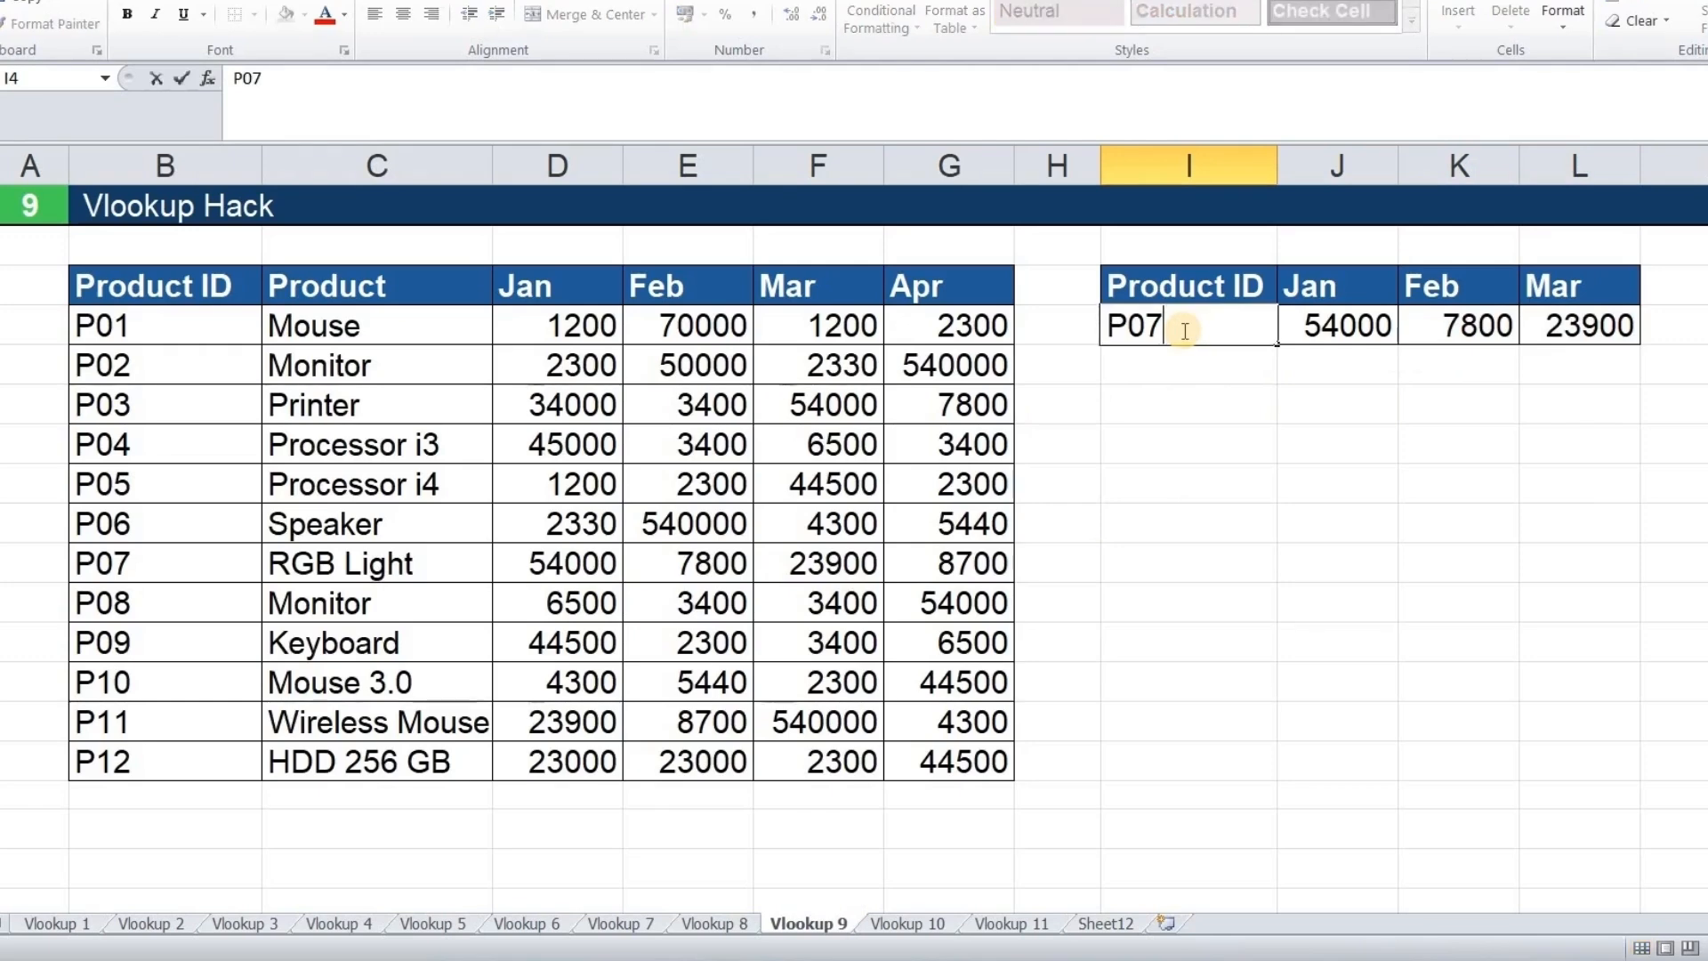
key("BackSpace")
type("11")
key("Return")
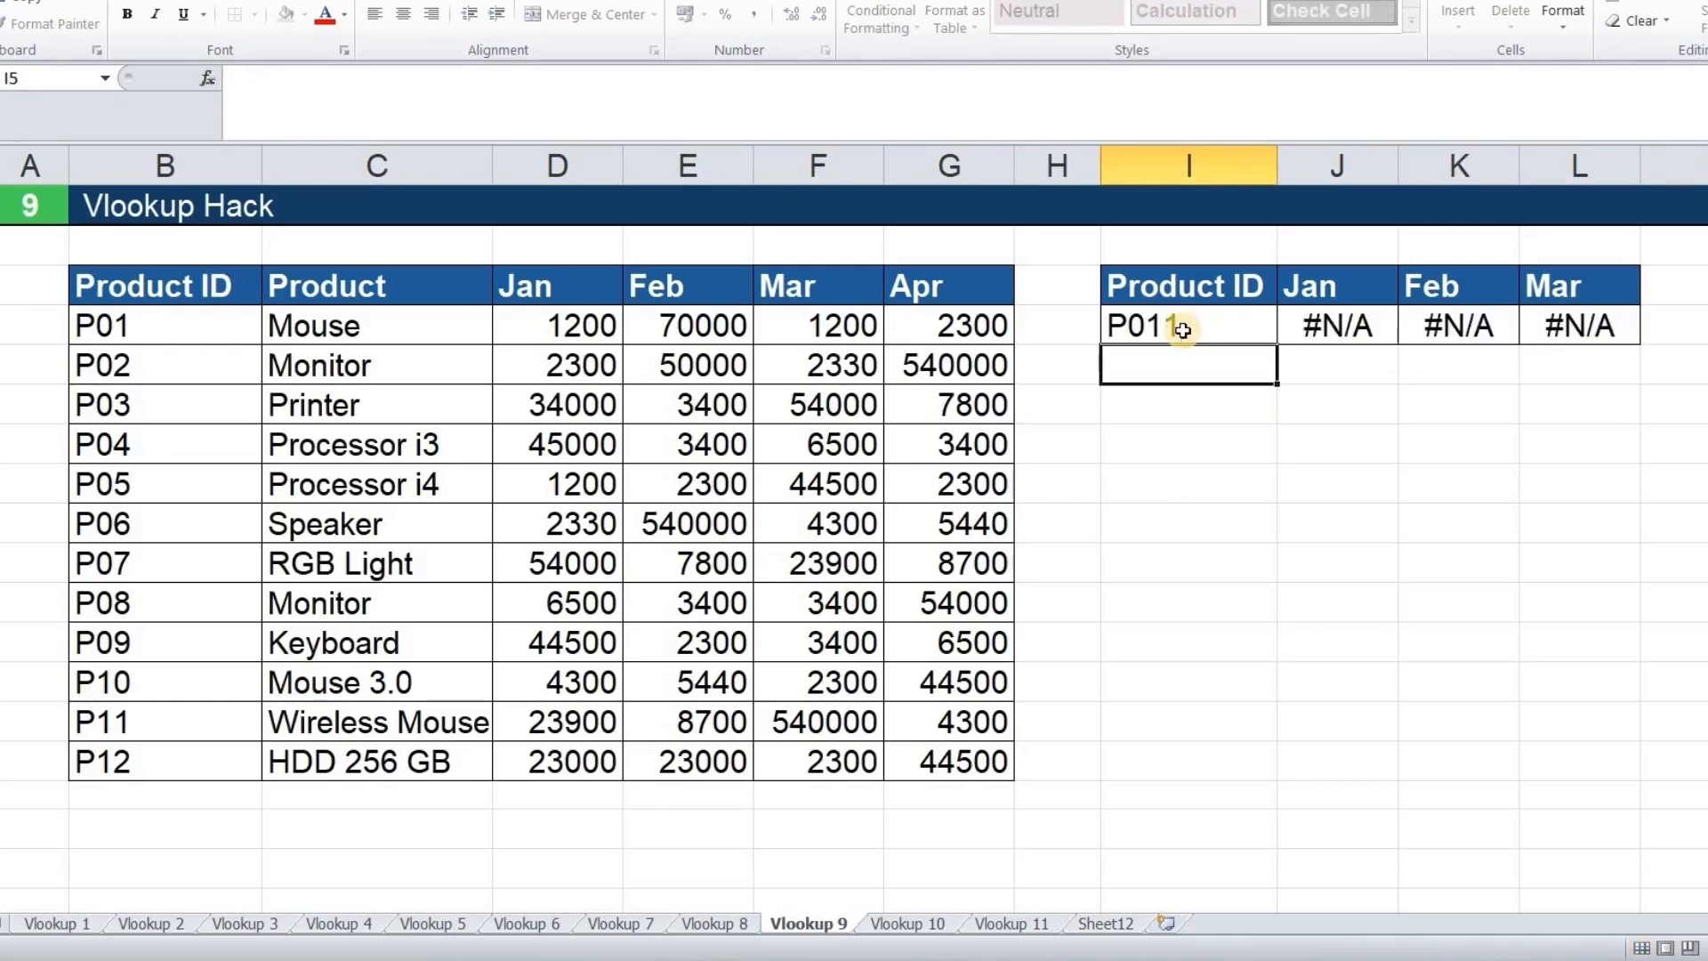
Correct the Product ID in I4 by removing its extra digit.
left_click(1155, 325)
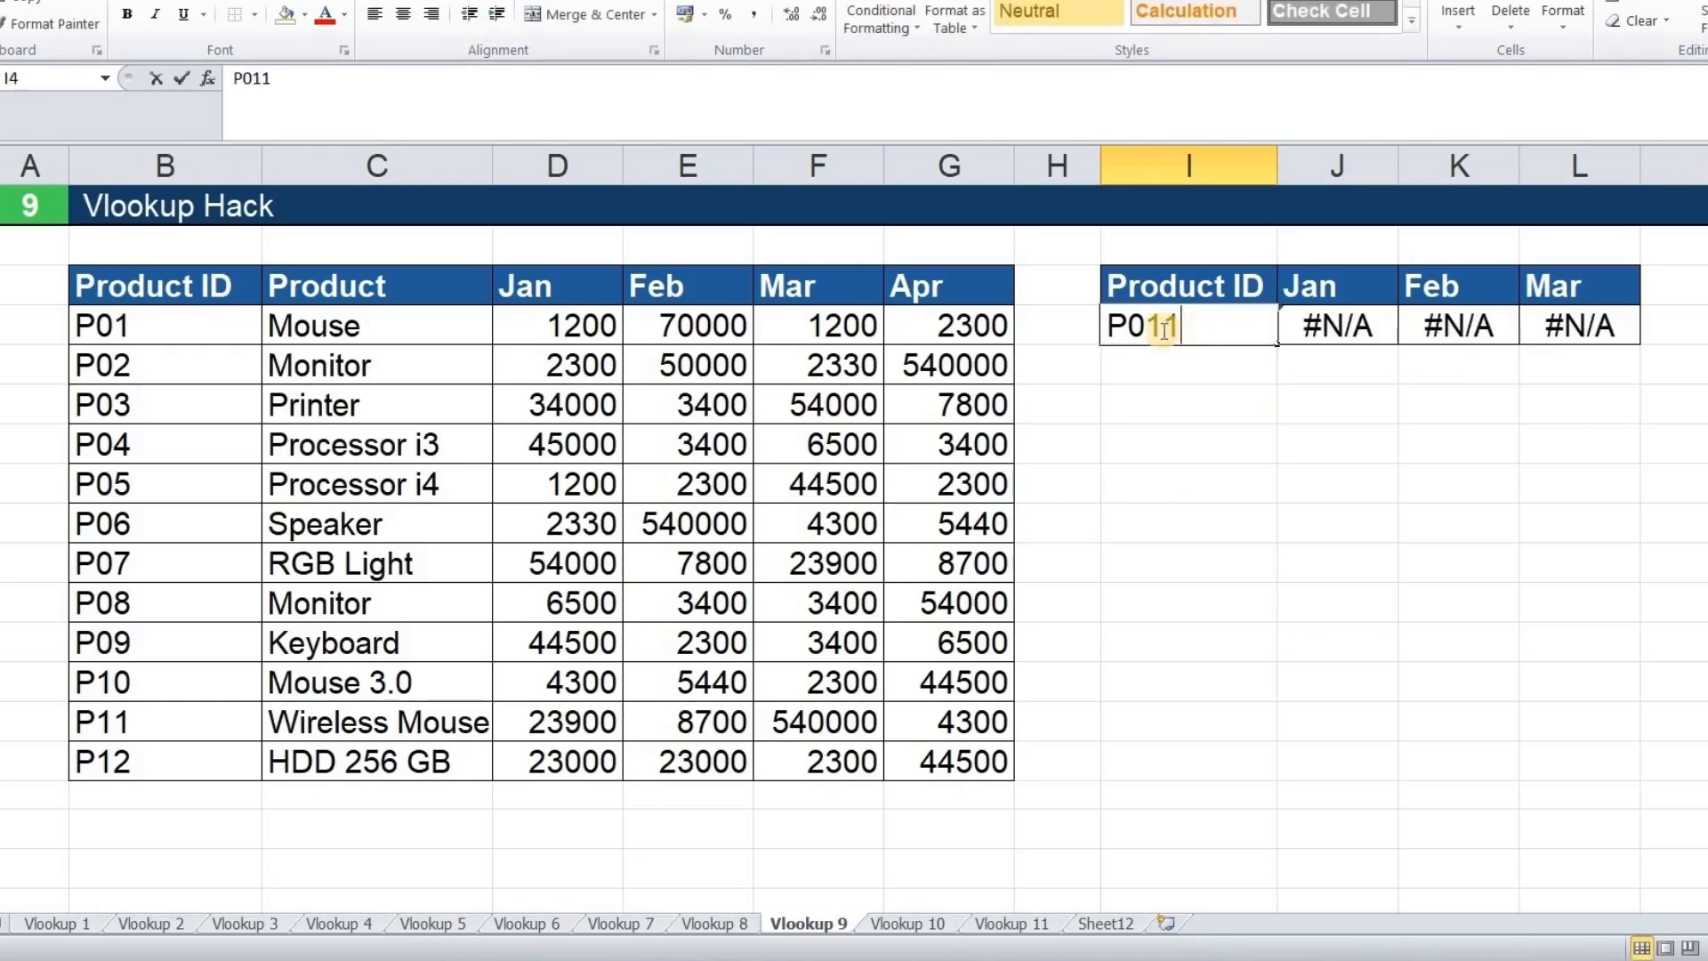
double_click(1153, 326)
key("BackSpace")
key("Return")
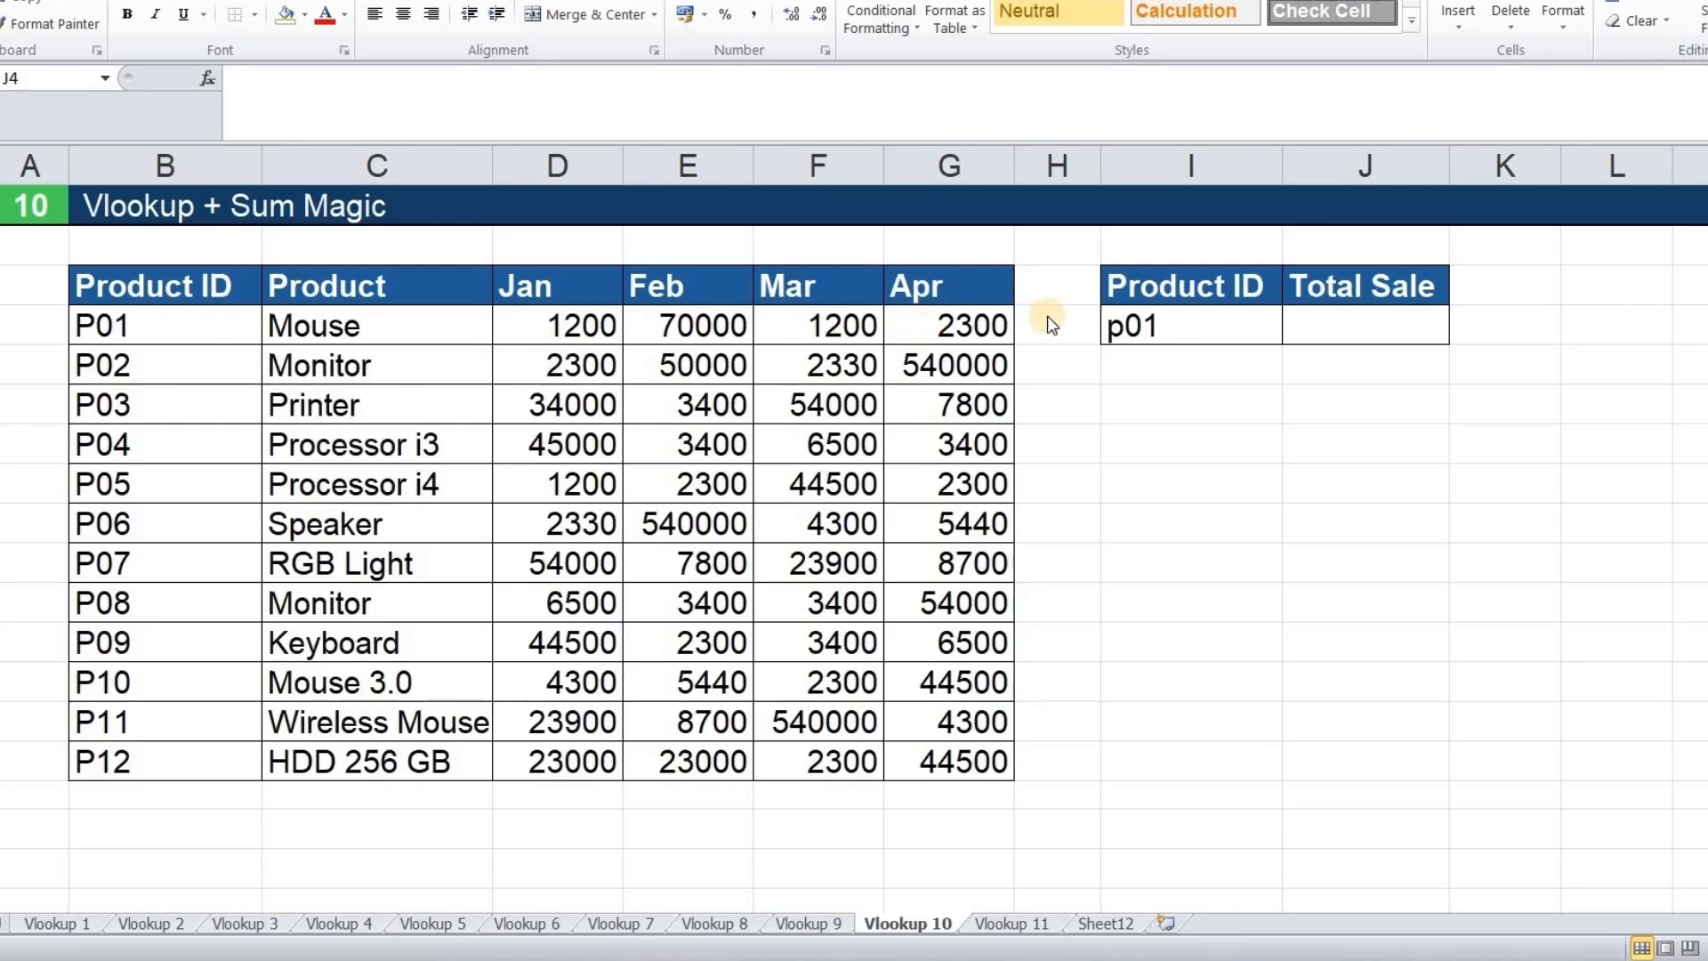
On the Vlookup 10 sheet, begin a SUM with a nested VLOOKUP in J4, using Product ID cell I4 as lookup value.
left_click(1337, 332)
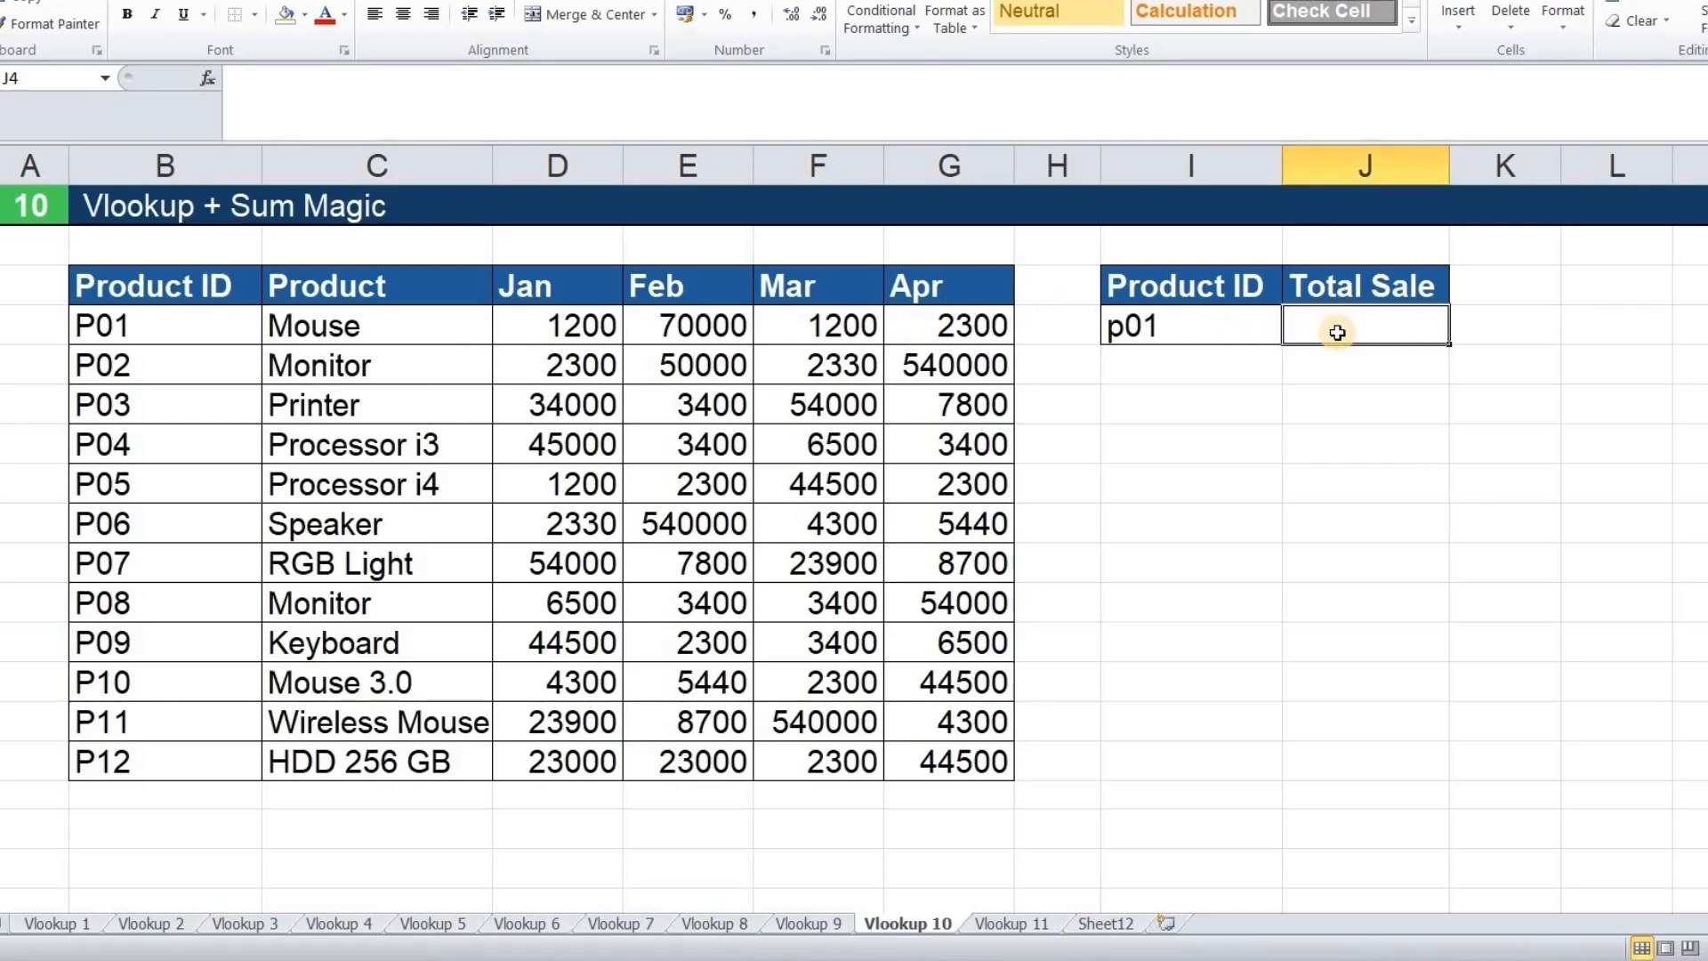
type("=")
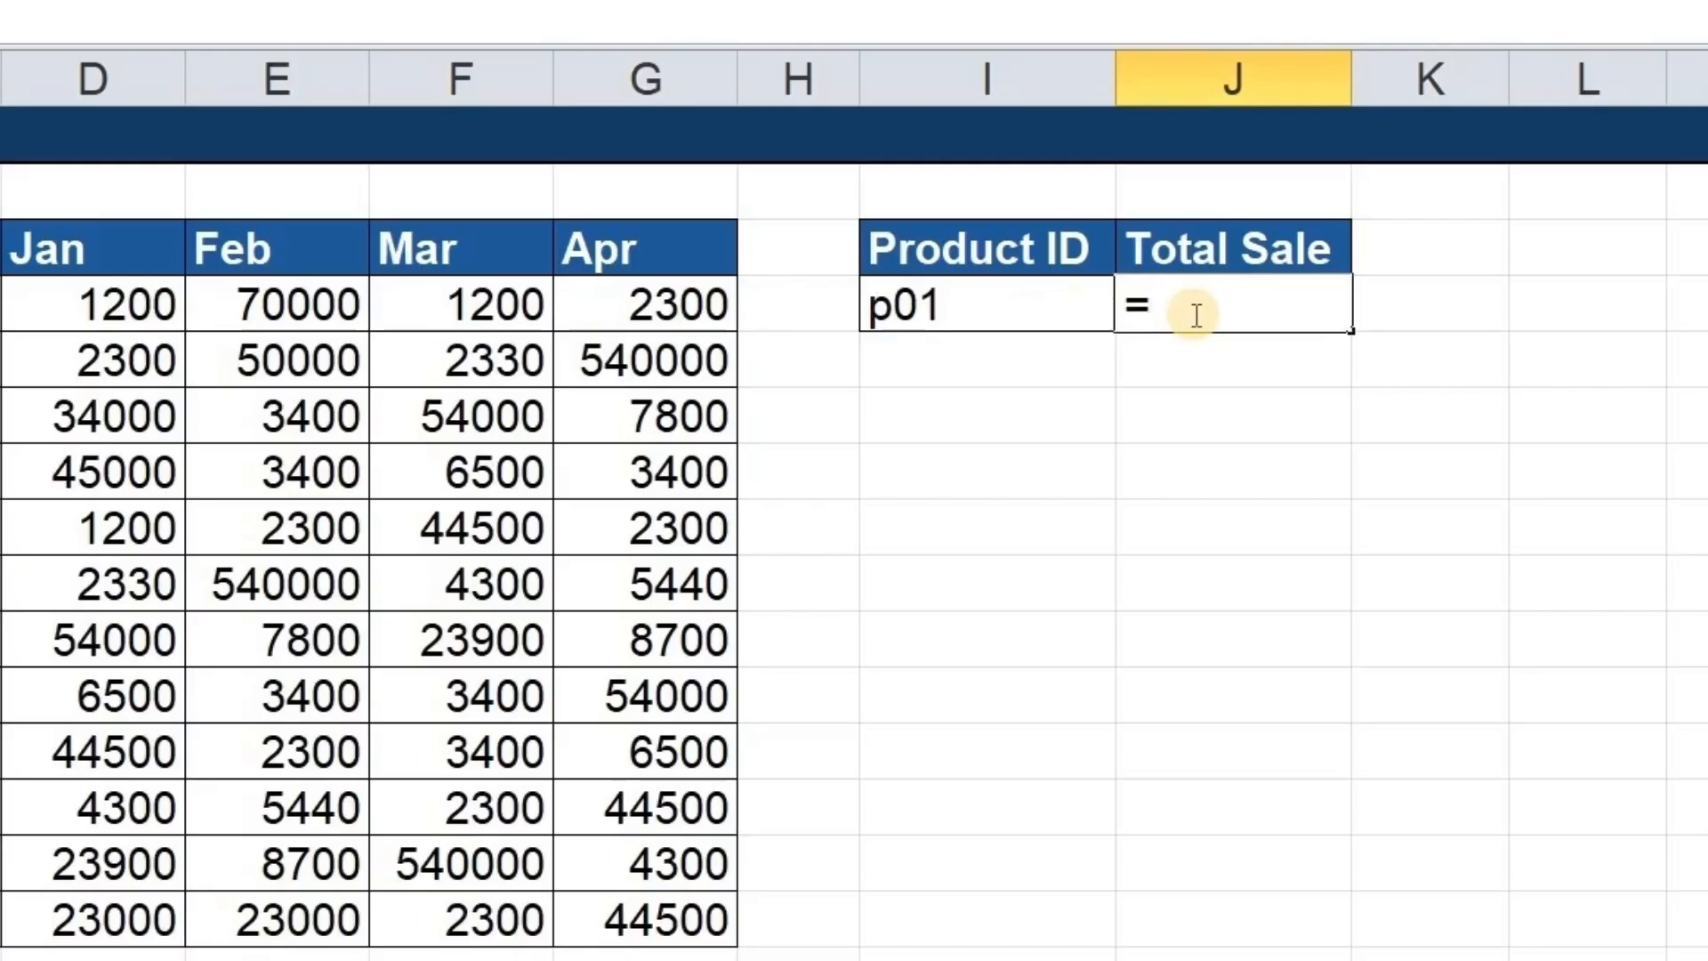
type("sum")
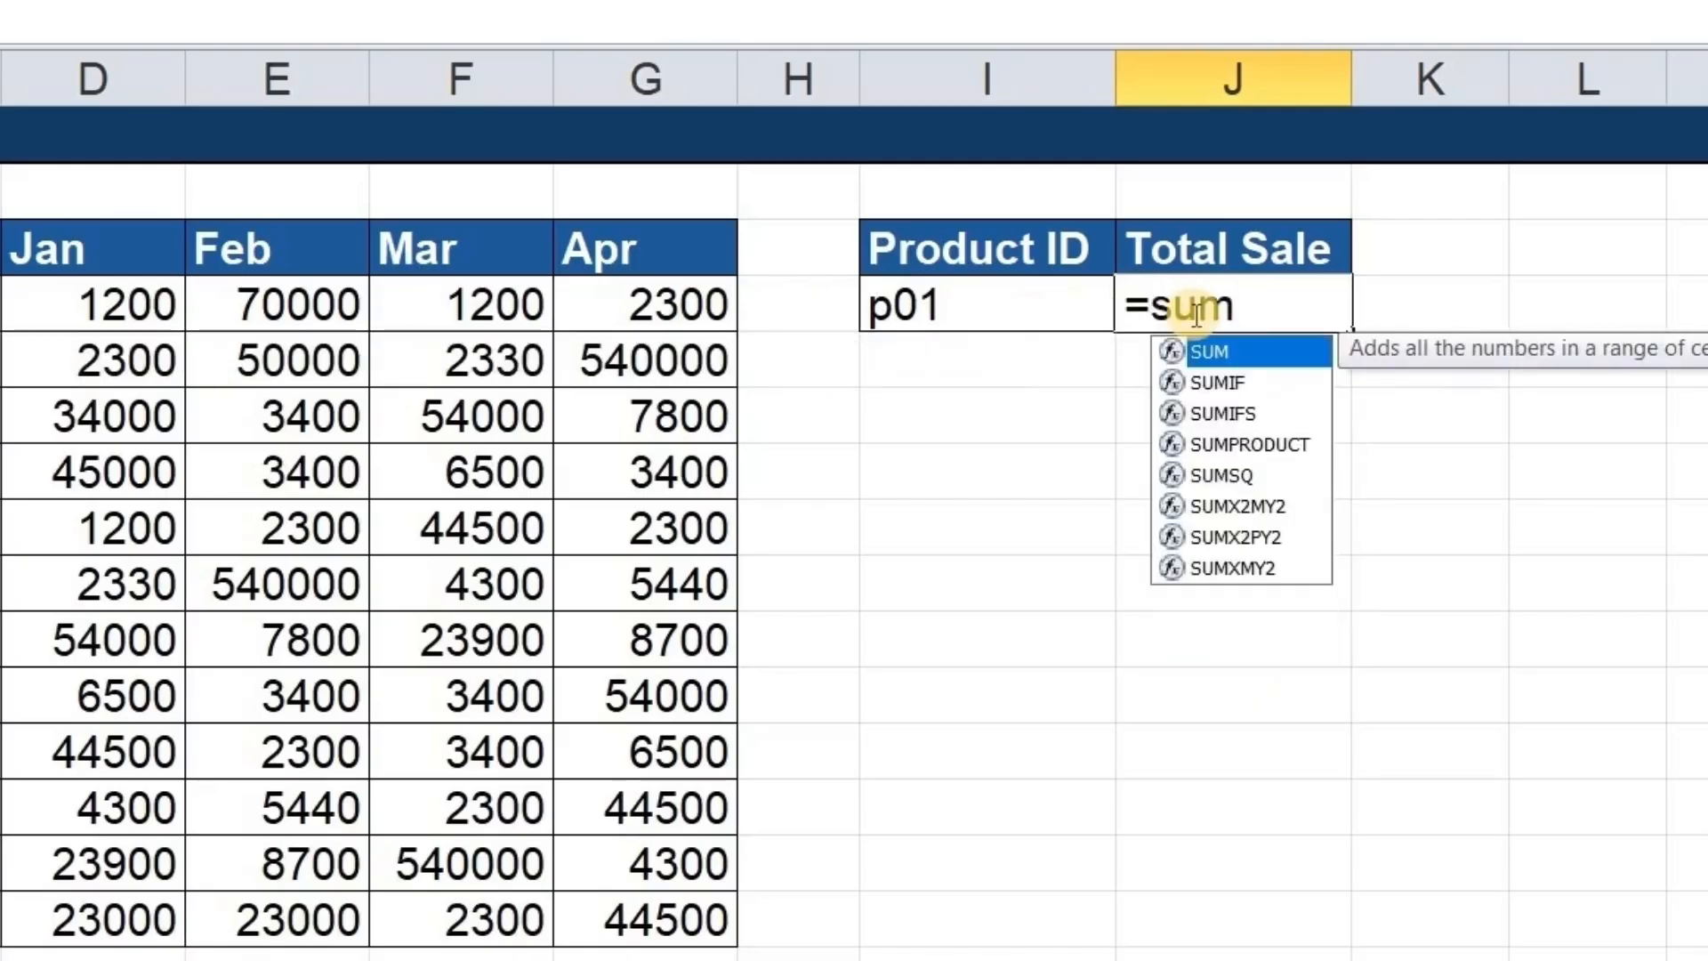
key("Tab")
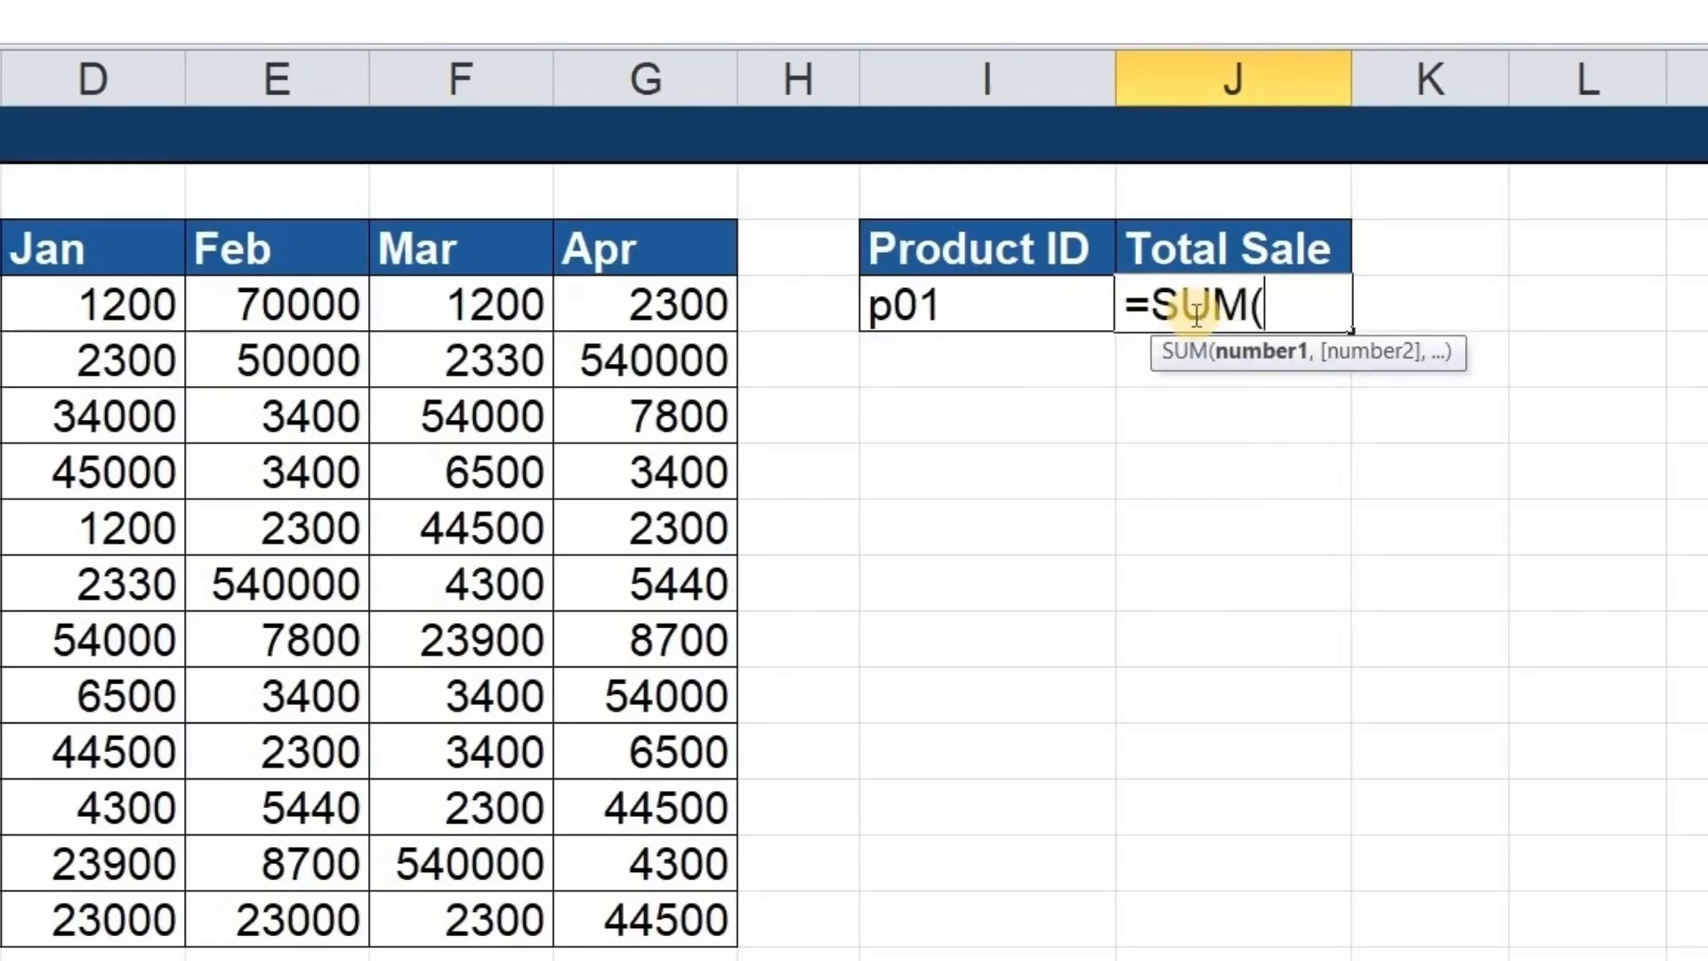
type("vloo")
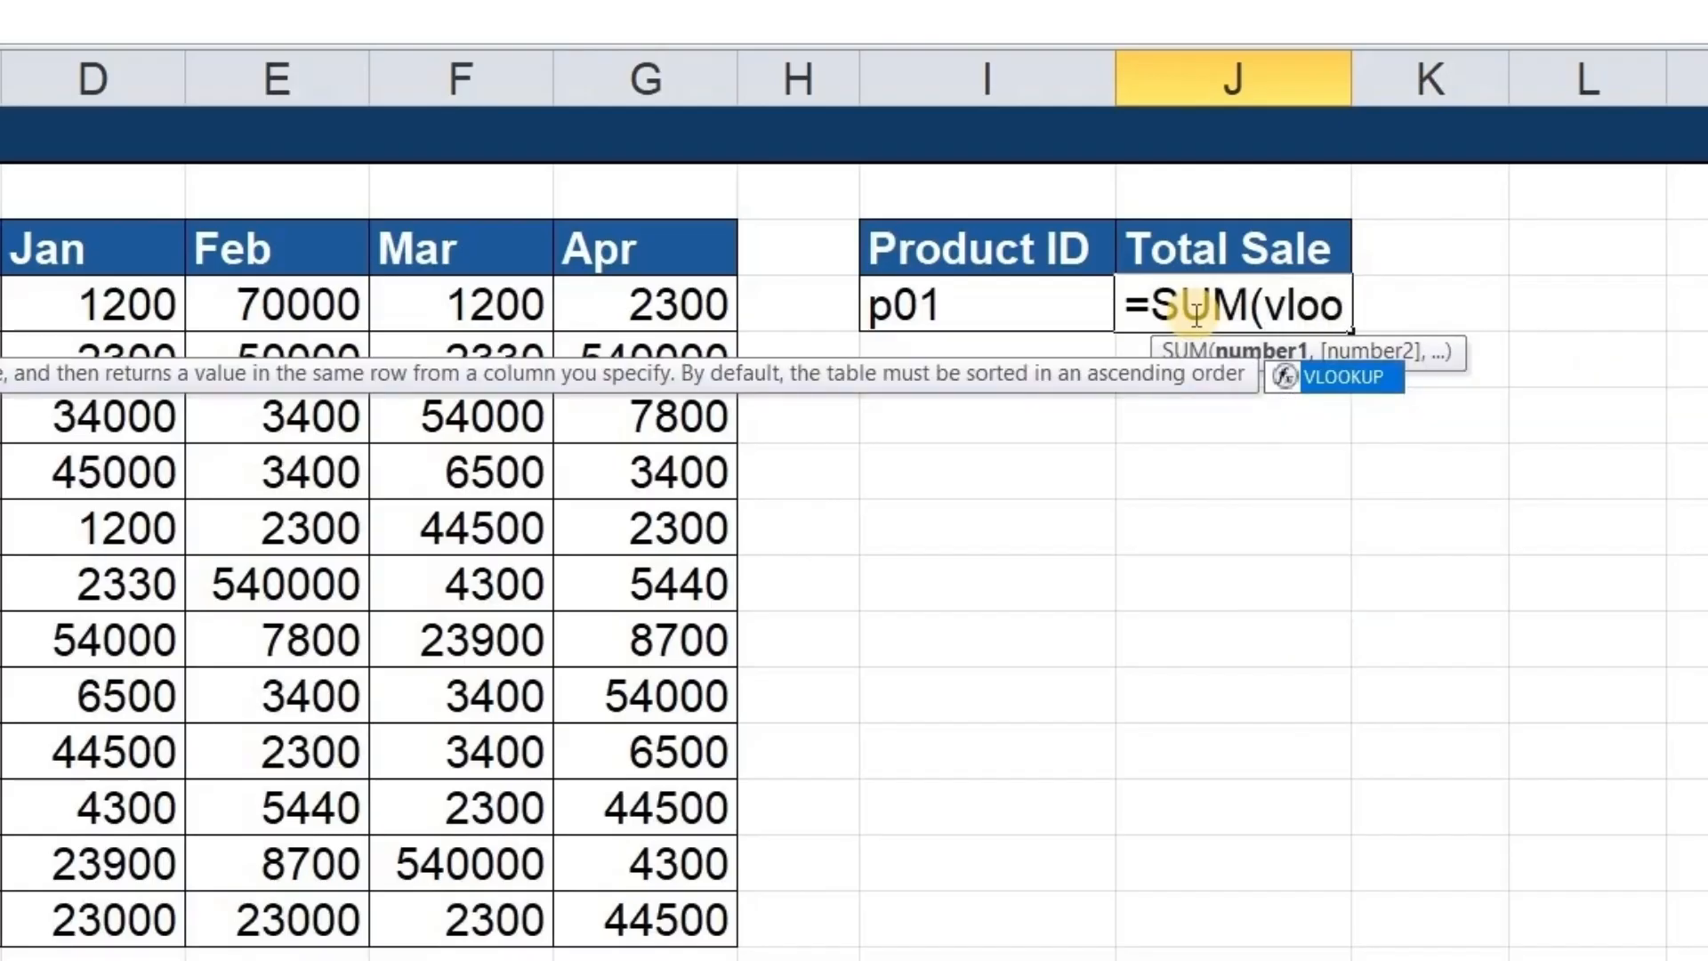
key("Tab")
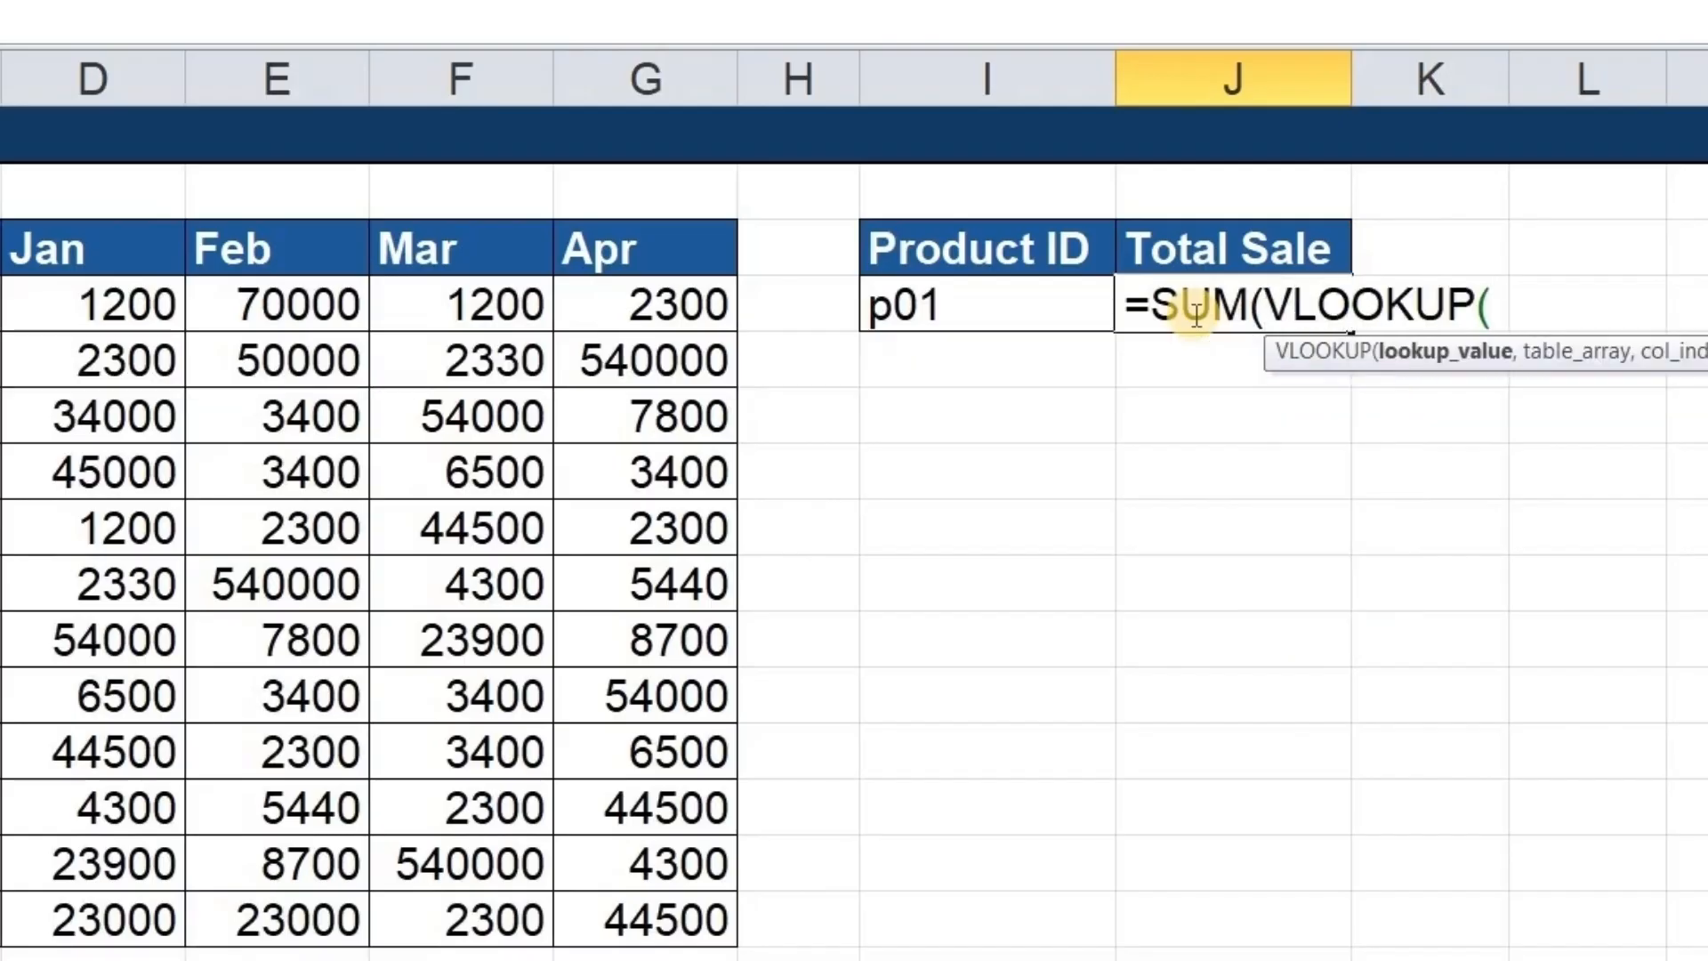
left_click(1034, 307)
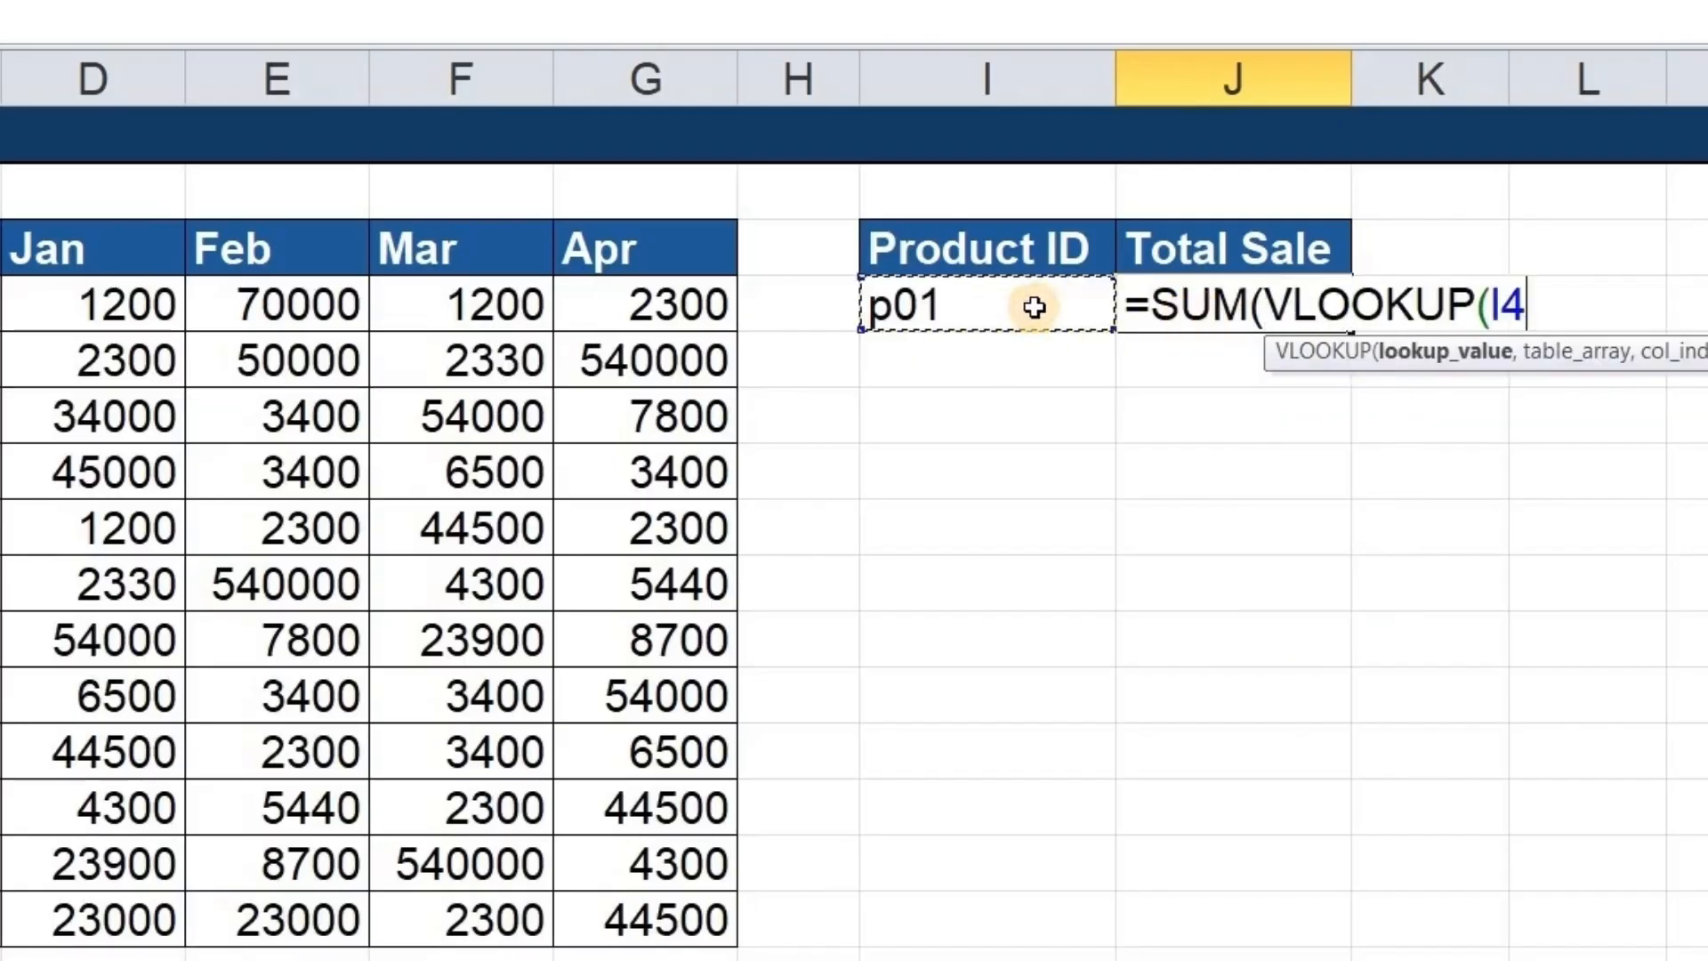
type(",")
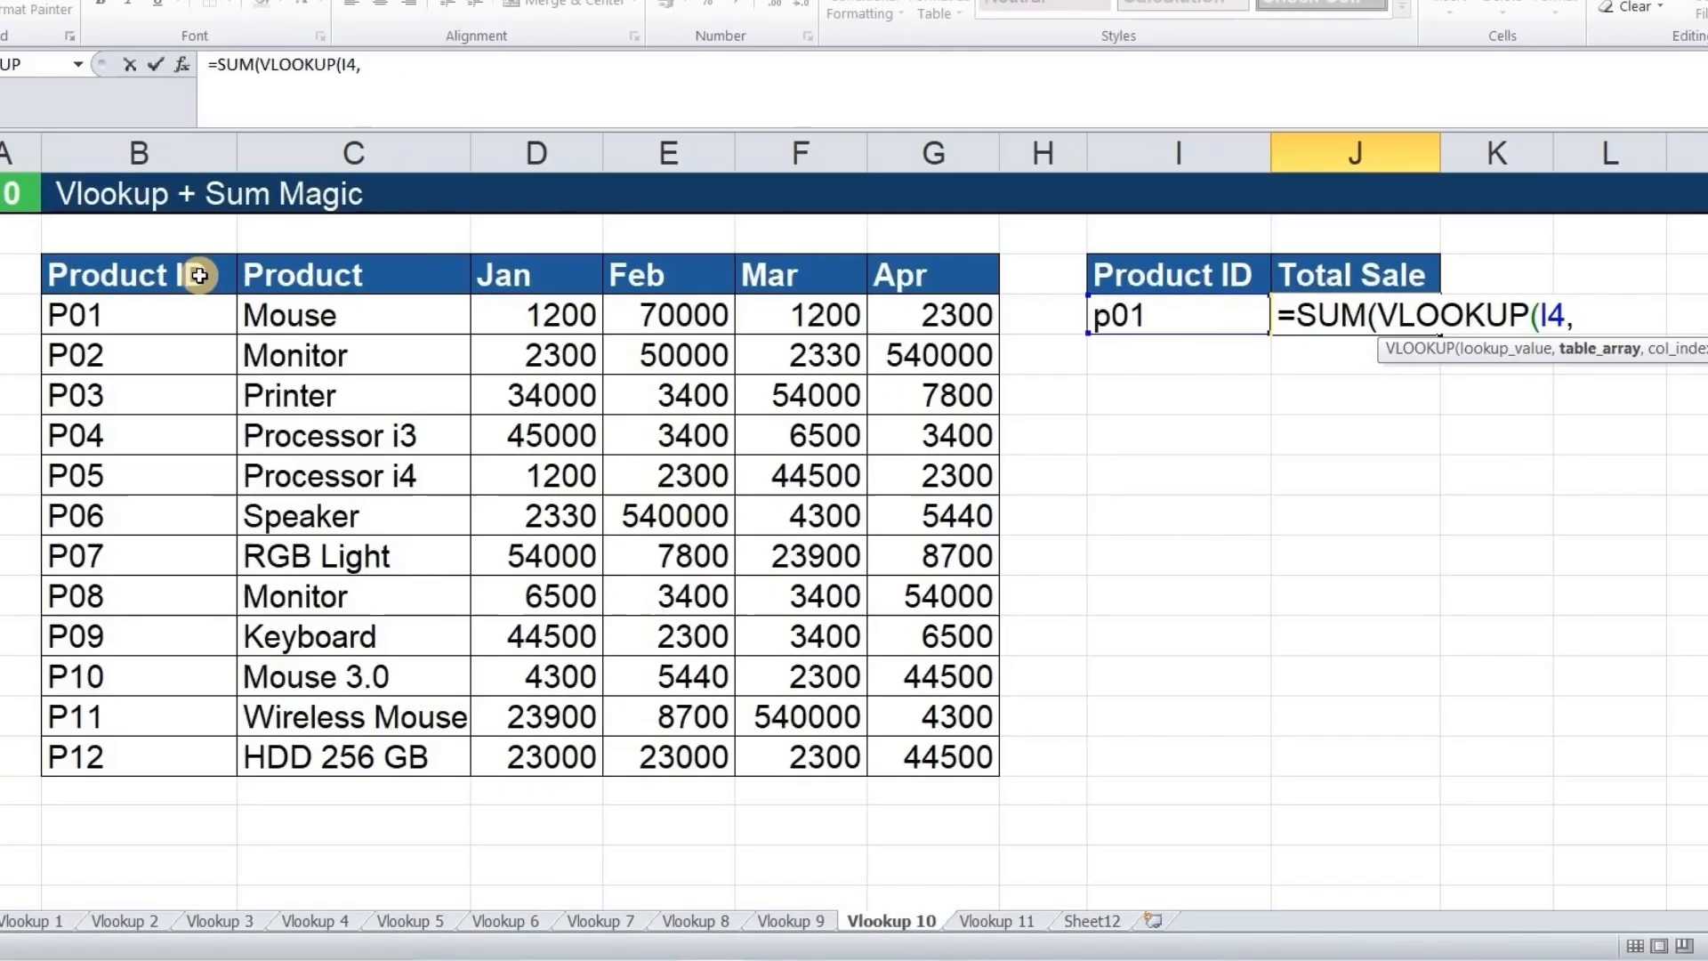
Set the nested VLOOKUP's table array to B3:G15, covering Product ID through Apr.
left_click(199, 276)
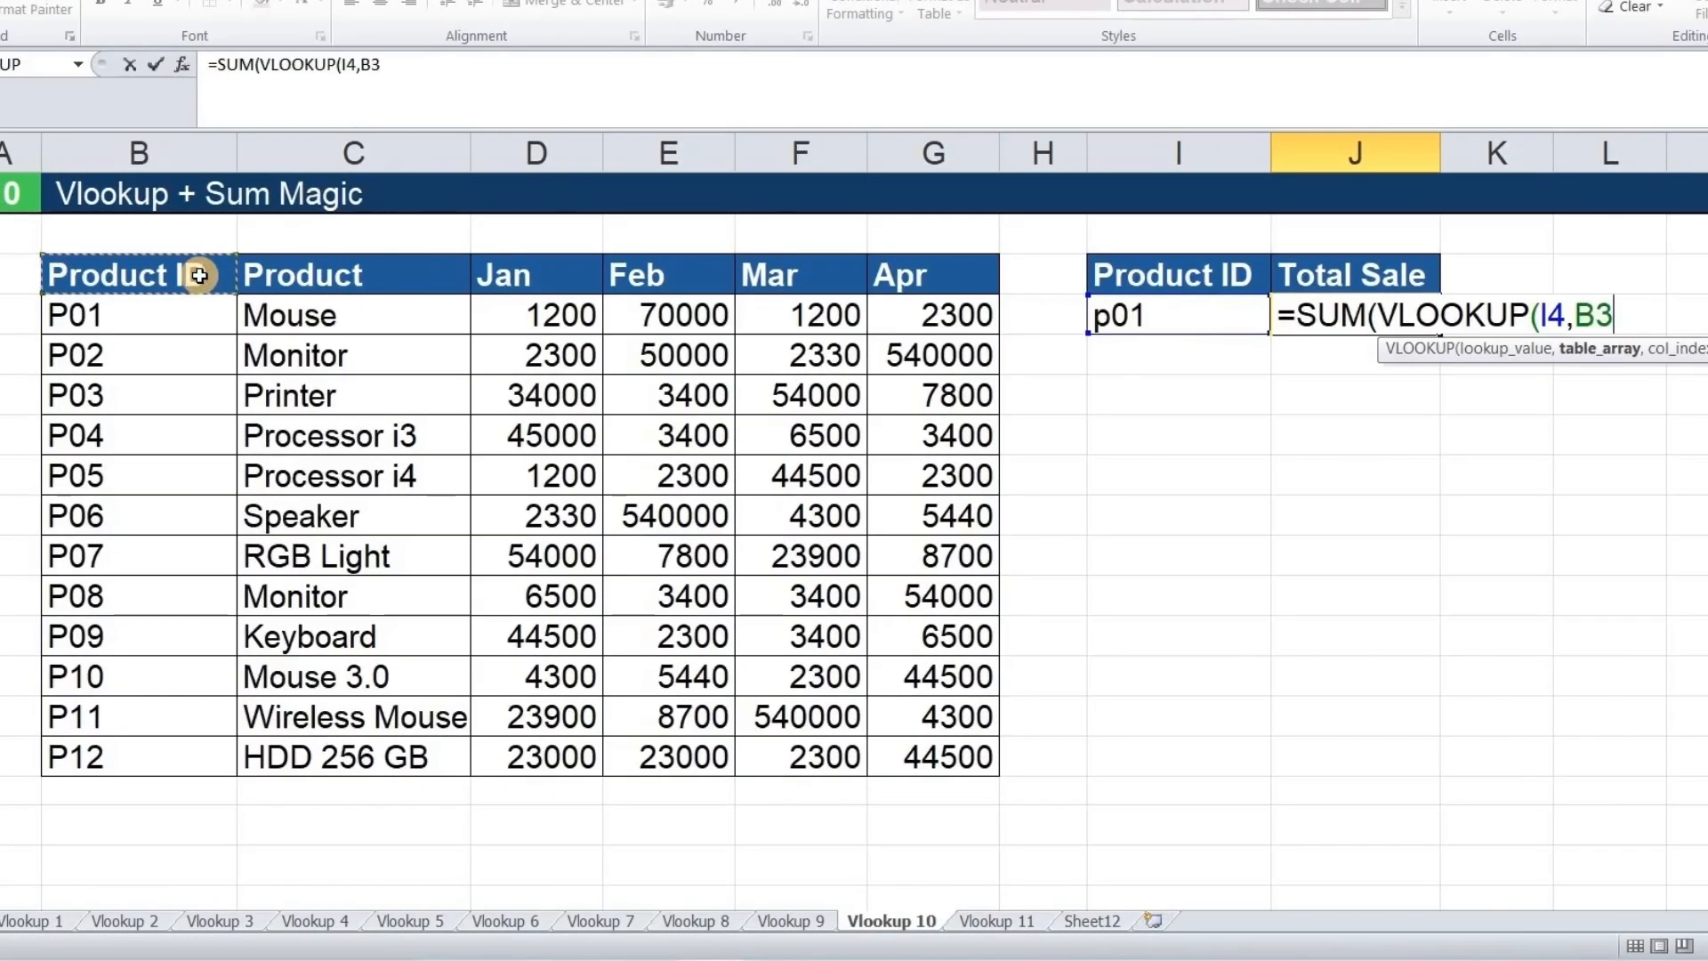
key("ctrl+shift+Down")
key("ctrl+shift+Right")
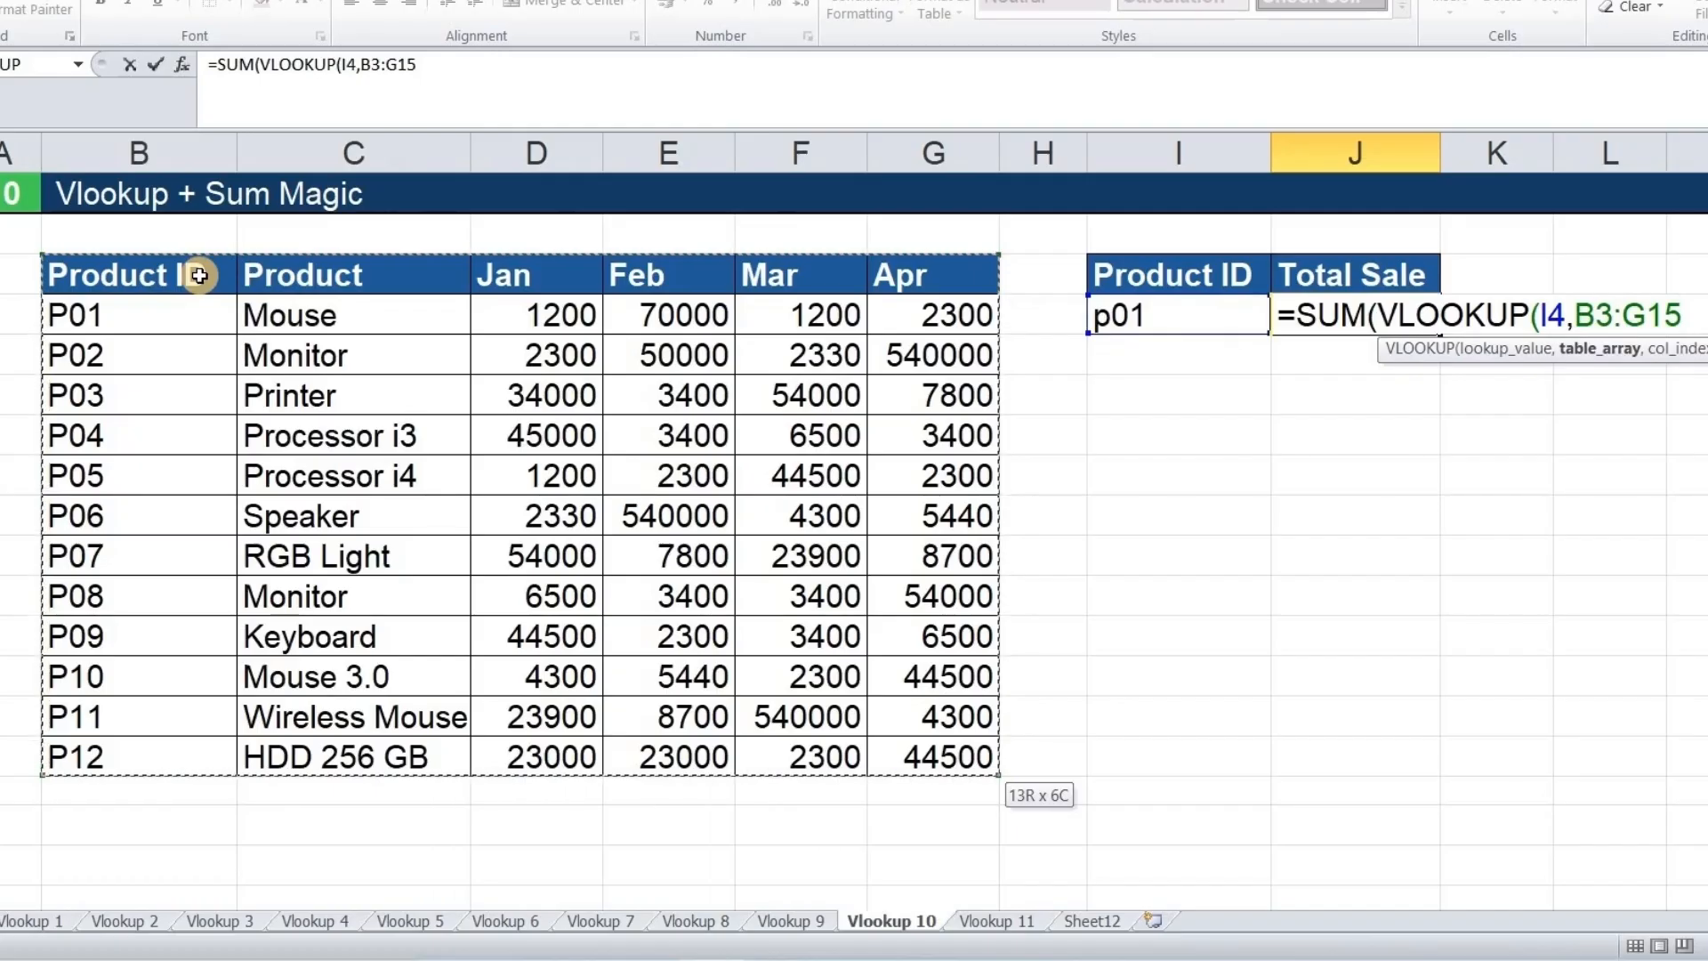
Complete the nested VLOOKUP in J4 with column index array {3,4,5,6} and exact match 0, and enter it as an array formula.
type(",")
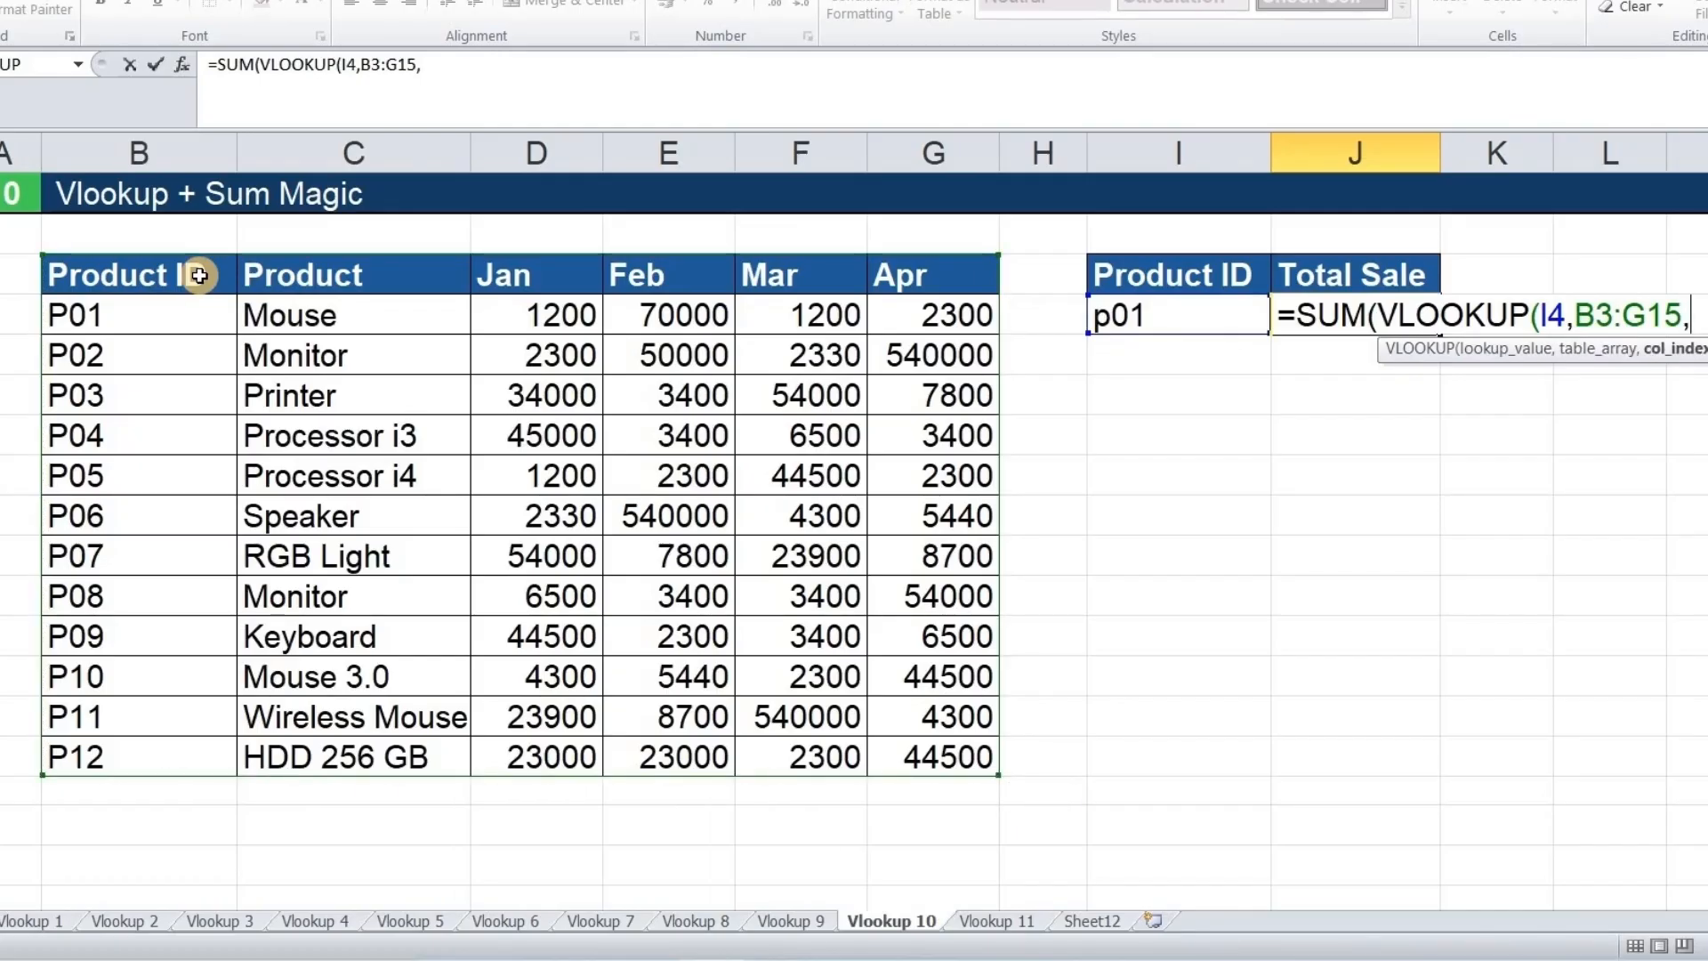
type("{")
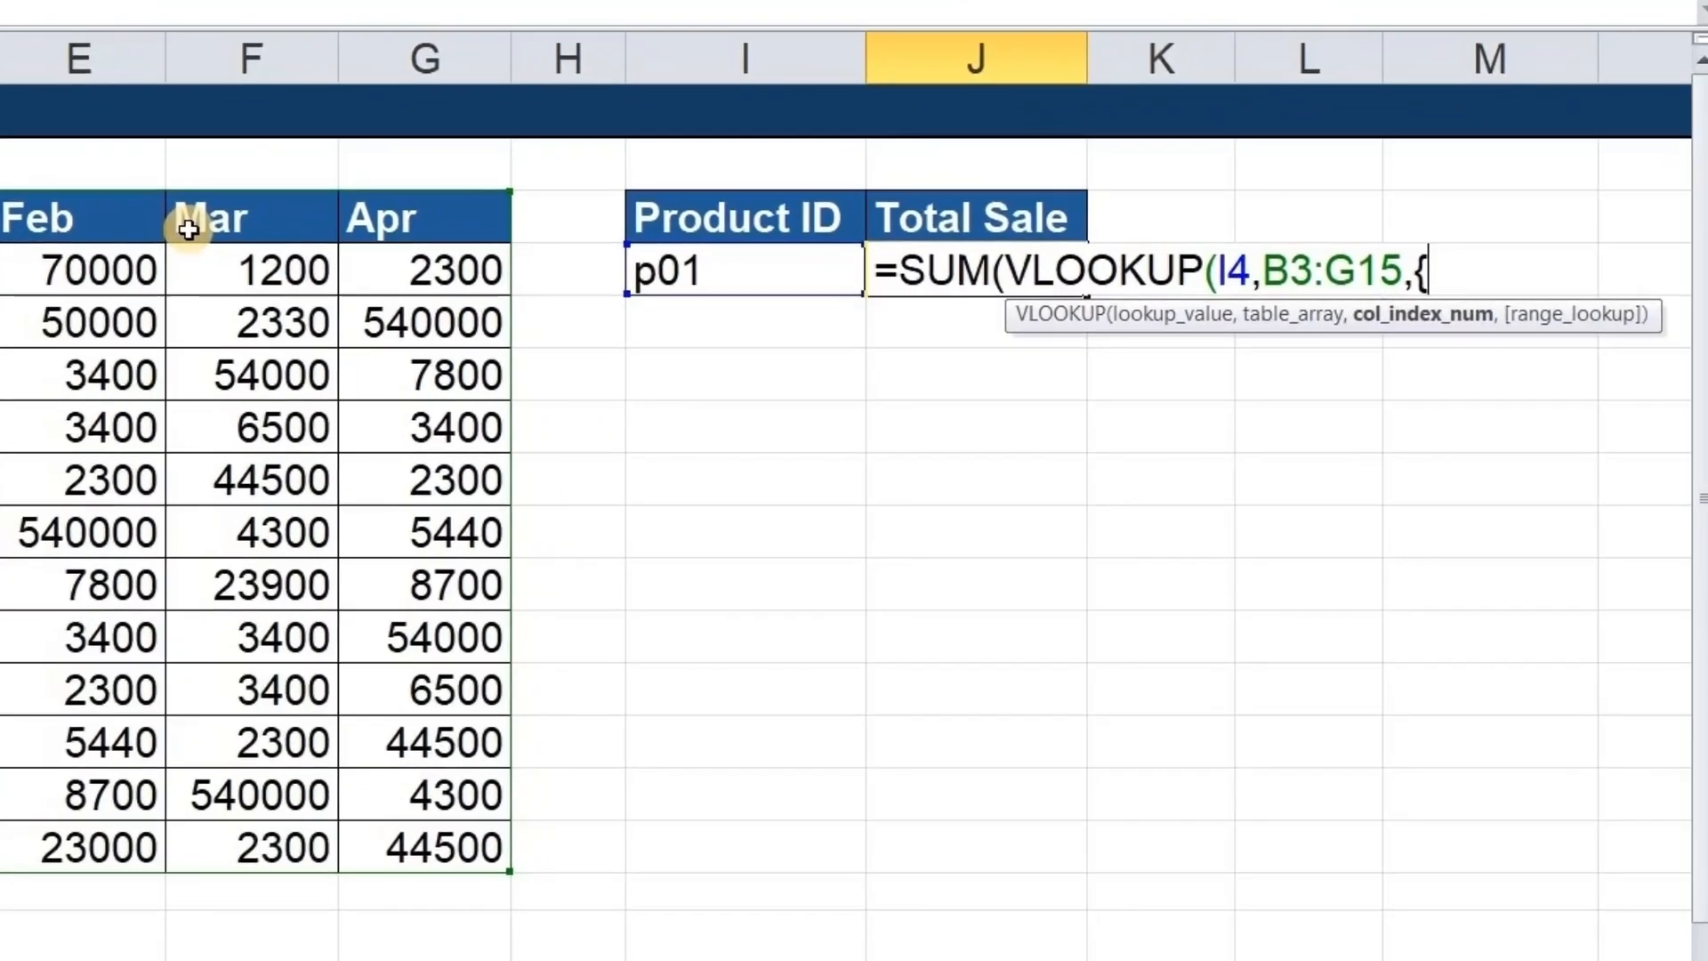
type("3,")
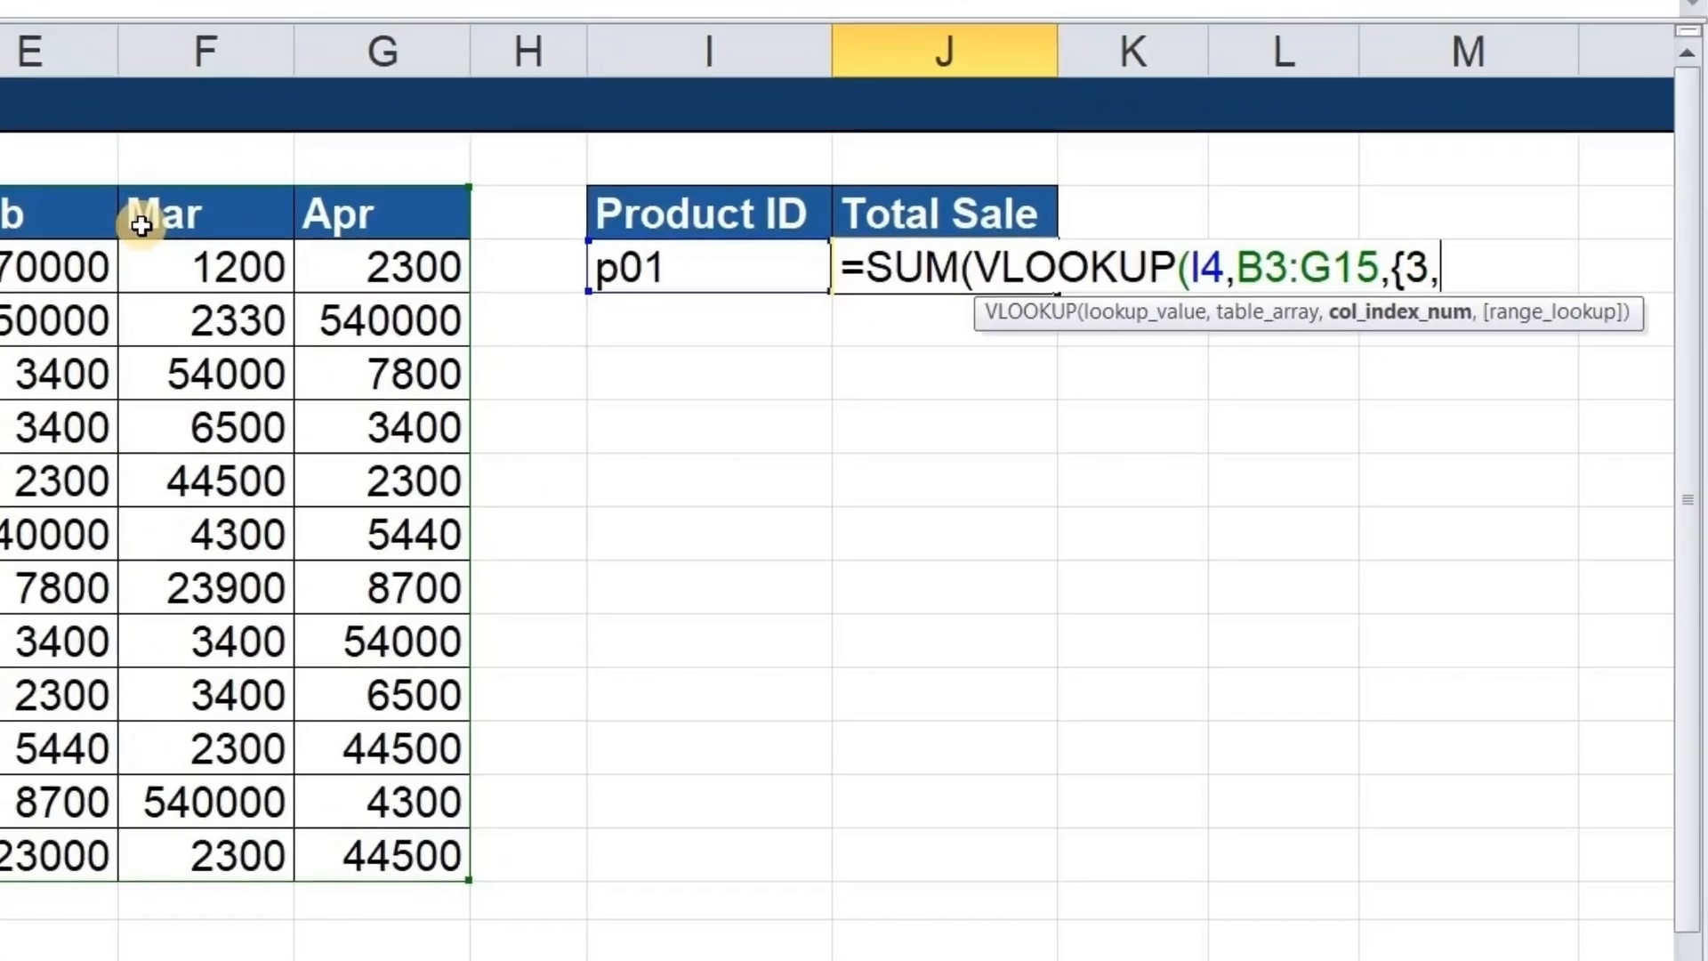
type("4,5,6")
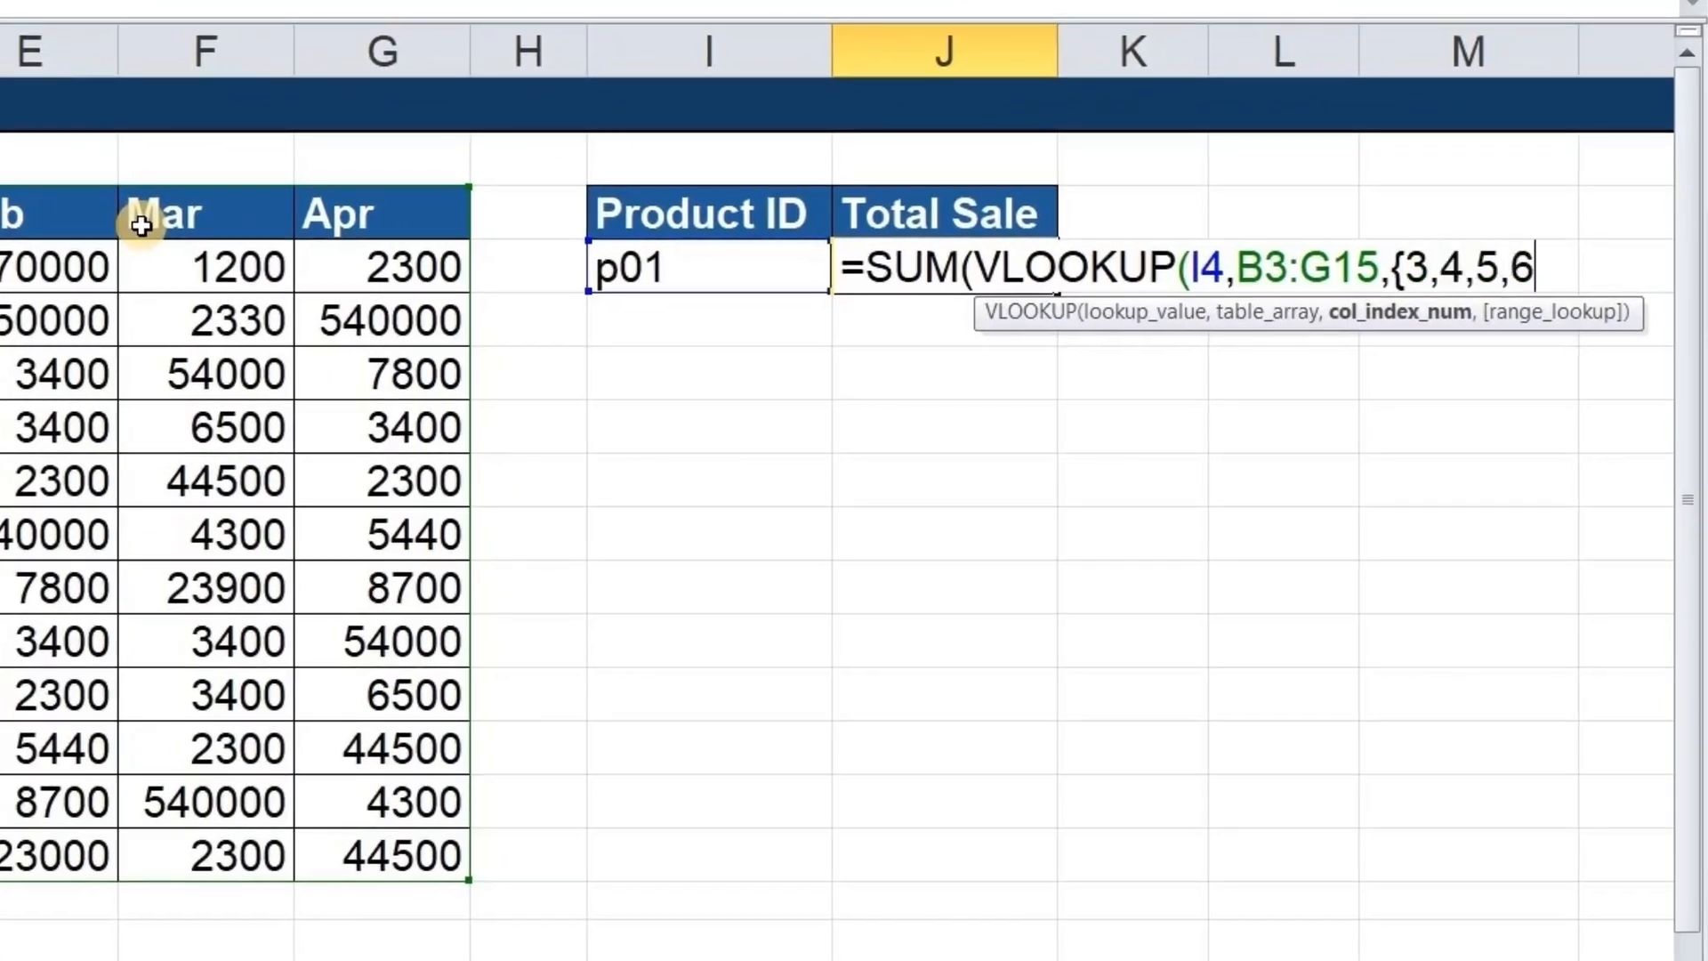
type("},")
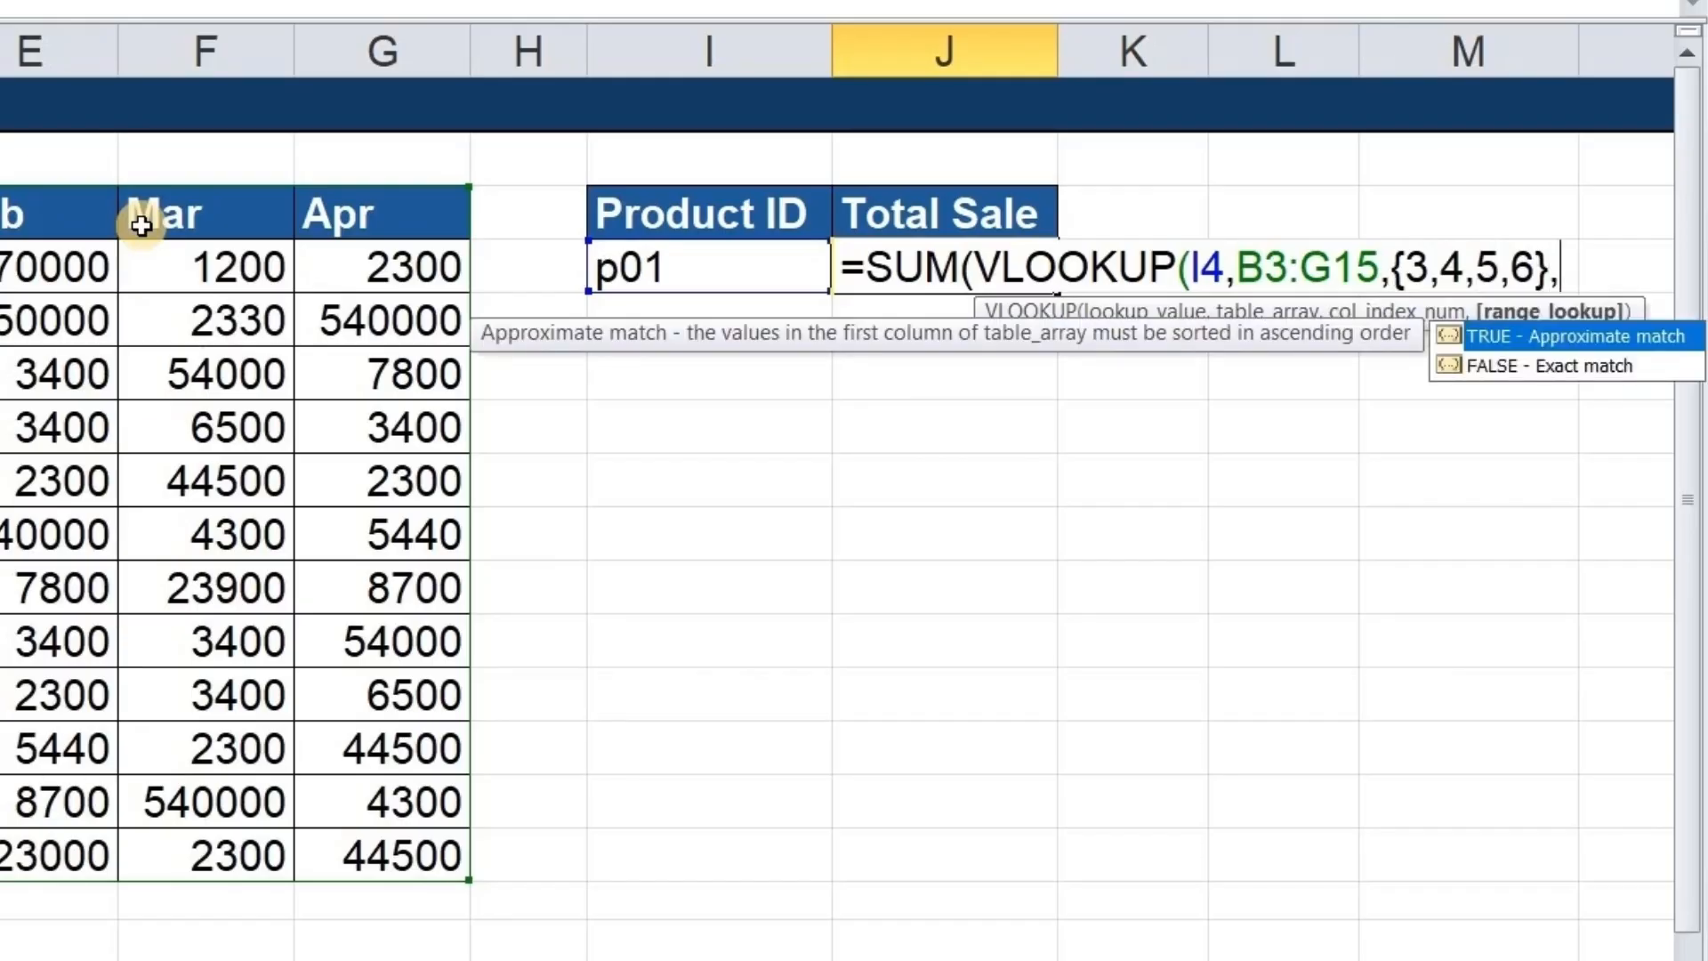
type("0)")
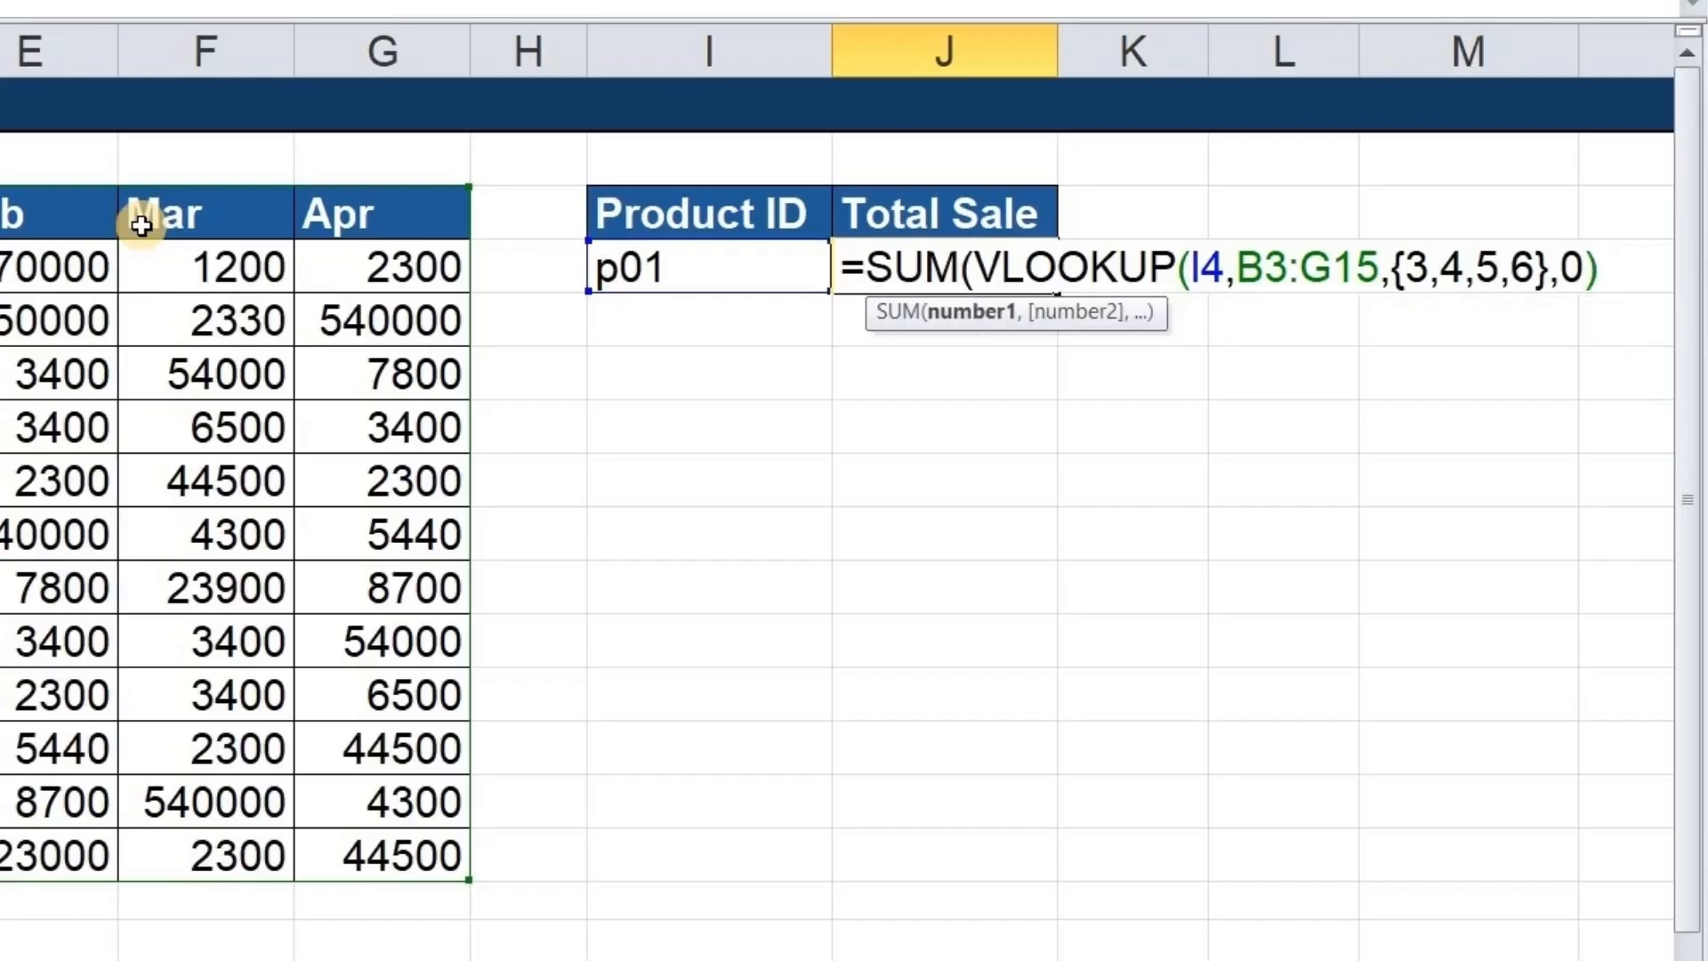
type(")")
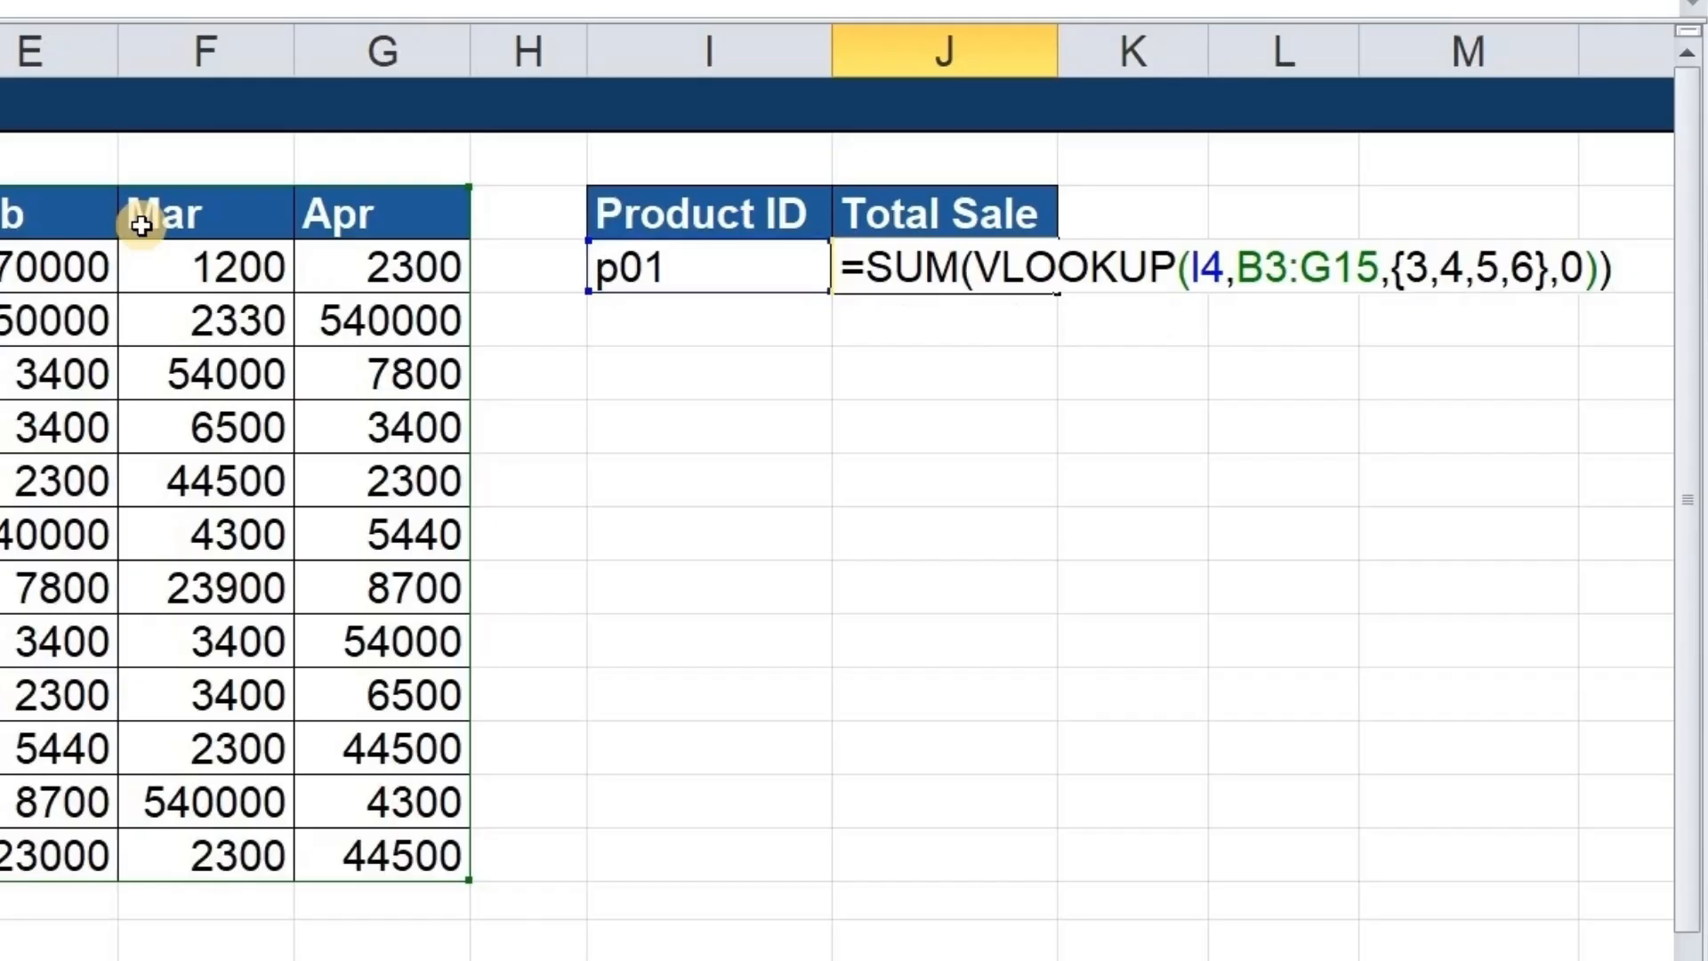
key("ctrl+shift+Return")
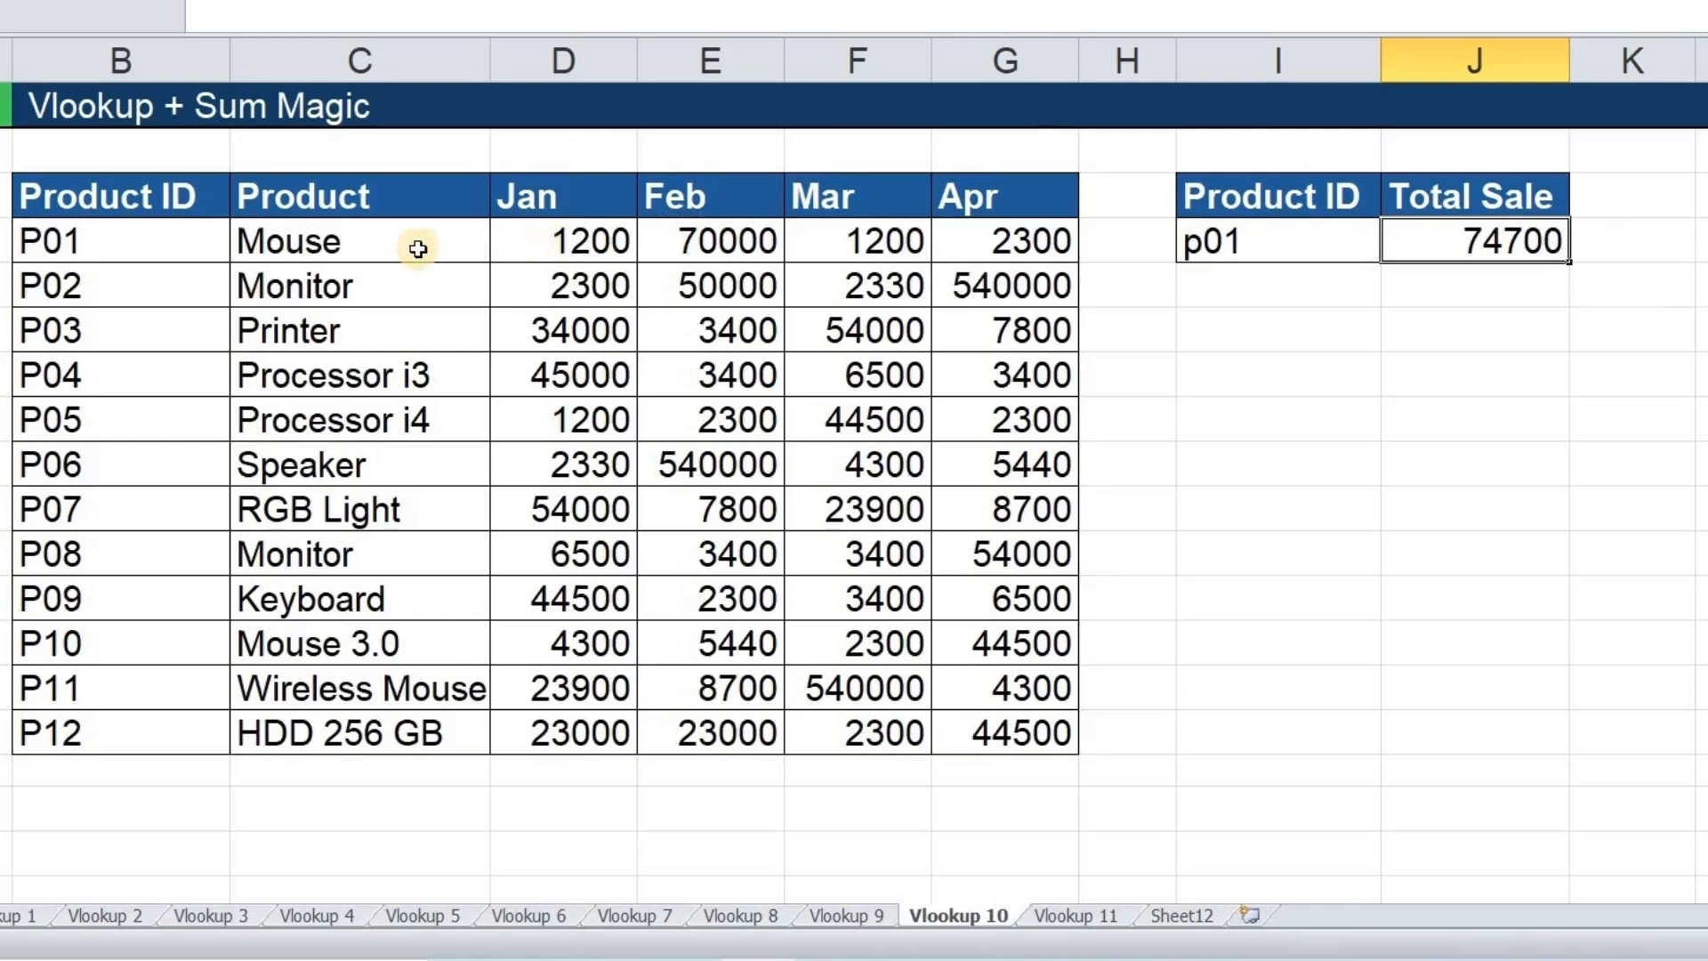
Select the Mouse row's Jan to Apr values in D4:G4 to check their sum against Total Sale.
left_click(580, 242)
left_click(705, 243)
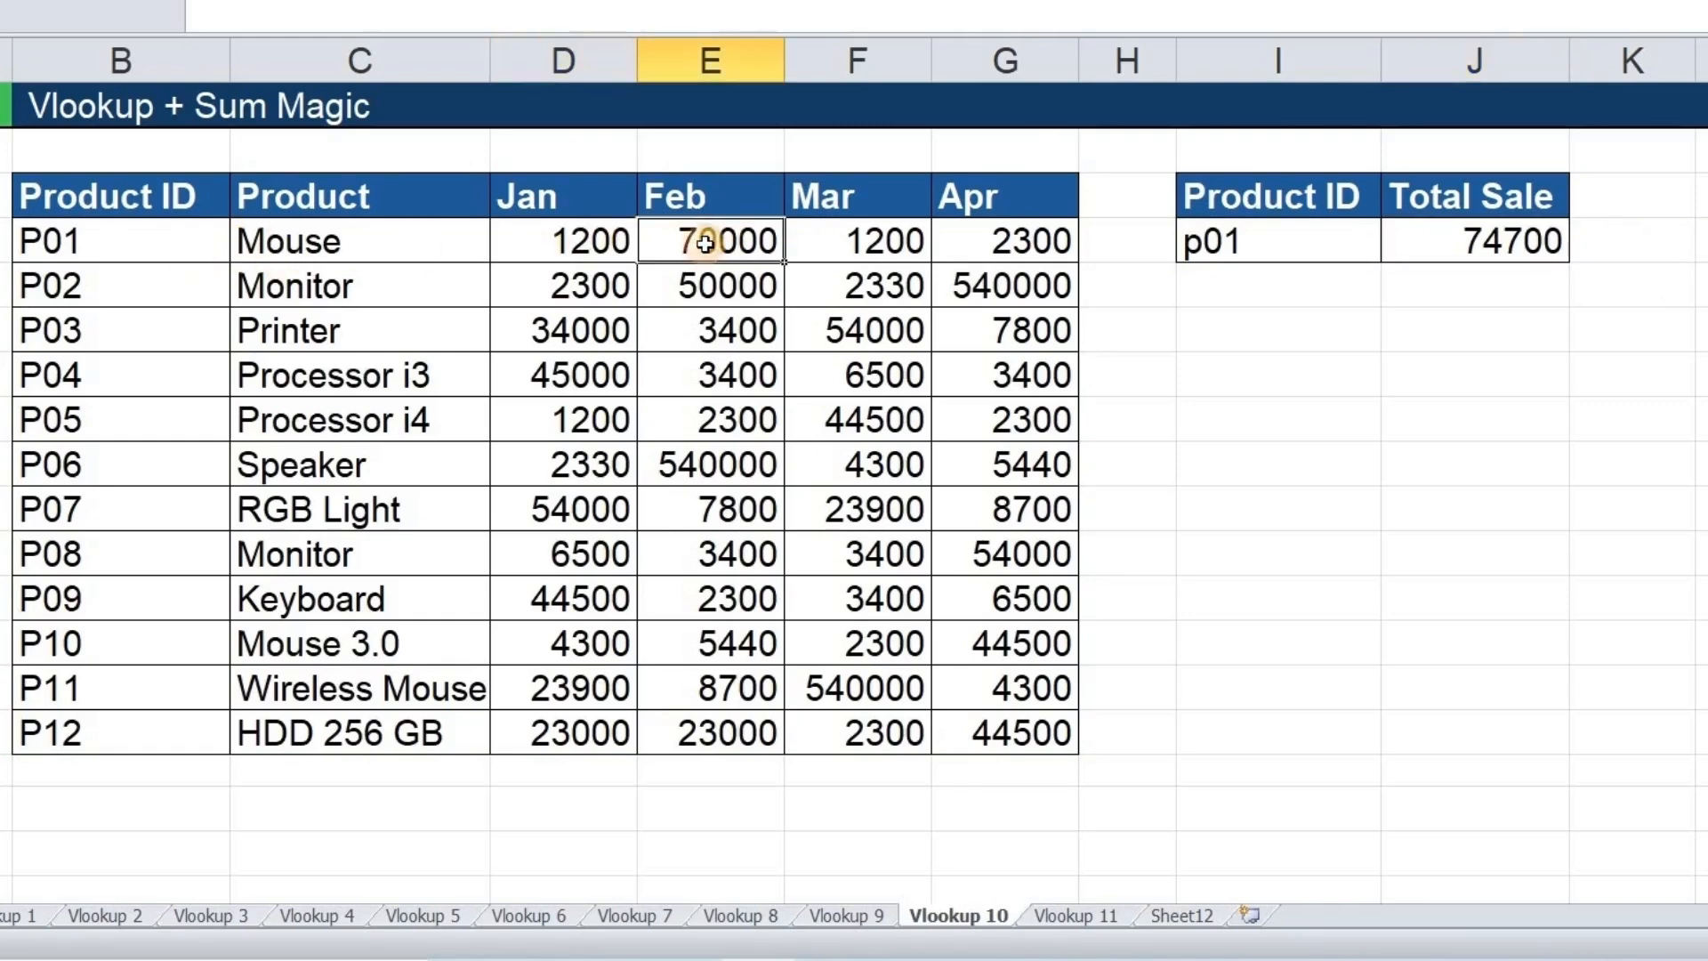
left_click_drag(610, 241, 996, 252)
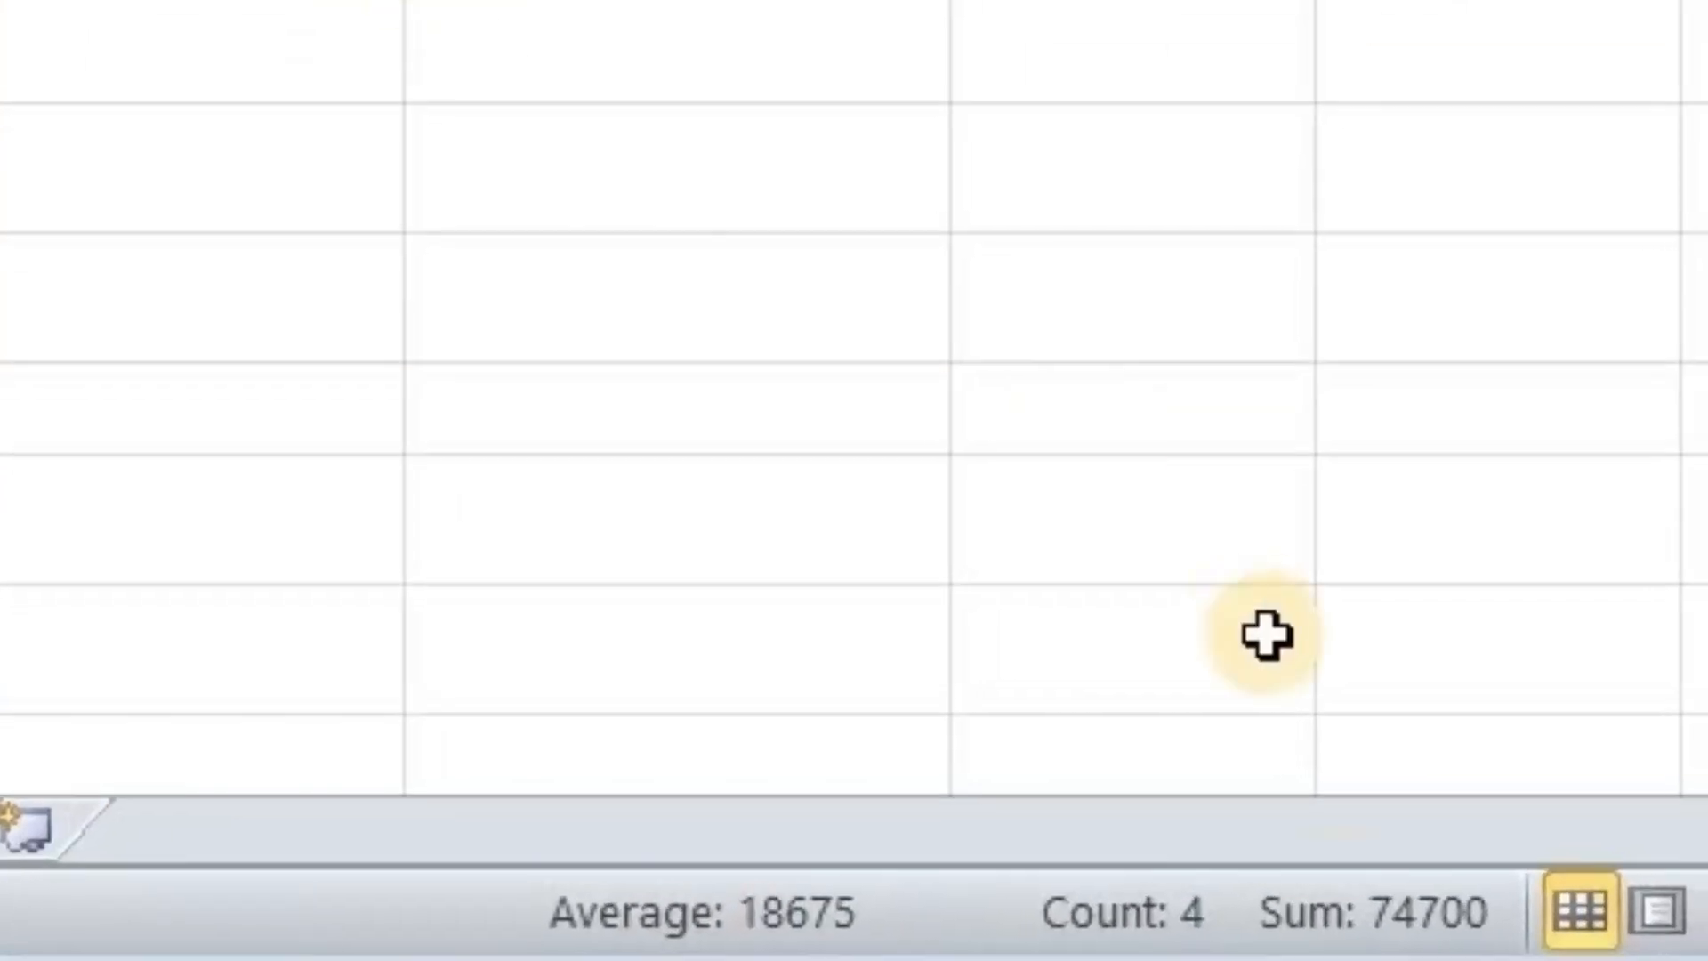
Set the Product ID in I4 to p12 and select that product's Jan to Apr values in D15:G15 to check the total.
left_click(401, 9)
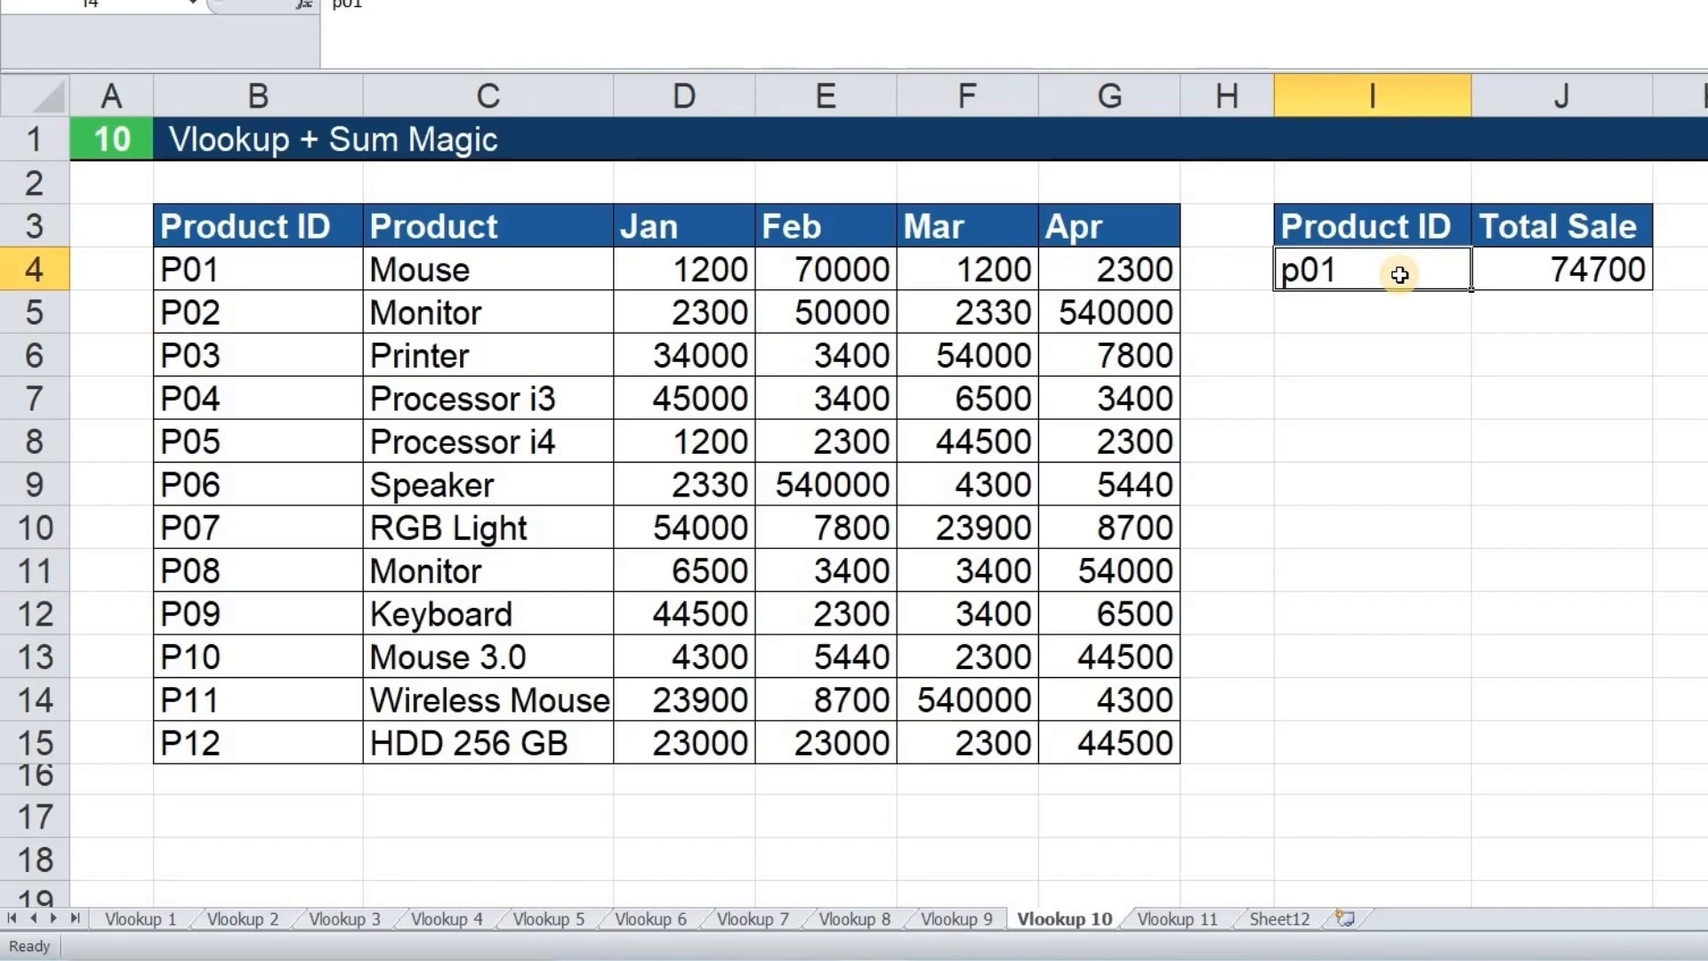
type("p12")
key("Return")
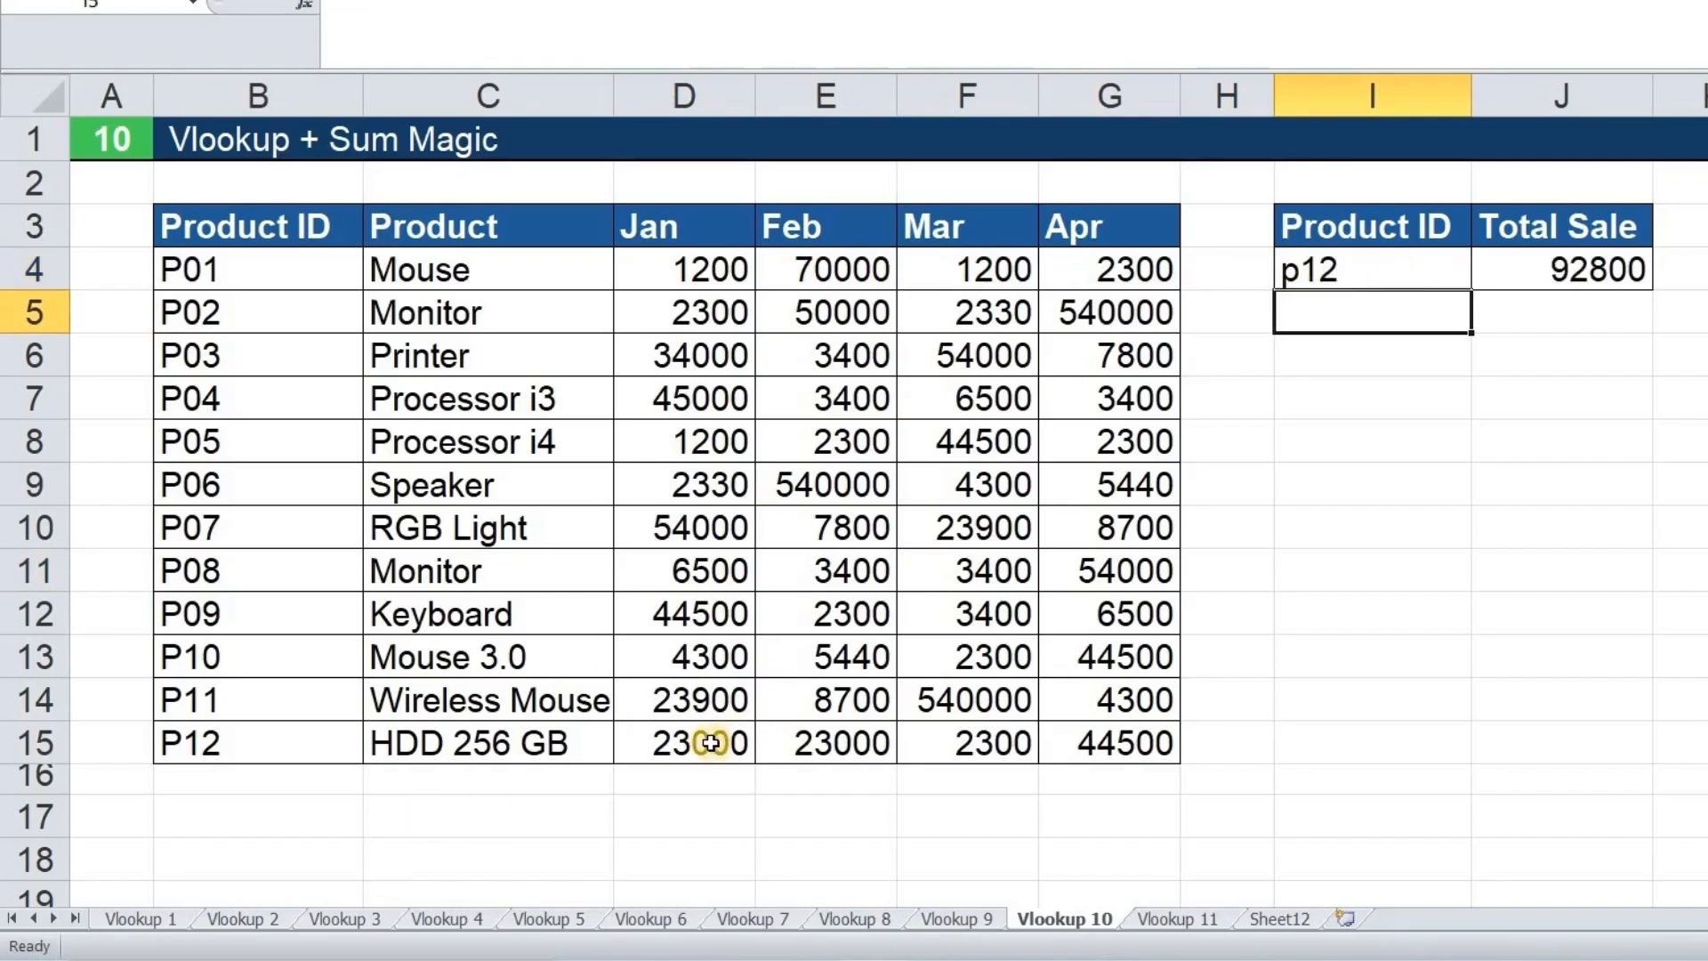
left_click_drag(709, 739, 1148, 752)
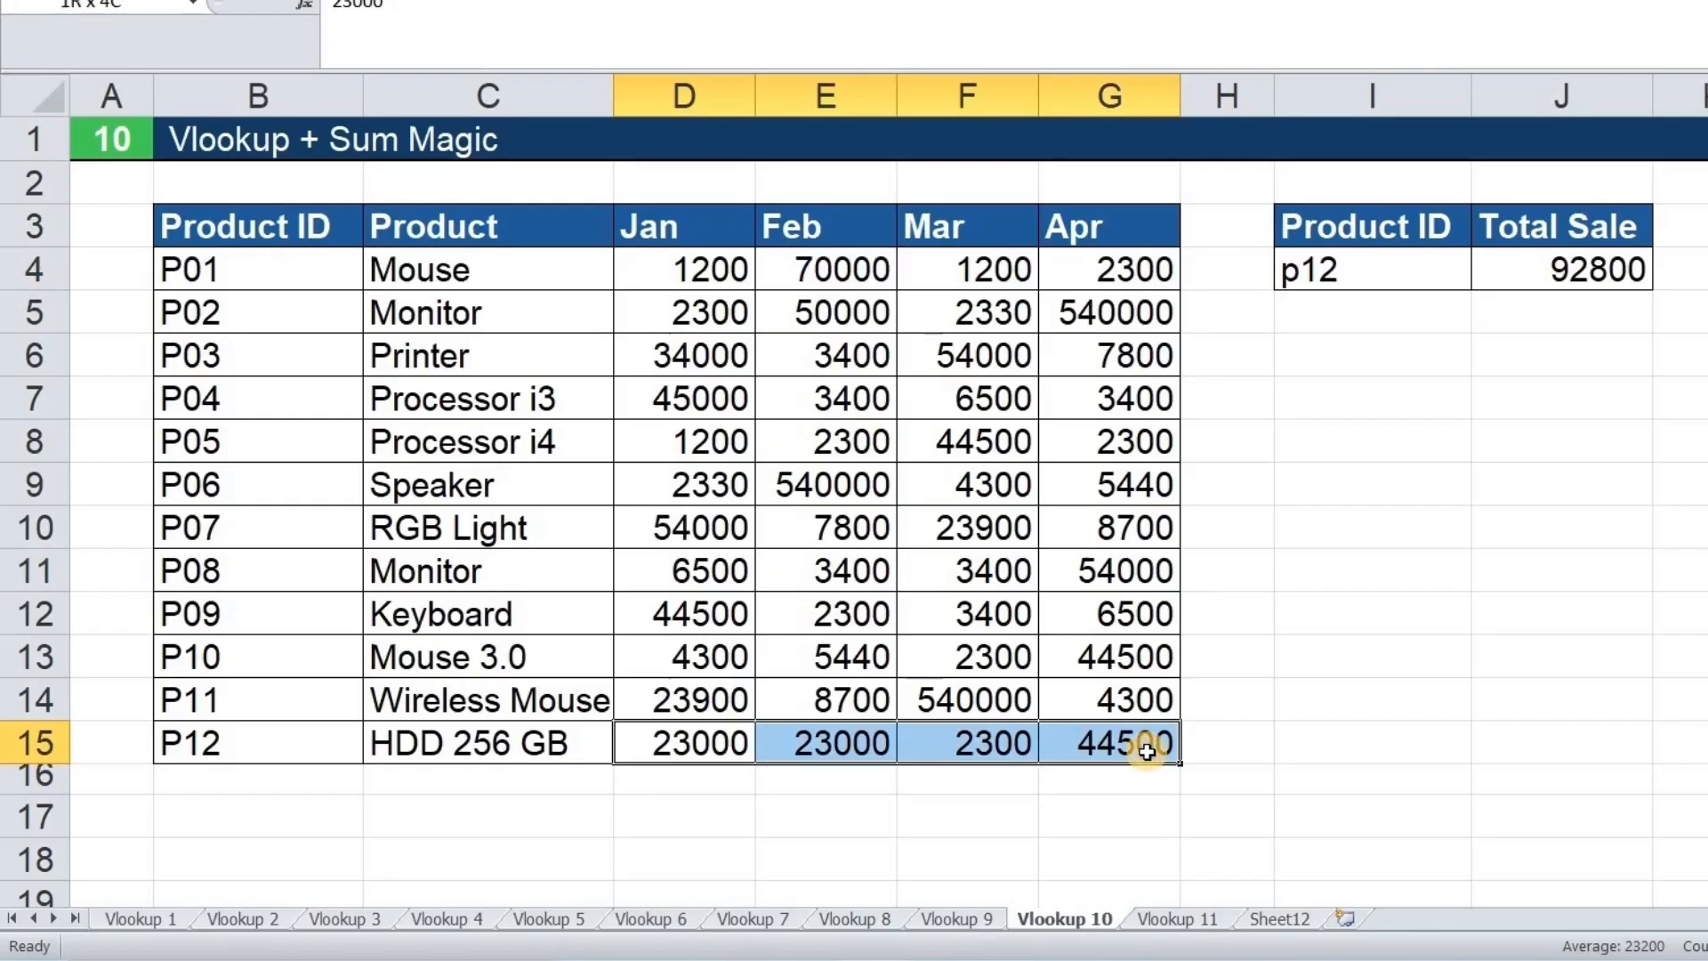